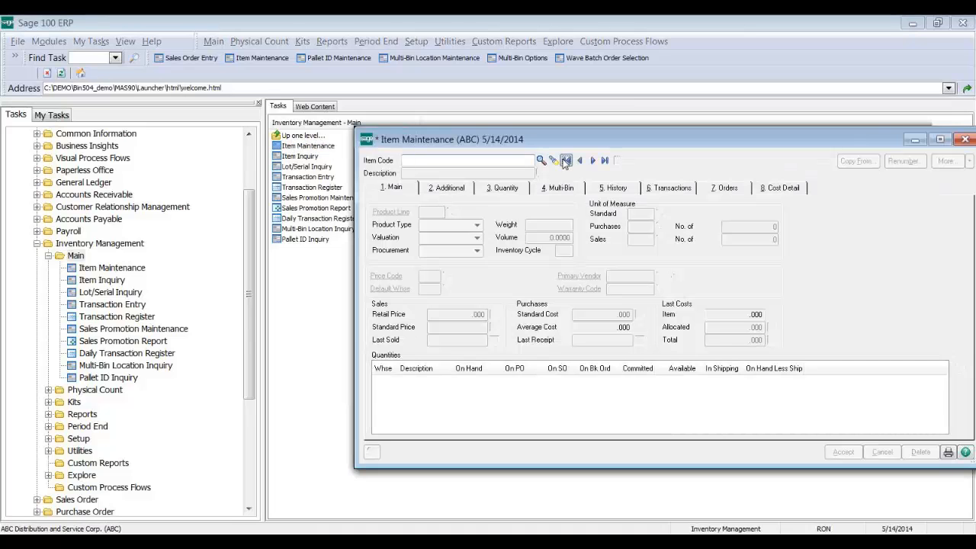
# Step: Review item 1001-HON-H252's Multi-Bin grid in Item Maintenance, then list the Inventory Management Setup tasks
pyautogui.click(567, 160)
pyautogui.click(560, 187)
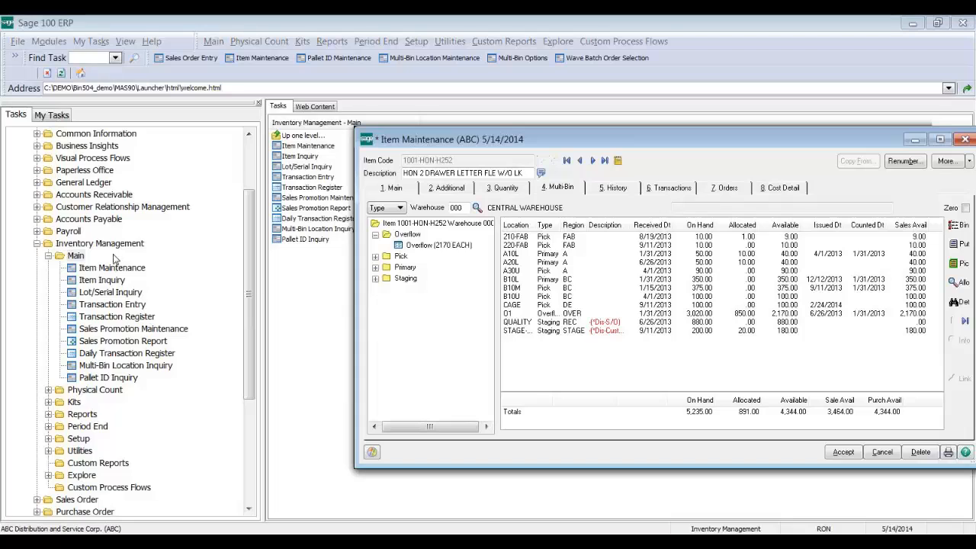
pyautogui.click(78, 438)
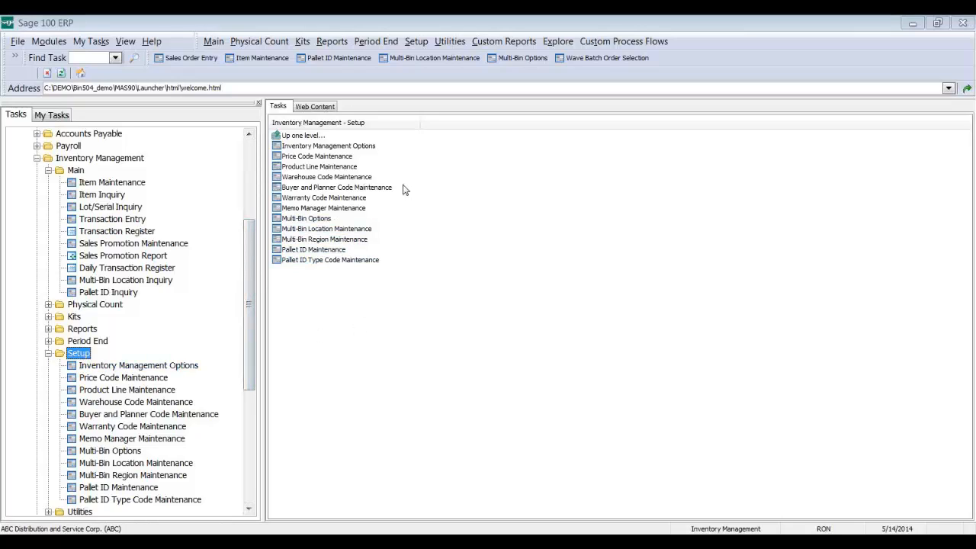
pyautogui.click(349, 180)
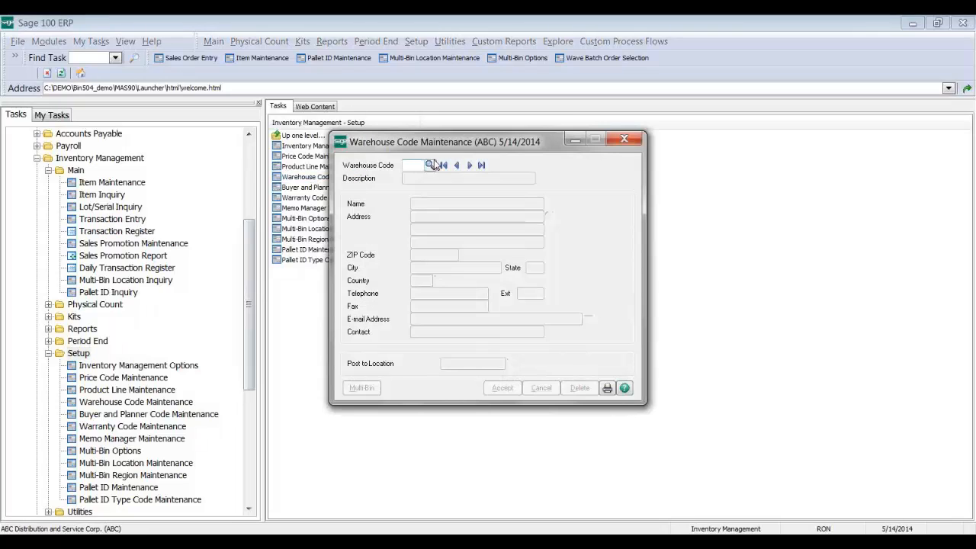
pyautogui.click(443, 165)
pyautogui.click(365, 388)
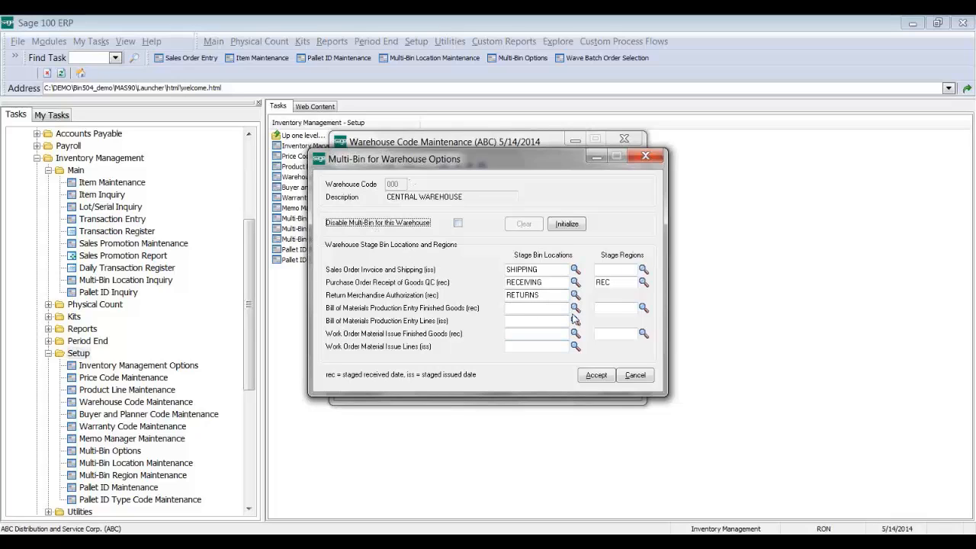
pyautogui.click(627, 375)
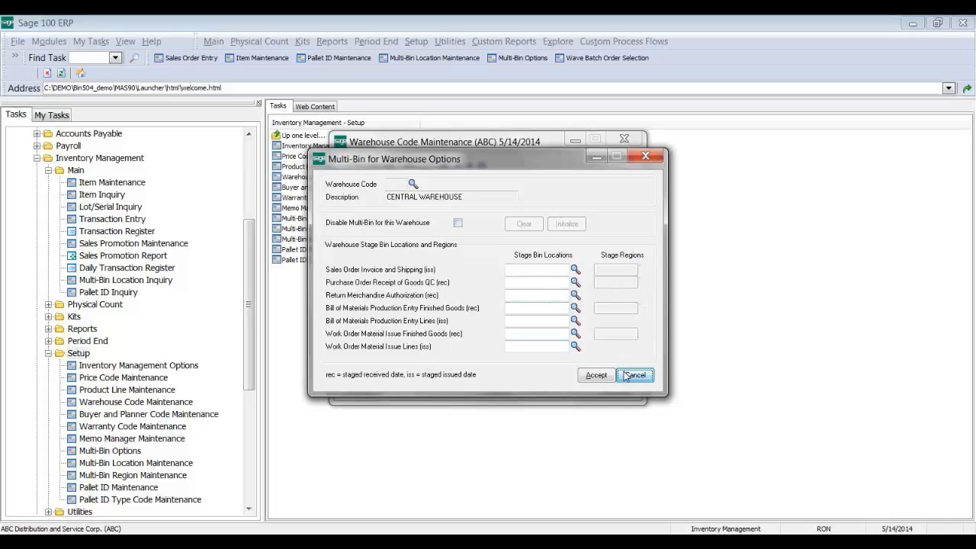
pyautogui.click(624, 140)
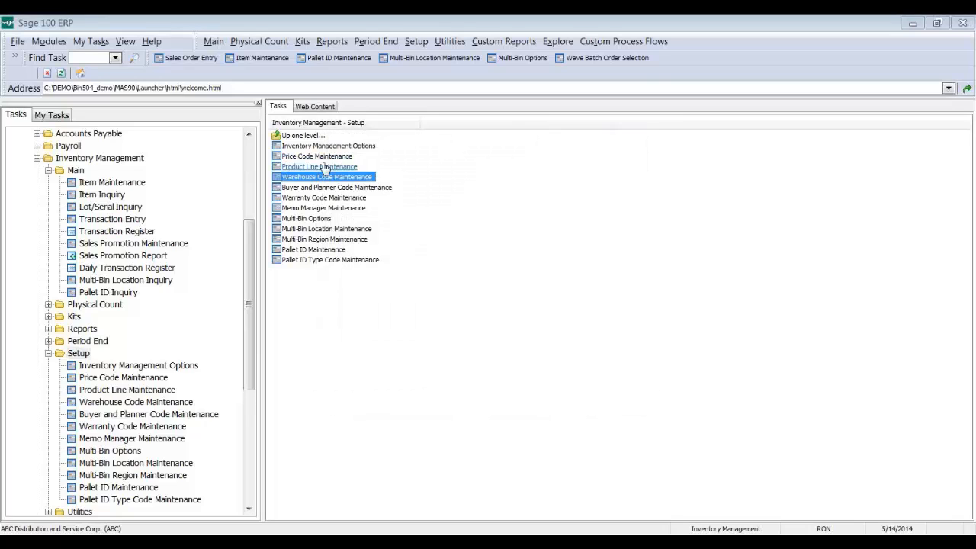
pyautogui.click(328, 166)
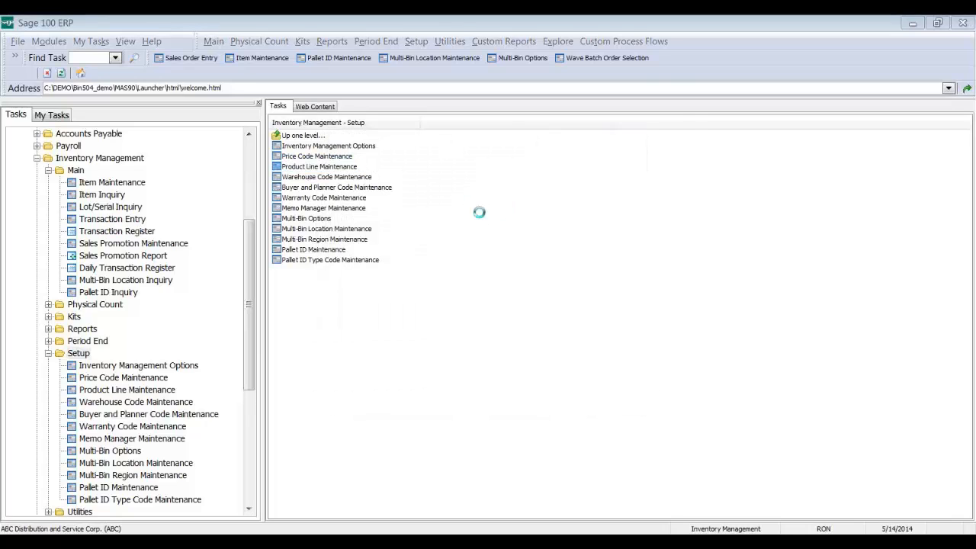
pyautogui.click(397, 144)
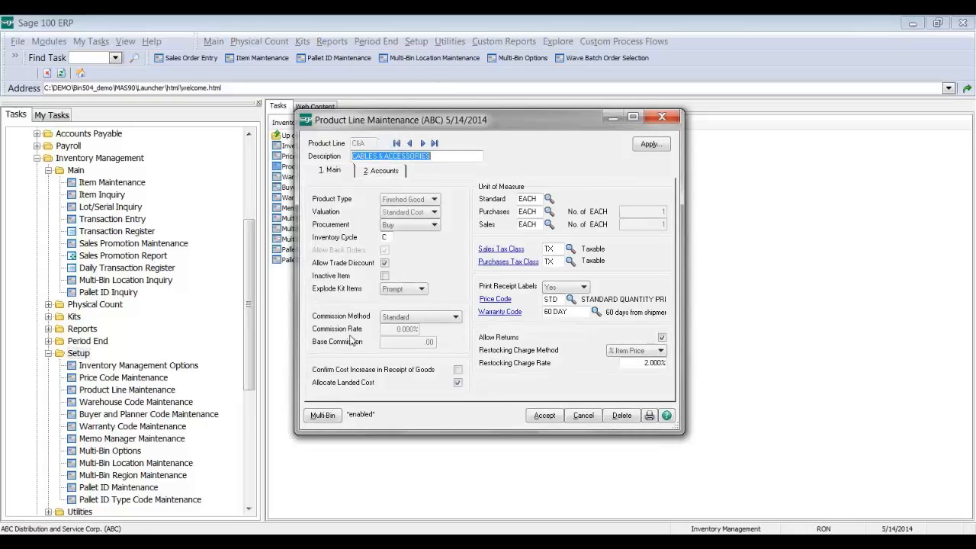
pyautogui.click(324, 416)
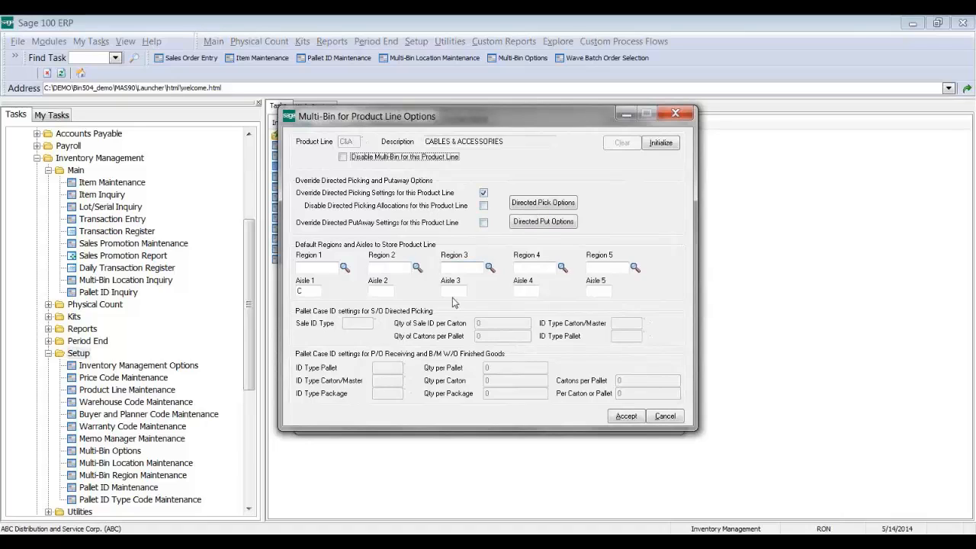
pyautogui.click(674, 112)
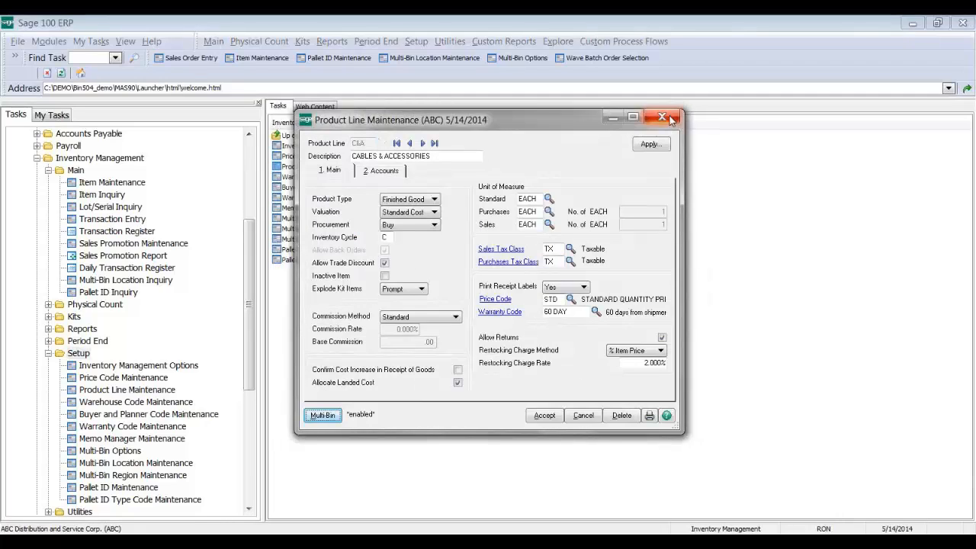
pyautogui.click(669, 116)
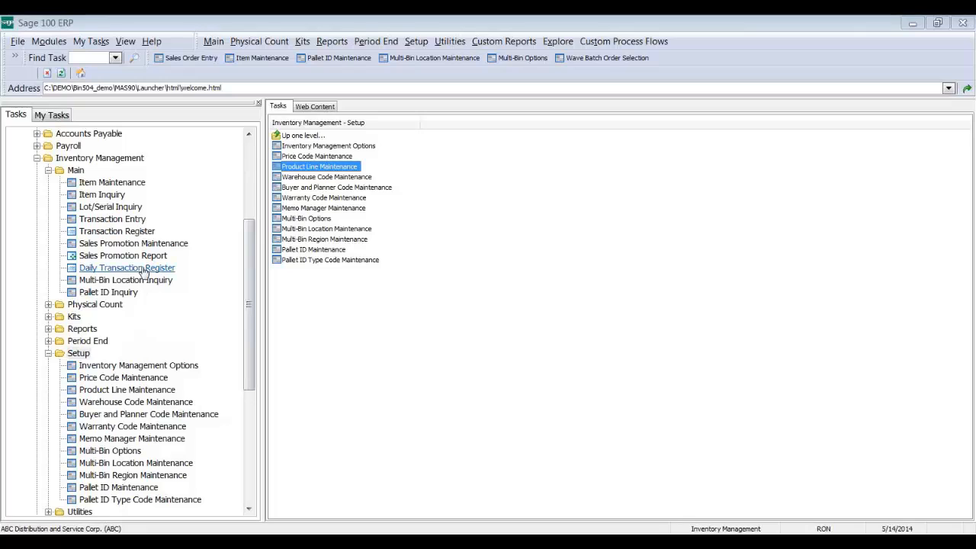
# Step: Open ACS Group Product Registration from Library Master > Setup to see the MB product licences
pyautogui.click(82, 329)
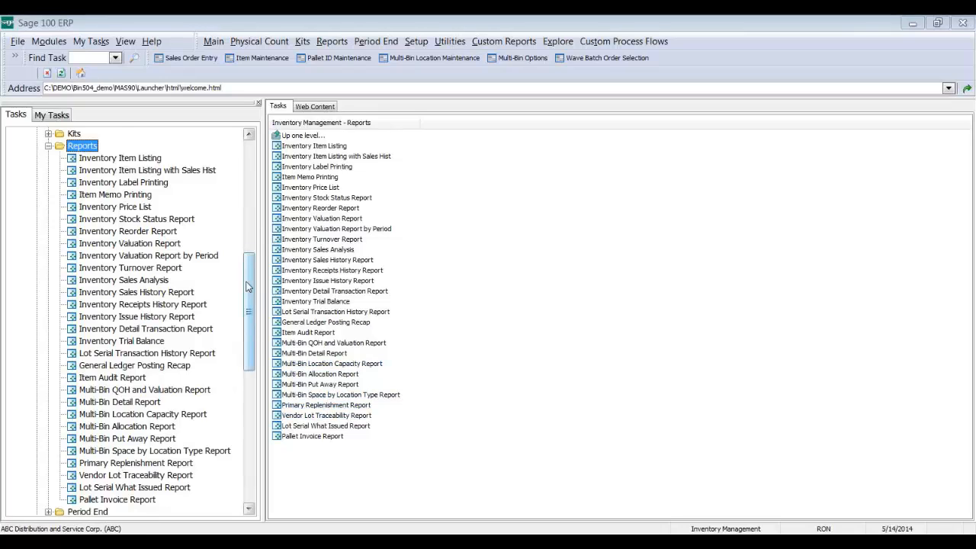
pyautogui.moveTo(248, 278); pyautogui.dragTo(246, 167)
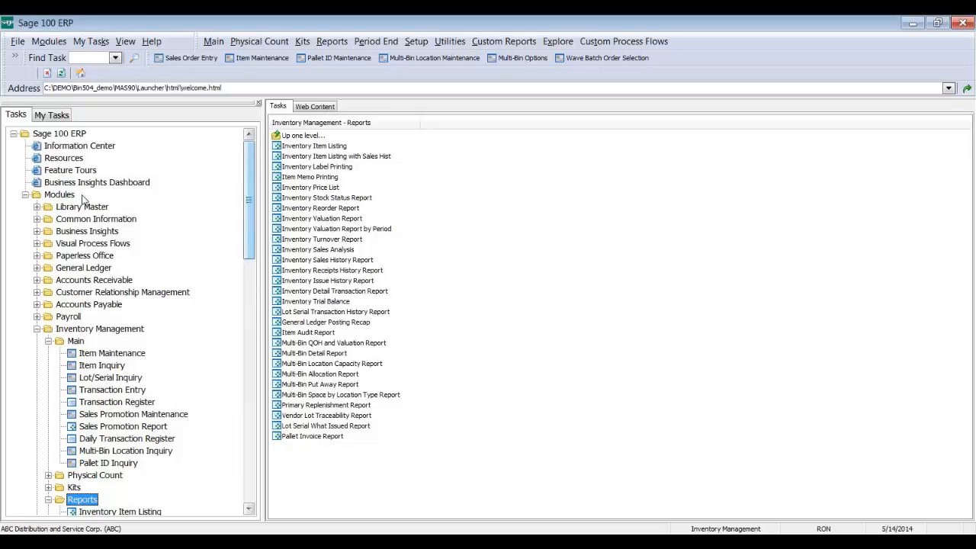
pyautogui.click(81, 209)
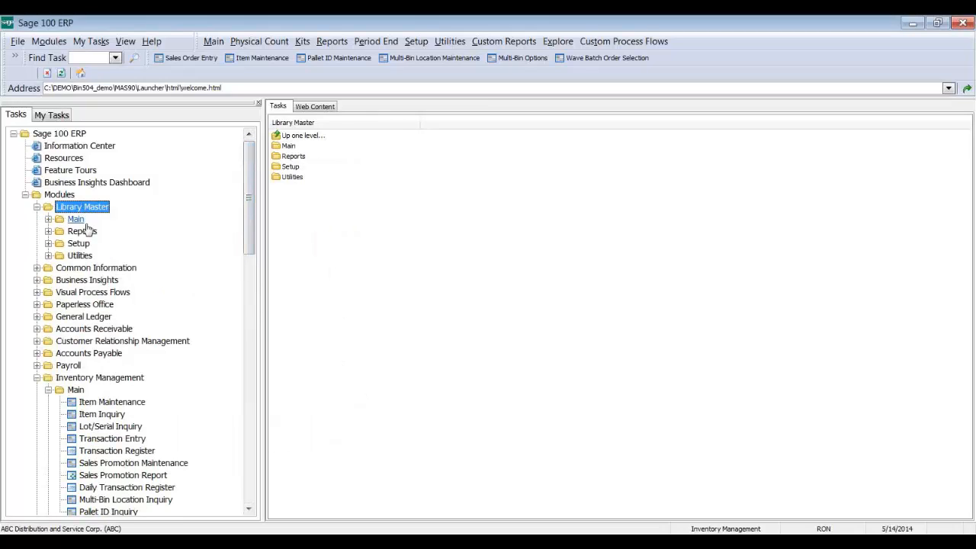
pyautogui.click(78, 244)
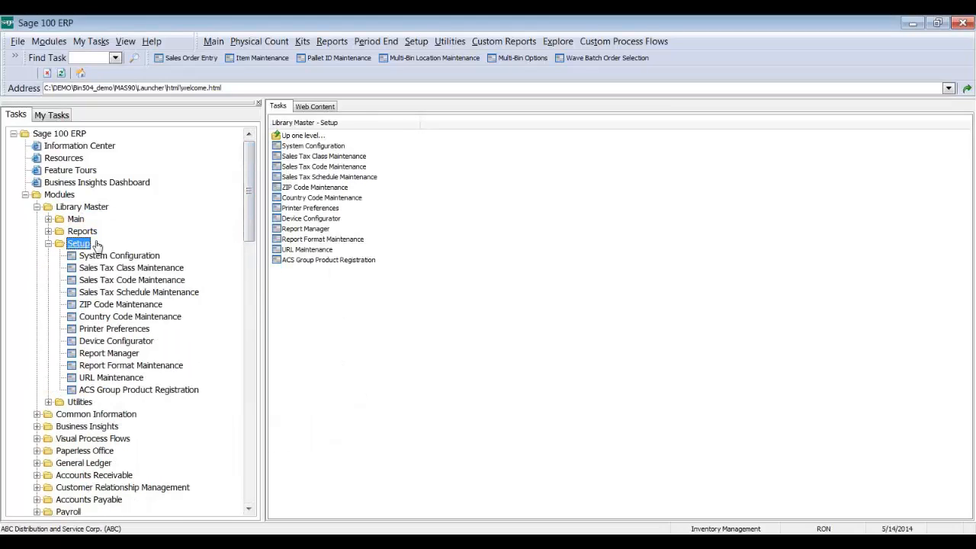
pyautogui.click(351, 263)
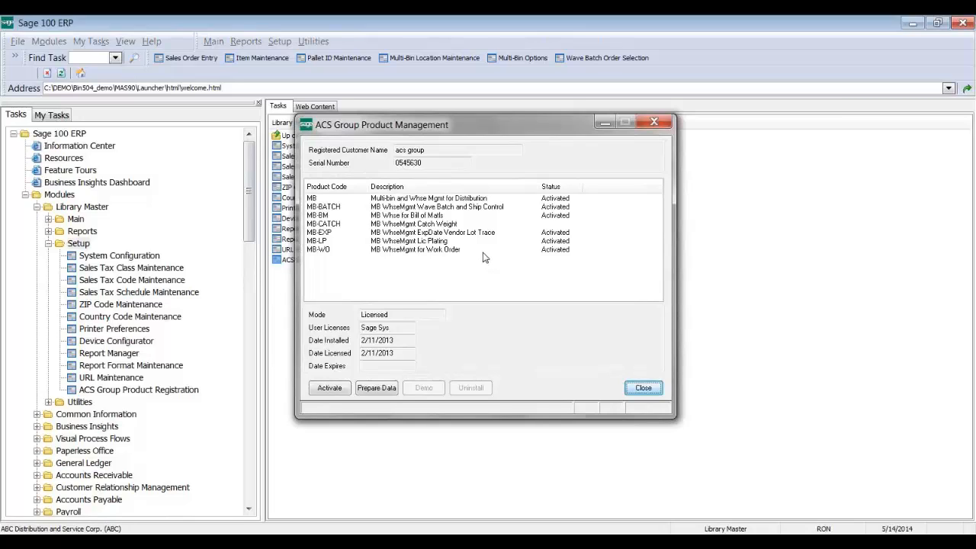
# Step: Inspect the MB, MB-WO, MB-BM, MB-EXP, MB-LP, MB-CATCH and MB-BATCH product rows, then close the window
pyautogui.click(455, 200)
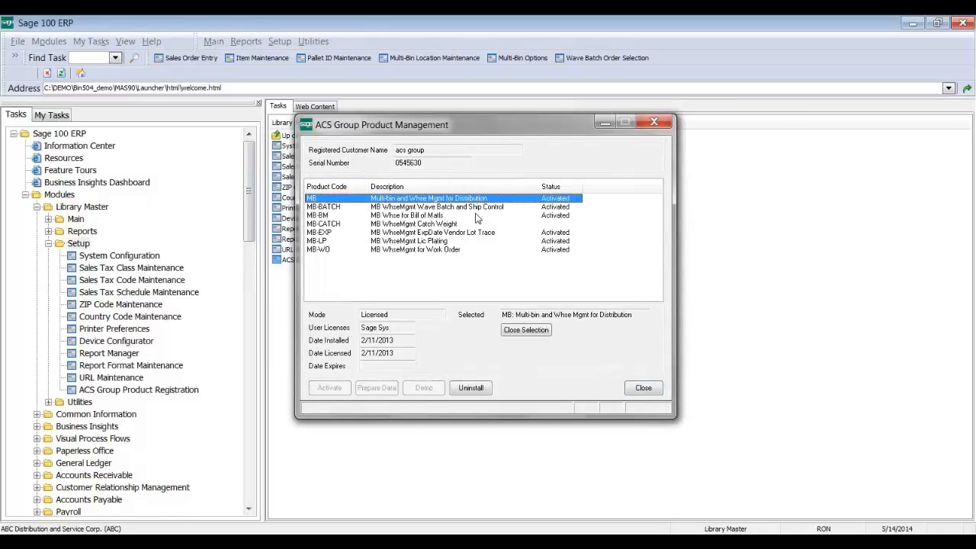
pyautogui.click(455, 254)
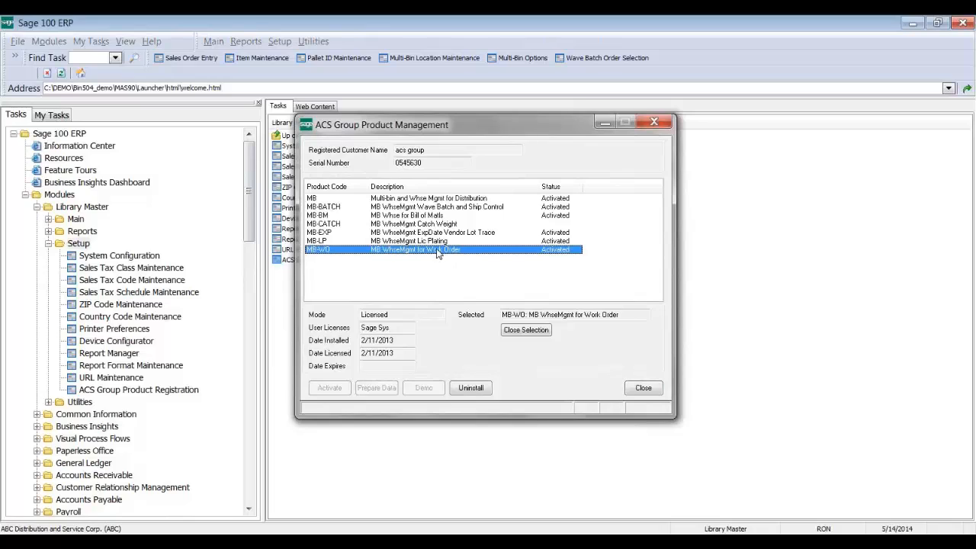
pyautogui.click(456, 216)
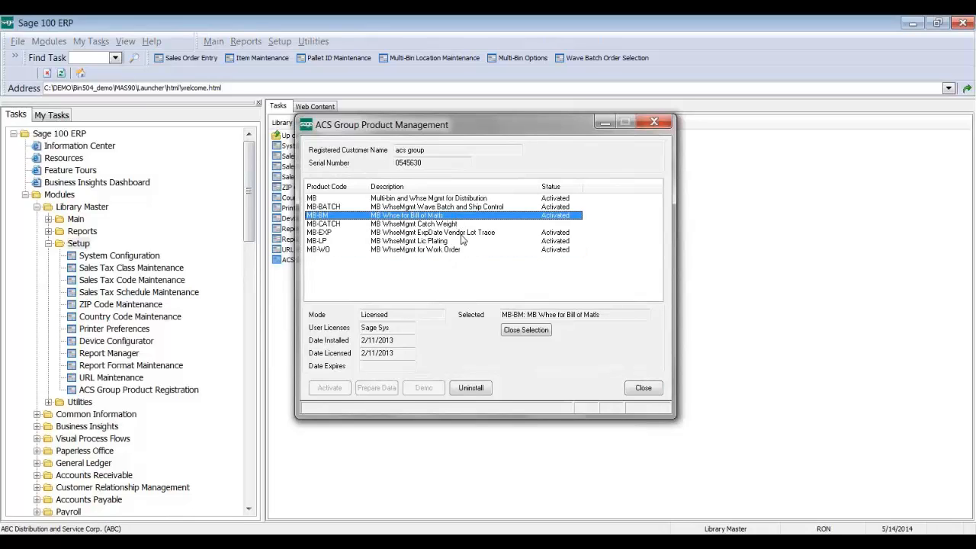
pyautogui.click(461, 233)
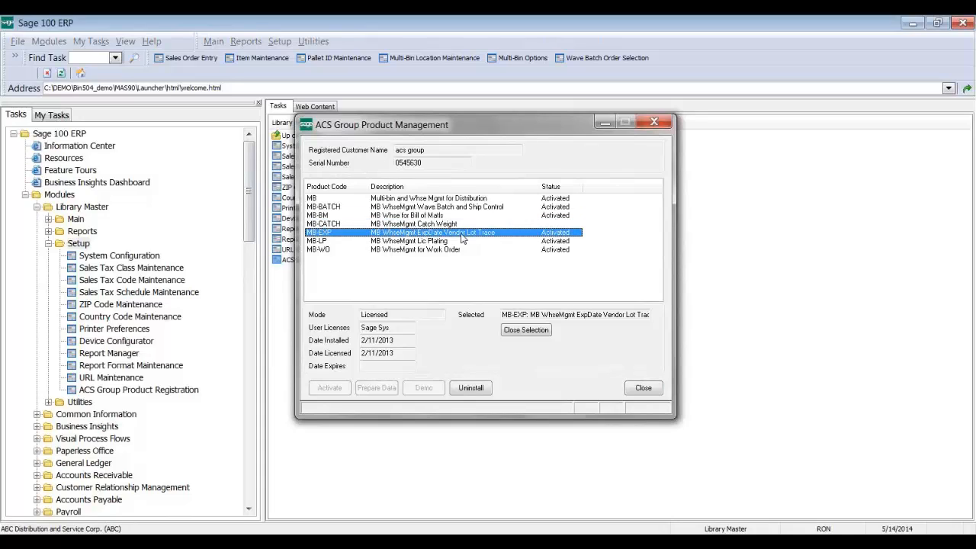
pyautogui.click(461, 242)
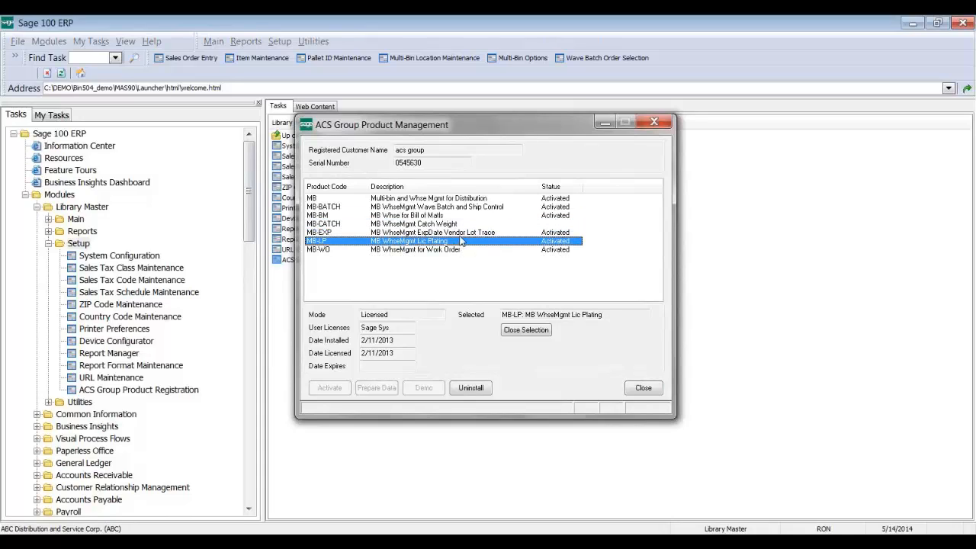
pyautogui.click(466, 223)
pyautogui.click(478, 208)
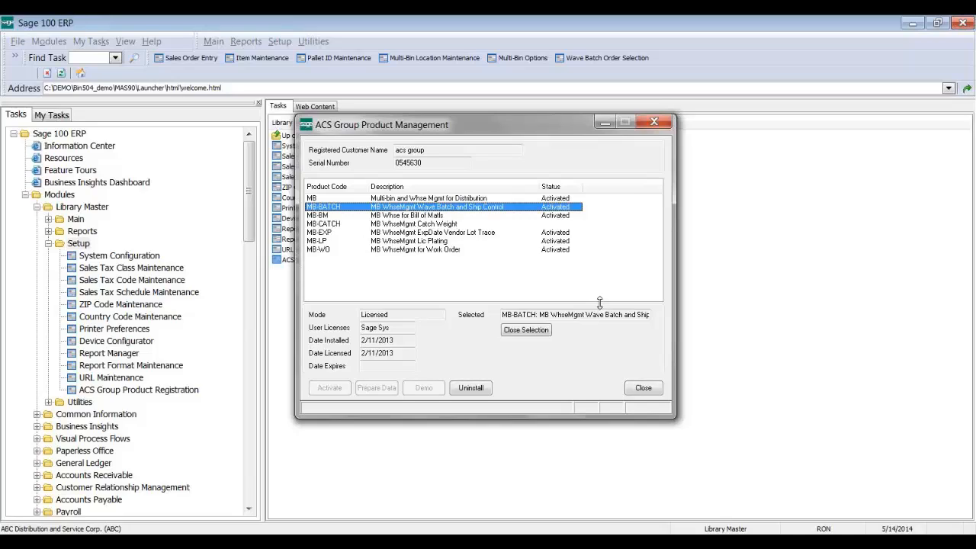
pyautogui.click(645, 388)
# Step: Browse MAS90 > ACS_Group in the Bin504_demo Explorer window, then minimize Explorer
pyautogui.click(417, 543)
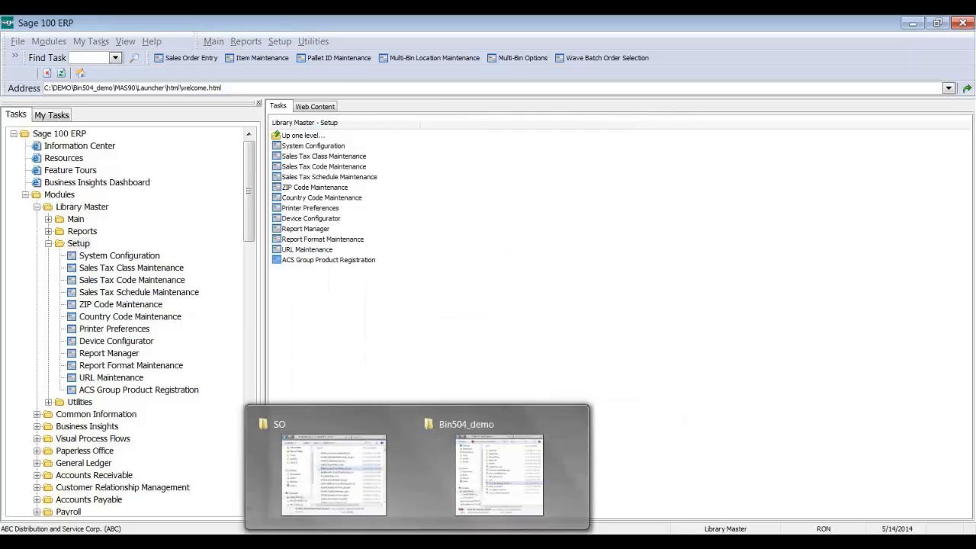
pyautogui.click(499, 473)
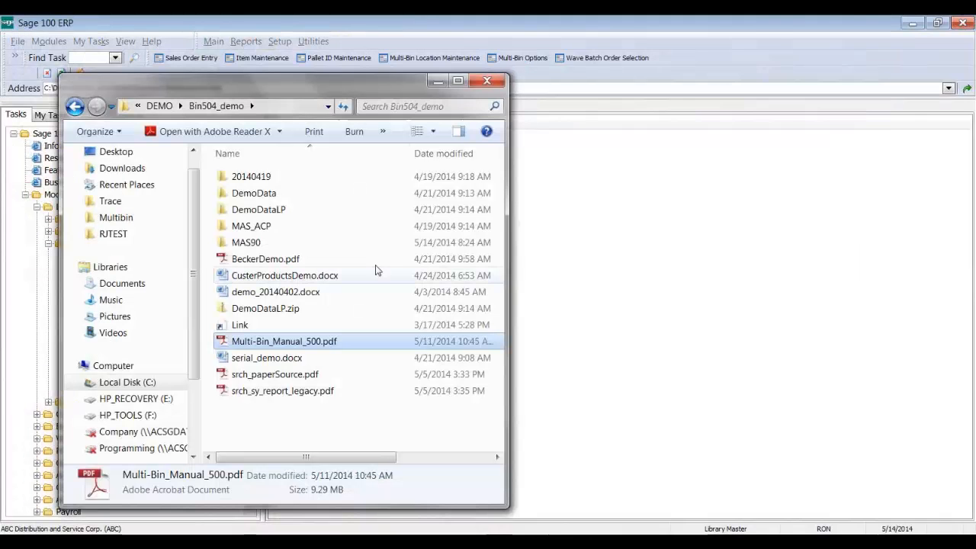
pyautogui.doubleClick(268, 244)
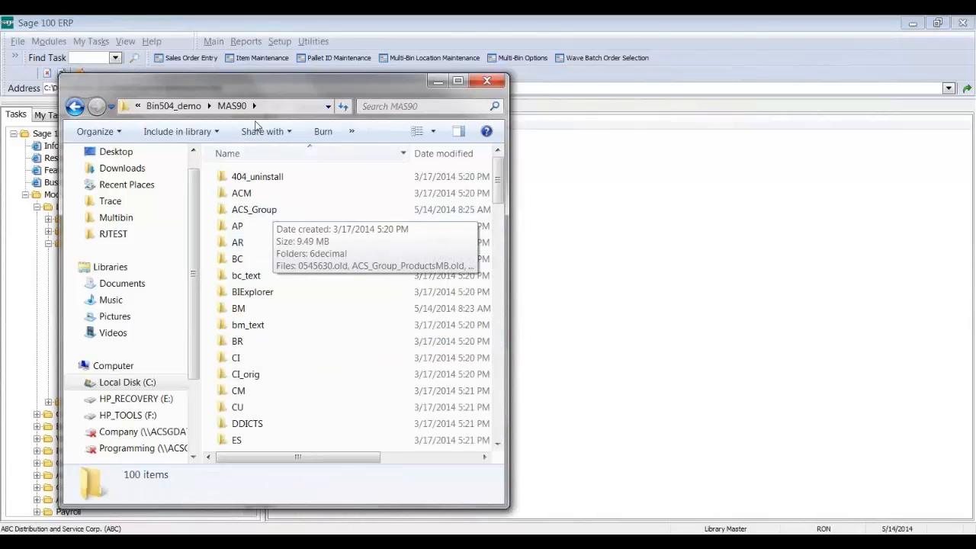
pyautogui.click(258, 209)
pyautogui.doubleClick(258, 208)
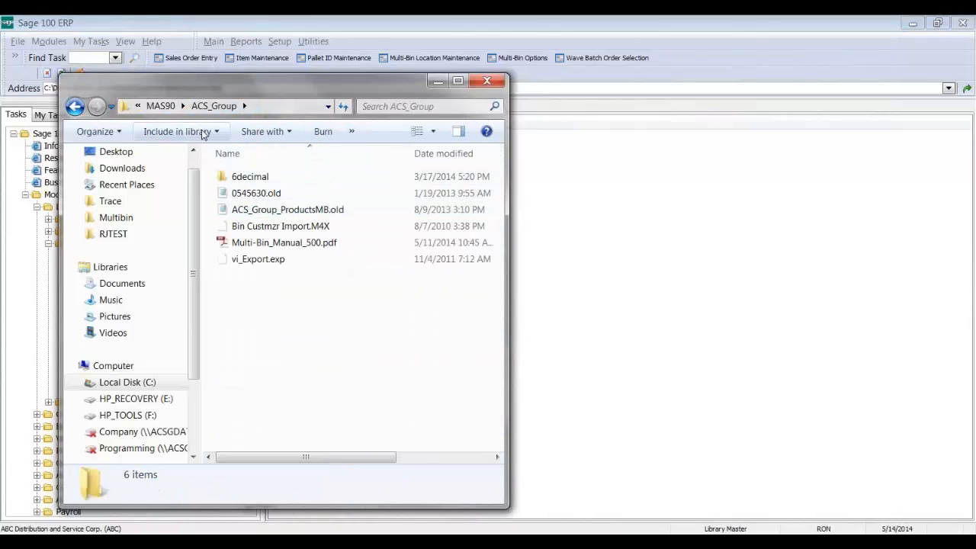
pyautogui.click(436, 80)
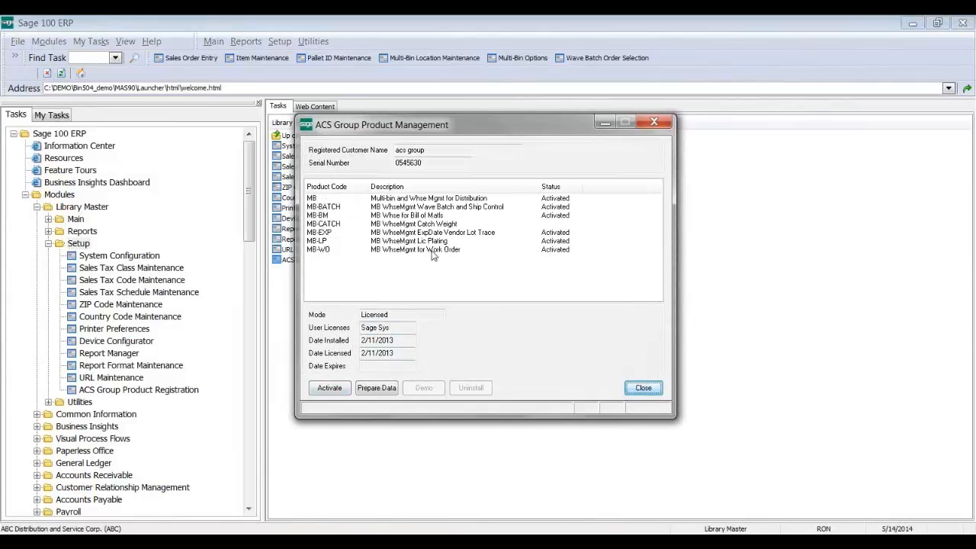
# Step: Close product management, then reopen ACS Group Product Registration via Library Master > Setup
pyautogui.click(639, 389)
pyautogui.click(48, 243)
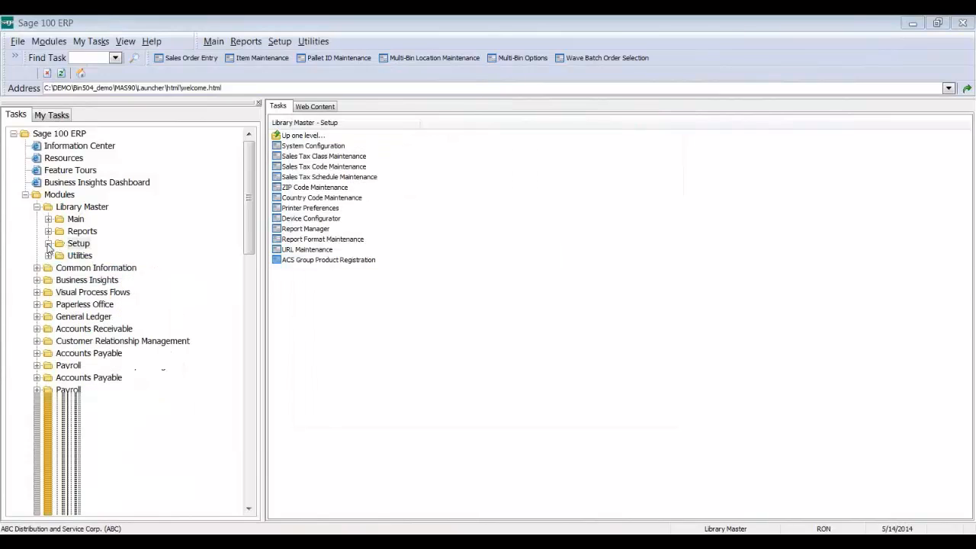
pyautogui.click(38, 207)
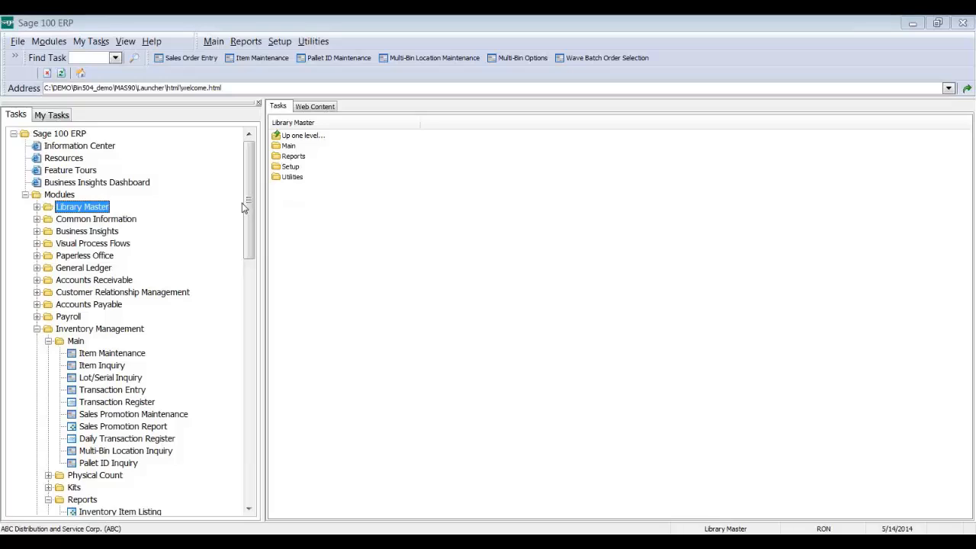
pyautogui.moveTo(245, 203); pyautogui.dragTo(245, 280)
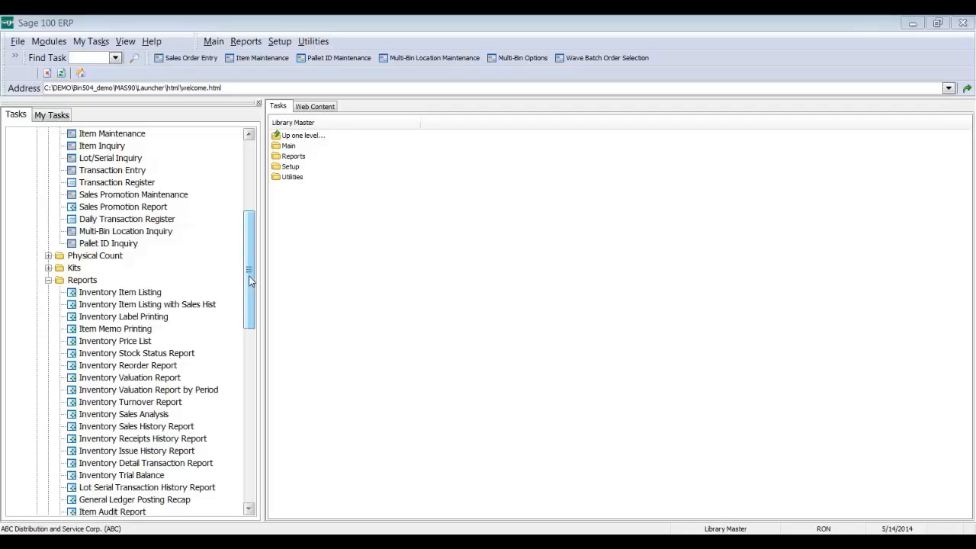
pyautogui.moveTo(251, 281); pyautogui.dragTo(253, 196)
pyautogui.click(87, 187)
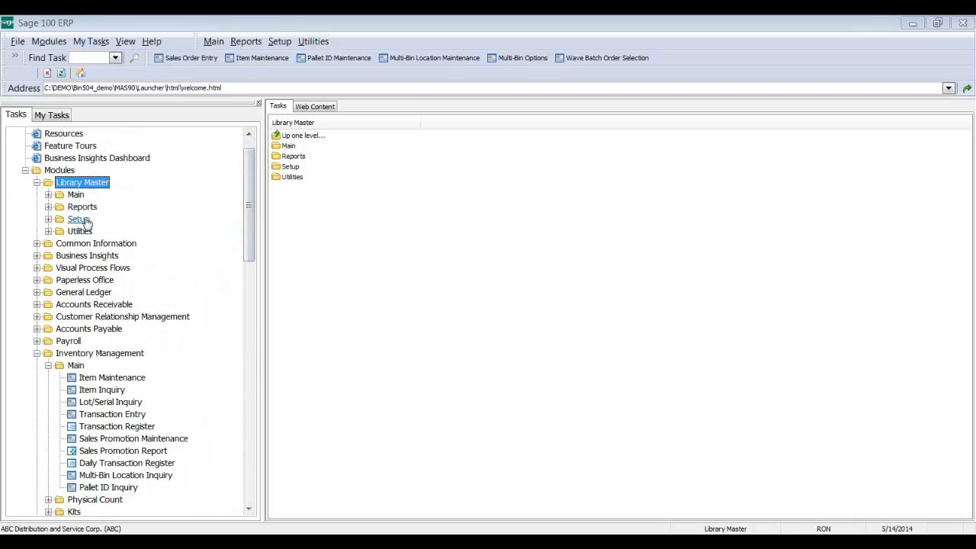
pyautogui.click(77, 219)
pyautogui.click(328, 260)
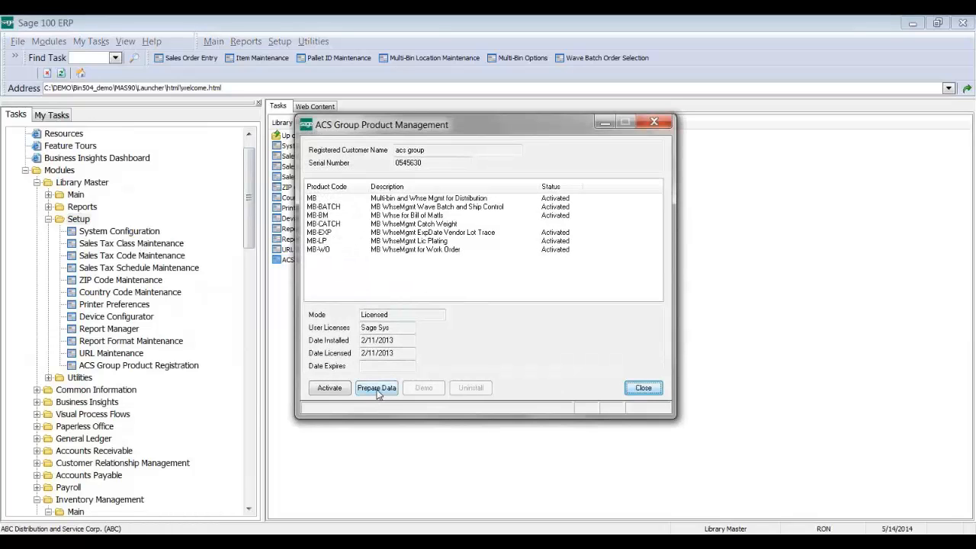
# Step: Prepare data for the Multi-Bin products, answer the company prompt, and close the window
pyautogui.click(379, 392)
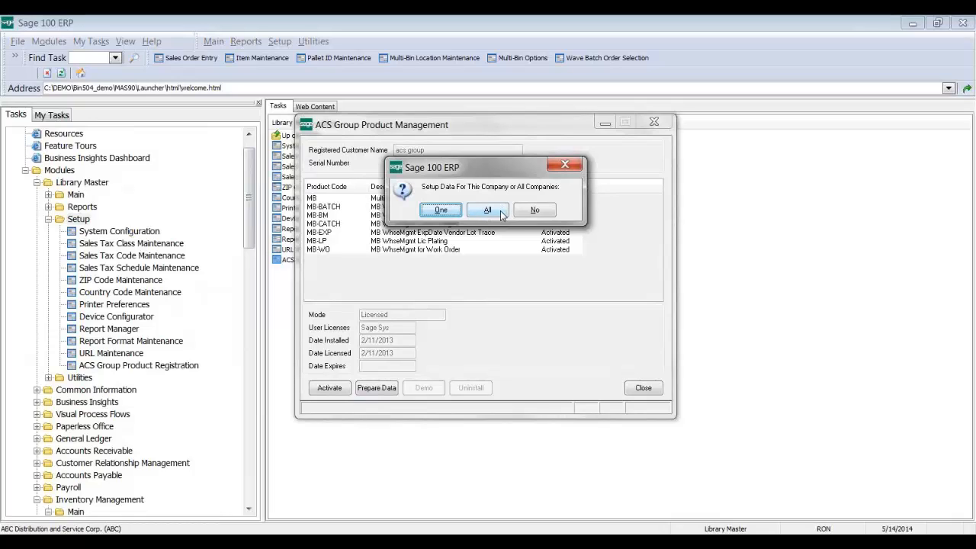
pyautogui.click(543, 210)
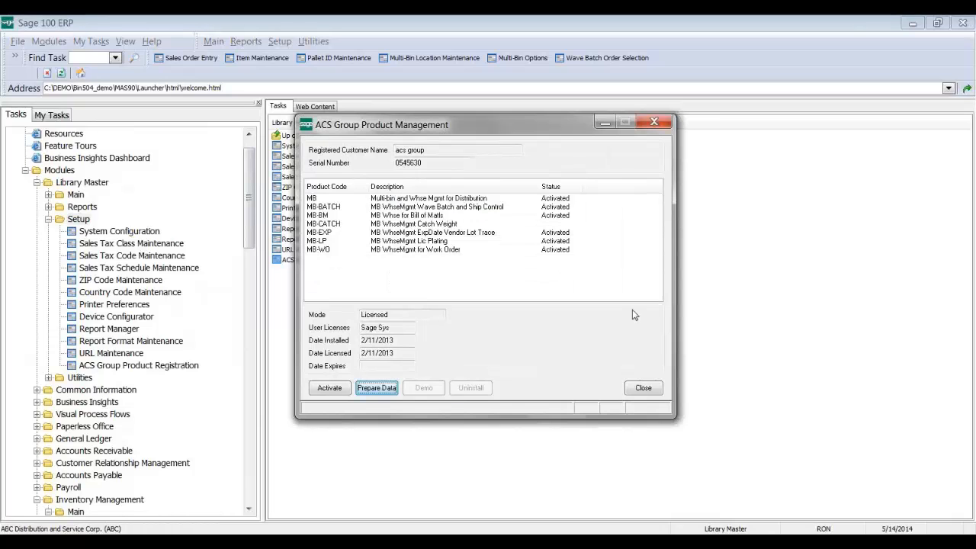
pyautogui.click(642, 387)
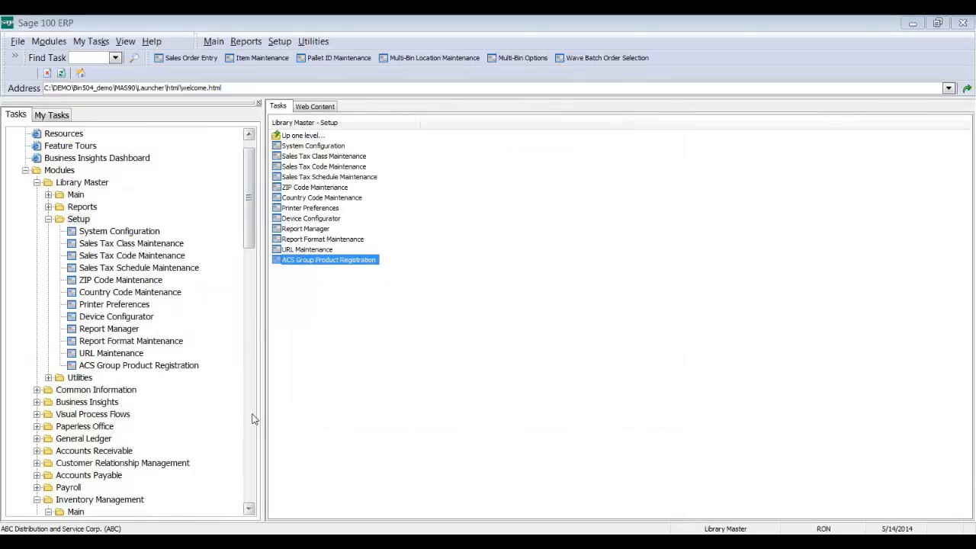
# Step: Open Multi-Bin Options from Inventory Management Setup, review the Main tab, and cancel without changes
pyautogui.click(254, 419)
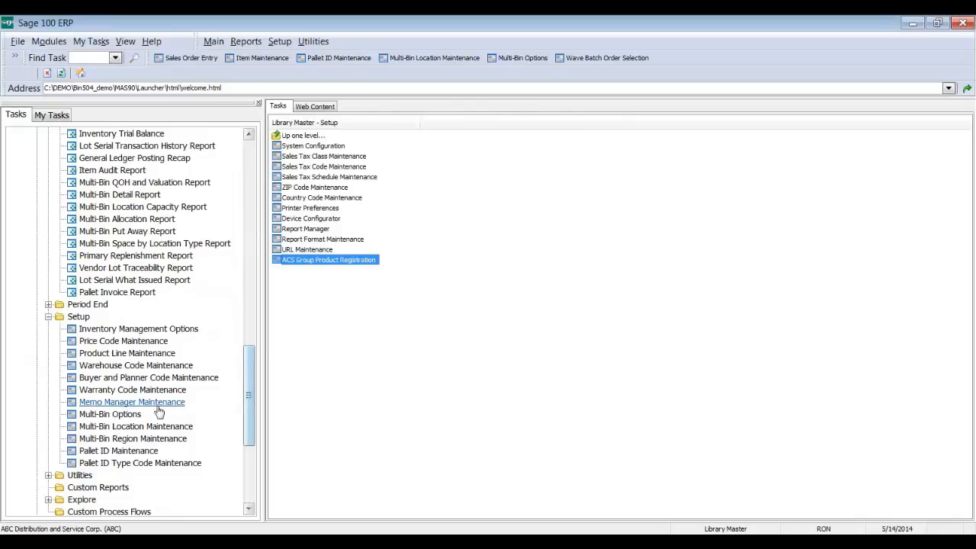
pyautogui.click(148, 415)
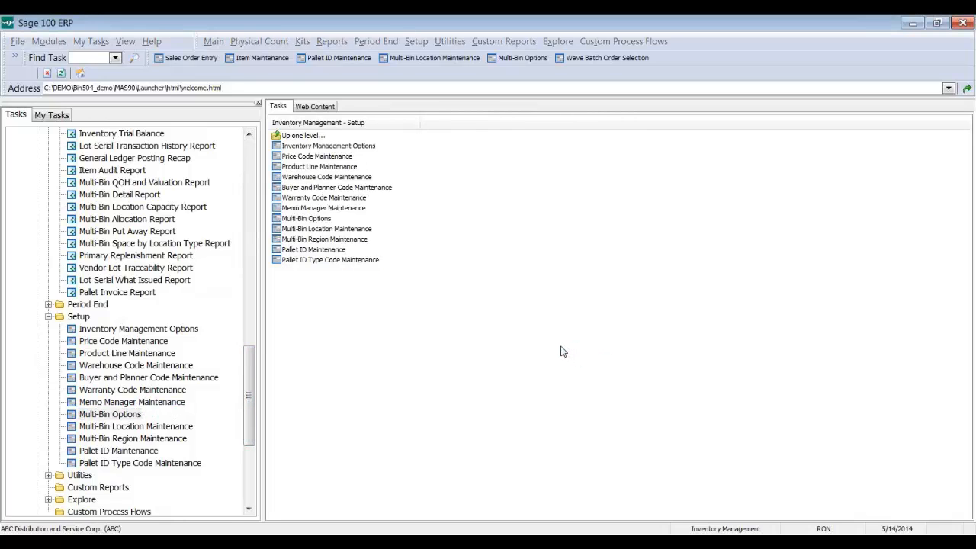
pyautogui.click(500, 221)
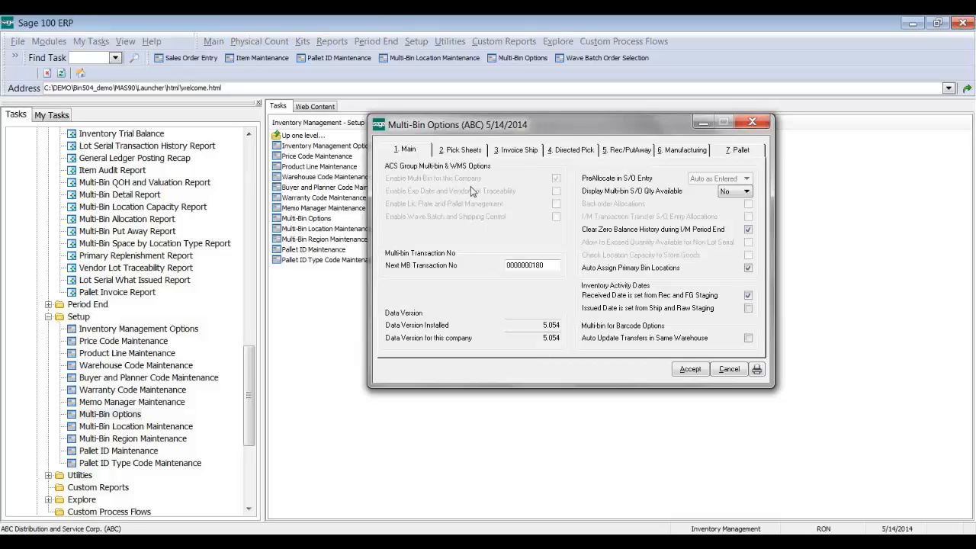
pyautogui.click(726, 369)
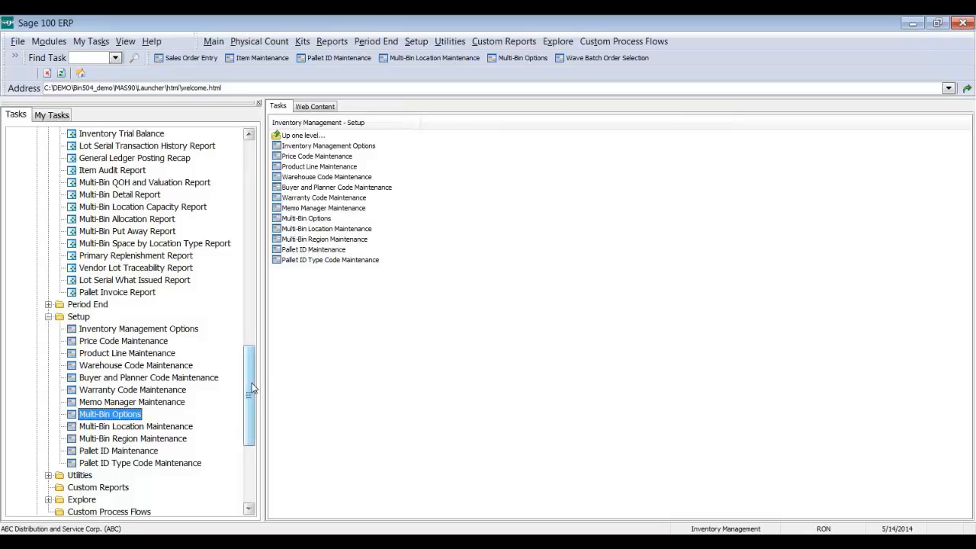
# Step: Load item 1001-HON-H252 in Item Maintenance, view its warehouse quantities, then open its reorder settings
pyautogui.moveTo(252, 385); pyautogui.dragTo(249, 269)
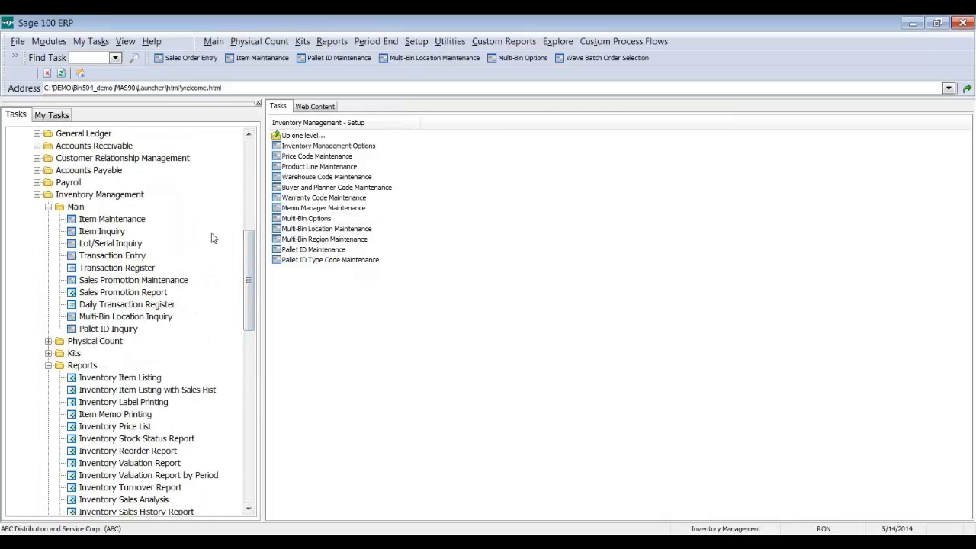
pyautogui.click(134, 221)
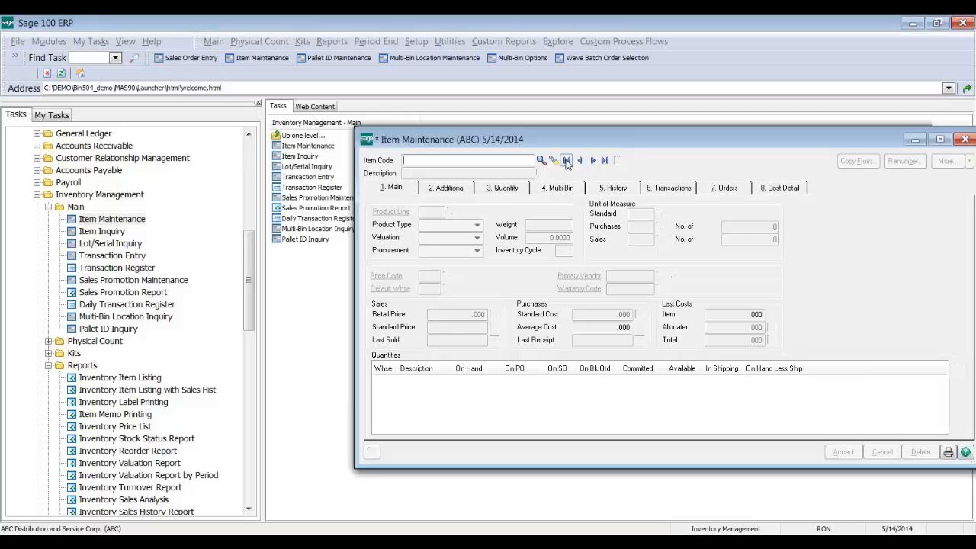
pyautogui.click(566, 160)
pyautogui.click(515, 190)
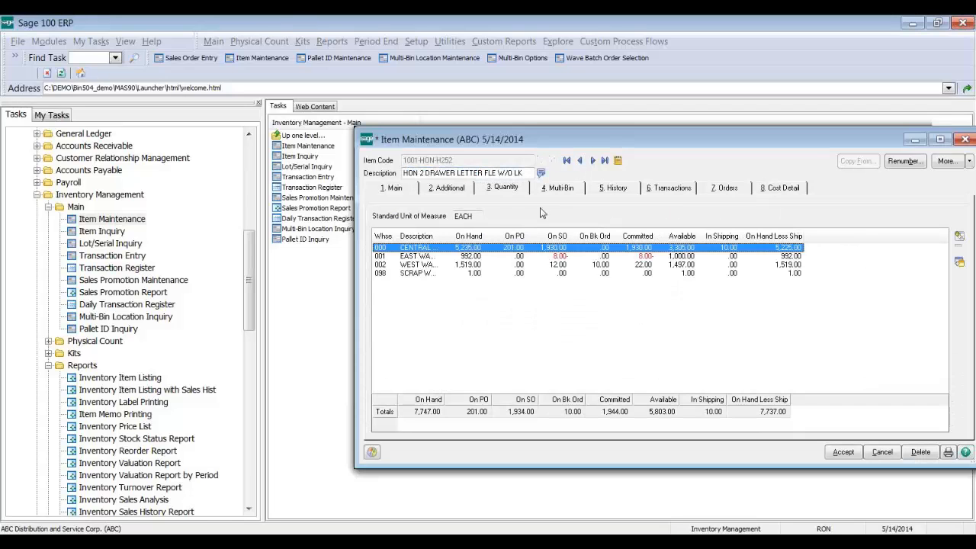
pyautogui.moveTo(602, 145); pyautogui.dragTo(539, 136)
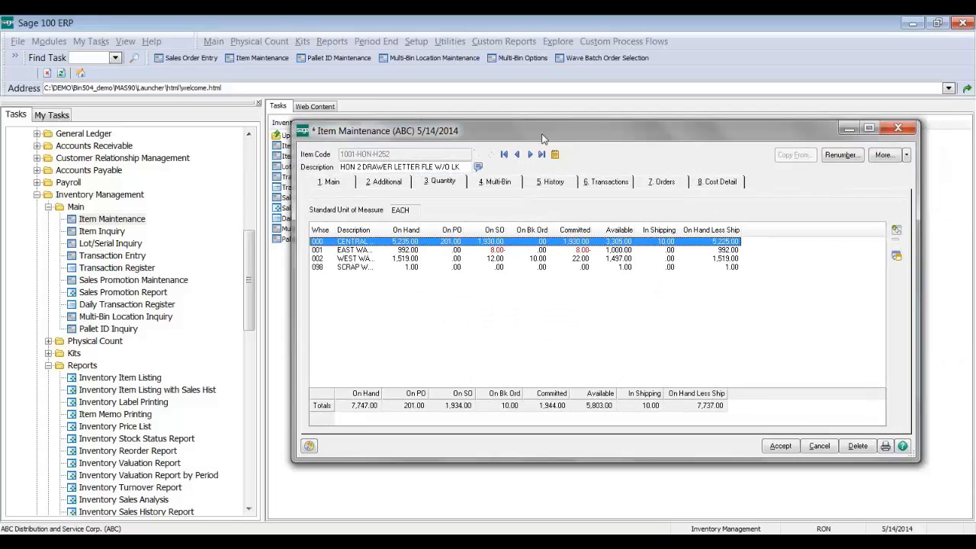
pyautogui.click(897, 257)
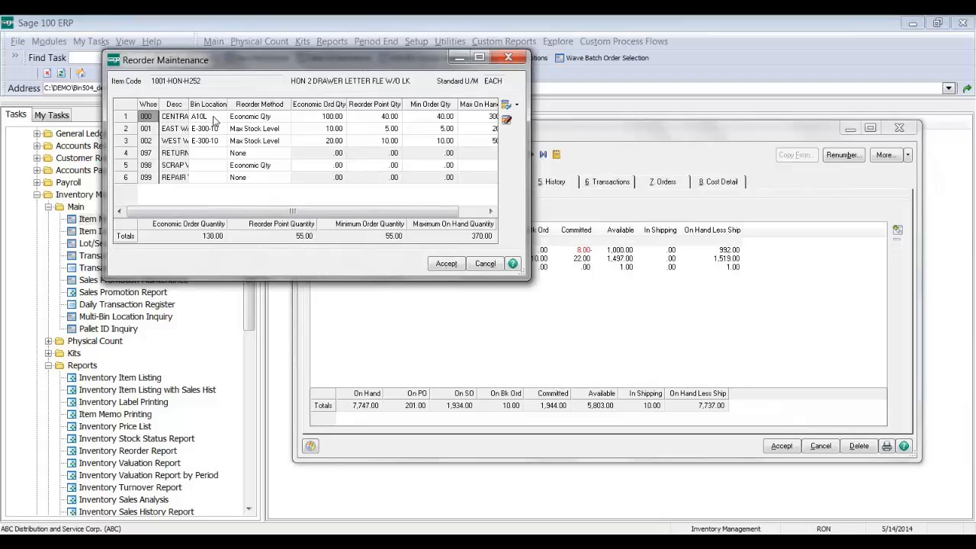
pyautogui.click(479, 264)
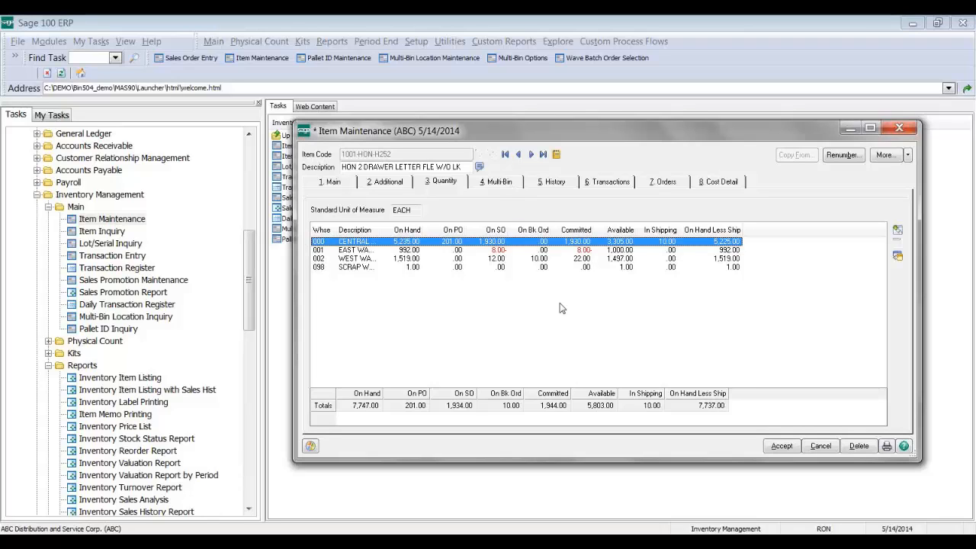
# Step: Show item 1001-HON-H252's Central Warehouse bins, including overflow bin O1, on the 4. Multi-Bin tab
pyautogui.click(503, 183)
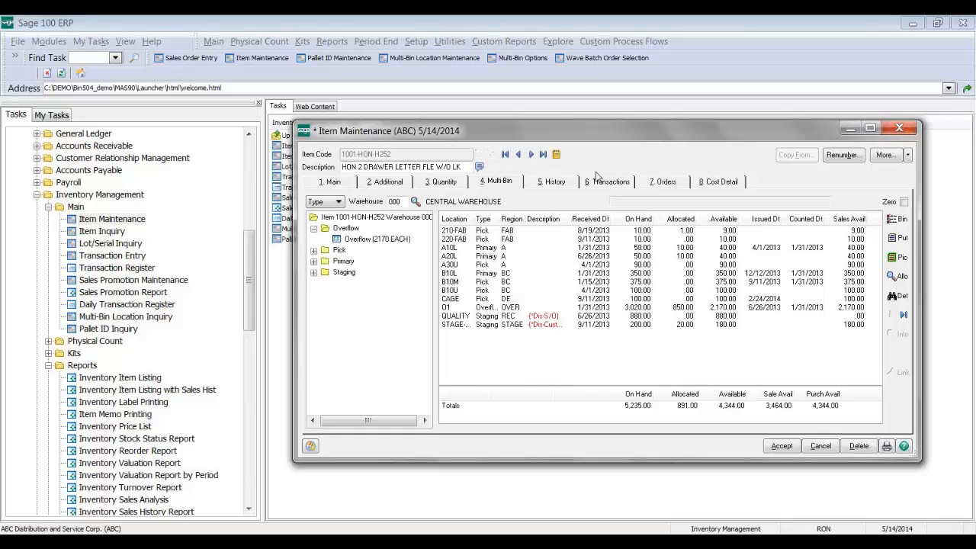
# Step: Step to the next item and back, select bin A10L, and open its Multi-Bin for Item Options
pyautogui.moveTo(592, 134); pyautogui.dragTo(527, 118)
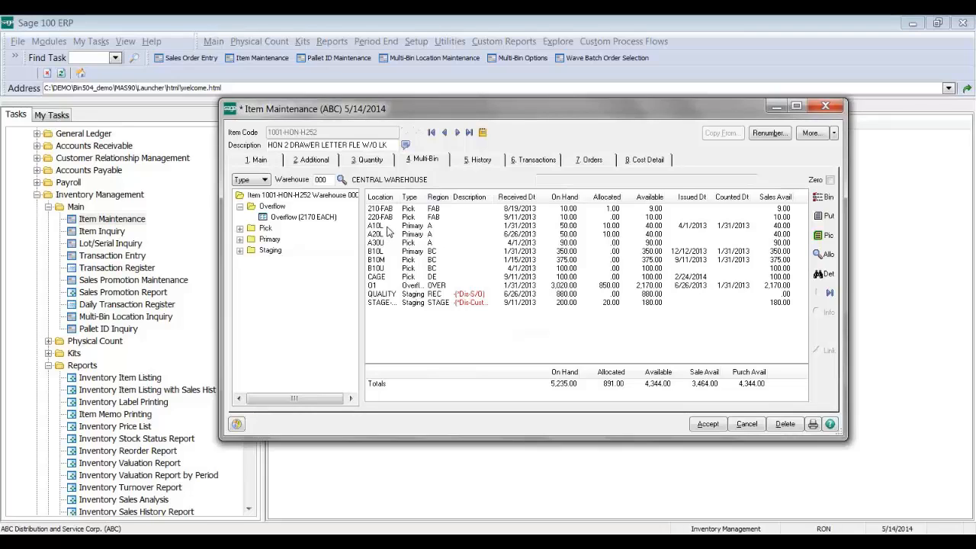
pyautogui.click(456, 133)
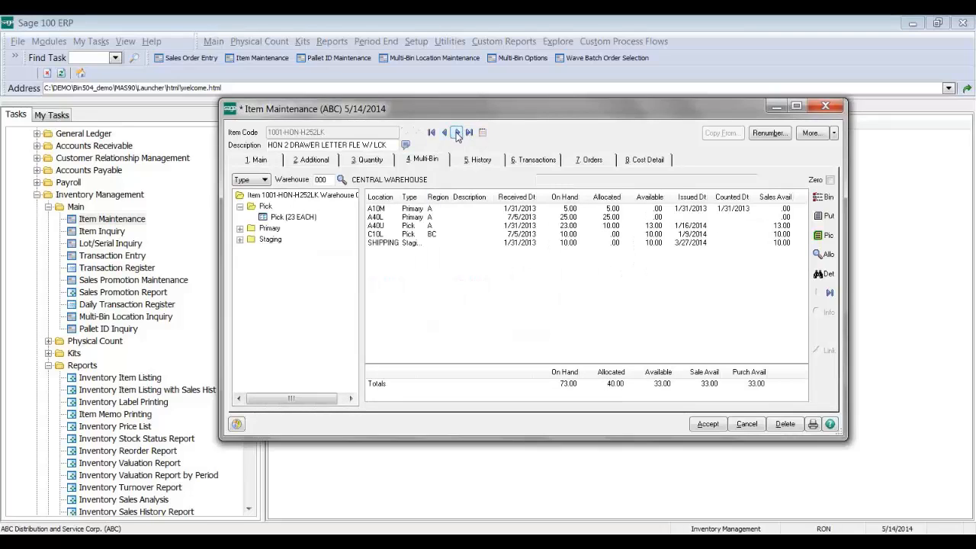
pyautogui.click(444, 132)
pyautogui.click(417, 227)
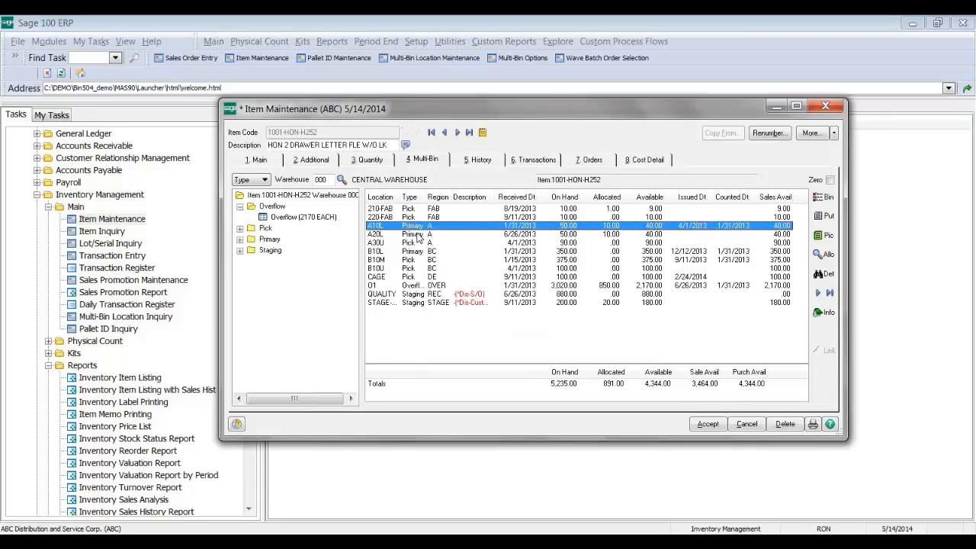
pyautogui.click(824, 198)
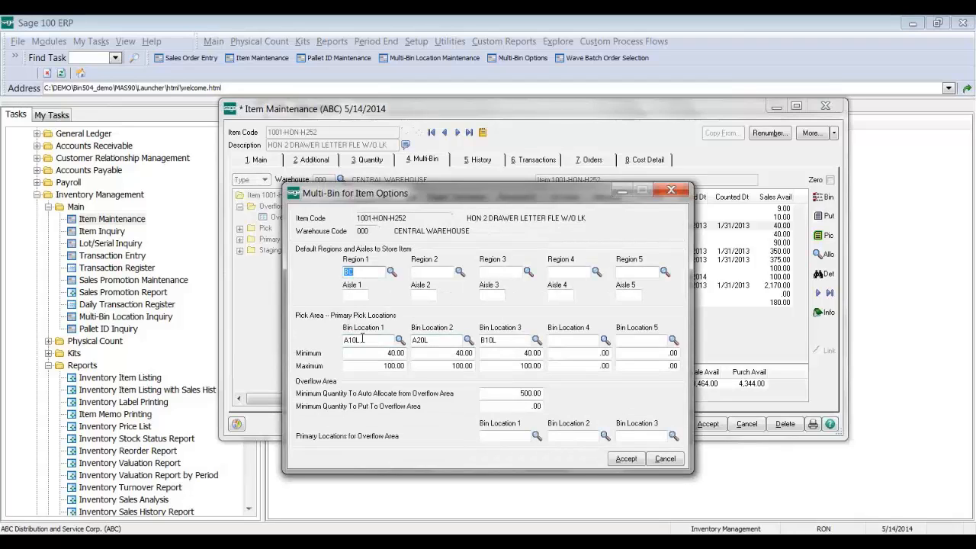
pyautogui.click(363, 339)
pyautogui.click(512, 437)
pyautogui.moveTo(373, 353); pyautogui.dragTo(398, 366)
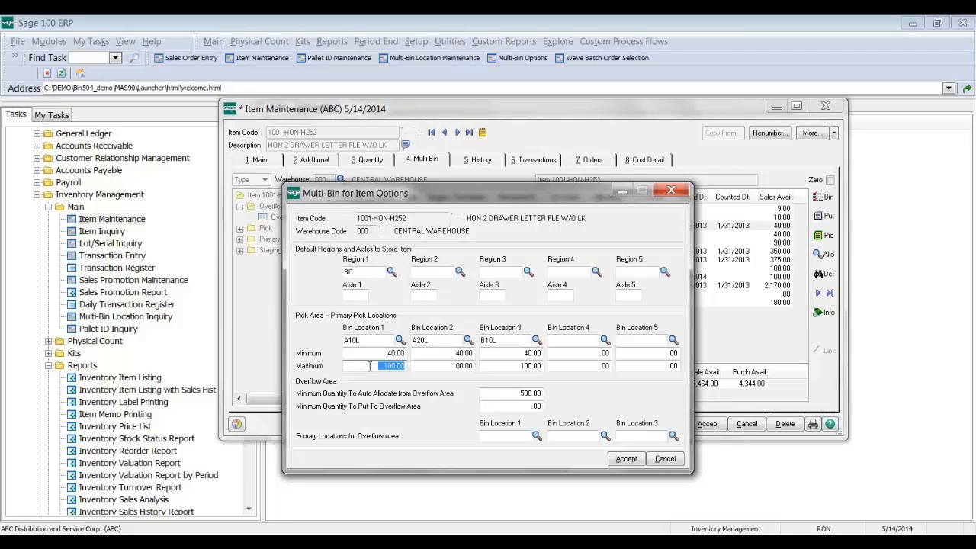
pyautogui.moveTo(383, 354); pyautogui.dragTo(408, 354)
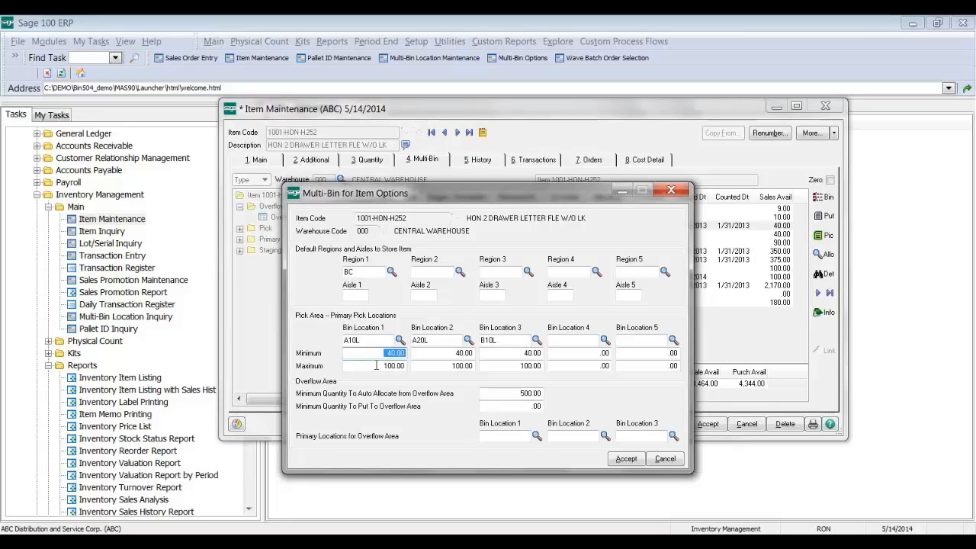
pyautogui.moveTo(375, 366); pyautogui.dragTo(409, 366)
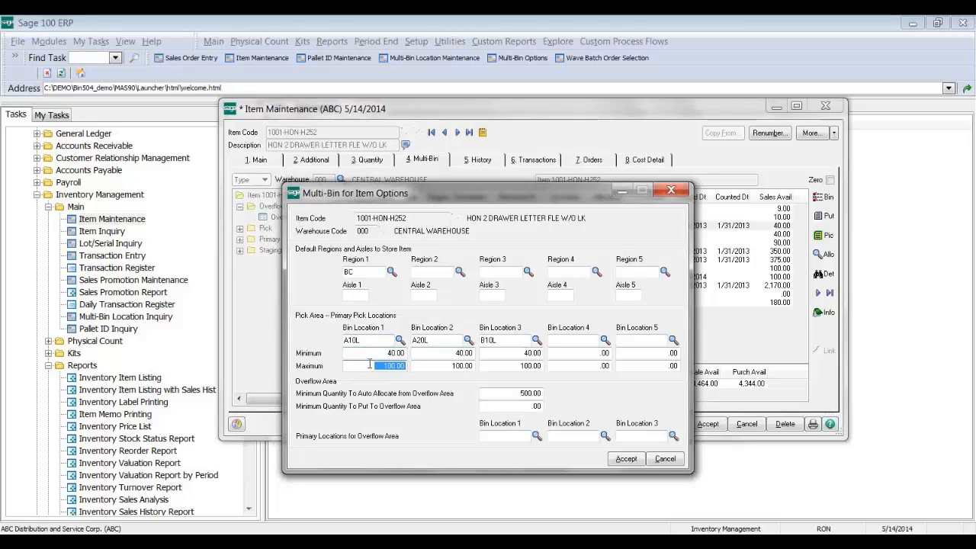
# Step: Save the item's Multi-Bin options, widen the Type column to show Overflow, and reopen the options
pyautogui.click(623, 459)
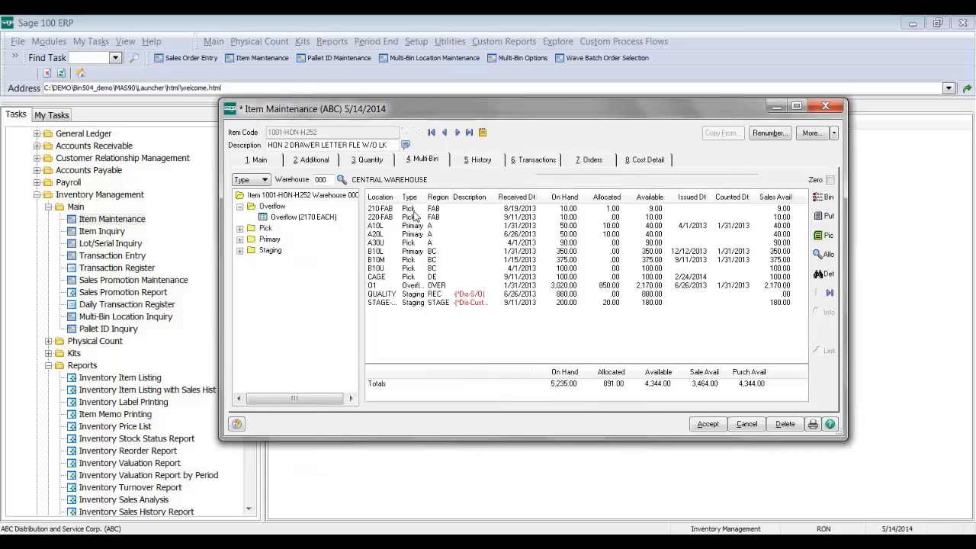
pyautogui.click(416, 228)
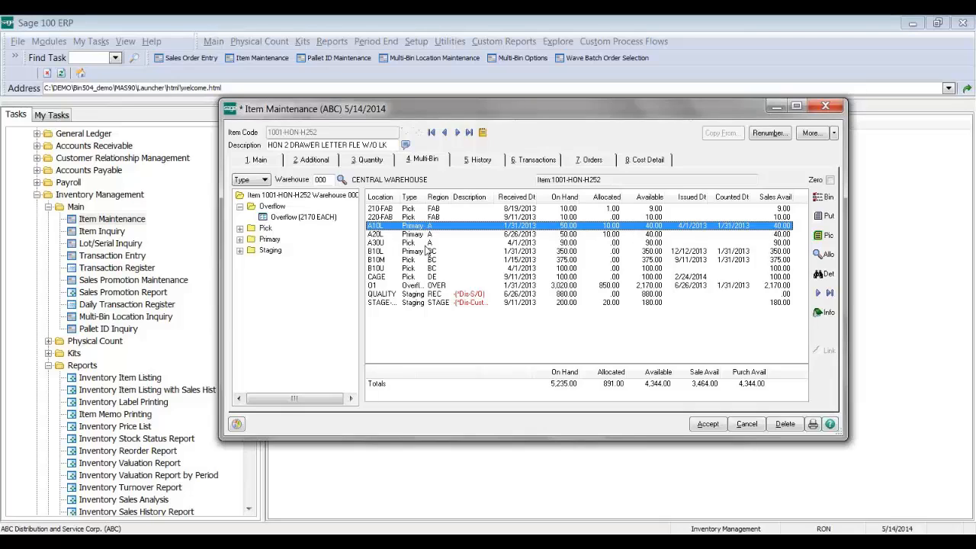
pyautogui.click(423, 286)
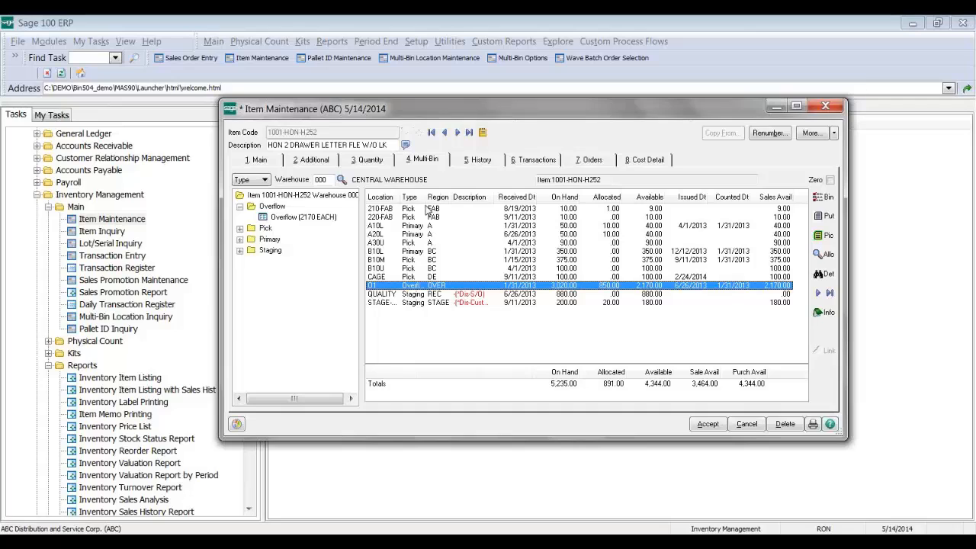
pyautogui.moveTo(425, 196); pyautogui.dragTo(433, 196)
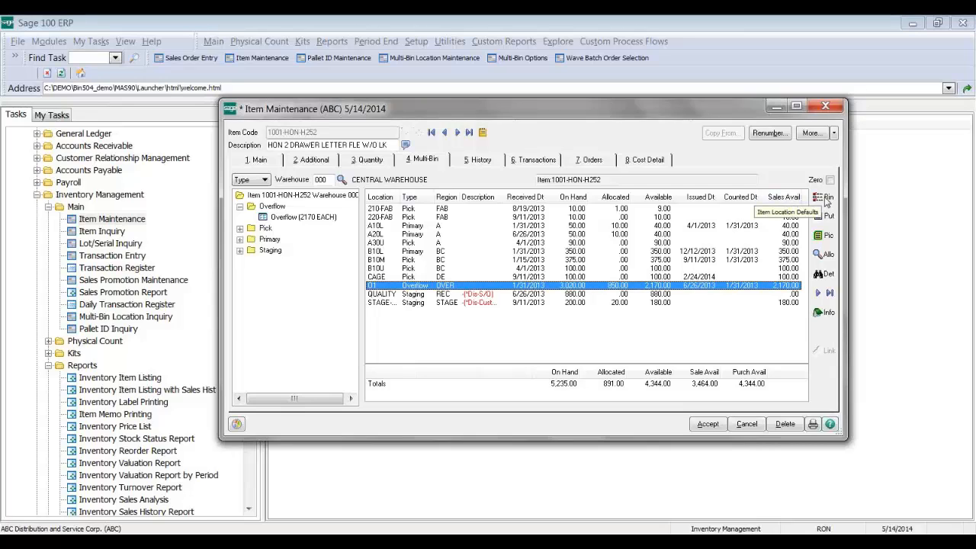
pyautogui.click(825, 198)
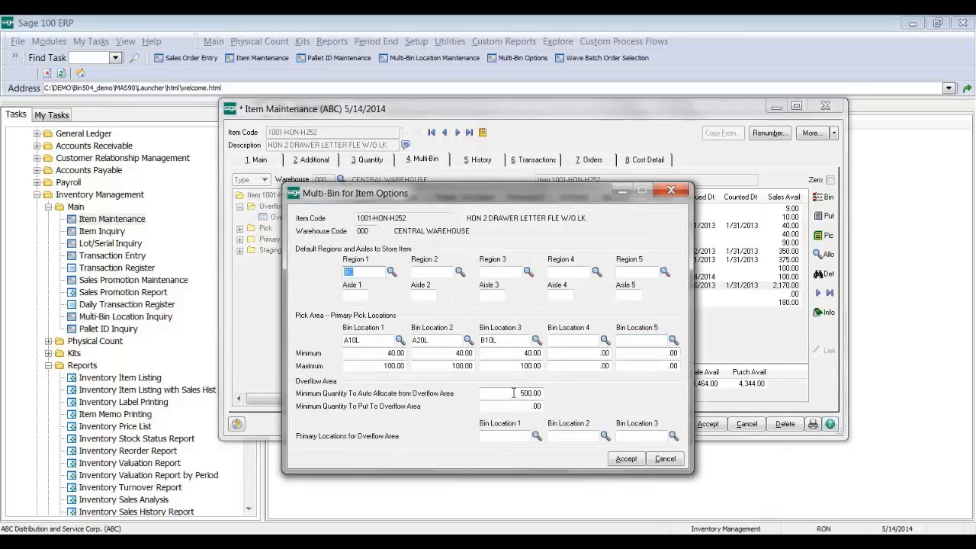
# Step: Review the 500.00 overflow auto-allocate minimum and put-to-overflow minimum, then cancel without changes
pyautogui.click(492, 393)
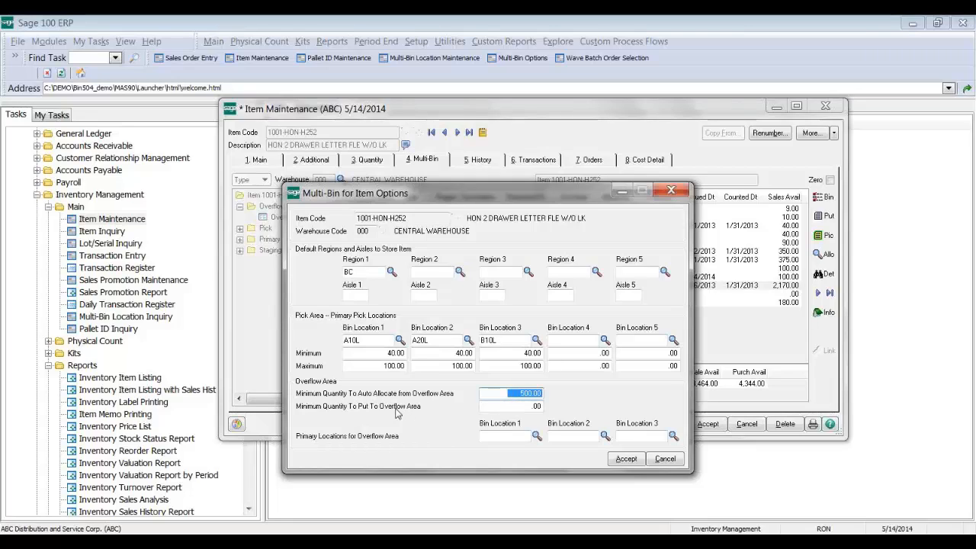
pyautogui.click(488, 406)
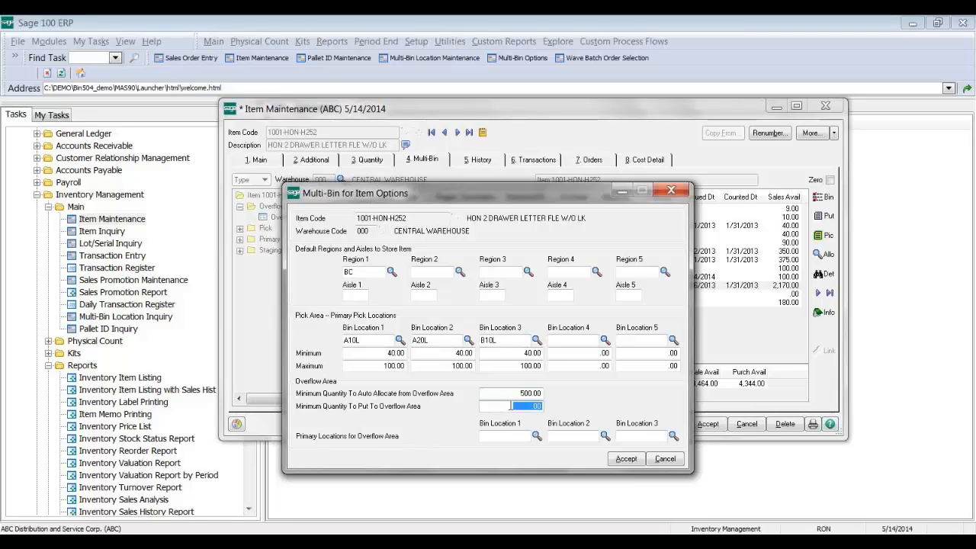
pyautogui.click(666, 462)
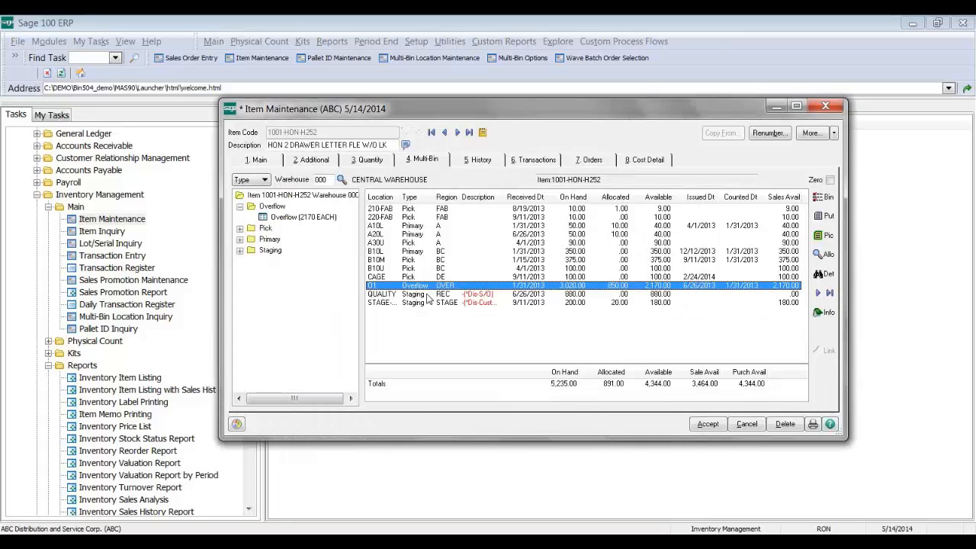
pyautogui.click(424, 297)
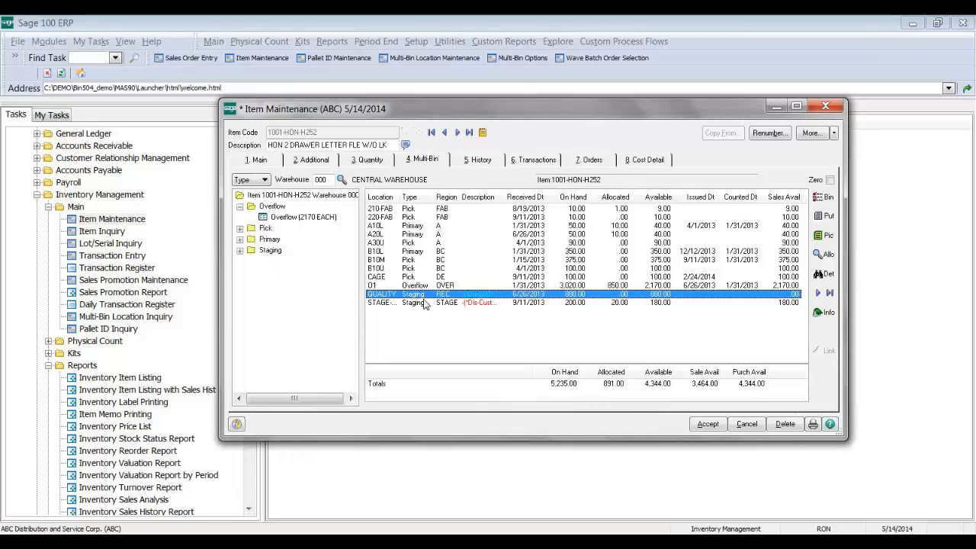
# Step: Open Warehouse Code Maintenance, load warehouse 000 CENTRAL WAREHOUSE, and open its Multi-Bin settings
pyautogui.click(254, 468)
pyautogui.click(136, 426)
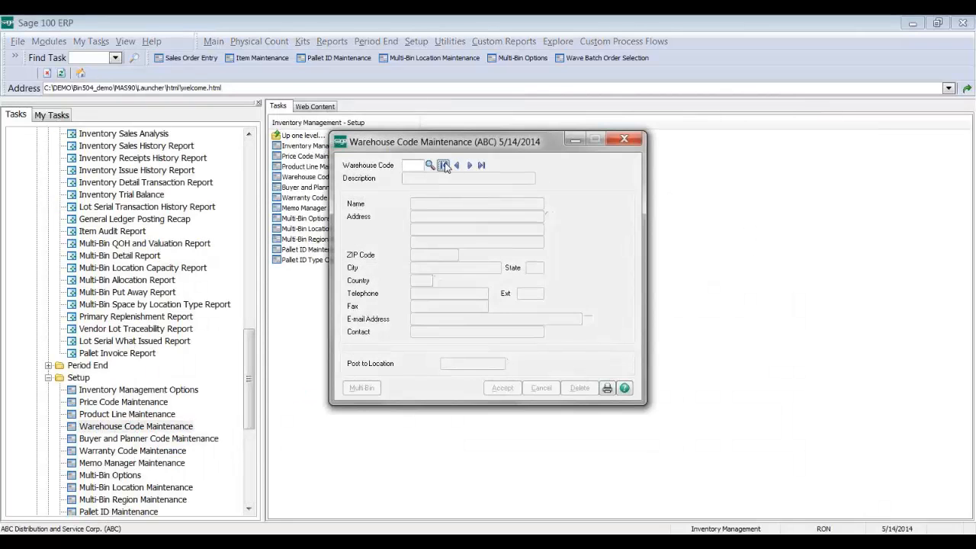
pyautogui.click(445, 165)
pyautogui.click(353, 390)
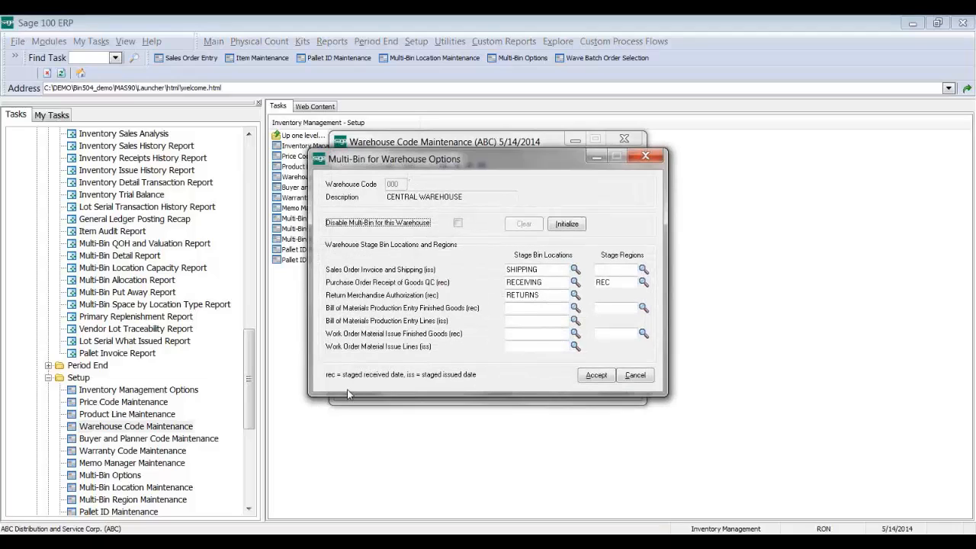
# Step: Review the SHIPPING, RECEIVING, RETURNS and finished goods stage bins, then accept the settings
pyautogui.click(548, 282)
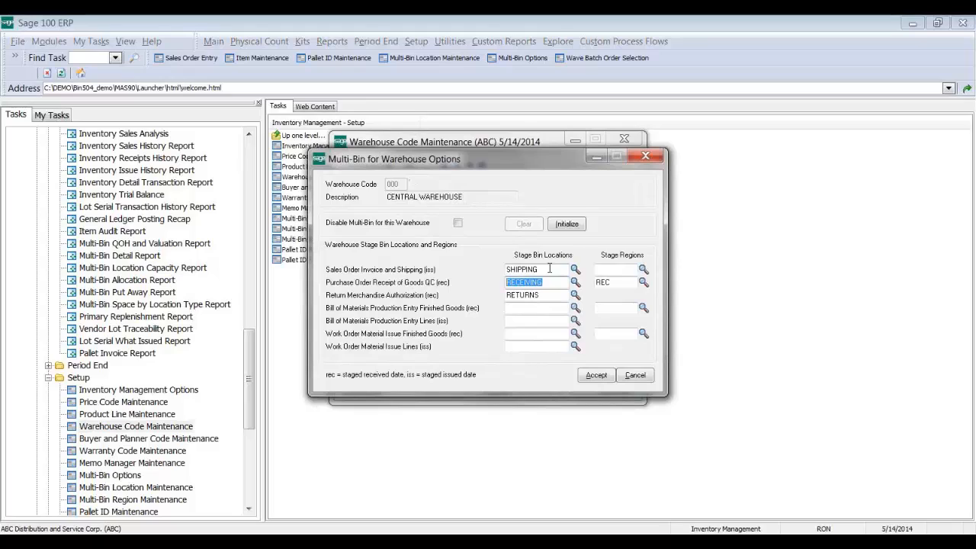
pyautogui.click(550, 269)
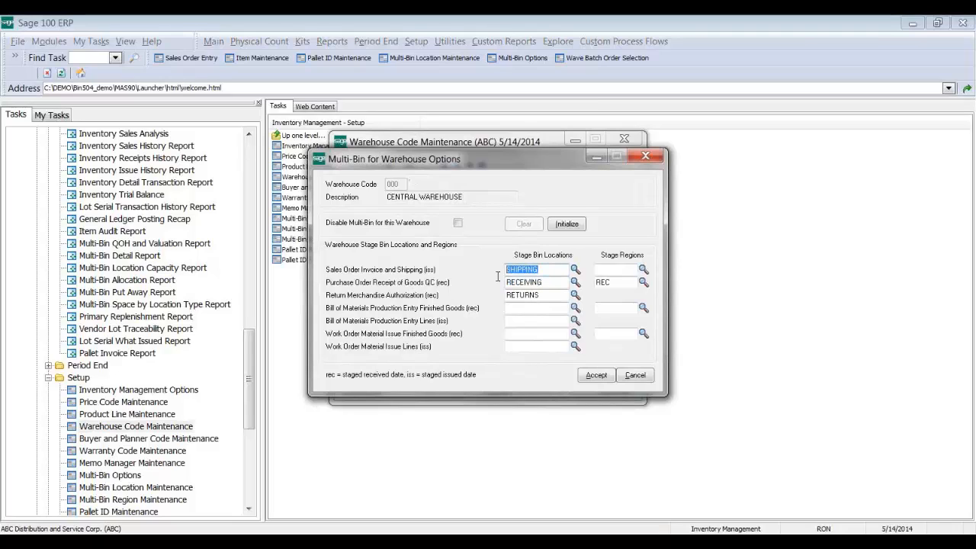
pyautogui.click(546, 294)
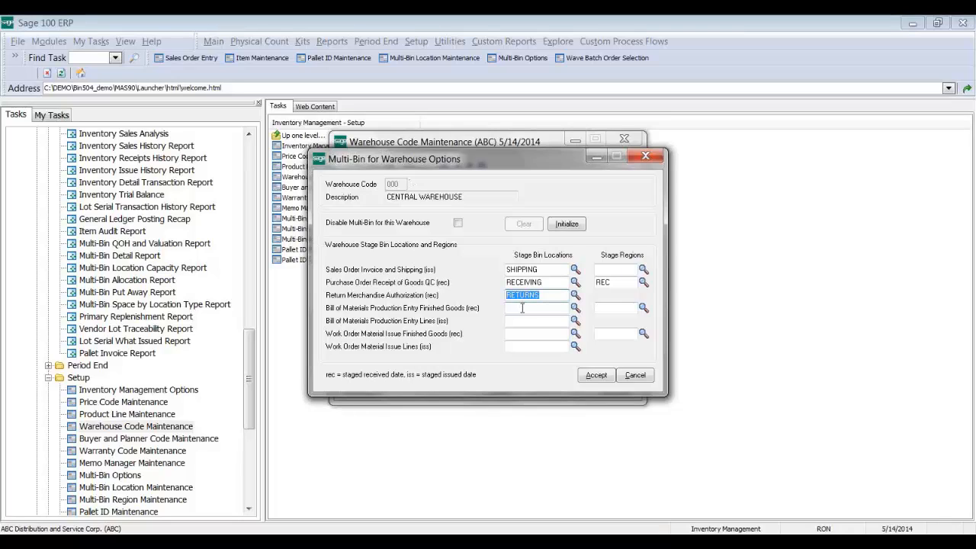
pyautogui.click(527, 308)
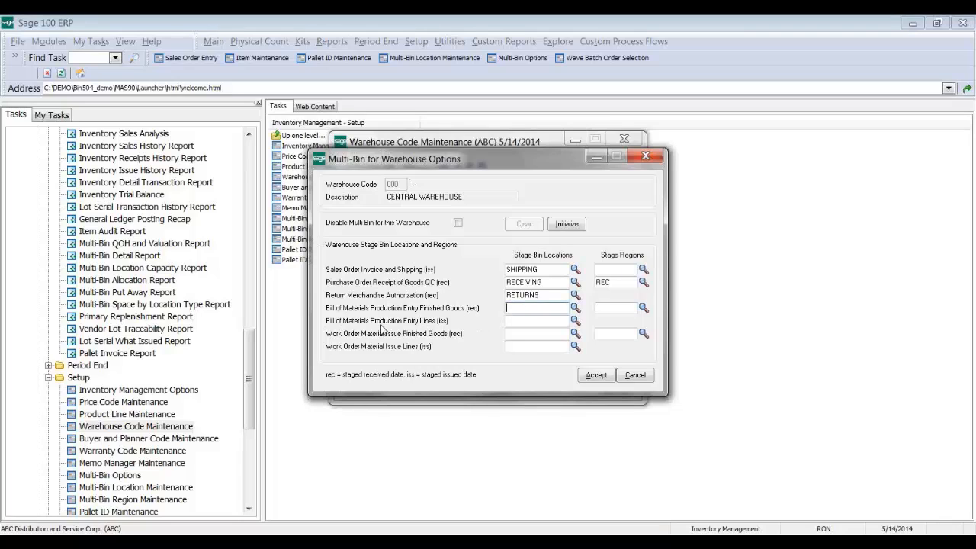
pyautogui.click(410, 330)
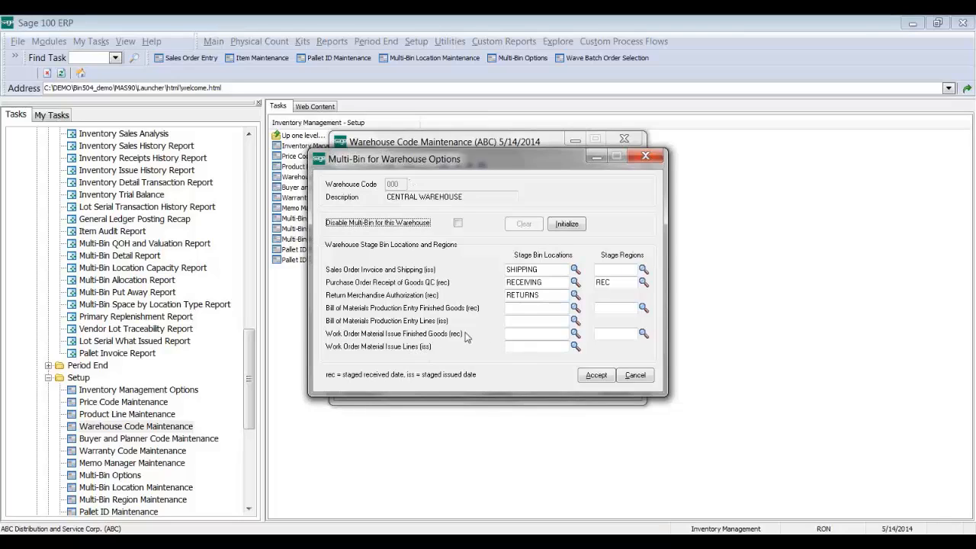
pyautogui.click(524, 335)
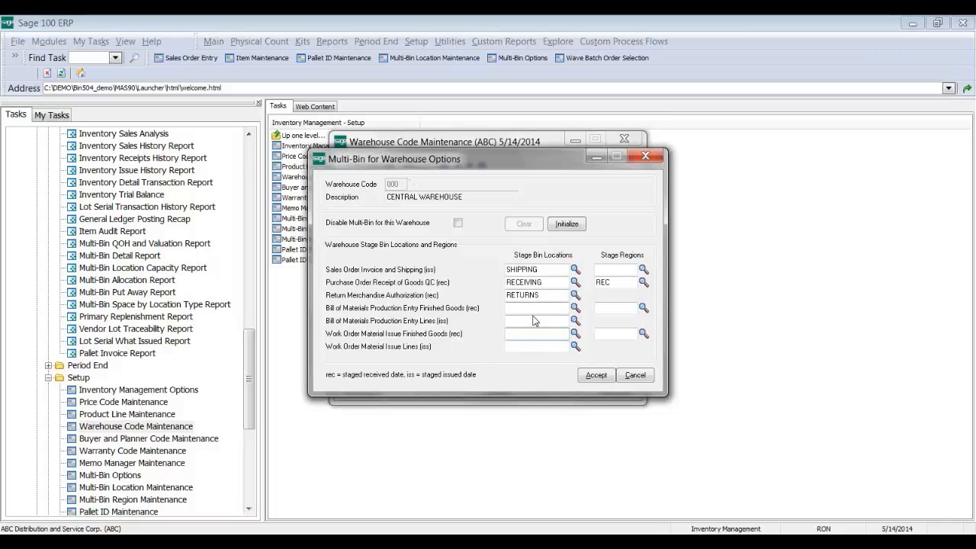
pyautogui.click(590, 375)
# Step: Save warehouse 000, close Warehouse Code Maintenance, and return to Item Maintenance for 1001-HON-H252
pyautogui.click(512, 389)
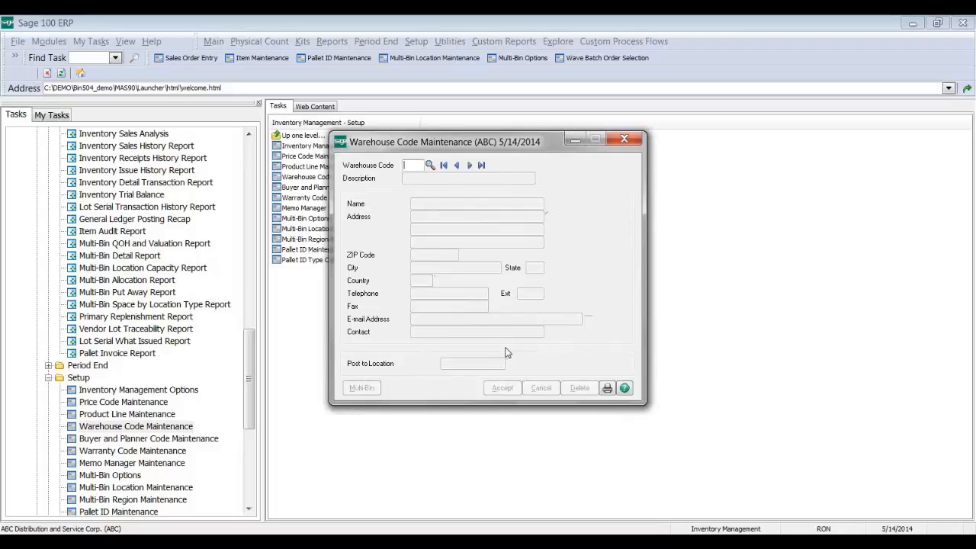
pyautogui.click(624, 139)
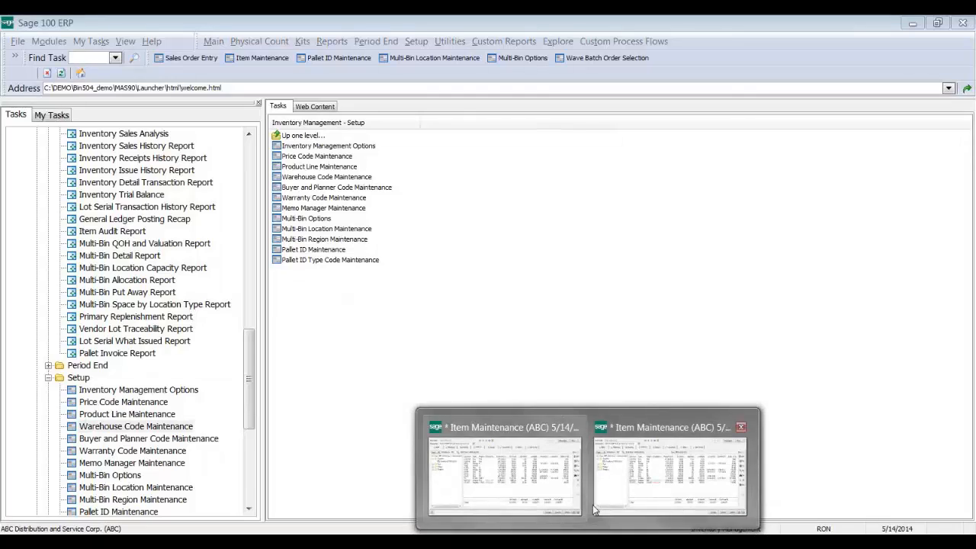
pyautogui.click(547, 356)
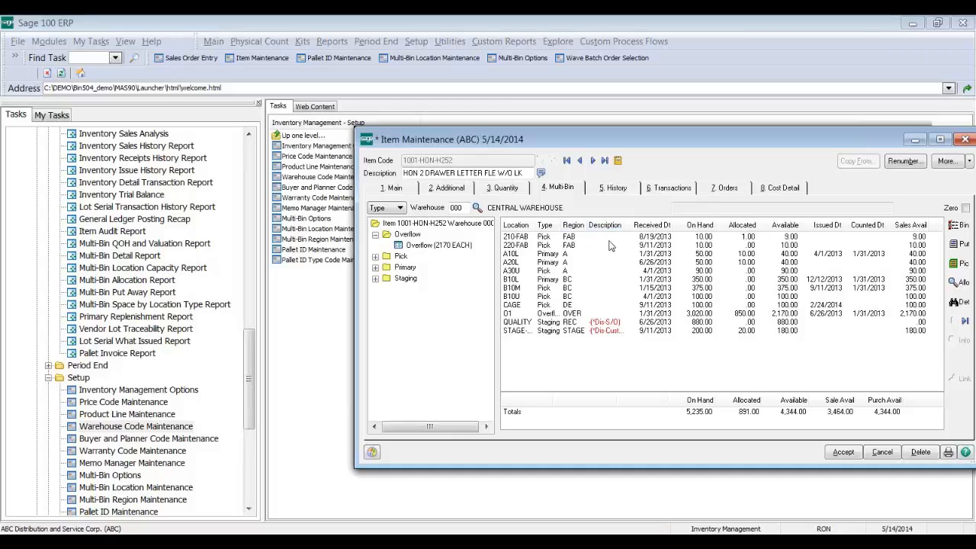
# Step: Widen the Description and Location columns so STAGE-AVNET reads in full, and move the window up-left
pyautogui.click(609, 322)
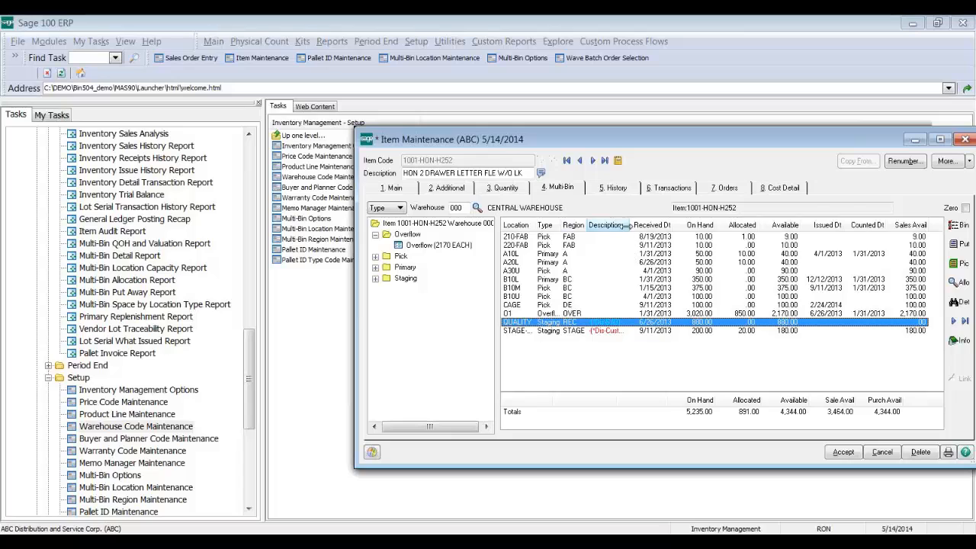
pyautogui.moveTo(629, 225); pyautogui.dragTo(660, 229)
pyautogui.click(632, 297)
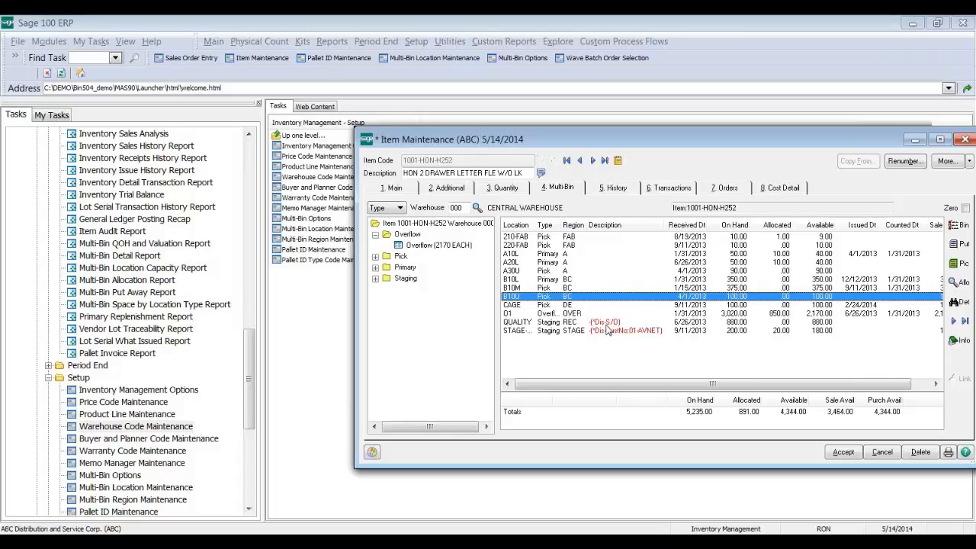
pyautogui.click(534, 323)
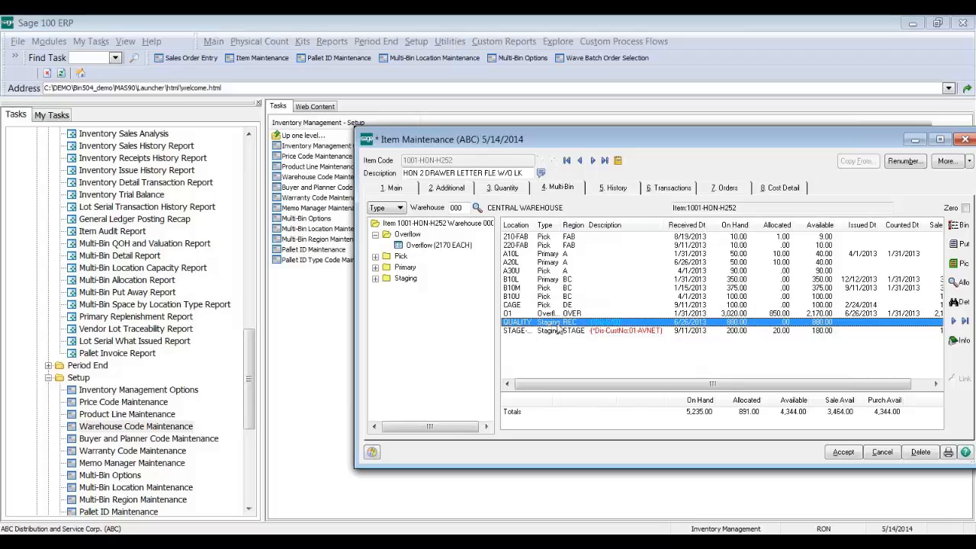
pyautogui.press('Up')
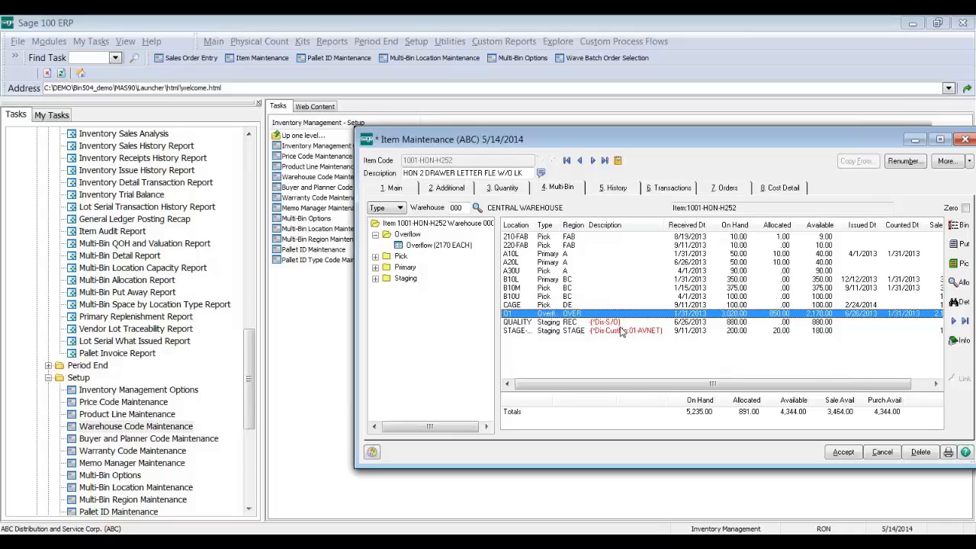
pyautogui.moveTo(536, 229); pyautogui.dragTo(563, 229)
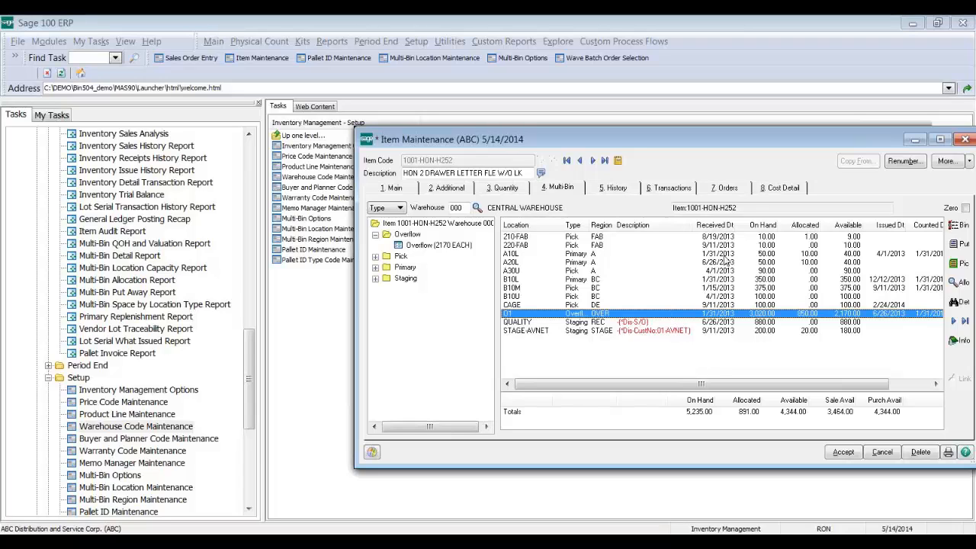
pyautogui.moveTo(662, 142); pyautogui.dragTo(564, 125)
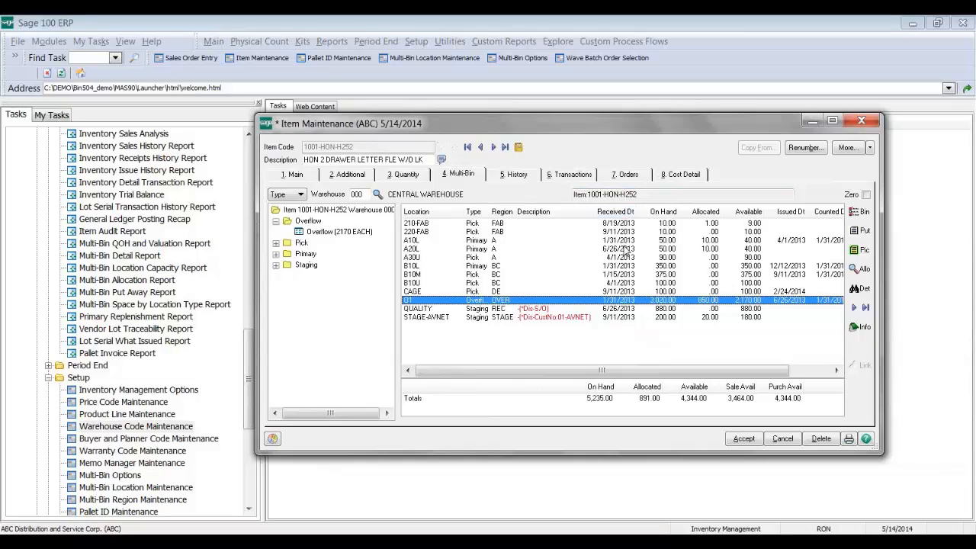
pyautogui.click(624, 223)
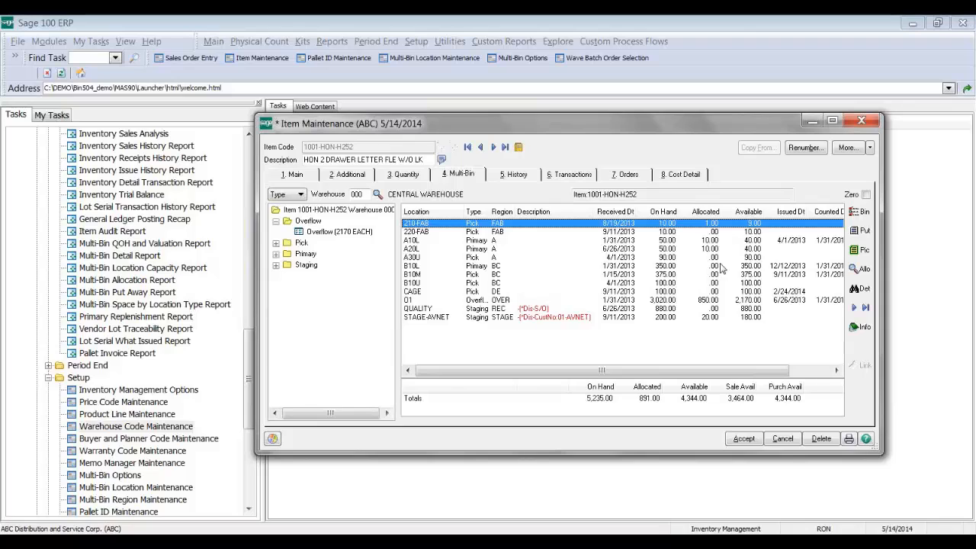
pyautogui.click(859, 271)
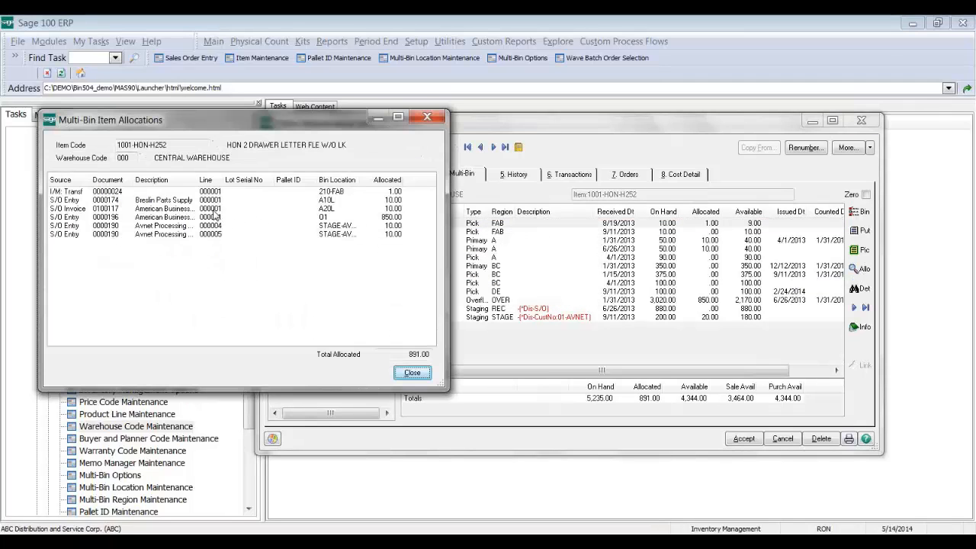
pyautogui.click(126, 202)
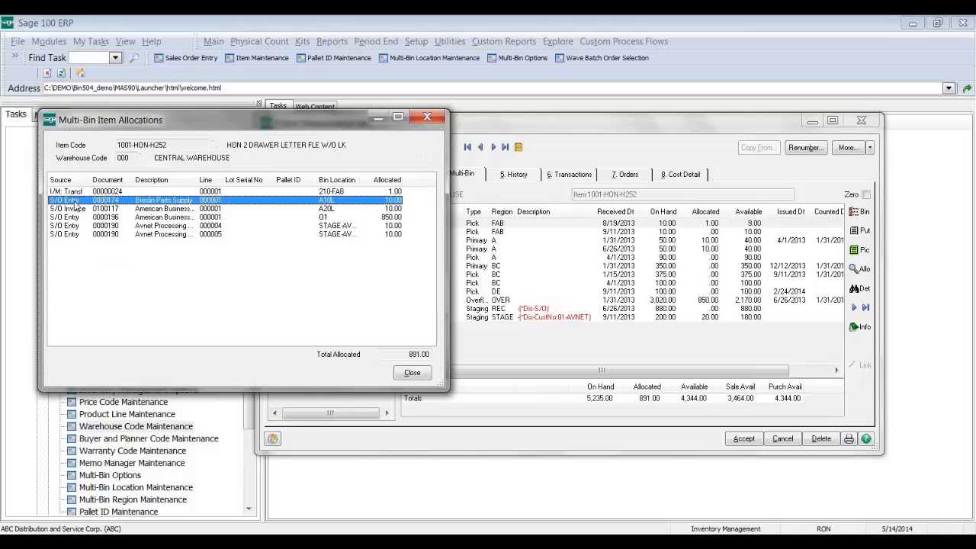
pyautogui.click(113, 226)
pyautogui.click(177, 217)
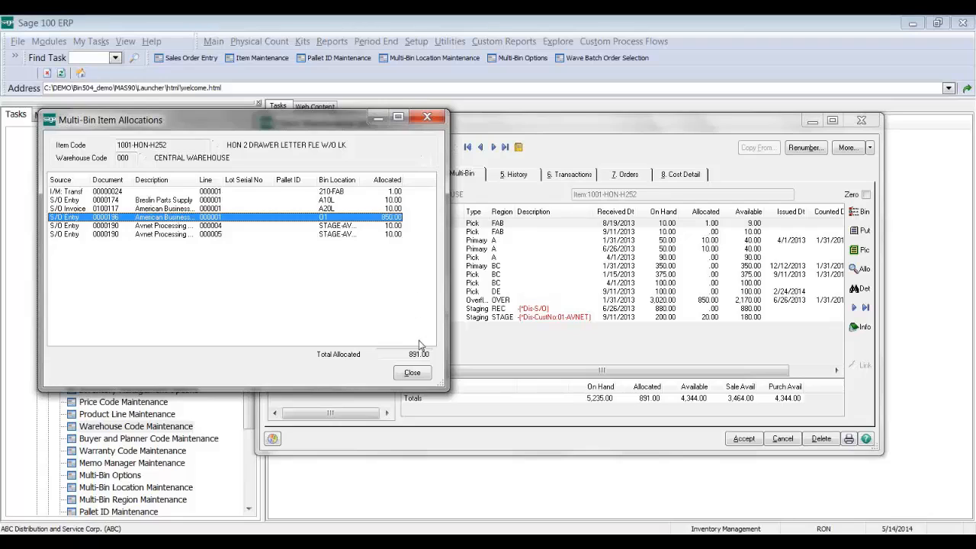
pyautogui.click(412, 372)
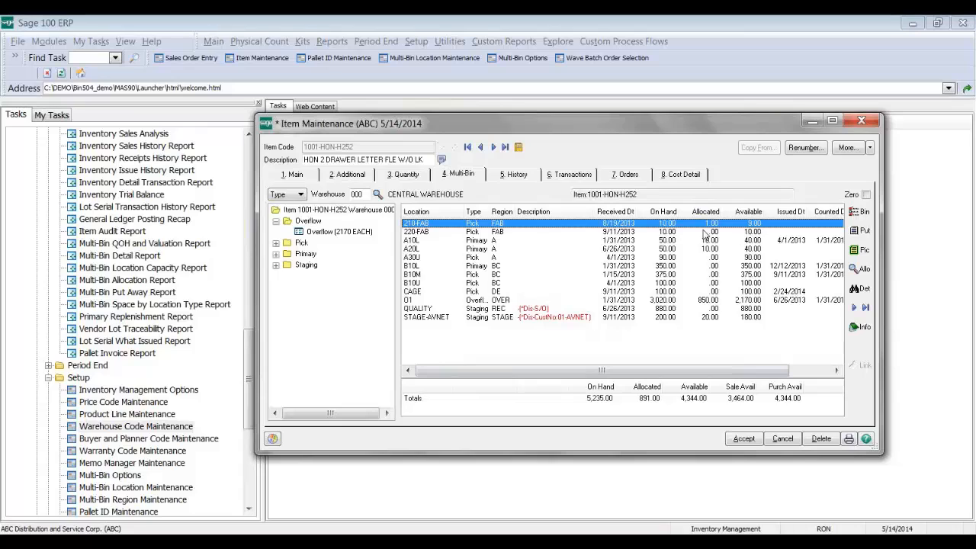
pyautogui.click(802, 371)
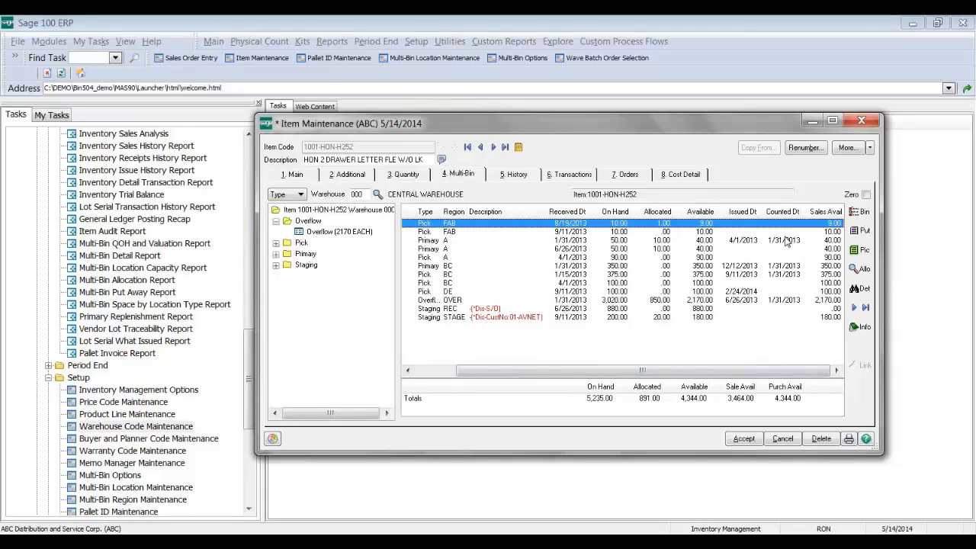
pyautogui.click(833, 310)
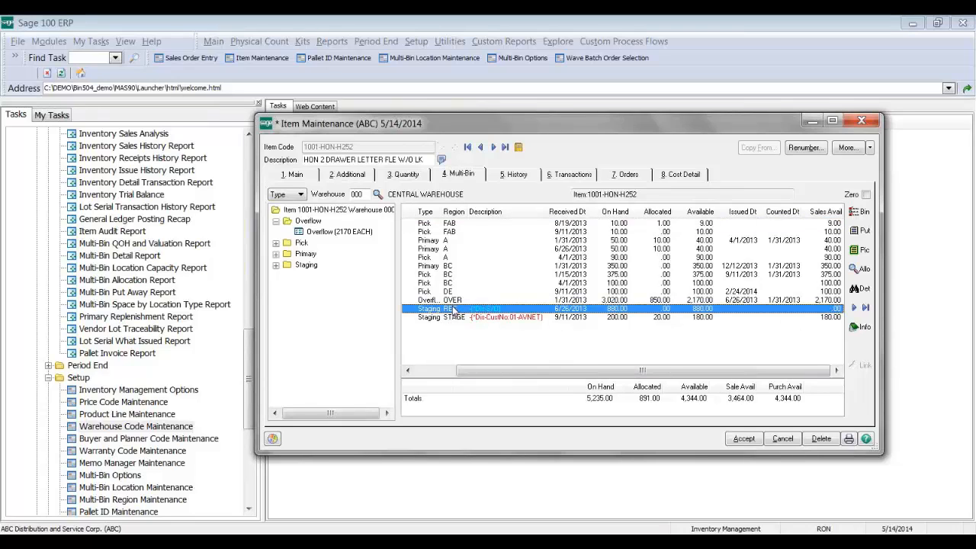
pyautogui.click(285, 174)
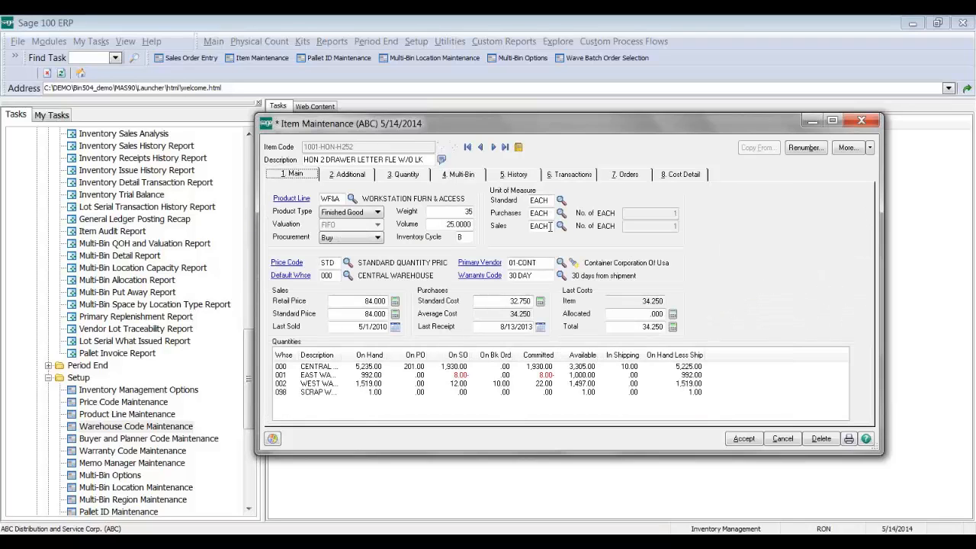
pyautogui.doubleClick(533, 227)
pyautogui.click(551, 215)
pyautogui.click(466, 176)
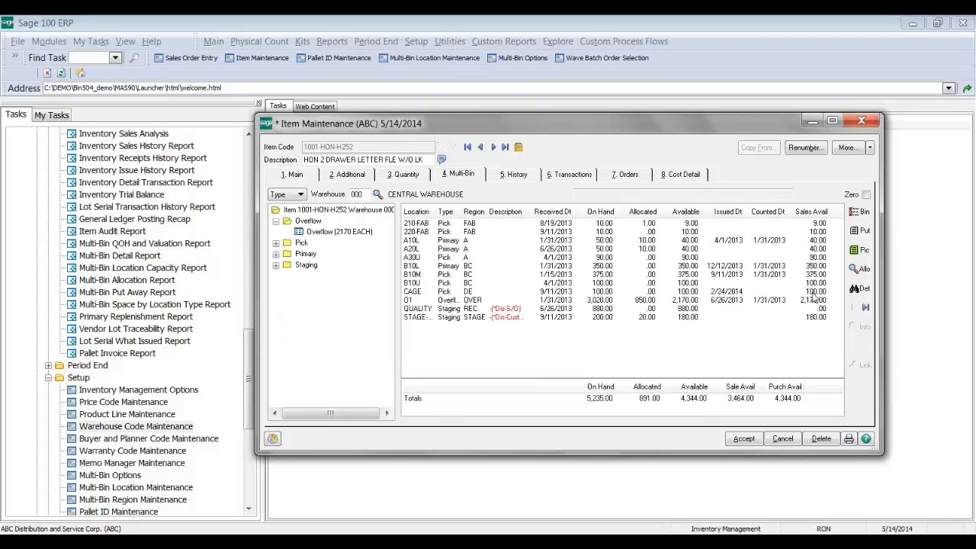
pyautogui.click(819, 309)
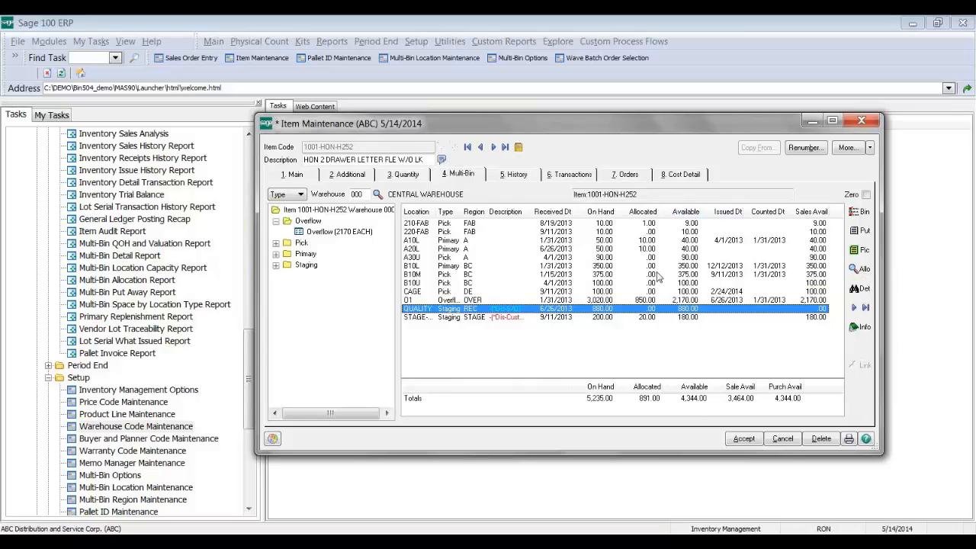
pyautogui.click(865, 217)
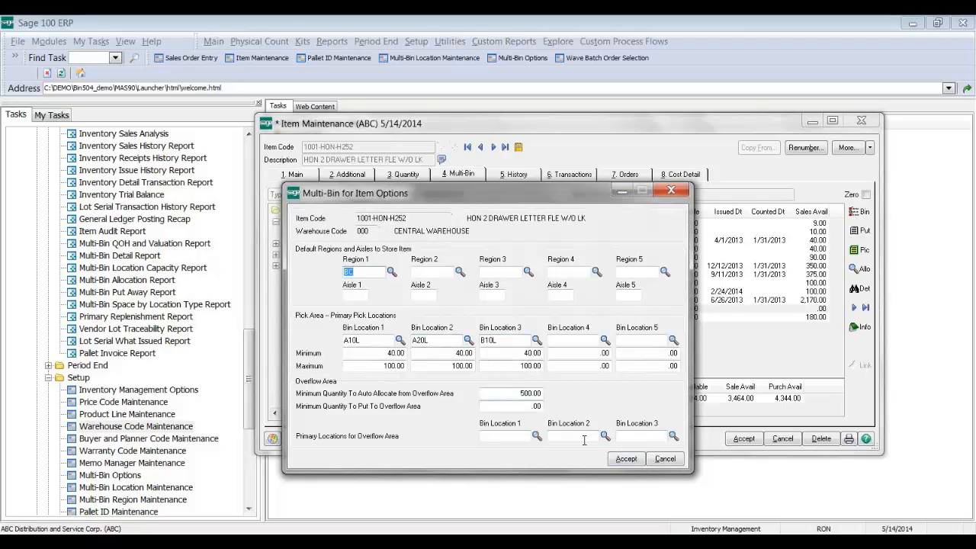
pyautogui.click(615, 459)
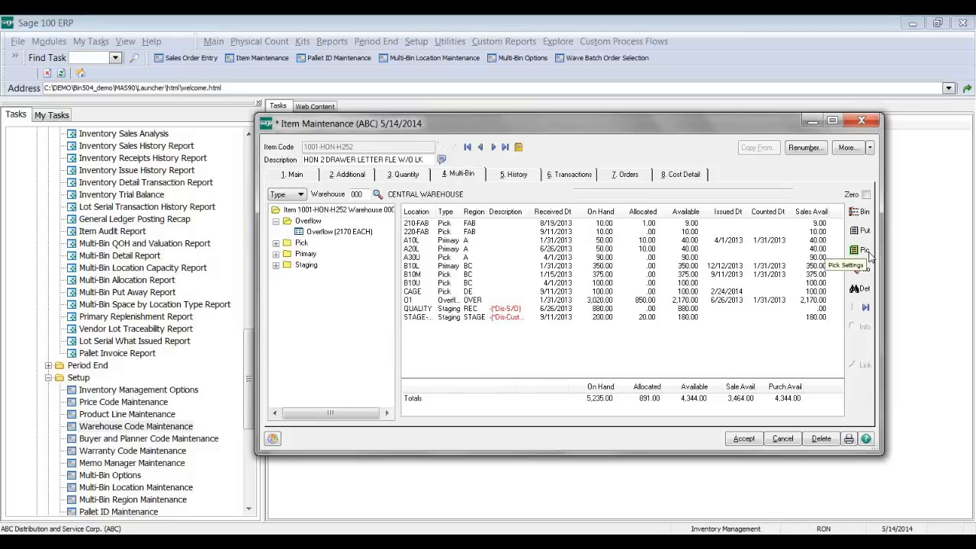
# Step: Review 1001-HON-H252's bin allocation history since 5/1/2014 in Multi-Bin History by Item, then close it
pyautogui.click(871, 292)
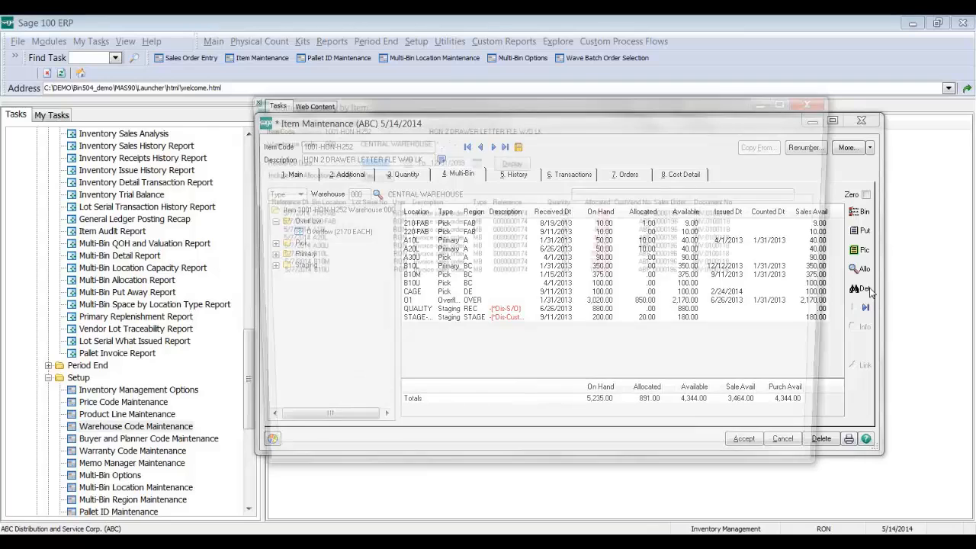
pyautogui.click(669, 307)
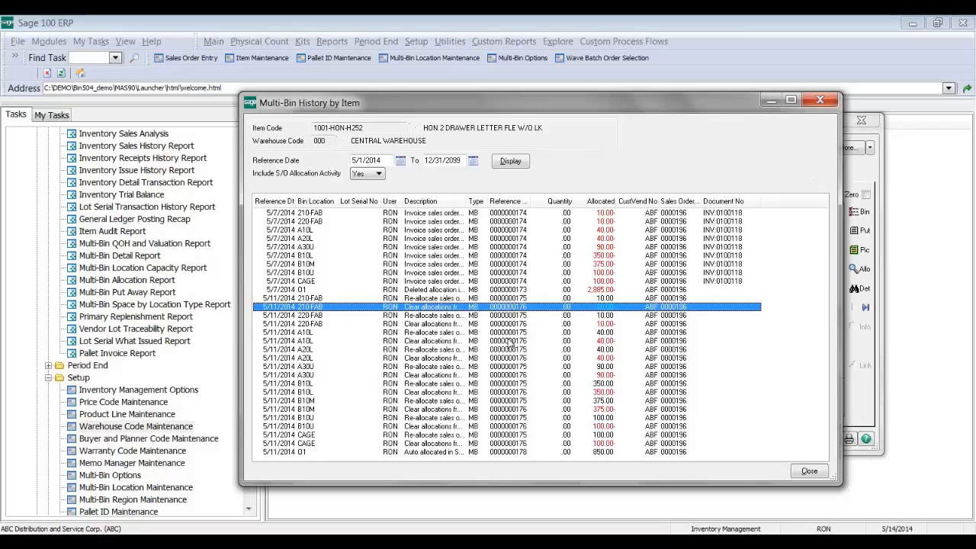
pyautogui.click(823, 101)
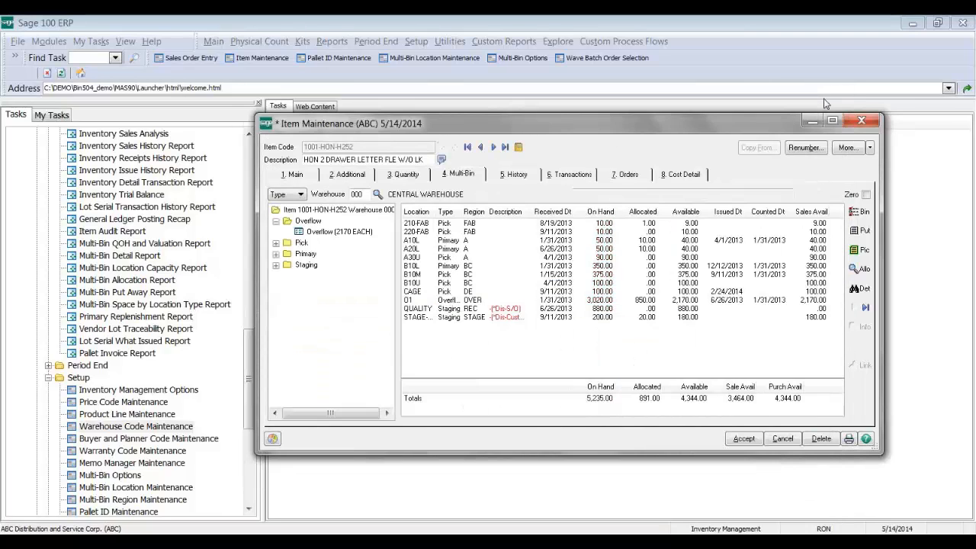
# Step: Advance three records to item 1001-HON-H254LK and select its RECEIVING bin row
pyautogui.click(494, 147)
pyautogui.click(493, 148)
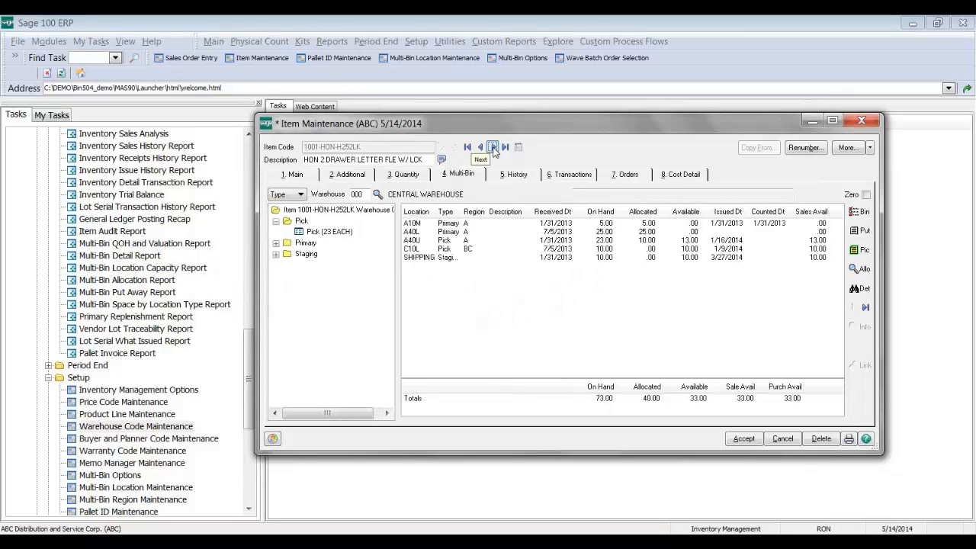
pyautogui.click(494, 147)
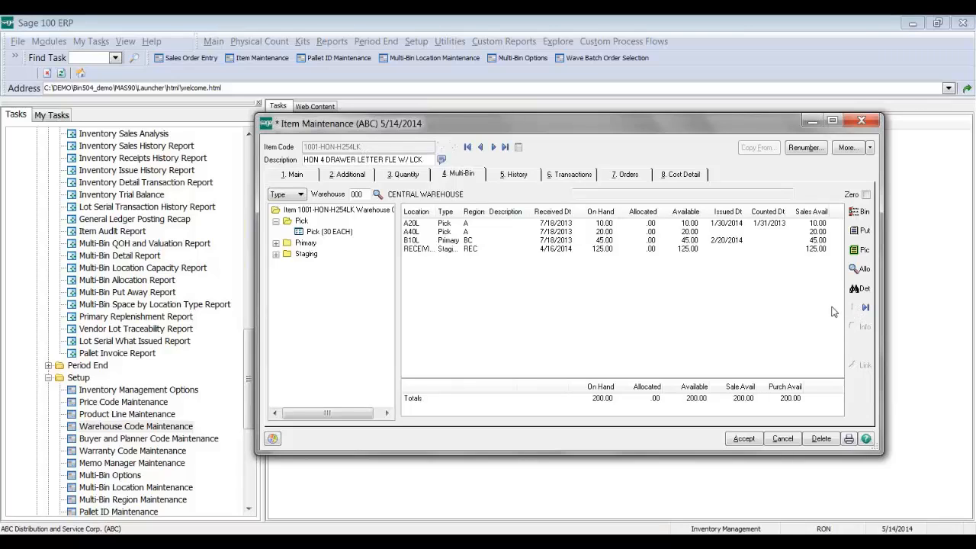
pyautogui.click(507, 226)
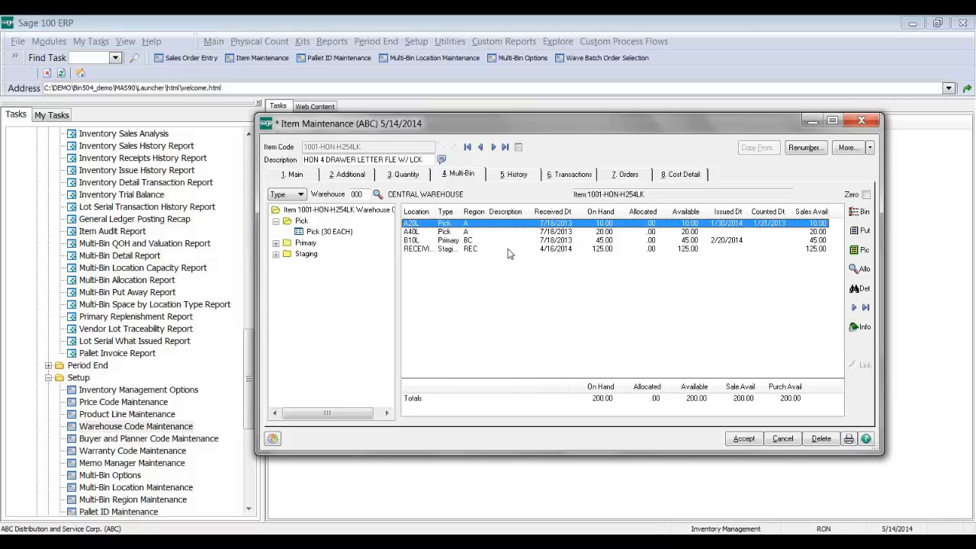
pyautogui.click(506, 249)
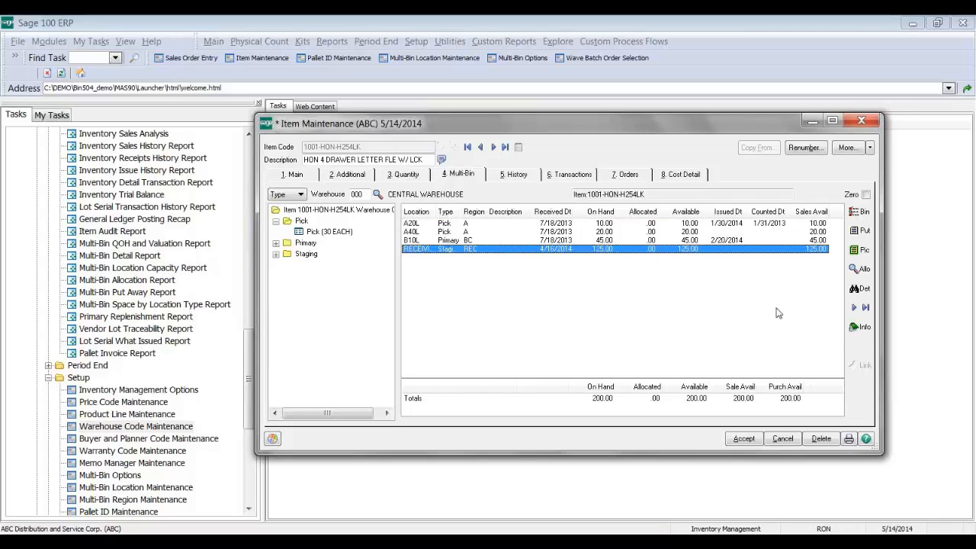
# Step: Set up a Quick Item Transfer of 100 units from RECEIVING to bin B10M
pyautogui.click(854, 307)
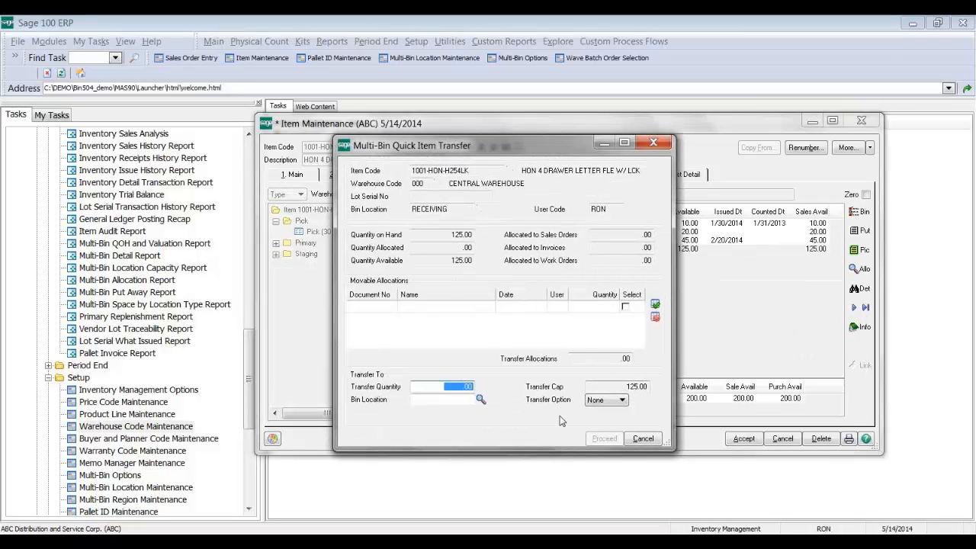
pyautogui.write('100')
pyautogui.press('Tab')
pyautogui.press('F2')
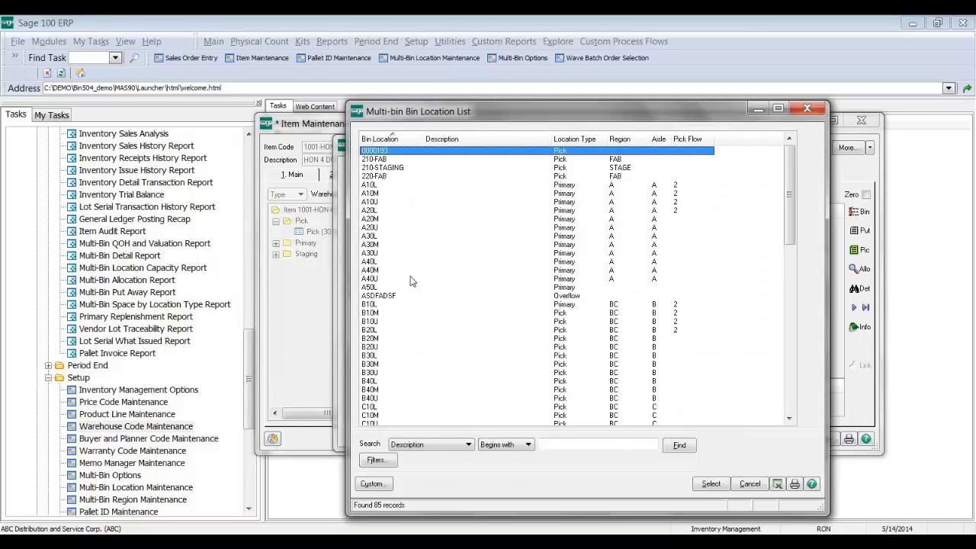
pyautogui.click(404, 313)
pyautogui.doubleClick(404, 313)
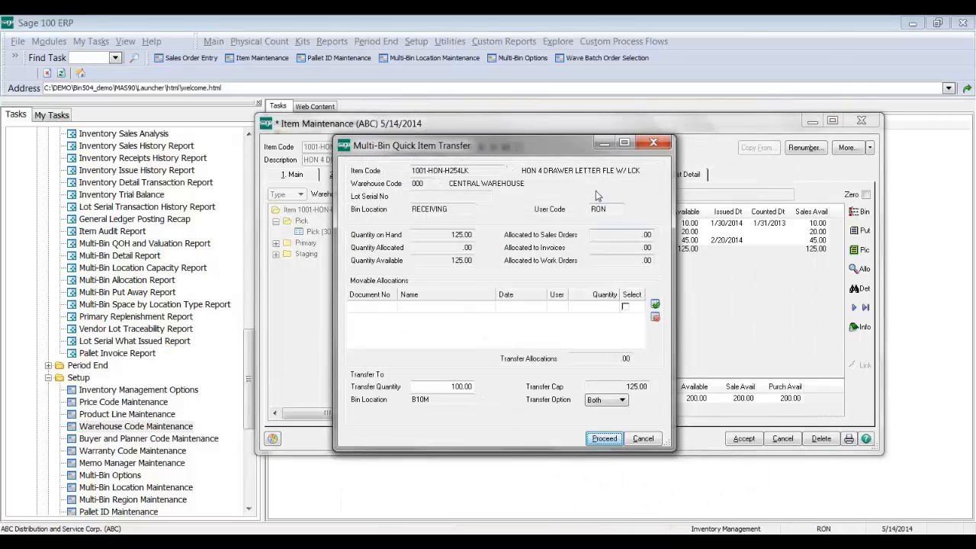
pyautogui.moveTo(578, 156); pyautogui.dragTo(595, 190)
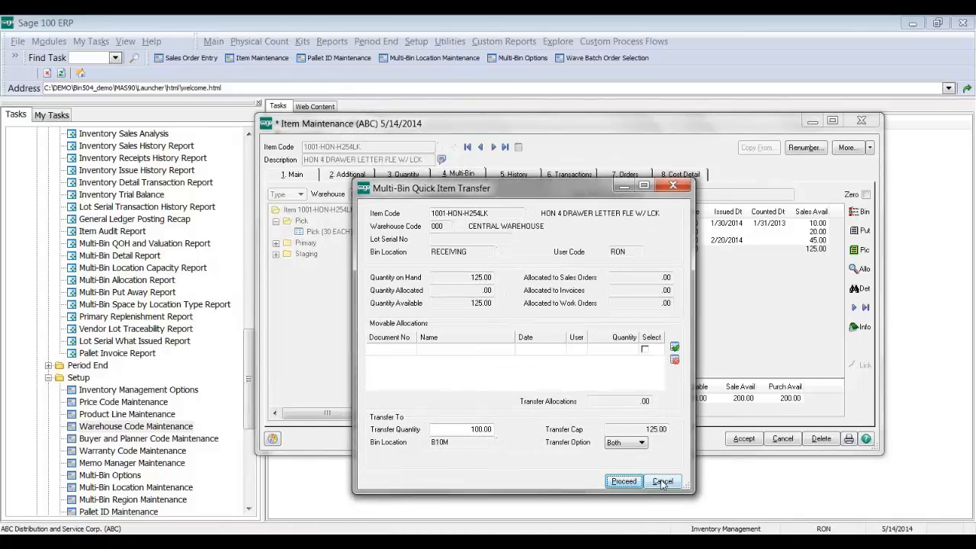
# Step: Cancel the Quick Item Transfer to B10M so nothing moves
pyautogui.click(624, 479)
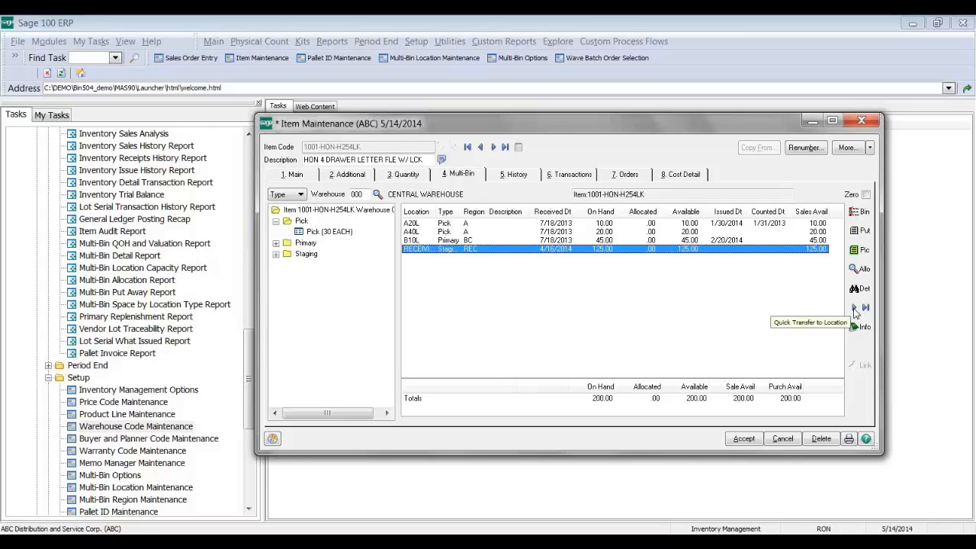
# Step: Transfer 100 units from RECEIVING to new bin C40L, leaving 25.00 in RECEIVING
pyautogui.click(856, 308)
pyautogui.click(479, 429)
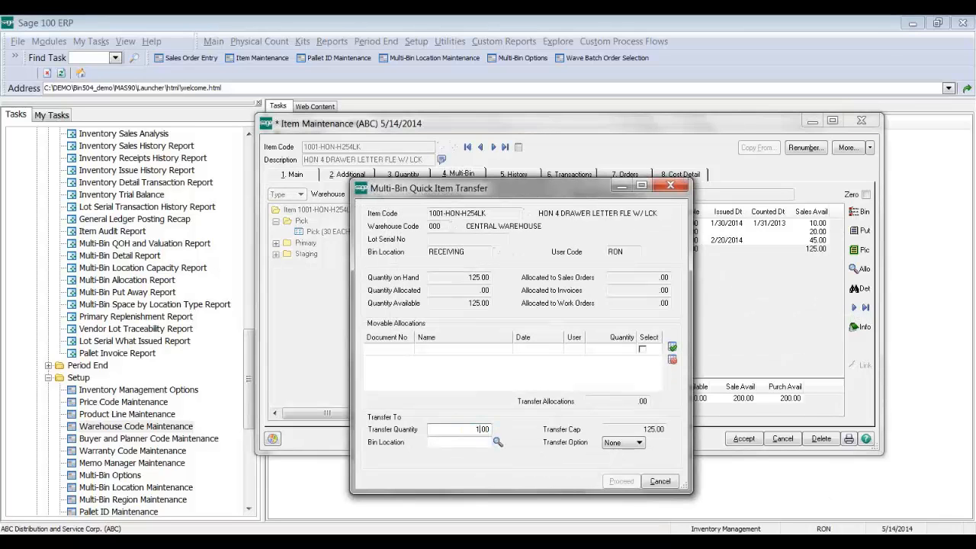
pyautogui.press('Tab')
pyautogui.press('F2')
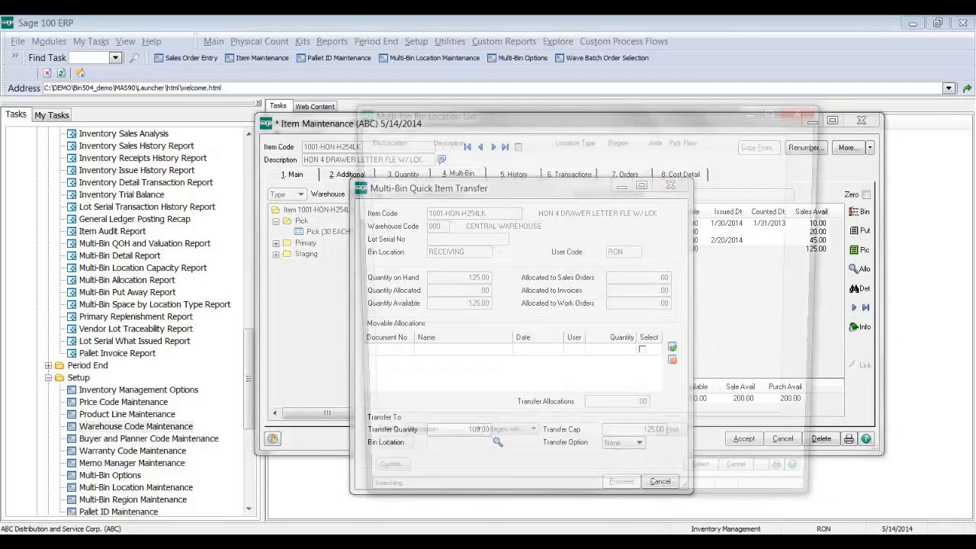
pyautogui.scroll(-5, 549, 317)
pyautogui.click(390, 357)
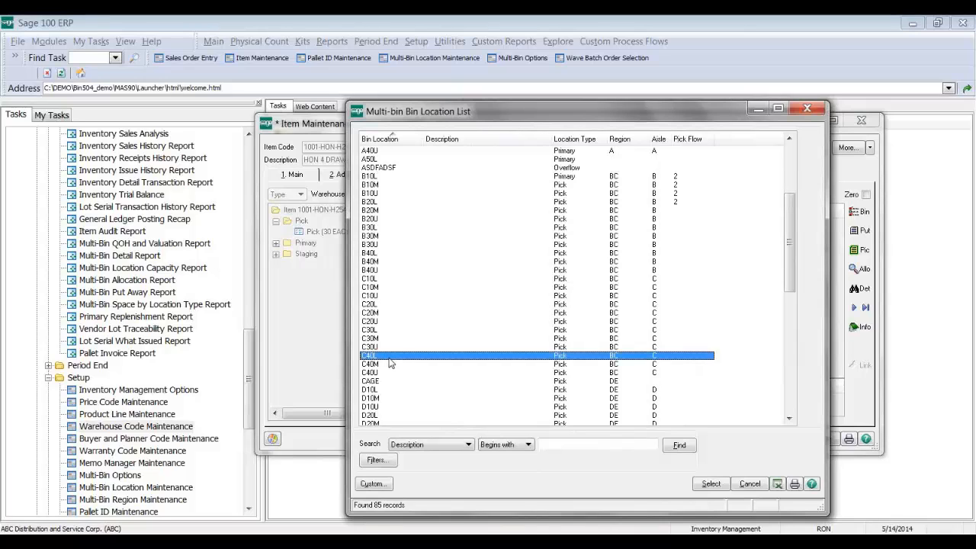
pyautogui.doubleClick(389, 357)
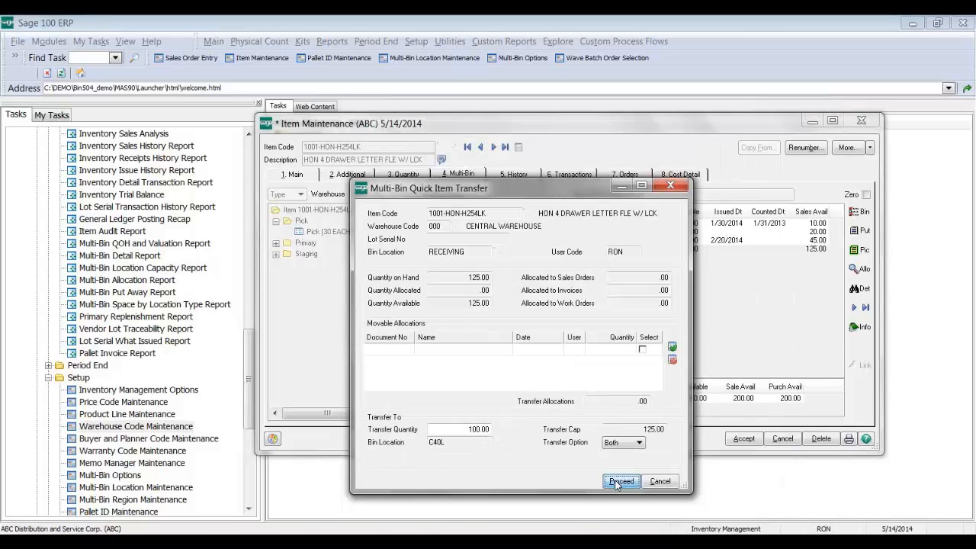
pyautogui.click(619, 481)
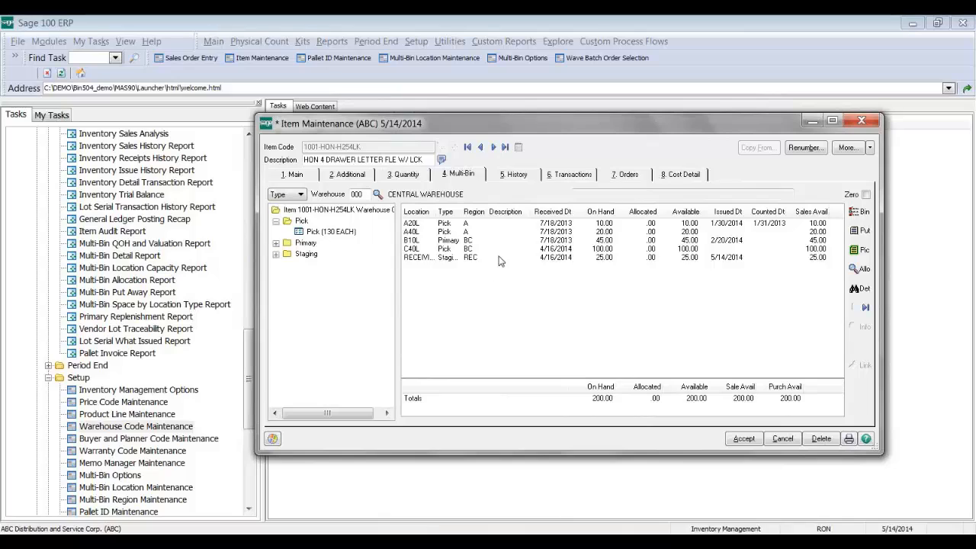
pyautogui.click(510, 250)
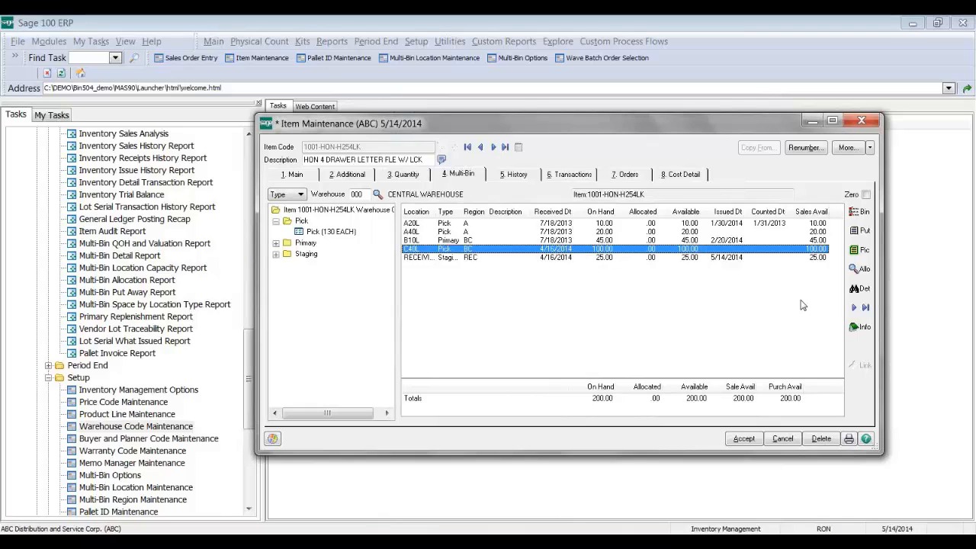
# Step: Review the RECEIVING and C40L transfer entries in item 1001-HON-H254LK's bin history, then close it
pyautogui.click(858, 290)
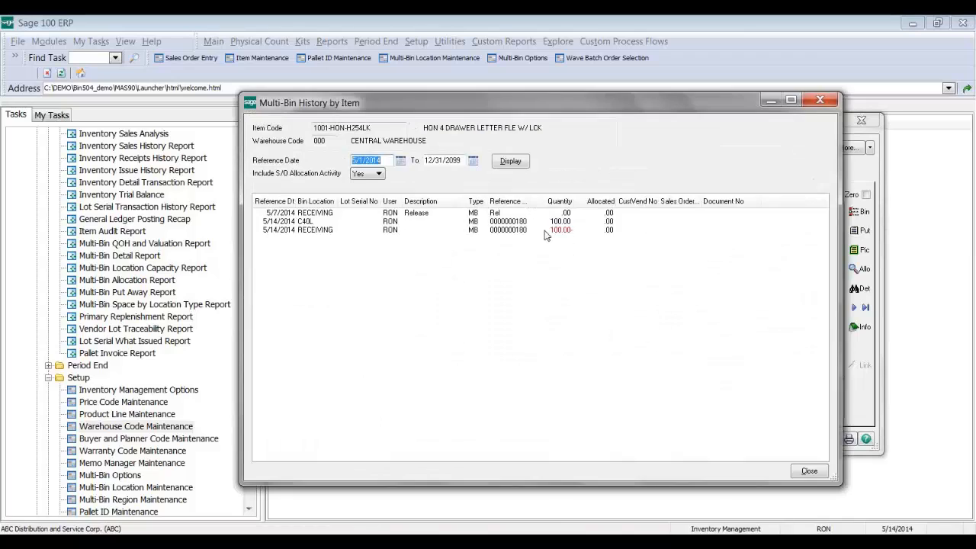
pyautogui.click(545, 232)
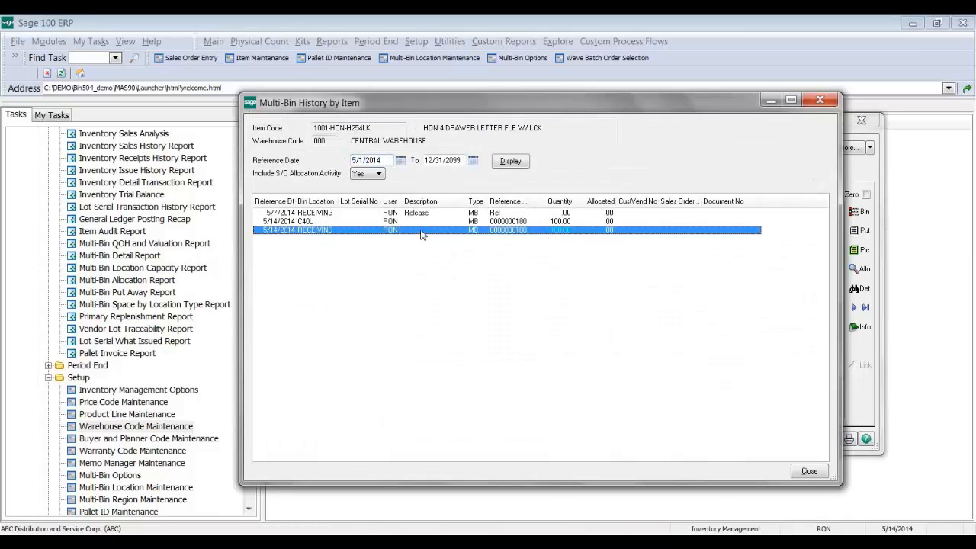
pyautogui.click(382, 221)
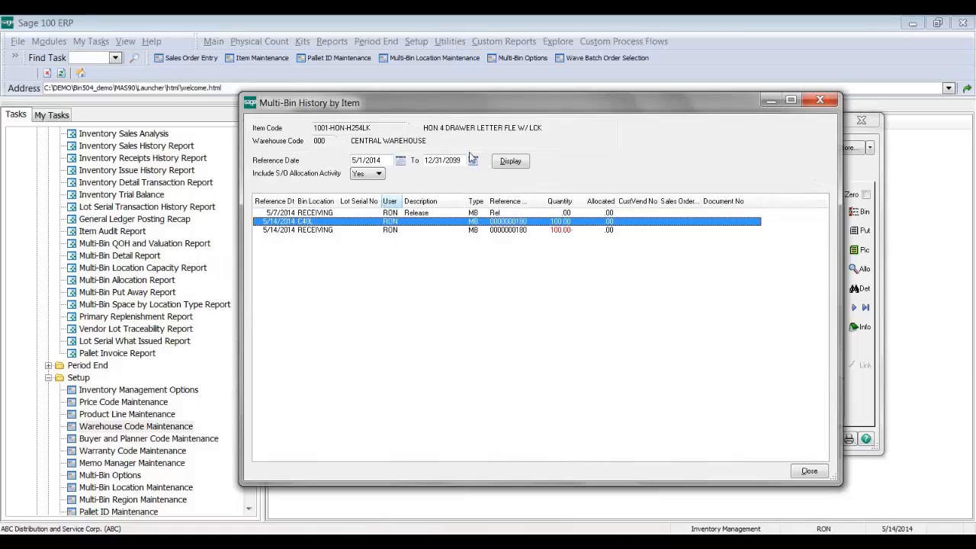
pyautogui.click(819, 100)
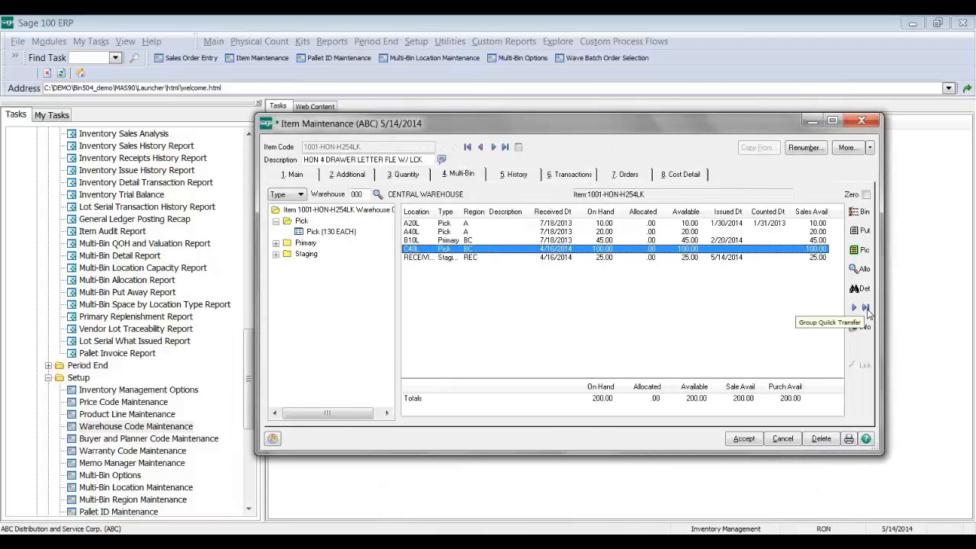
pyautogui.click(866, 309)
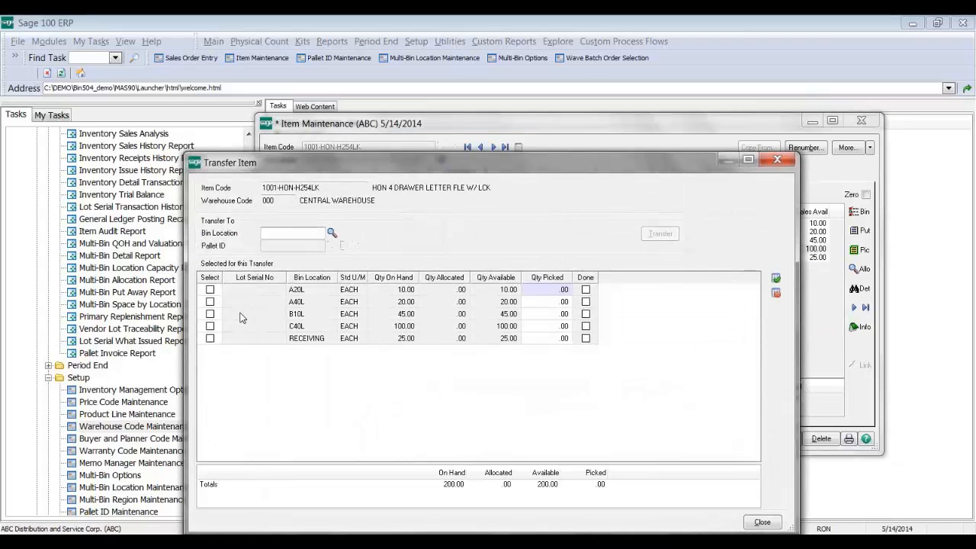
pyautogui.click(210, 291)
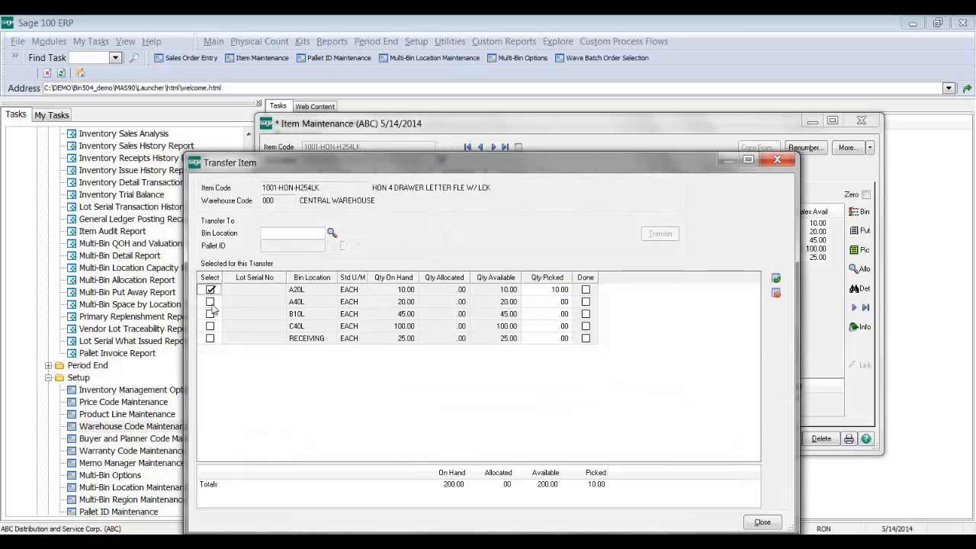
pyautogui.click(211, 302)
pyautogui.click(776, 281)
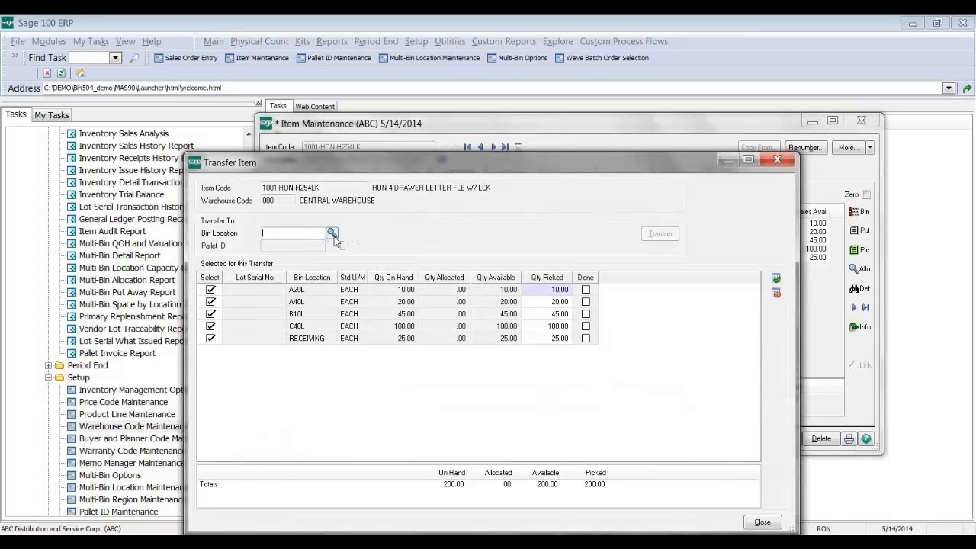
pyautogui.click(332, 234)
pyautogui.click(435, 289)
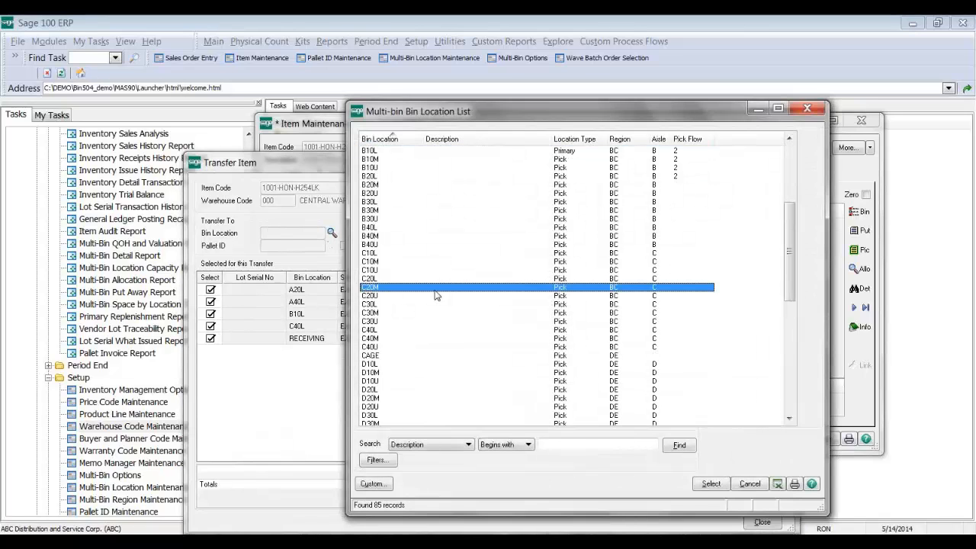
pyautogui.doubleClick(435, 294)
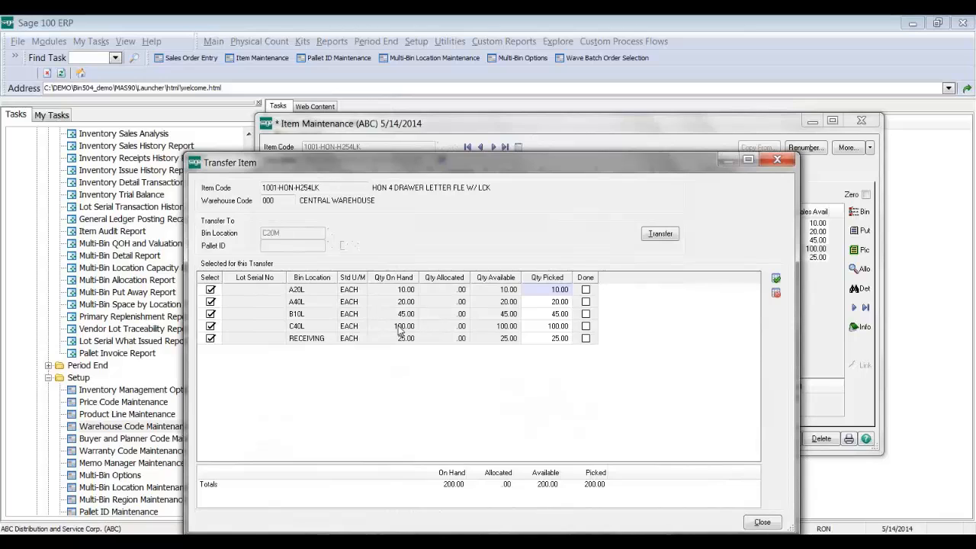
pyautogui.click(777, 162)
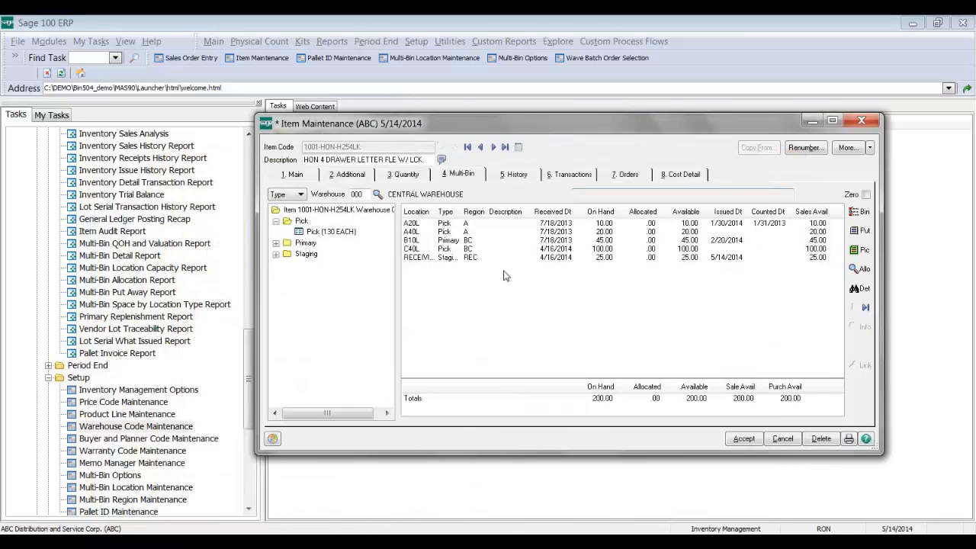
# Step: Open Multi-Bin Location Maintenance, browse to bin A20U, and select item 2568-3-25
pyautogui.click(136, 487)
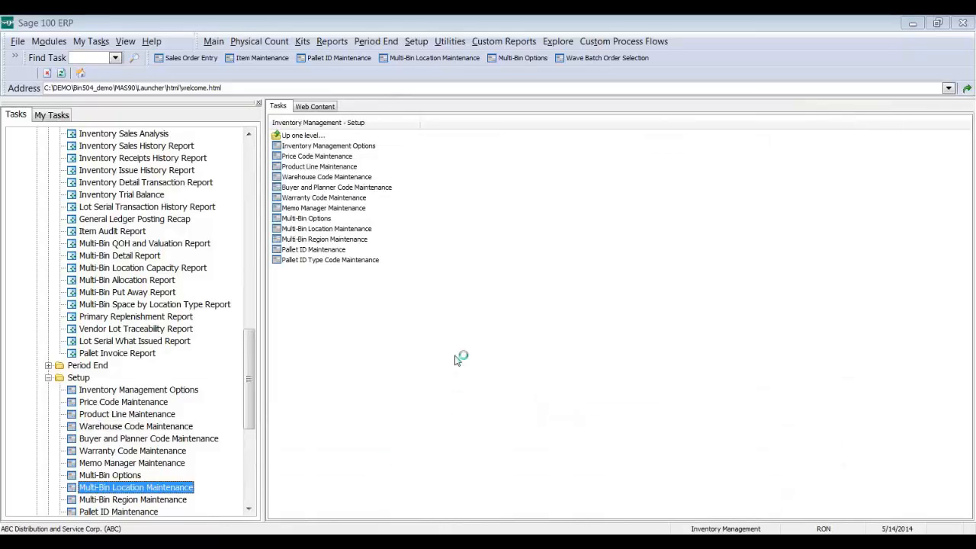
pyautogui.click(385, 227)
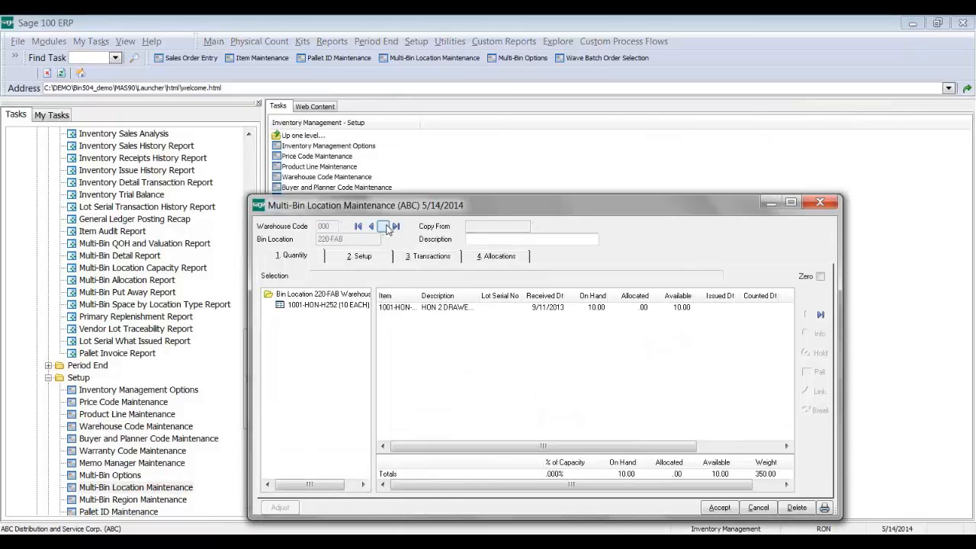
pyautogui.click(385, 227)
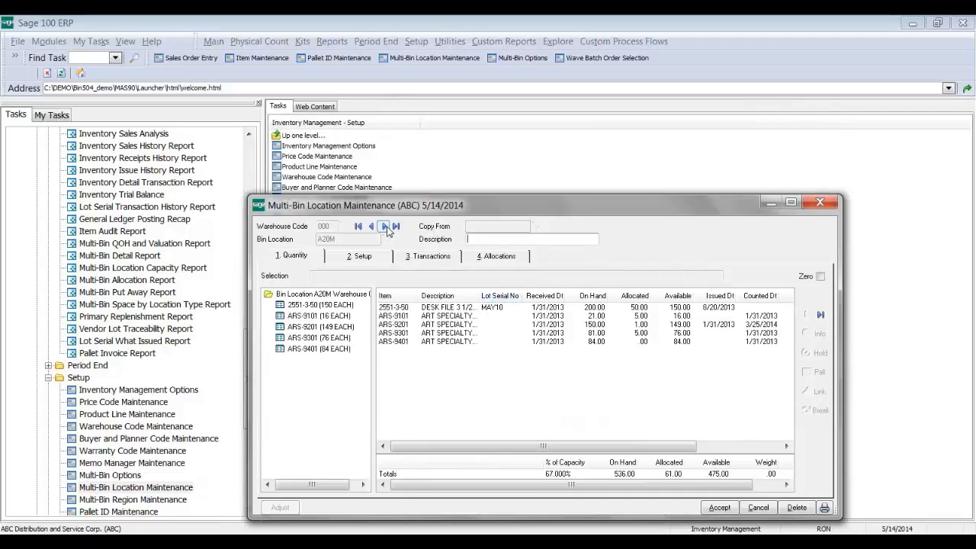
pyautogui.click(385, 226)
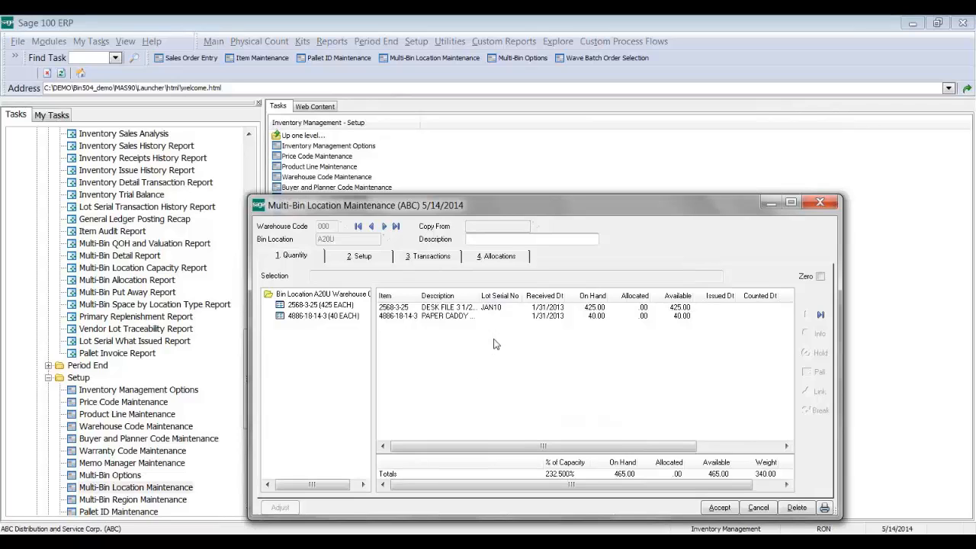
pyautogui.click(483, 308)
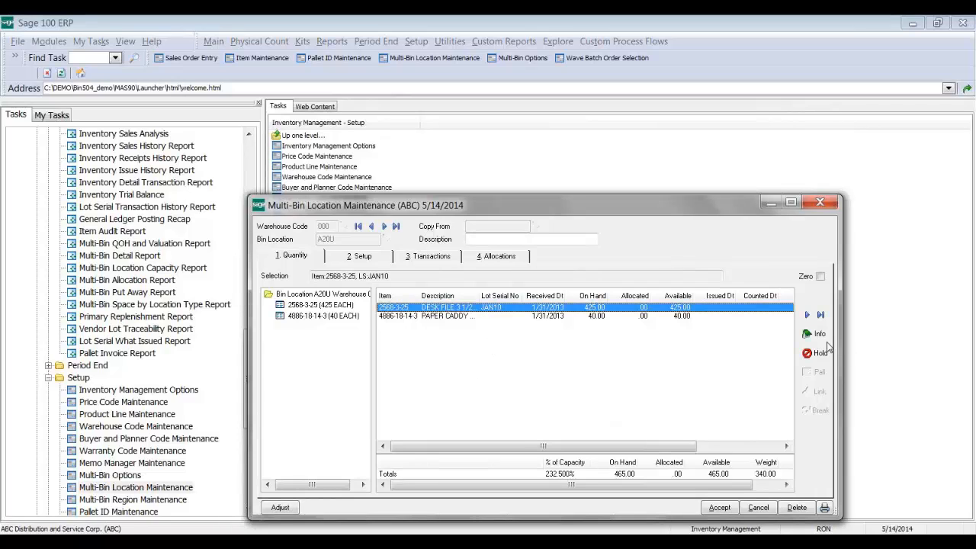
pyautogui.click(807, 315)
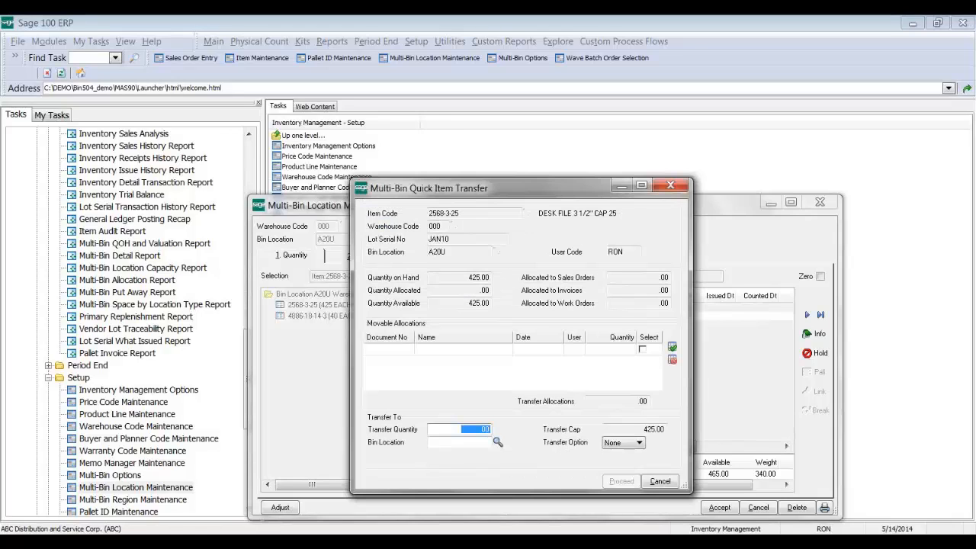
pyautogui.click(644, 483)
pyautogui.click(820, 315)
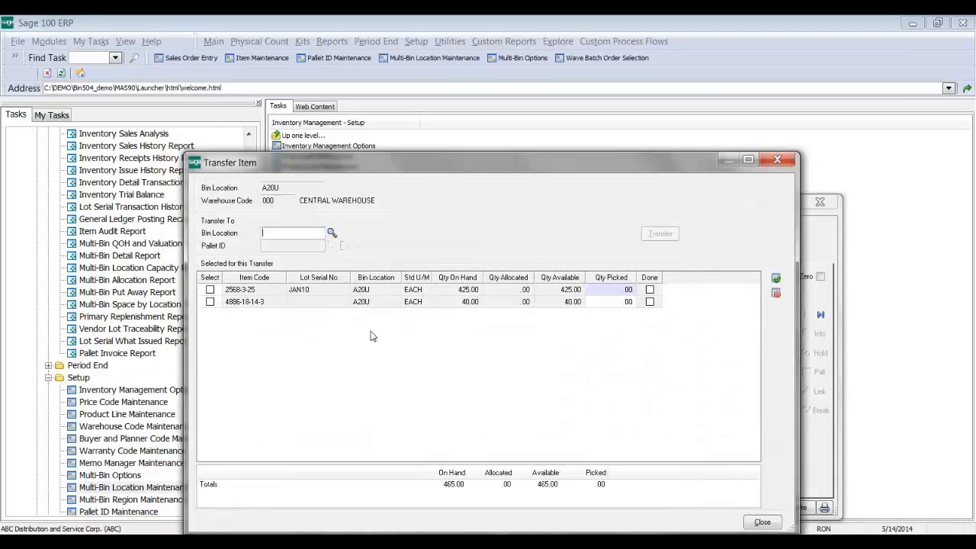
pyautogui.click(778, 159)
# Step: Browse forward through the bin locations from A30L past A40M
pyautogui.click(384, 226)
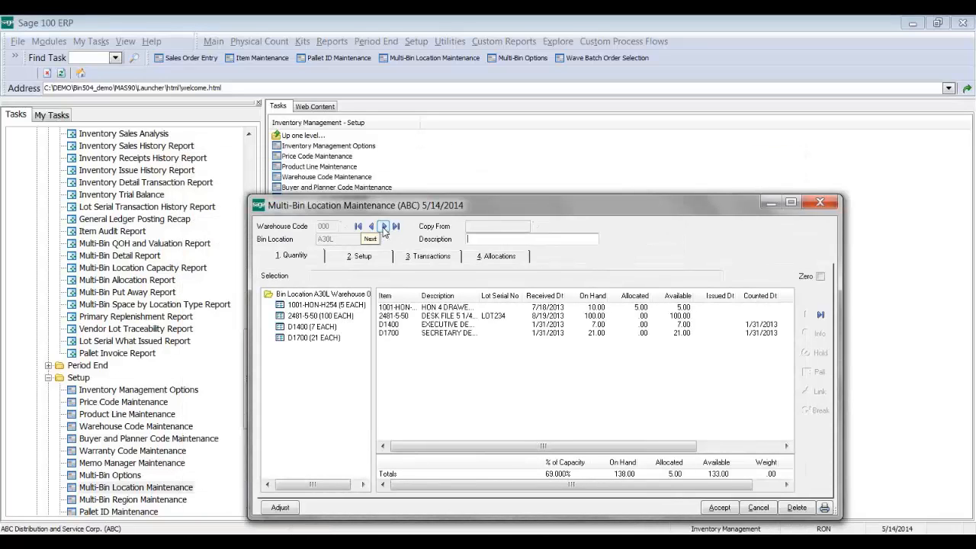
pyautogui.click(384, 226)
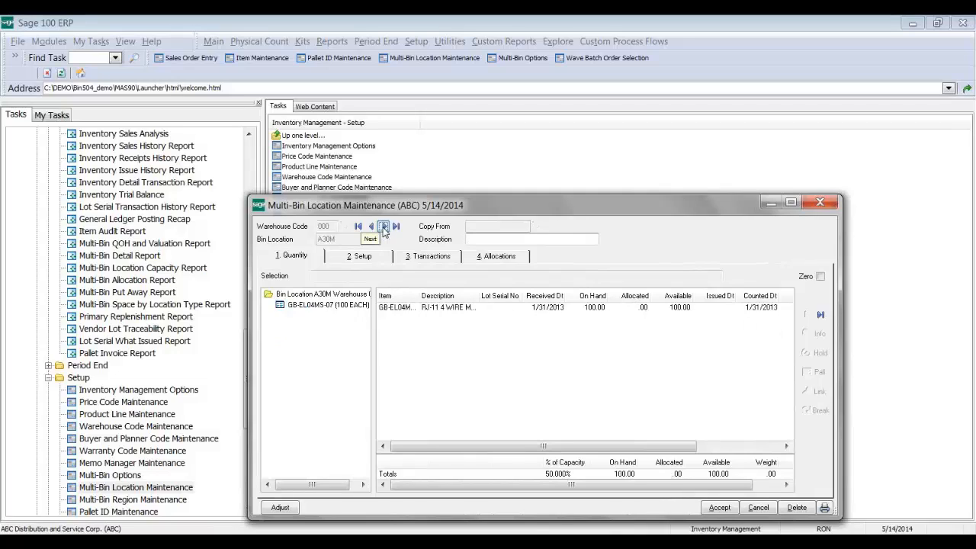
pyautogui.click(384, 226)
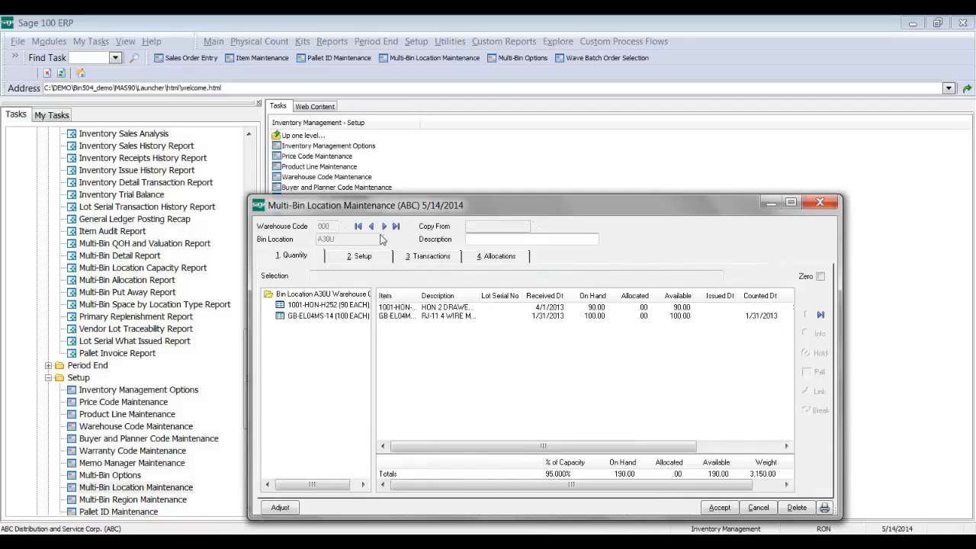
pyautogui.click(384, 227)
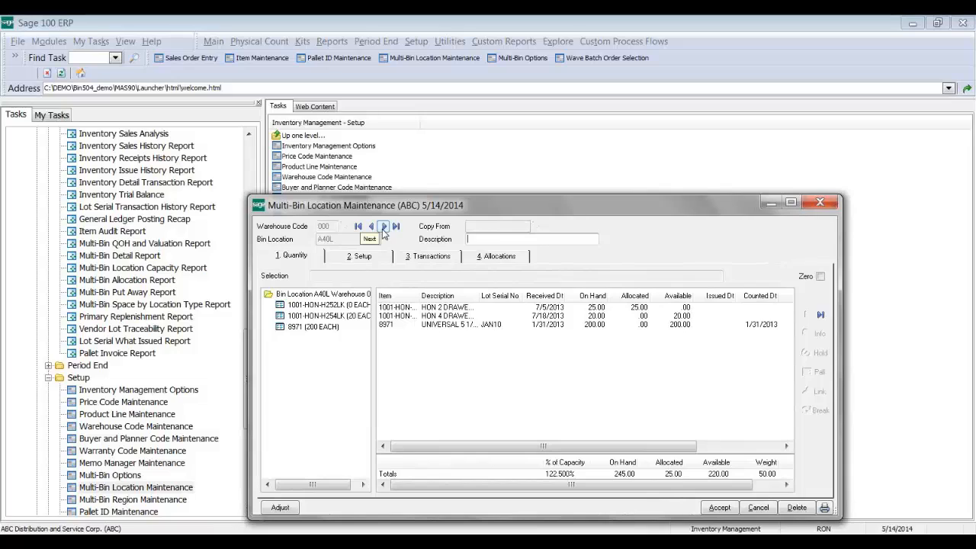
pyautogui.click(384, 227)
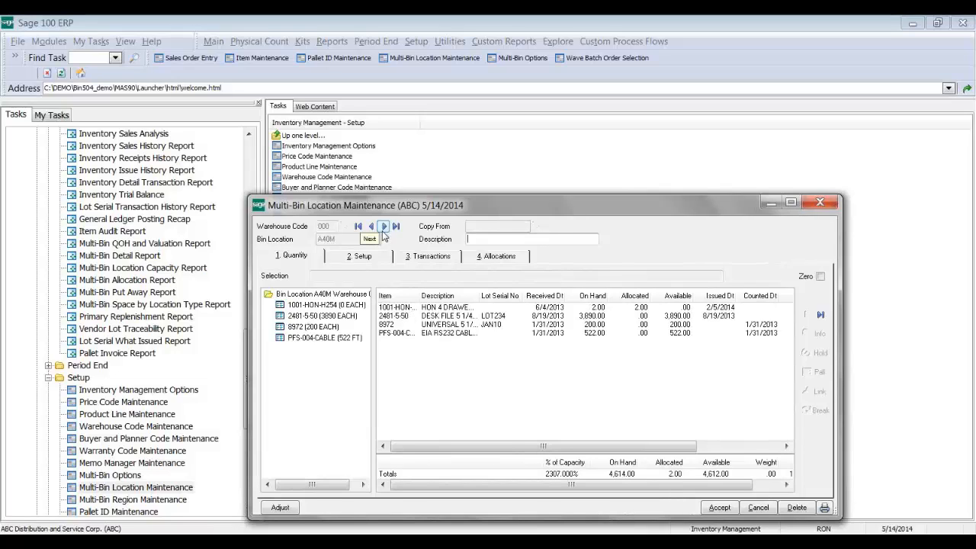
pyautogui.click(384, 229)
pyautogui.click(383, 229)
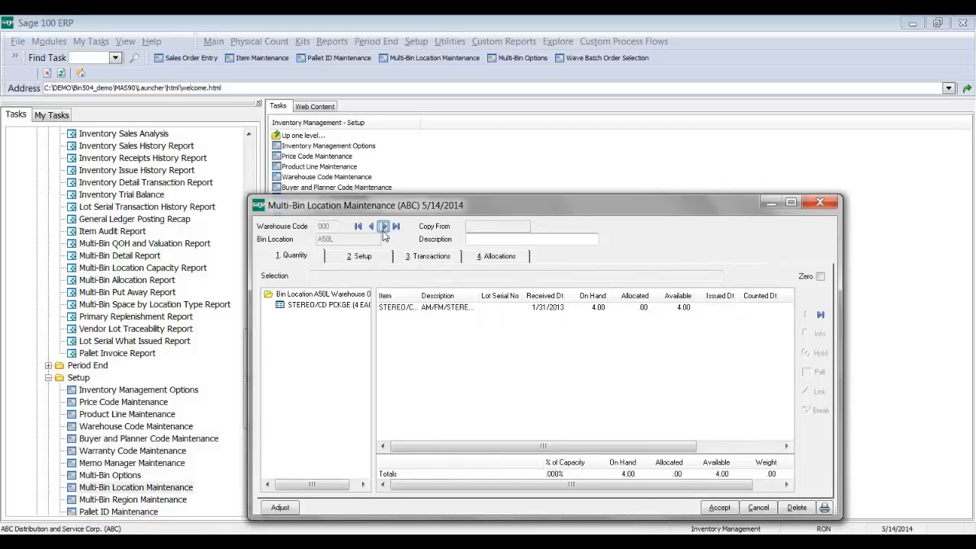
pyautogui.click(383, 229)
pyautogui.click(384, 228)
pyautogui.click(383, 229)
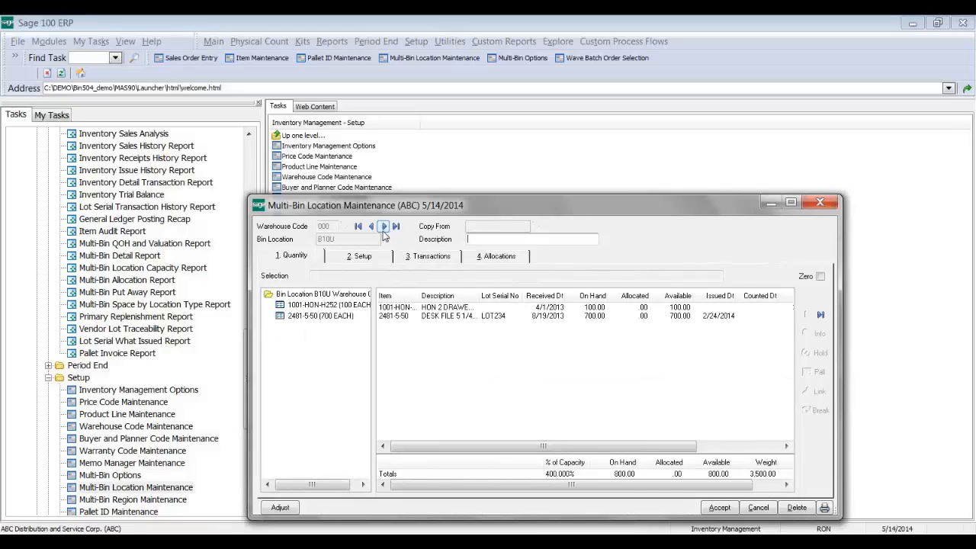
pyautogui.click(383, 229)
pyautogui.click(384, 229)
pyautogui.click(384, 229)
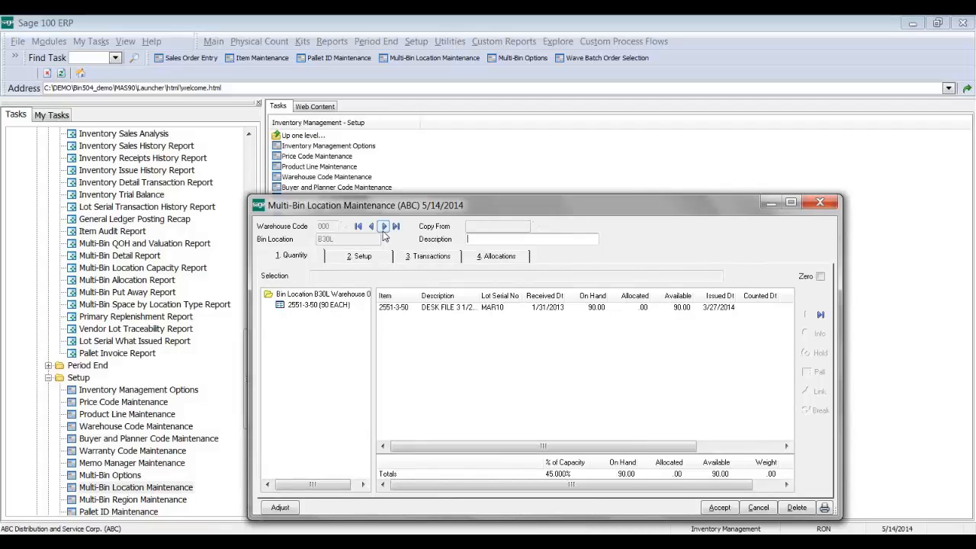
# Step: Step back to bin B10M and focus on item 2480-8-50
pyautogui.click(371, 227)
pyautogui.click(372, 227)
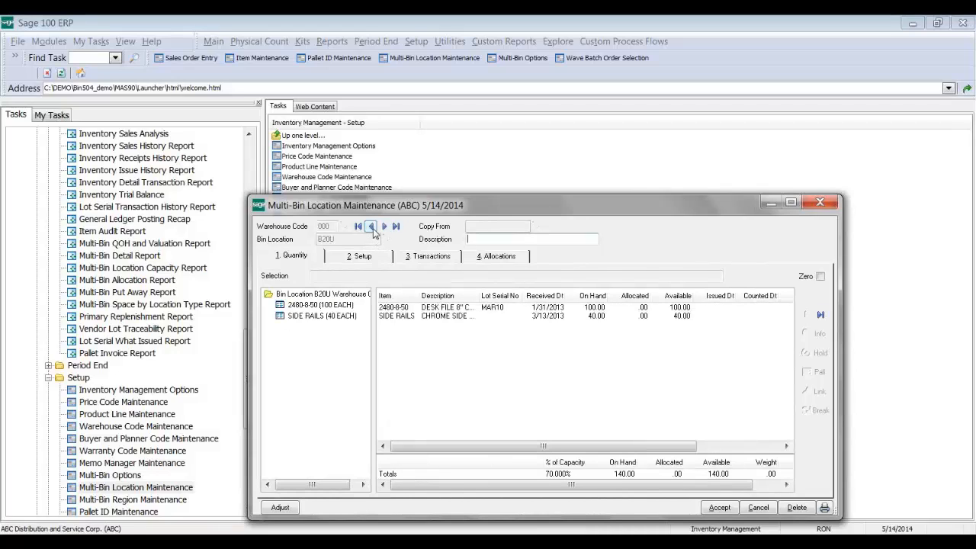
pyautogui.click(371, 227)
pyautogui.click(371, 226)
pyautogui.click(371, 227)
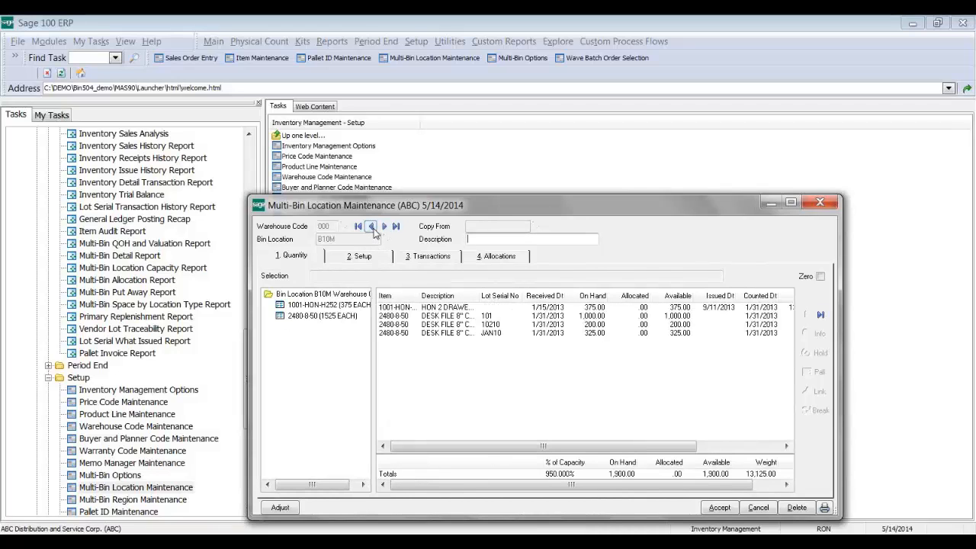
pyautogui.click(319, 319)
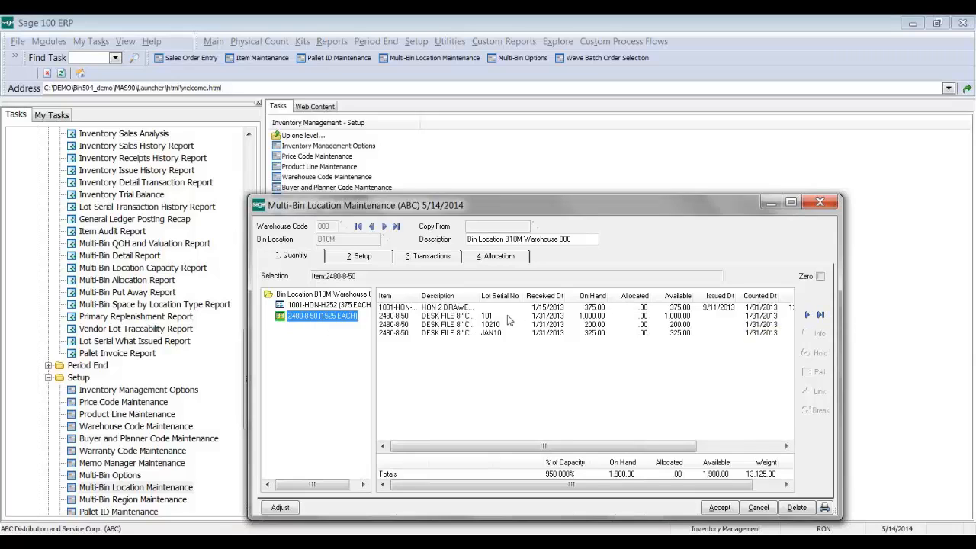
# Step: Start a group transfer of B10M's 2480-8-50 lots, toggle the JAN10 lot, and close it unused
pyautogui.click(817, 315)
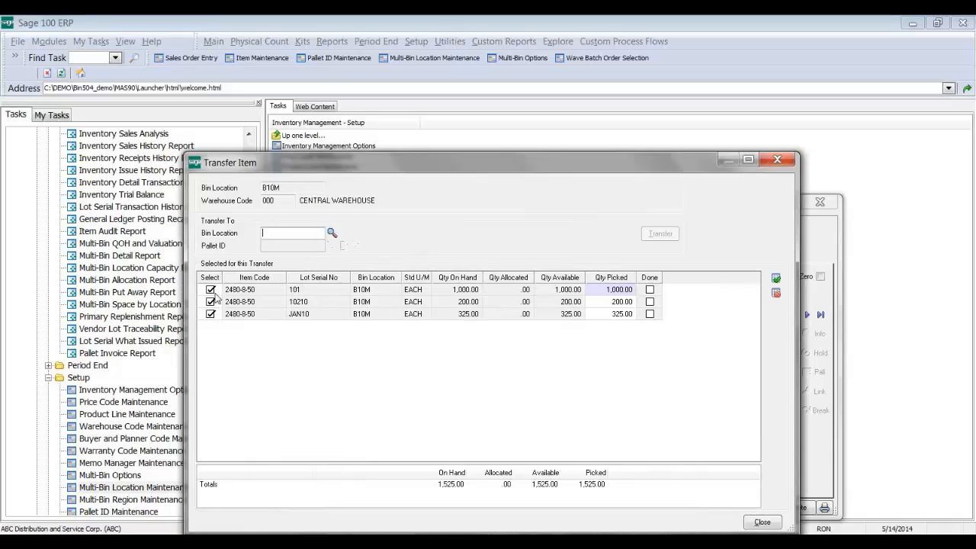
pyautogui.click(210, 314)
pyautogui.click(212, 314)
pyautogui.click(777, 160)
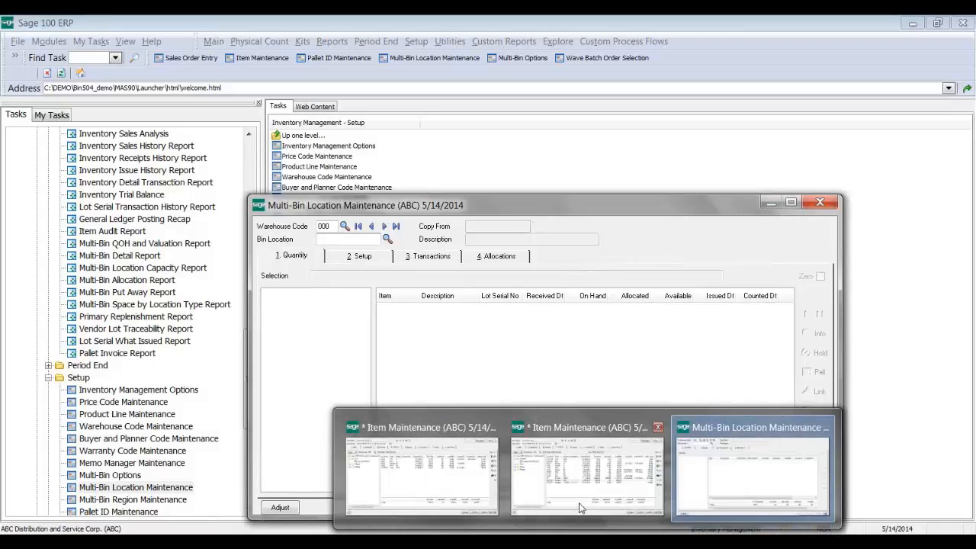
# Step: Load item GB-MD750 into Item Maintenance from the Item Code lookup
pyautogui.click(577, 481)
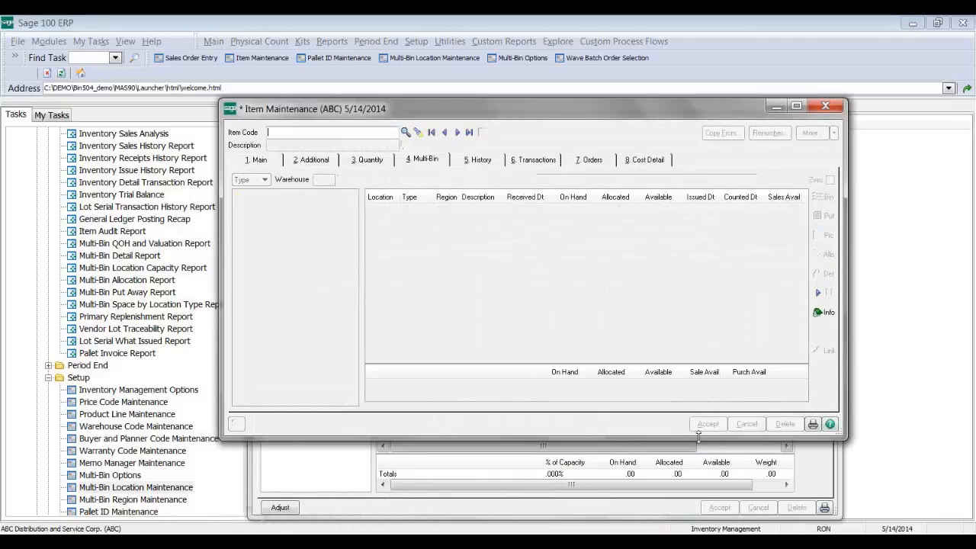
pyautogui.write('GB')
pyautogui.press('F2')
pyautogui.click(586, 228)
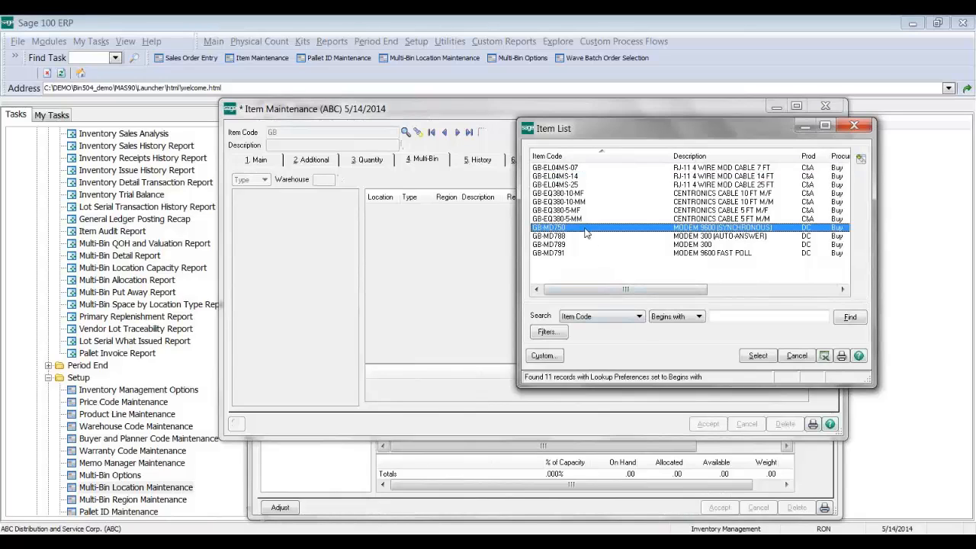
pyautogui.doubleClick(586, 228)
# Step: Review GB-MD750's lot rows, widen the Description column, and return to Multi-Bin Location Maintenance
pyautogui.click(567, 226)
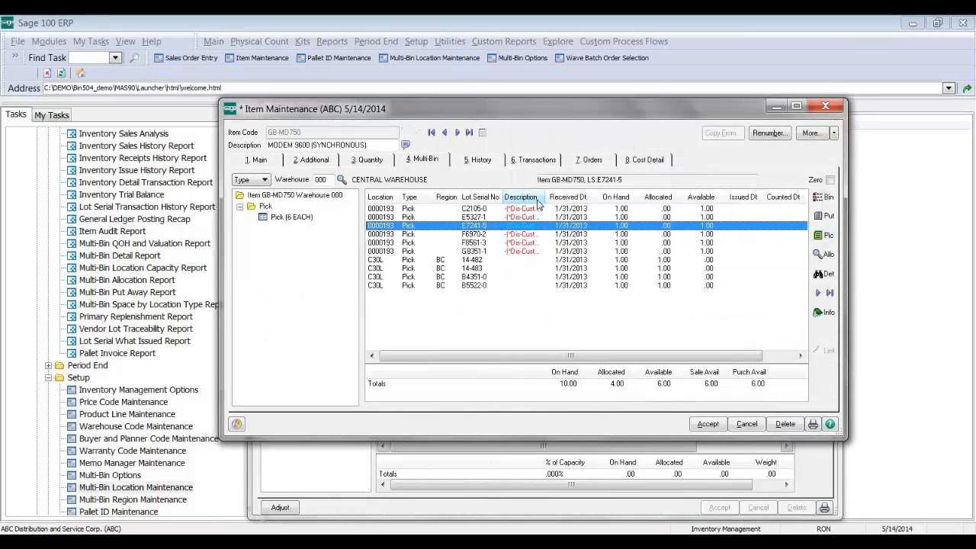
pyautogui.moveTo(545, 197); pyautogui.dragTo(562, 197)
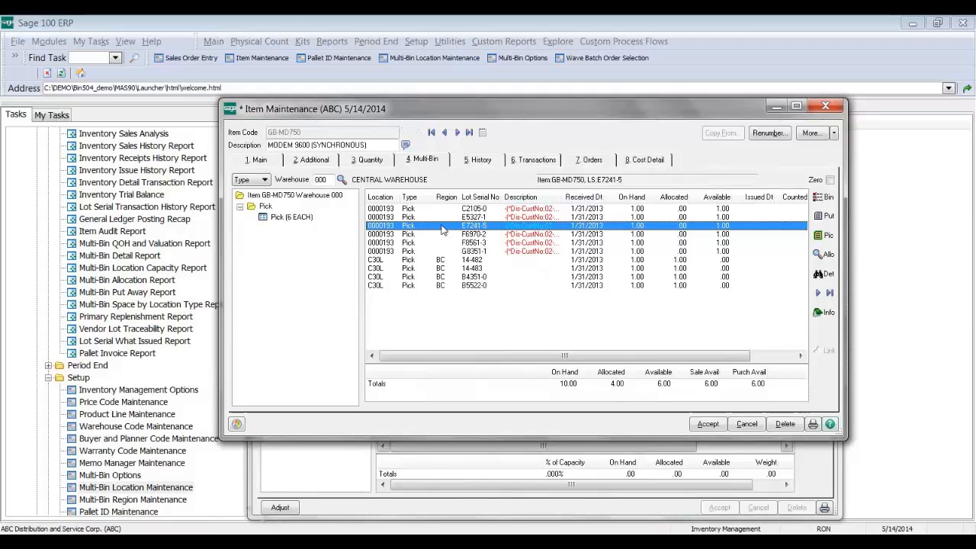
pyautogui.click(394, 260)
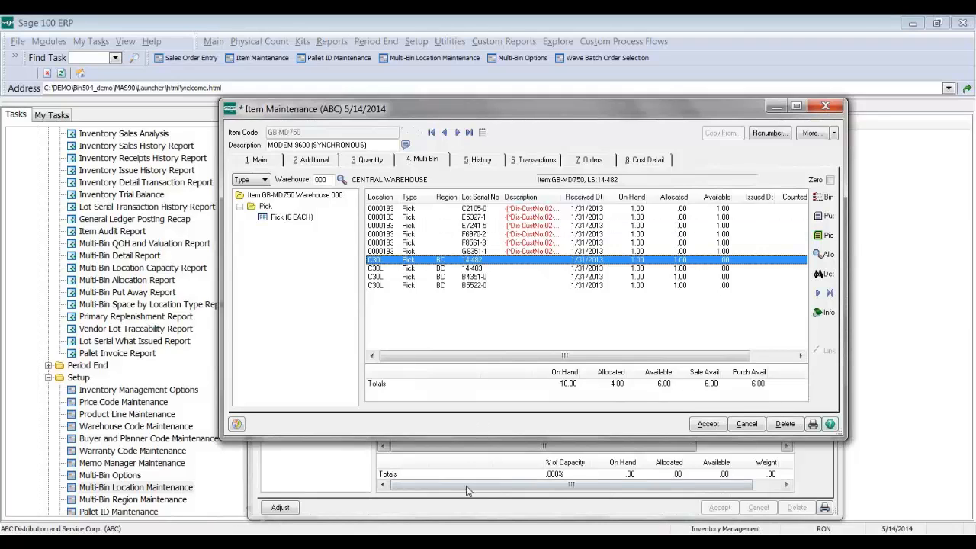
pyautogui.click(471, 457)
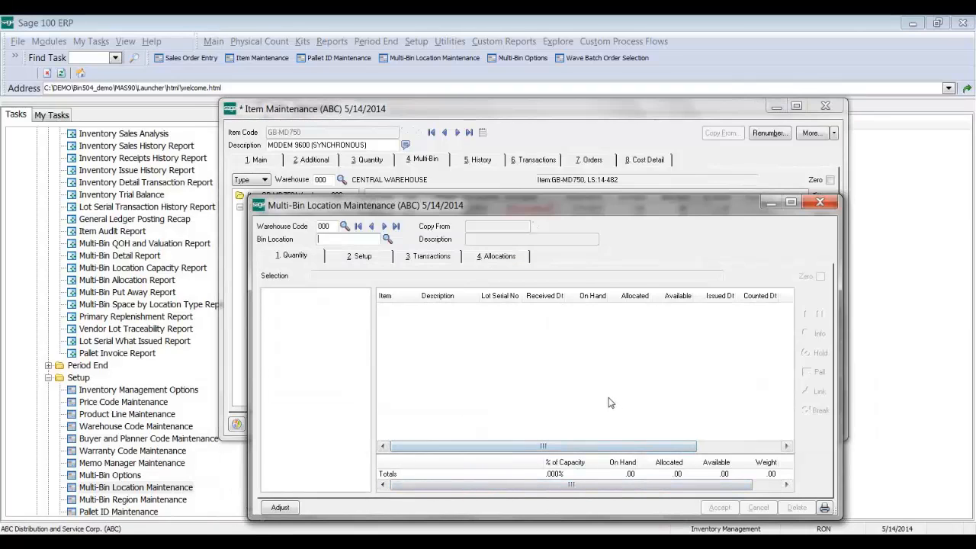
# Step: Load bin C30L and show the GB-MD750 lot 14-482 details within it
pyautogui.write('C30L')
pyautogui.press('Tab')
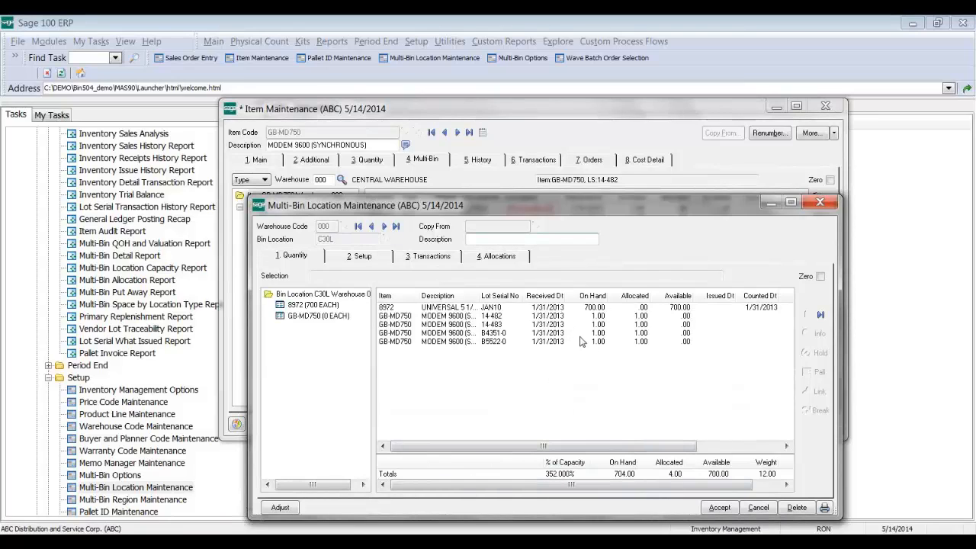
pyautogui.click(543, 315)
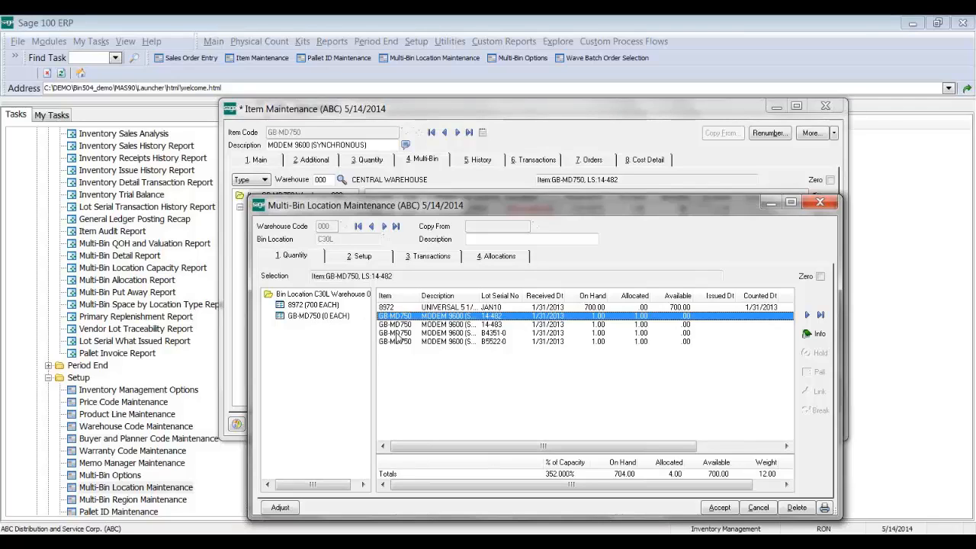
pyautogui.click(318, 317)
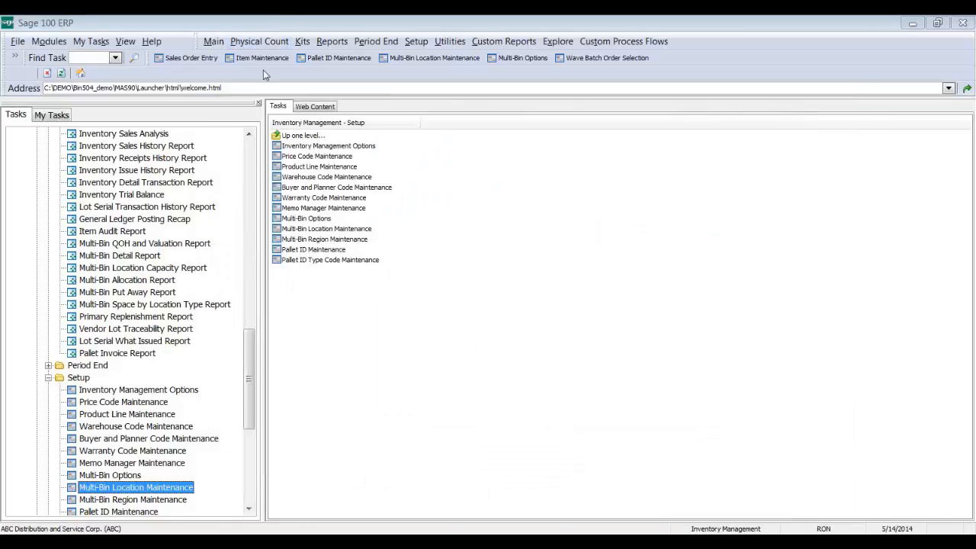
# Step: Collapse Library Master Setup and show the Library Master Main tasks to reach Role Maintenance
pyautogui.moveTo(250, 344); pyautogui.dragTo(243, 175)
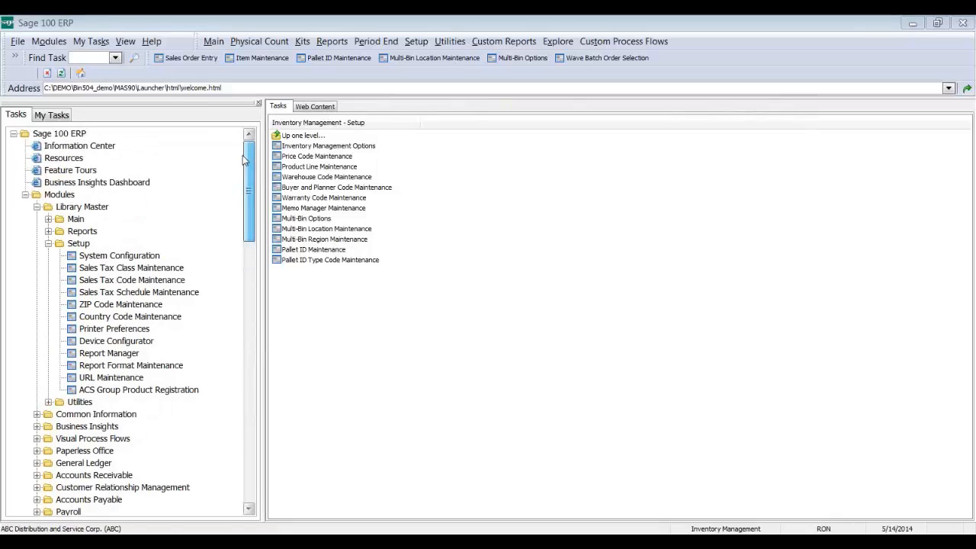
pyautogui.click(48, 243)
pyautogui.click(70, 219)
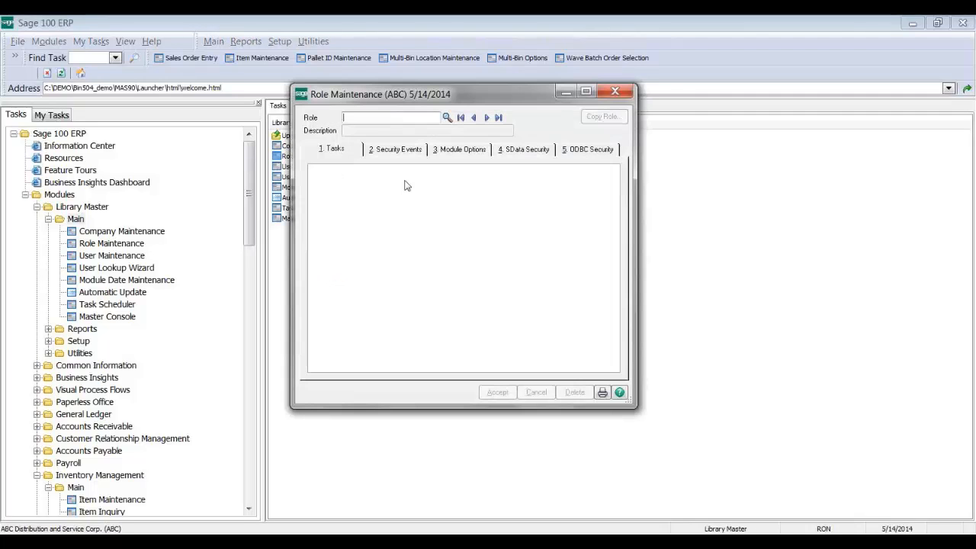
# Step: Expand the admin role's Inventory Management security events and select Multi-Bin Location Quick Transfer
pyautogui.click(418, 153)
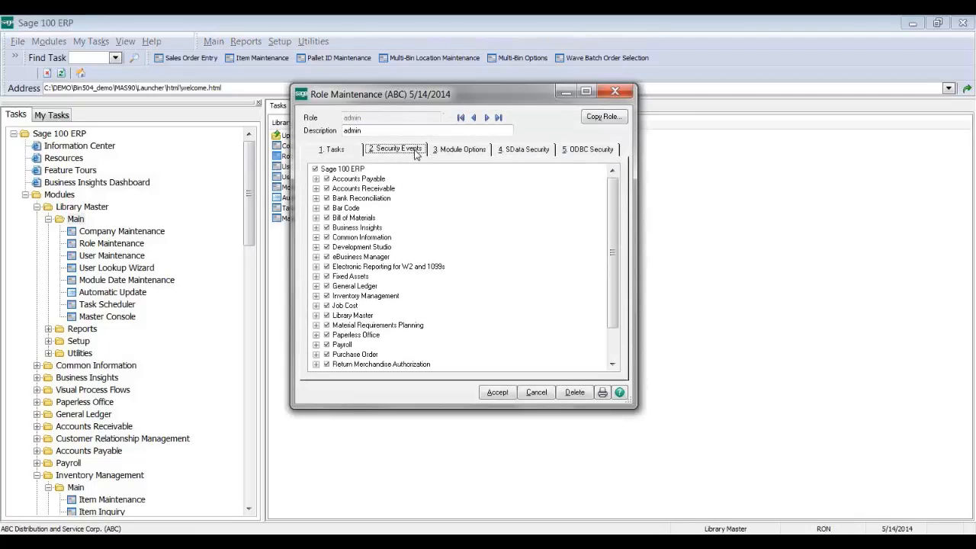
pyautogui.scroll(-2, 362, 335)
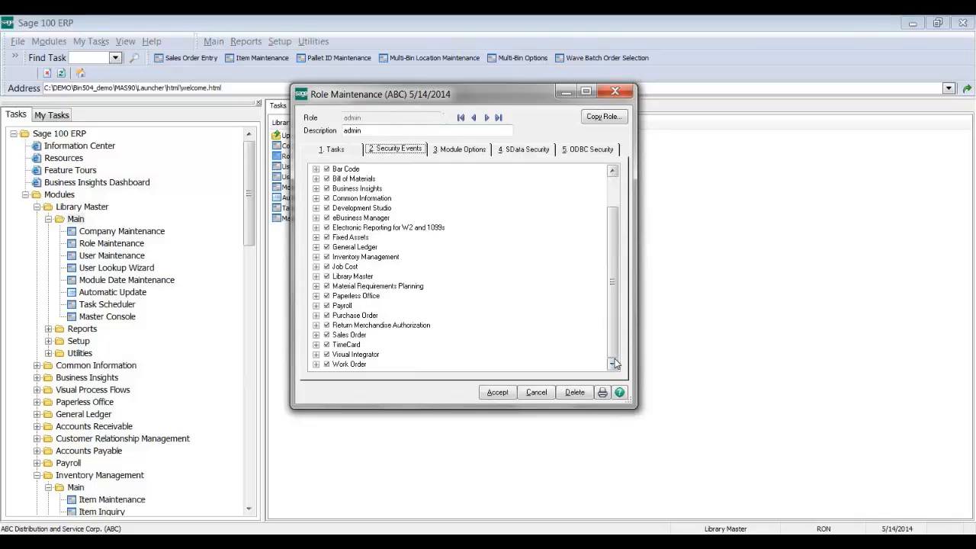
pyautogui.click(316, 257)
pyautogui.scroll(-2, 521, 347)
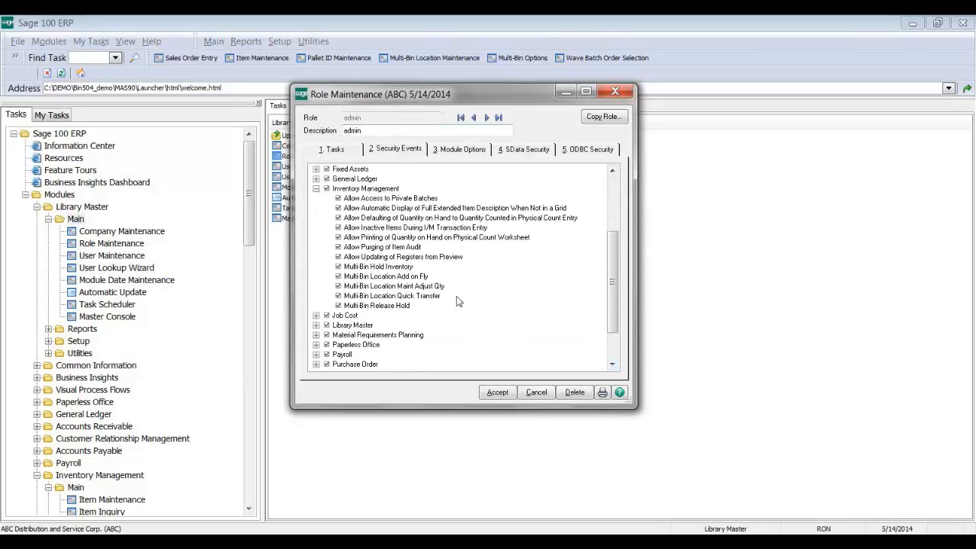
pyautogui.click(418, 299)
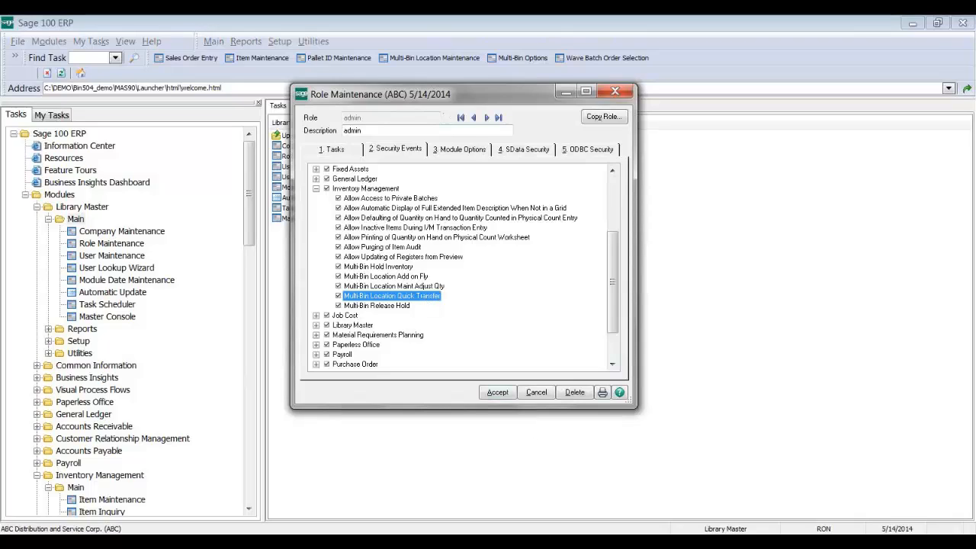
pyautogui.moveTo(511, 541)
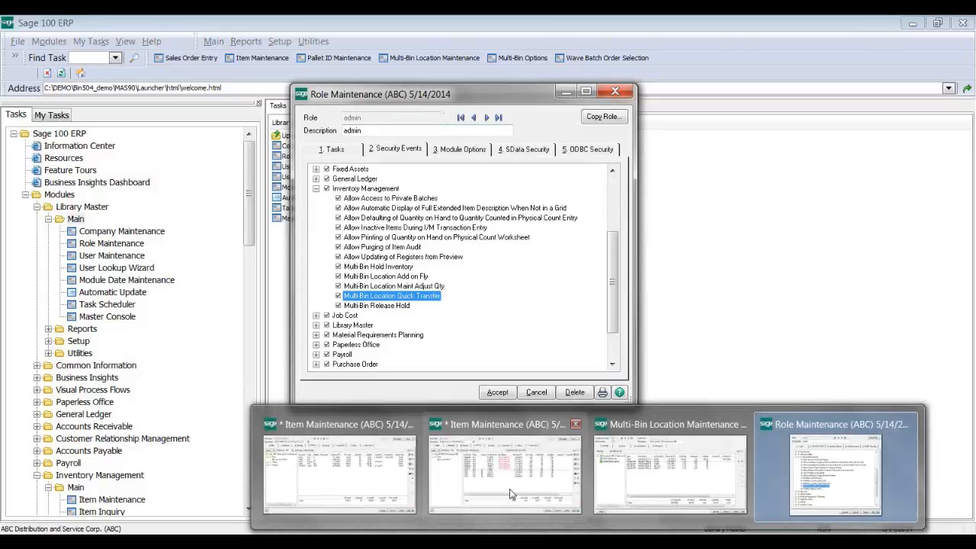
pyautogui.moveTo(511, 494)
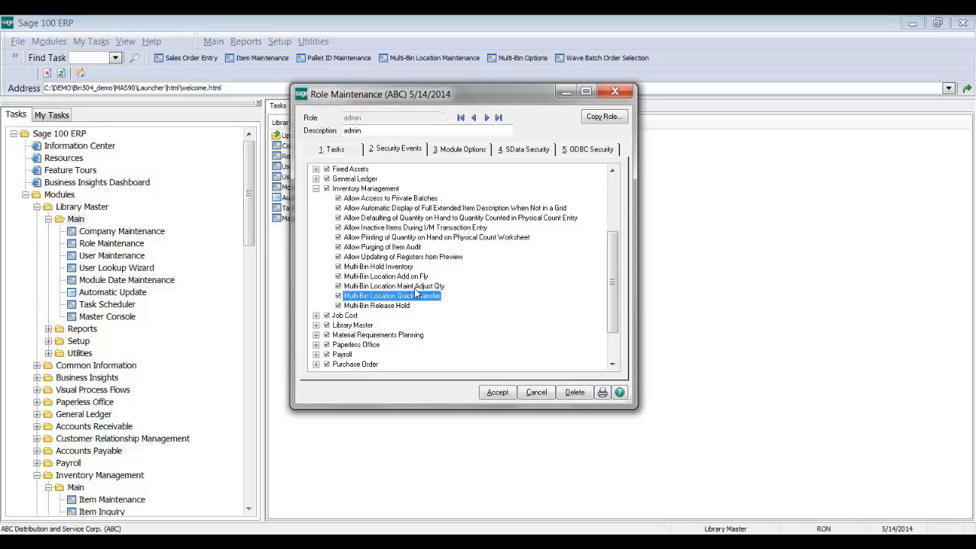
# Step: Review the Multi-Bin Hold, Release Hold, Add on Fly and Adjust Qty events, then cancel the role
pyautogui.click(397, 268)
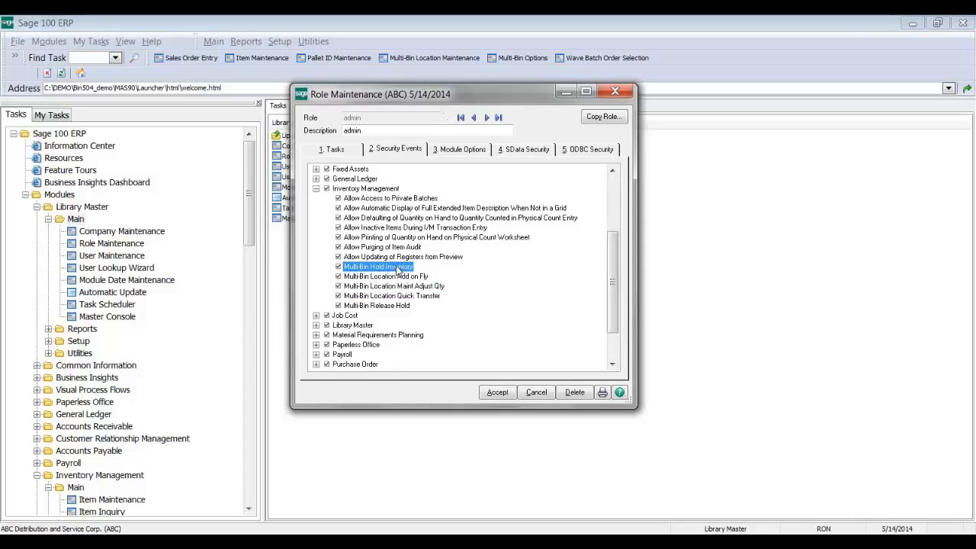
pyautogui.click(401, 306)
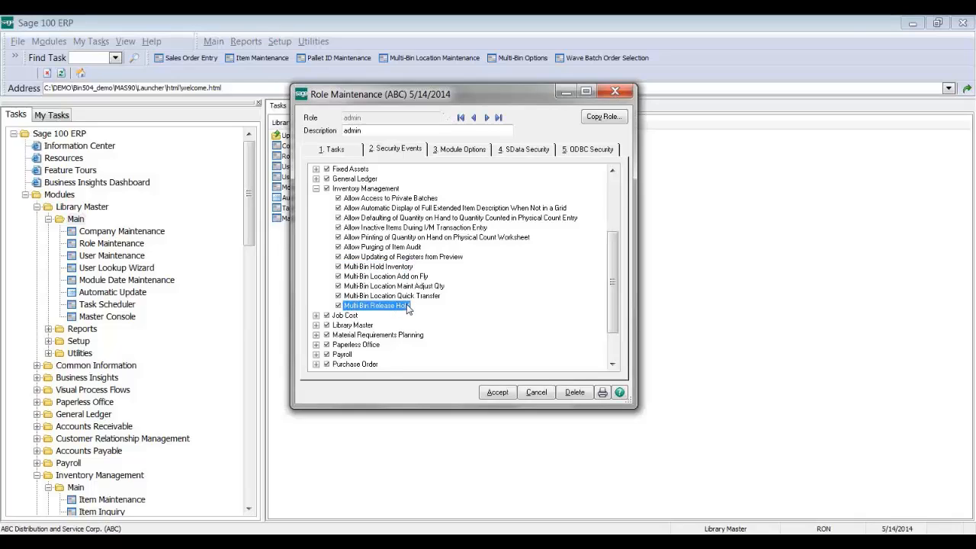
pyautogui.click(420, 277)
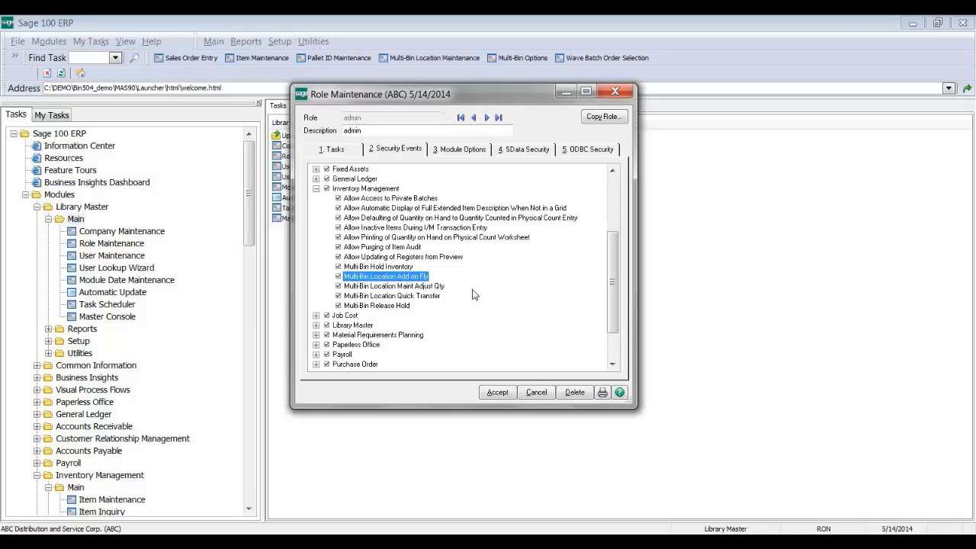
pyautogui.click(425, 287)
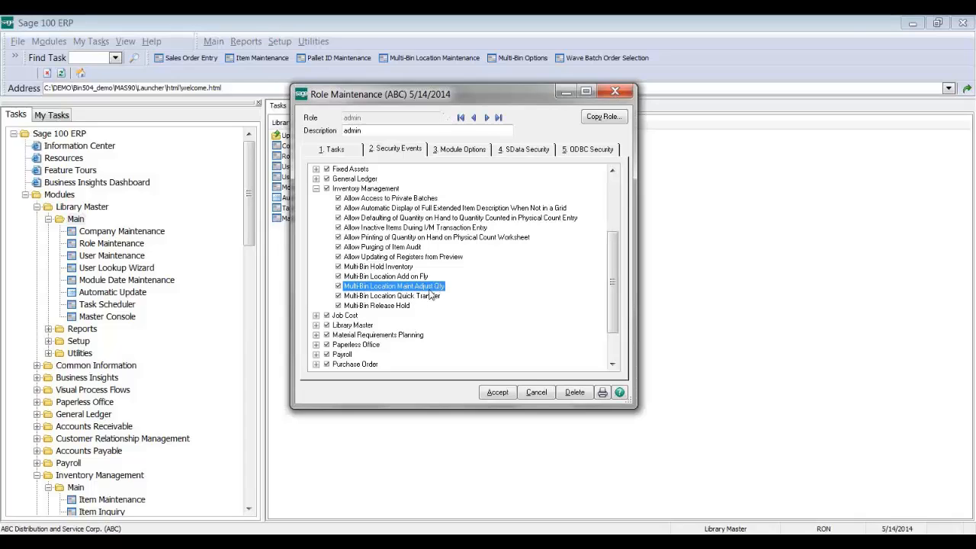
pyautogui.click(398, 267)
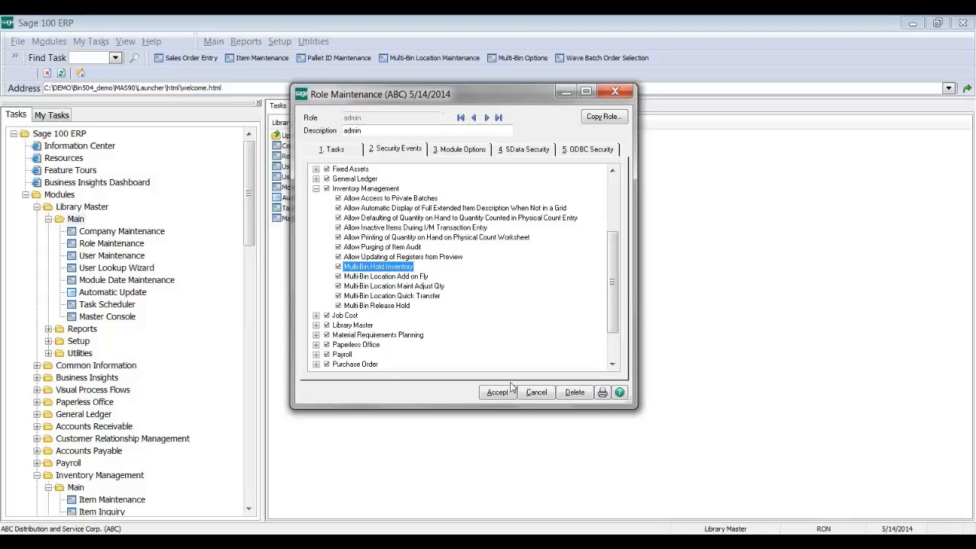
pyautogui.click(534, 394)
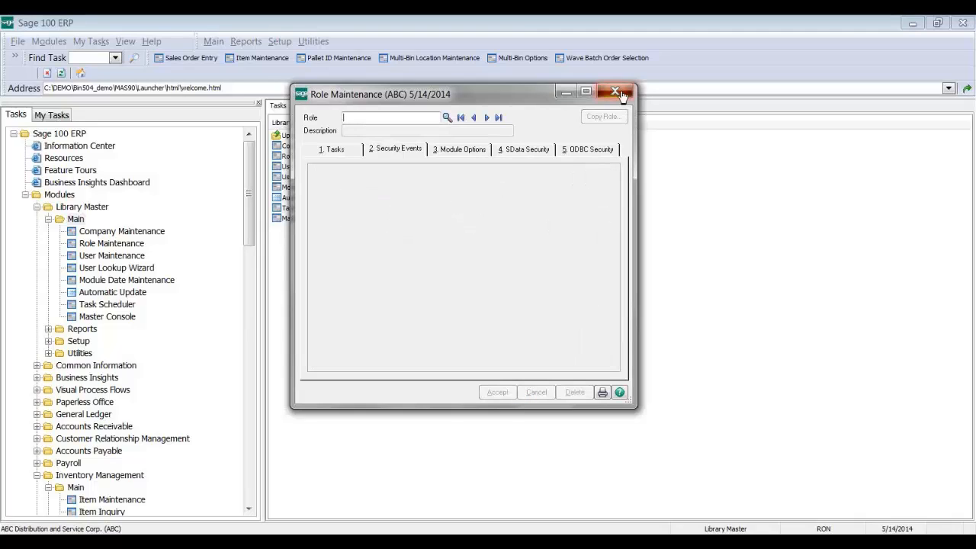
# Step: Close Role Maintenance and bring the Multi-Bin Location and GB-MD750 Item Maintenance windows forward
pyautogui.click(615, 92)
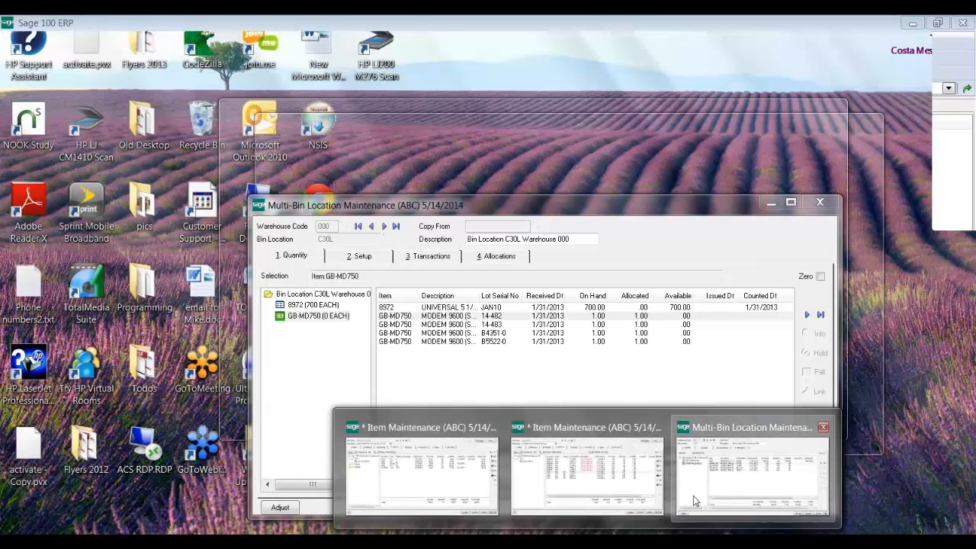
pyautogui.click(682, 507)
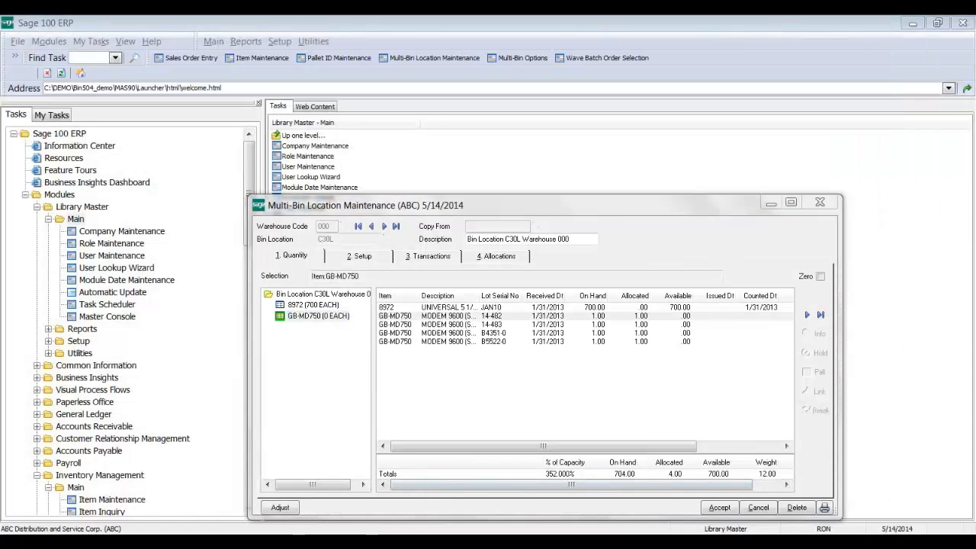
pyautogui.click(543, 507)
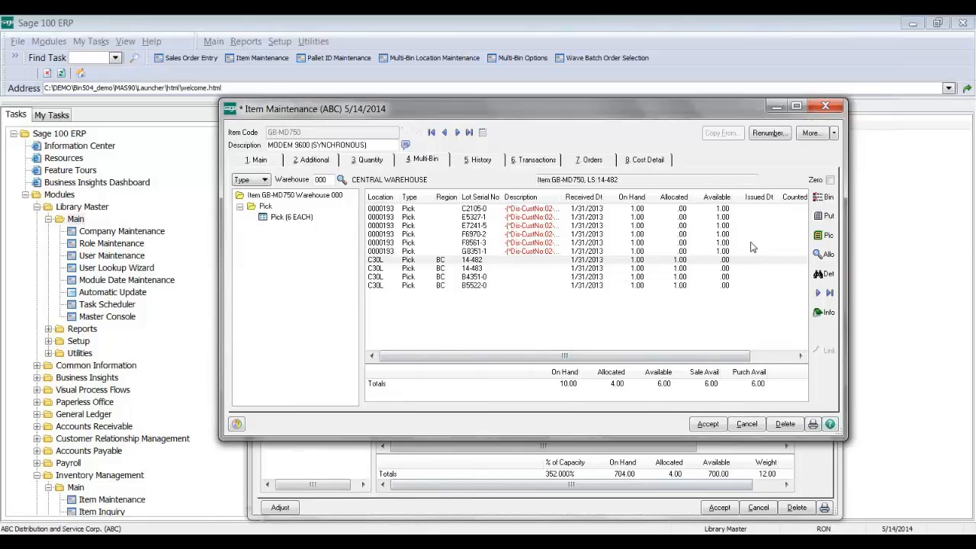
# Step: Widen the GB-MD750 Multi-Bin Description column to show full lot descriptions, then select lot C2105-0
pyautogui.click(725, 234)
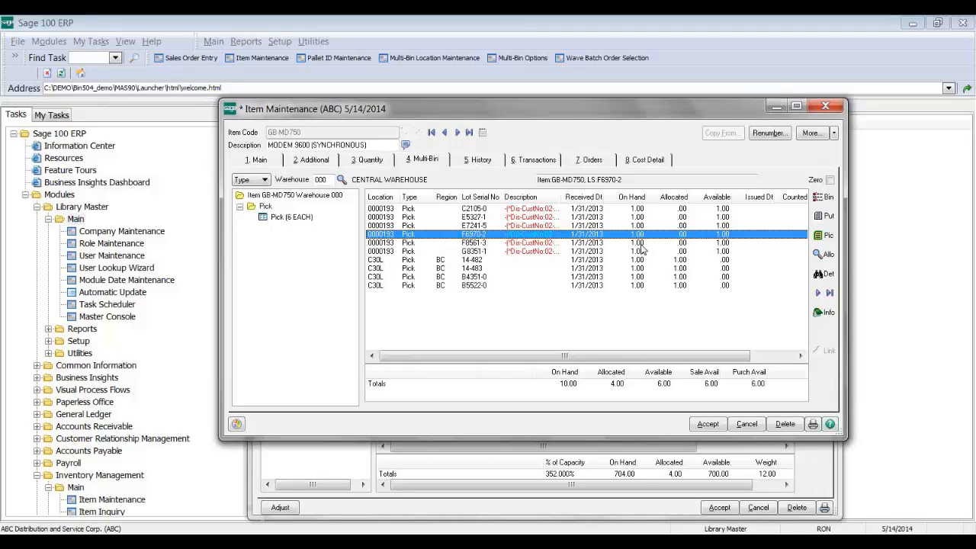
pyautogui.click(532, 483)
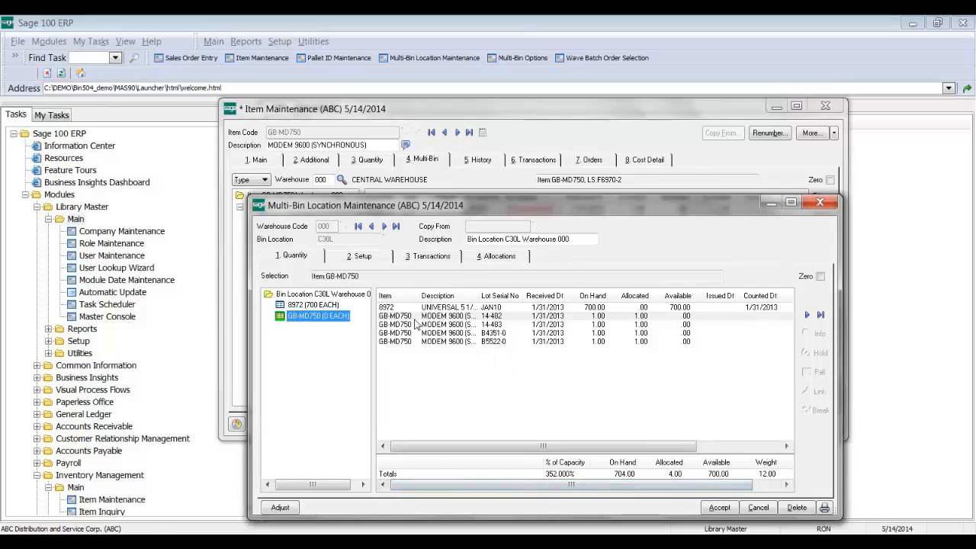
pyautogui.click(528, 129)
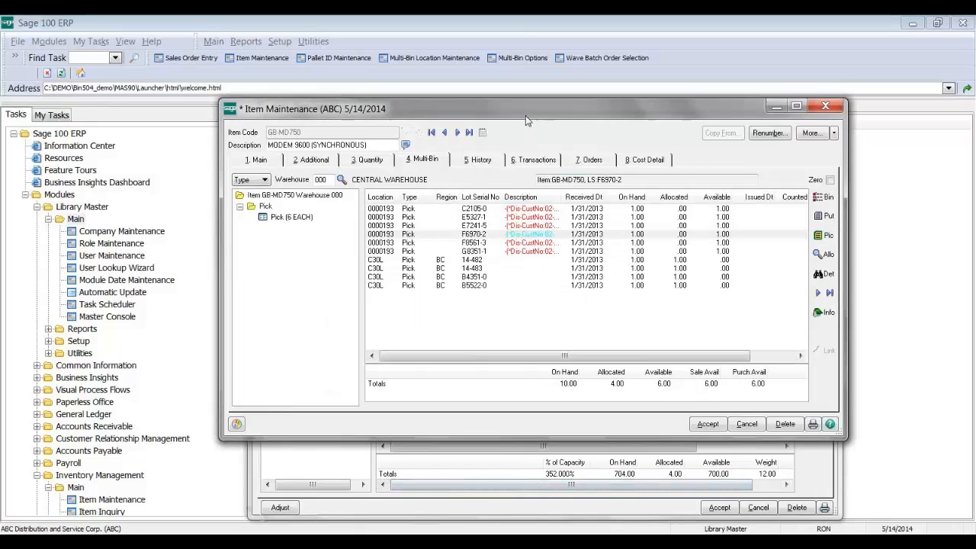
pyautogui.click(528, 236)
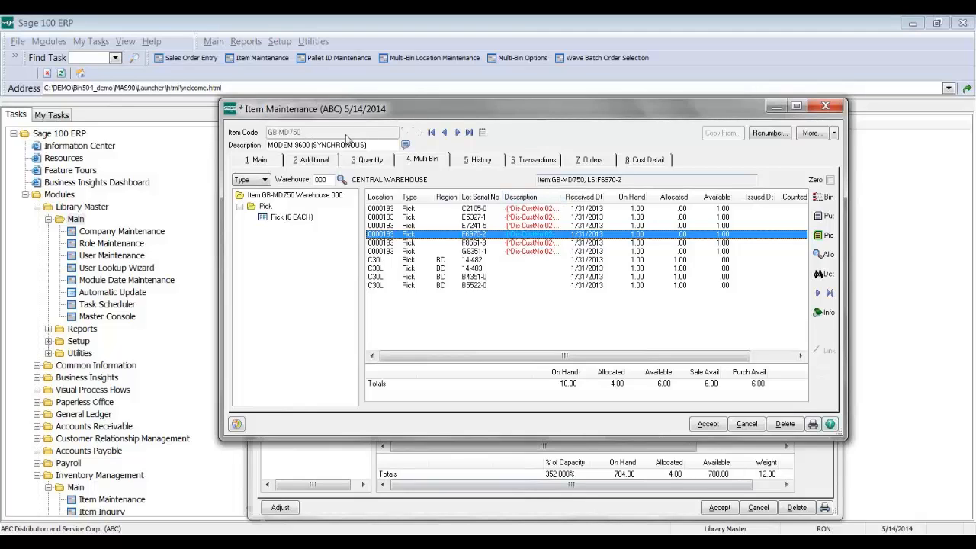
pyautogui.doubleClick(563, 197)
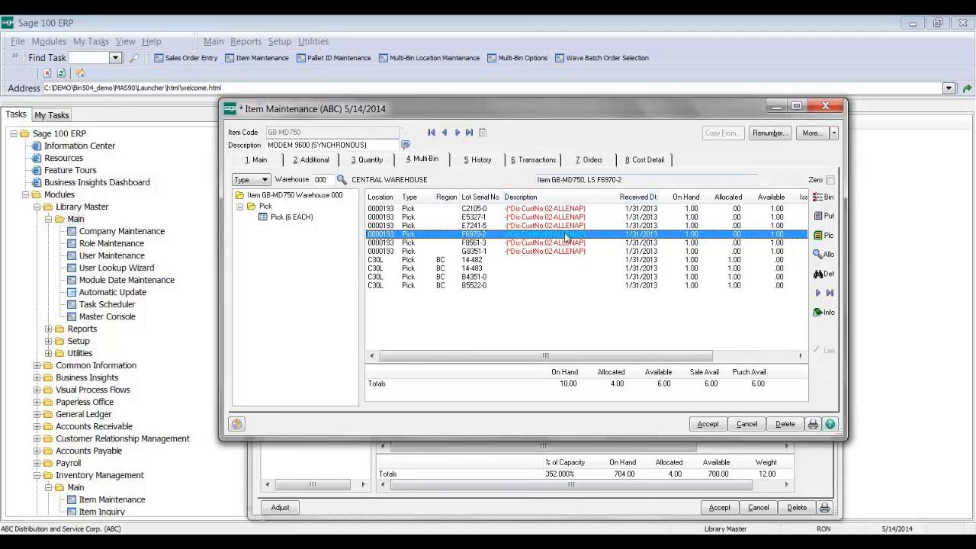
pyautogui.click(565, 210)
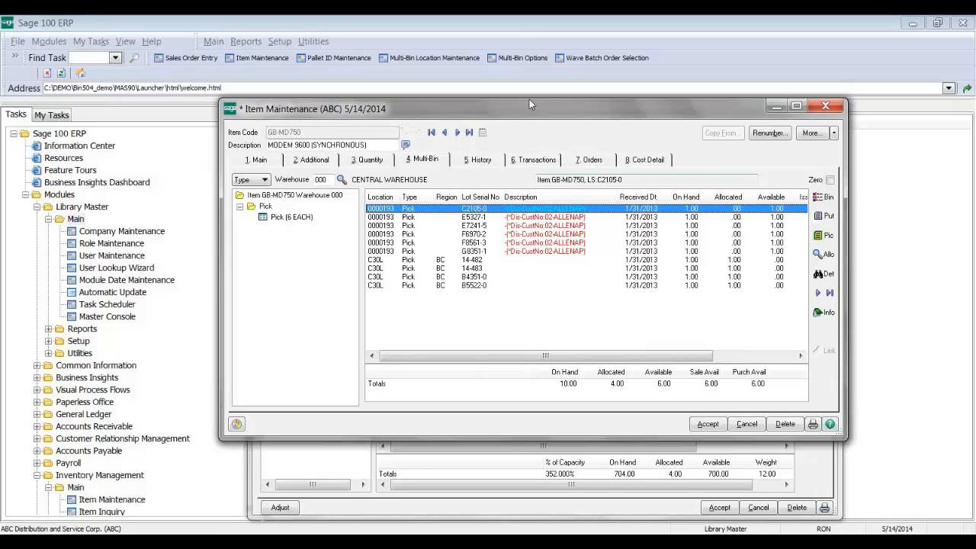
pyautogui.moveTo(577, 106); pyautogui.dragTo(470, 78)
# Step: Load bin 0000193 in Multi-Bin Location Maintenance and start a Group Quick Transfer of its lots
pyautogui.click(707, 510)
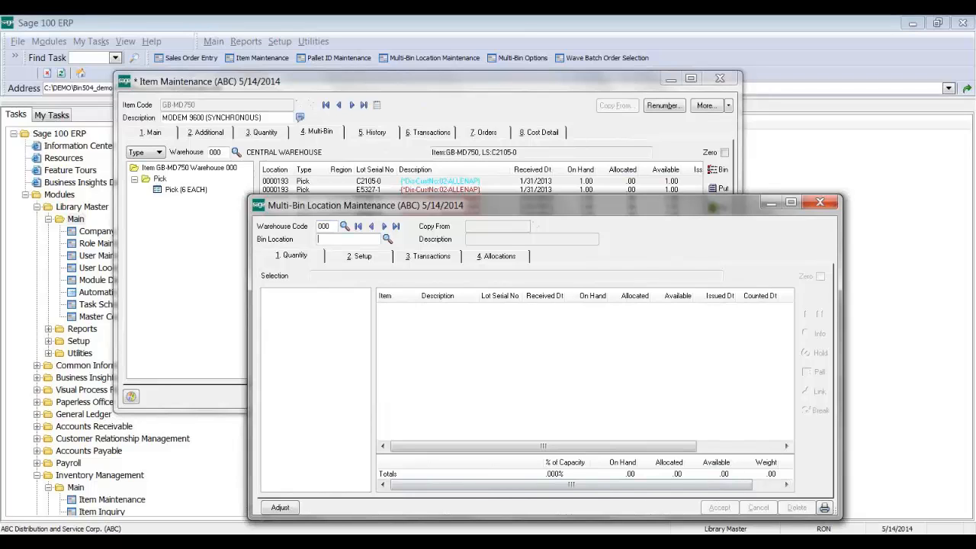
pyautogui.click(387, 240)
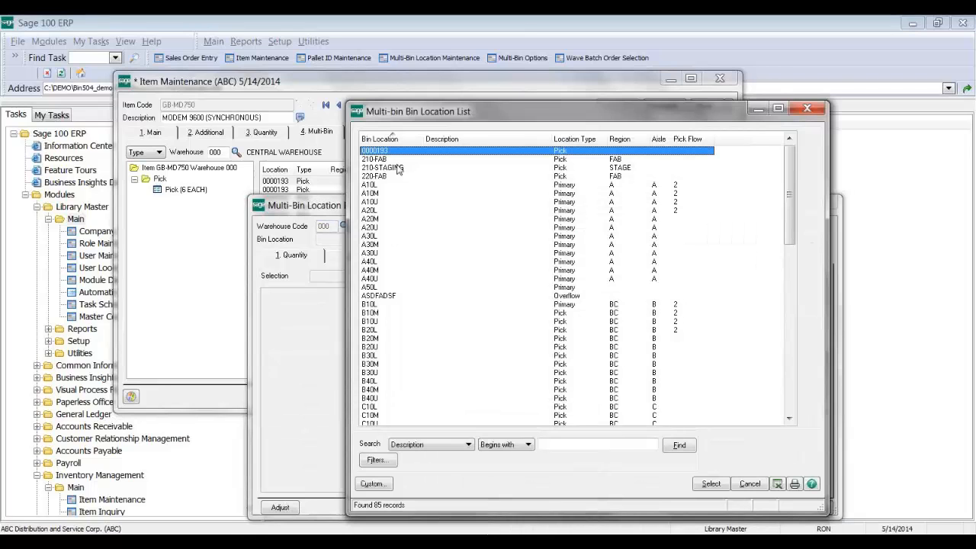
pyautogui.doubleClick(400, 158)
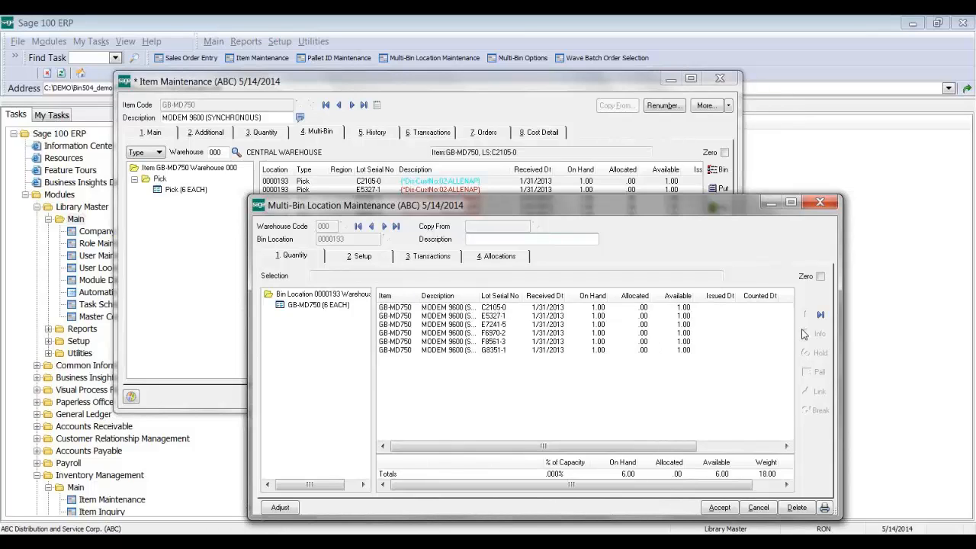
pyautogui.click(821, 317)
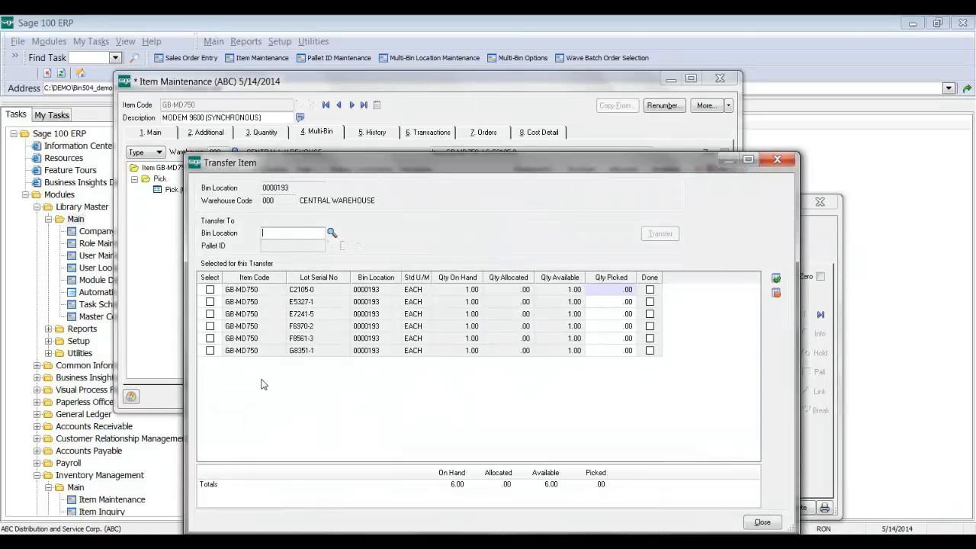
# Step: Select all six lots with E10L as the destination bin, then close without transferring
pyautogui.click(775, 279)
pyautogui.click(333, 233)
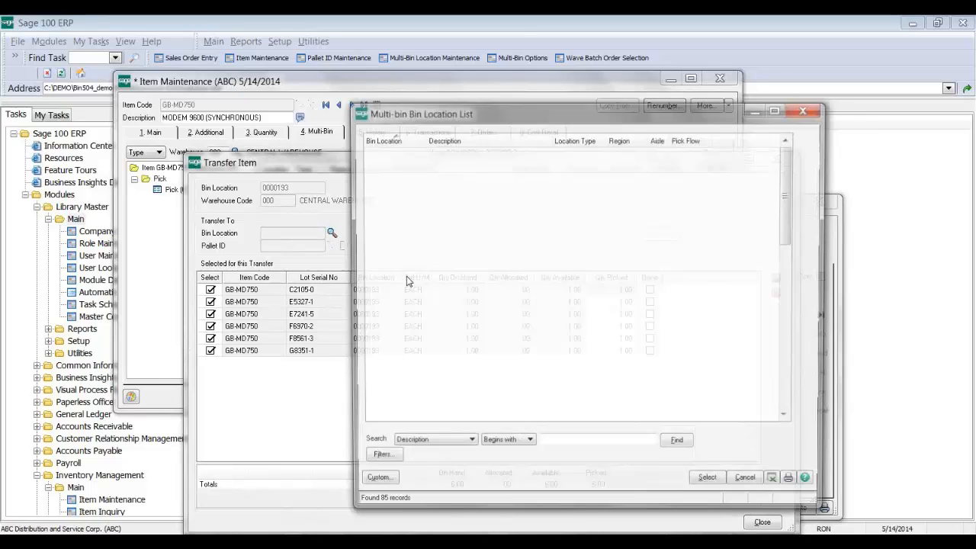
pyautogui.doubleClick(559, 288)
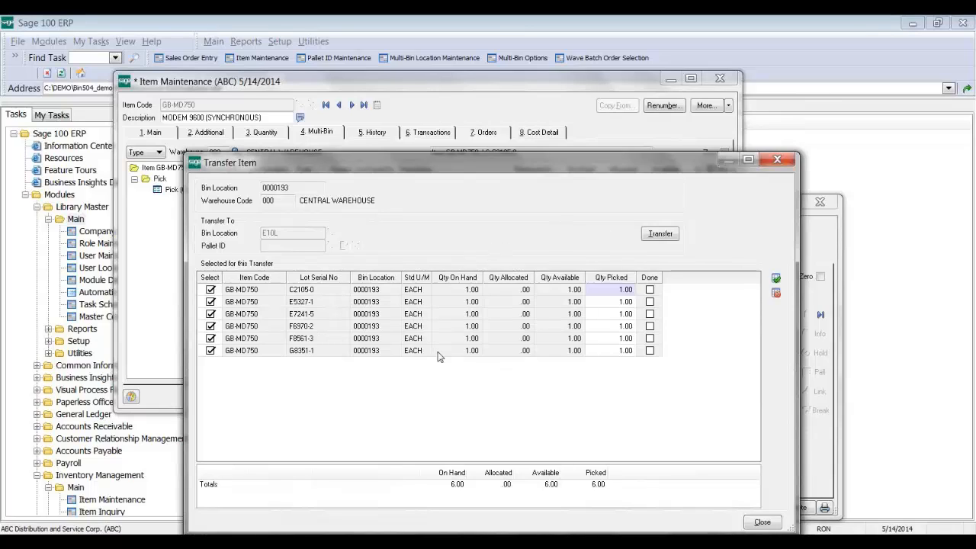
pyautogui.click(776, 160)
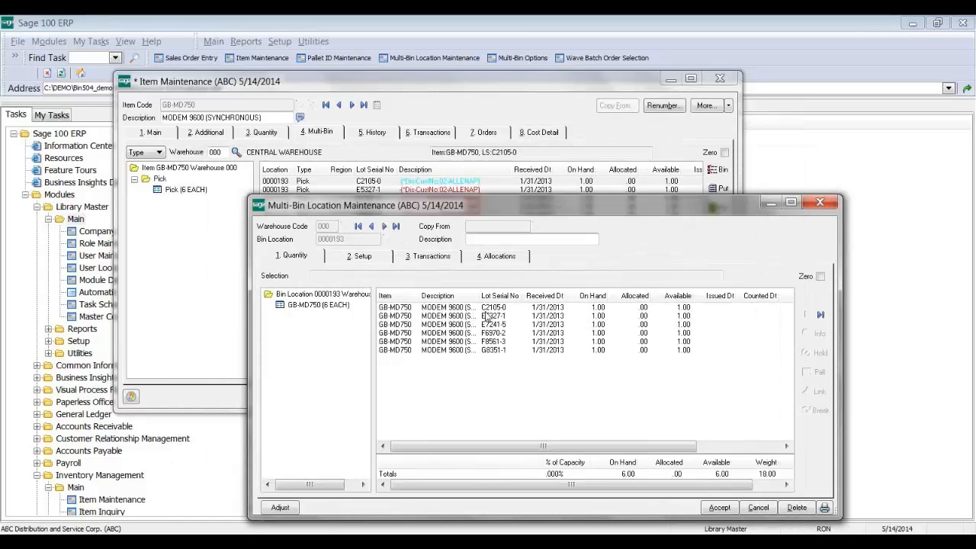
# Step: Reopen the transfer for item GB-MD750 in bin 0000193 and close it again
pyautogui.click(317, 305)
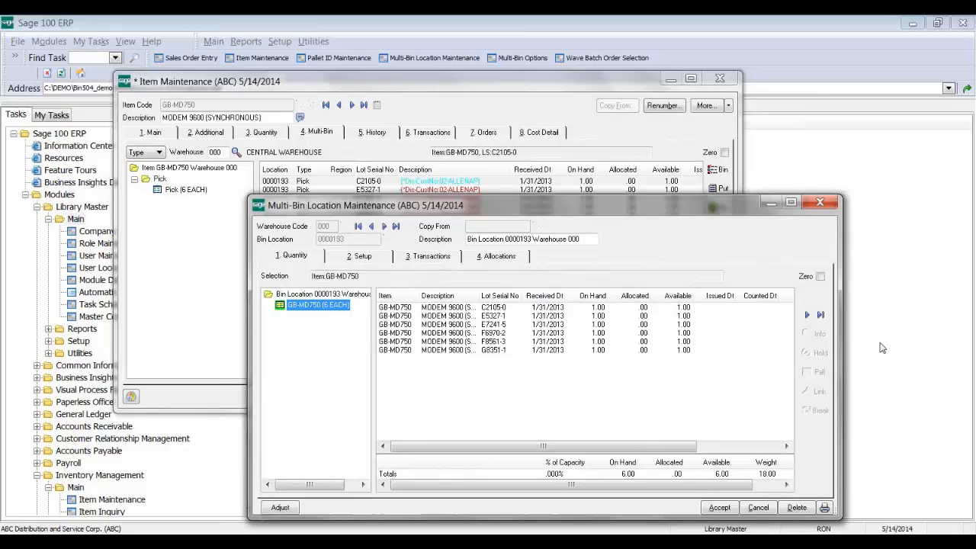
pyautogui.click(821, 315)
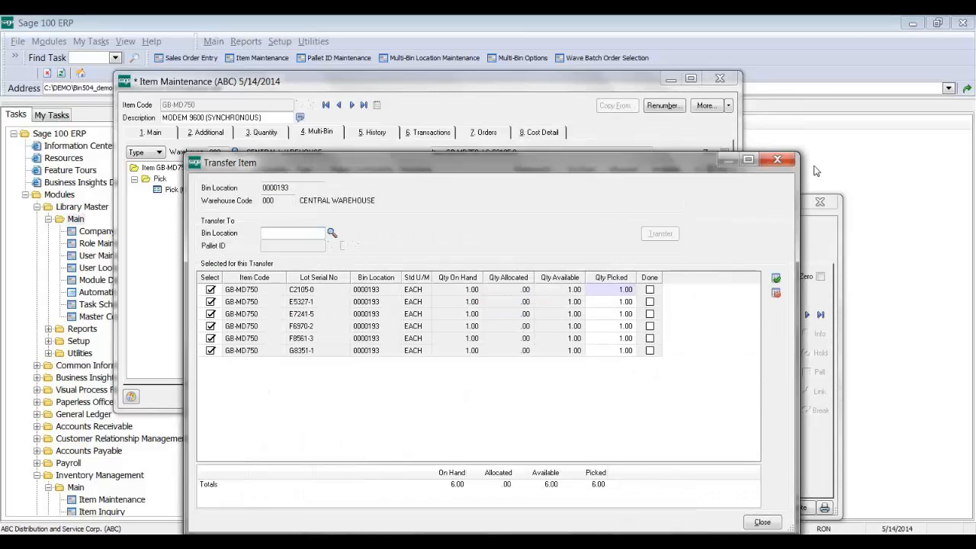
pyautogui.click(778, 160)
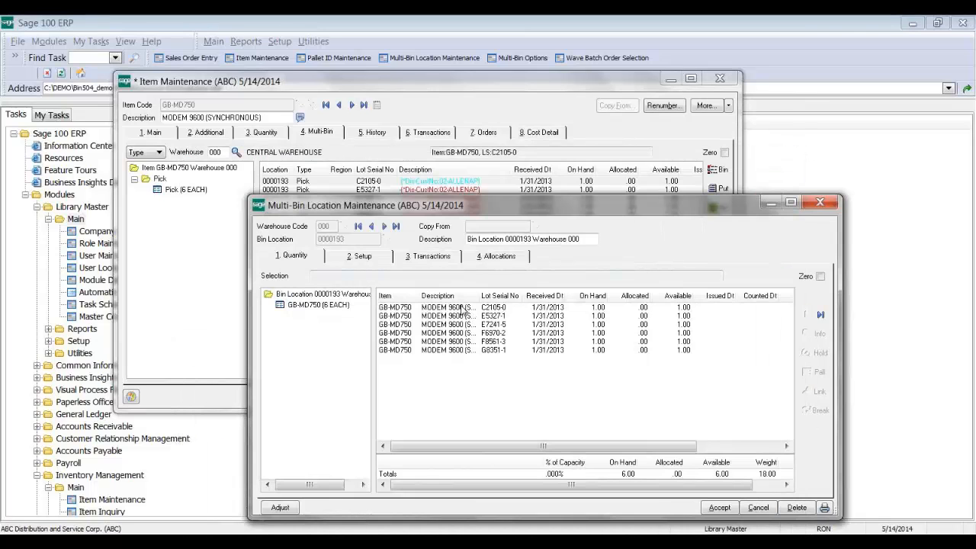
# Step: Start a new bin location MYBINLOCATION in warehouse 000, then cancel the record
pyautogui.click(717, 507)
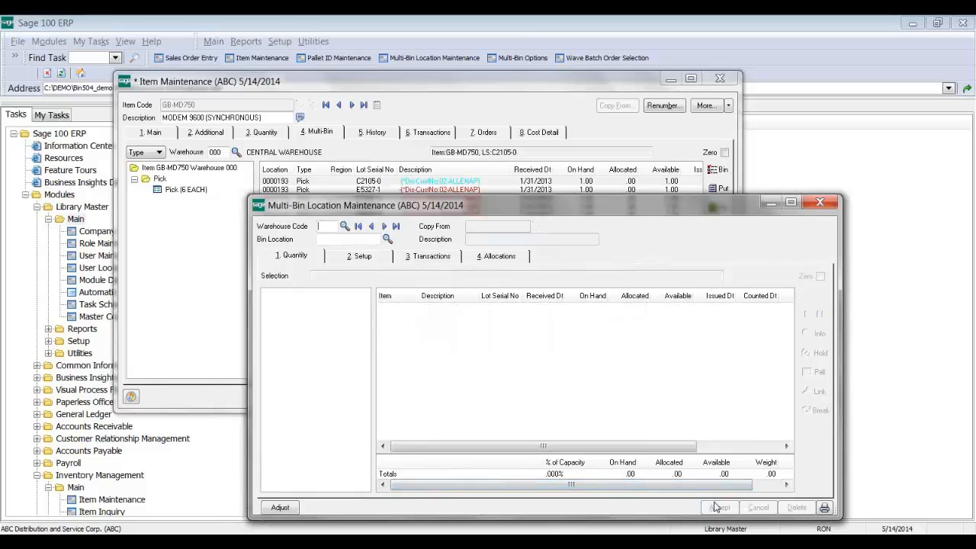
pyautogui.write('000')
pyautogui.press('Tab')
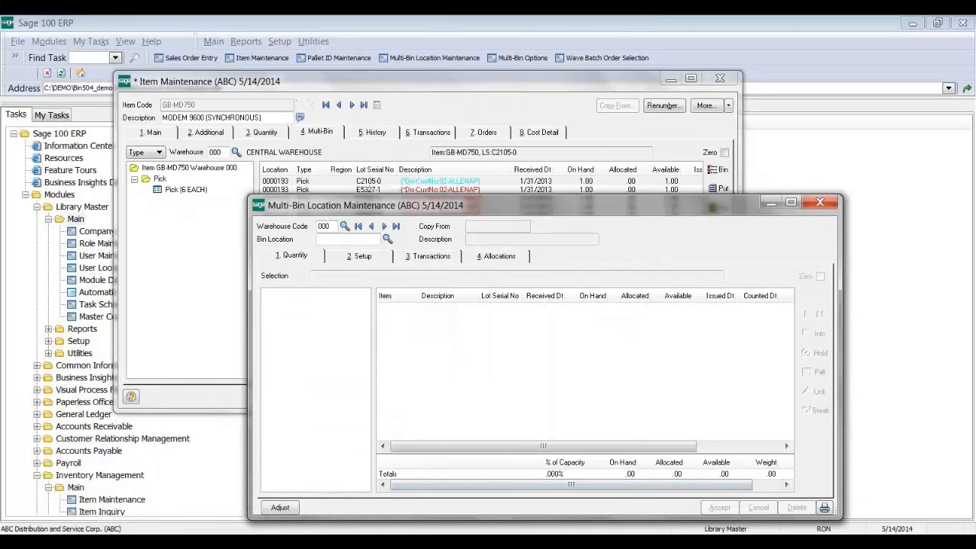
pyautogui.write('MYBINLO')
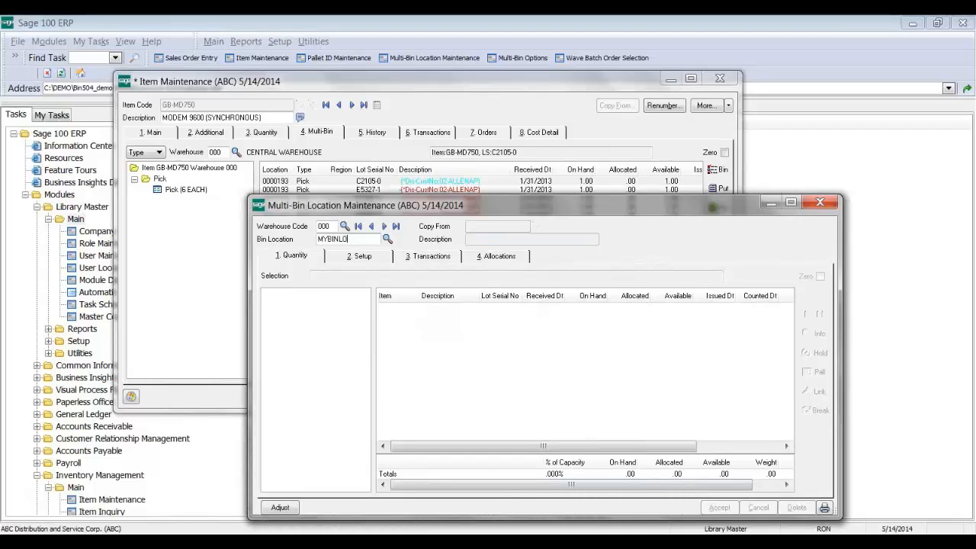
pyautogui.write('CATION')
pyautogui.press('Tab')
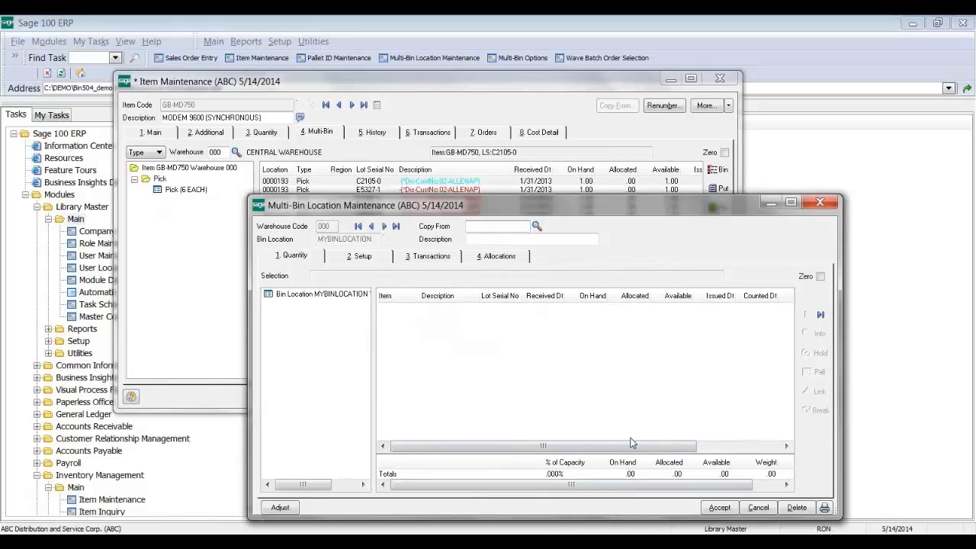
pyautogui.click(758, 507)
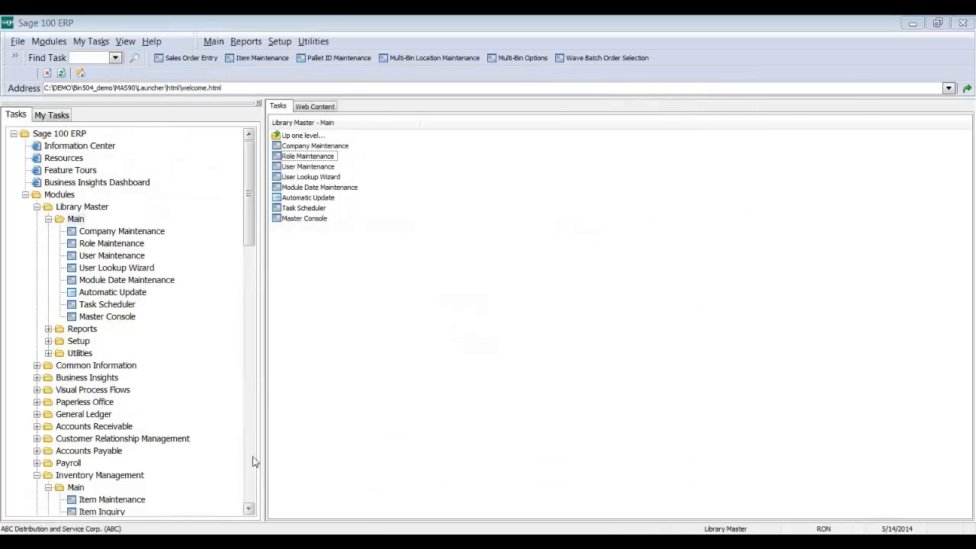
pyautogui.scroll(-15, 248, 473)
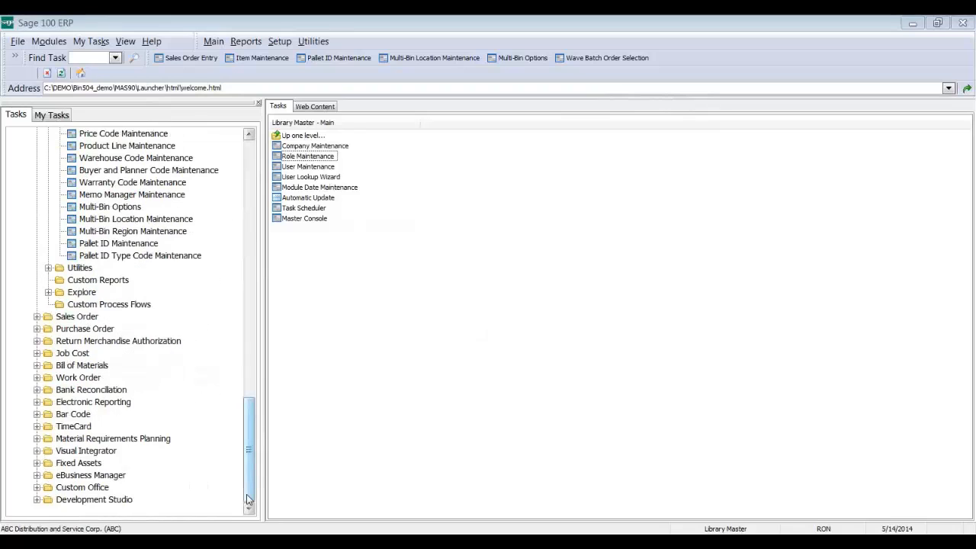
# Step: Open Visual Integrator's Import Job Maintenance, confirming the accounting date and checking the empty job list
pyautogui.click(82, 451)
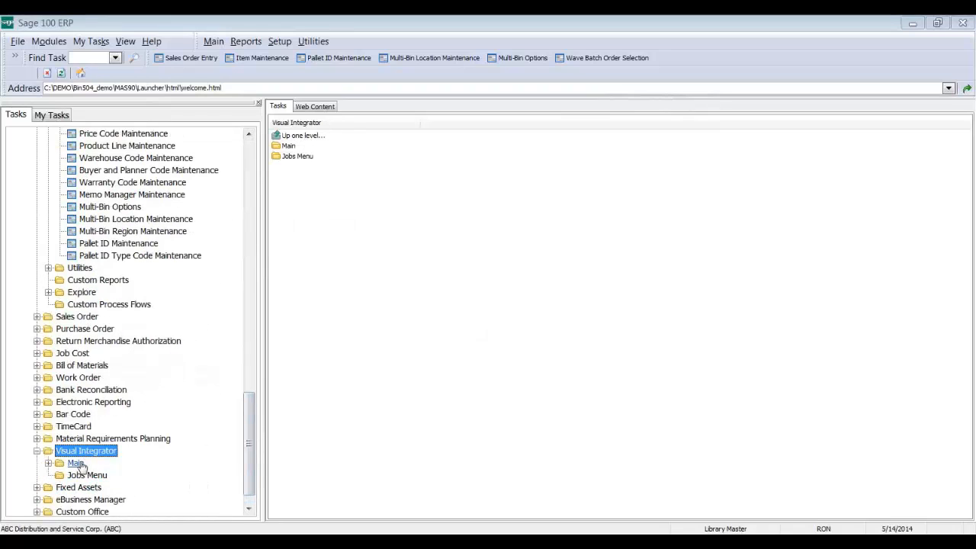
pyautogui.click(76, 463)
pyautogui.click(352, 145)
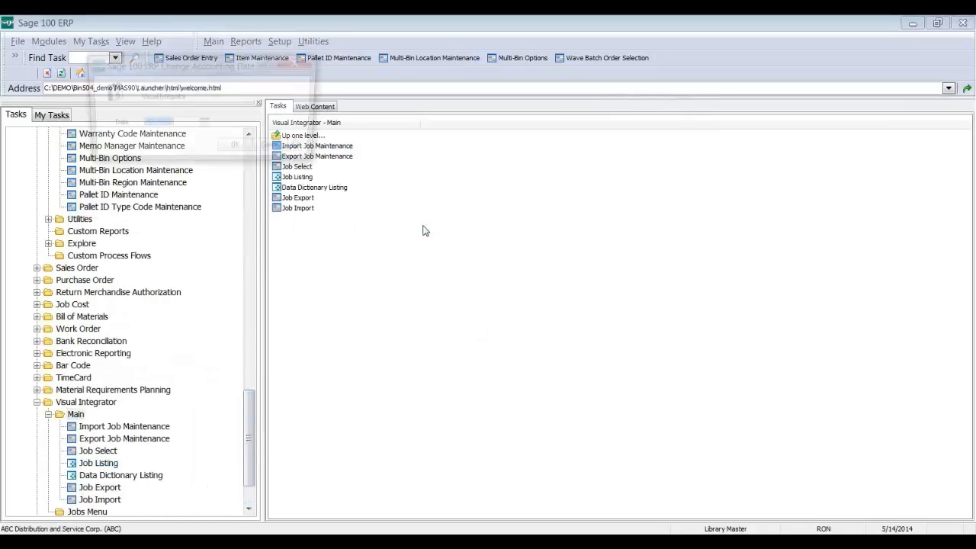
pyautogui.click(241, 150)
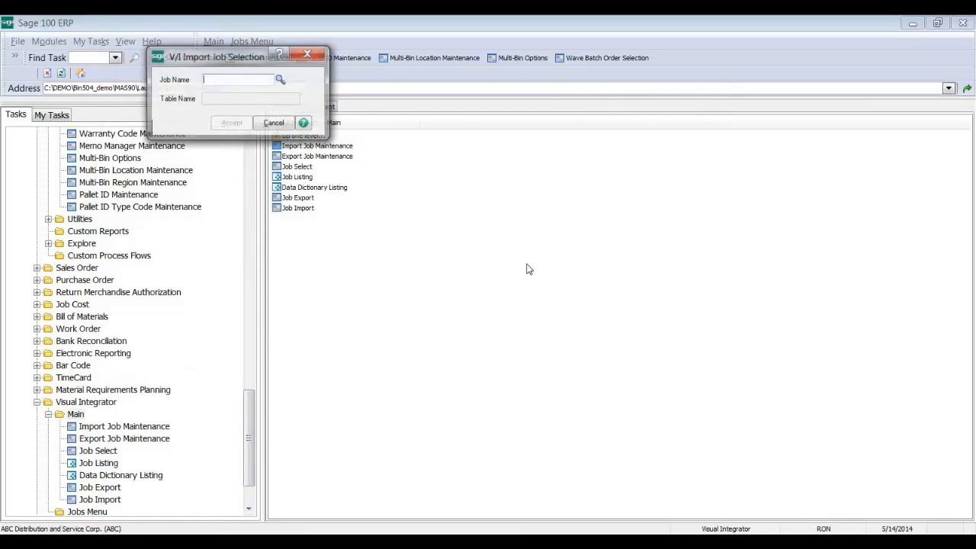
pyautogui.press('F2')
pyautogui.press('Escape')
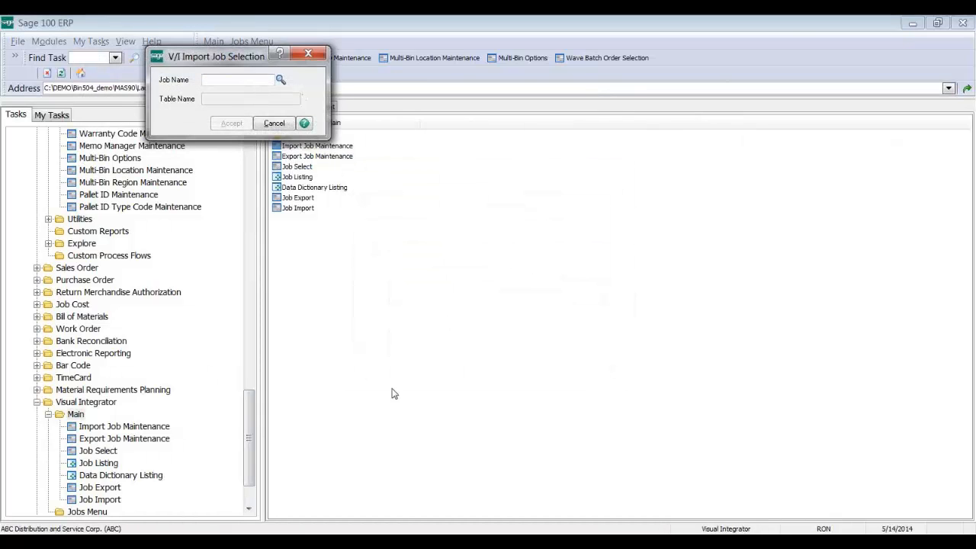
# Step: Create import job BIN for the IM404_BinLocation table
pyautogui.write('BIN')
pyautogui.press('Tab')
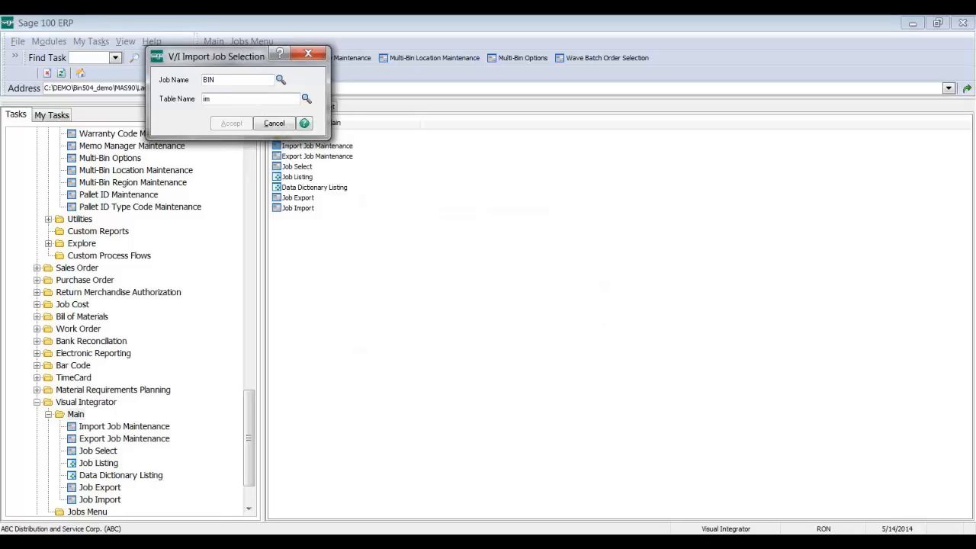
pyautogui.write('im')
pyautogui.press('F2')
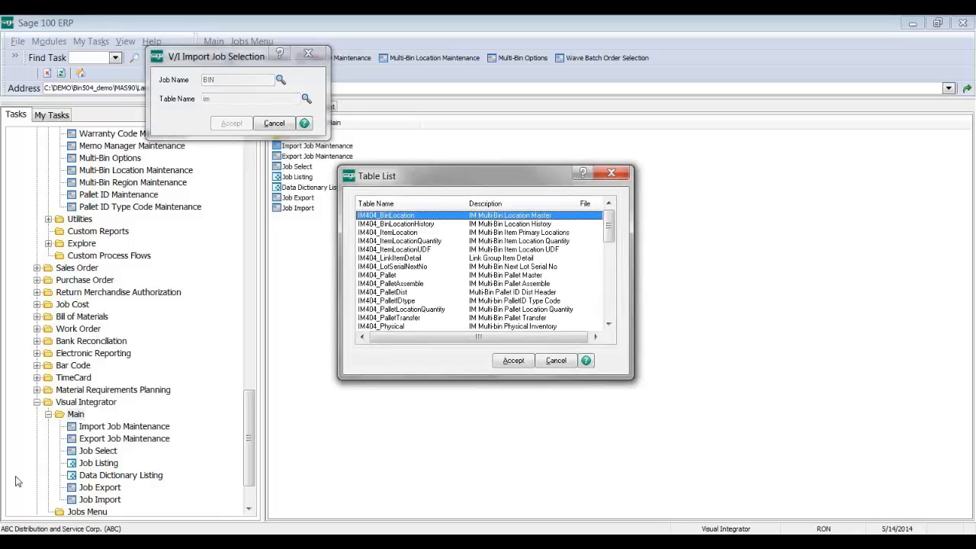
pyautogui.click(516, 362)
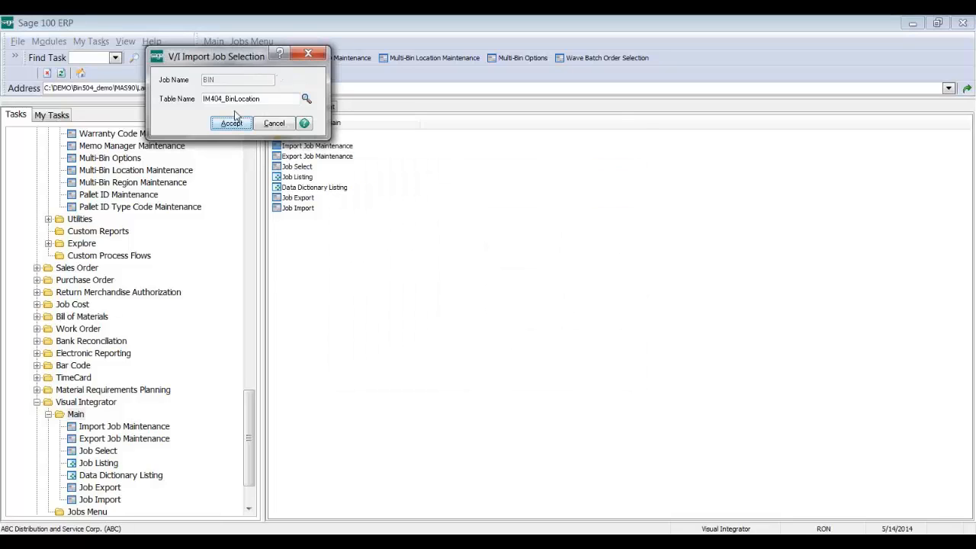
pyautogui.click(239, 128)
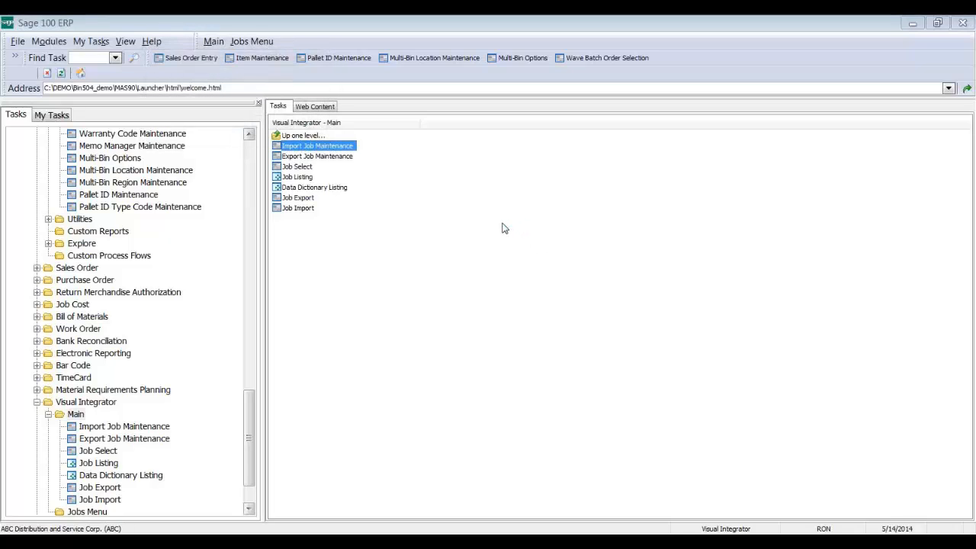
# Step: Review the BIN job's WarehouseCode and BinLocation mappings on the Data tab, then cancel and close it
pyautogui.click(449, 211)
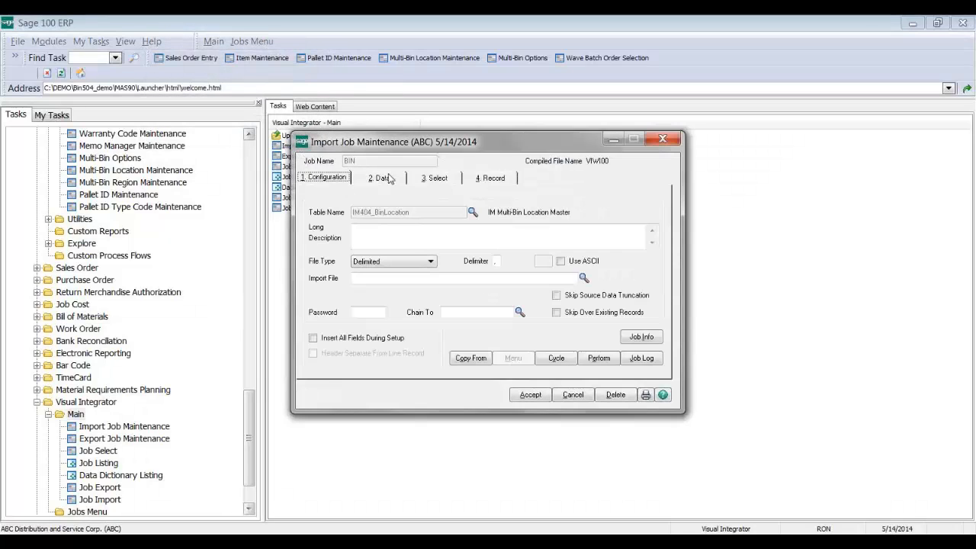
pyautogui.click(383, 178)
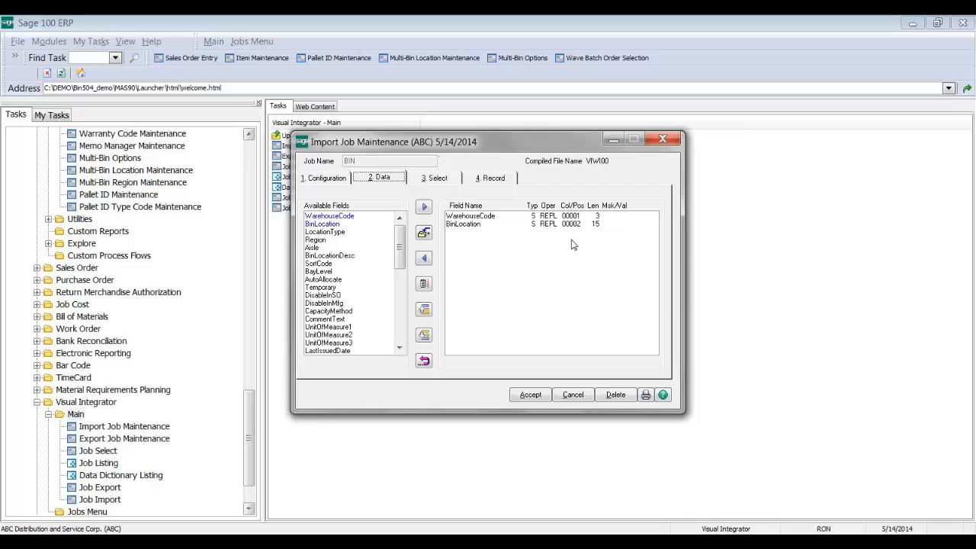
pyautogui.click(573, 395)
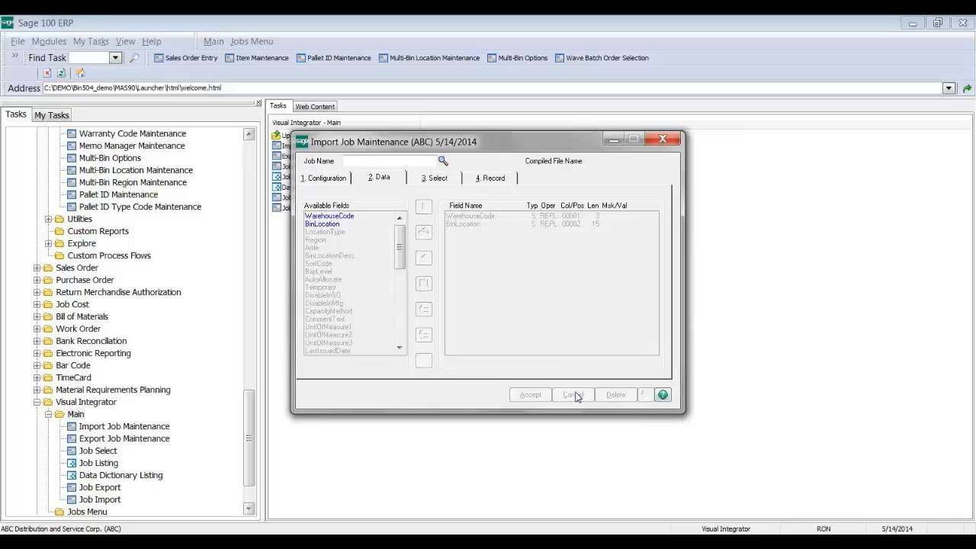
pyautogui.click(663, 140)
# Step: Delete bin location NEWLOCATION, confirming with Yes
pyautogui.moveTo(715, 494)
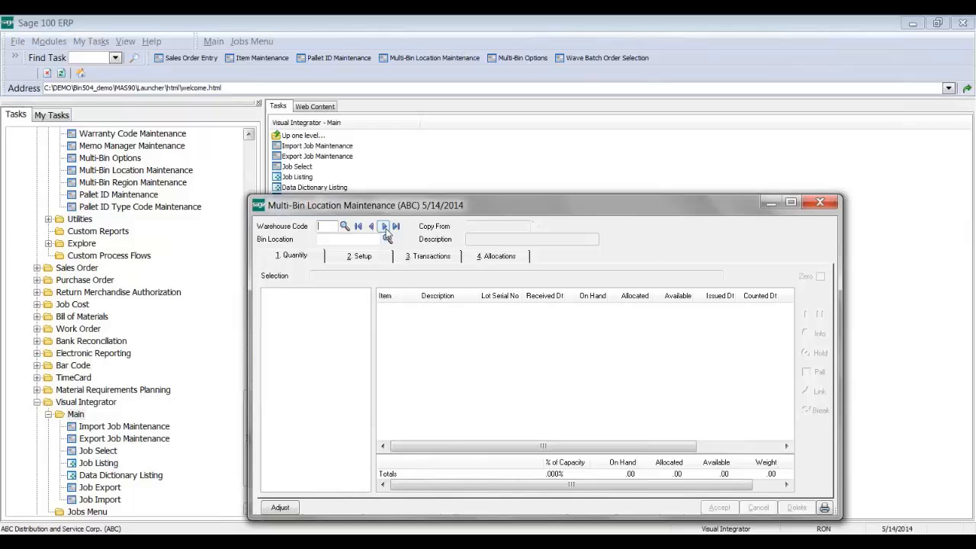
pyautogui.click(385, 226)
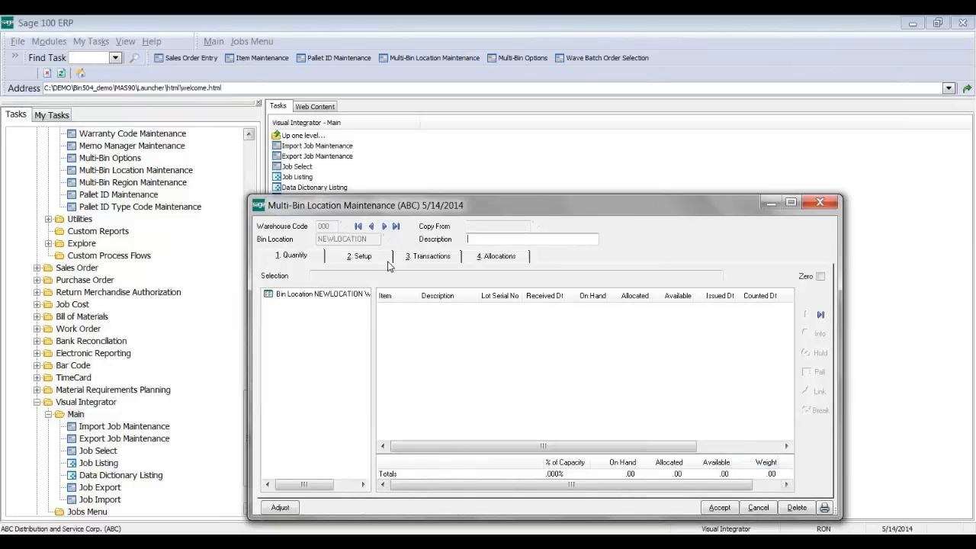
pyautogui.click(794, 507)
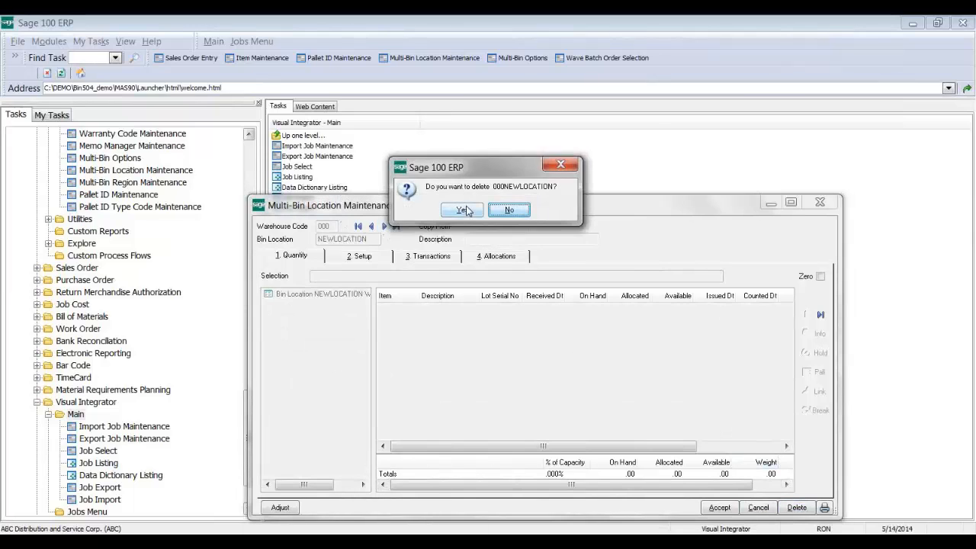
pyautogui.click(466, 209)
# Step: Step to bin 0000193 and display its Setup details
pyautogui.click(384, 226)
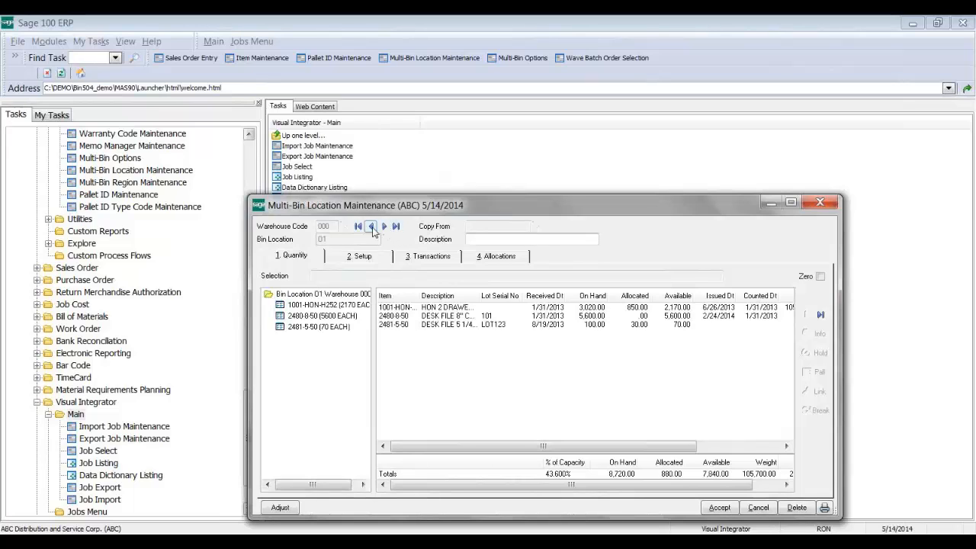
pyautogui.click(358, 226)
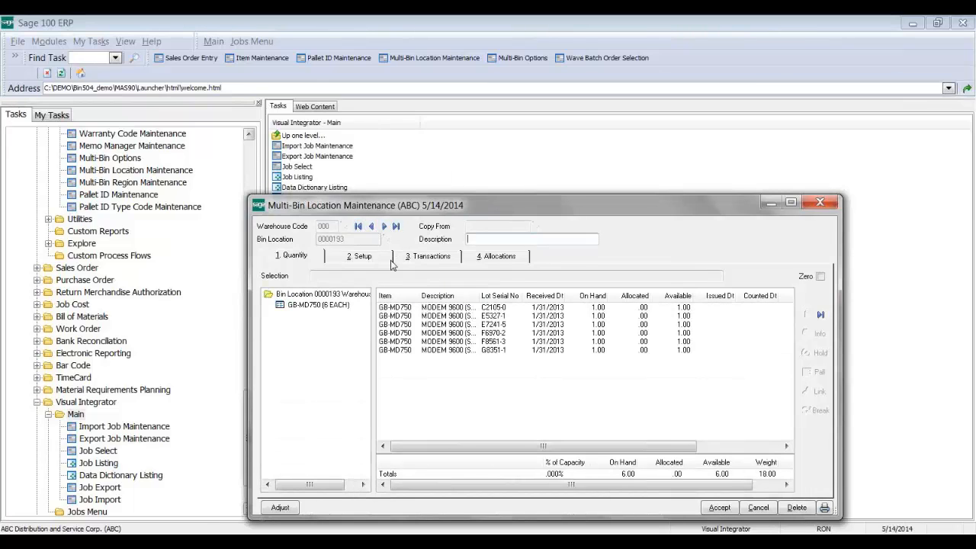
pyautogui.click(364, 256)
pyautogui.moveTo(394, 204); pyautogui.dragTo(359, 91)
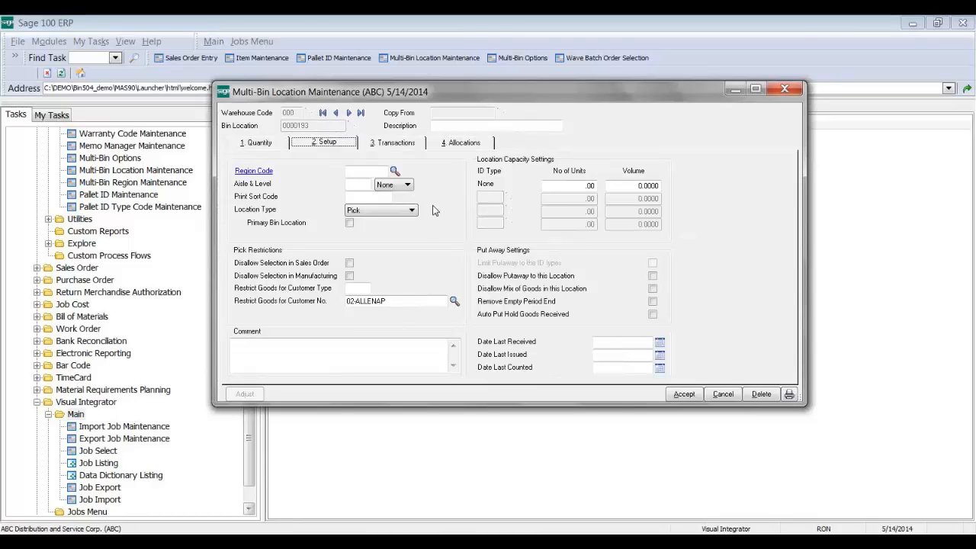
# Step: Review the Location Type options (Pick, Overflow, Staging, Floor, Other) for bin 0000193, keeping Pick
pyautogui.click(400, 213)
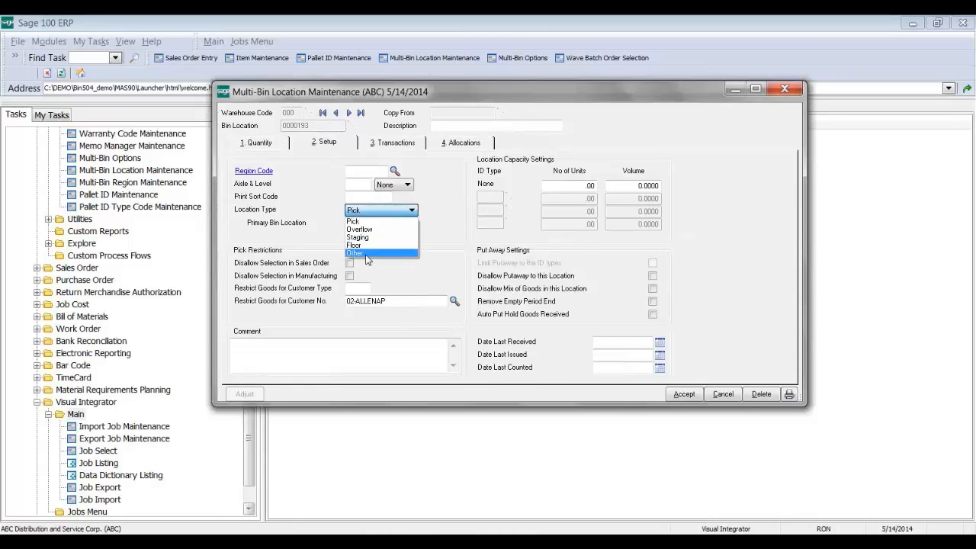
pyautogui.click(381, 215)
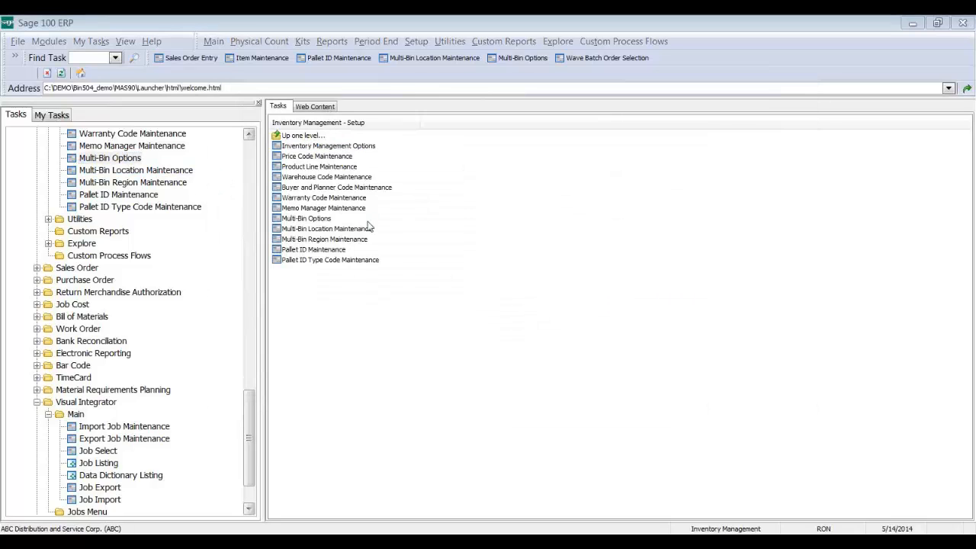
# Step: Cancel out of Multi-Bin Options, then bring the GB-MD750 item and bin 0000193 windows forward
pyautogui.click(482, 225)
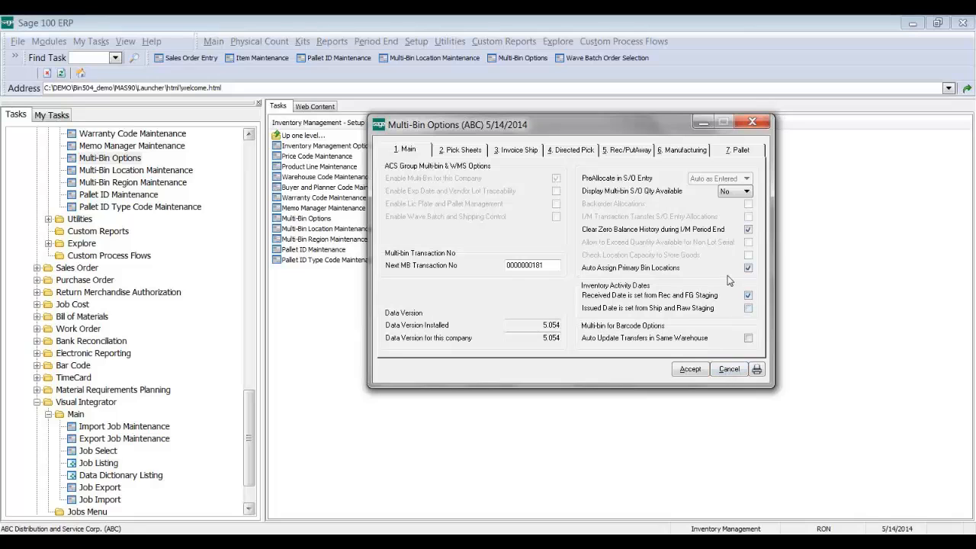
pyautogui.click(729, 369)
pyautogui.moveTo(610, 533)
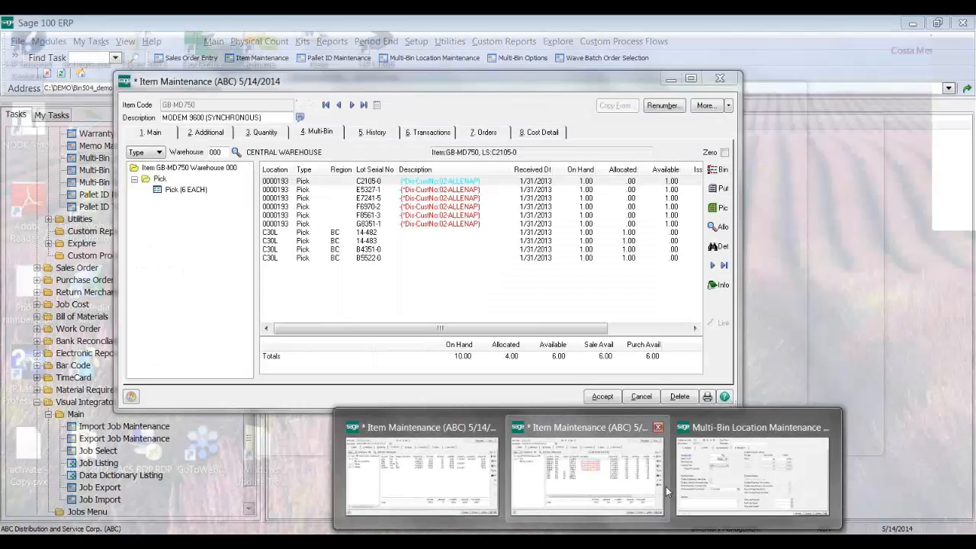
pyautogui.click(665, 487)
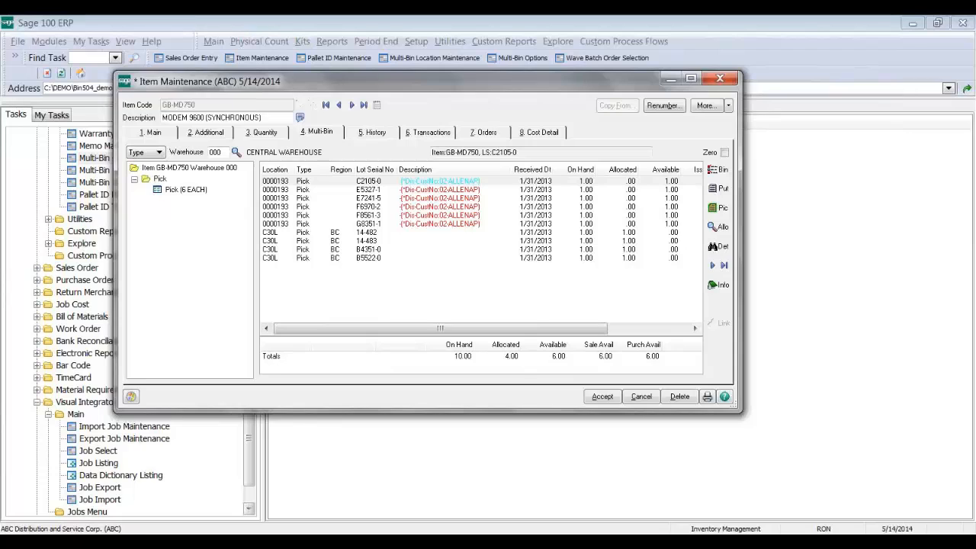
pyautogui.moveTo(481, 463)
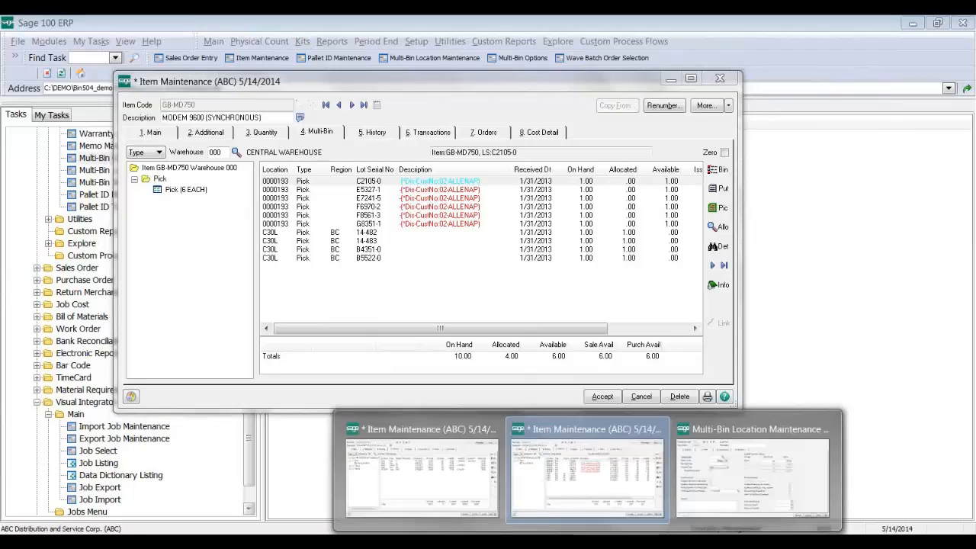
pyautogui.click(694, 457)
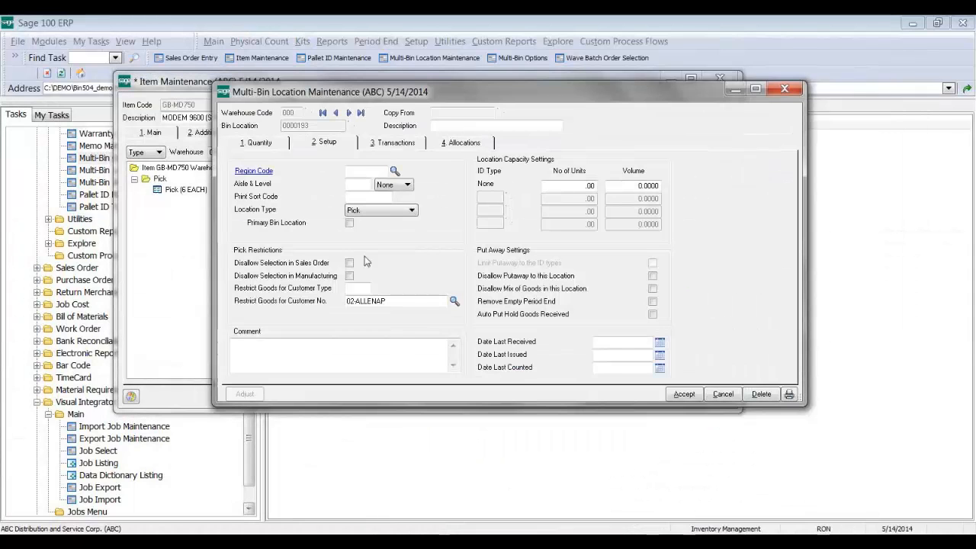
# Step: Tick Primary Bin Location for bin 0000193, then cancel the make-items-primary prompt, leaving it unchecked
pyautogui.click(274, 223)
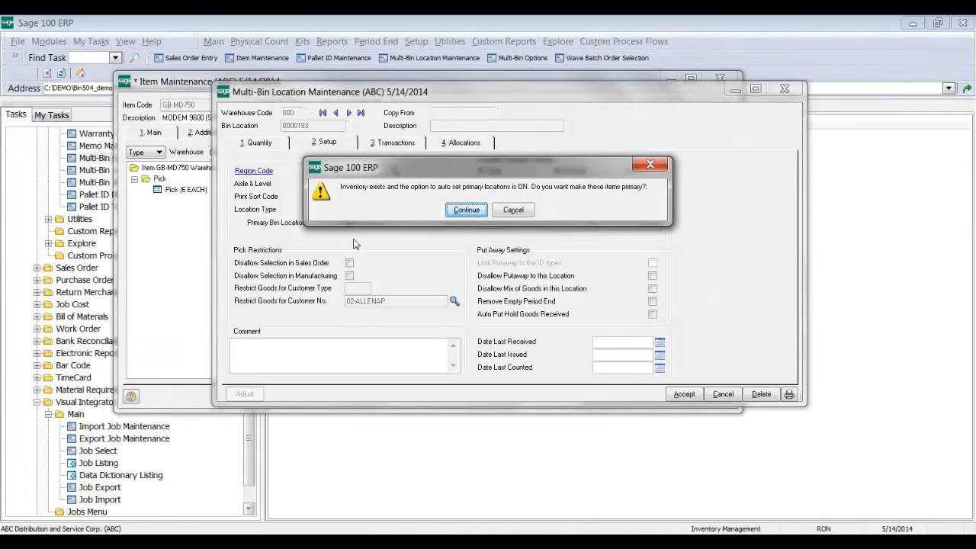
pyautogui.moveTo(416, 170); pyautogui.dragTo(324, 295)
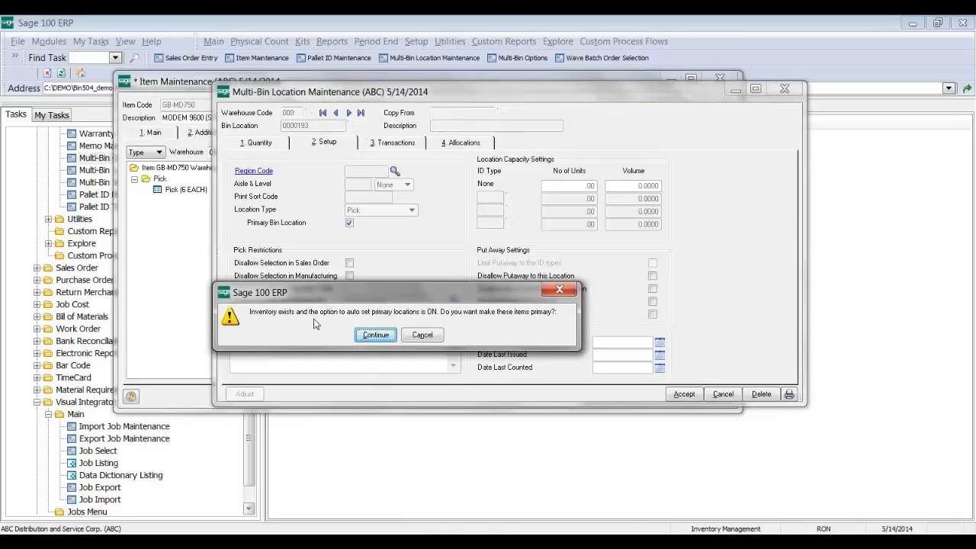
pyautogui.click(423, 336)
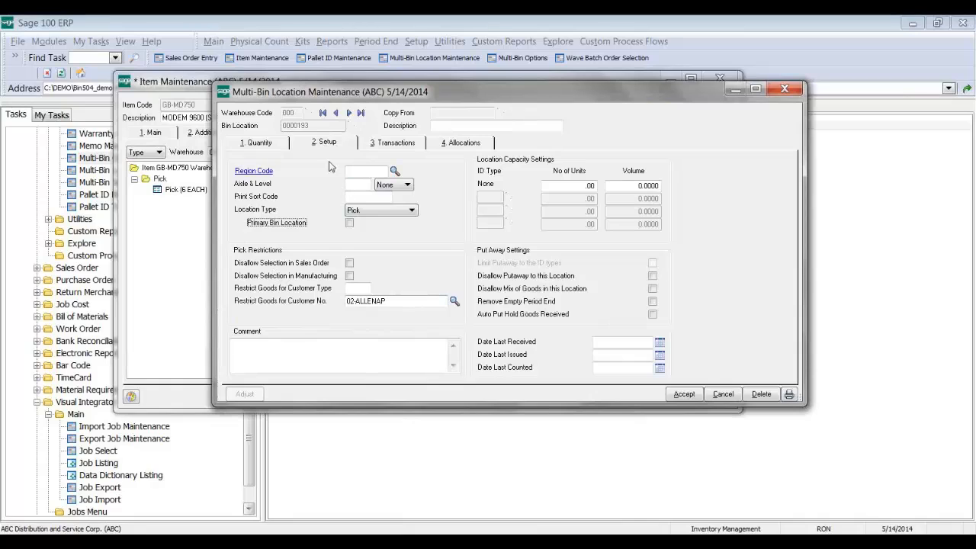
pyautogui.click(268, 145)
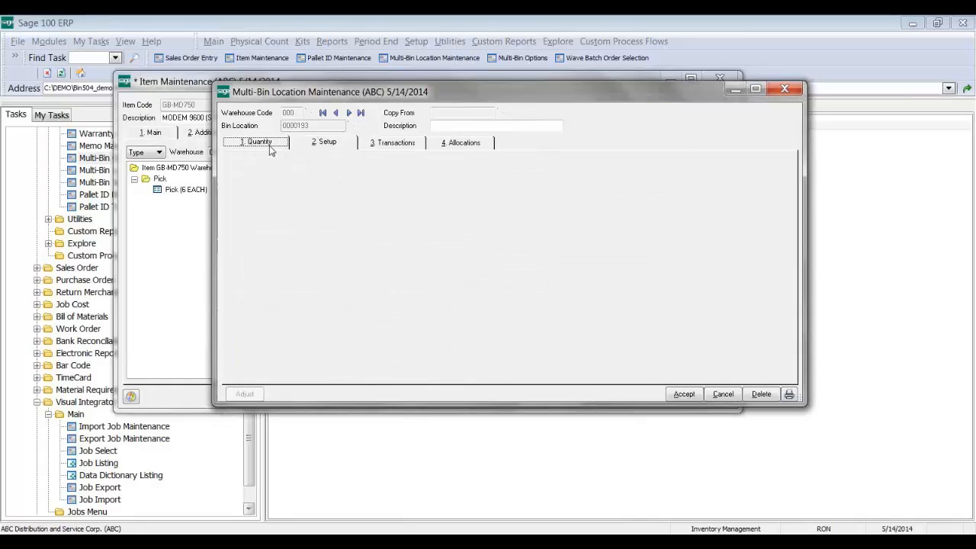
pyautogui.click(328, 143)
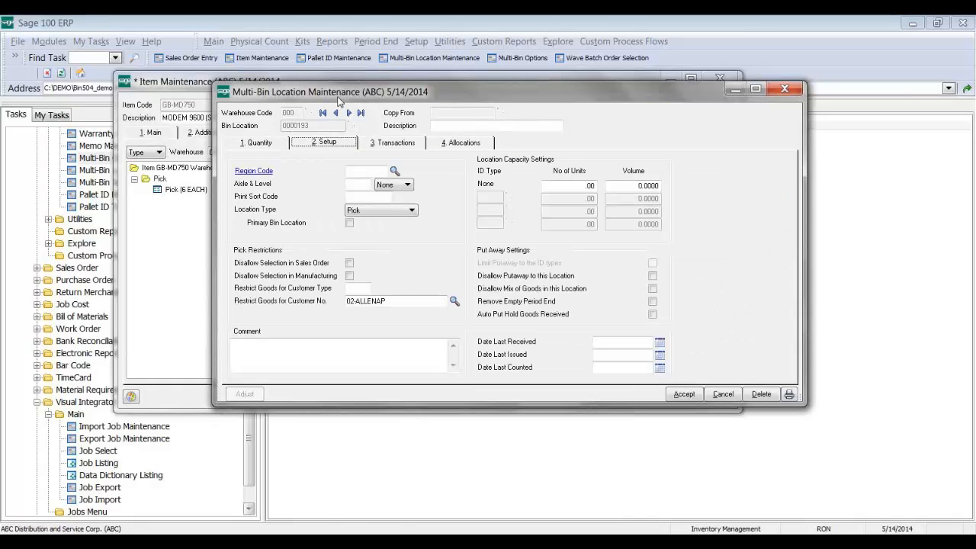
pyautogui.moveTo(336, 98); pyautogui.dragTo(378, 287)
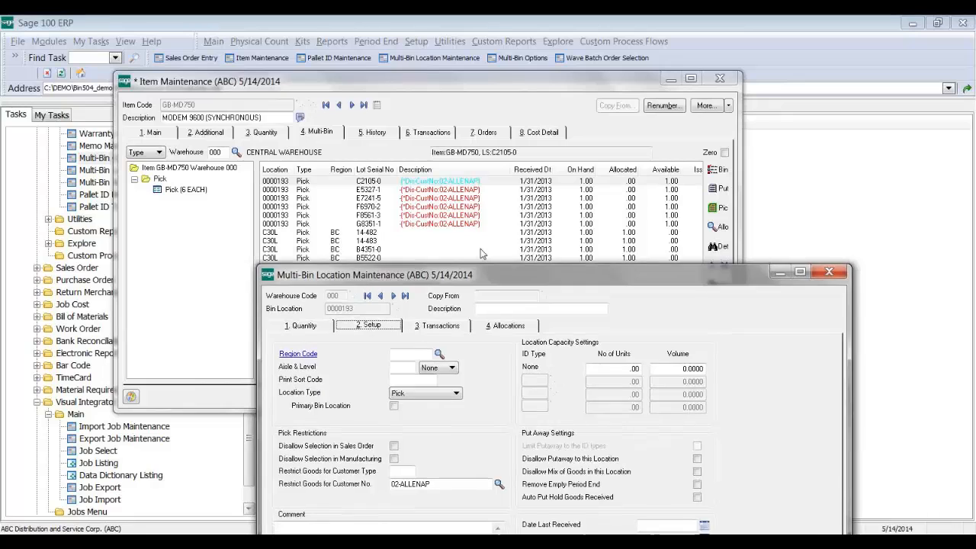
pyautogui.moveTo(479, 278); pyautogui.dragTo(485, 199)
pyautogui.click(436, 412)
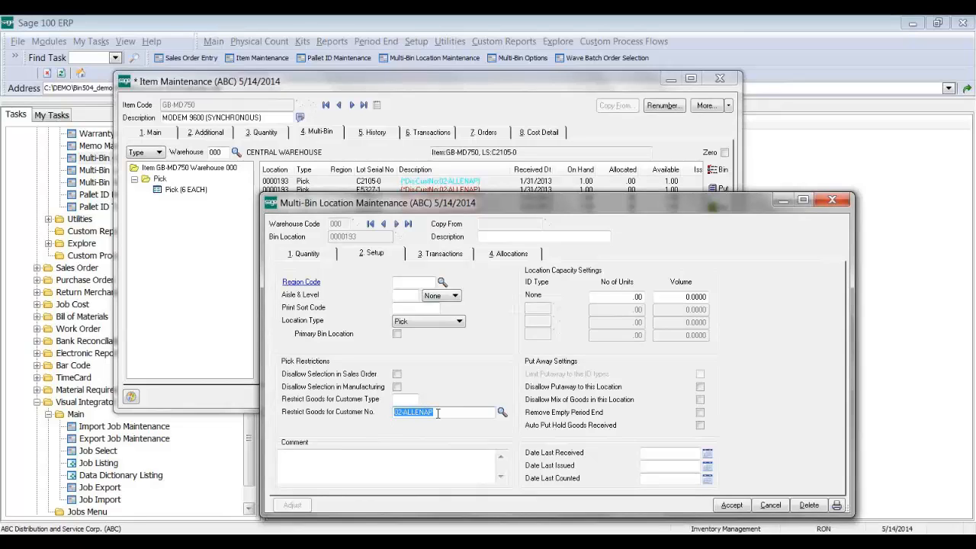
pyautogui.click(404, 400)
# Step: Abandon bin 0000193, load bin QUALITY in warehouse 000, and disallow its selection in manufacturing
pyautogui.click(769, 505)
pyautogui.write('000')
pyautogui.press('Tab')
pyautogui.write('QU')
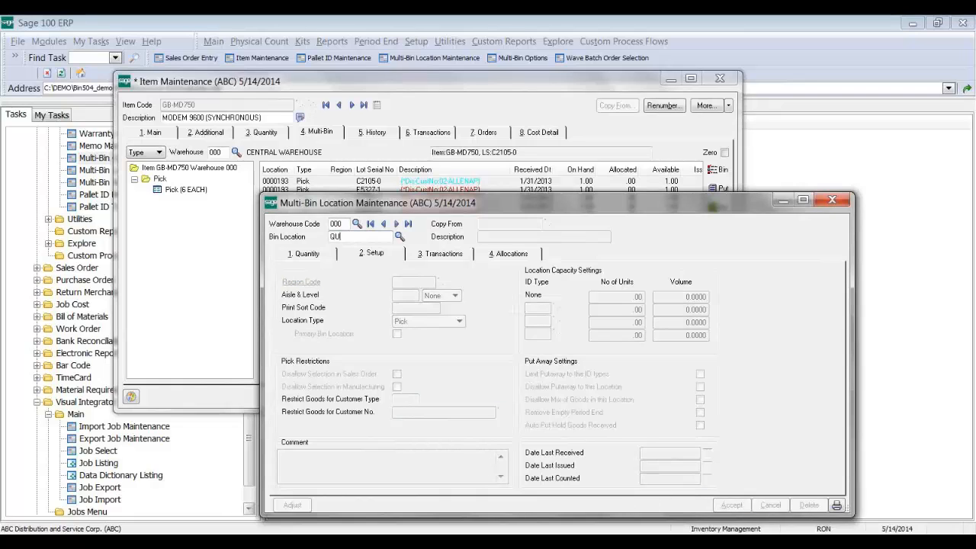
pyautogui.press('Tab')
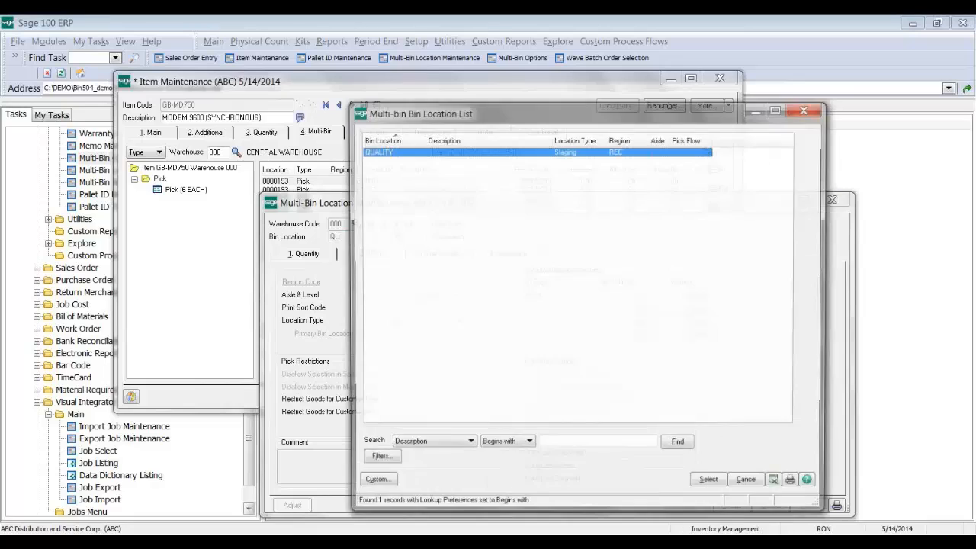
pyautogui.press('Return')
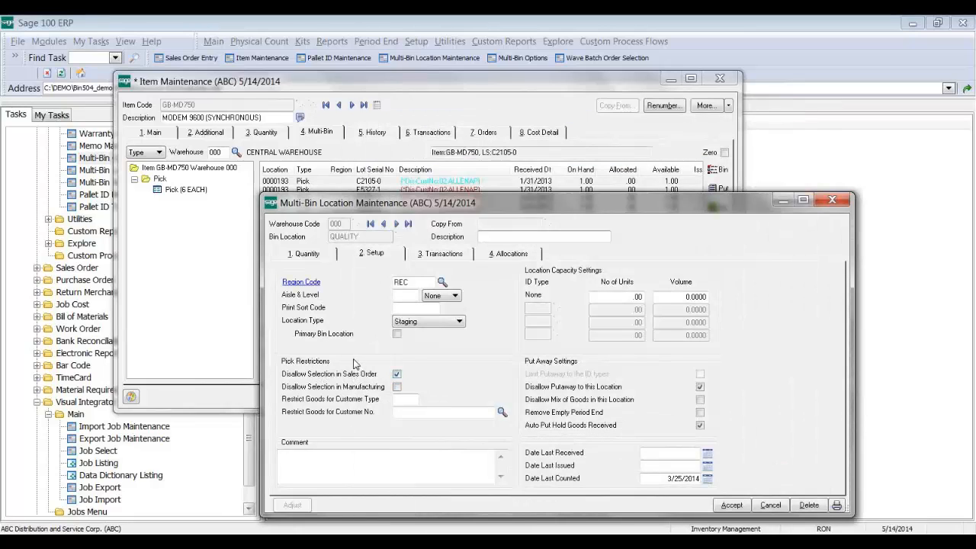
pyautogui.click(359, 388)
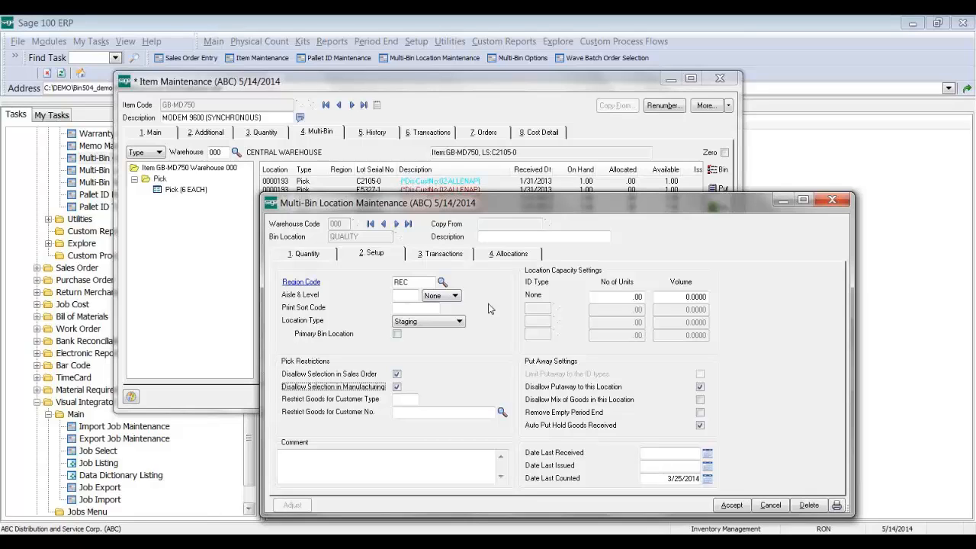
pyautogui.moveTo(459, 542)
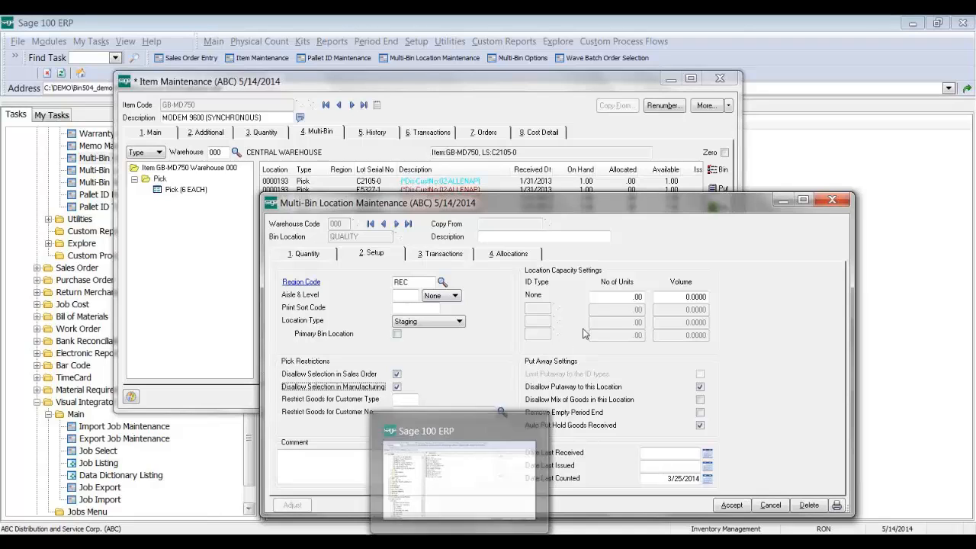
# Step: Review QUALITY's volume and REC region code, then close its bin windows without saving
pyautogui.moveTo(598, 200); pyautogui.dragTo(599, 169)
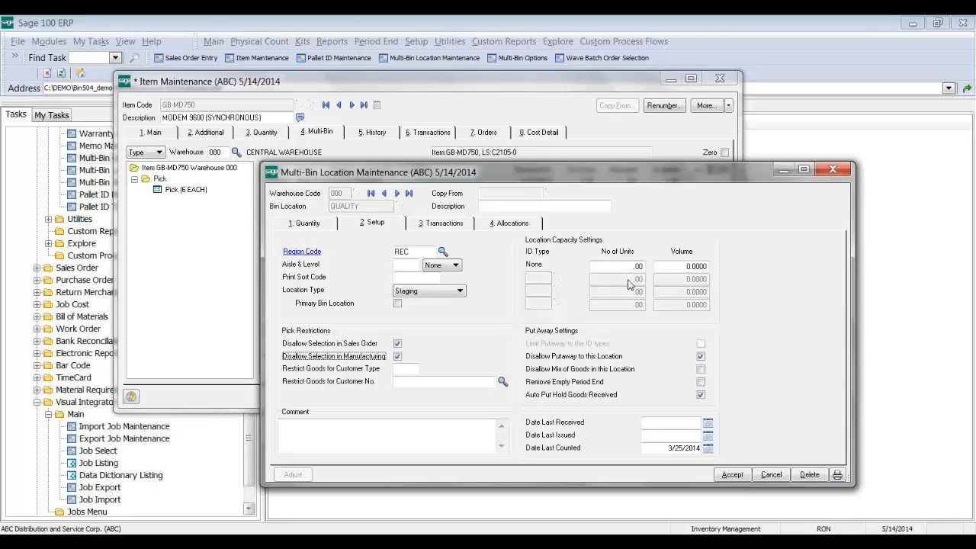
pyautogui.click(695, 266)
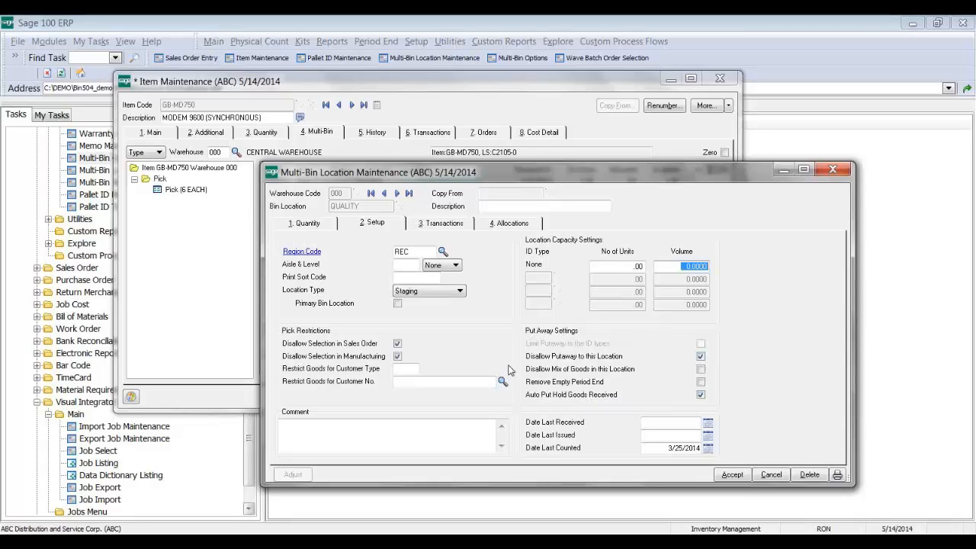
pyautogui.click(417, 252)
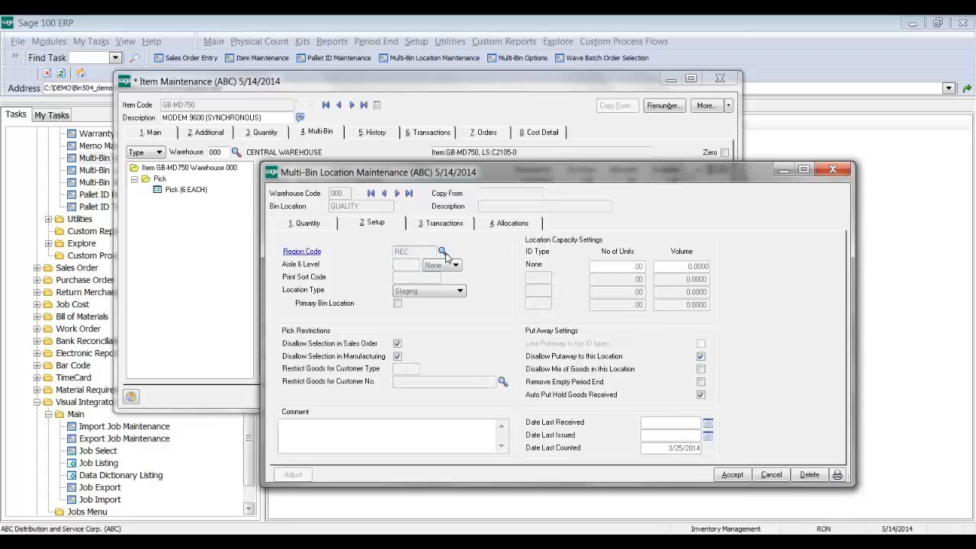
pyautogui.click(442, 251)
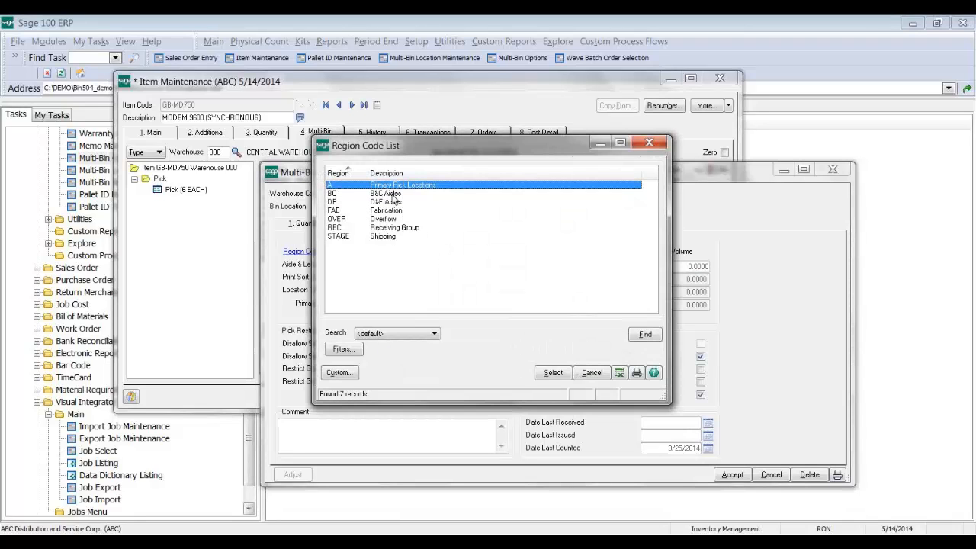
pyautogui.click(591, 372)
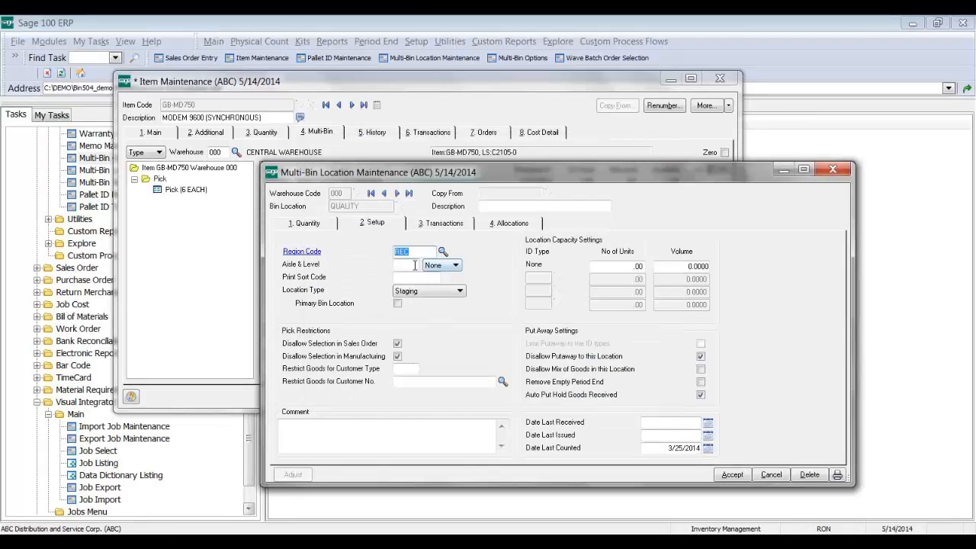
pyautogui.click(411, 265)
pyautogui.click(770, 474)
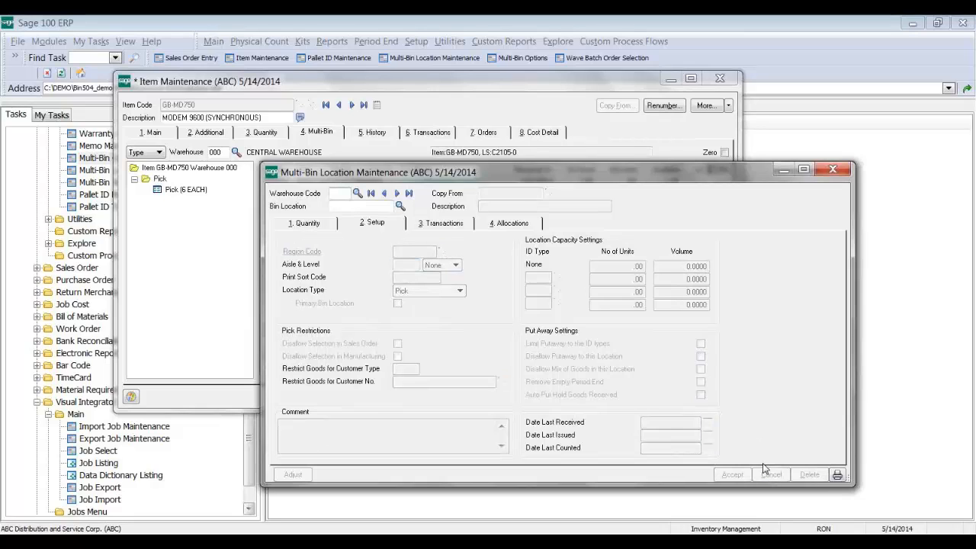
pyautogui.click(832, 170)
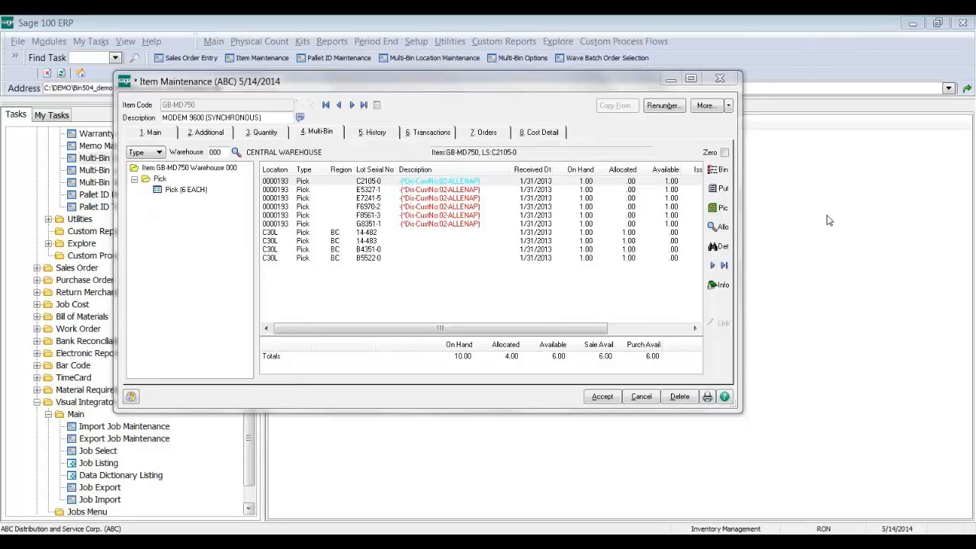
pyautogui.click(481, 207)
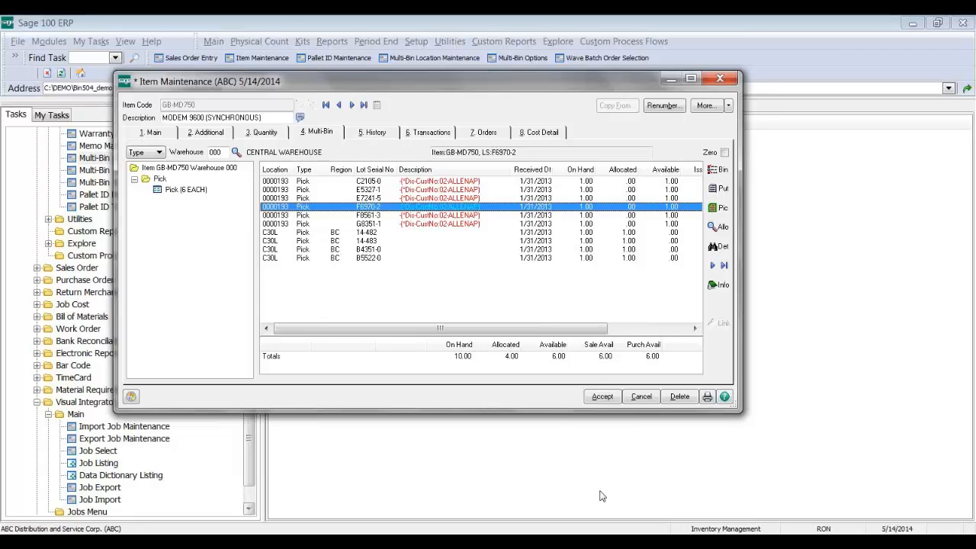
pyautogui.click(589, 542)
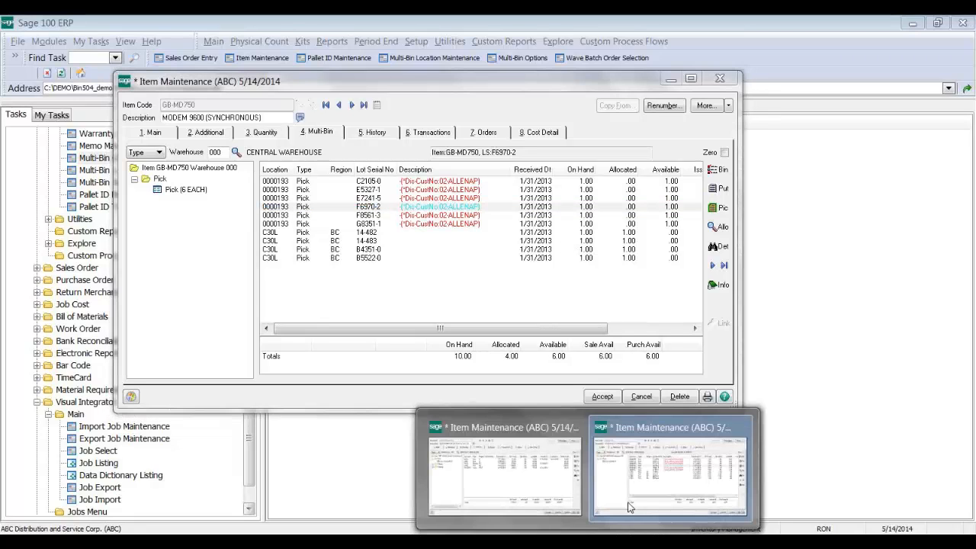
# Step: Switch between the 1001-HON-H254LK and GB-MD750 item windows, then close GB-MD750
pyautogui.click(669, 469)
pyautogui.click(548, 488)
pyautogui.click(588, 542)
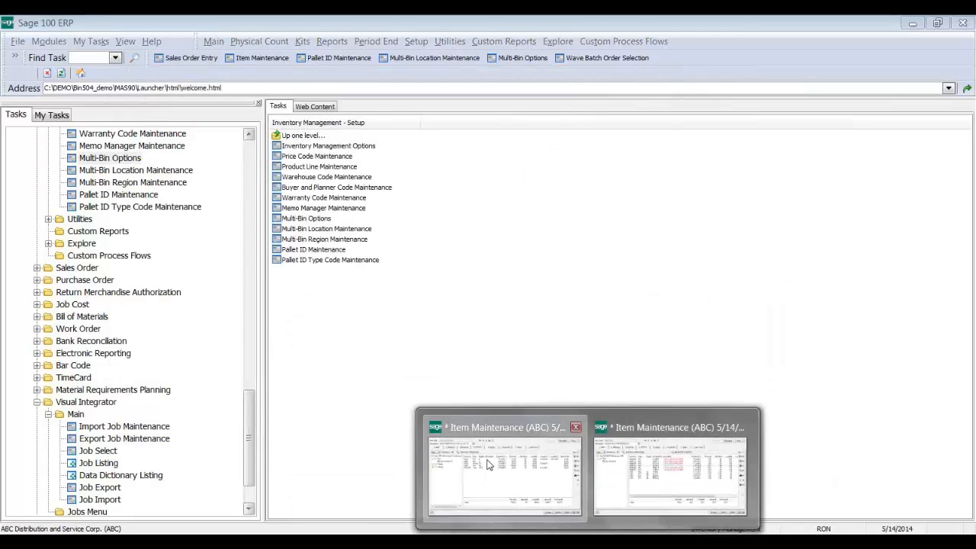
pyautogui.click(506, 459)
pyautogui.click(589, 542)
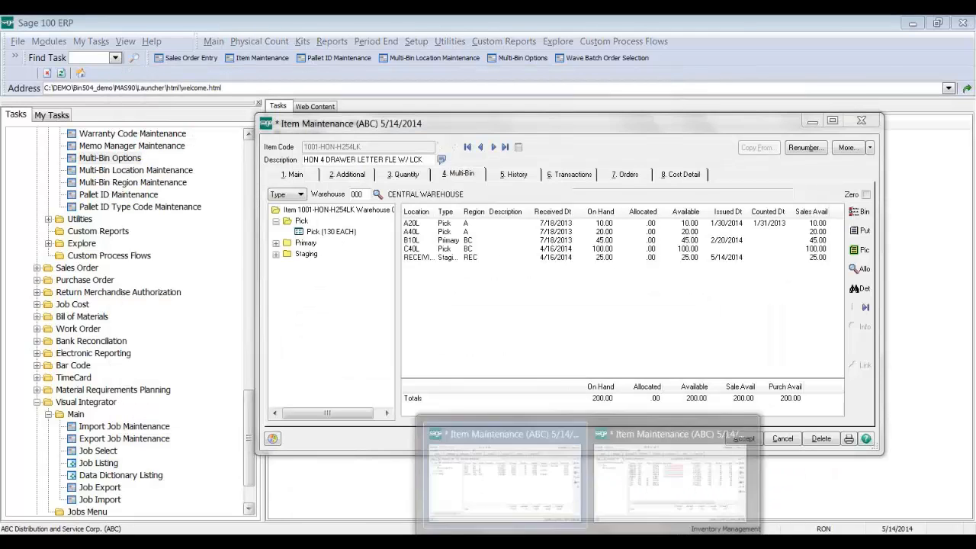
pyautogui.click(504, 465)
pyautogui.click(720, 79)
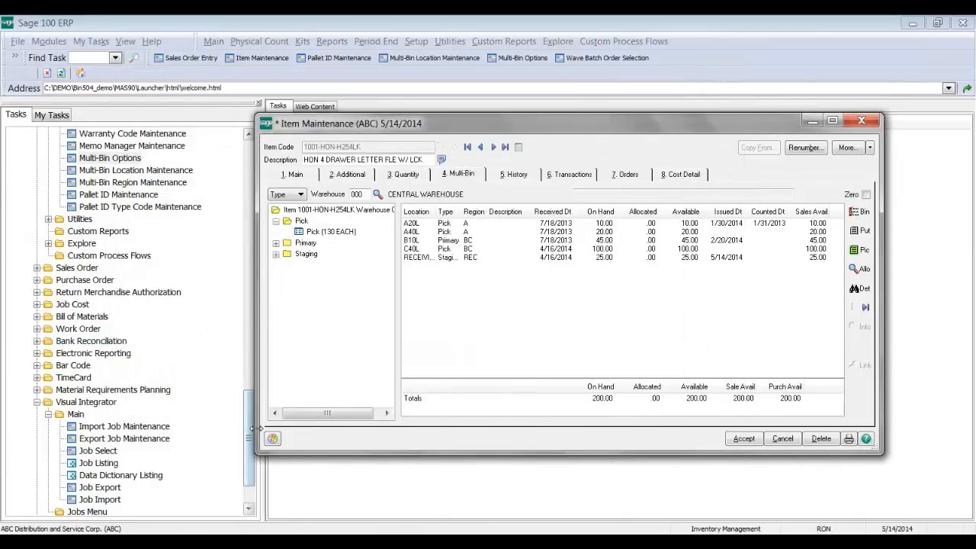
pyautogui.moveTo(248, 435); pyautogui.dragTo(247, 381)
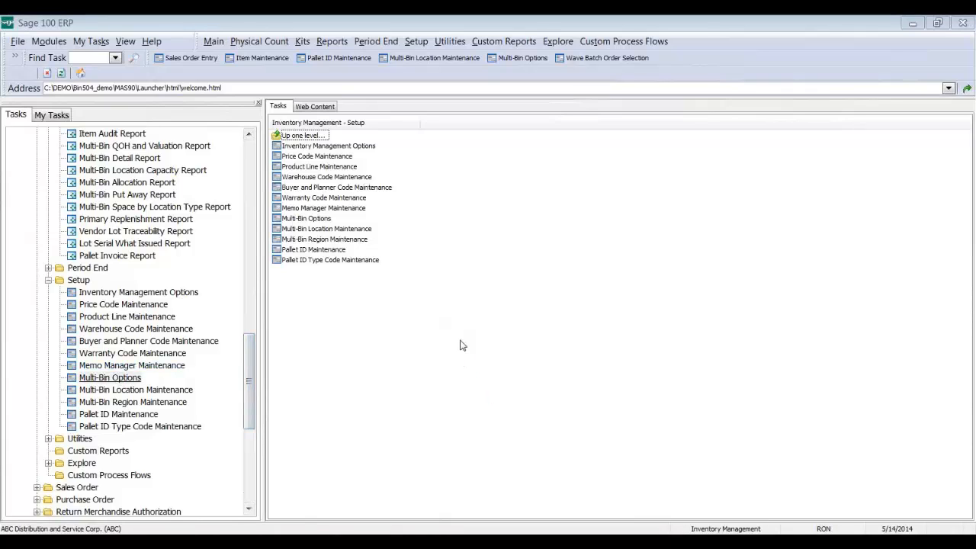
# Step: Dismiss the message box and view the 5. Rec/PutAway receipt settings
pyautogui.press('Return')
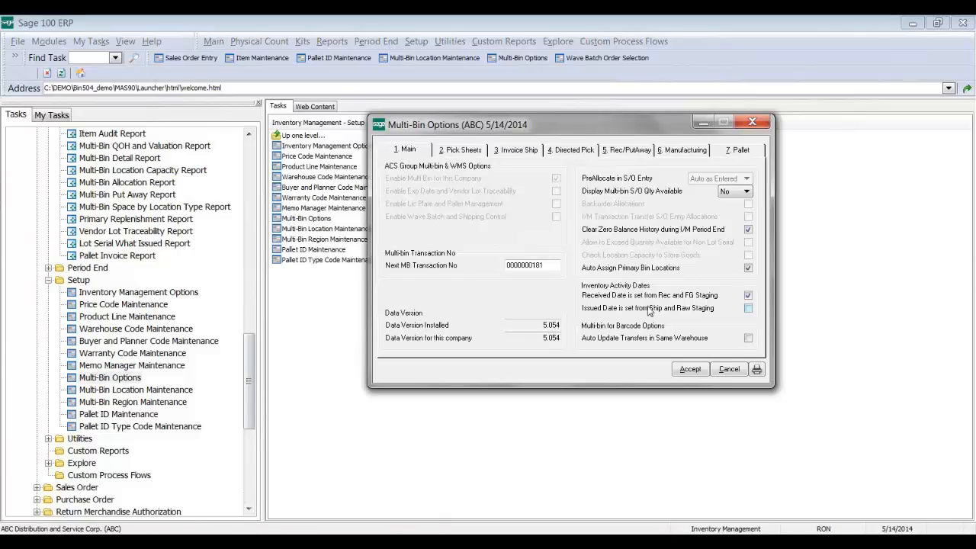
pyautogui.click(628, 151)
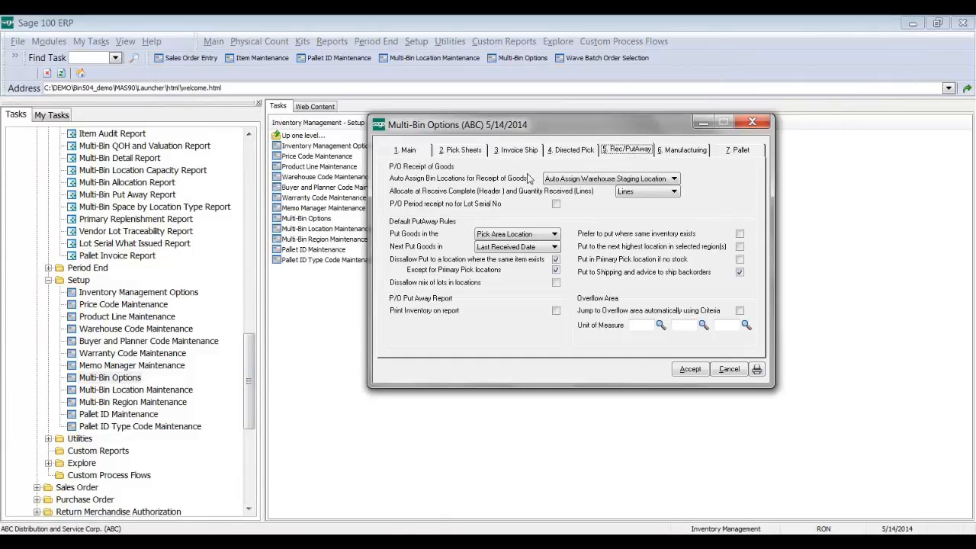
pyautogui.click(584, 180)
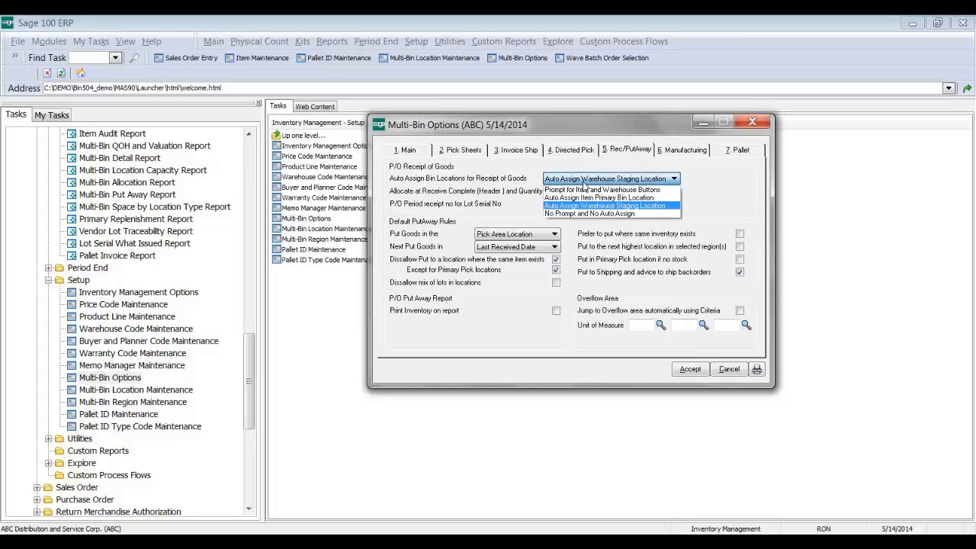
pyautogui.click(578, 213)
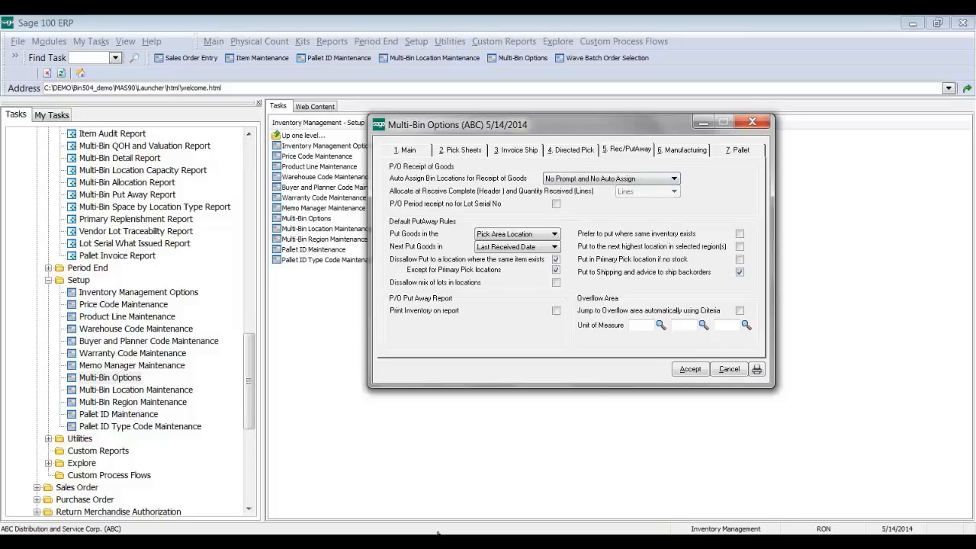
pyautogui.click(612, 178)
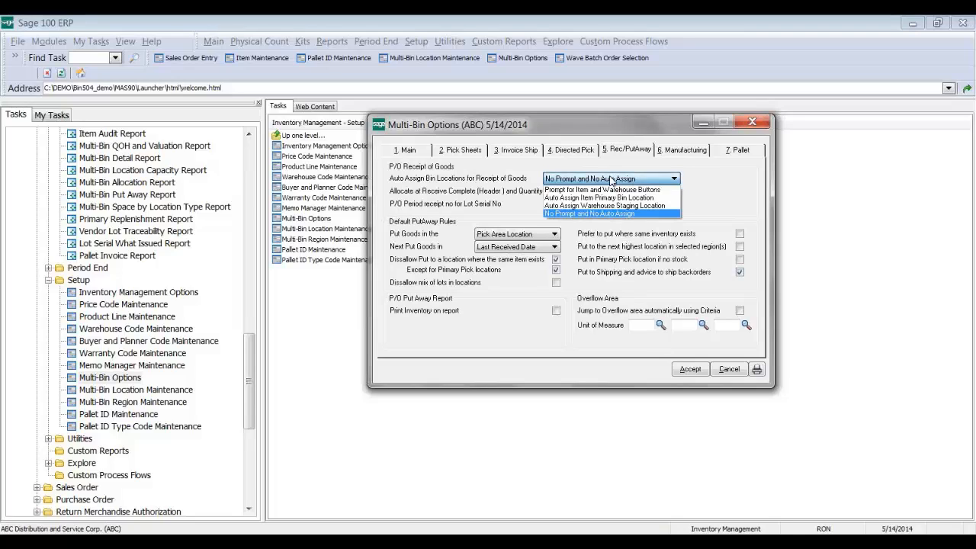
pyautogui.click(580, 205)
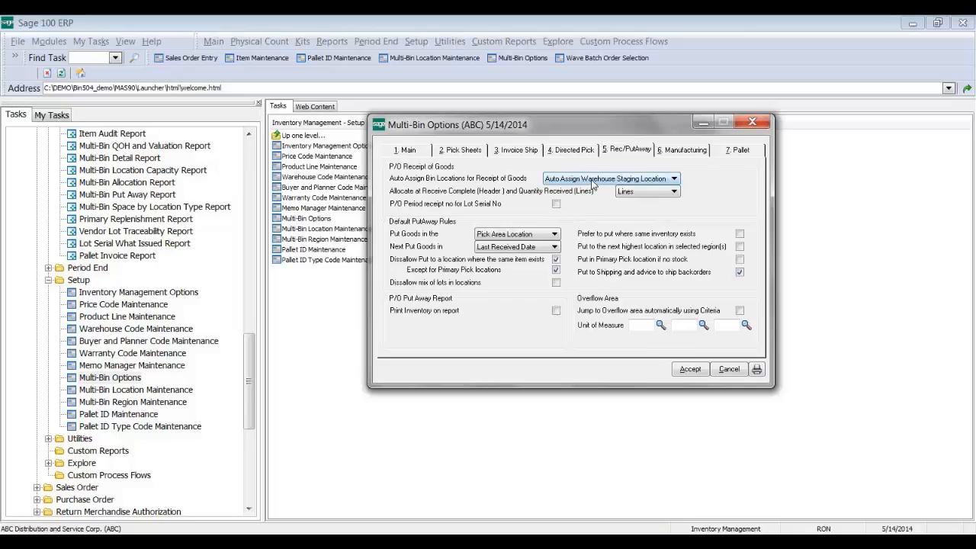
pyautogui.click(593, 180)
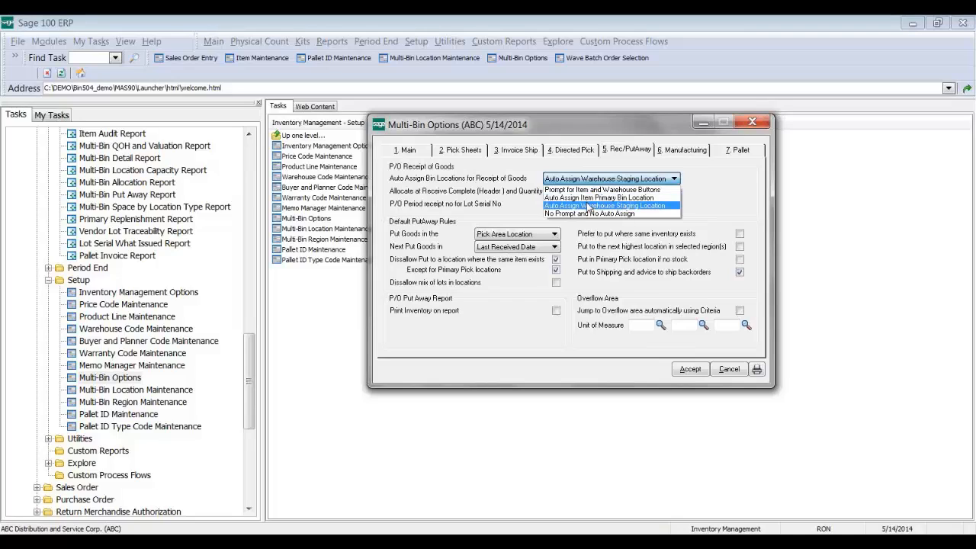
pyautogui.click(589, 206)
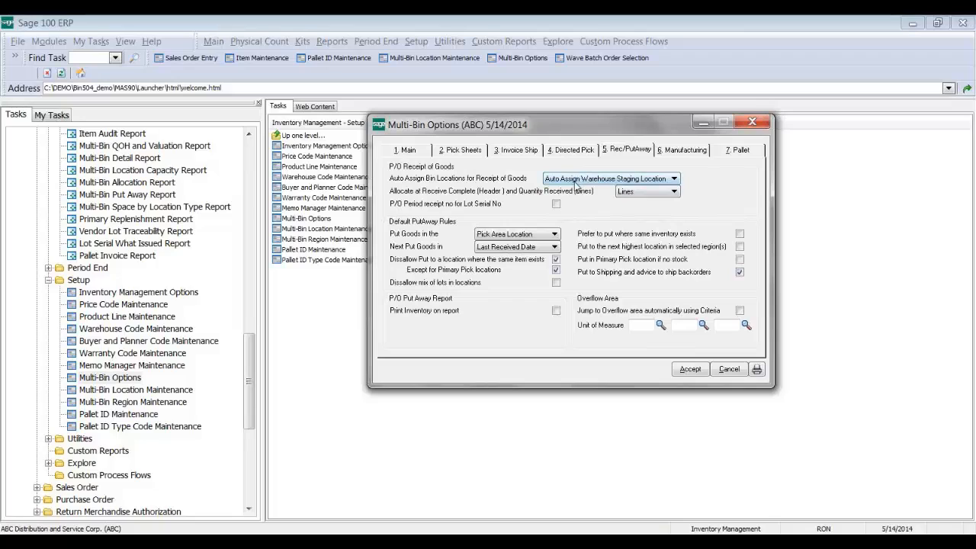
pyautogui.click(630, 193)
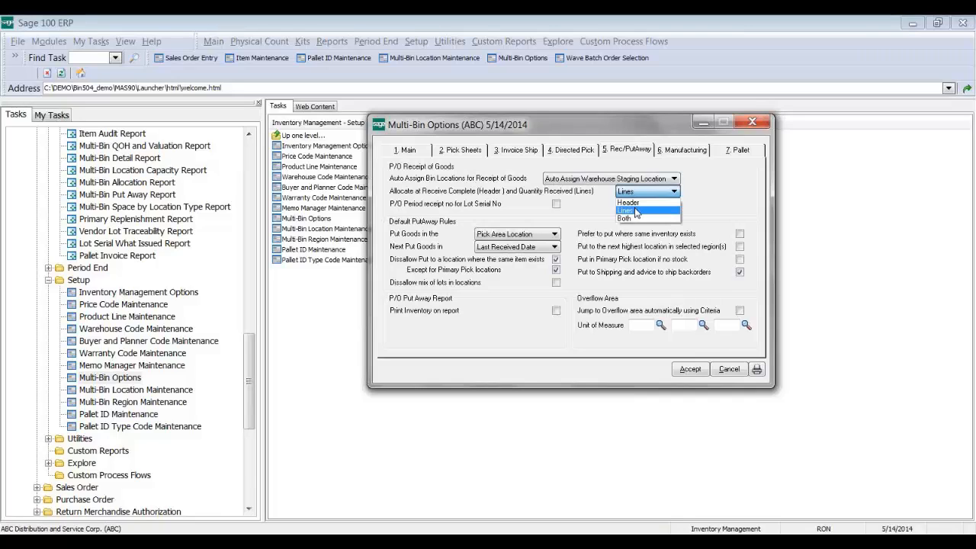
pyautogui.click(637, 210)
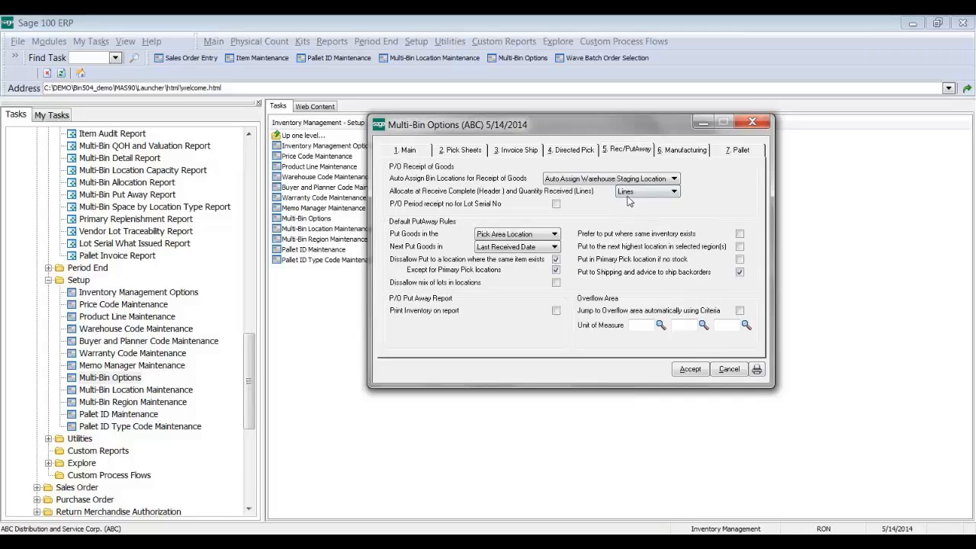
pyautogui.click(620, 193)
pyautogui.click(625, 192)
# Step: Save the Multi-Bin Options settings and launch Purchase Order Entry
pyautogui.click(687, 371)
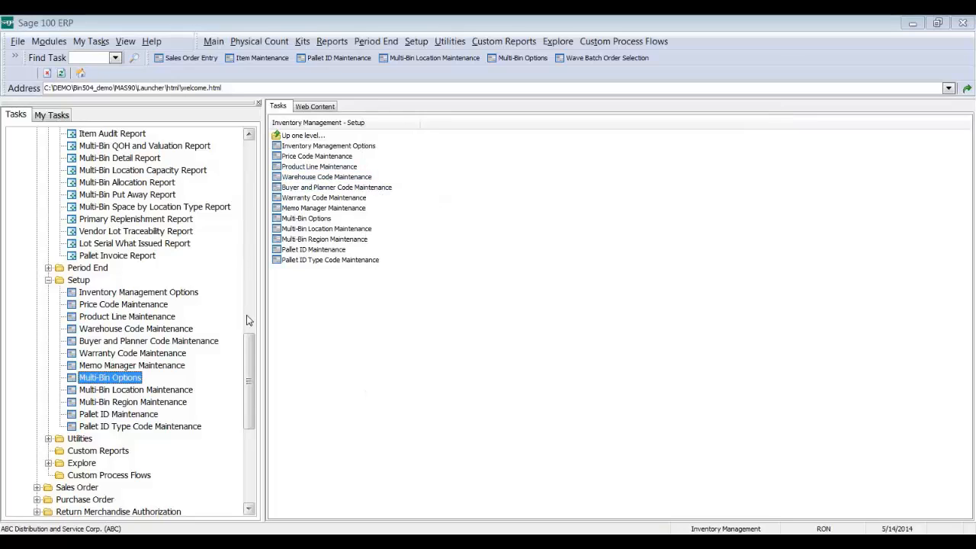
pyautogui.moveTo(249, 374); pyautogui.dragTo(247, 392)
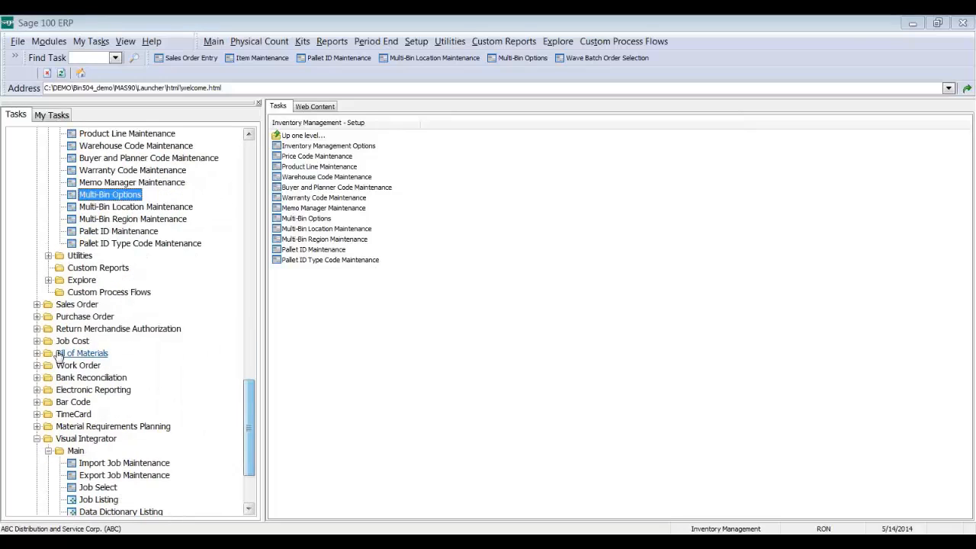
pyautogui.click(85, 317)
pyautogui.click(76, 329)
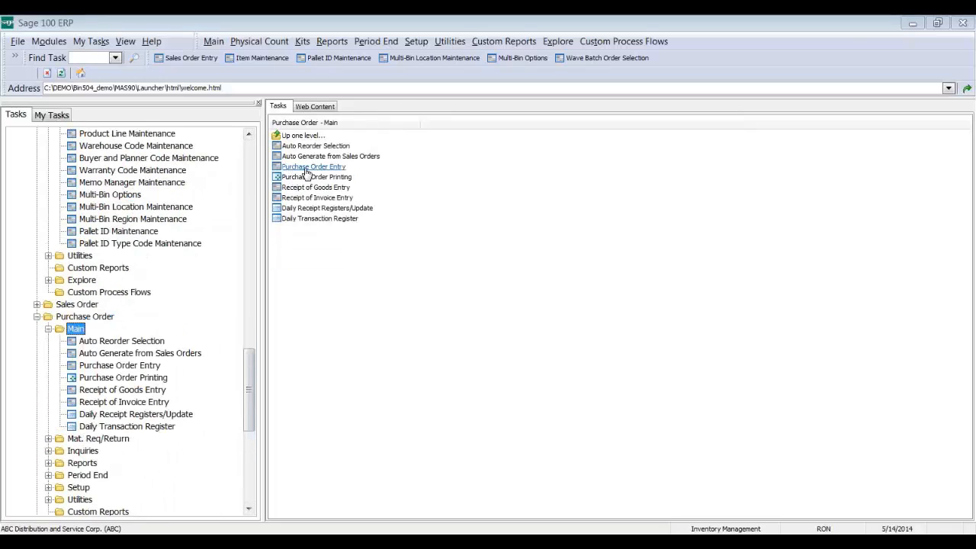
pyautogui.click(309, 167)
# Step: Start the next-numbered purchase order for Container Corporation with tax schedule NONTAX
pyautogui.click(239, 149)
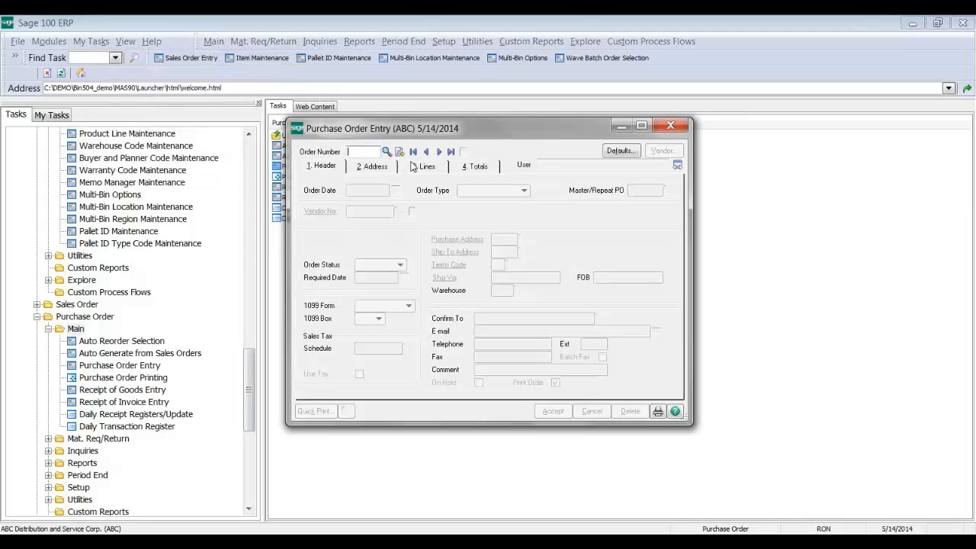
pyautogui.click(401, 154)
pyautogui.click(399, 211)
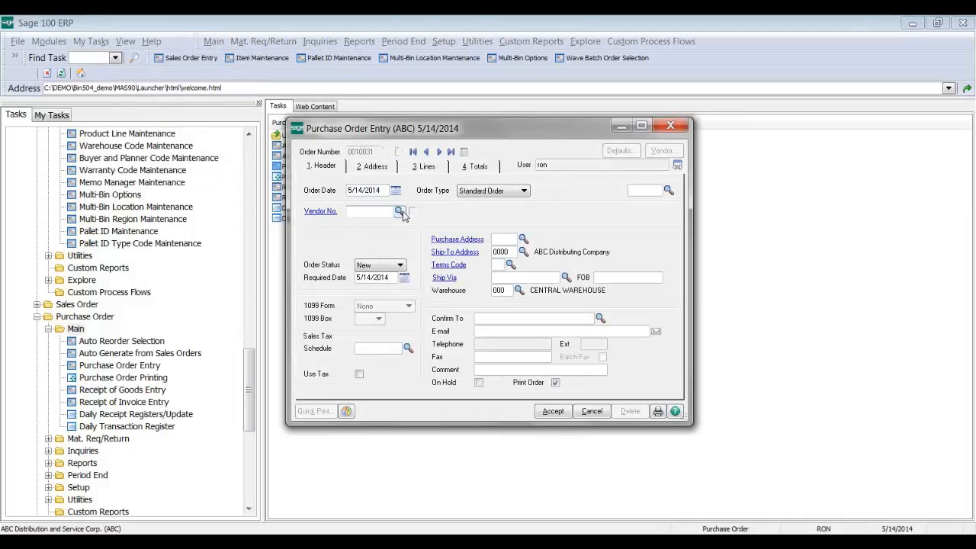
pyautogui.doubleClick(401, 218)
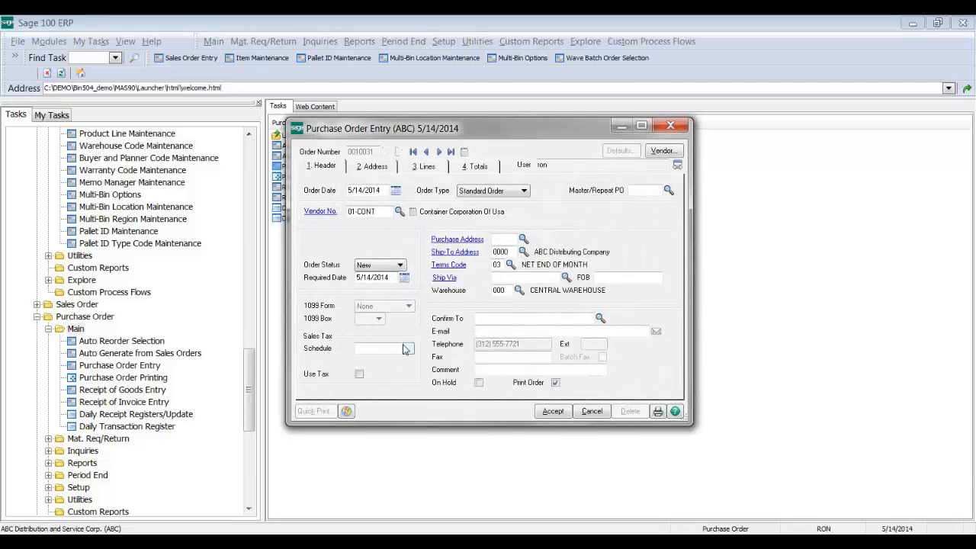
pyautogui.click(407, 348)
pyautogui.click(348, 246)
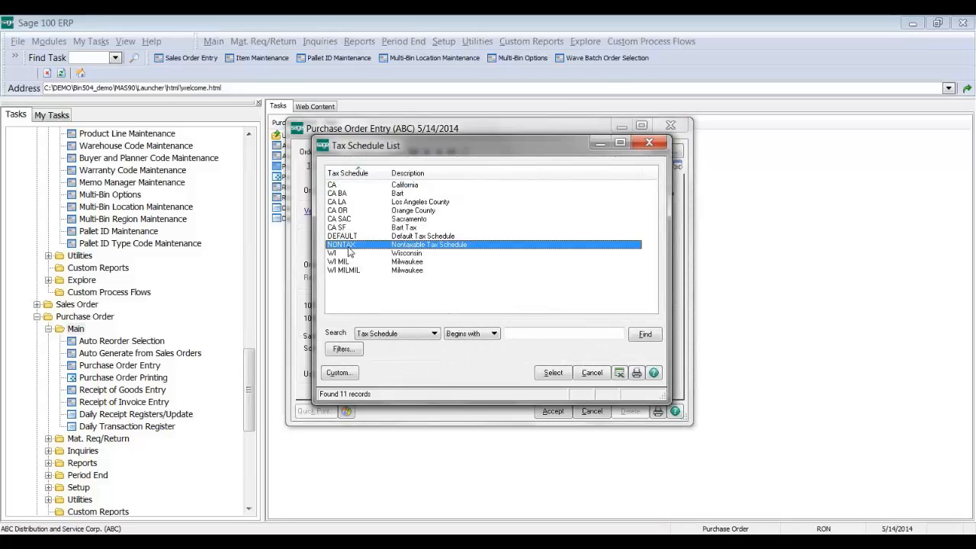
pyautogui.doubleClick(351, 248)
# Step: Add line 1: item 1001-HON-H254LK, quantity 100
pyautogui.click(423, 165)
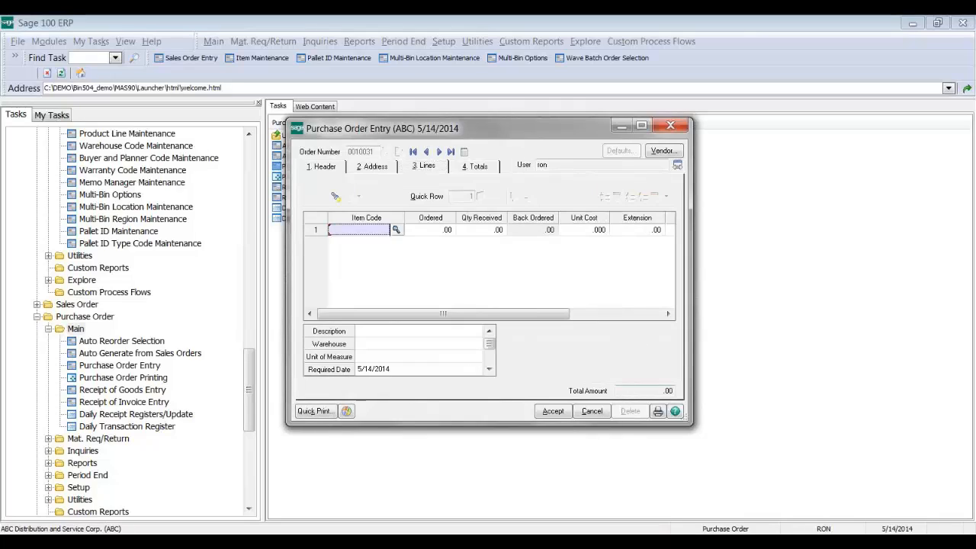
pyautogui.click(396, 229)
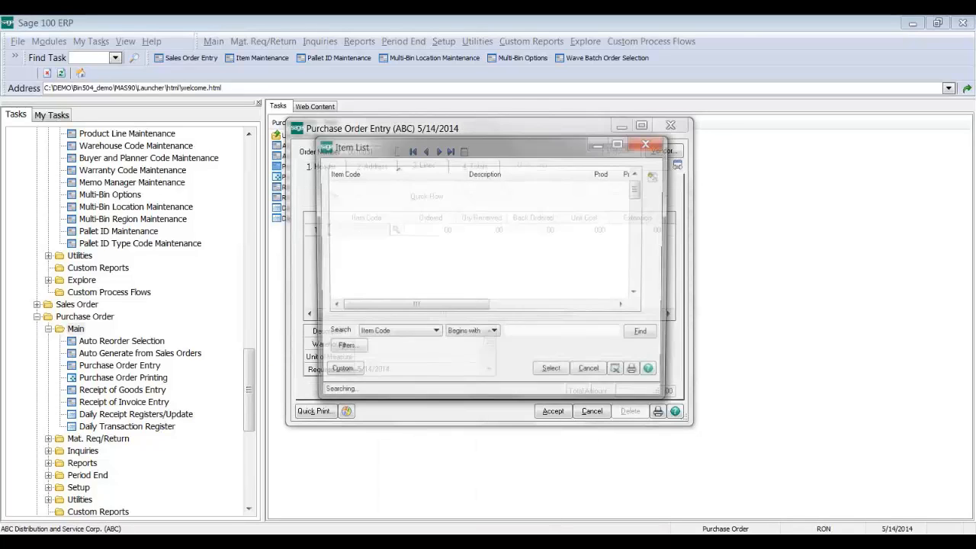
pyautogui.press('Down')
pyautogui.press('Down')
pyautogui.press('Down')
pyautogui.press('Return')
pyautogui.write('100')
pyautogui.press('Tab')
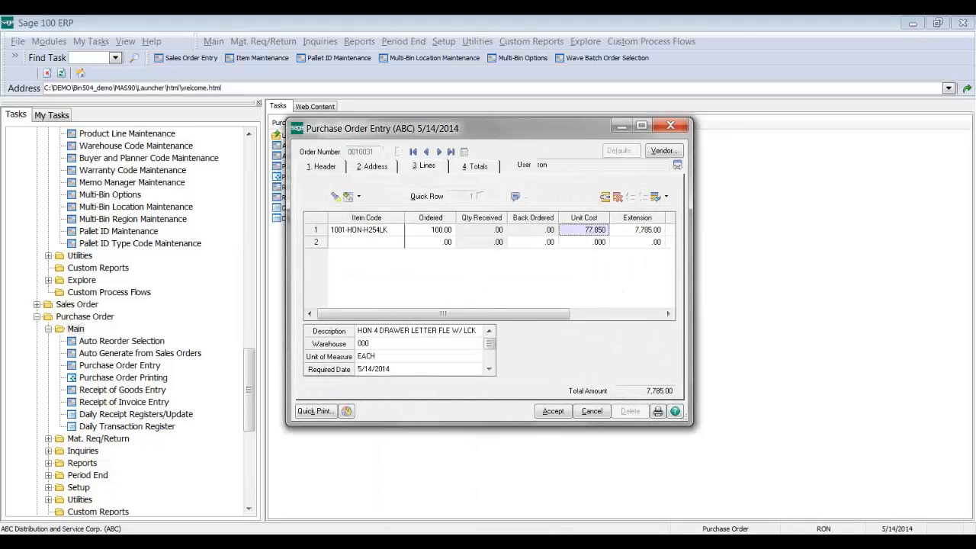
# Step: Add line 2: item 2481-5-50, quantity 100, unit of measure EACH
pyautogui.click(391, 244)
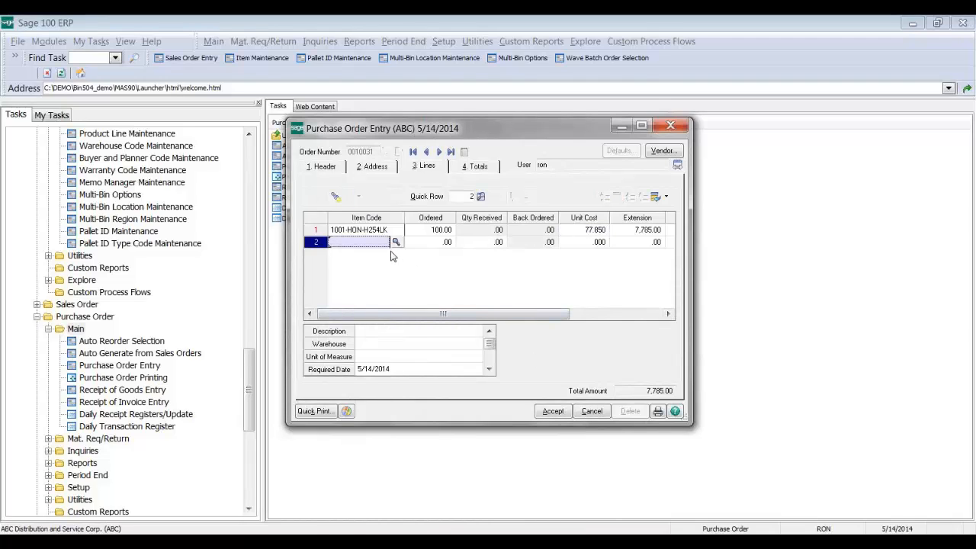
pyautogui.write('2481')
pyautogui.press('Tab')
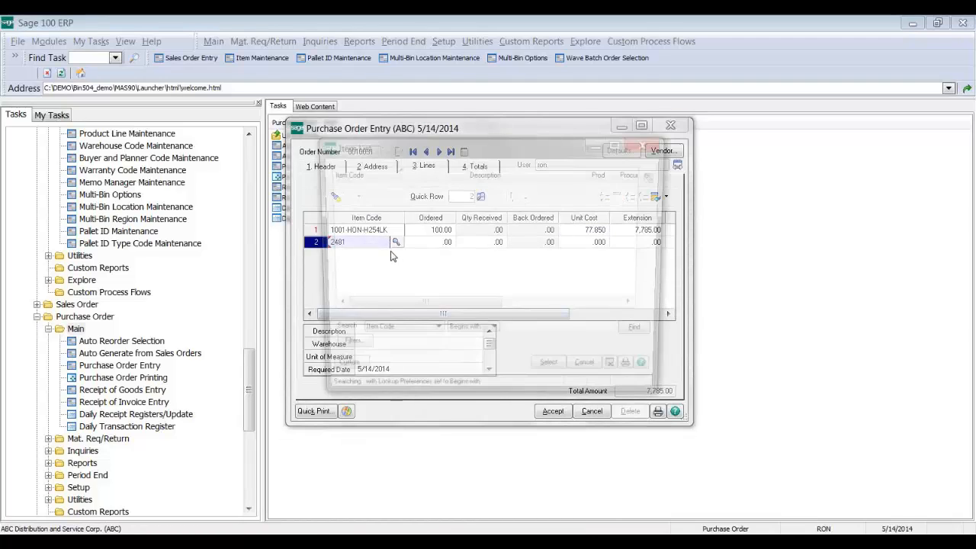
pyautogui.press('Return')
pyautogui.write('100')
pyautogui.press('Tab')
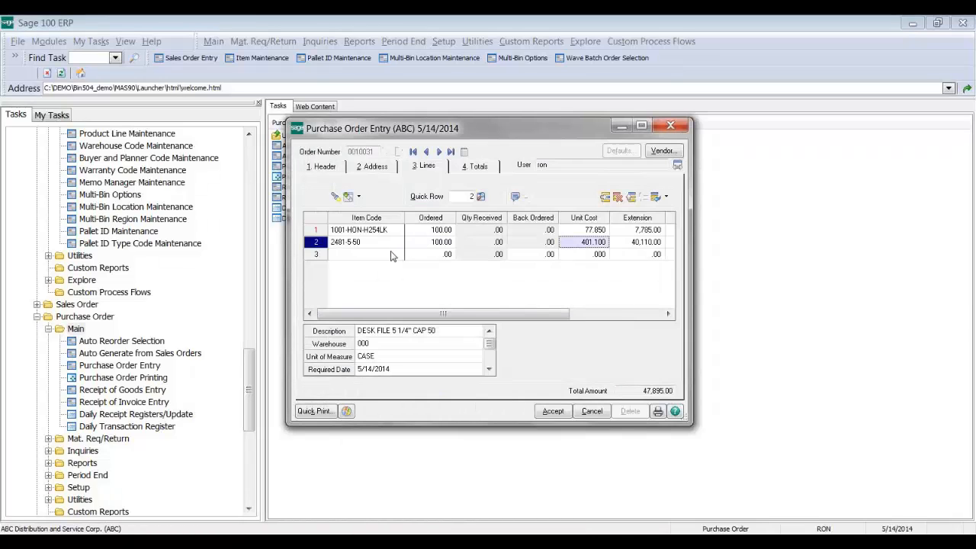
pyautogui.click(403, 360)
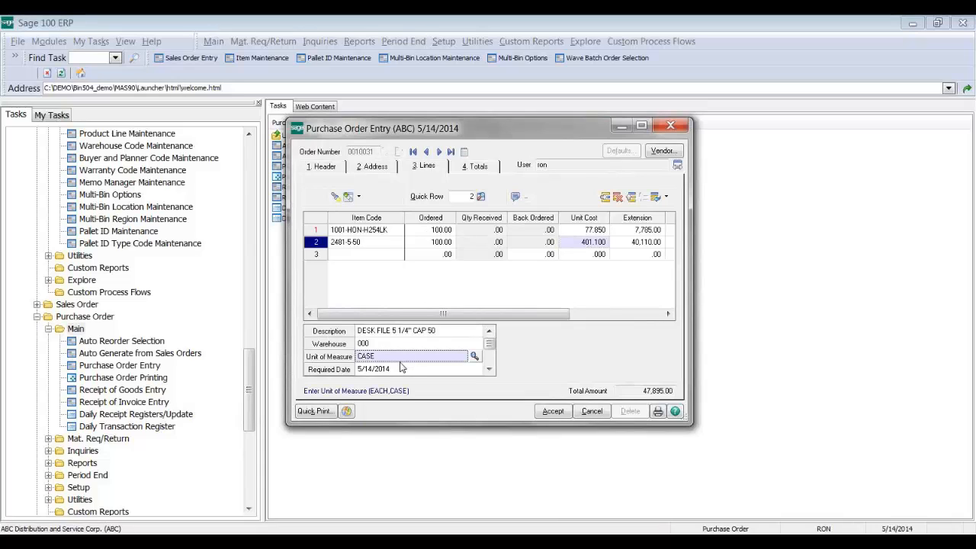
pyautogui.write('EACH')
pyautogui.press('Tab')
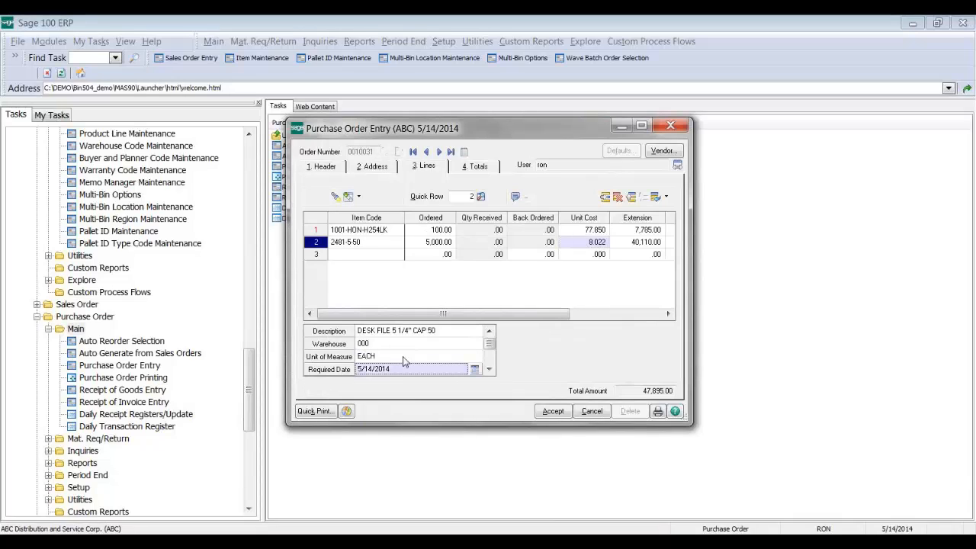
pyautogui.click(431, 243)
pyautogui.write('100')
pyautogui.press('Tab')
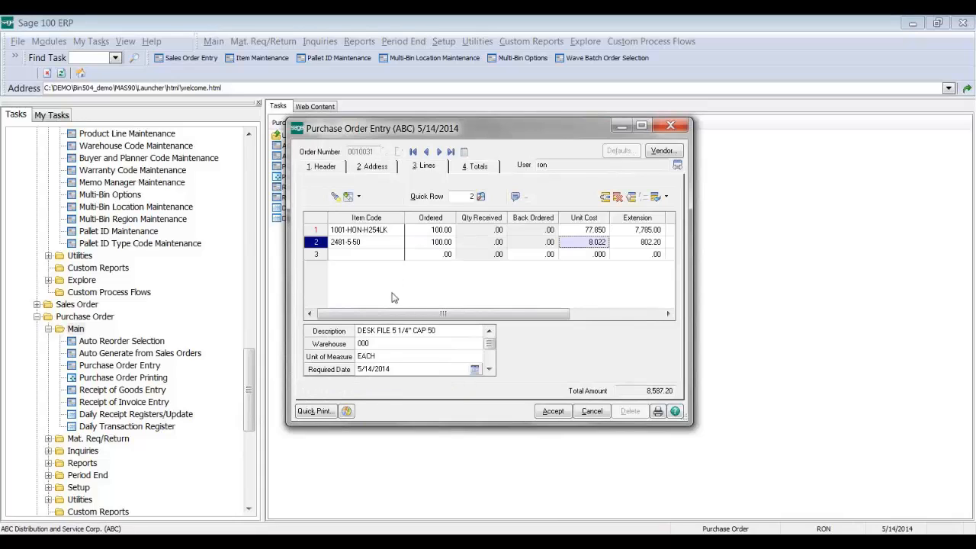
# Step: Add line 3 with 10 GB-MD788 and accept the order, totalling 9,261.70
pyautogui.click(357, 232)
pyautogui.click(366, 243)
pyautogui.click(365, 255)
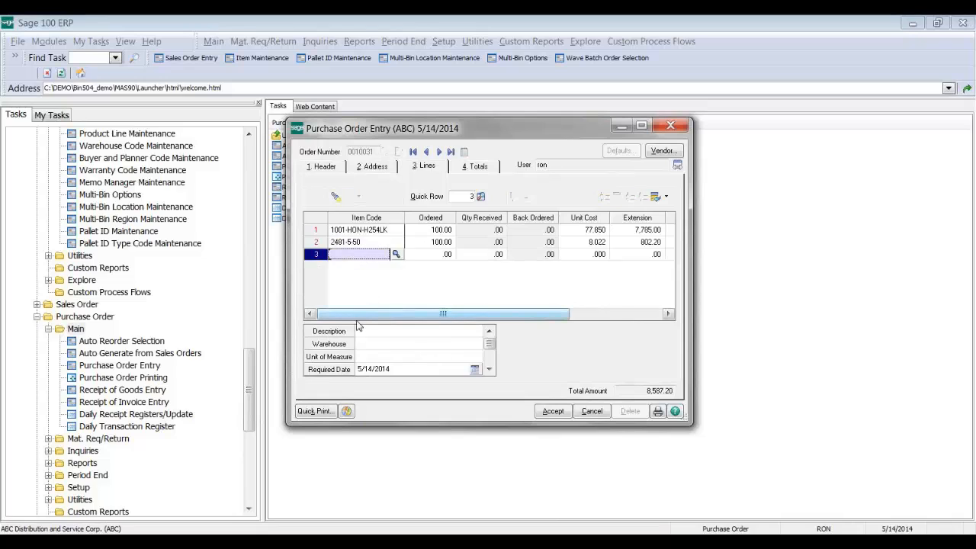
pyautogui.write('GB')
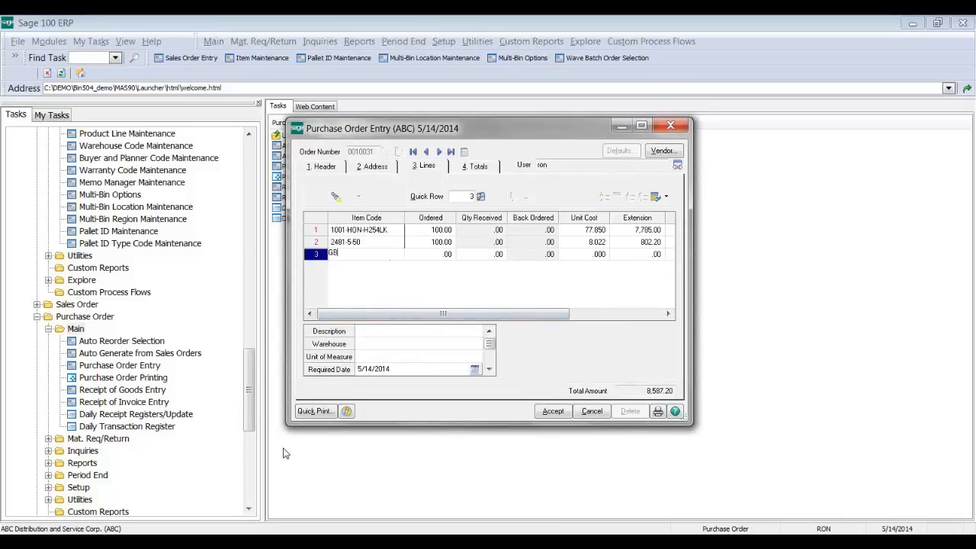
pyautogui.press('F2')
pyautogui.press('Down')
pyautogui.press('Down')
pyautogui.press('Down')
pyautogui.press('Down')
pyautogui.press('Down')
pyautogui.press('Down')
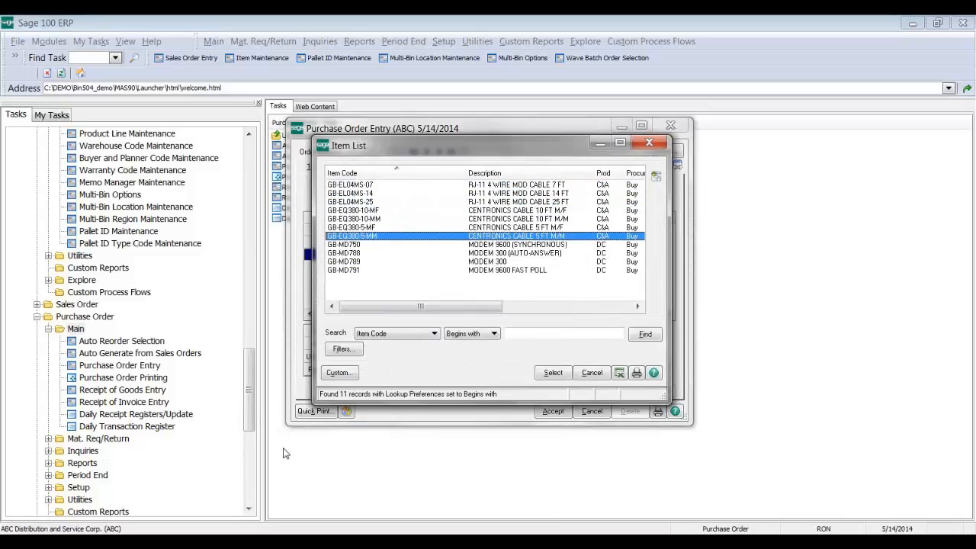
pyautogui.press('Down')
pyautogui.press('Down')
pyautogui.press('Return')
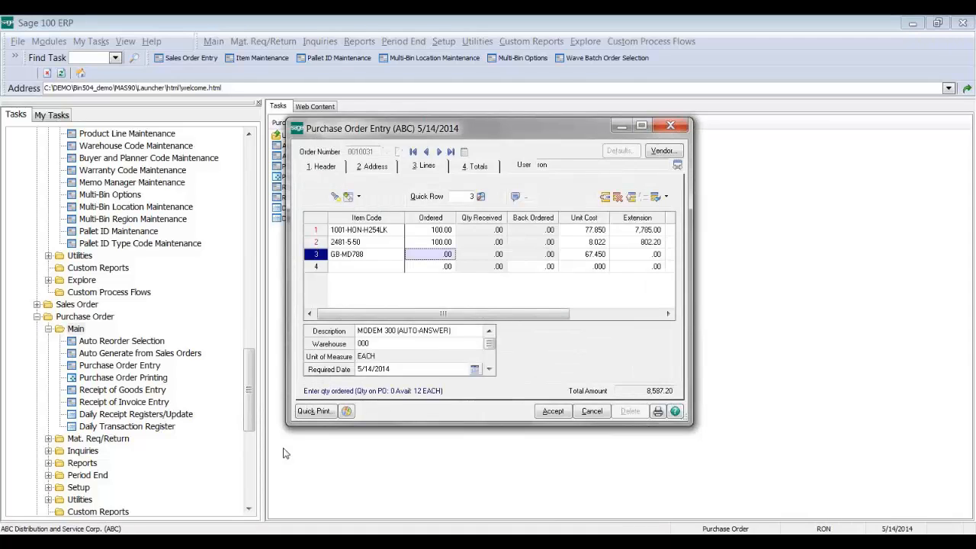
pyautogui.write('10')
pyautogui.press('Tab')
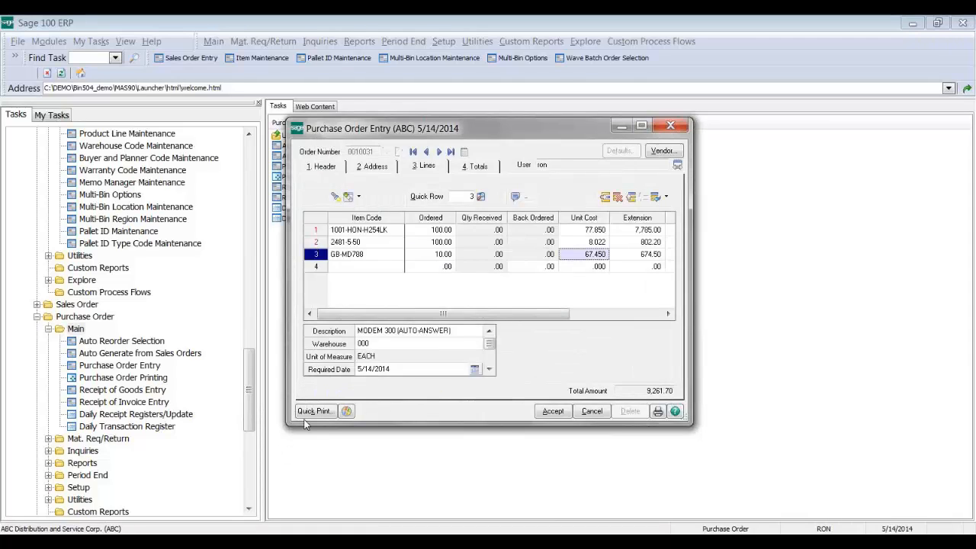
pyautogui.click(552, 412)
pyautogui.click(555, 412)
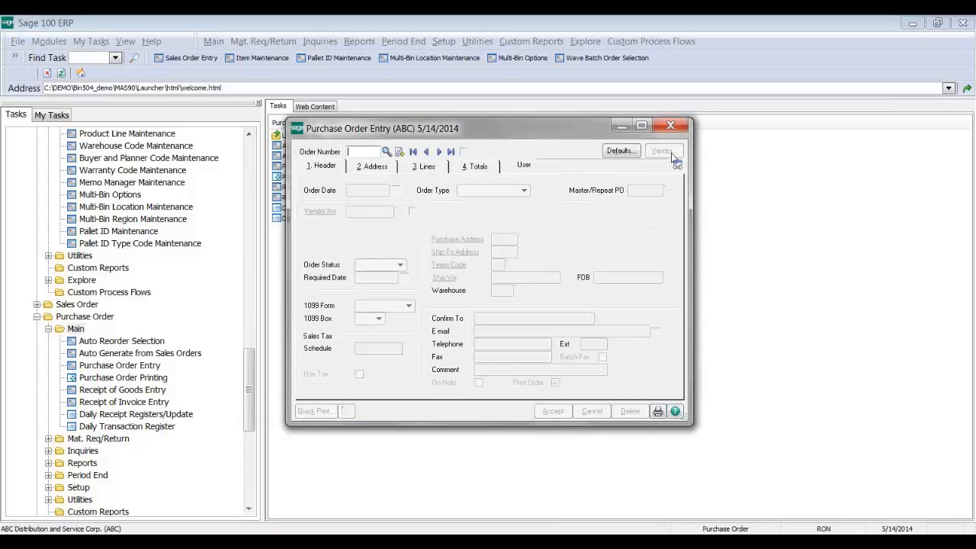
# Step: Close Purchase Order Entry and launch Receipt of Goods Entry from the Purchase Order tasks
pyautogui.click(670, 126)
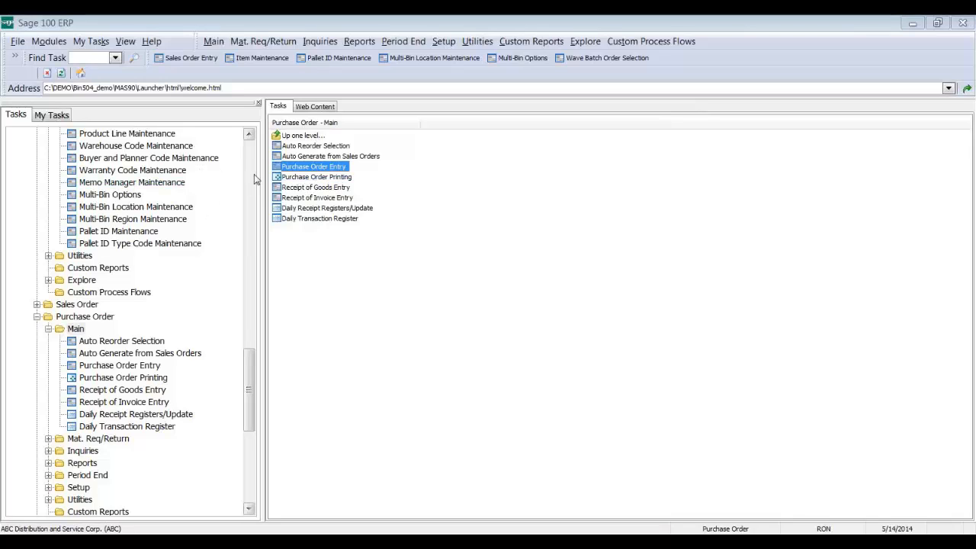
pyautogui.scroll(15, 254, 174)
pyautogui.scroll(-6, 248, 215)
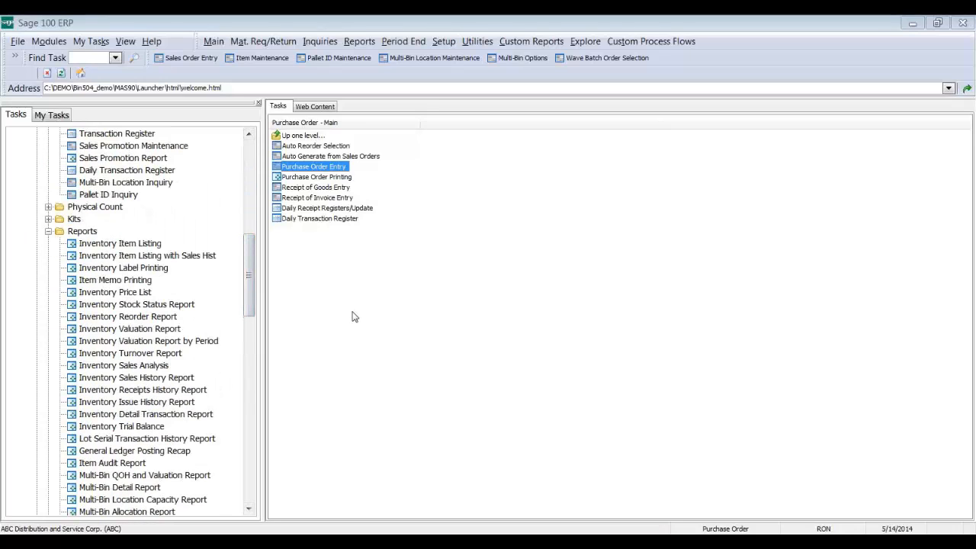
pyautogui.moveTo(252, 284); pyautogui.dragTo(251, 314)
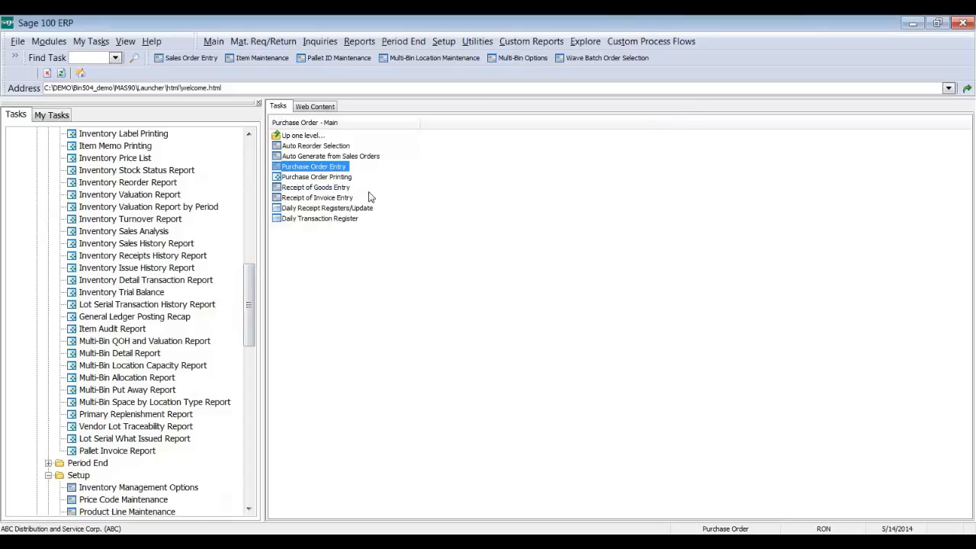
pyautogui.click(333, 189)
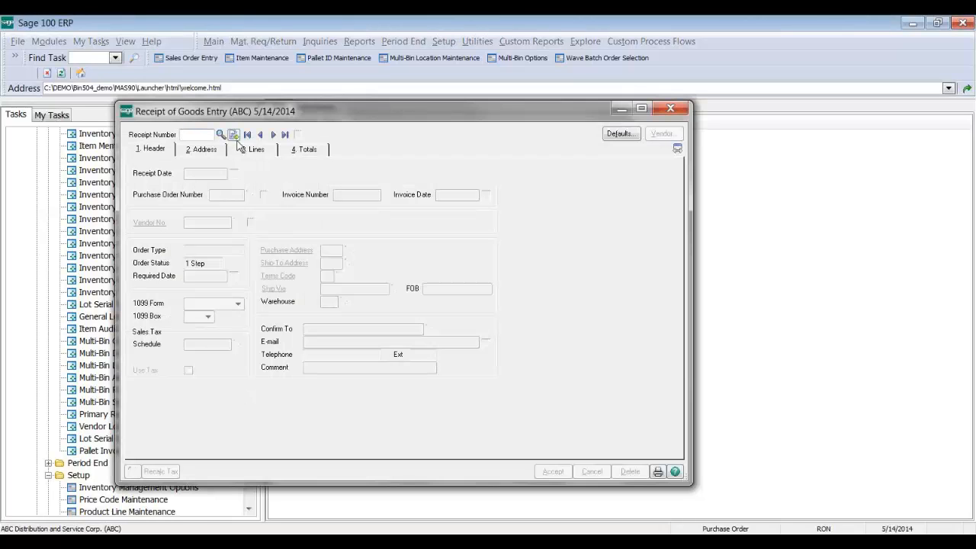
# Step: Start the next-numbered receipt against the newly created purchase order
pyautogui.click(234, 135)
pyautogui.click(251, 196)
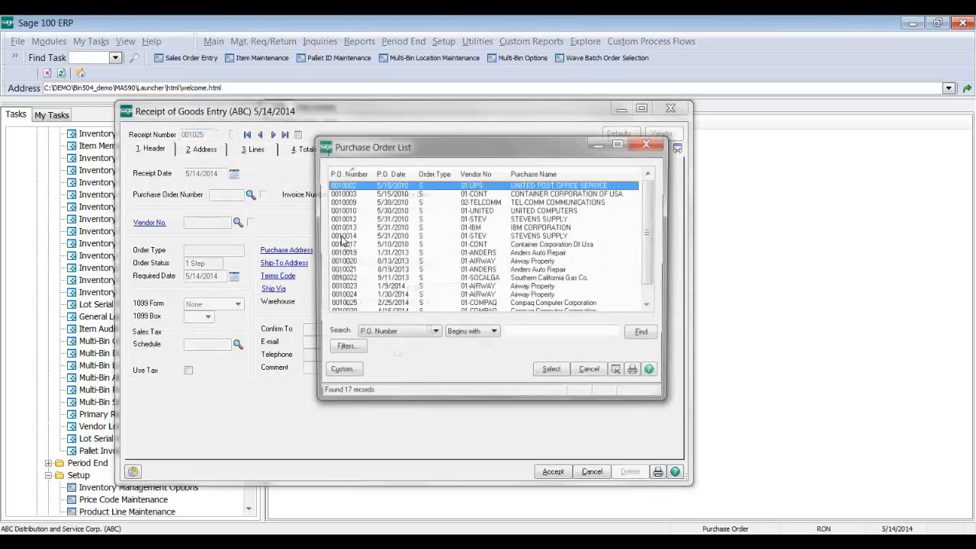
pyautogui.click(347, 304)
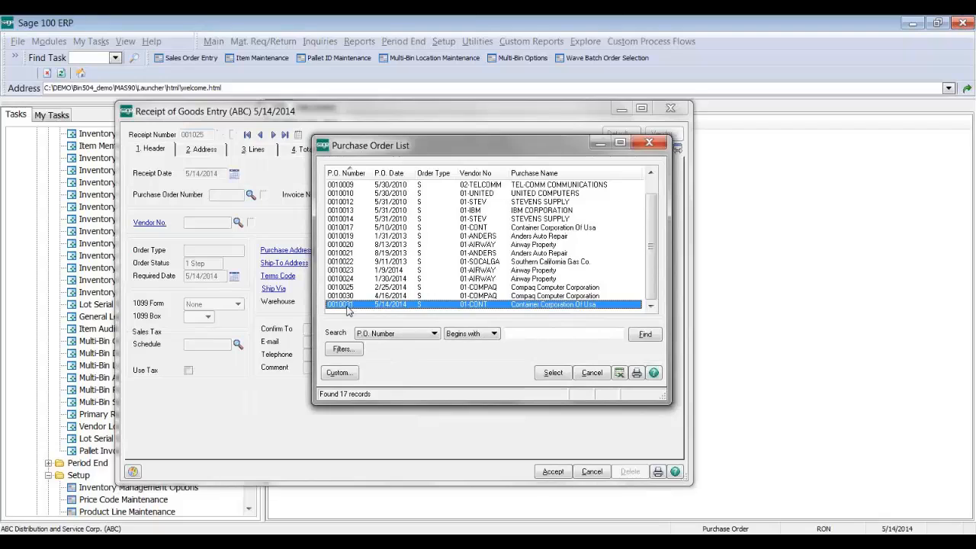
pyautogui.doubleClick(347, 306)
pyautogui.click(254, 148)
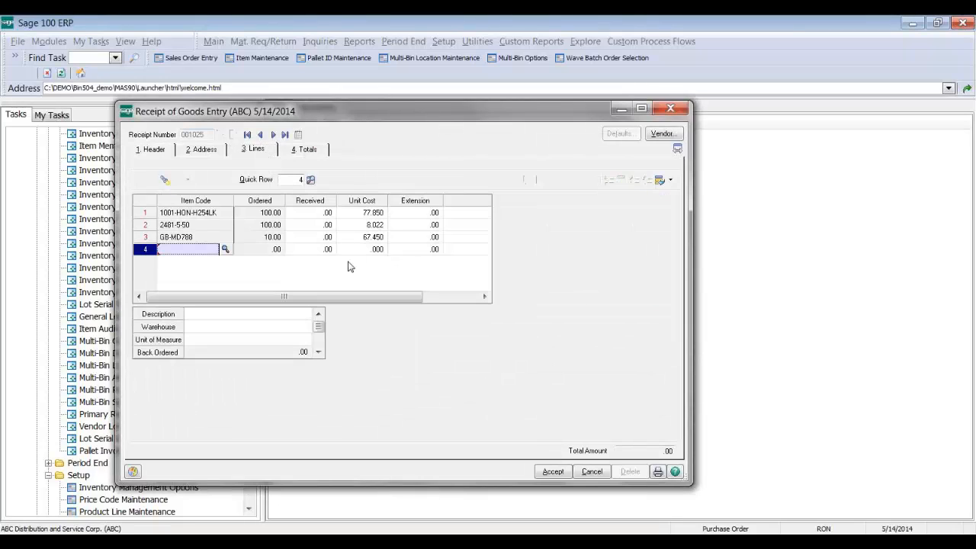
# Step: Enter 100 received on line 1, 1001-HON-H254LK
pyautogui.click(318, 214)
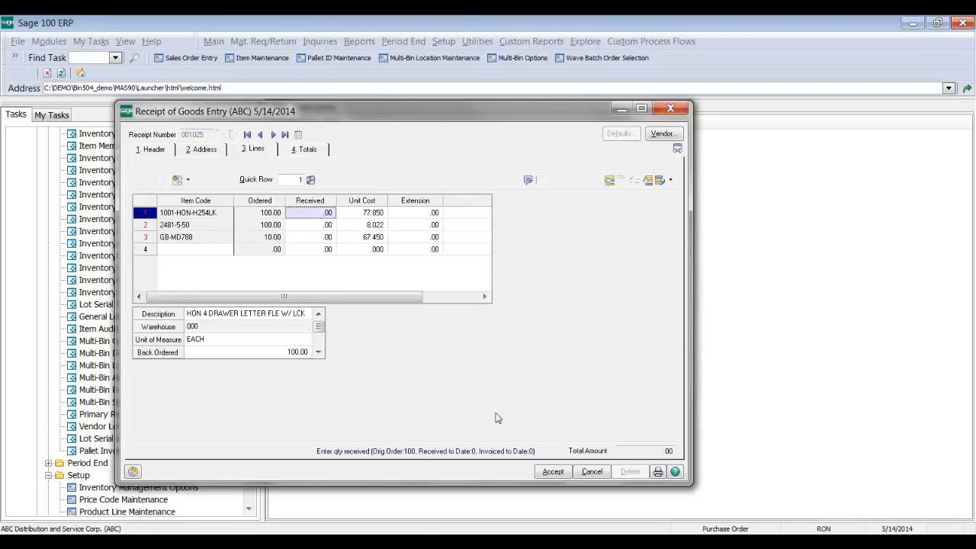
pyautogui.write('100')
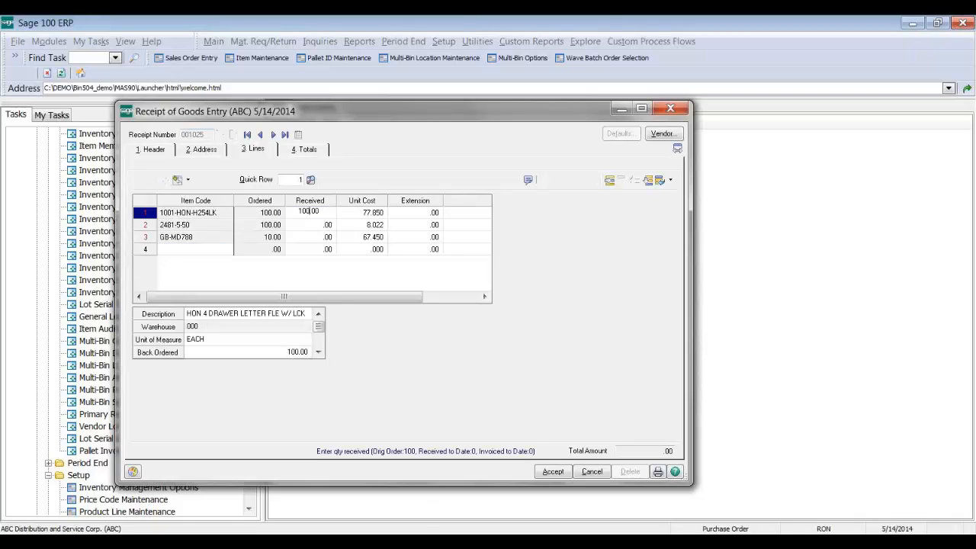
pyautogui.press('Tab')
pyautogui.press('Tab')
pyautogui.press('Tab')
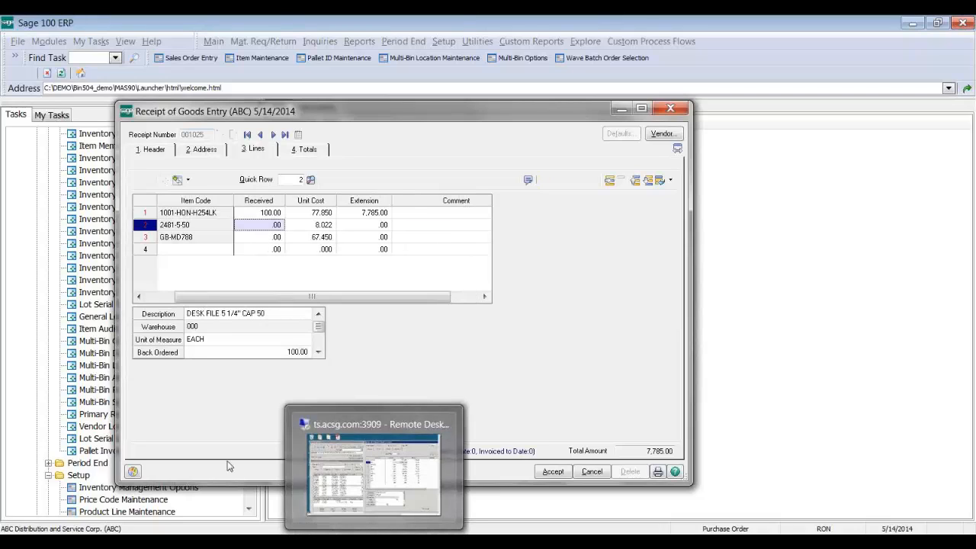
pyautogui.click(170, 296)
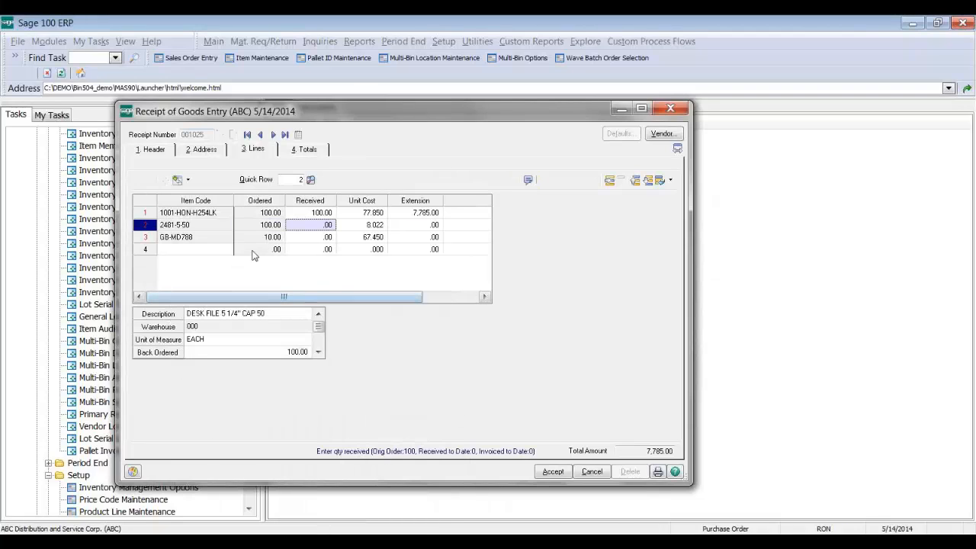
pyautogui.click(323, 215)
# Step: Confirm line 1's bin distribution, then receive 100 of 2481-5-50 as lot LOT23333
pyautogui.click(541, 180)
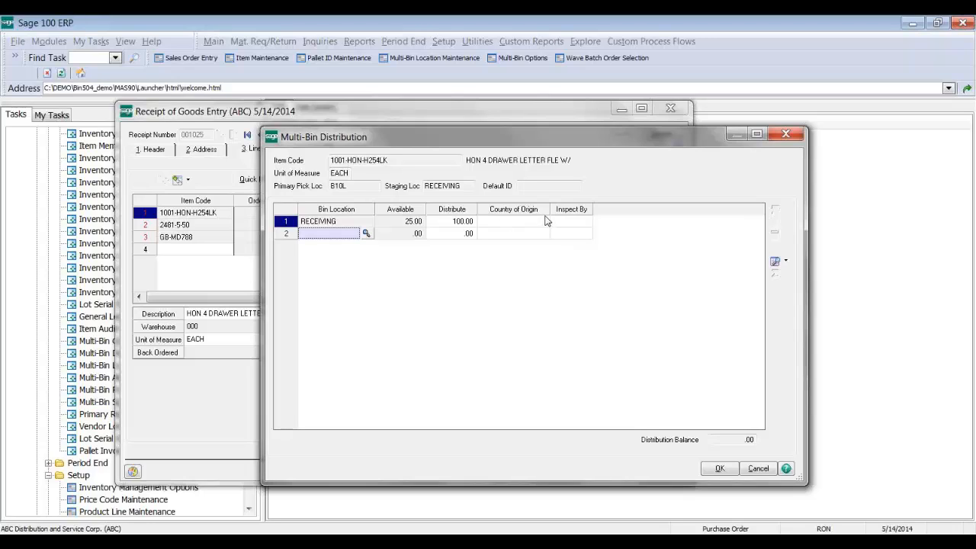
pyautogui.click(709, 469)
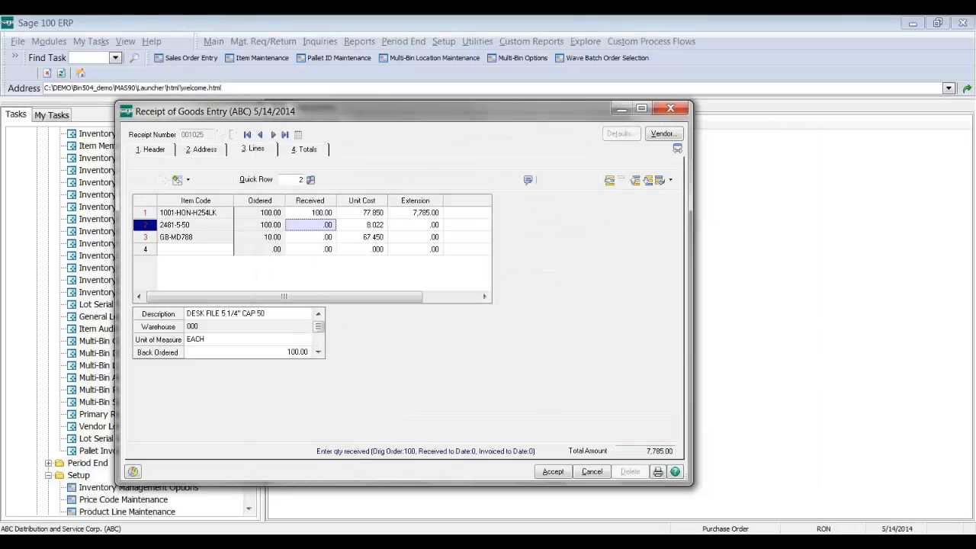
pyautogui.write('100')
pyautogui.press('Tab')
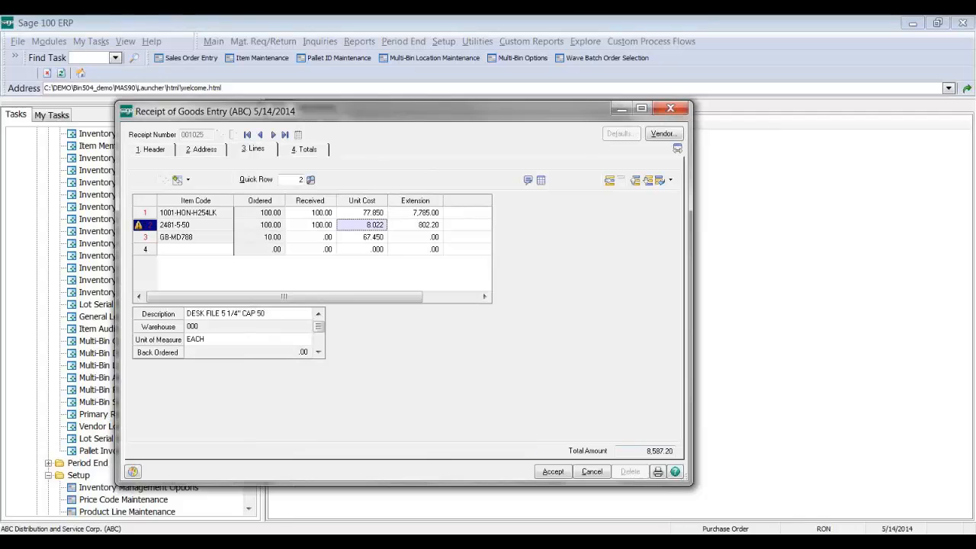
pyautogui.press('Tab')
pyautogui.press('Tab')
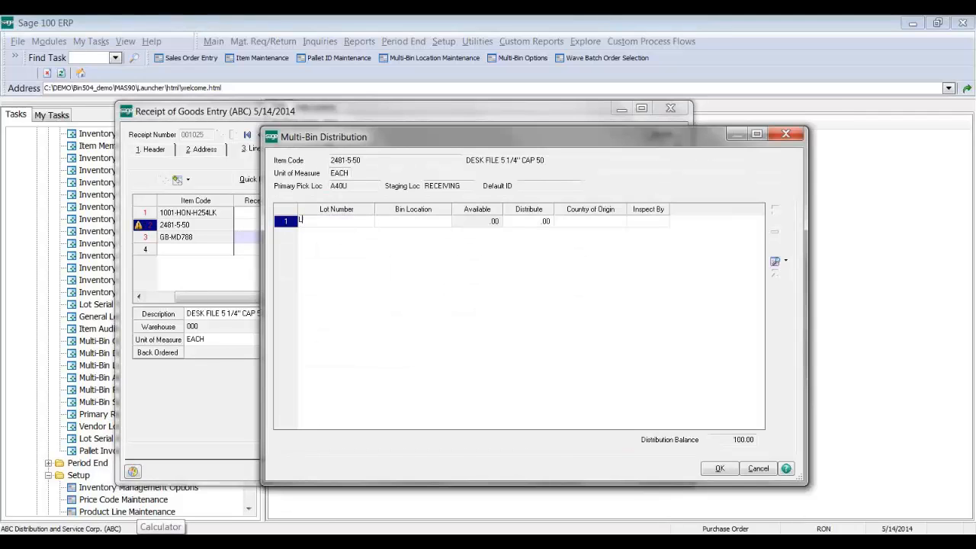
pyautogui.write('LOT23333')
pyautogui.press('Tab')
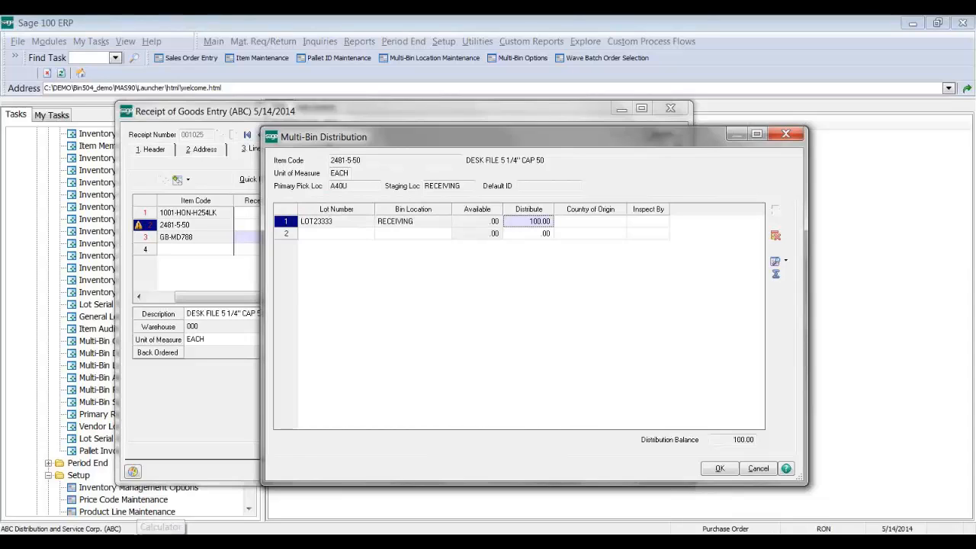
pyautogui.press('Tab')
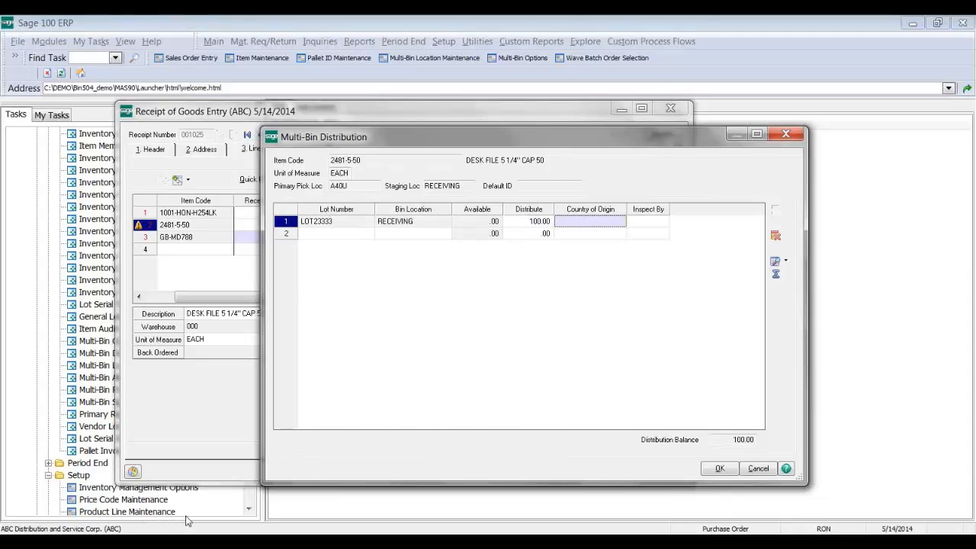
pyautogui.click(720, 468)
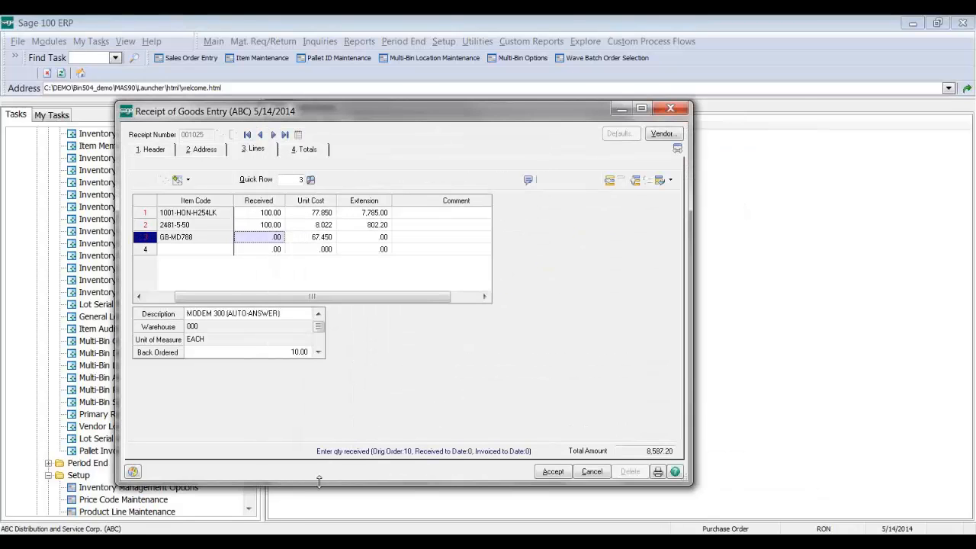
# Step: Receive 10 GB-MD788 modems as serials GD1950–GD1959 in bin RECEIVING
pyautogui.write('10')
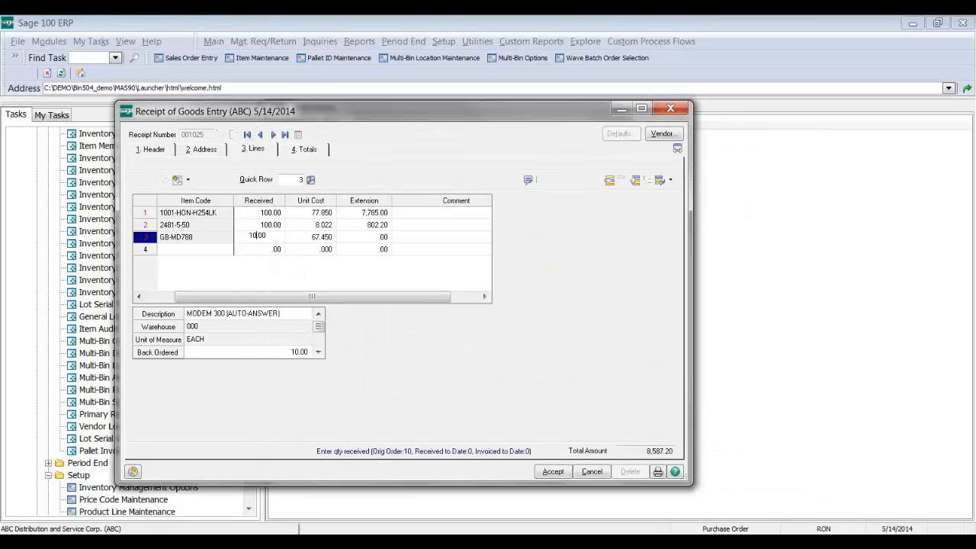
pyautogui.press('Tab')
pyautogui.press('Tab')
pyautogui.press('Tab')
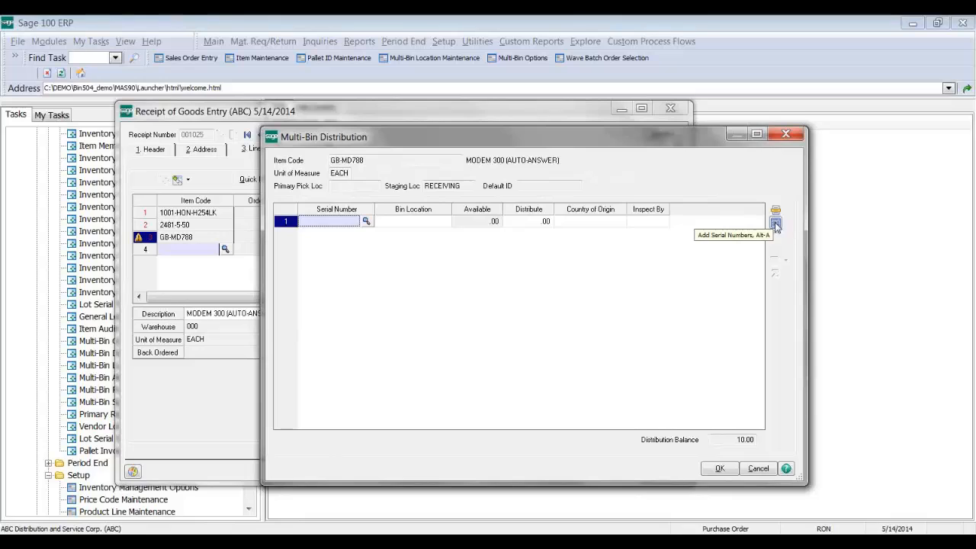
pyautogui.click(776, 224)
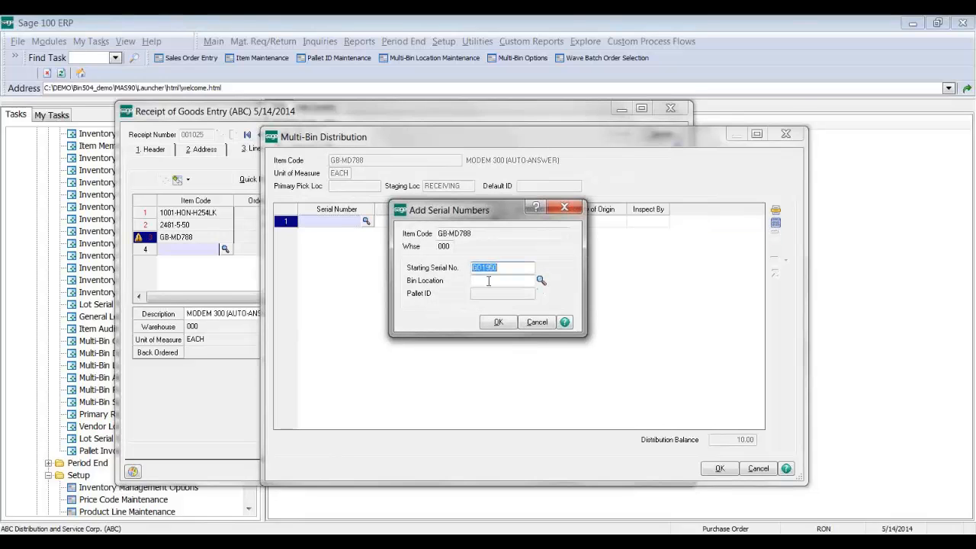
pyautogui.click(490, 279)
pyautogui.click(541, 280)
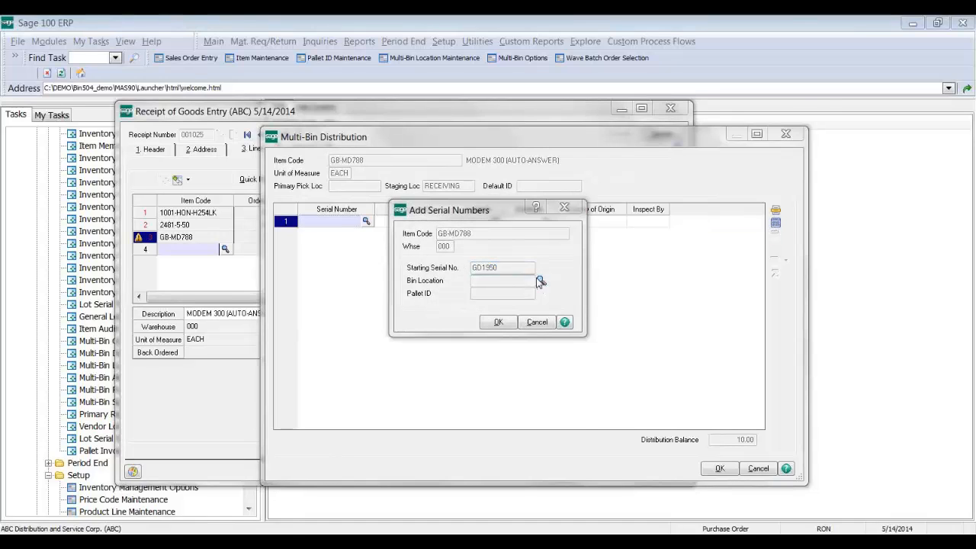
pyautogui.scroll(-10, 536, 283)
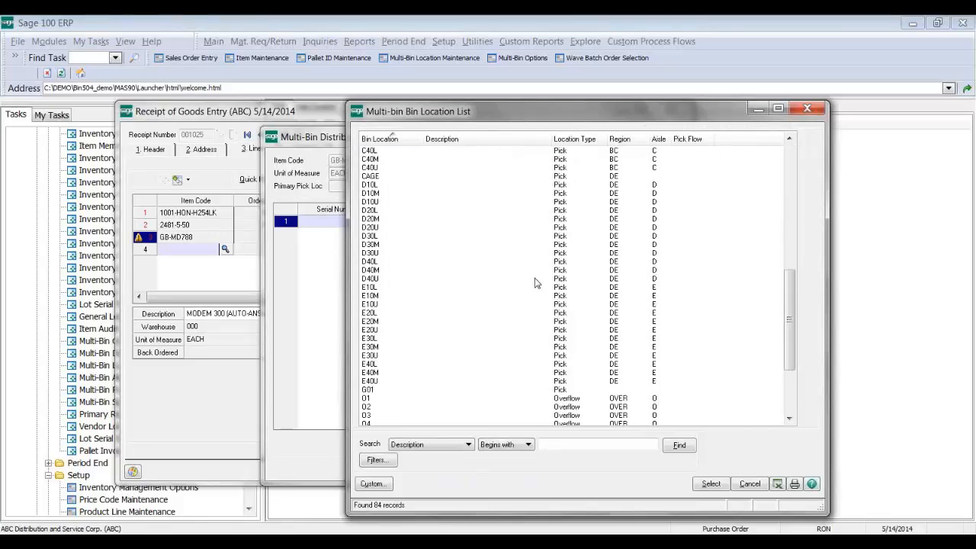
pyautogui.press('Escape')
pyautogui.write('REC')
pyautogui.press('Tab')
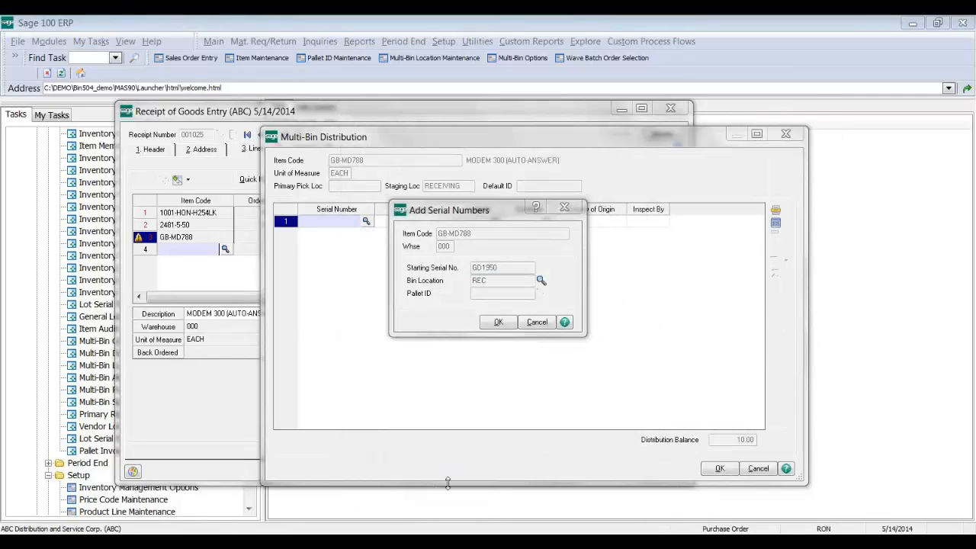
pyautogui.press('Return')
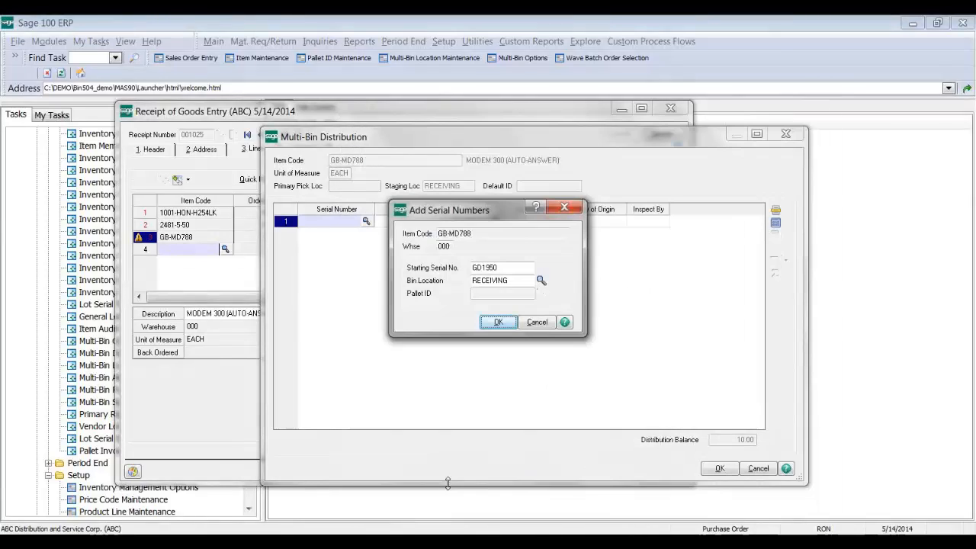
pyautogui.click(497, 322)
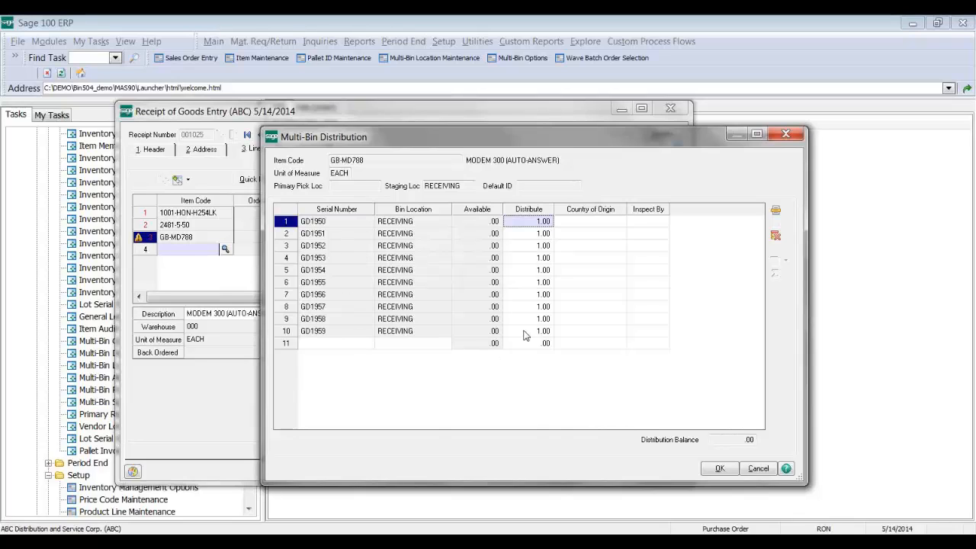
pyautogui.click(719, 469)
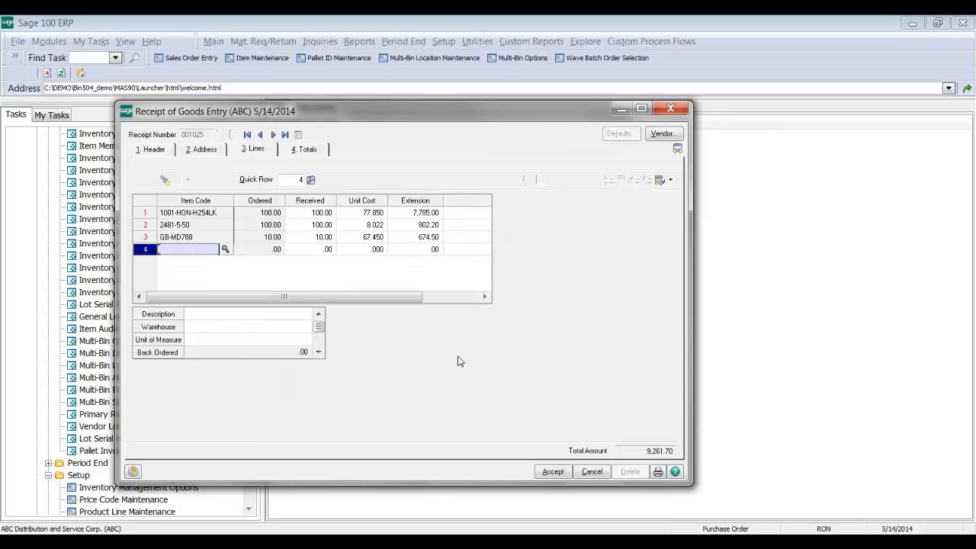
# Step: Accept the goods receipt and preview the Receipt of Goods register
pyautogui.click(552, 471)
pyautogui.click(550, 475)
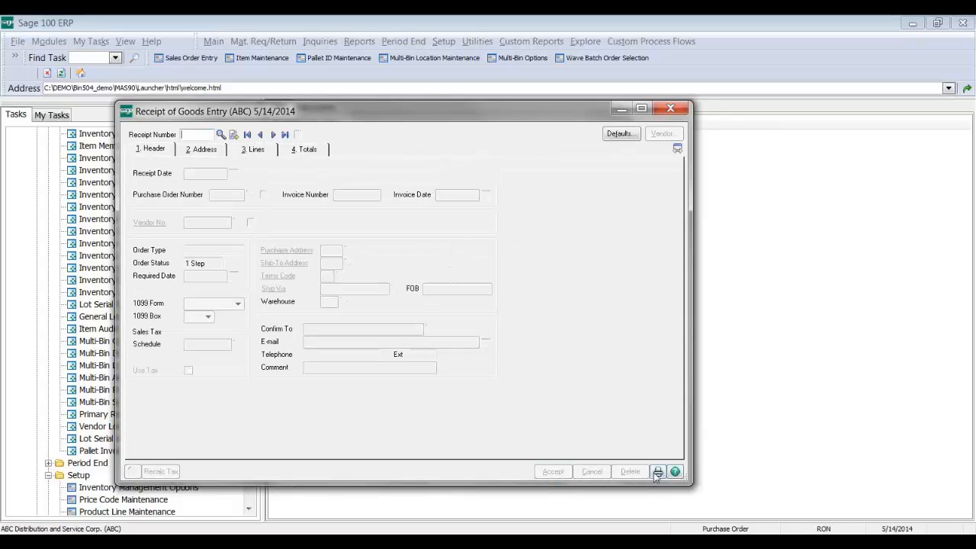
pyautogui.click(657, 472)
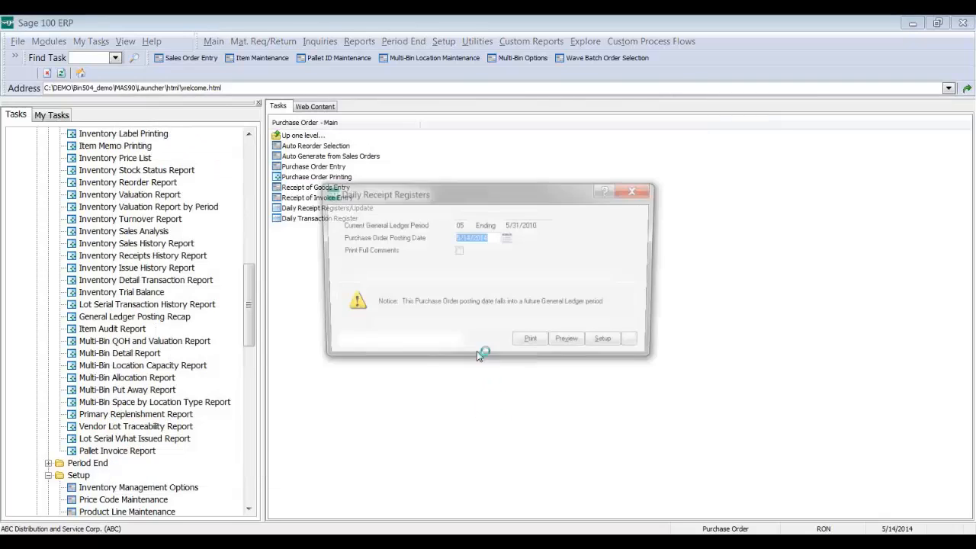
pyautogui.click(570, 351)
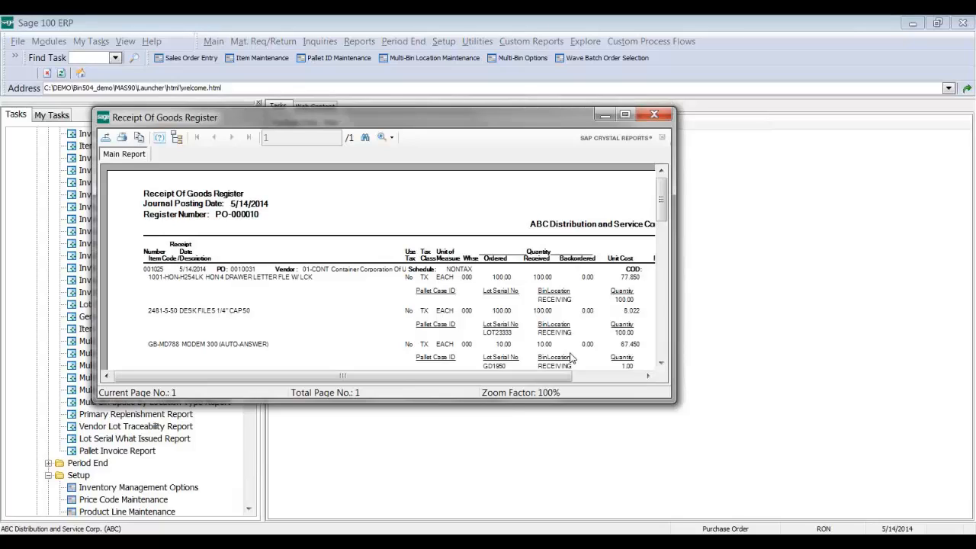
pyautogui.moveTo(675, 402); pyautogui.dragTo(761, 444)
pyautogui.moveTo(749, 217); pyautogui.dragTo(750, 254)
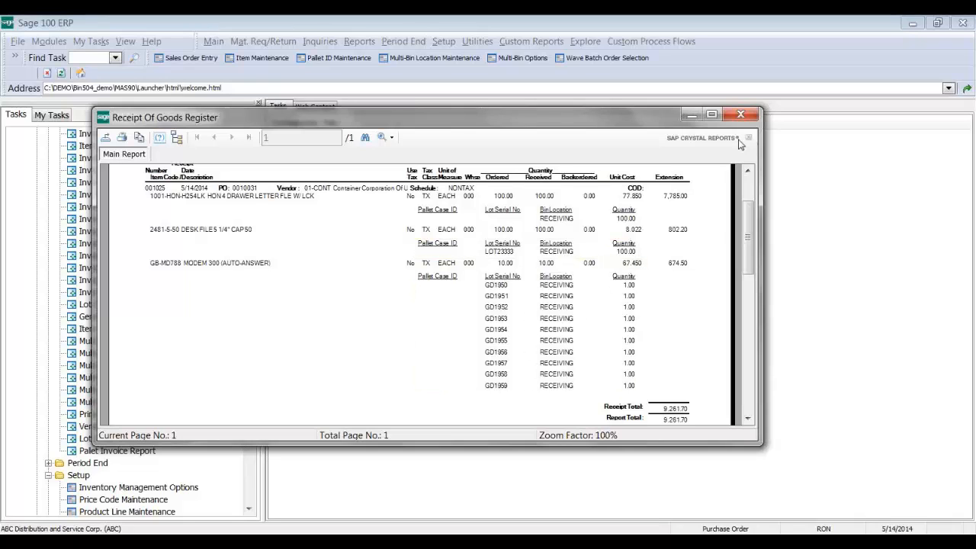
# Step: Update the receipt register, declining the back order fill report
pyautogui.click(740, 115)
pyautogui.press('Return')
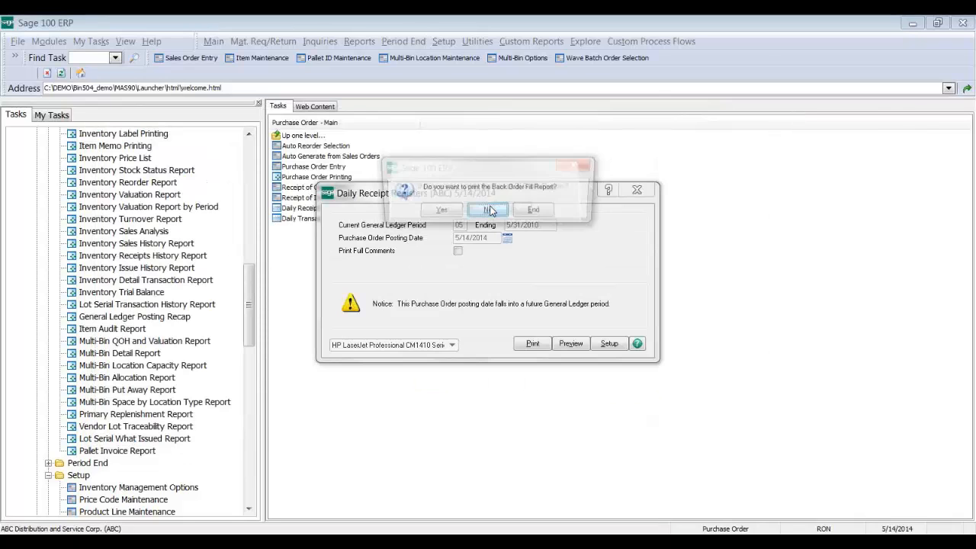
pyautogui.press('Return')
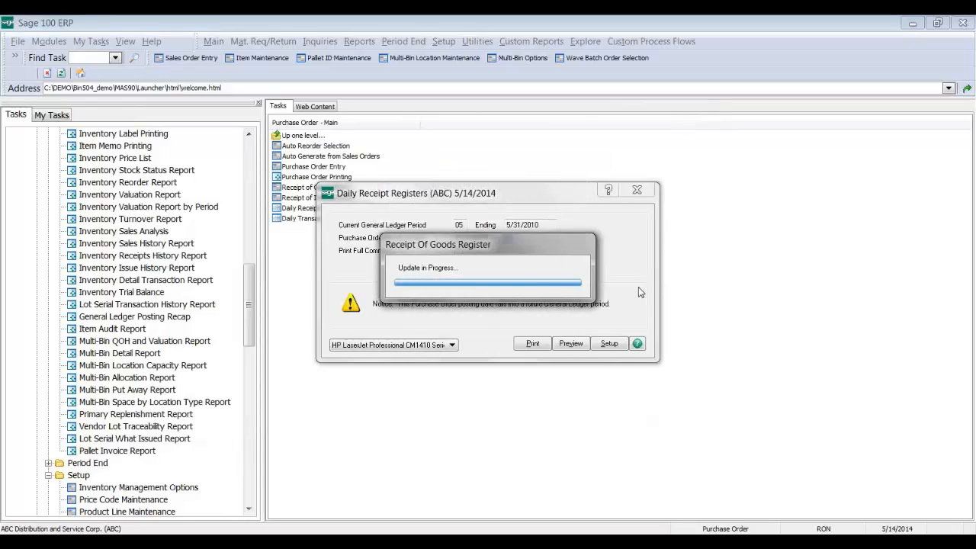
pyautogui.click(515, 211)
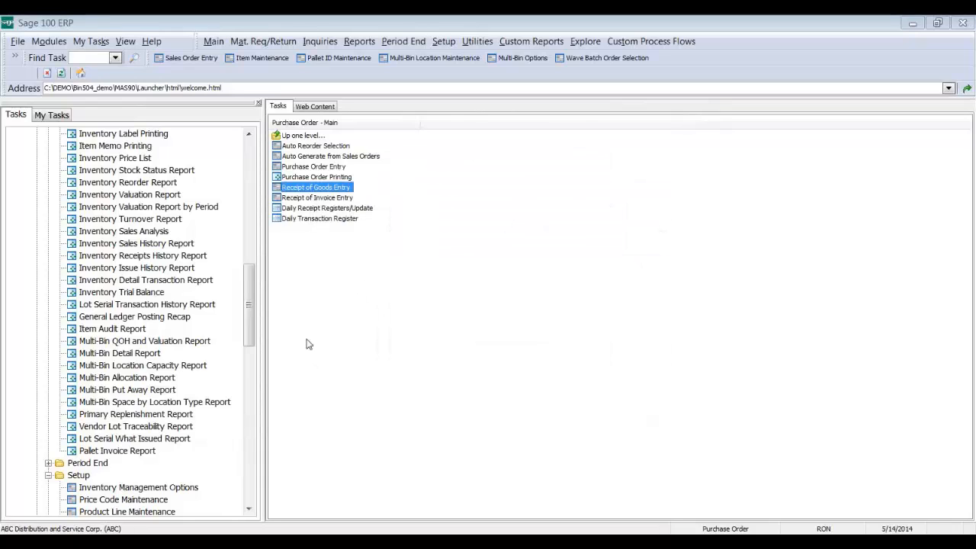
pyautogui.moveTo(250, 338); pyautogui.dragTo(265, 409)
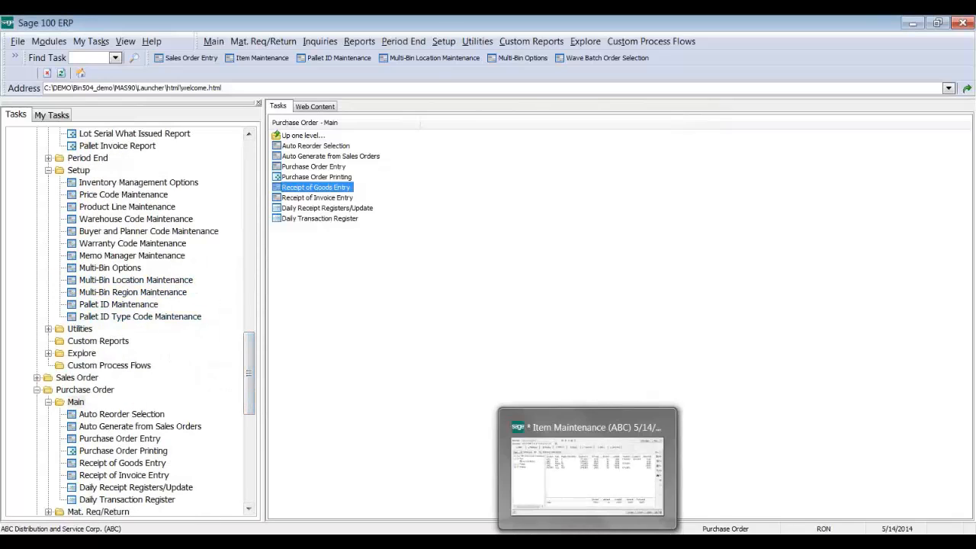
# Step: Load bin RECEIVING in warehouse 000 and view its Setup, a Staging location holding received goods
pyautogui.click(136, 280)
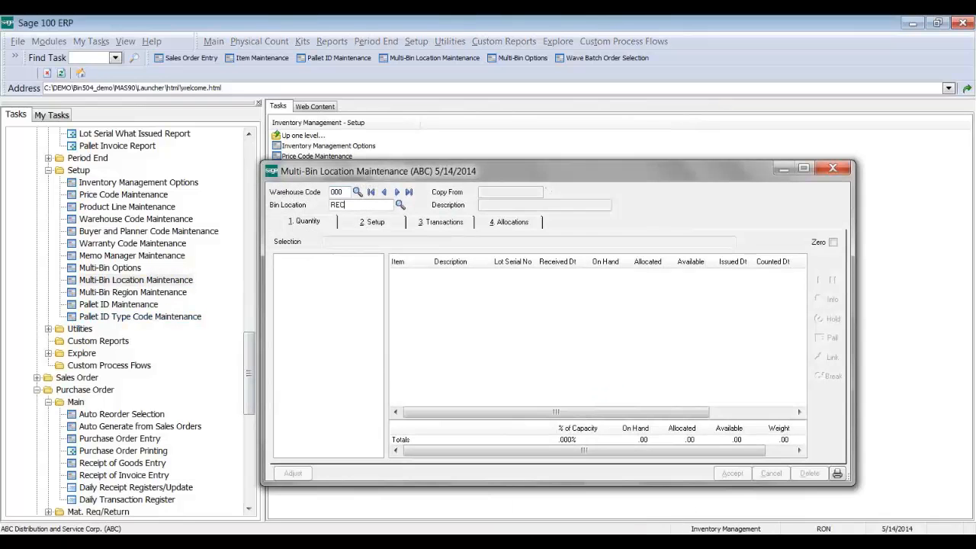
pyautogui.press('F2')
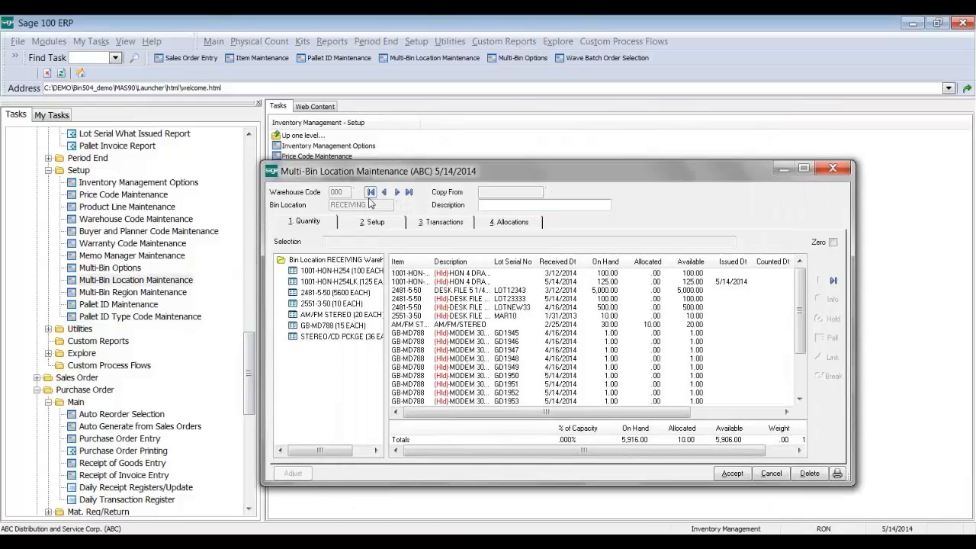
pyautogui.click(466, 333)
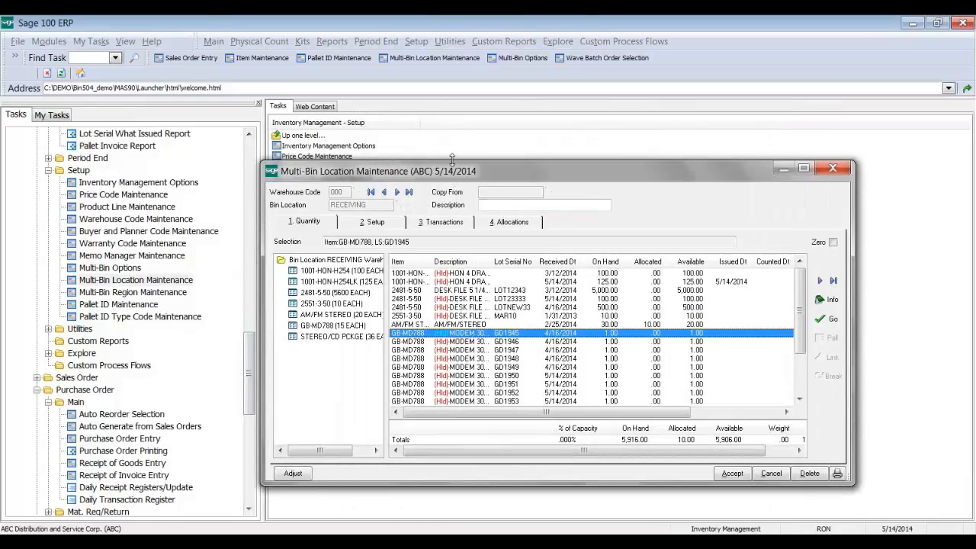
pyautogui.moveTo(449, 150); pyautogui.dragTo(438, 99)
pyautogui.click(385, 169)
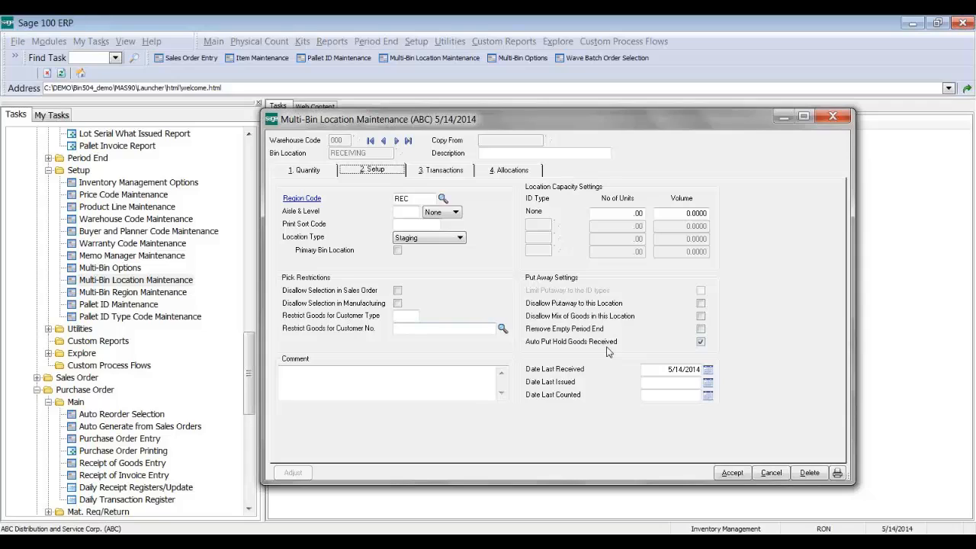
pyautogui.moveTo(603, 343)
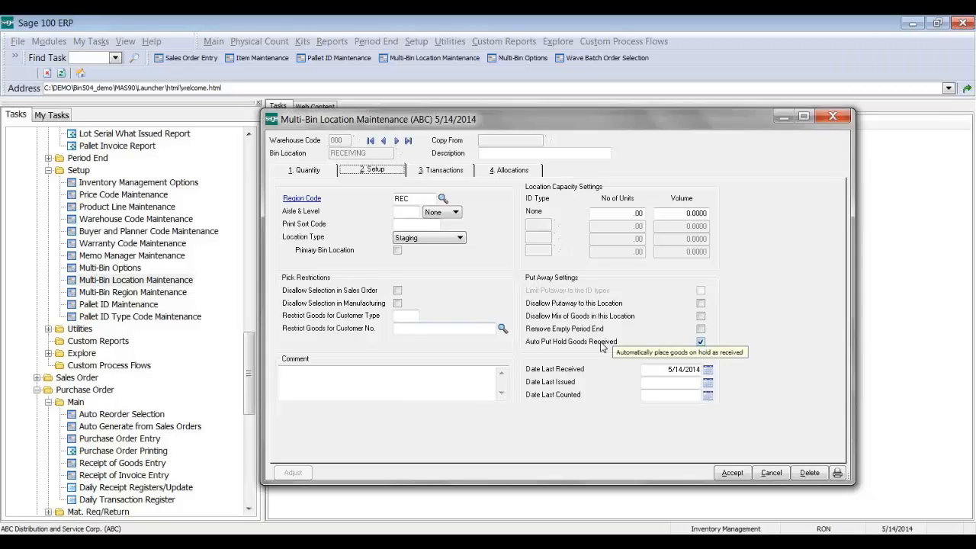
# Step: Release the hold on serial GD1945 in RECEIVING and check the Release on the Transactions tab
pyautogui.click(323, 169)
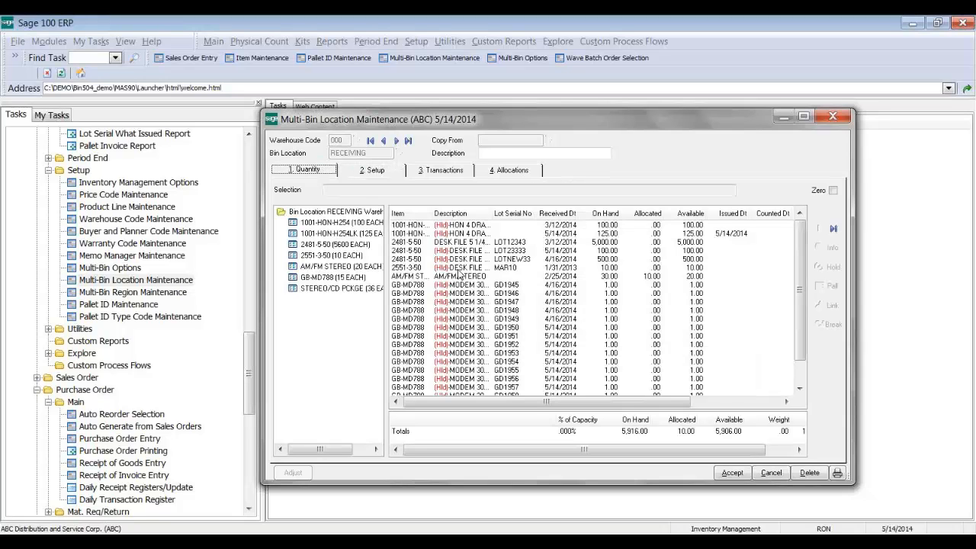
pyautogui.click(465, 227)
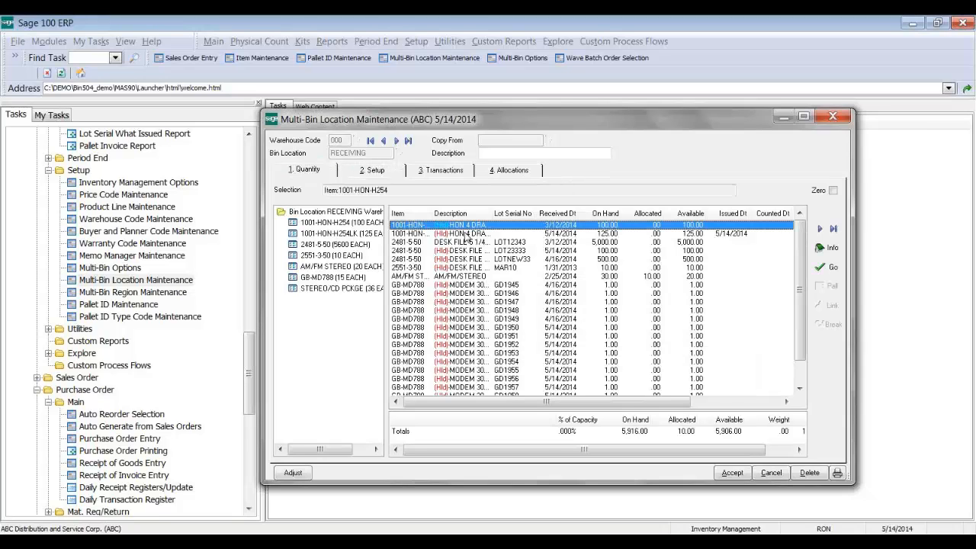
pyautogui.click(457, 285)
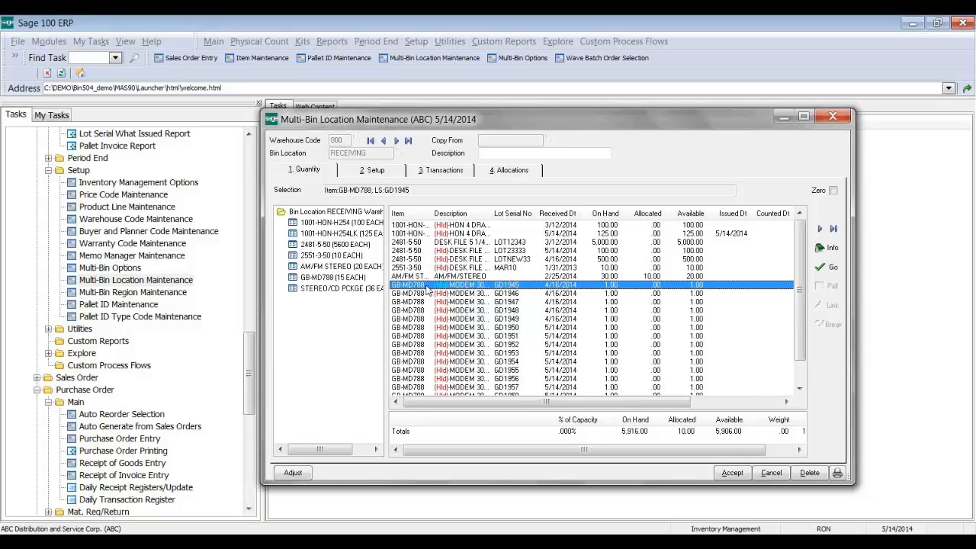
pyautogui.click(833, 268)
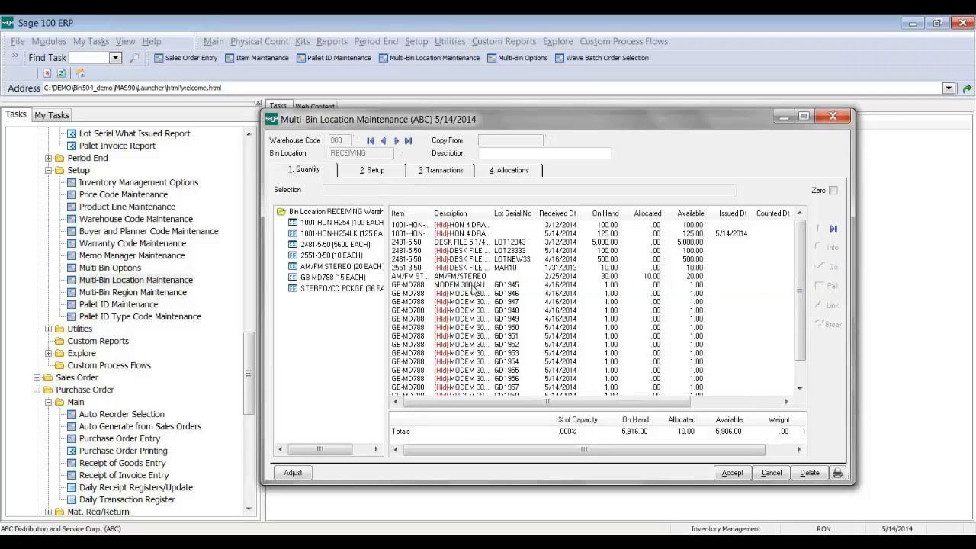
pyautogui.click(473, 286)
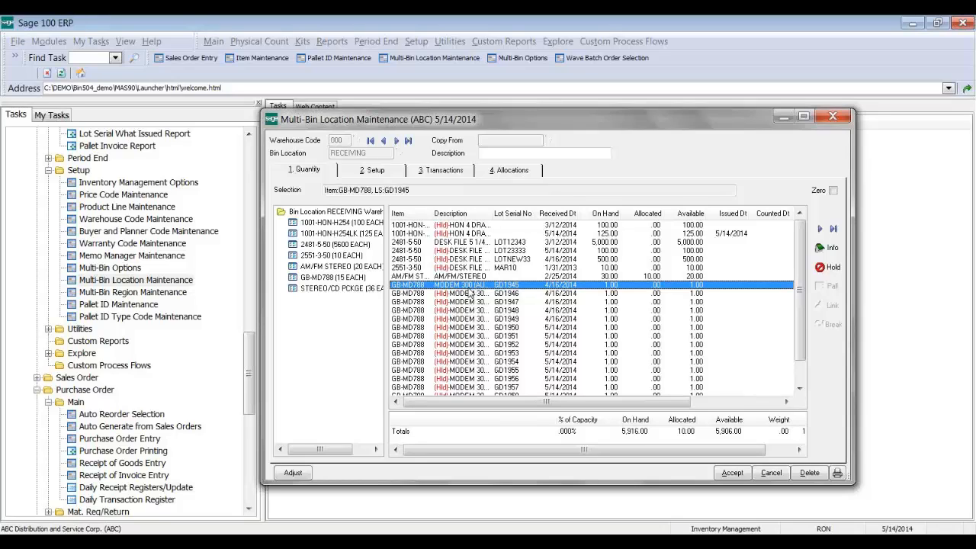
pyautogui.click(441, 172)
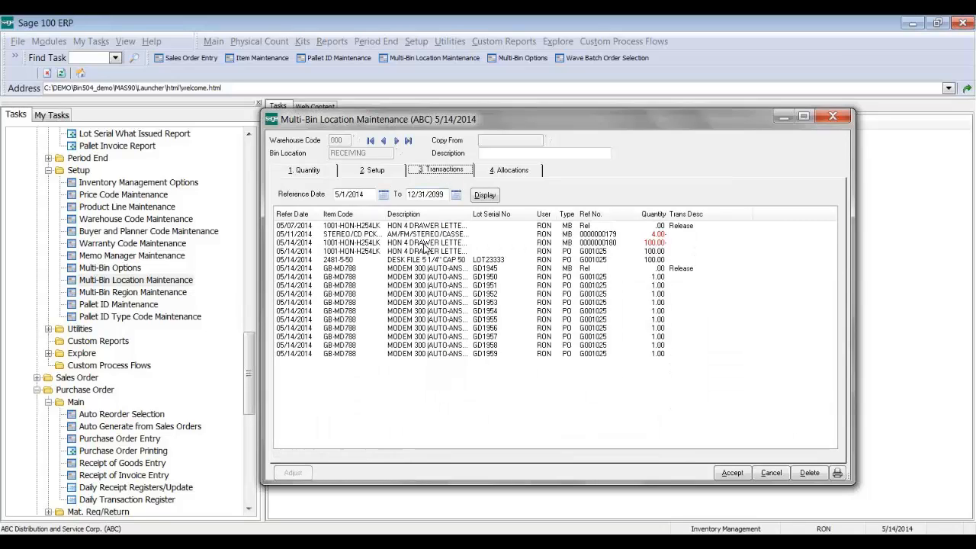
# Step: Review the GD1945 Release transaction and the bin's on-hand AM/FM STEREO and GB-MD788 lines
pyautogui.click(648, 269)
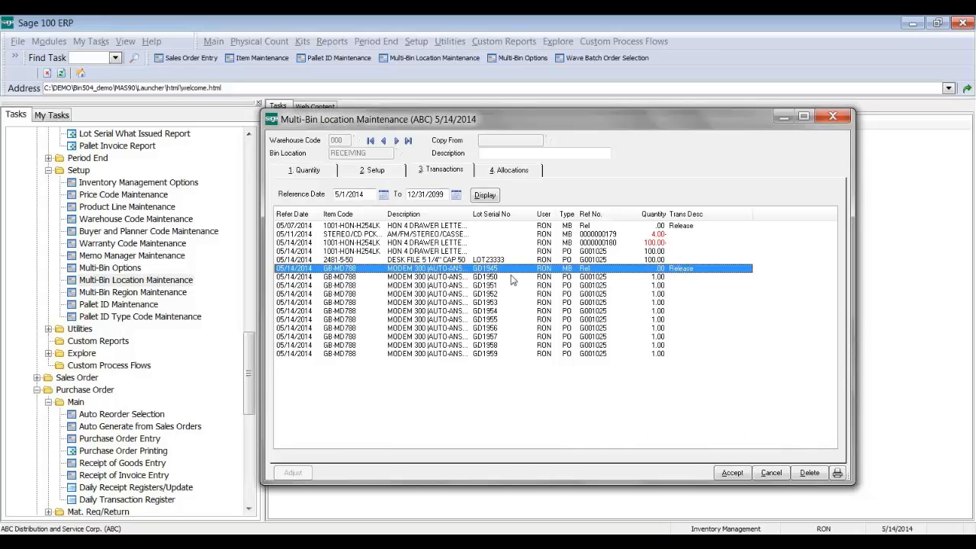
pyautogui.click(318, 172)
pyautogui.click(533, 277)
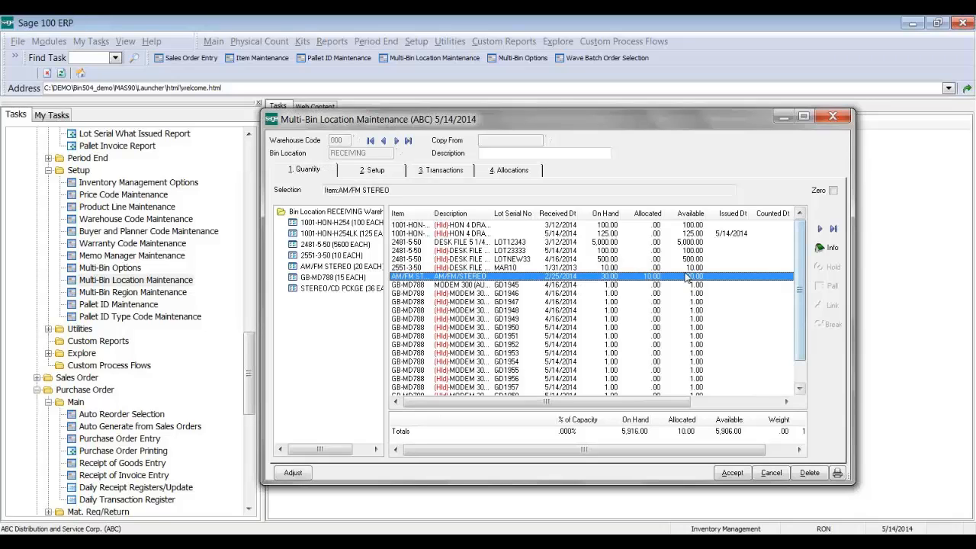
pyautogui.click(652, 285)
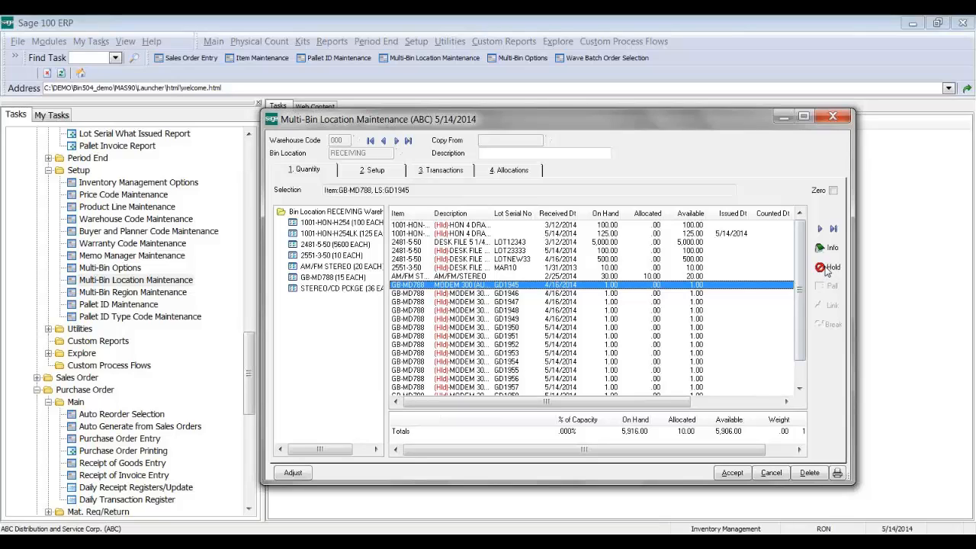
pyautogui.click(577, 276)
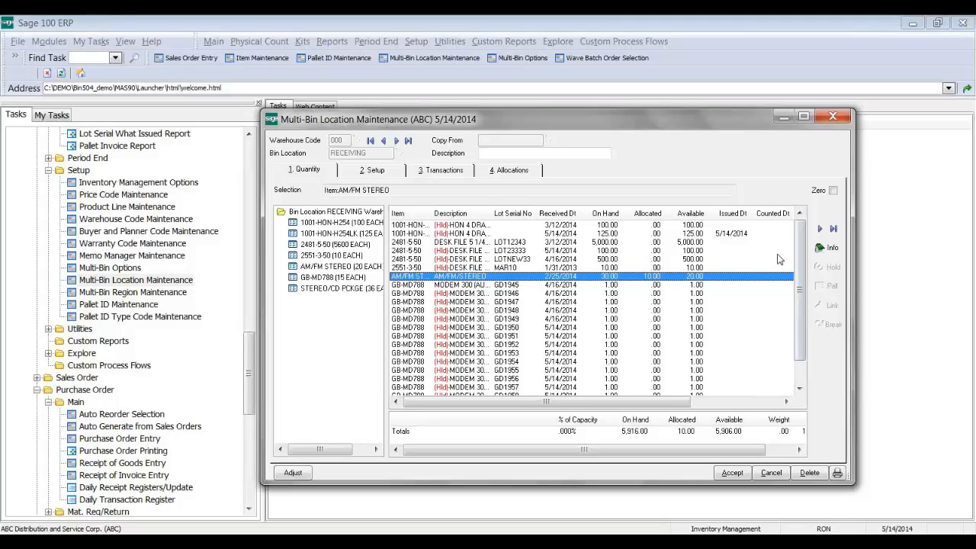
# Step: Check the RECEIVING bin's allocations, then launch the Multi-Bin Put Away Report
pyautogui.click(505, 169)
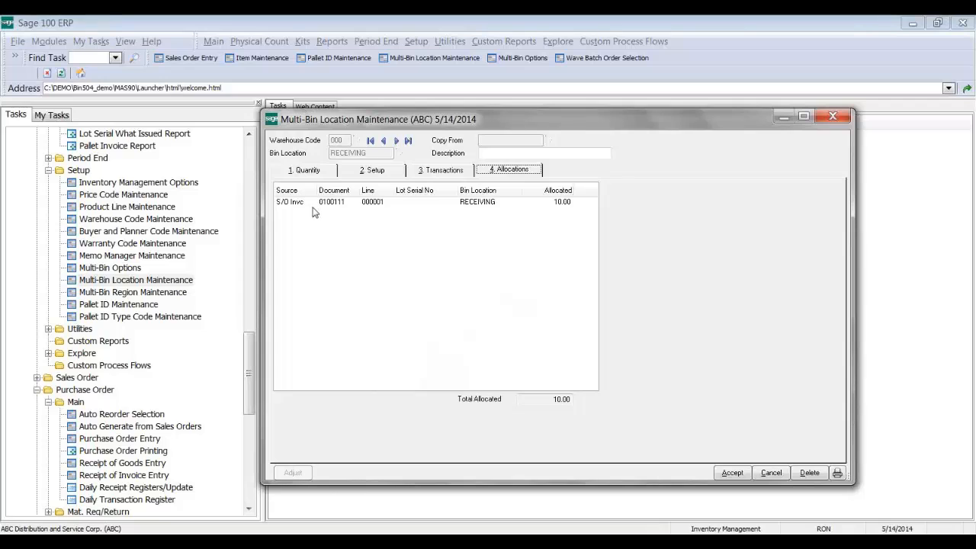
pyautogui.click(311, 175)
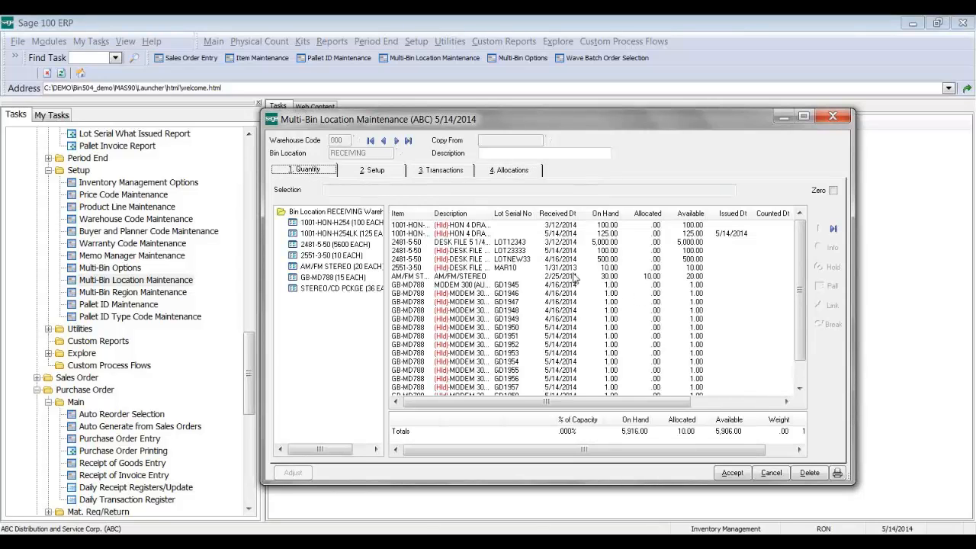
pyautogui.click(570, 279)
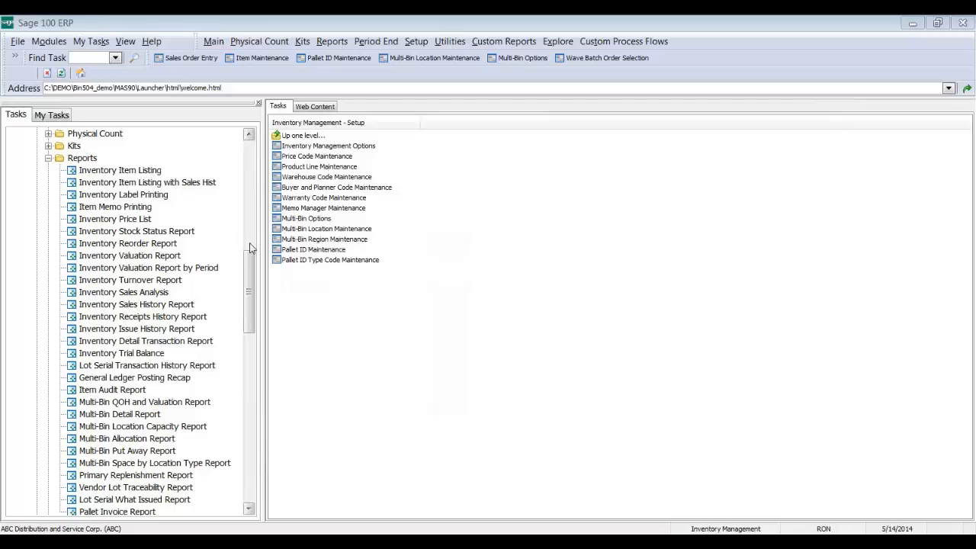
pyautogui.moveTo(250, 246); pyautogui.dragTo(250, 290)
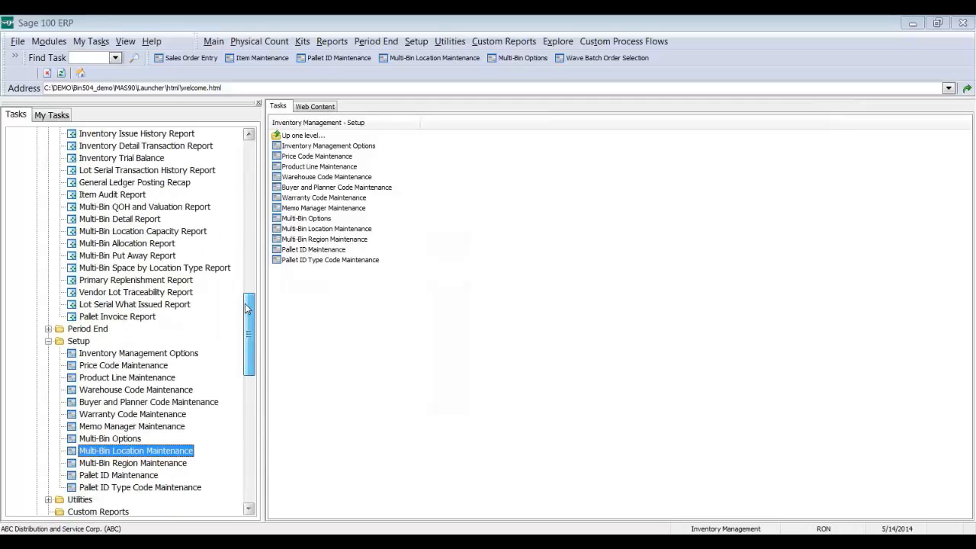
pyautogui.click(145, 256)
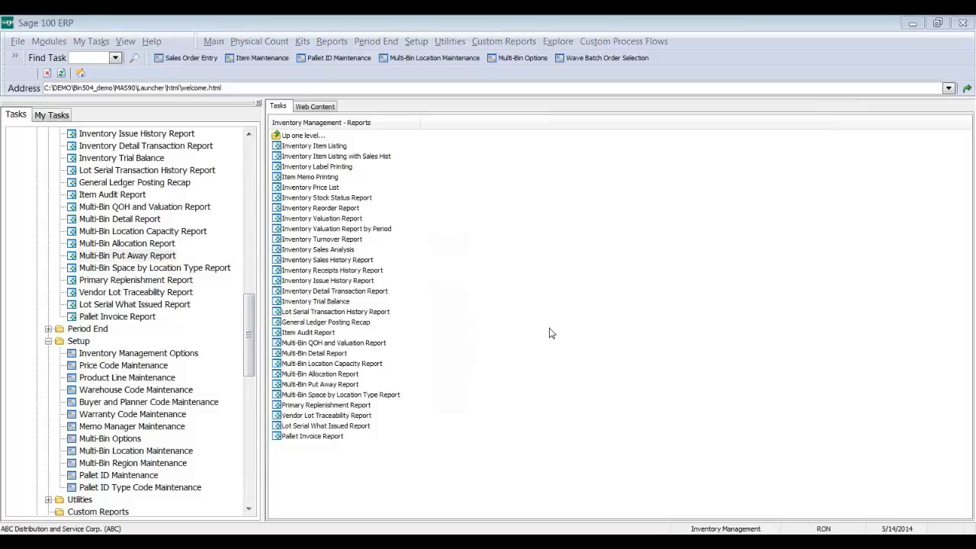
# Step: Choose 000 CENTRAL WAREHOUSE as source, with stage bin RECEIVING and stage region REC
pyautogui.click(353, 305)
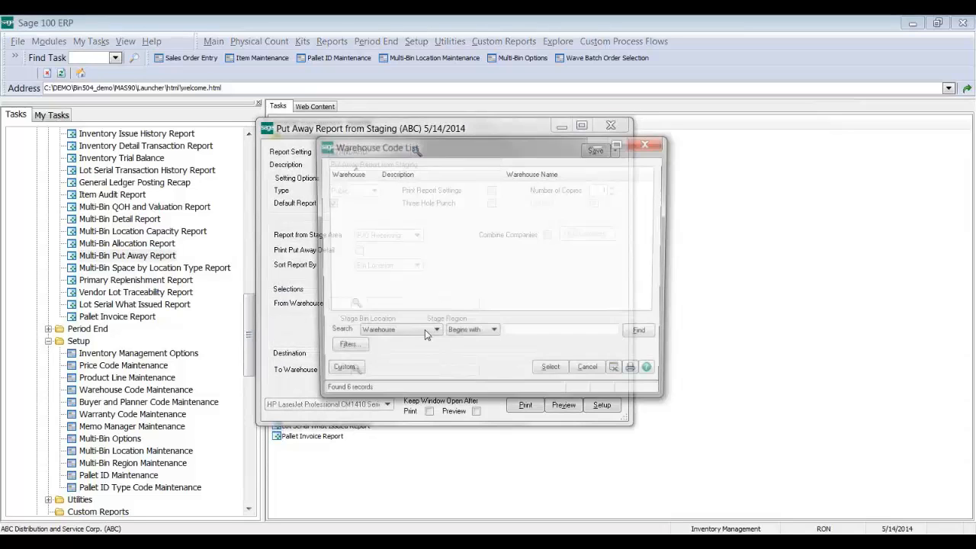
pyautogui.click(553, 373)
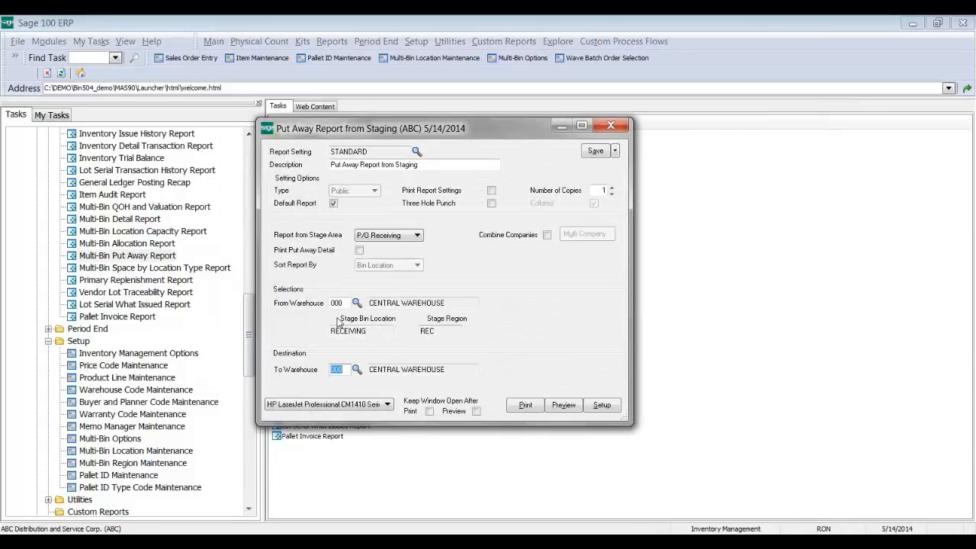
pyautogui.moveTo(369, 330); pyautogui.dragTo(340, 331)
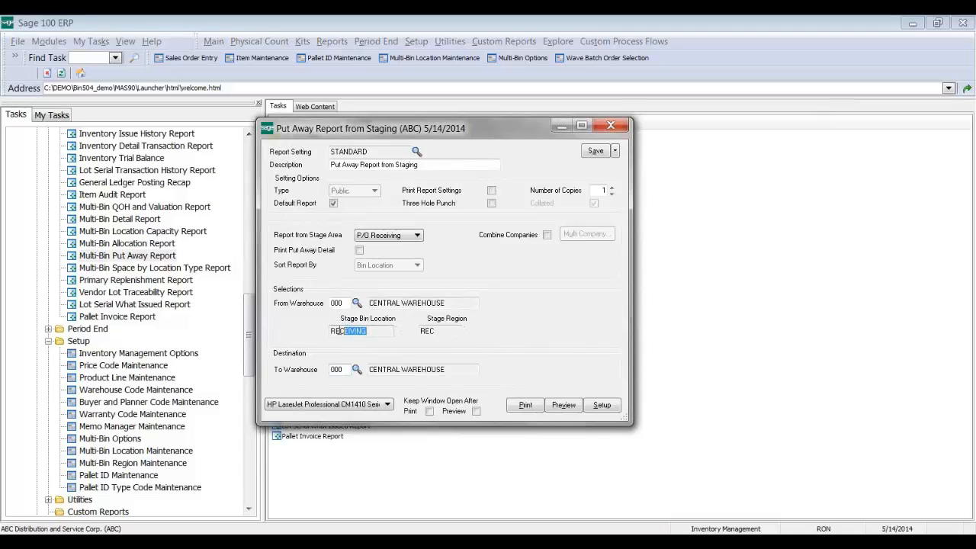
pyautogui.moveTo(436, 332); pyautogui.dragTo(410, 328)
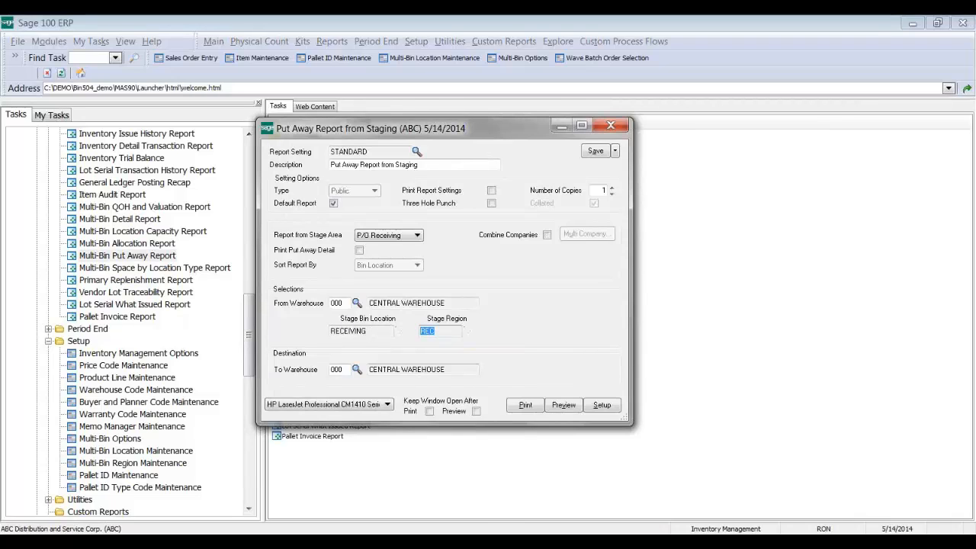
pyautogui.click(588, 542)
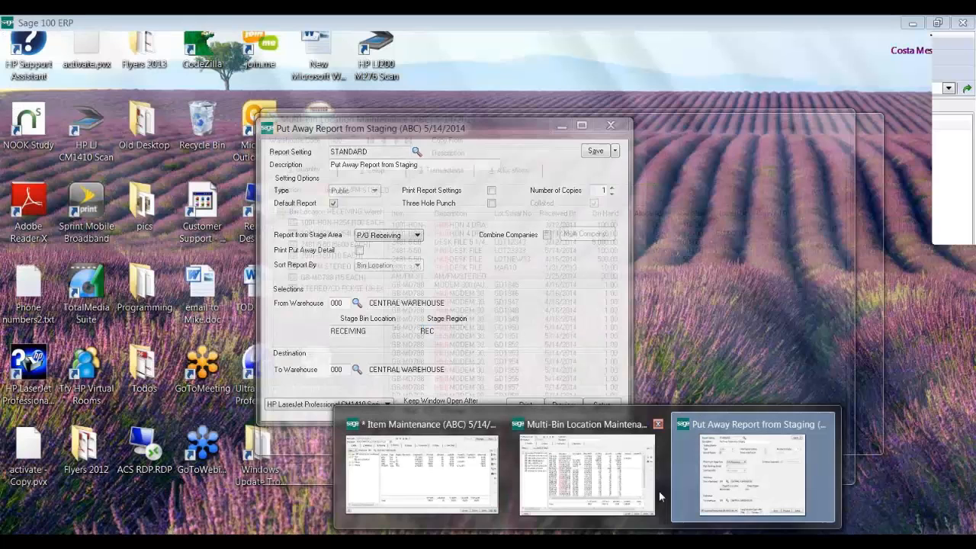
# Step: Accept the RECEIVING bin record and load bin QUALITY to review its REC staging setup
pyautogui.click(658, 491)
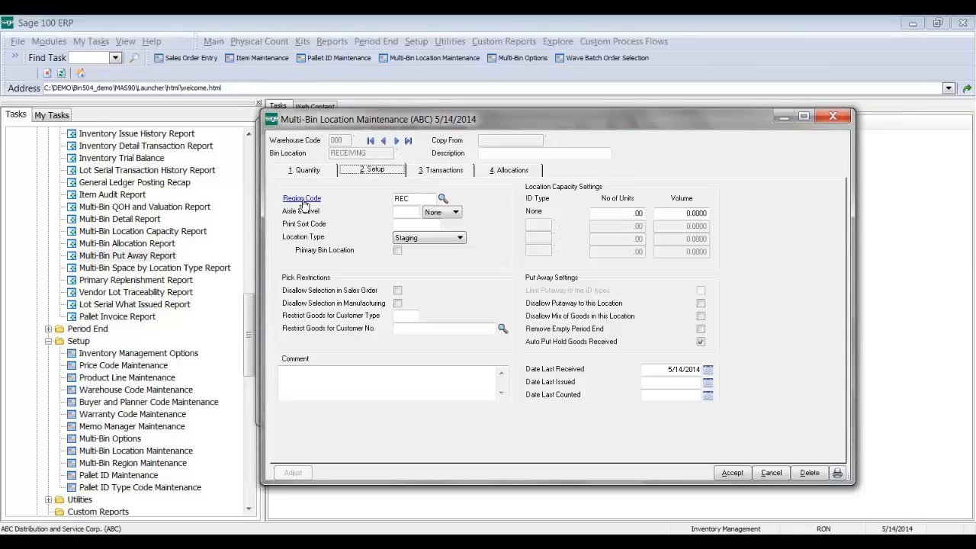
pyautogui.click(416, 198)
pyautogui.click(732, 473)
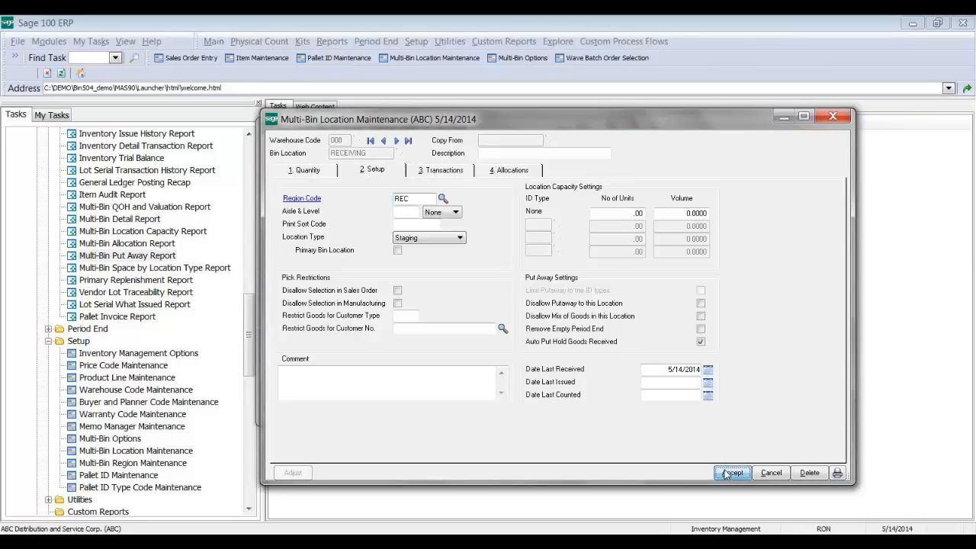
pyautogui.write('0')
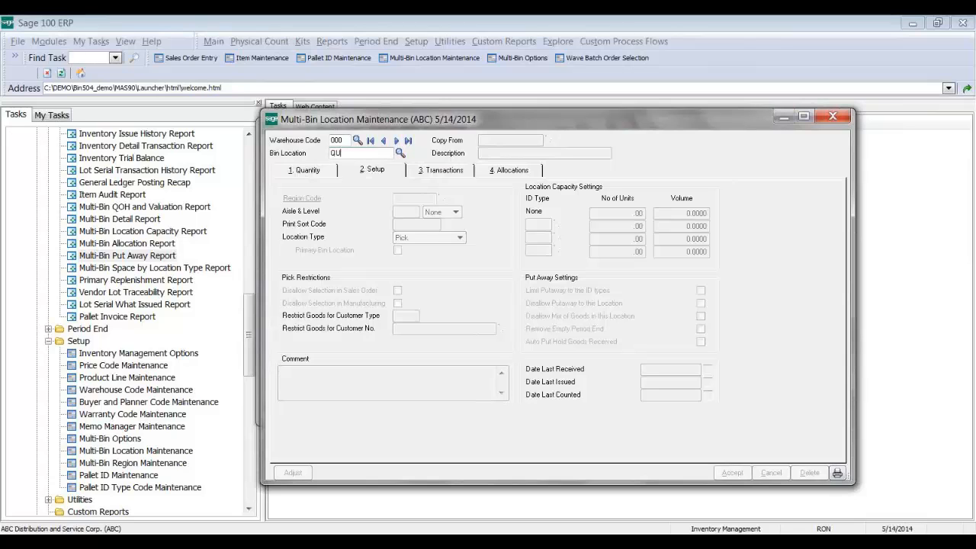
pyautogui.press('F2')
pyautogui.press('Return')
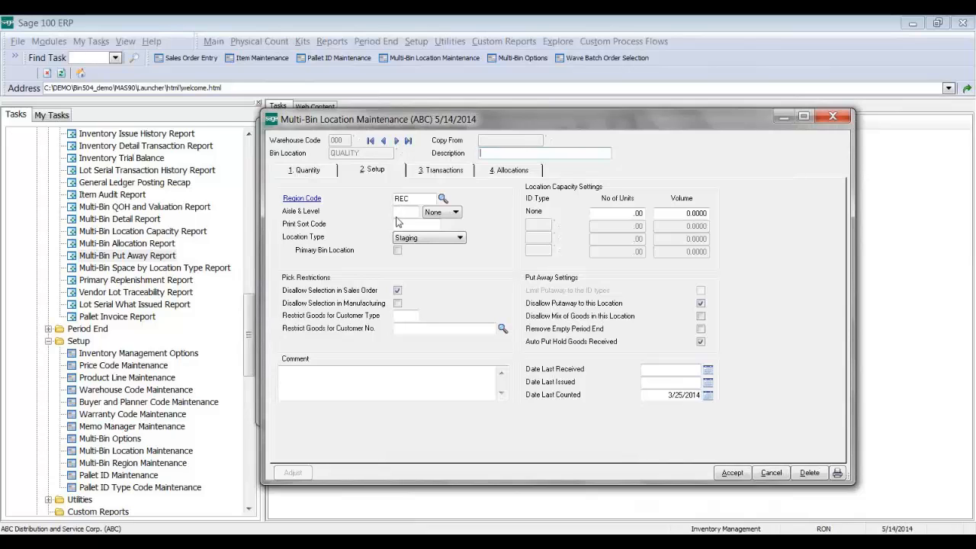
pyautogui.click(591, 542)
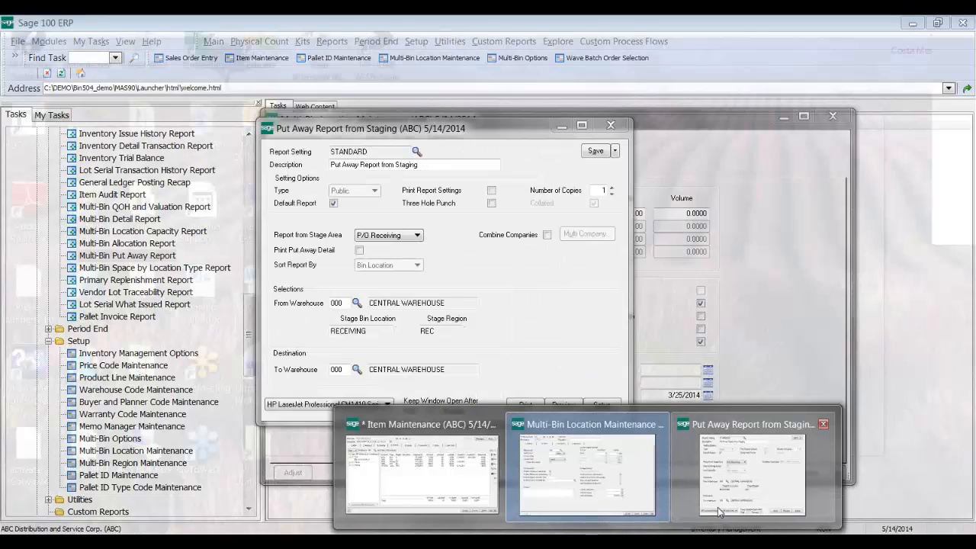
# Step: Preview the put-away report and scroll through the QUALITY and RECEIVING moves into storage bins
pyautogui.click(718, 509)
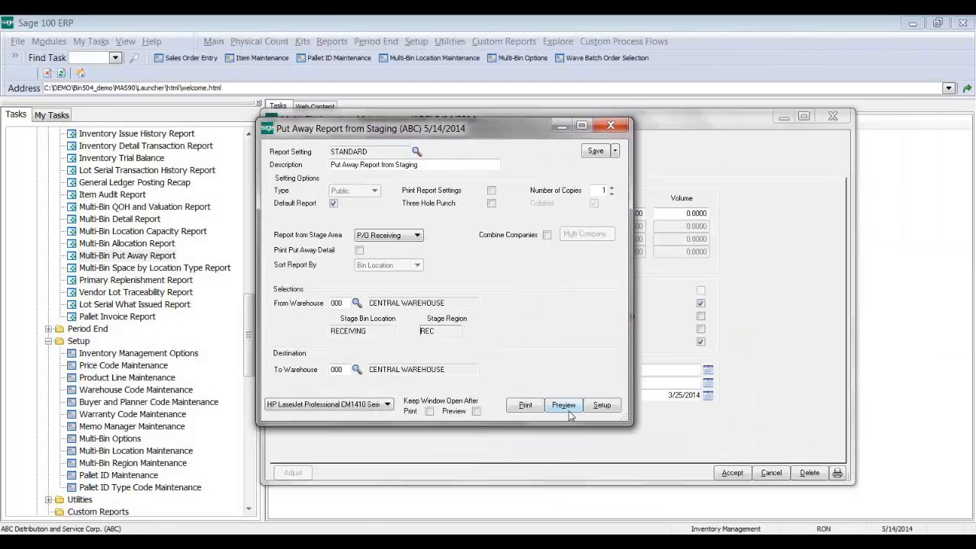
pyautogui.click(564, 406)
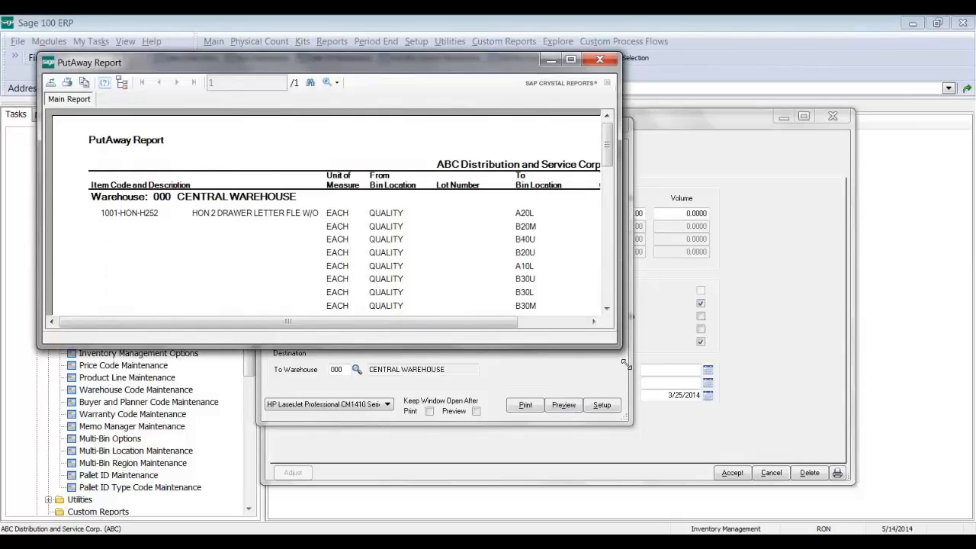
pyautogui.moveTo(627, 353); pyautogui.dragTo(692, 484)
pyautogui.scroll(-1, 684, 226)
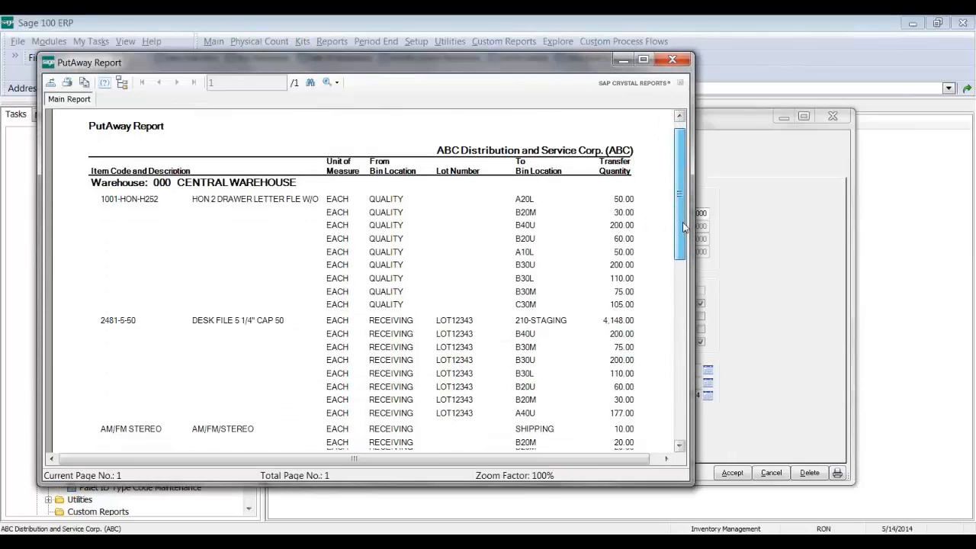
pyautogui.scroll(-2, 684, 226)
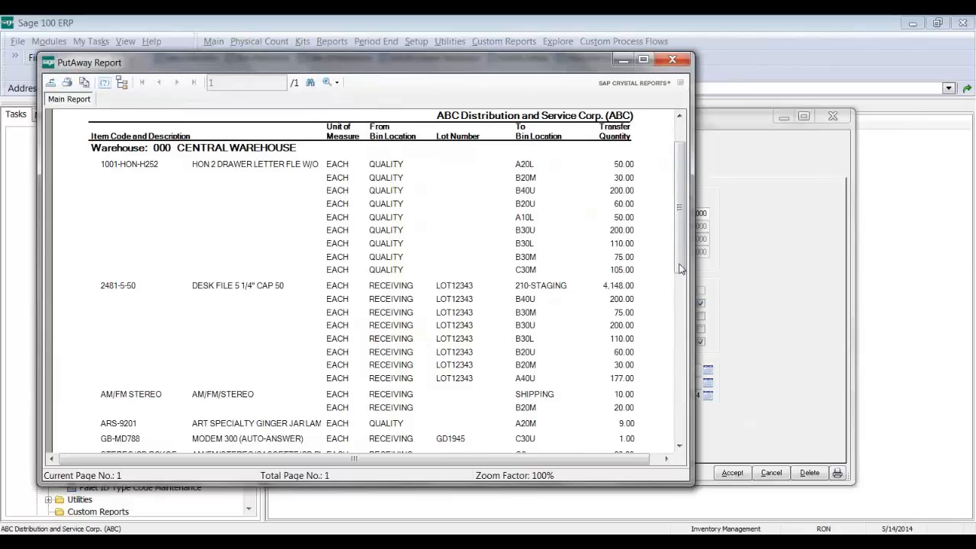
pyautogui.moveTo(678, 254); pyautogui.dragTo(678, 284)
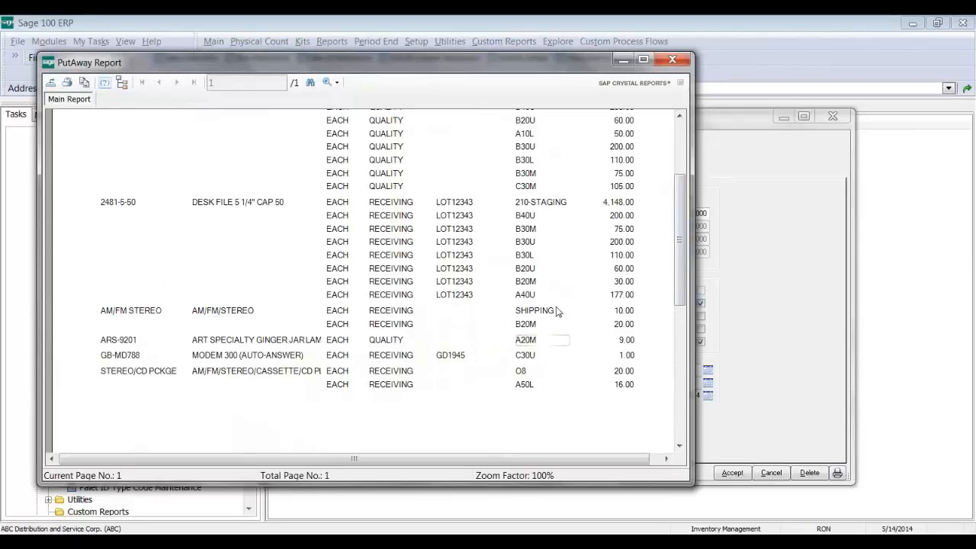
pyautogui.scroll(5, 687, 228)
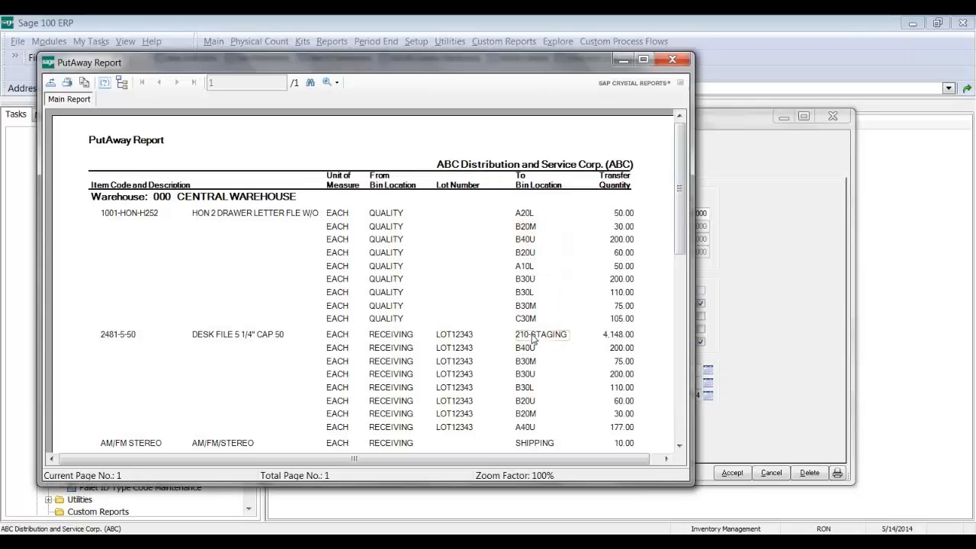
# Step: Close the preview, clear the QUALITY bin, and reload bin RECEIVING in warehouse 000
pyautogui.click(672, 61)
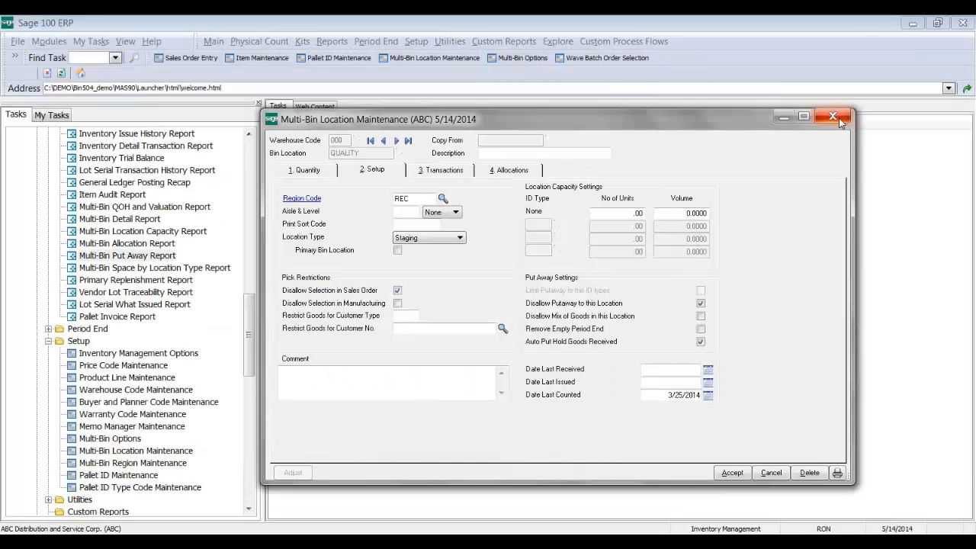
pyautogui.click(310, 175)
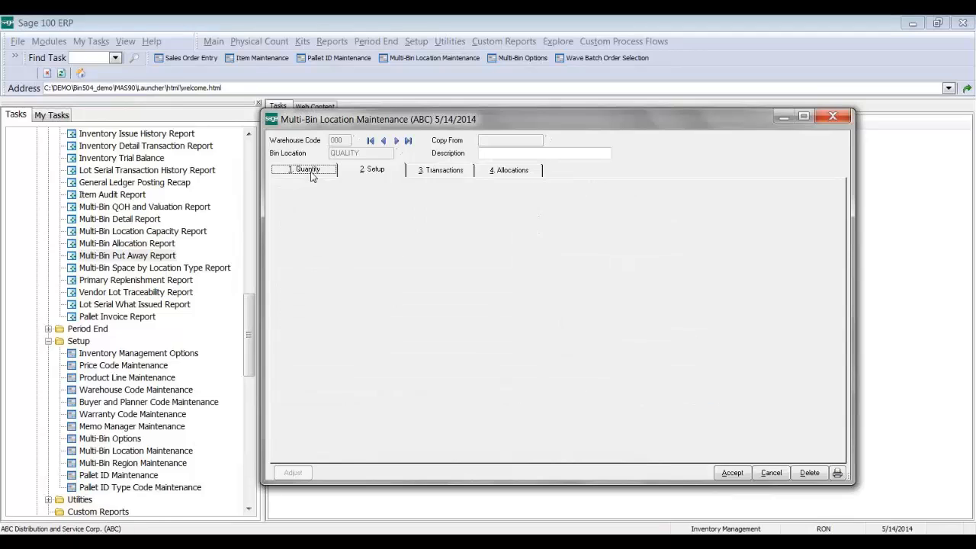
pyautogui.click(730, 472)
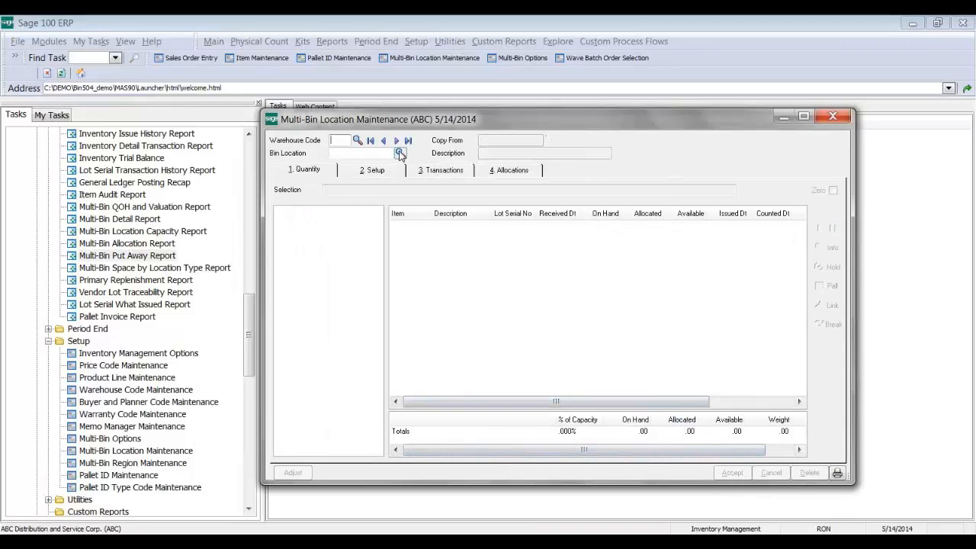
pyautogui.write('000')
pyautogui.press('Tab')
pyautogui.write('REC')
pyautogui.press('Tab')
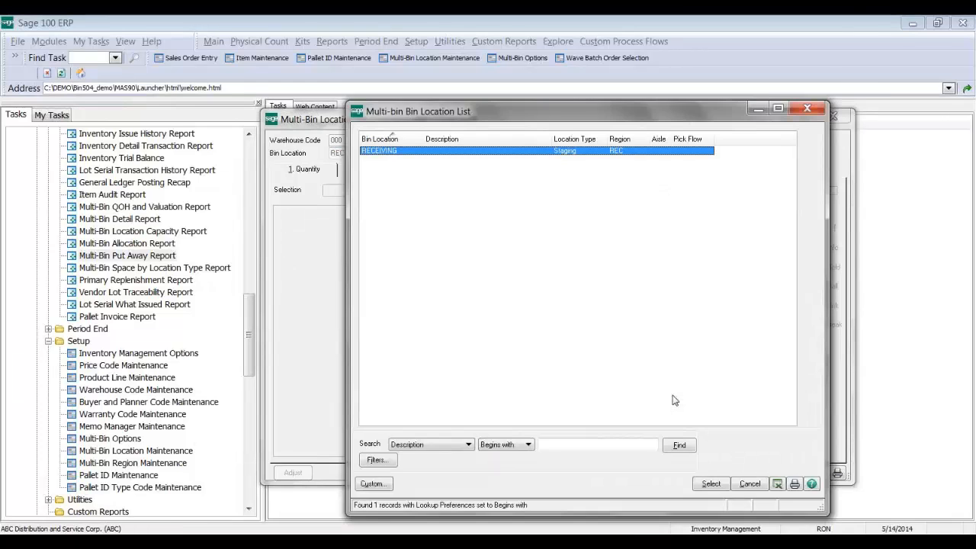
pyautogui.press('Return')
# Step: Start a quick transfer of lot GD1945, cancel it, and close bin maintenance
pyautogui.click(542, 285)
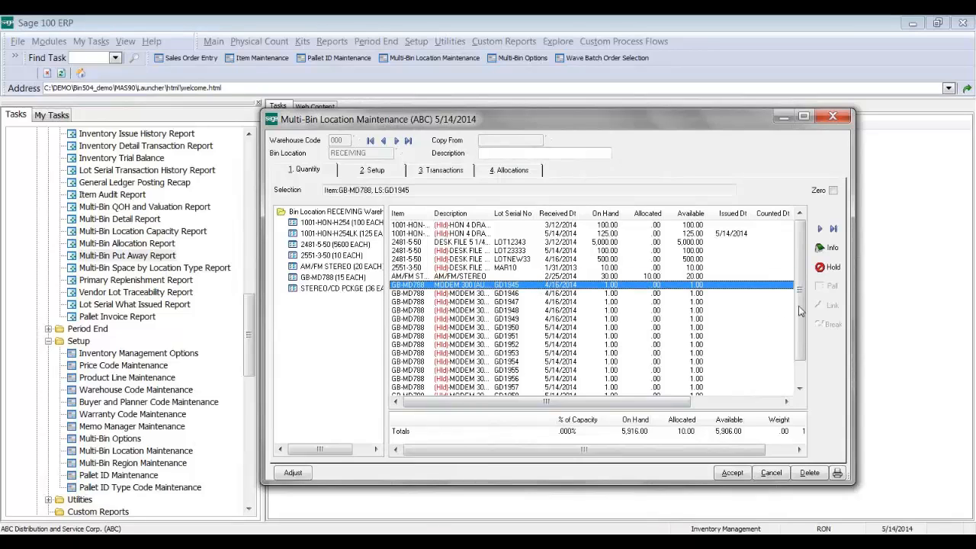
pyautogui.click(820, 230)
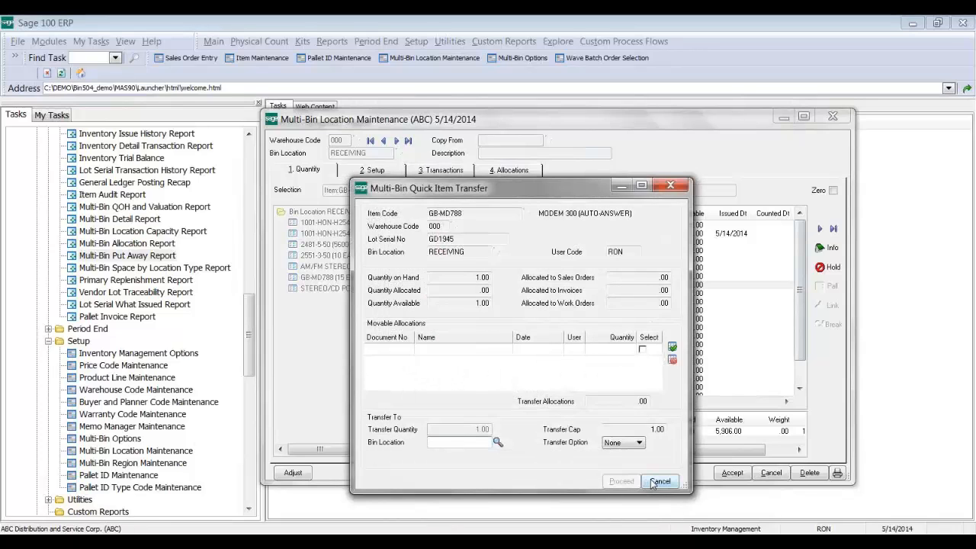
pyautogui.click(658, 482)
pyautogui.click(838, 118)
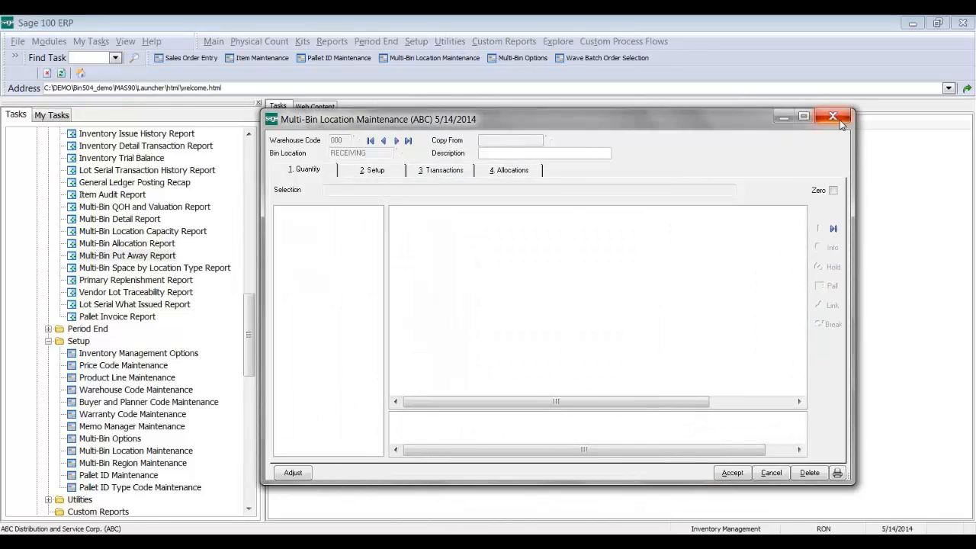
pyautogui.click(250, 174)
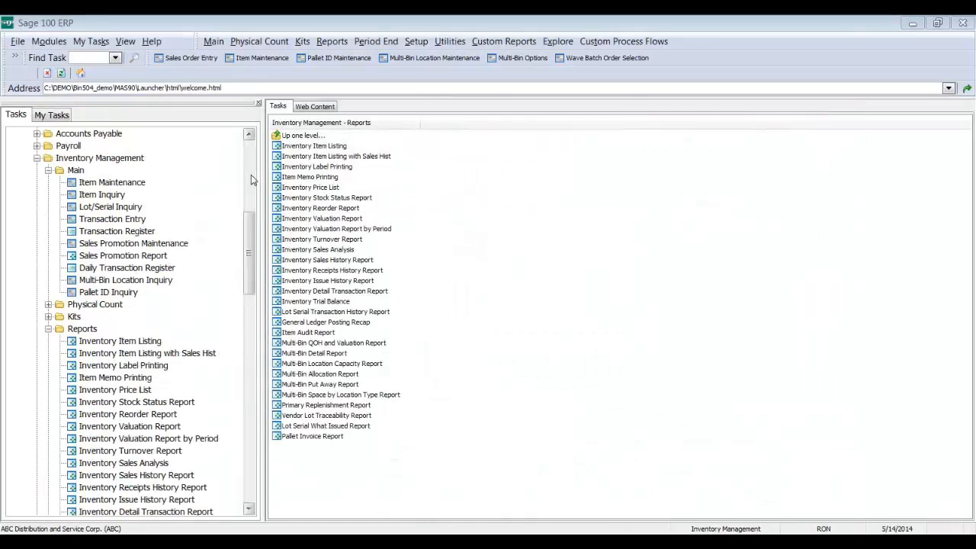
# Step: Start a Transfers transaction with CENTRAL WAREHOUSE (000) as the destination warehouse
pyautogui.click(143, 220)
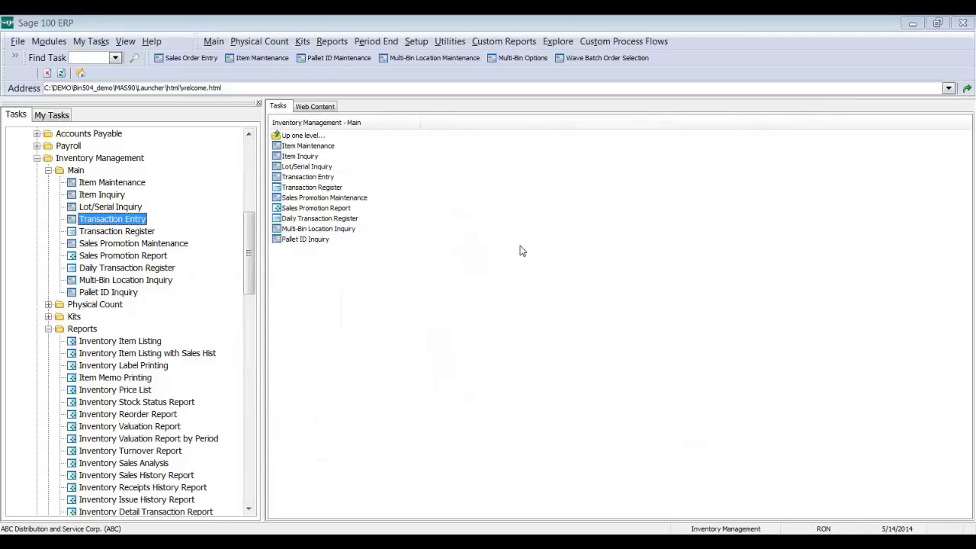
pyautogui.click(588, 162)
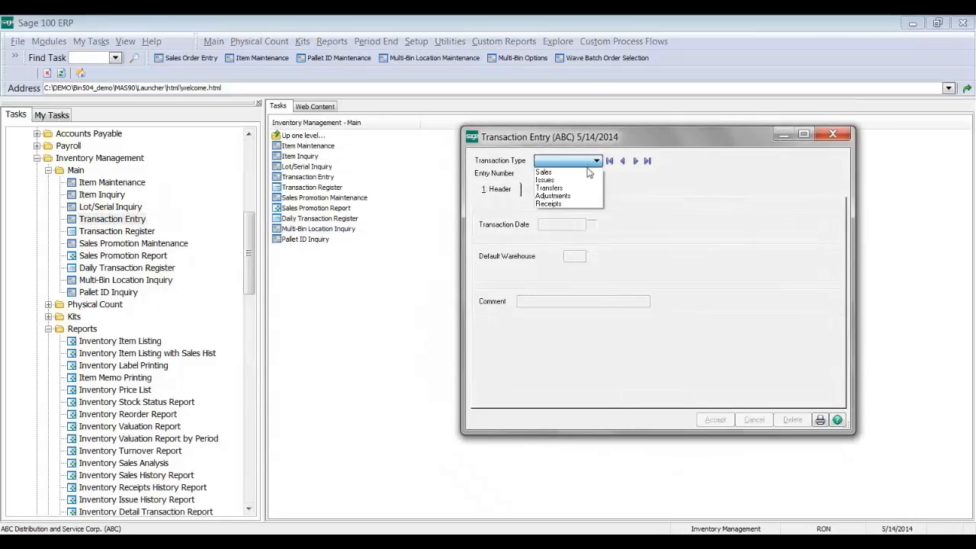
pyautogui.click(584, 188)
pyautogui.click(590, 173)
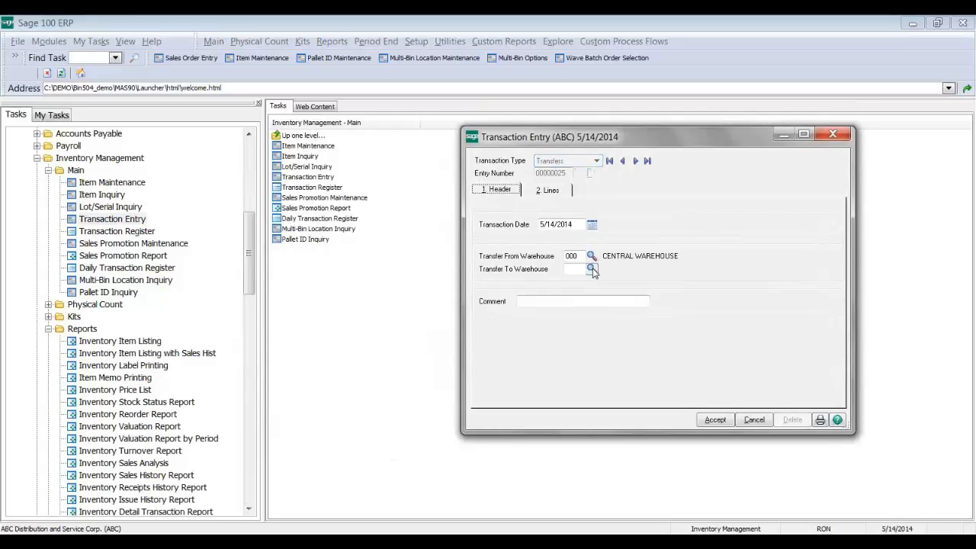
pyautogui.click(592, 270)
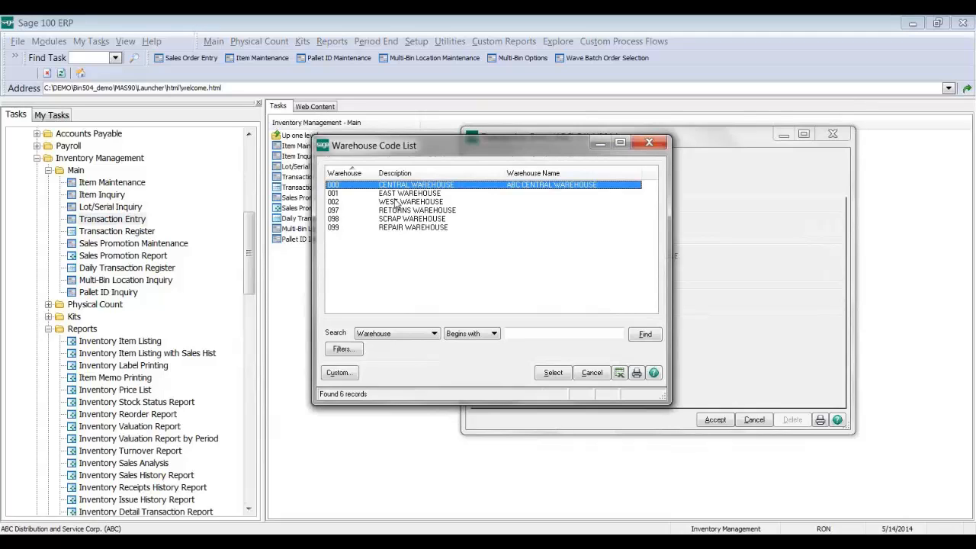
pyautogui.click(396, 195)
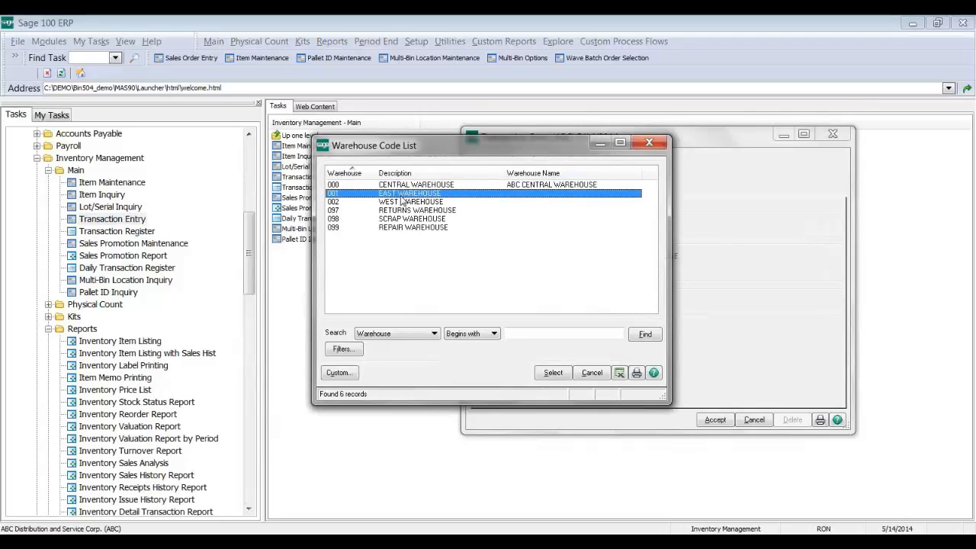
pyautogui.click(494, 187)
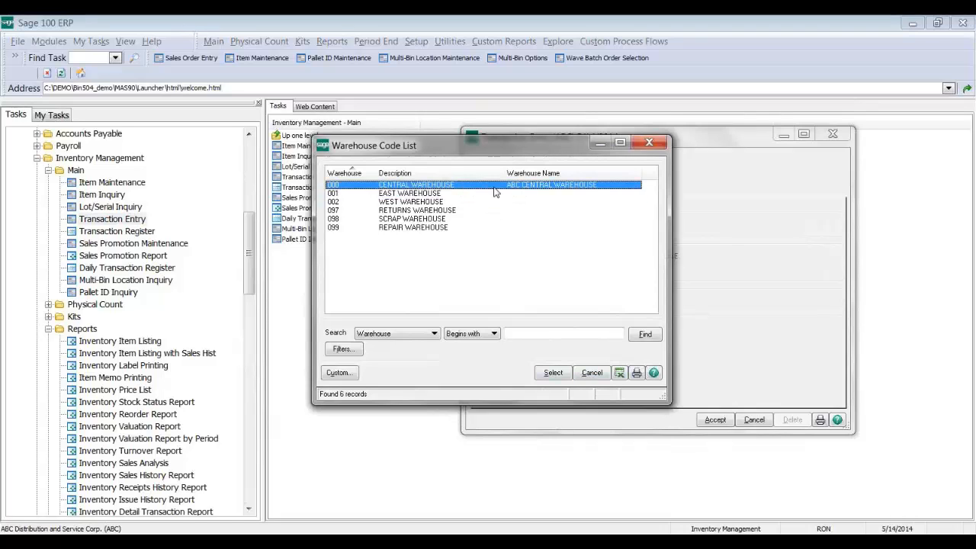
pyautogui.doubleClick(494, 187)
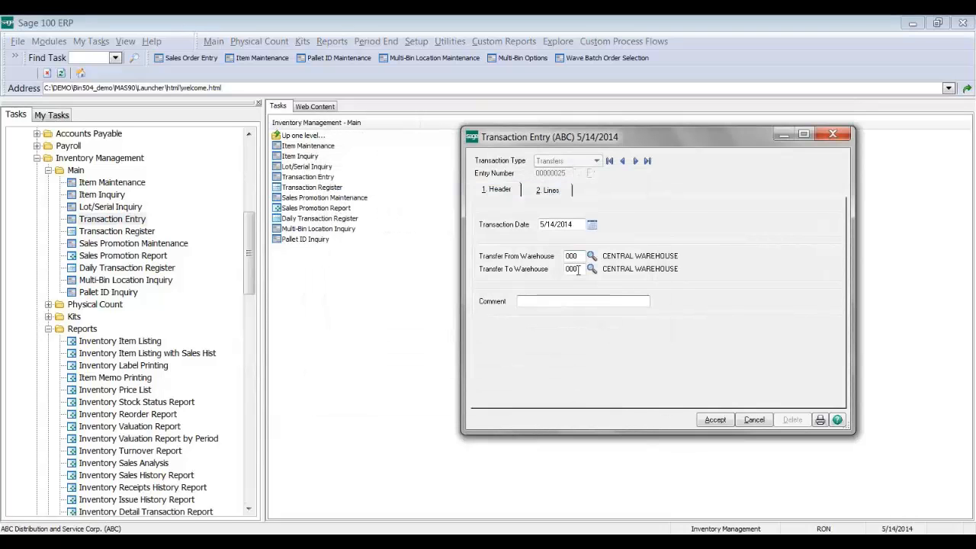
pyautogui.click(548, 191)
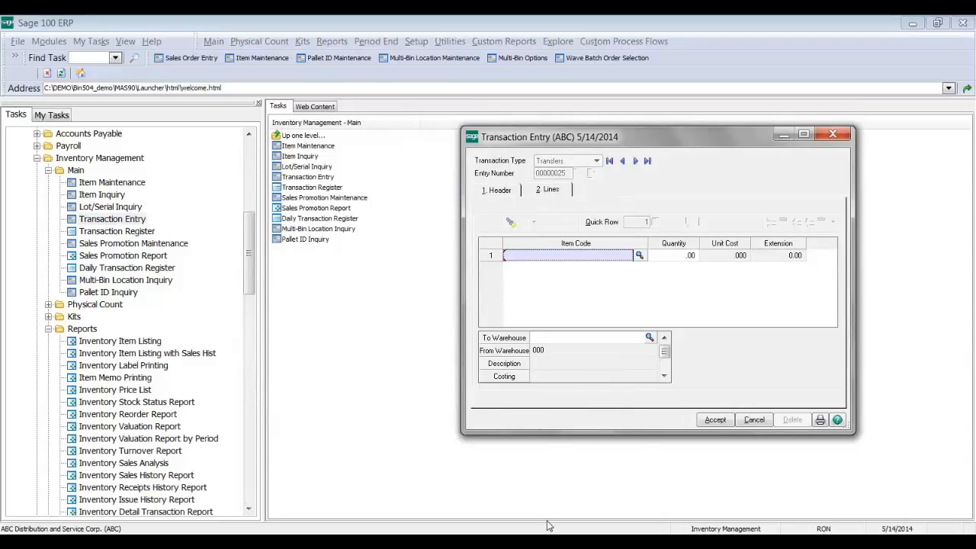
# Step: Add 100 of item 1001-HON-H252 and distribute 10 units from bin A30U
pyautogui.press('F2')
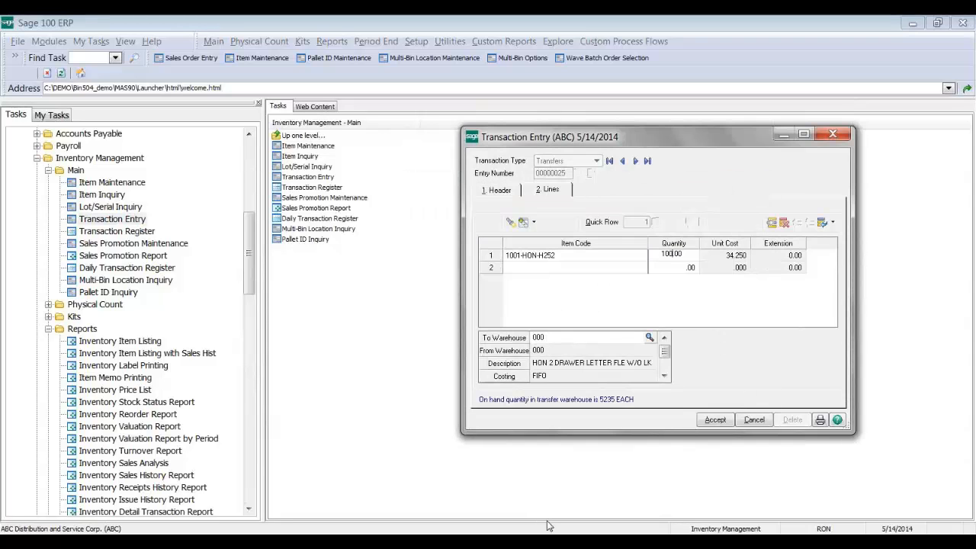
pyautogui.press('Tab')
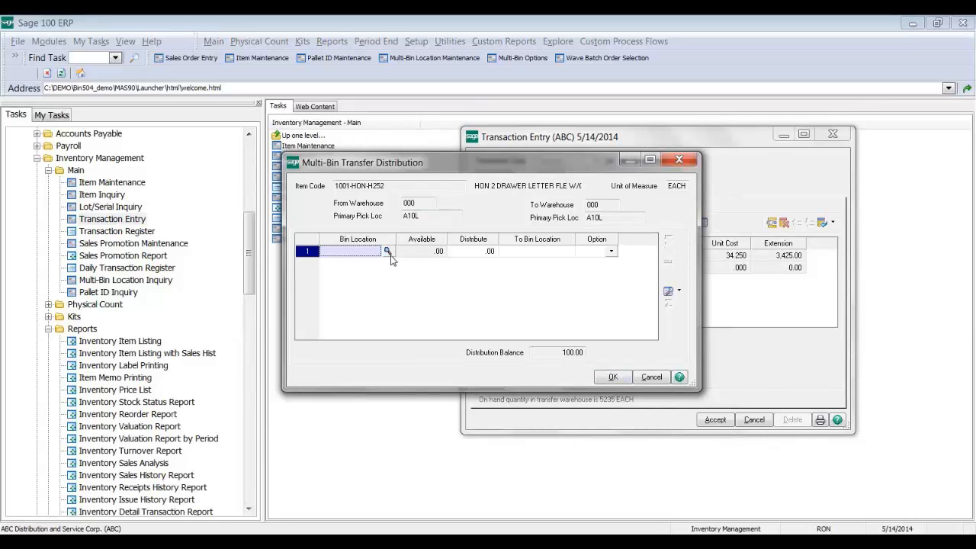
pyautogui.click(386, 251)
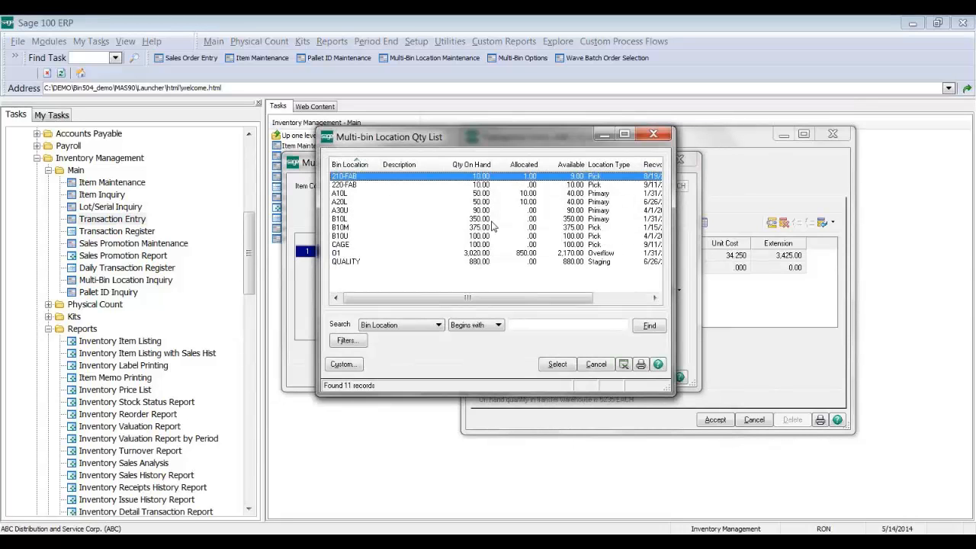
pyautogui.click(476, 213)
pyautogui.doubleClick(475, 213)
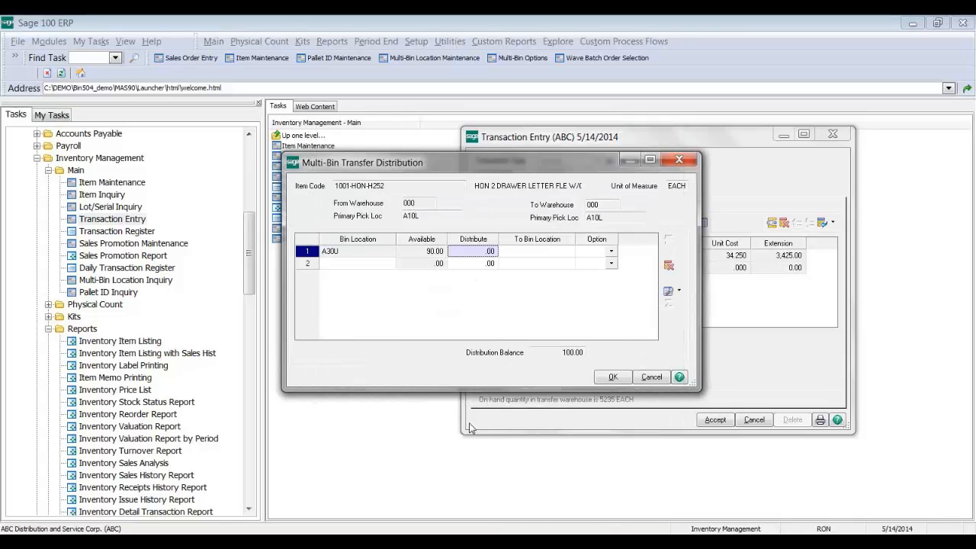
pyautogui.write('10')
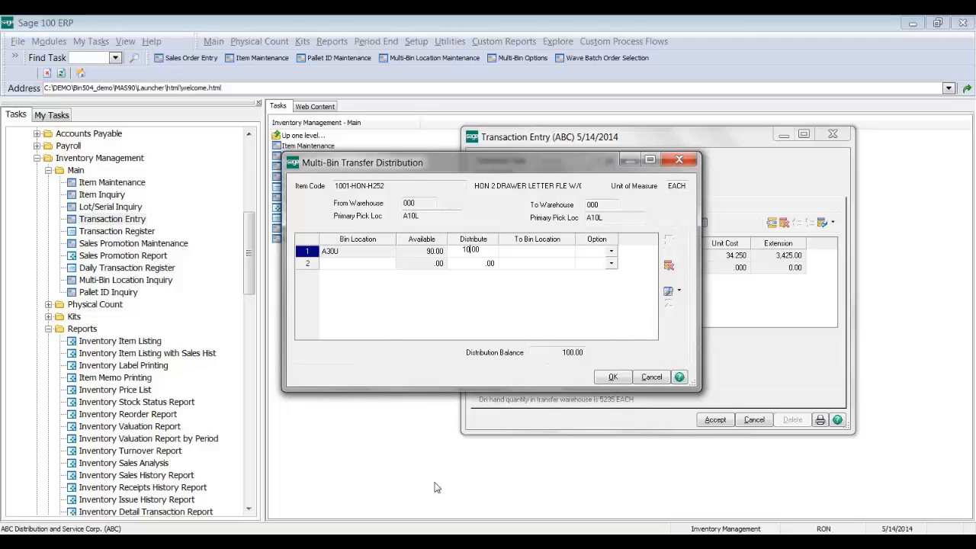
pyautogui.press('Tab')
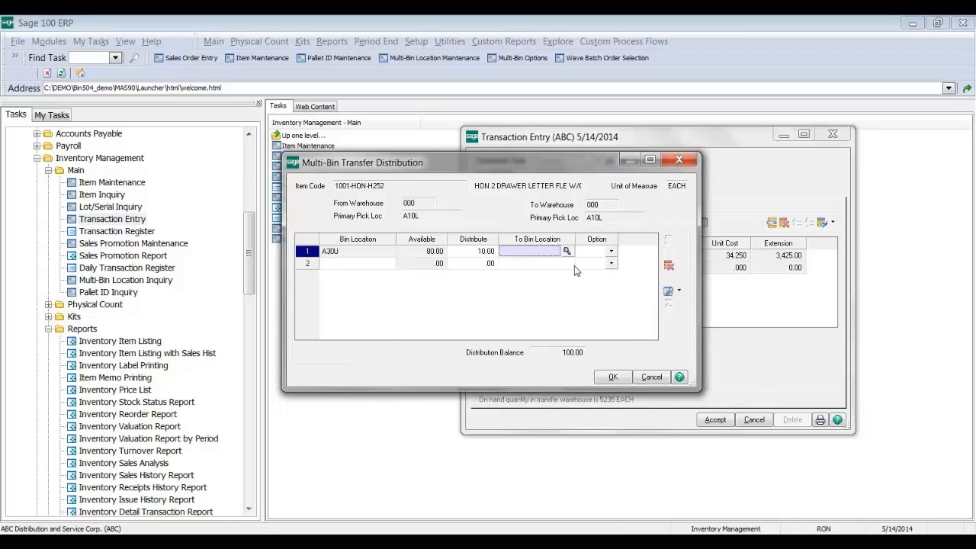
# Step: Enlarge the distribution window, delete its lines, and list all twelve bins
pyautogui.moveTo(595, 164); pyautogui.dragTo(545, 101)
pyautogui.moveTo(649, 328); pyautogui.dragTo(719, 412)
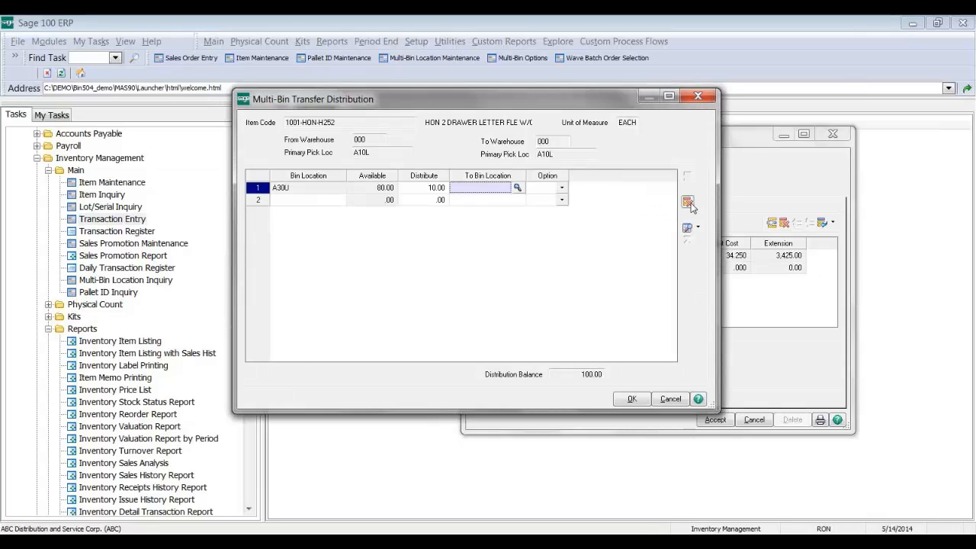
pyautogui.click(687, 202)
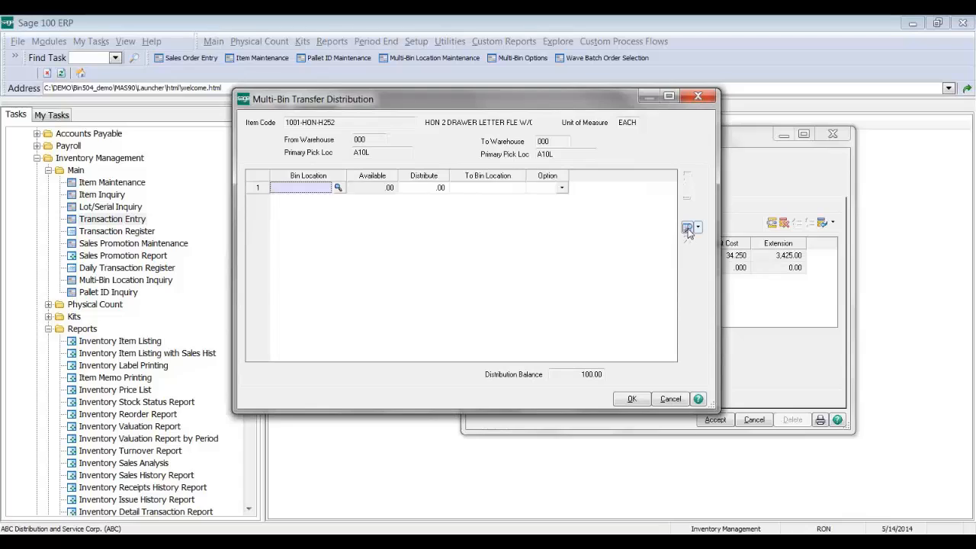
pyautogui.click(687, 229)
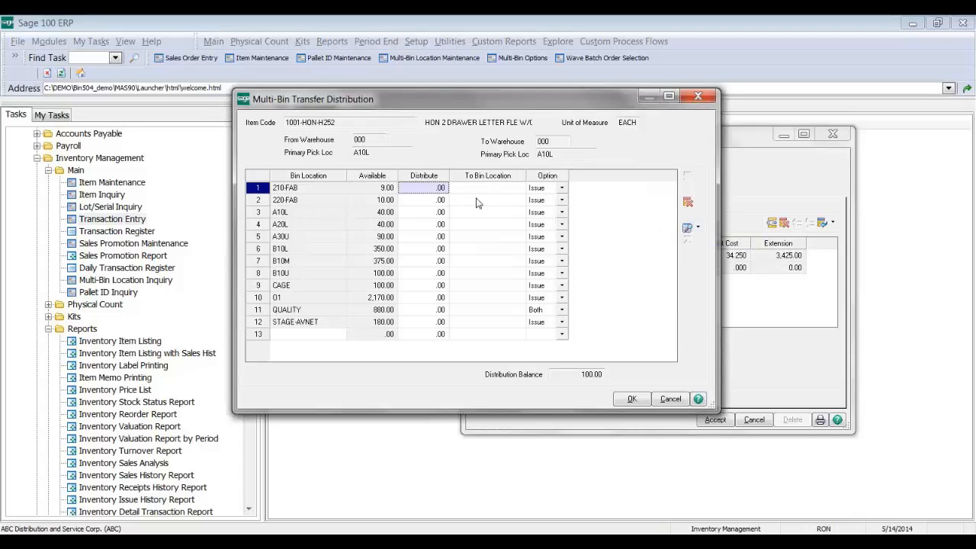
# Step: Distribute quantities from bins A20L and B10L (60 units), both into destination bin A50L
pyautogui.click(433, 226)
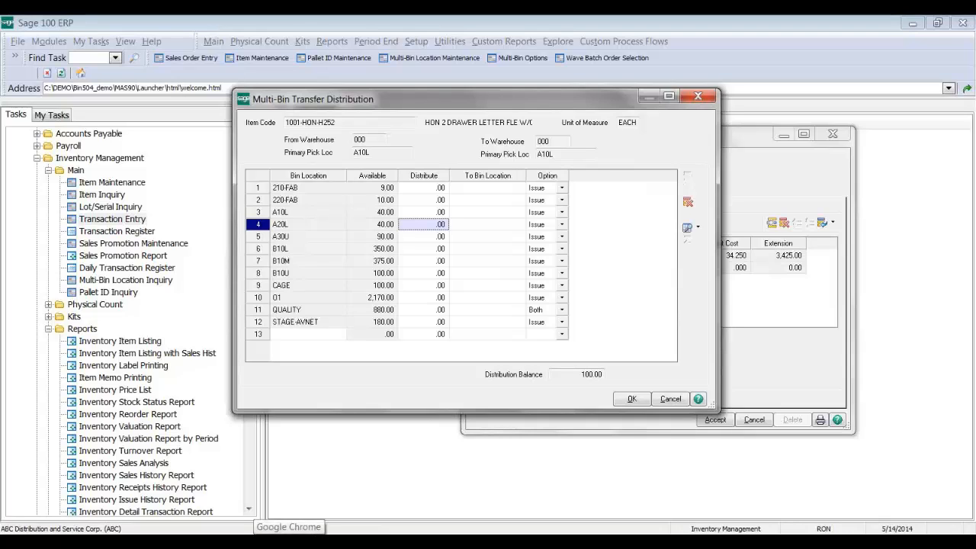
pyautogui.write('10')
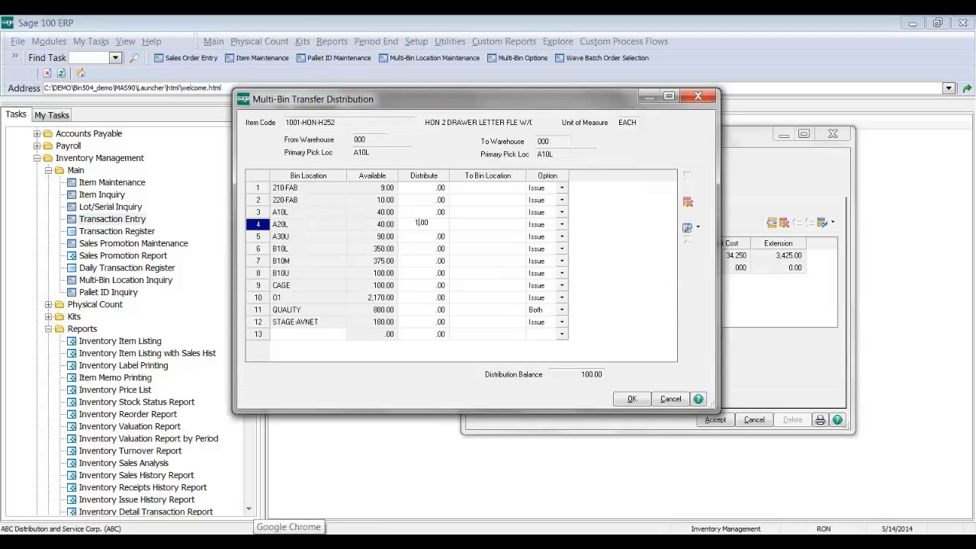
pyautogui.press('Tab')
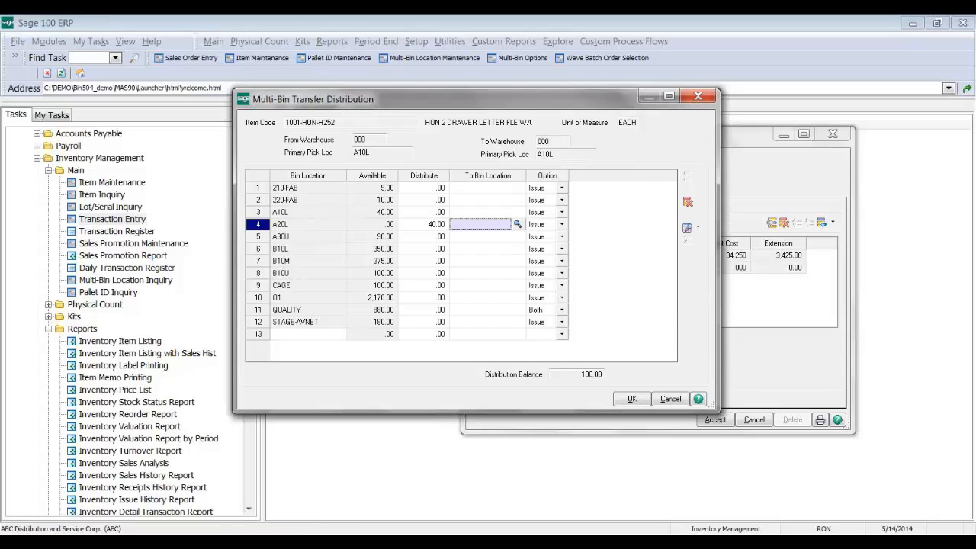
pyautogui.press('F2')
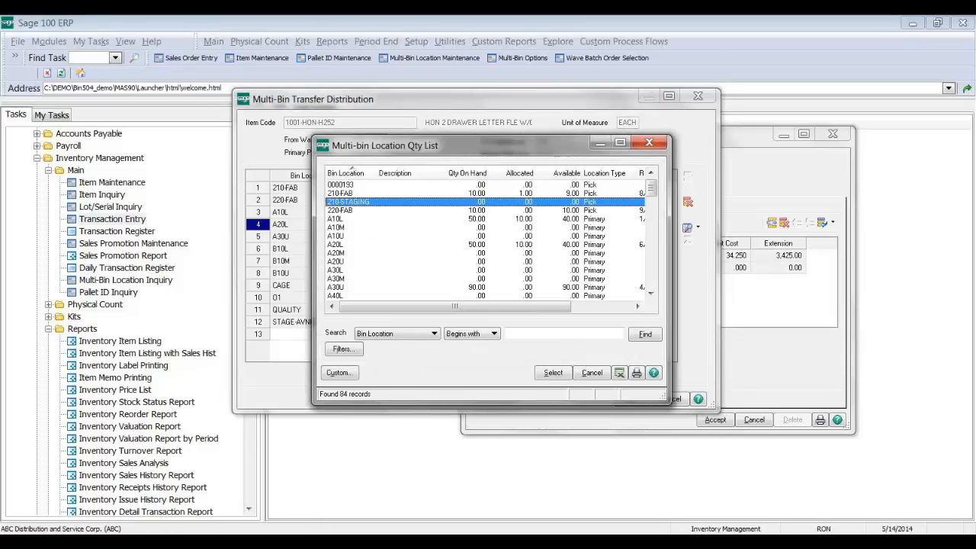
pyautogui.press('Down')
pyautogui.press('Down')
pyautogui.press('Down')
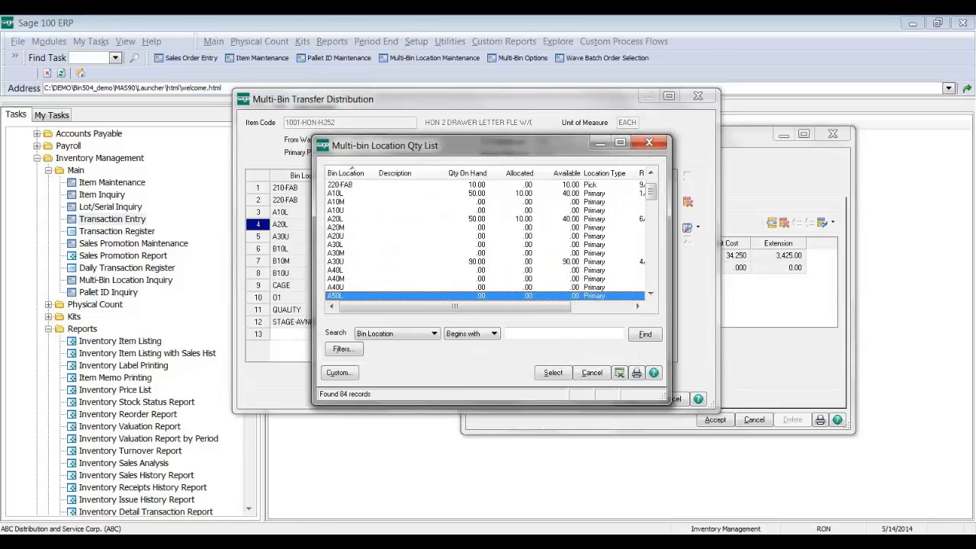
pyautogui.press('Return')
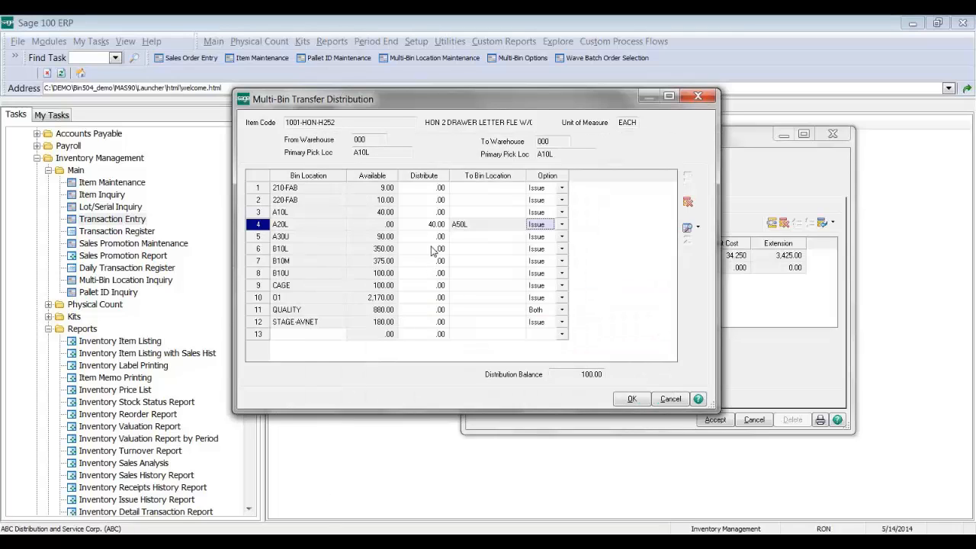
pyautogui.click(432, 250)
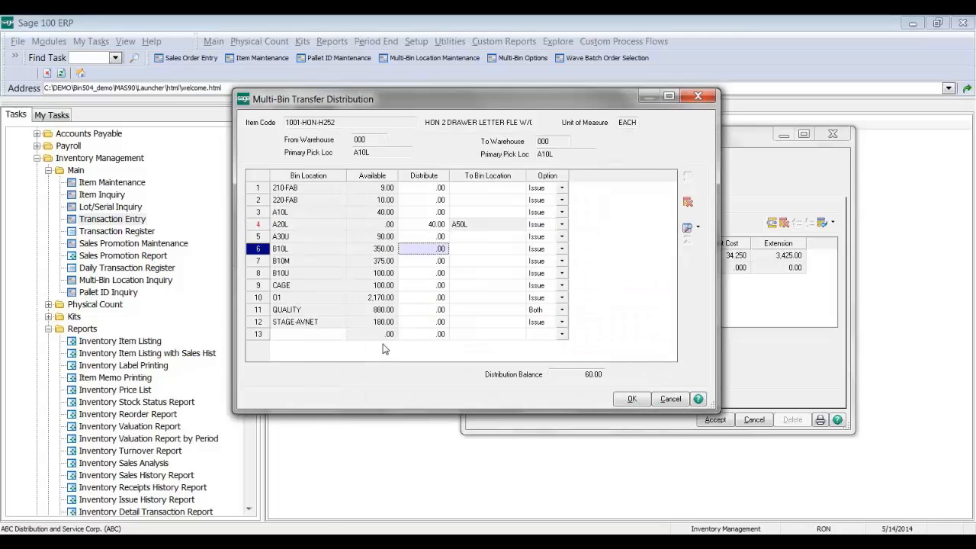
pyautogui.write('60')
pyautogui.press('Tab')
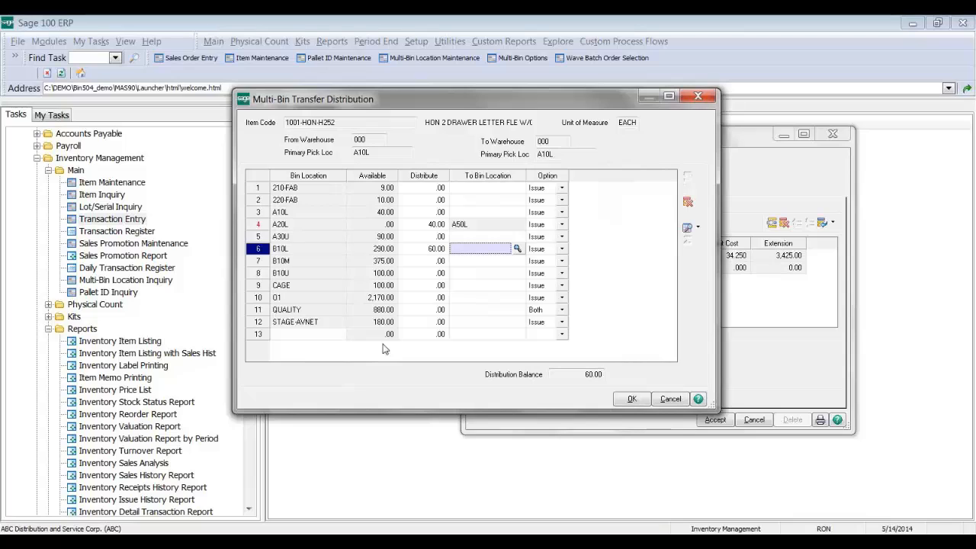
pyautogui.write('A50L')
pyautogui.press('Tab')
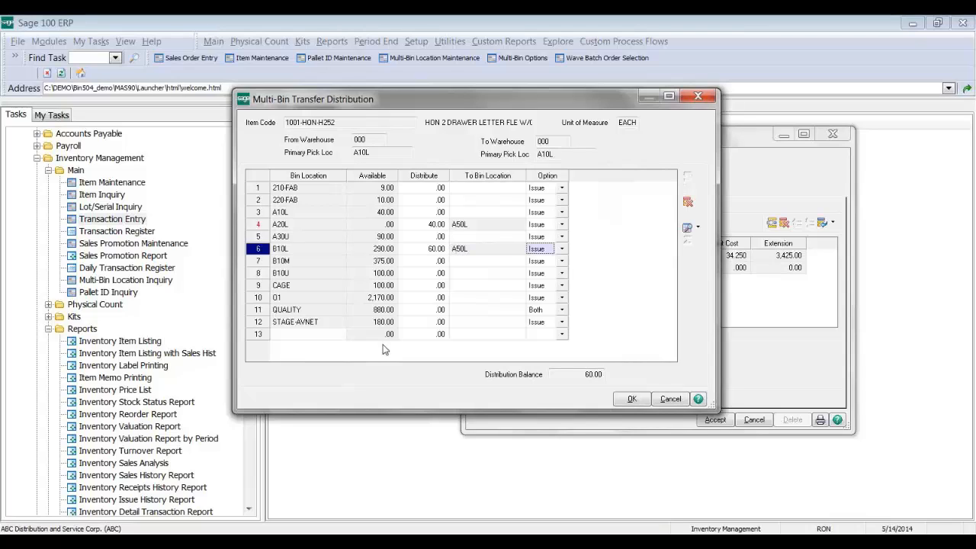
pyautogui.click(422, 260)
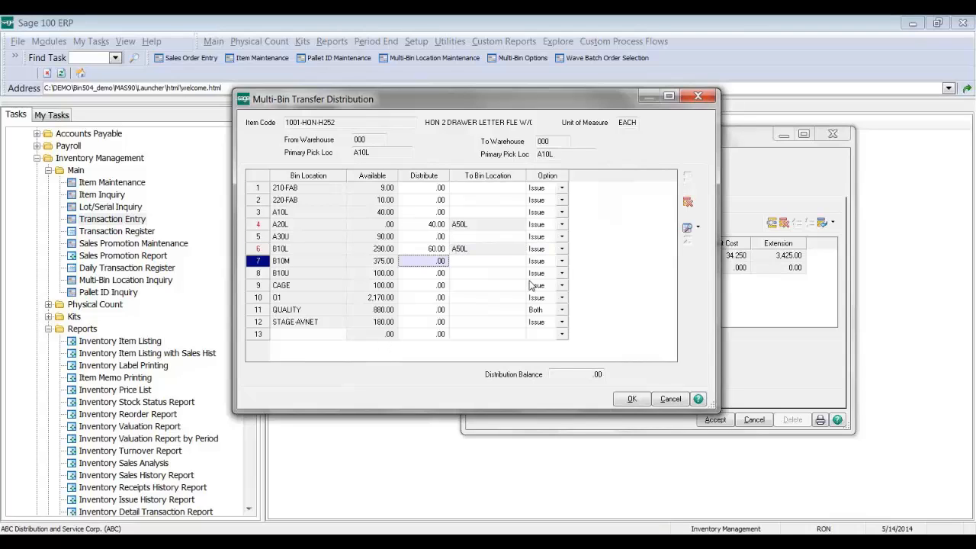
# Step: Discard the unbalanced distribution and add a line for item 2481-5-50, quantity 10
pyautogui.click(418, 225)
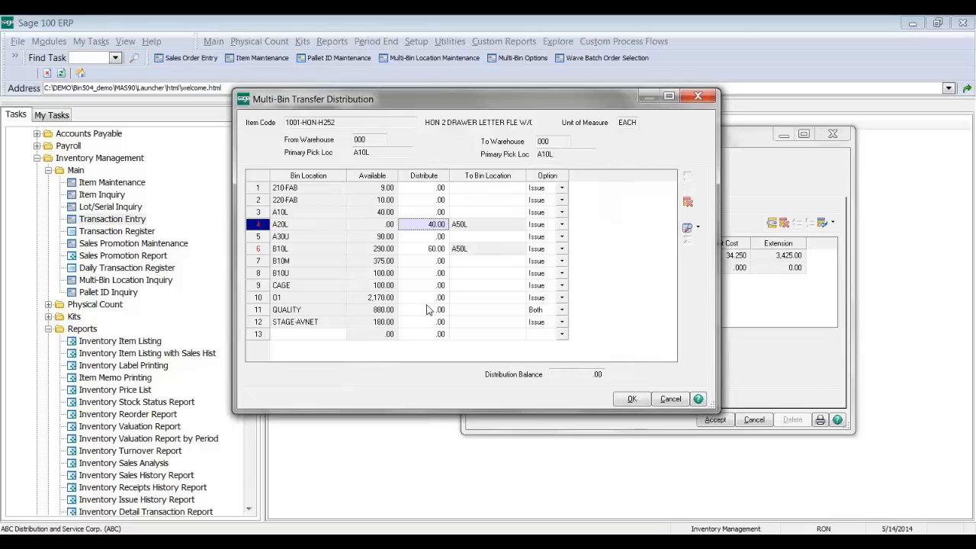
pyautogui.click(673, 400)
pyautogui.click(463, 209)
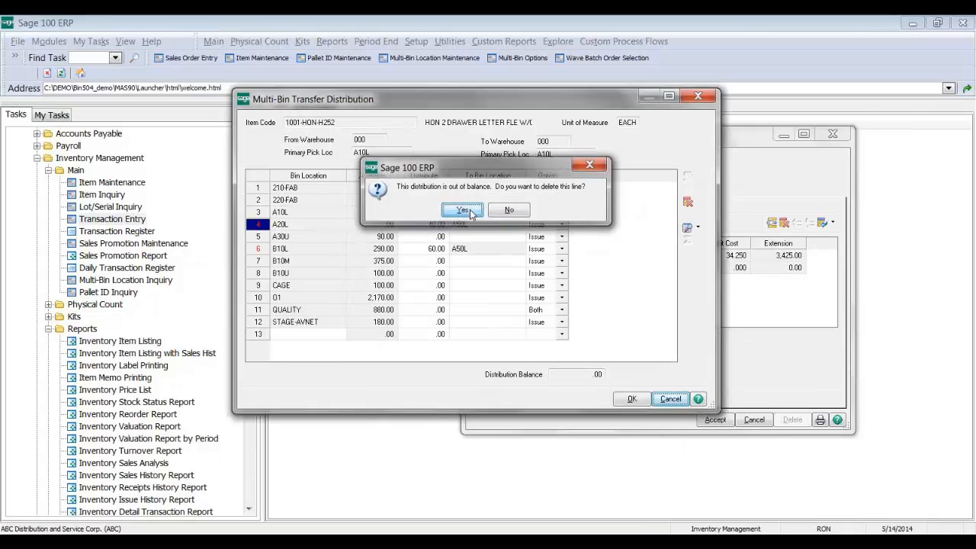
pyautogui.write('2481')
pyautogui.press('Return')
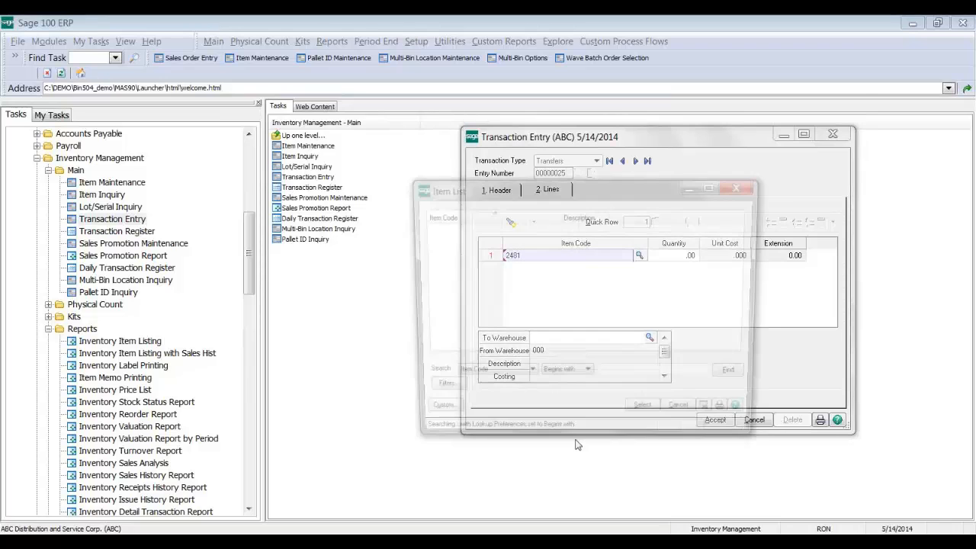
pyautogui.press('Return')
pyautogui.write('10')
pyautogui.press('Return')
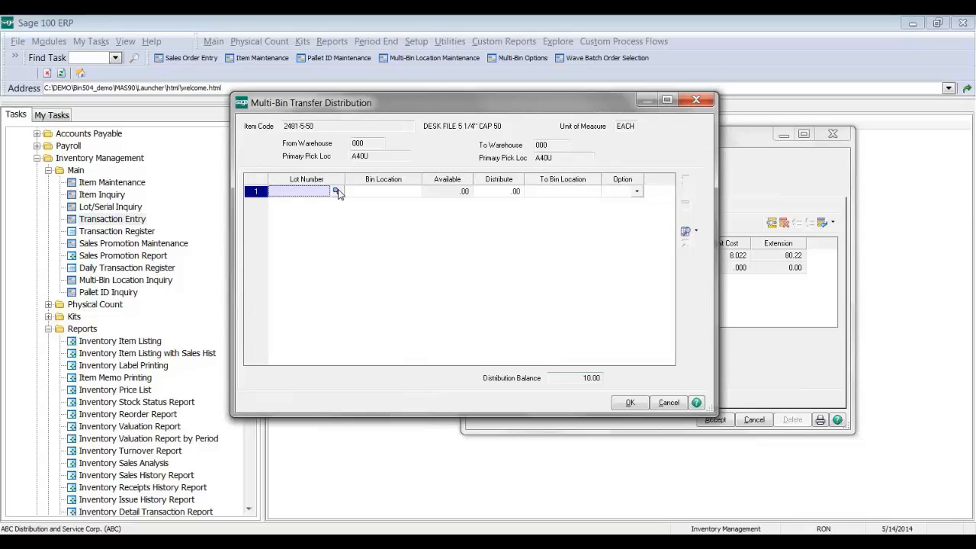
pyautogui.click(337, 191)
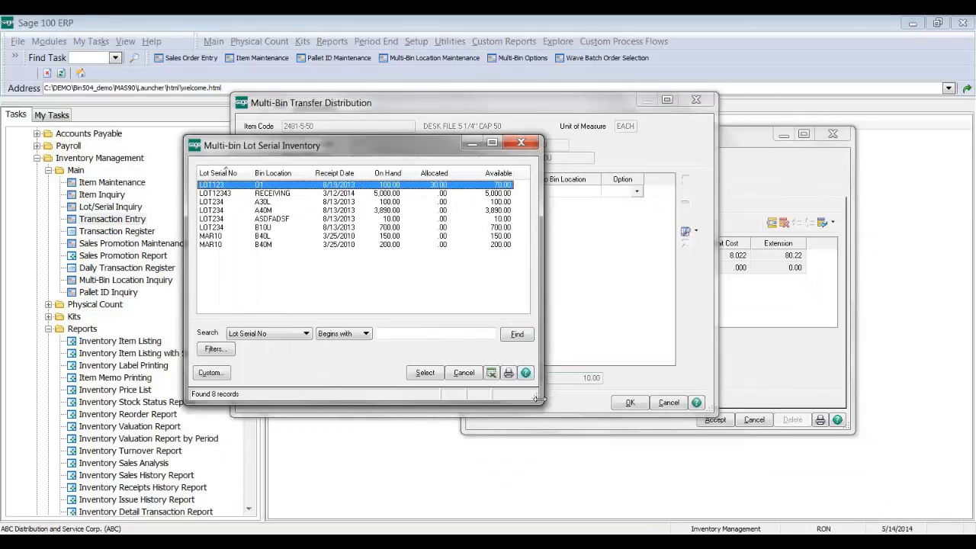
pyautogui.moveTo(537, 402); pyautogui.dragTo(579, 416)
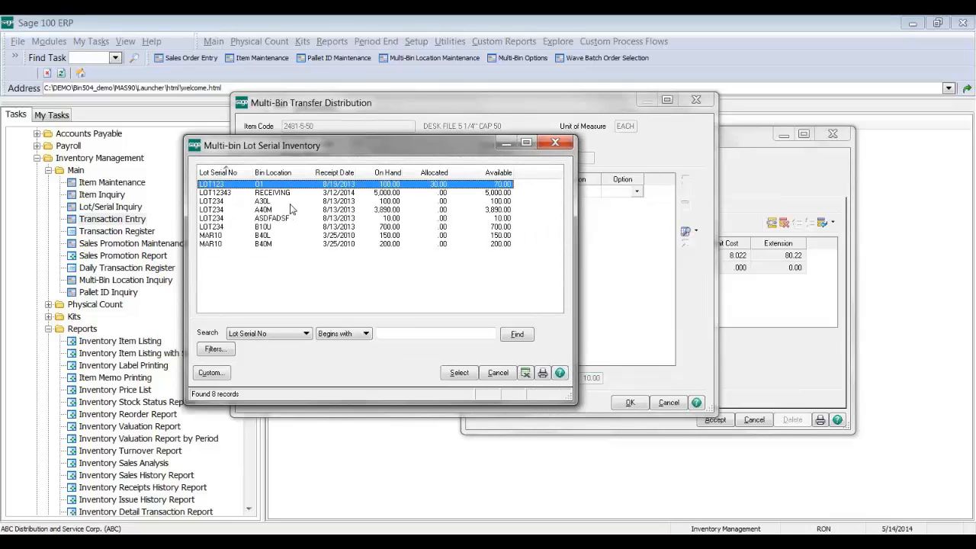
pyautogui.click(274, 201)
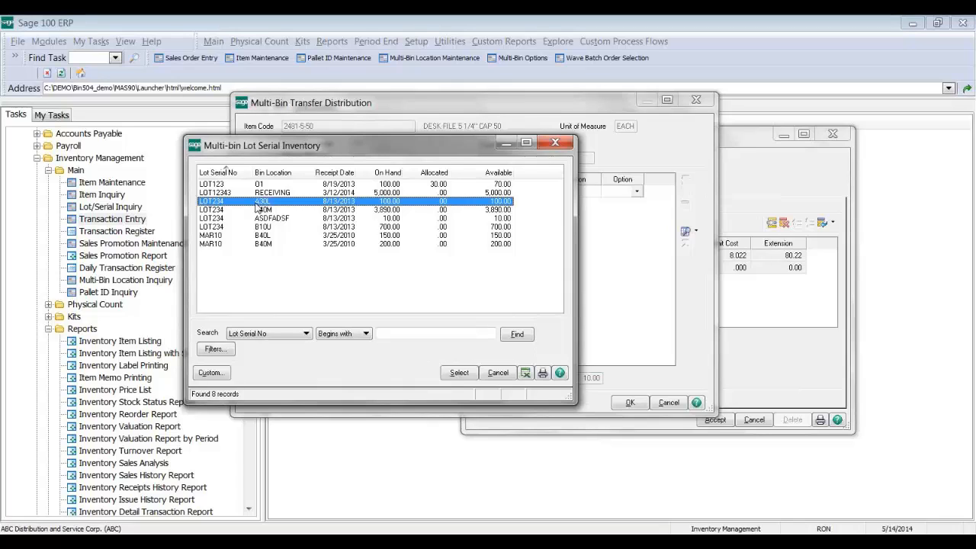
pyautogui.press('Return')
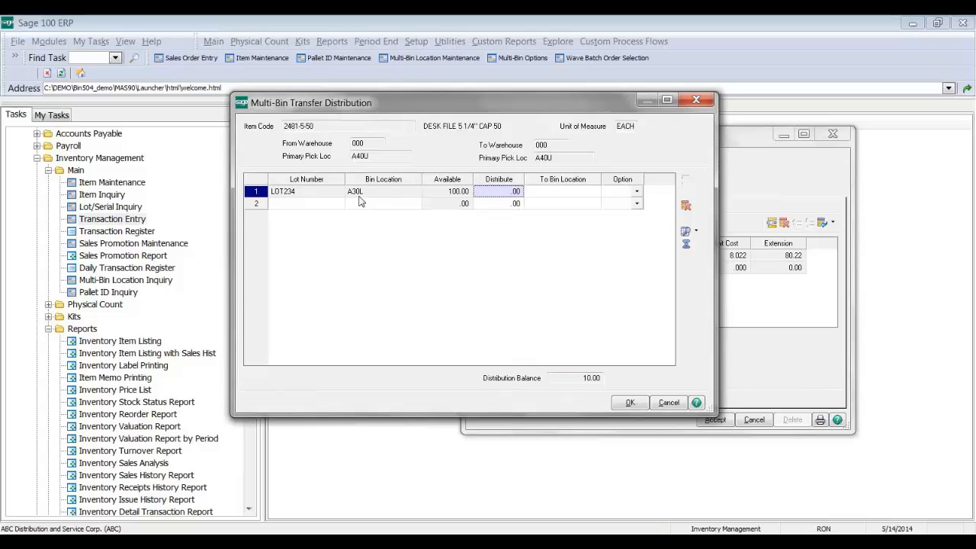
pyautogui.click(686, 206)
pyautogui.write('LOT234')
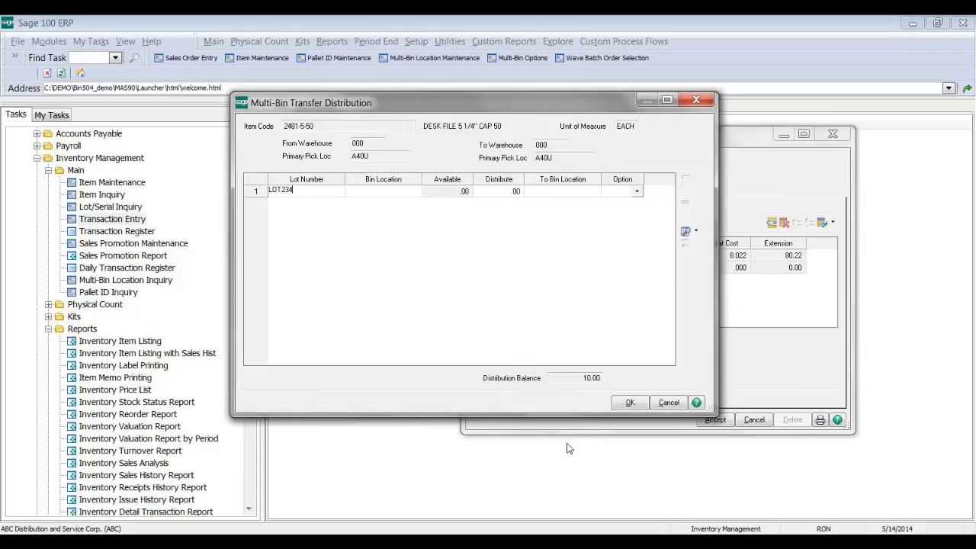
pyautogui.press('Tab')
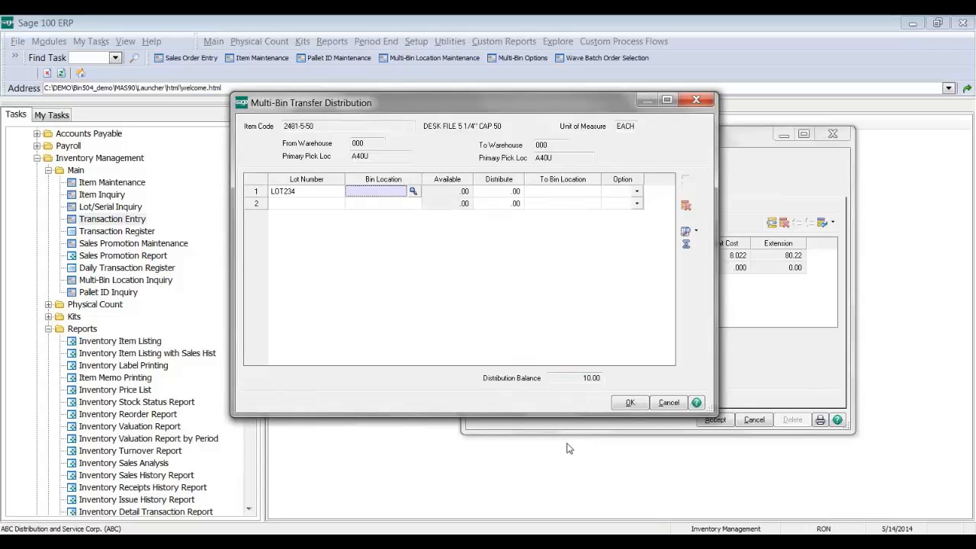
pyautogui.press('F2')
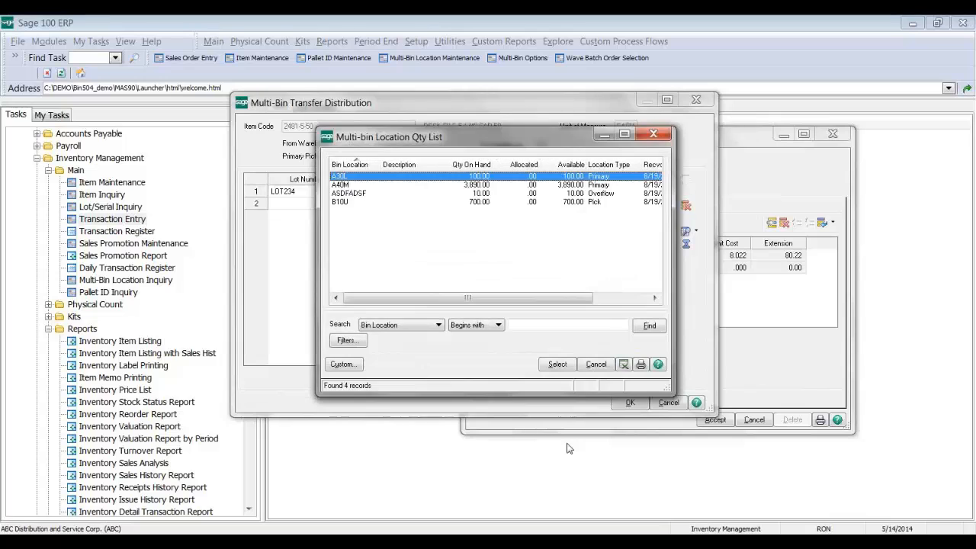
pyautogui.press('Down')
pyautogui.press('Up')
pyautogui.press('Escape')
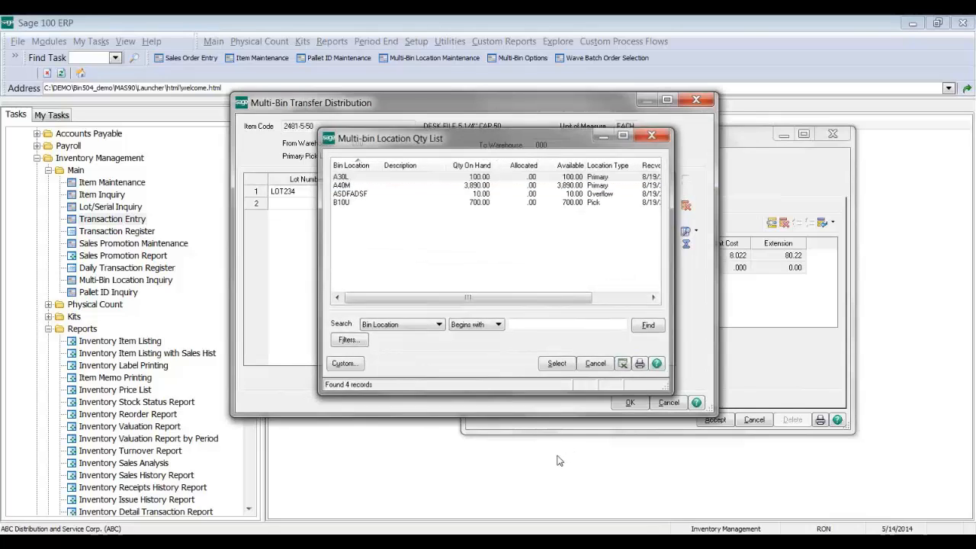
pyautogui.click(687, 205)
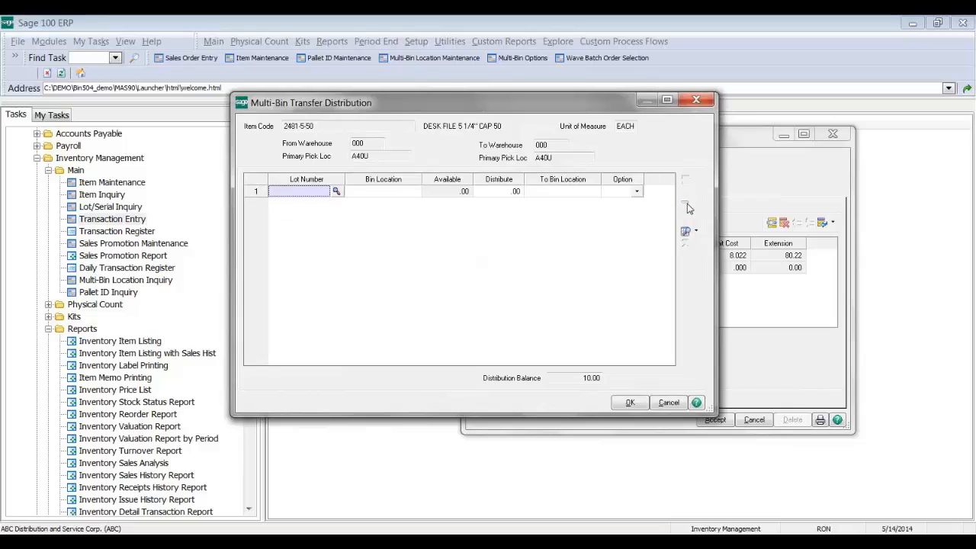
# Step: Pick LOT234 from bin A40M, delete that row, then list every lot and bin
pyautogui.click(335, 191)
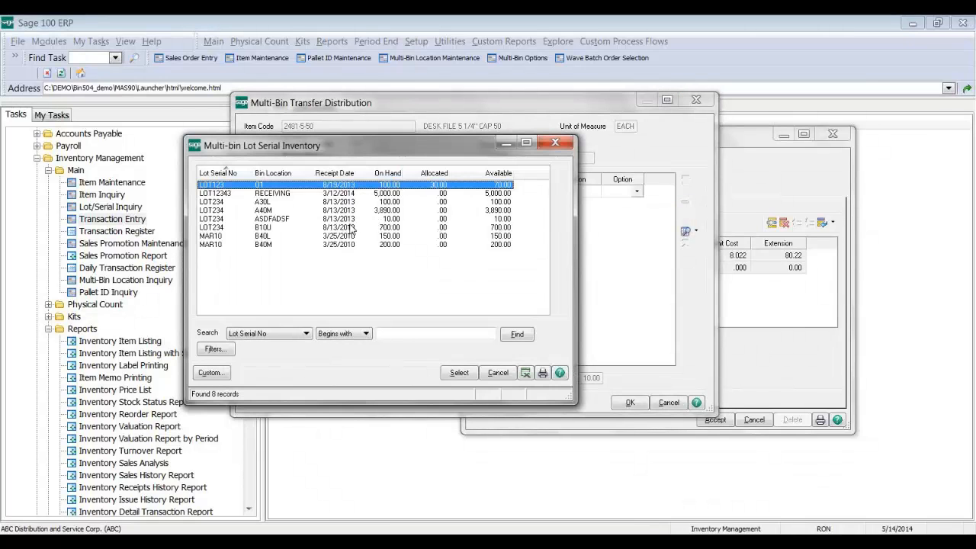
pyautogui.click(312, 211)
pyautogui.doubleClick(311, 212)
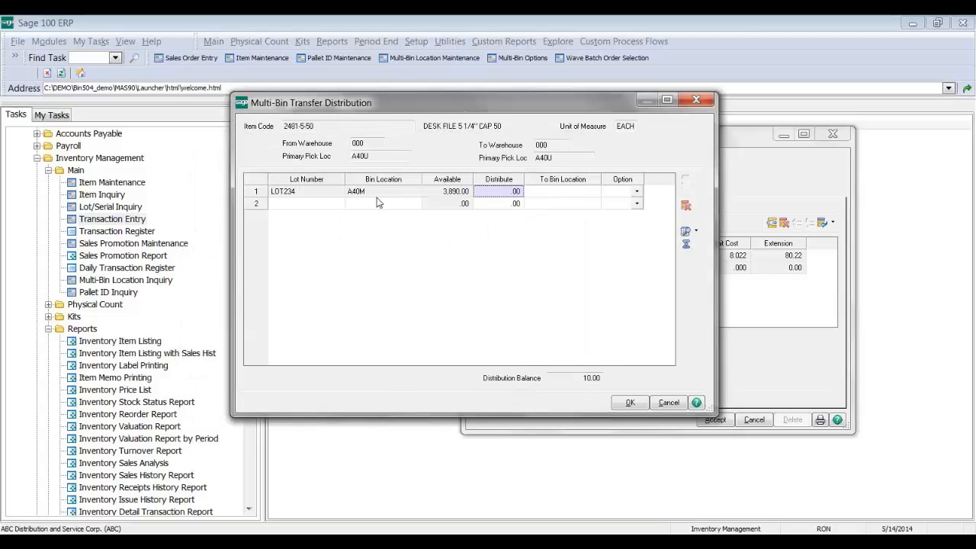
pyautogui.click(686, 205)
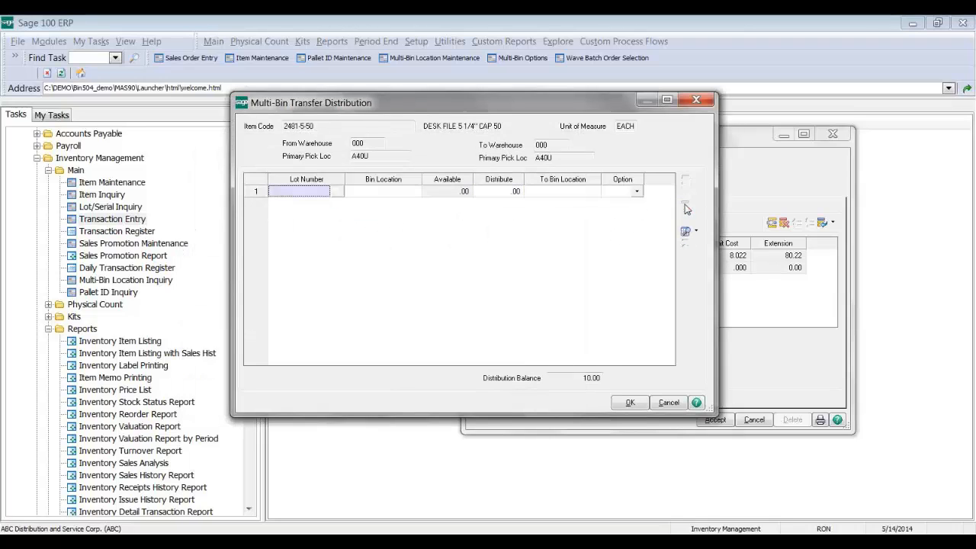
pyautogui.click(686, 232)
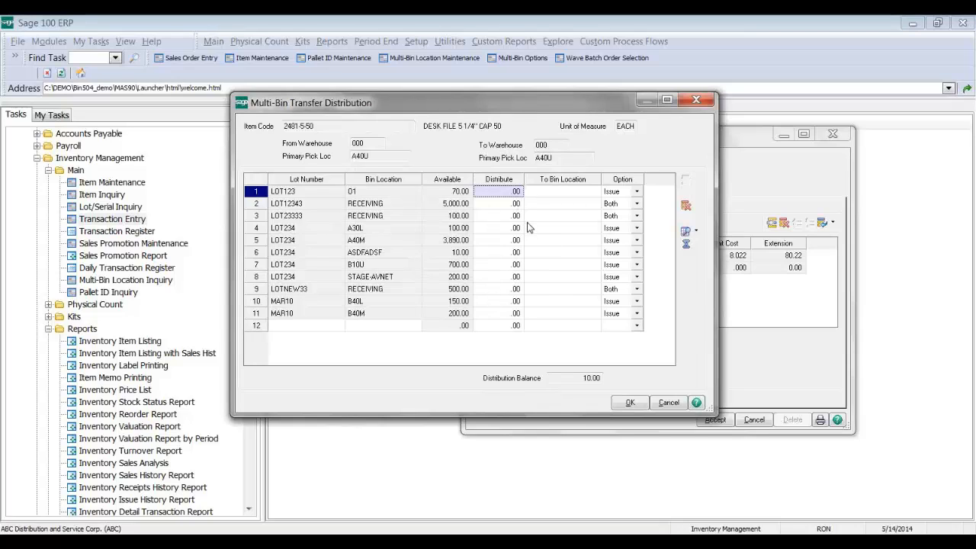
# Step: Delete the unbalanced line and cancel the transfer entry
pyautogui.click(670, 403)
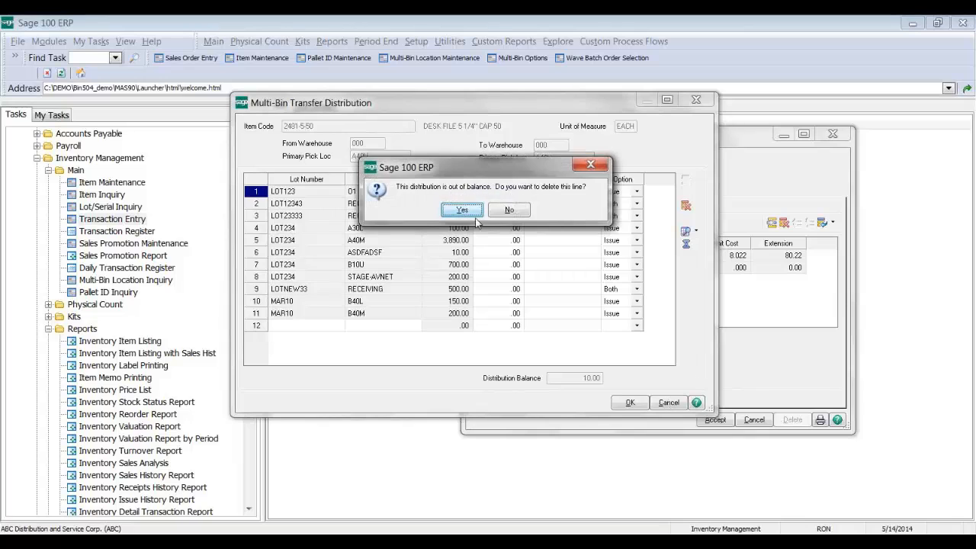
pyautogui.click(470, 211)
pyautogui.click(746, 422)
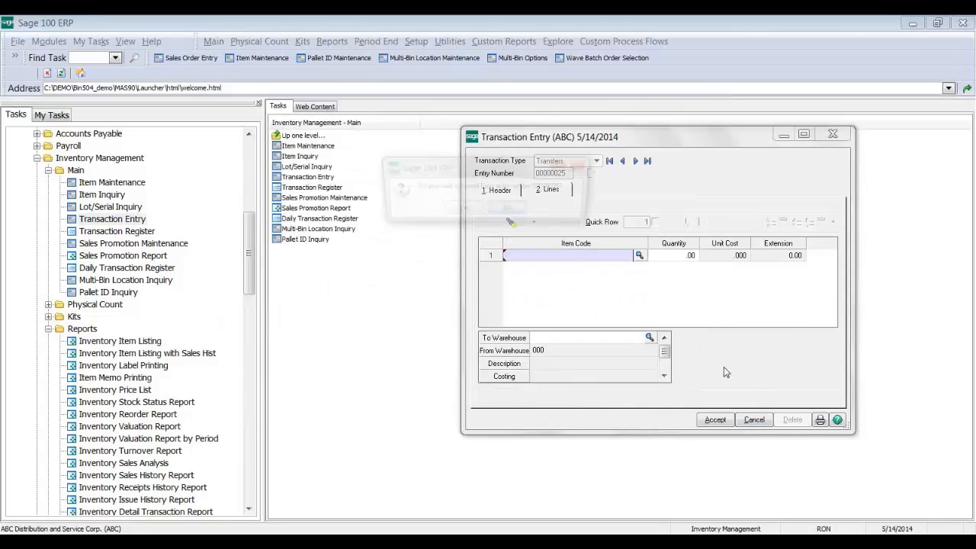
pyautogui.click(472, 211)
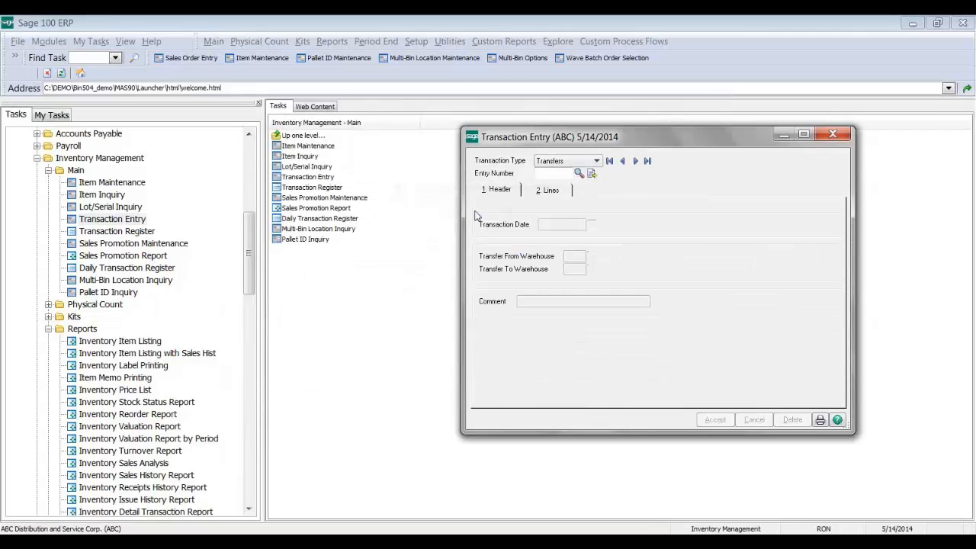
# Step: Close Transaction Entry and bring up the Sales Order Main tasks, starting with Sales Order Entry
pyautogui.click(833, 134)
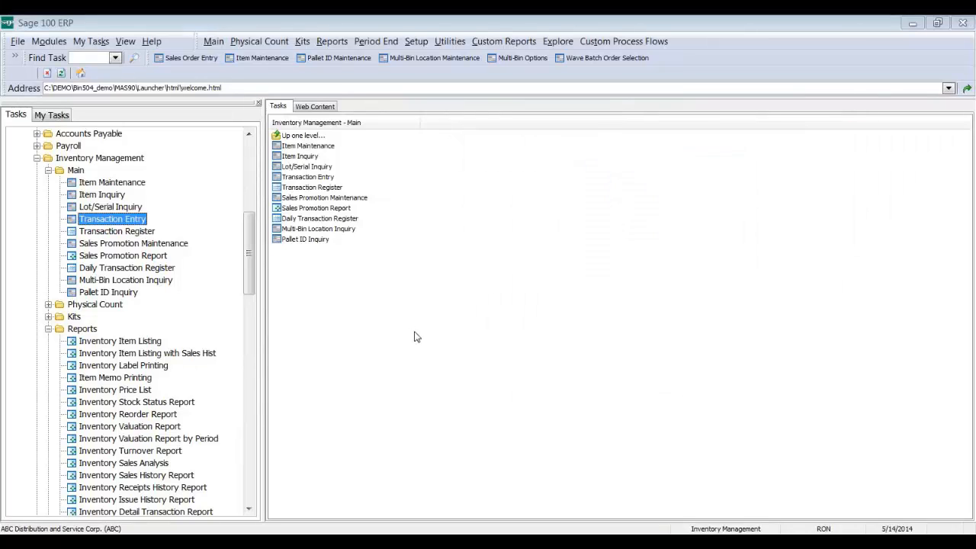
pyautogui.moveTo(250, 267); pyautogui.dragTo(244, 342)
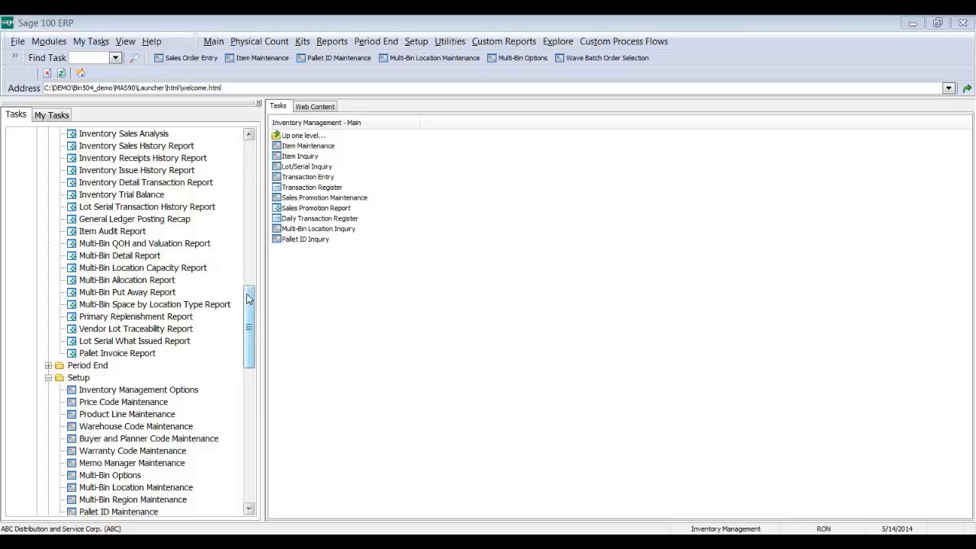
pyautogui.moveTo(248, 299); pyautogui.dragTo(248, 349)
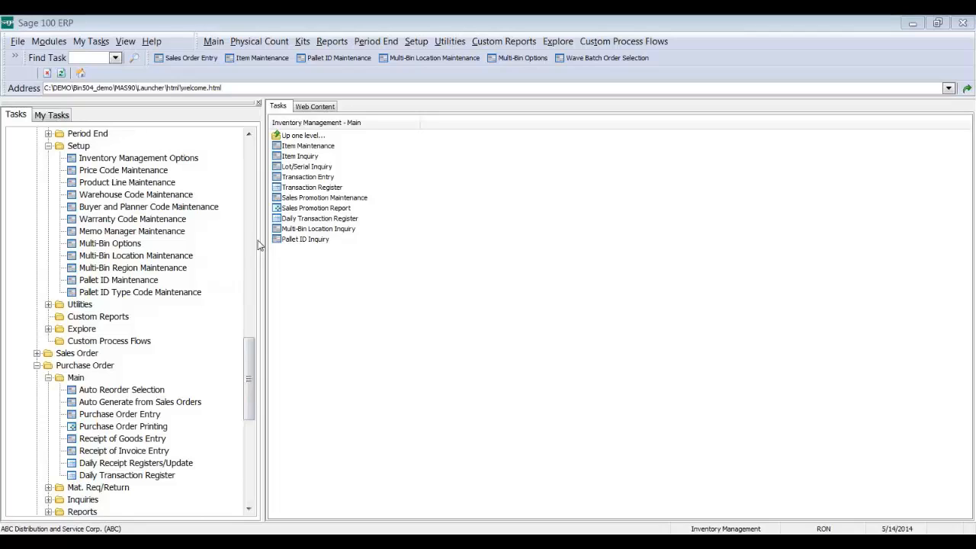
pyautogui.click(91, 356)
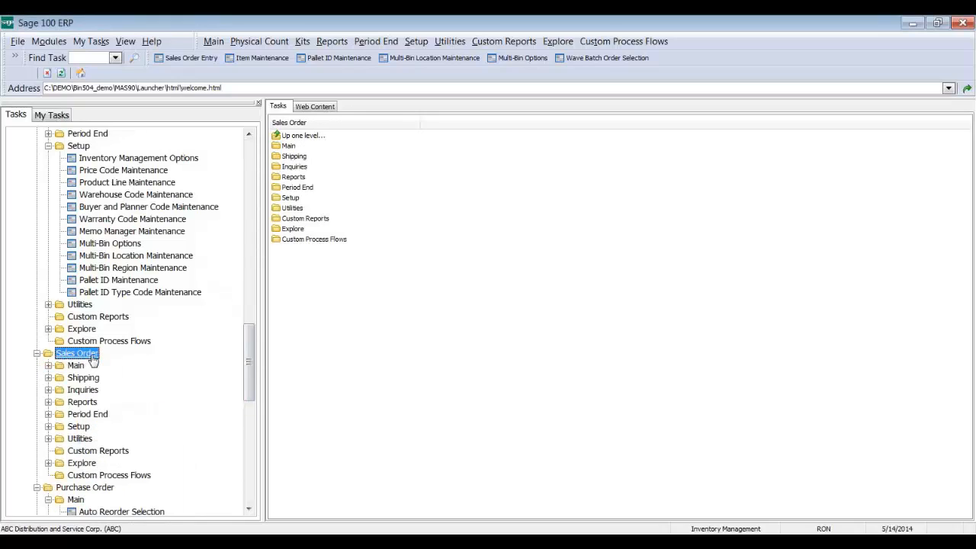
pyautogui.click(76, 365)
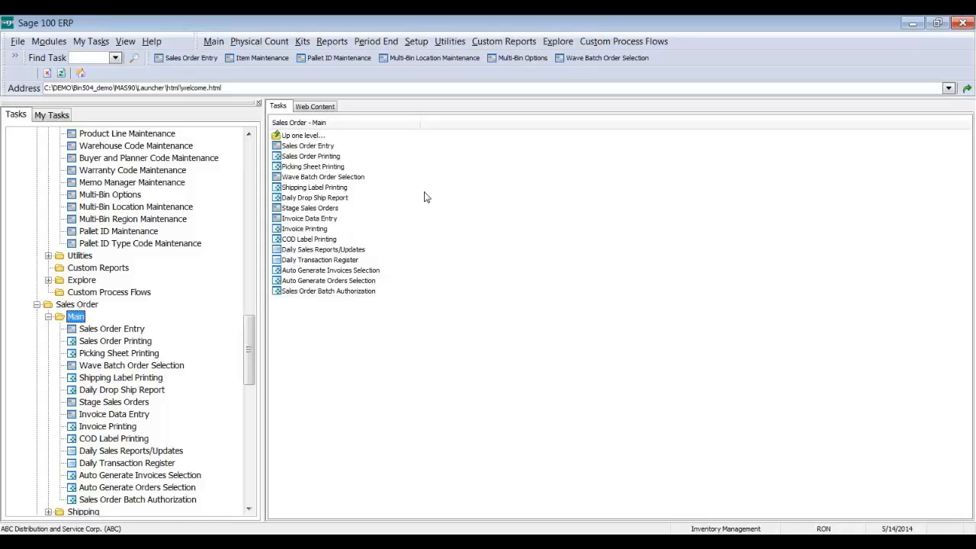
# Step: Open the Multi-Bin Options Directed Pick tab and set non-lot/serial allocation to None -- Exceed Qty Avail
pyautogui.click(138, 196)
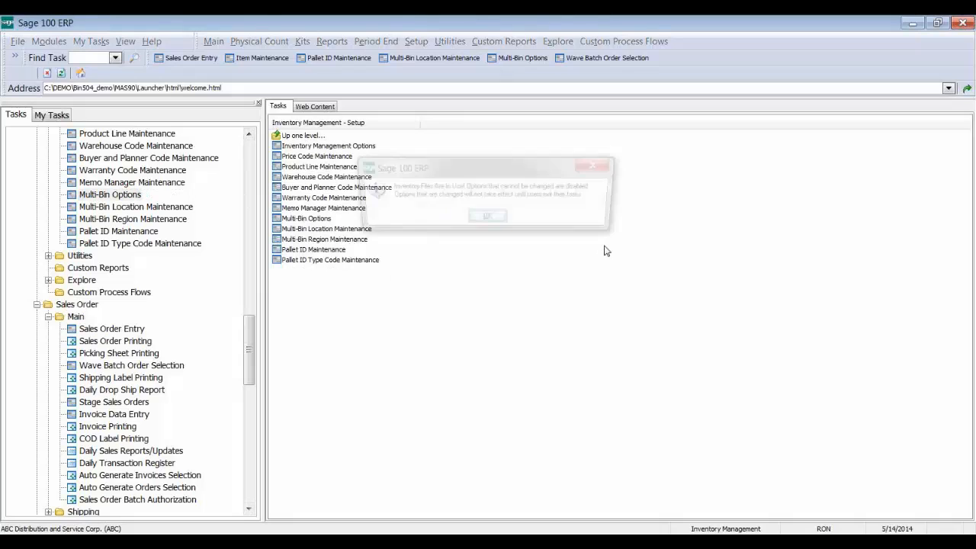
pyautogui.click(488, 219)
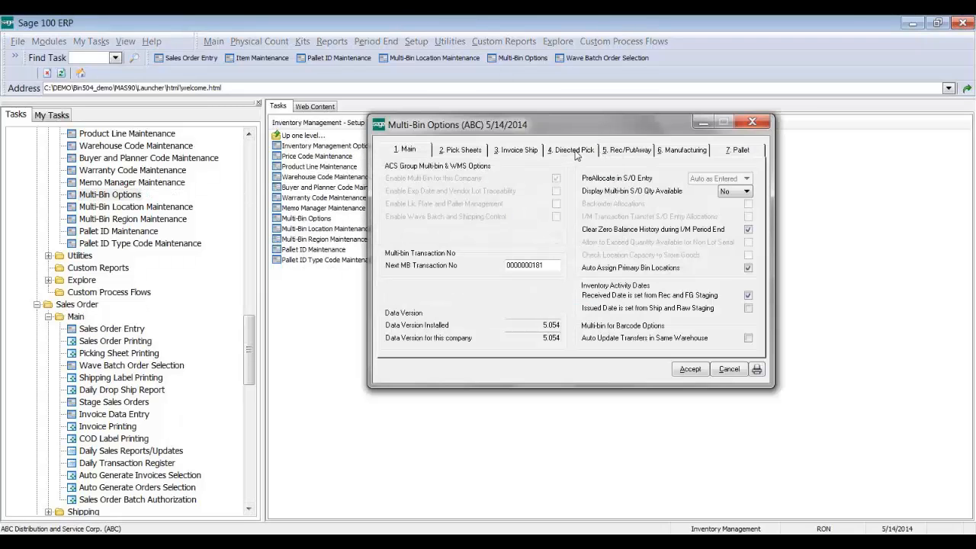
pyautogui.click(576, 152)
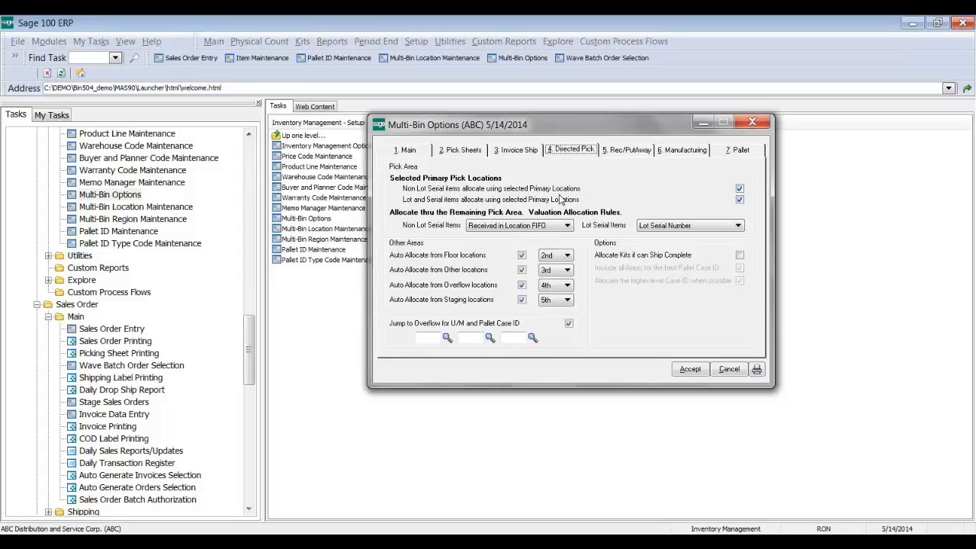
pyautogui.click(557, 227)
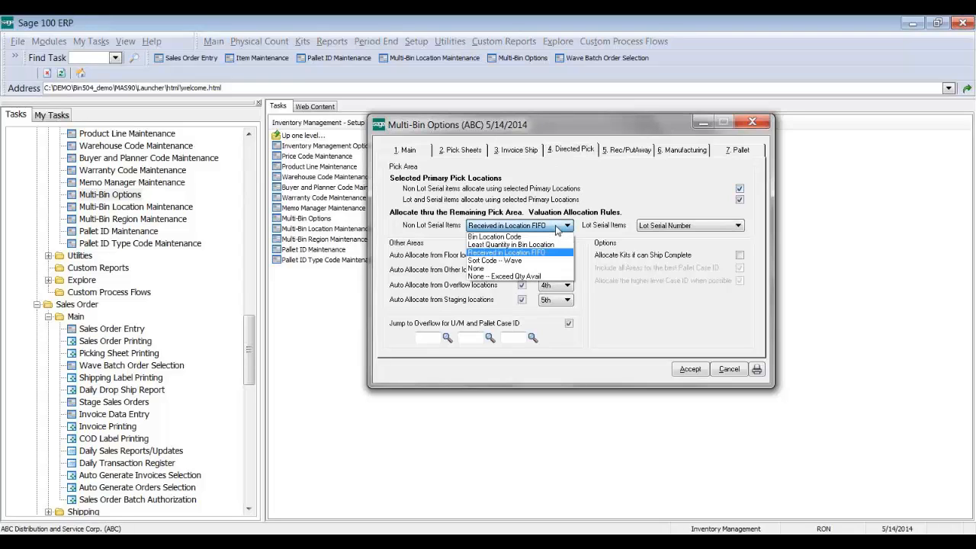
pyautogui.click(503, 270)
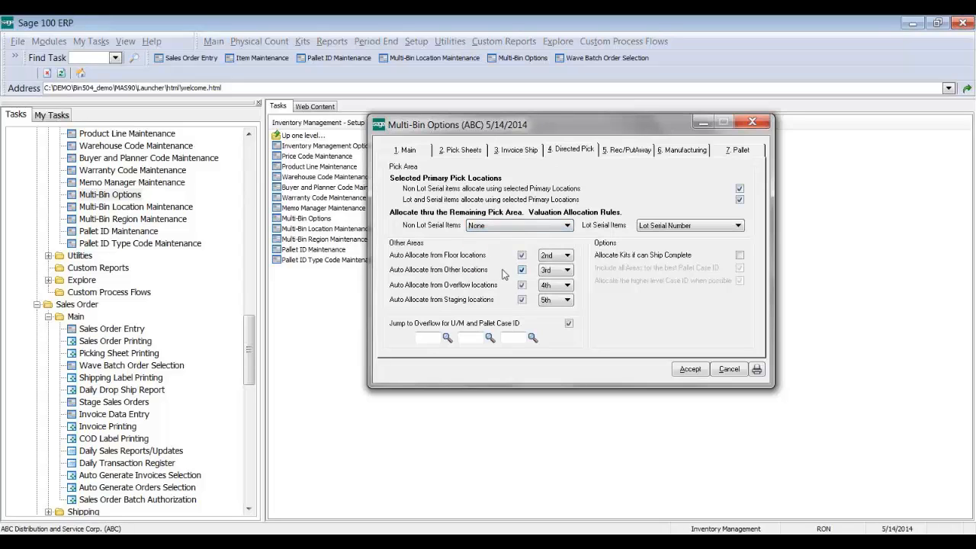
pyautogui.click(491, 226)
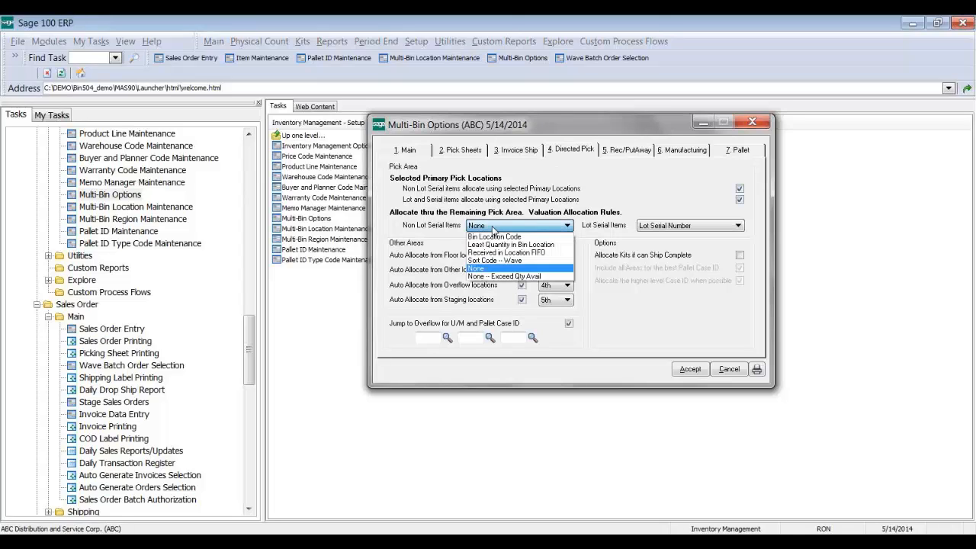
pyautogui.click(504, 276)
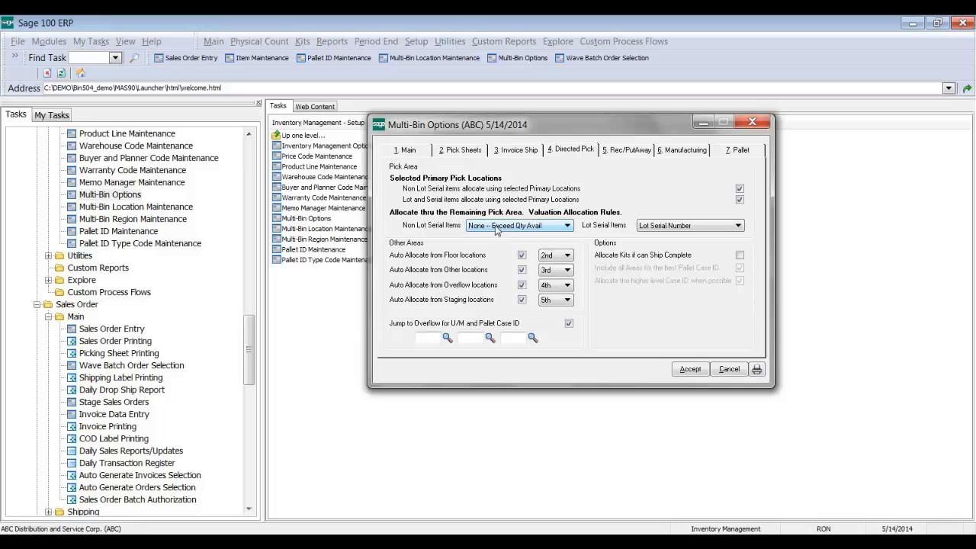
# Step: Set lot/serial item allocation to Receipt Date Fifo
pyautogui.click(688, 228)
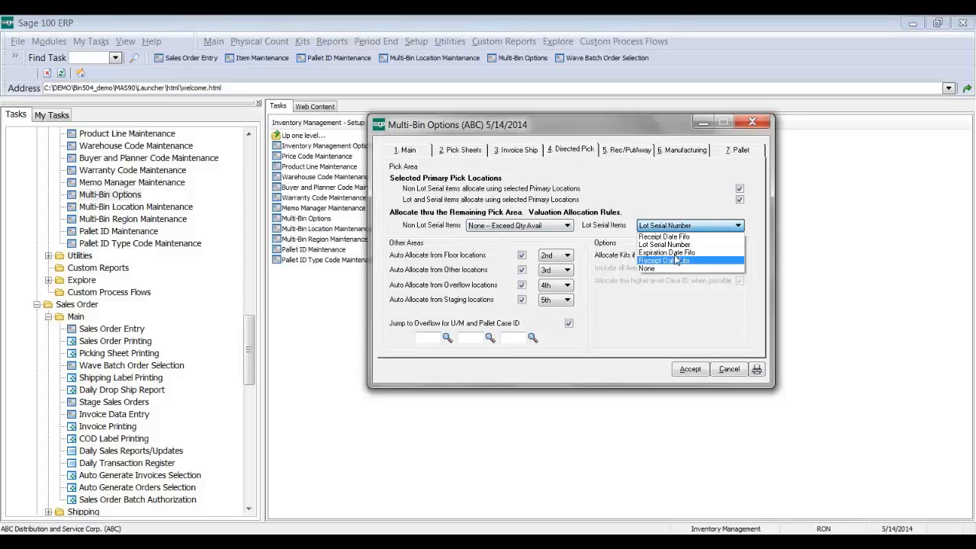
pyautogui.click(677, 245)
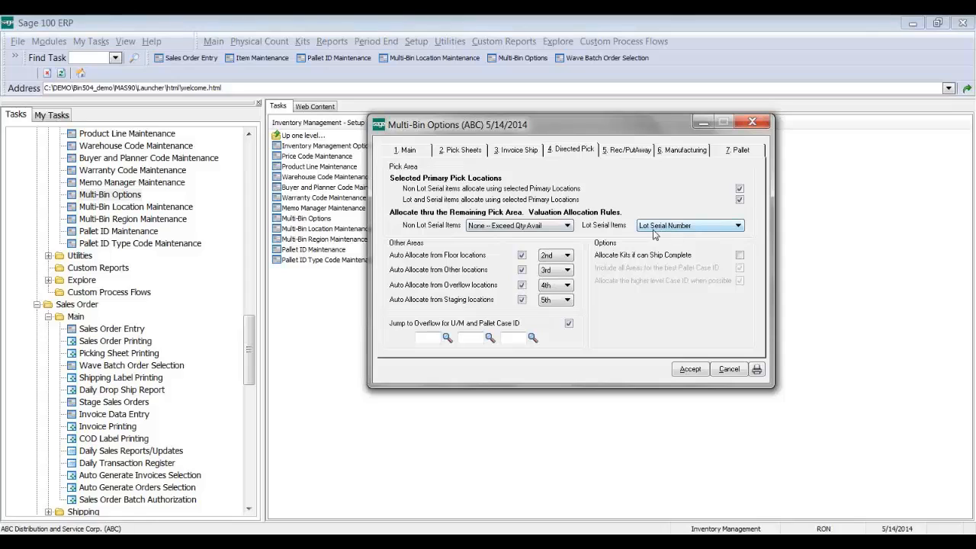
pyautogui.click(663, 229)
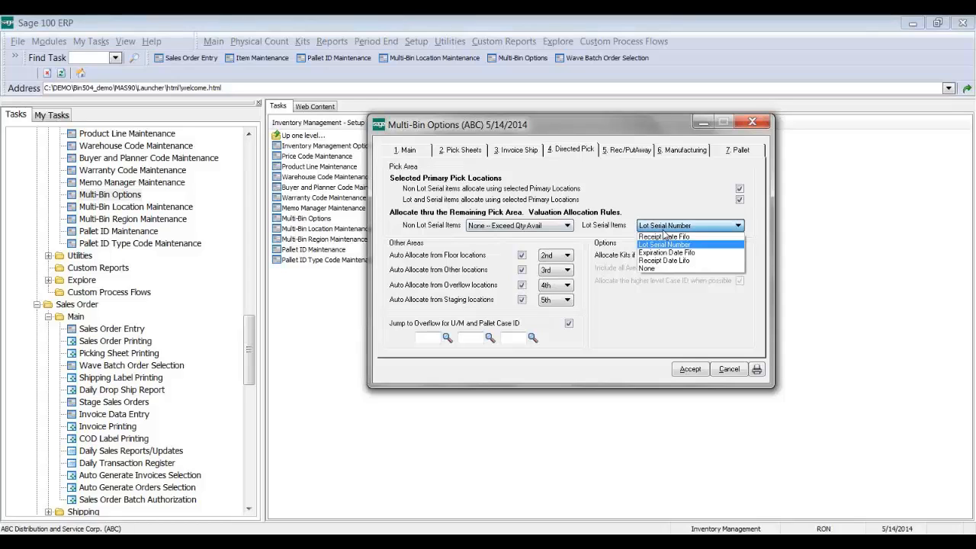
pyautogui.click(663, 238)
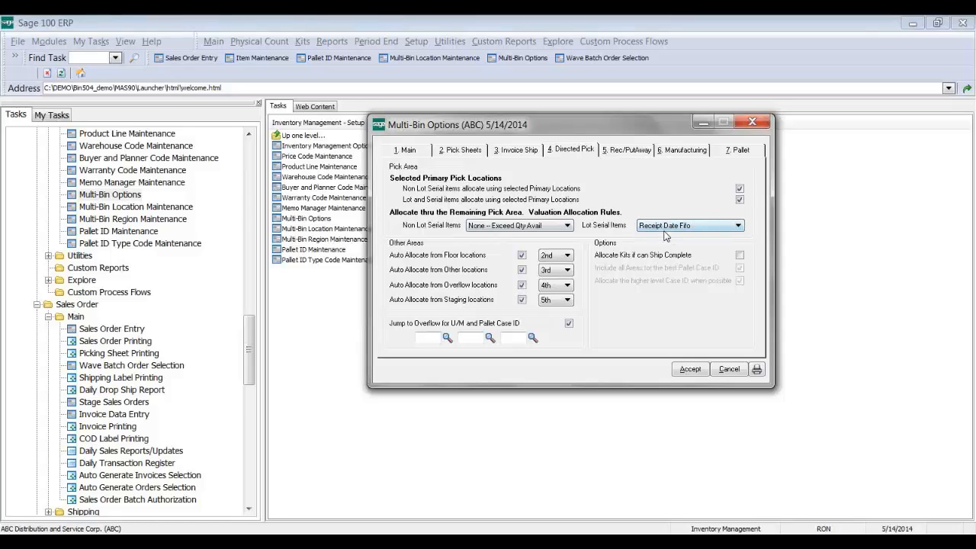
# Step: Try Expiration Date Fifo for lot/serial items and dismiss the expiration-date handling warning
pyautogui.click(668, 231)
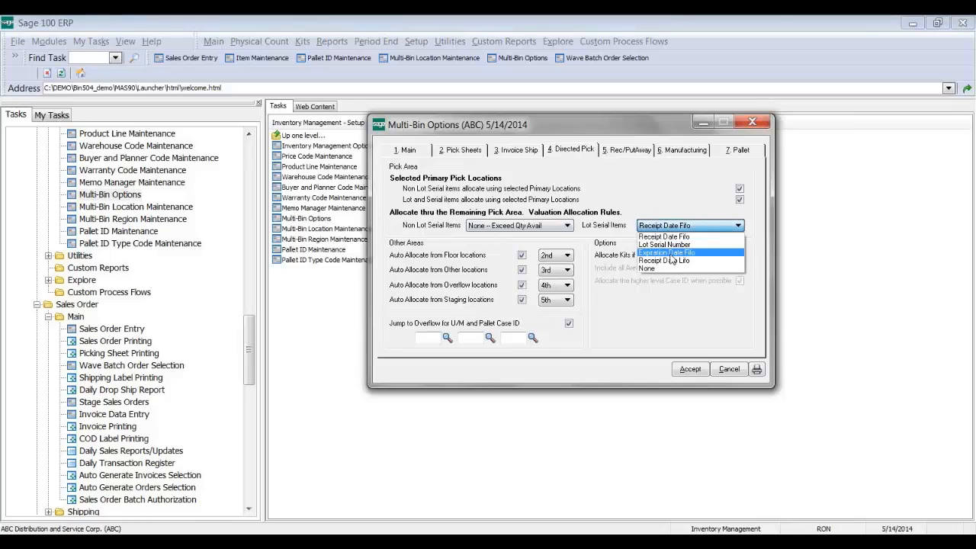
pyautogui.click(671, 253)
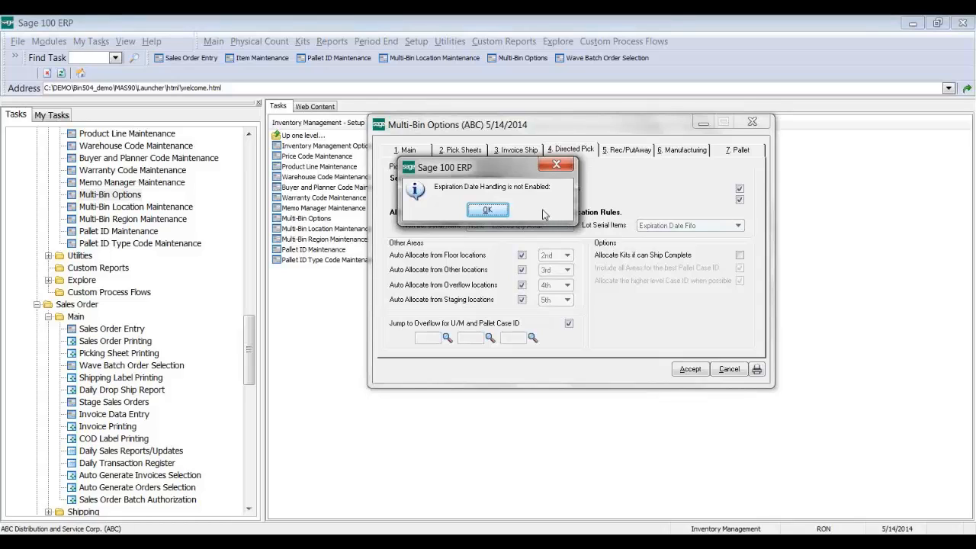
pyautogui.click(488, 210)
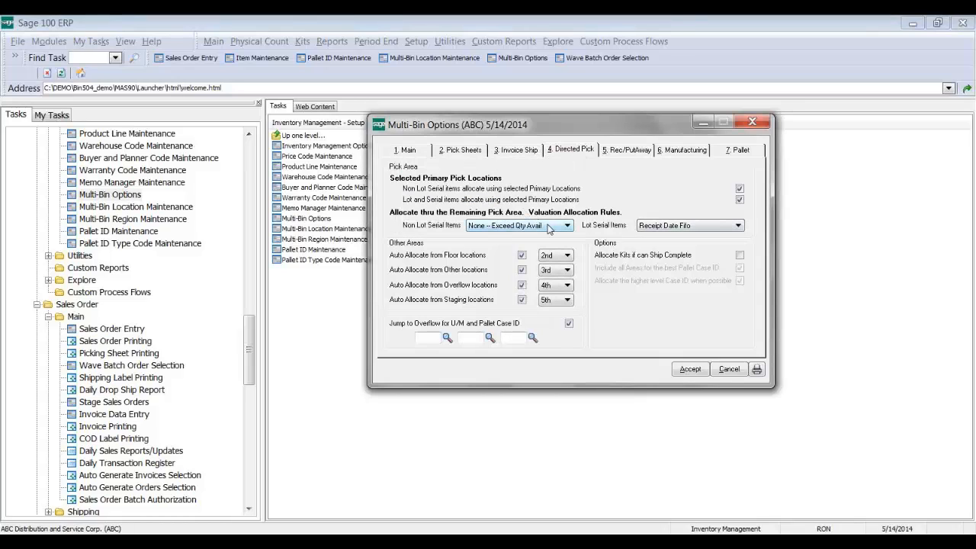
pyautogui.click(548, 227)
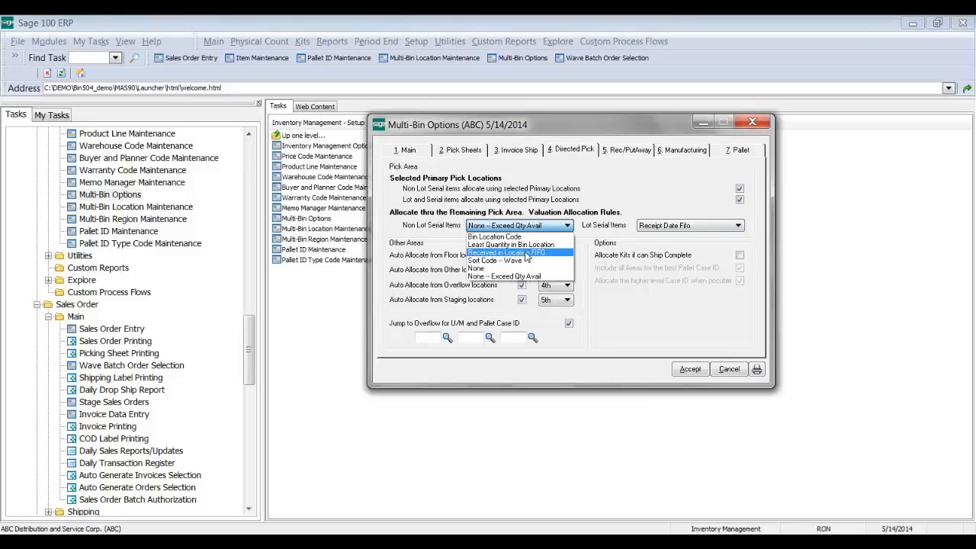
# Step: Restore Received in Location FIFO for non-lot items, leaving Overflow and Staging auto-allocation on, Staging 5th
pyautogui.click(525, 257)
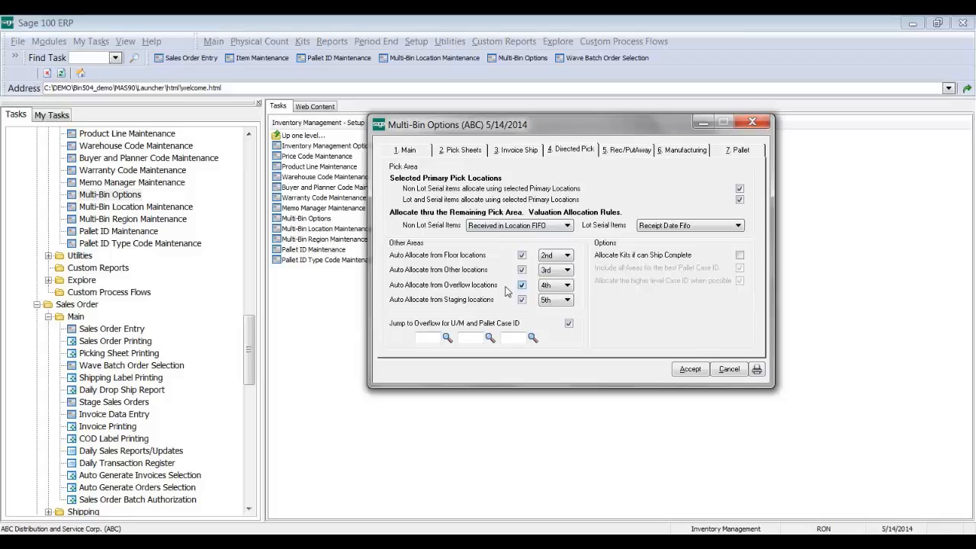
pyautogui.click(510, 289)
pyautogui.click(517, 288)
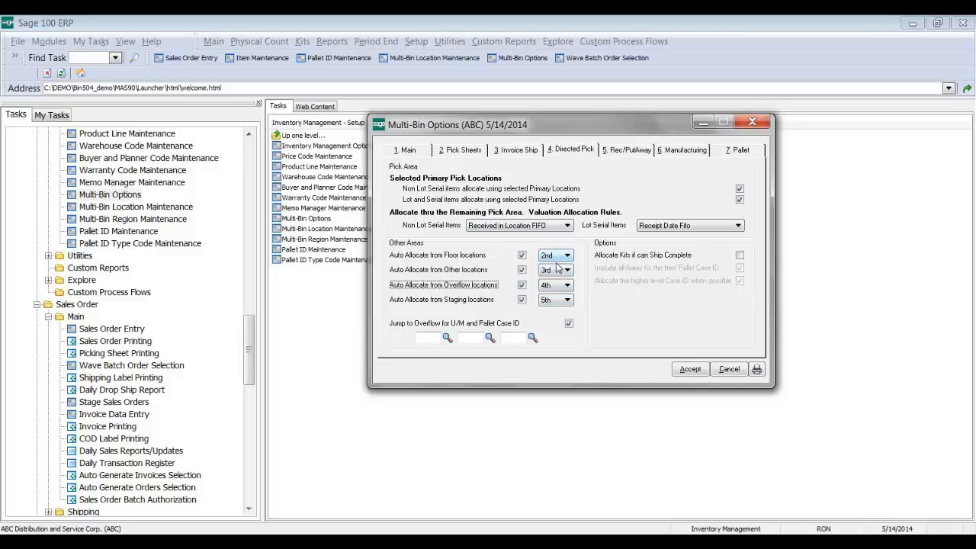
pyautogui.click(499, 304)
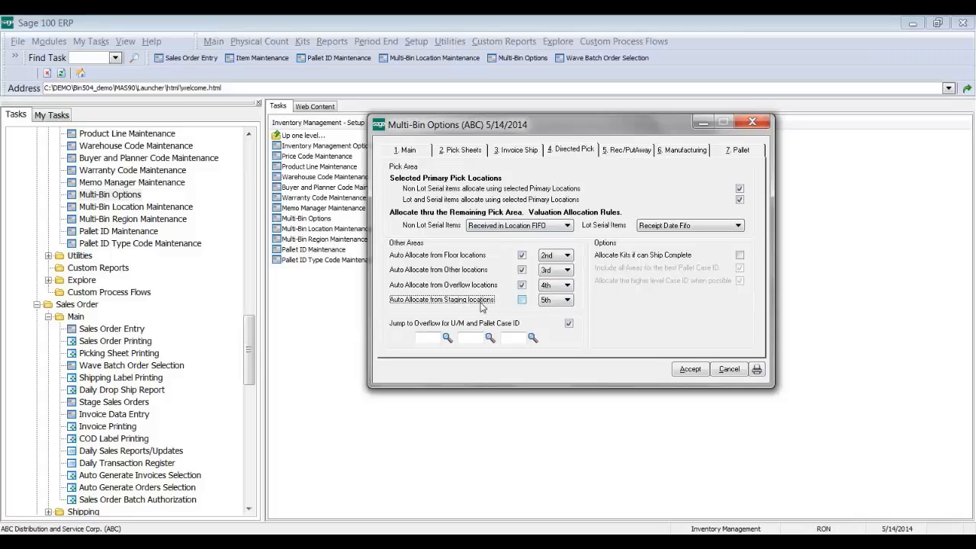
pyautogui.click(482, 304)
pyautogui.click(564, 302)
pyautogui.click(565, 302)
pyautogui.click(427, 337)
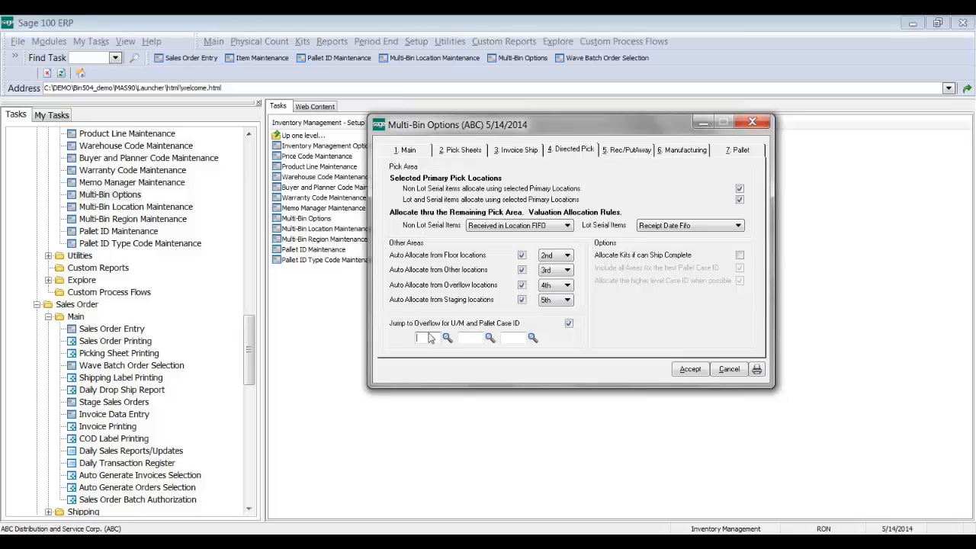
pyautogui.click(447, 339)
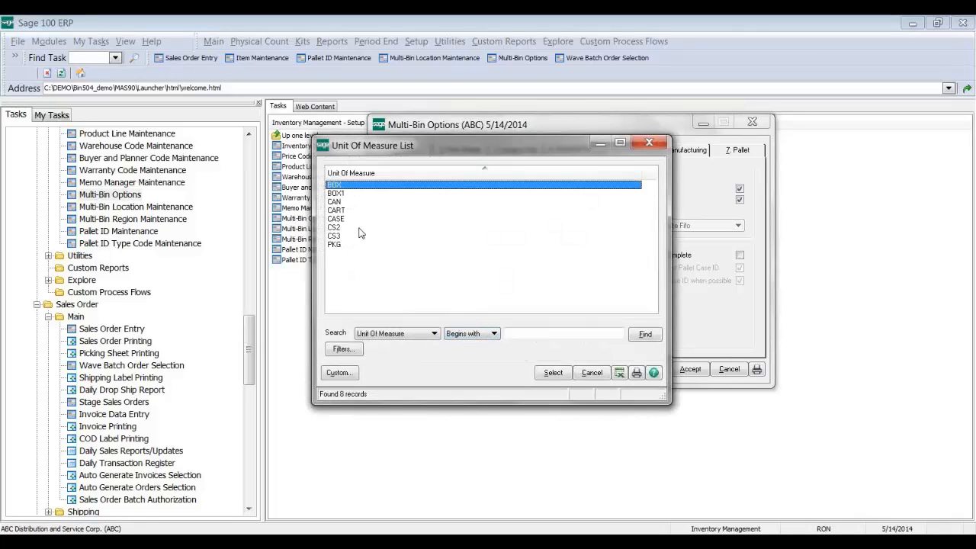
pyautogui.click(591, 372)
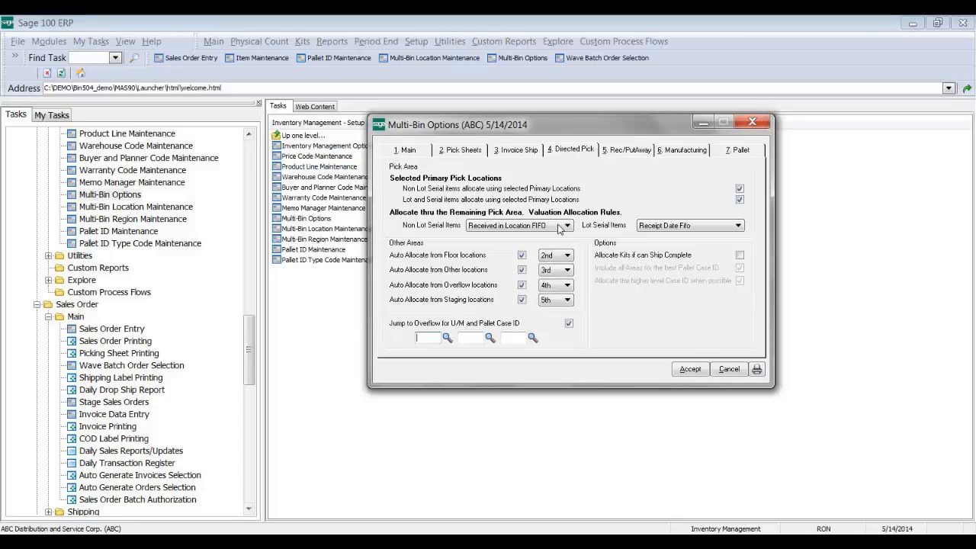
# Step: Turn on Allocate Kits if can Ship Complete in the Directed Pick options
pyautogui.click(674, 258)
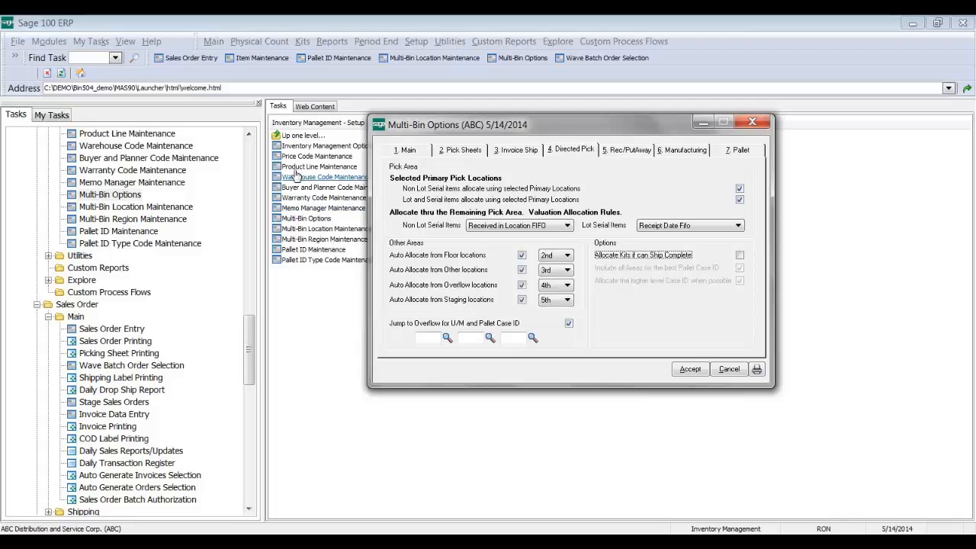
# Step: Save the Multi-Bin options and review the CABLES & ACCESSORIES product line's directed pick settings
pyautogui.click(690, 369)
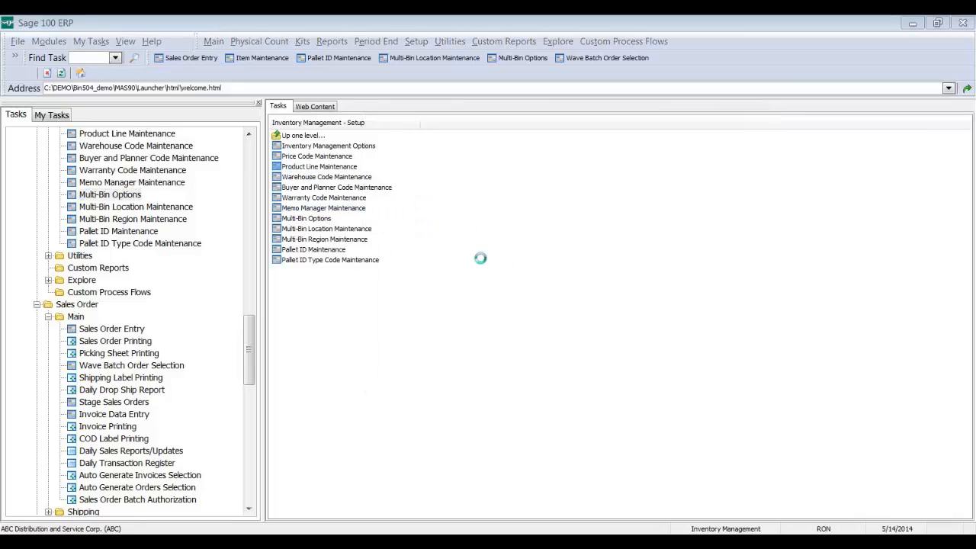
pyautogui.click(396, 143)
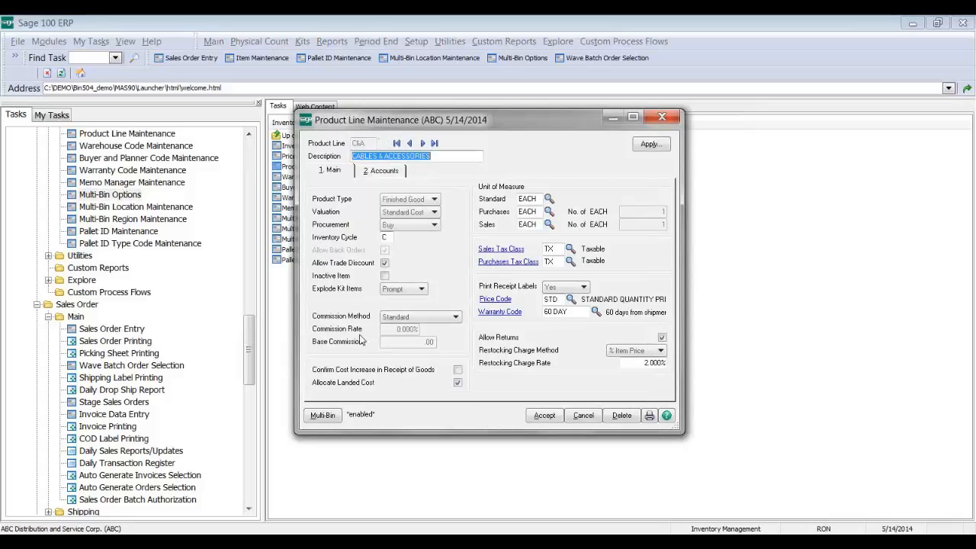
pyautogui.click(323, 415)
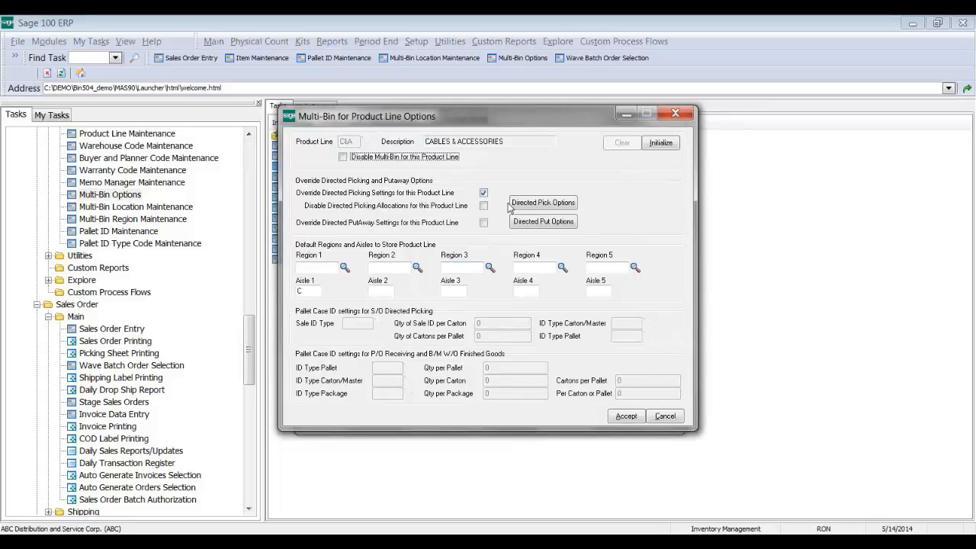
pyautogui.click(542, 212)
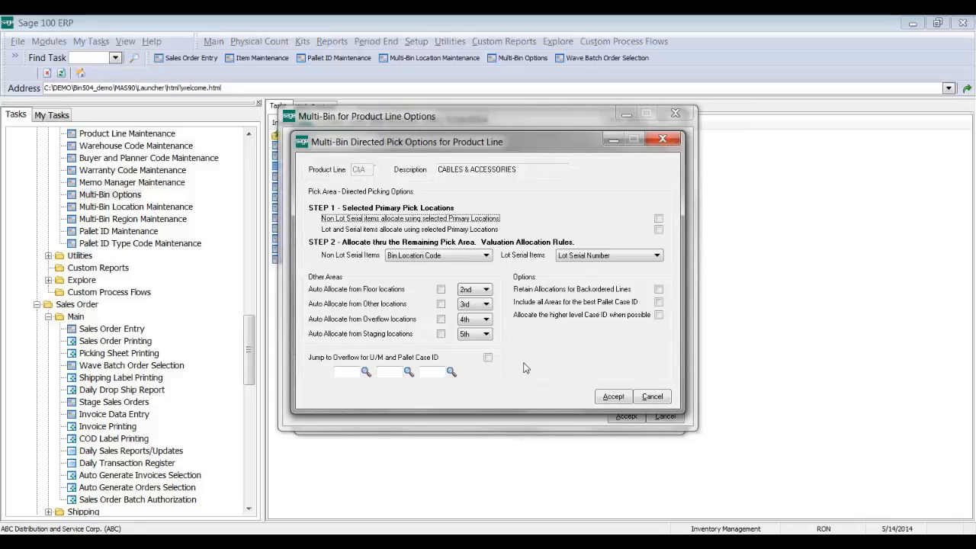
pyautogui.click(607, 396)
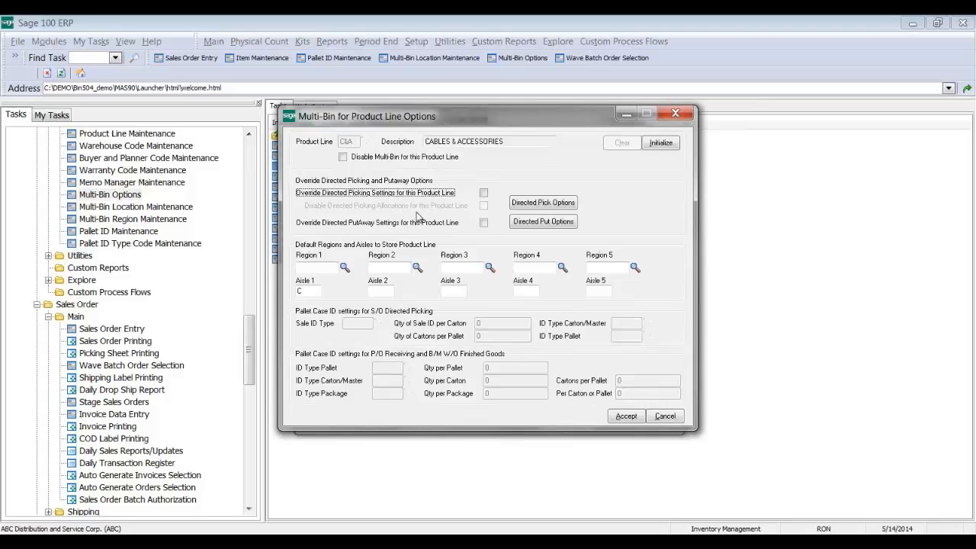
# Step: Clear the product line's directed putaway override, accept the product line, and close Product Line Maintenance
pyautogui.click(453, 194)
pyautogui.click(484, 206)
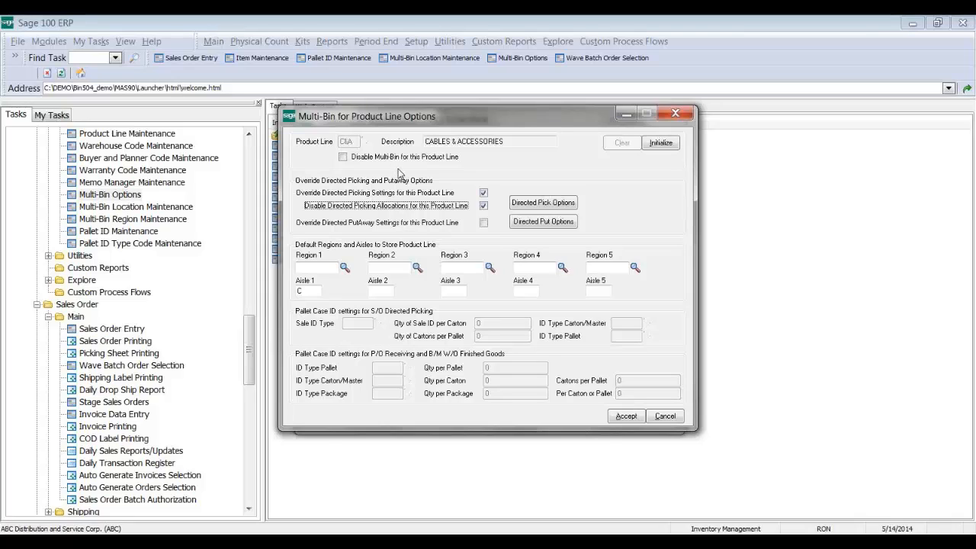
pyautogui.click(465, 204)
pyautogui.click(474, 195)
pyautogui.click(381, 226)
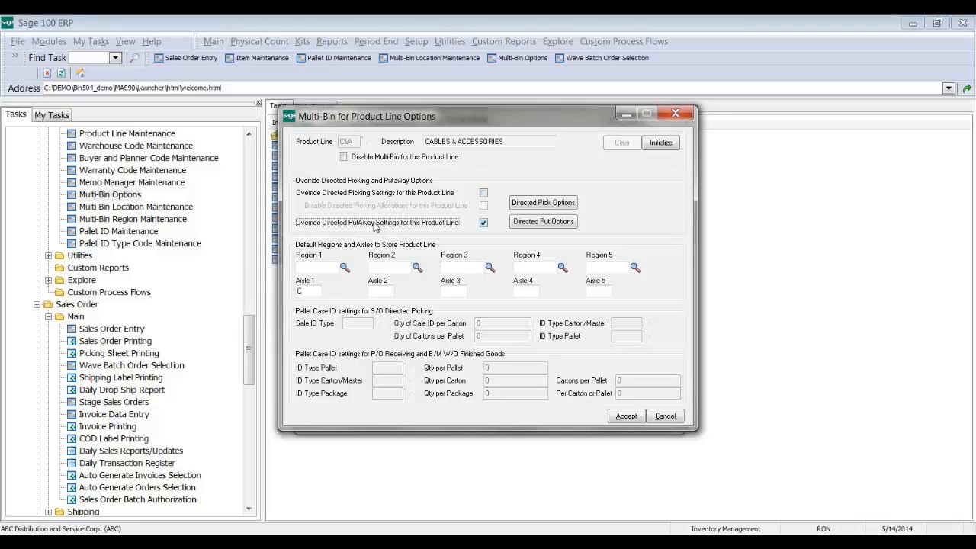
pyautogui.click(532, 226)
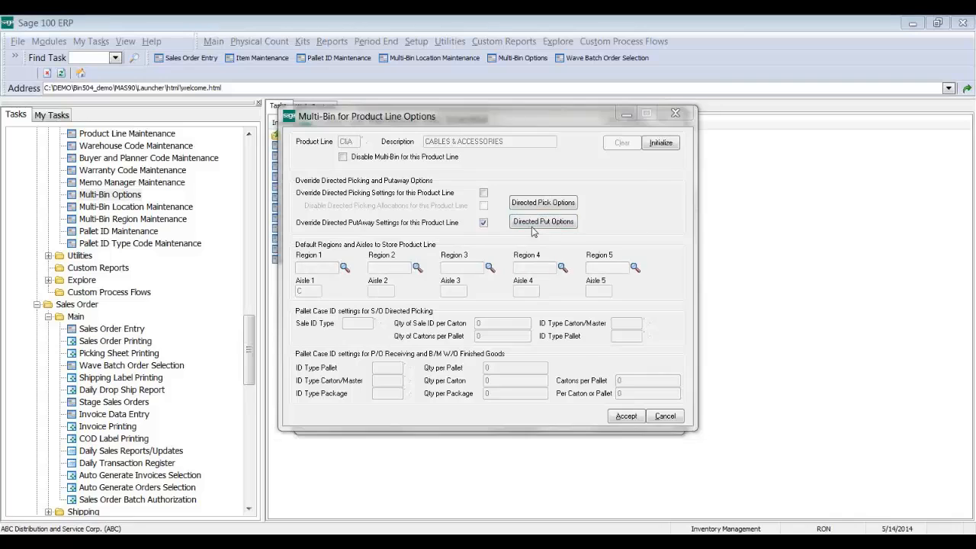
pyautogui.click(584, 381)
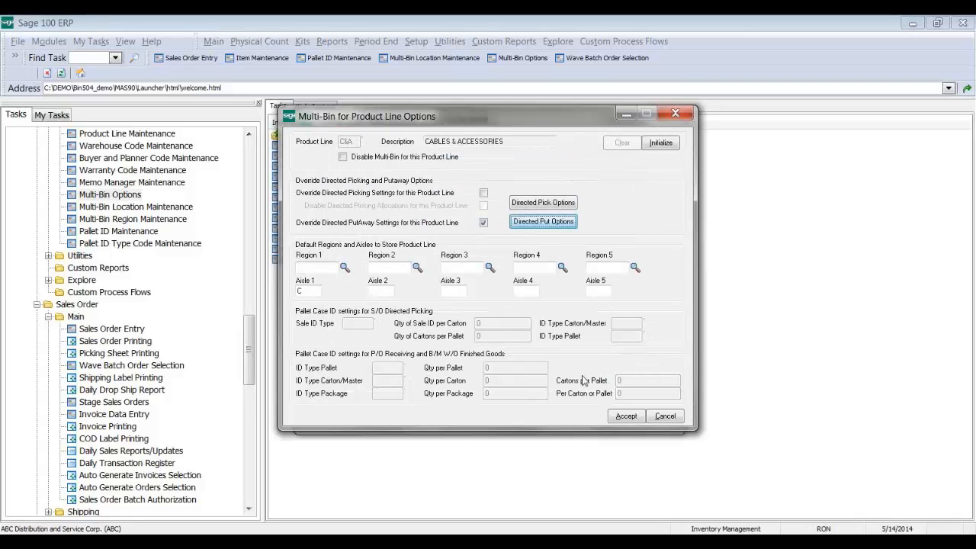
pyautogui.click(474, 227)
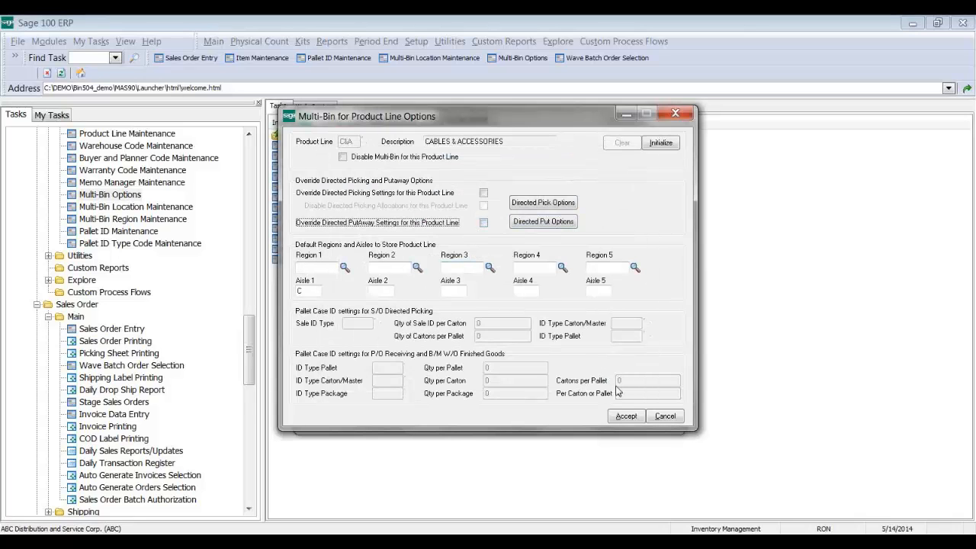
pyautogui.click(623, 418)
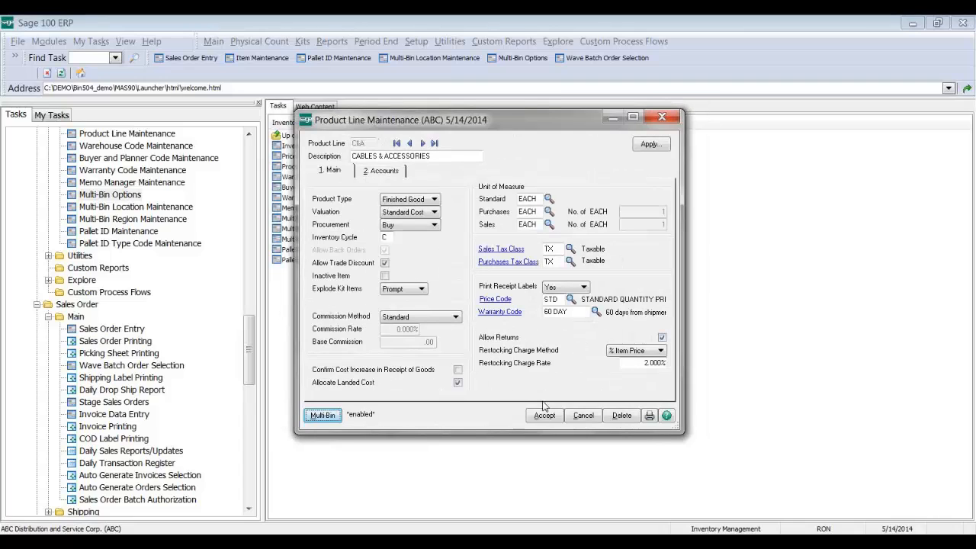
pyautogui.click(544, 414)
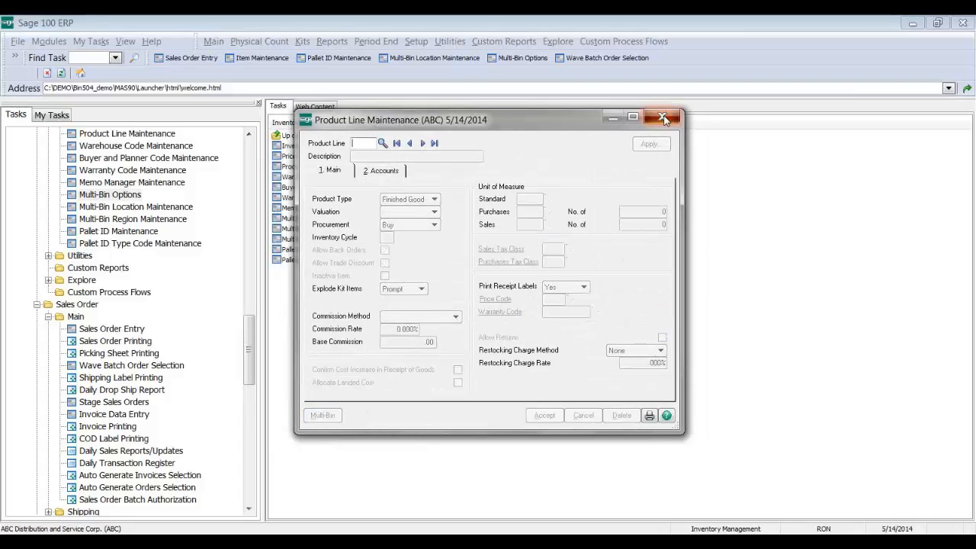
pyautogui.click(663, 119)
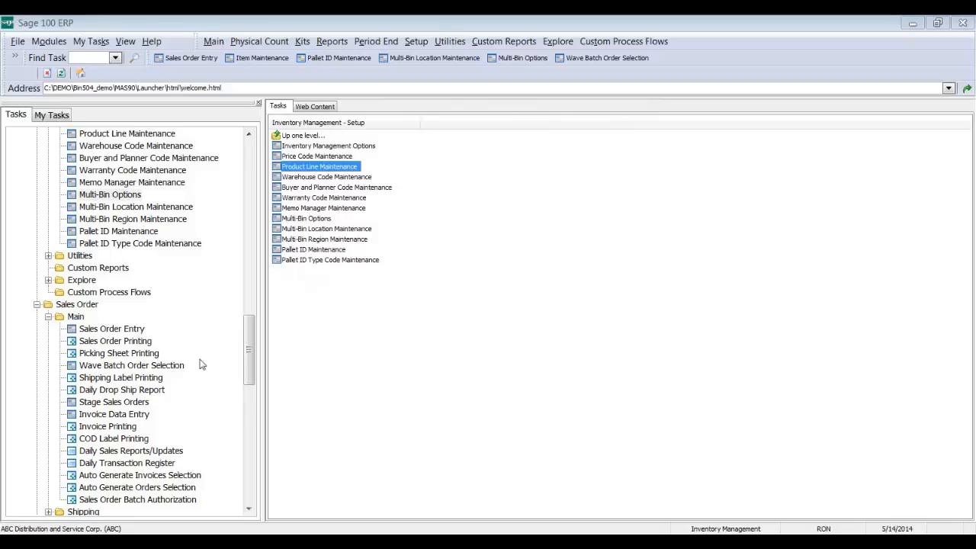
# Step: Load the last sales order and review its first line's allocated quantity and bin distribution
pyautogui.click(115, 329)
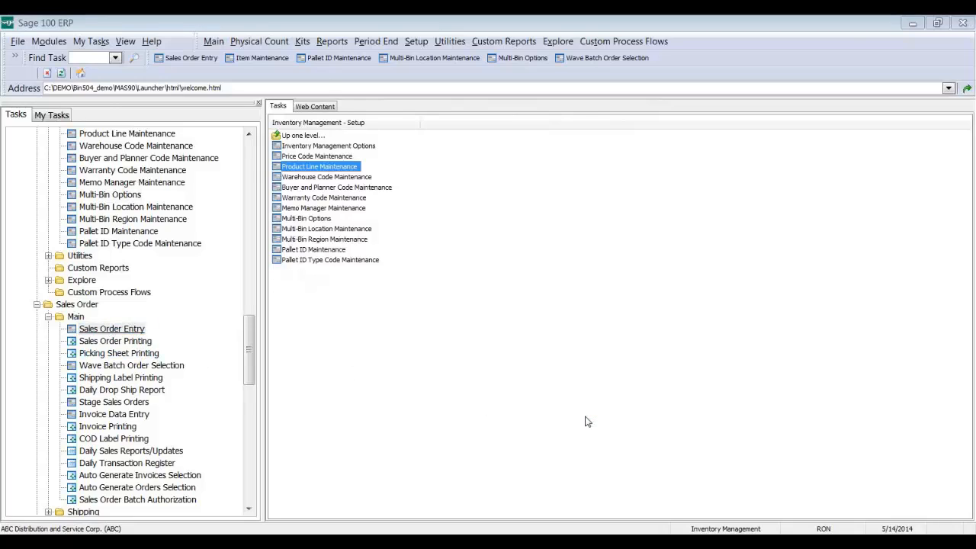
pyautogui.press('Return')
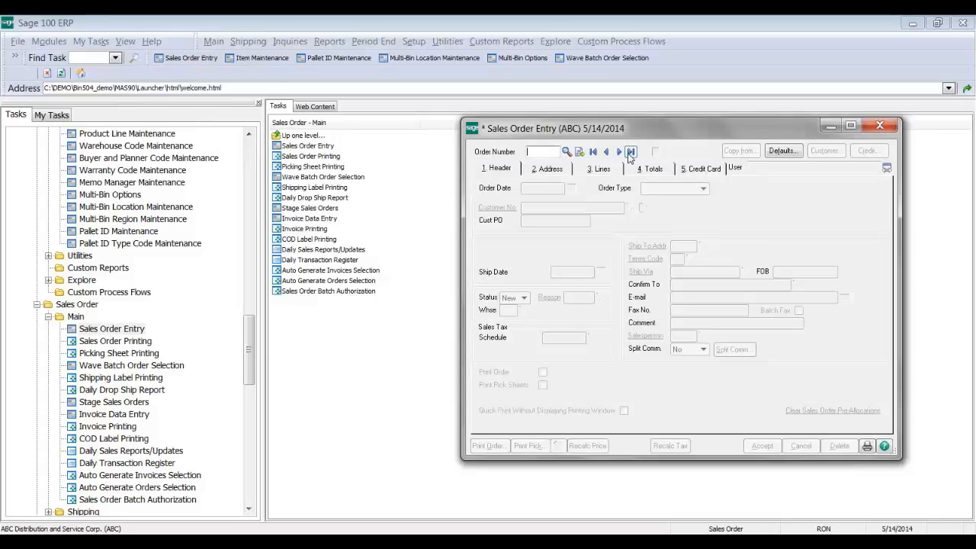
pyautogui.click(629, 152)
pyautogui.click(600, 168)
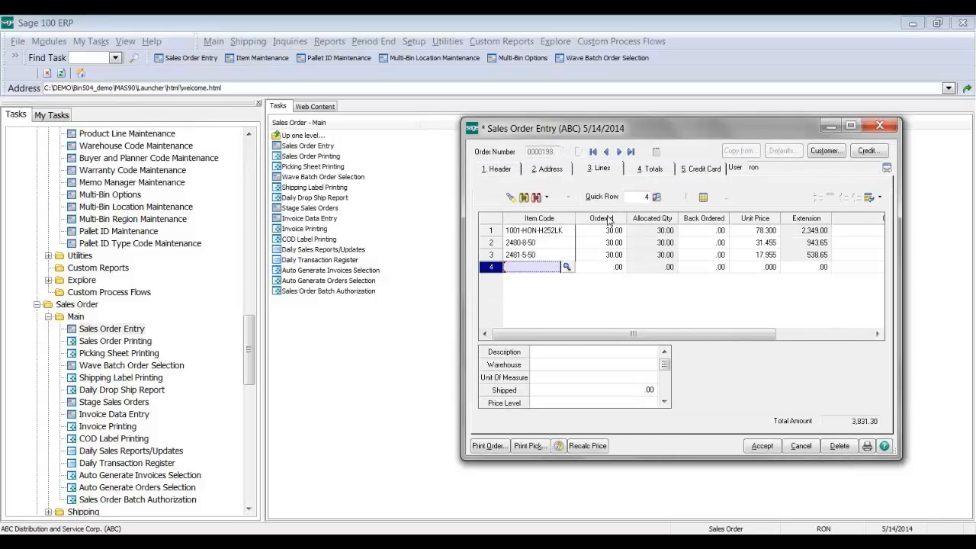
pyautogui.click(646, 232)
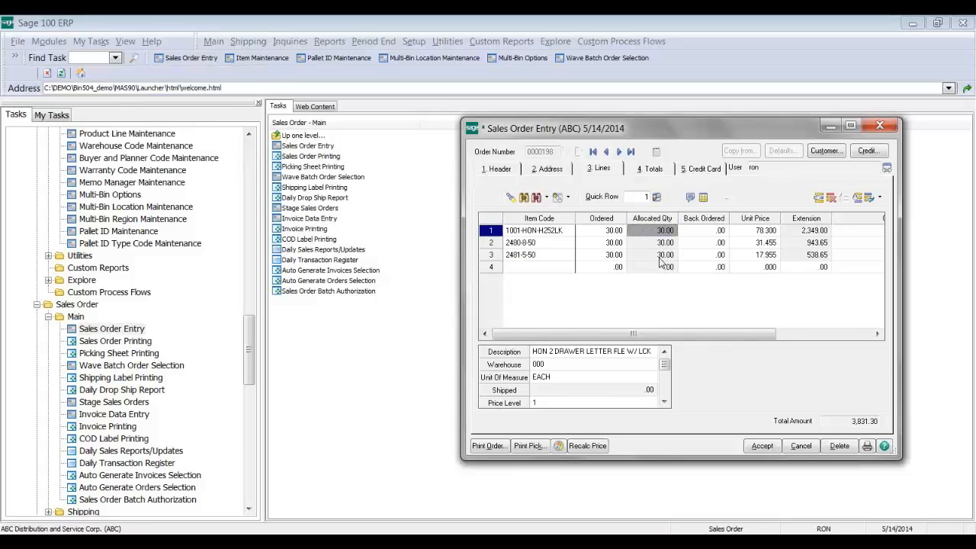
pyautogui.click(703, 197)
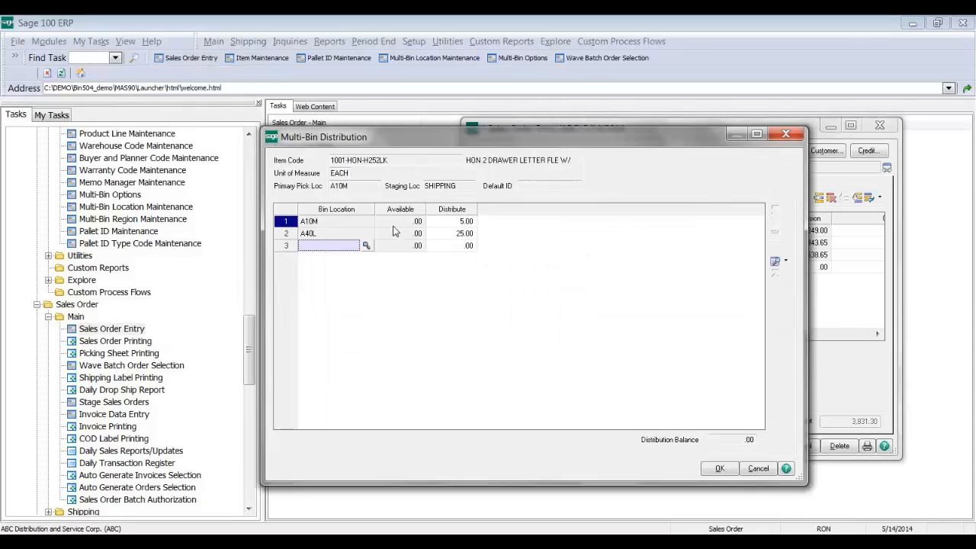
pyautogui.click(720, 469)
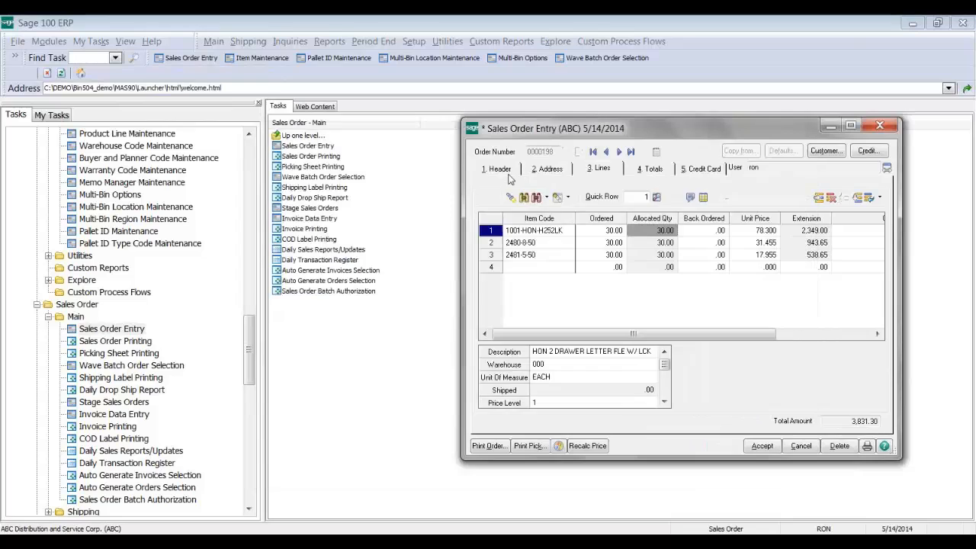
# Step: Clear the order's sales order pre-allocations, save the order, and close Sales Order Entry
pyautogui.click(812, 410)
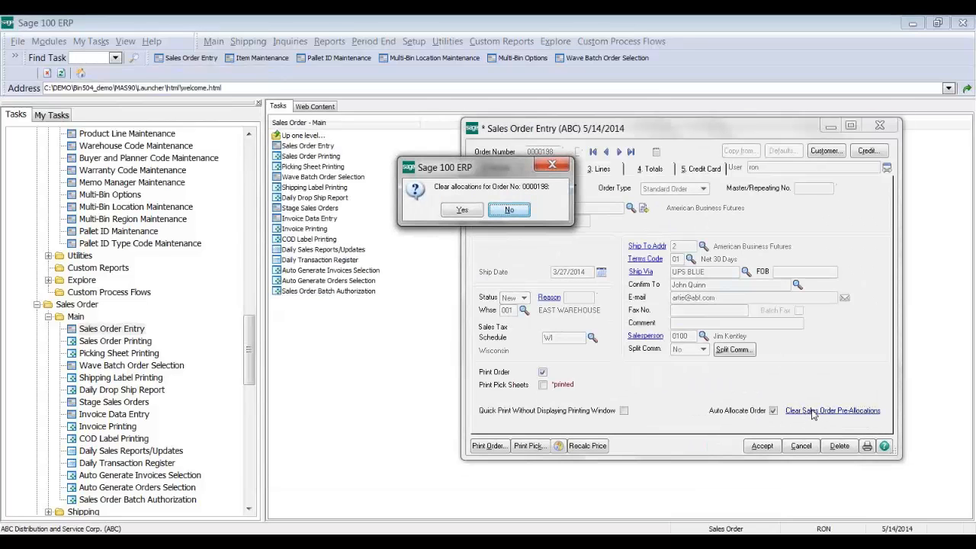
pyautogui.click(466, 213)
pyautogui.click(474, 212)
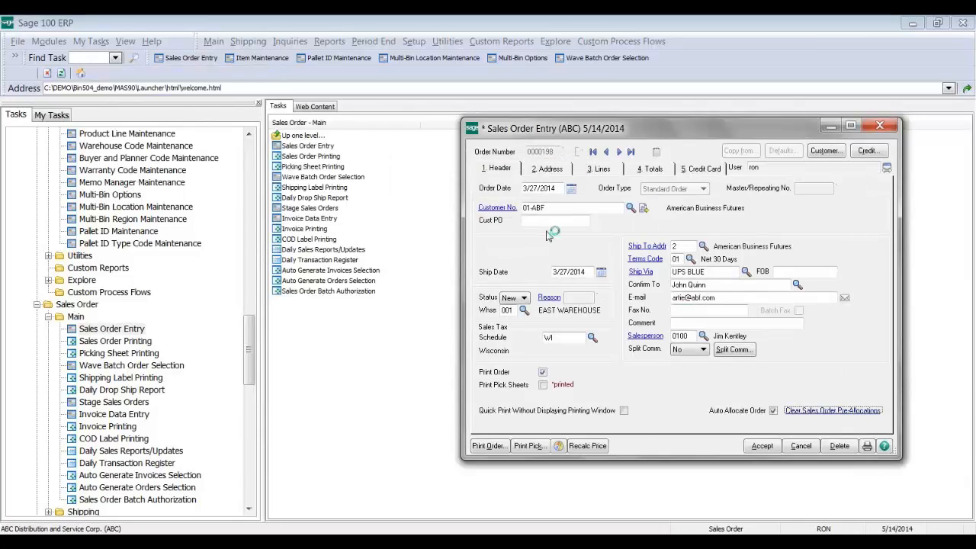
pyautogui.click(472, 210)
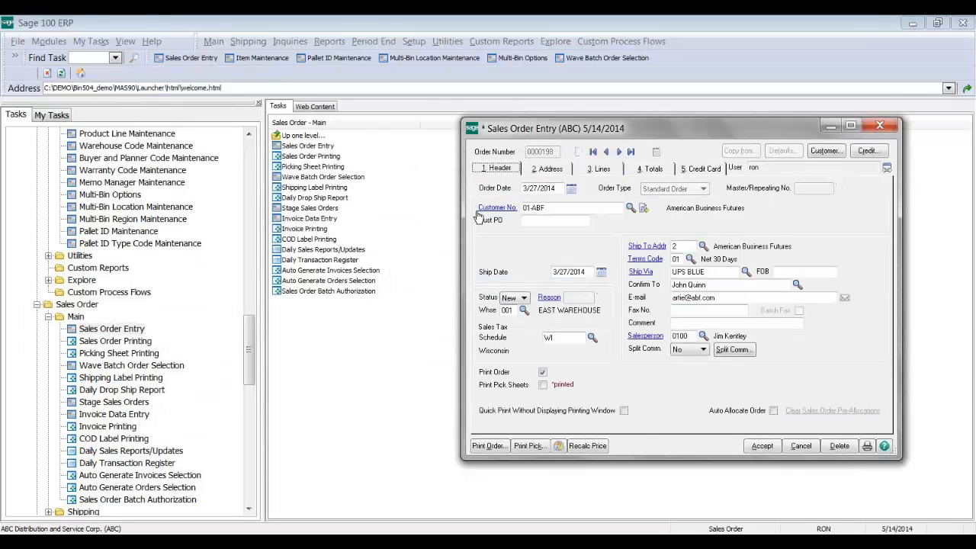
pyautogui.click(762, 445)
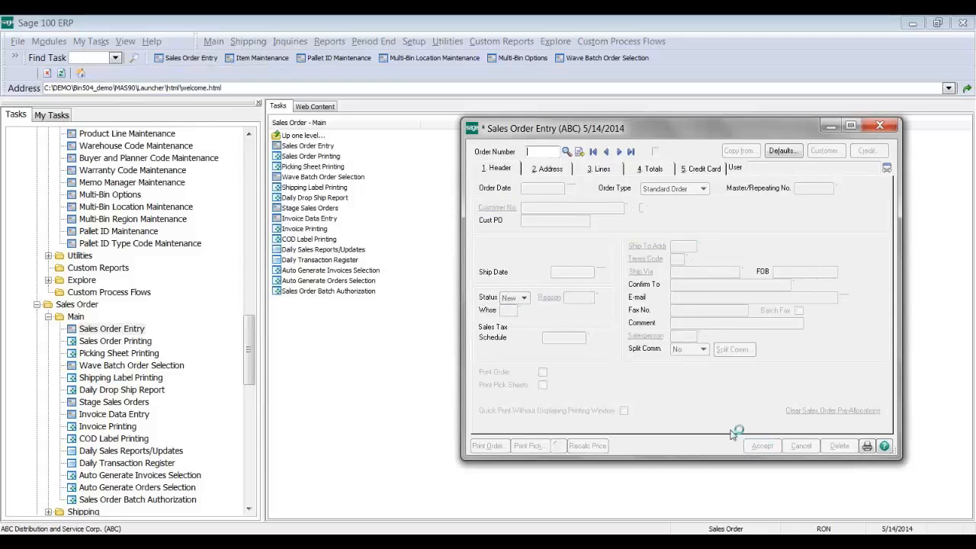
pyautogui.click(880, 125)
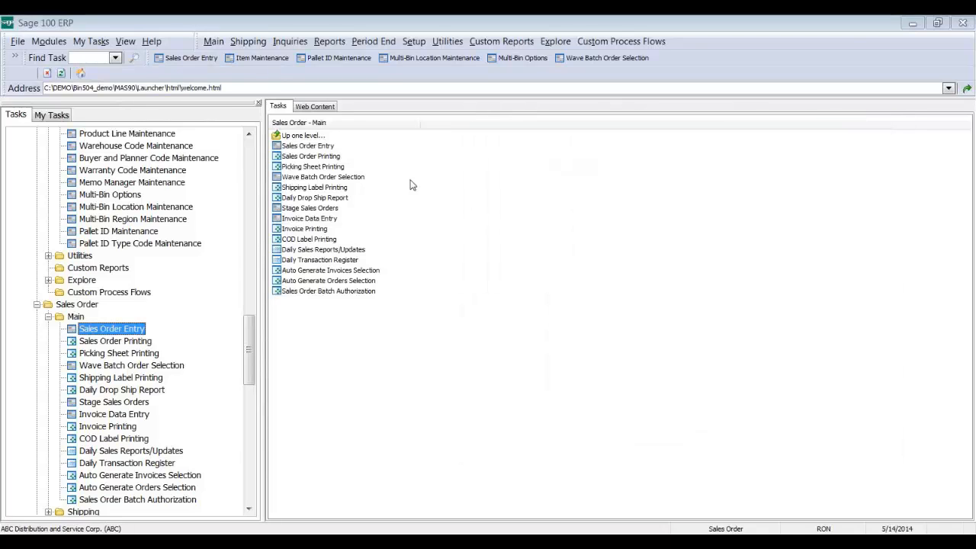
# Step: Set PreAllocate in S/O Entry to Yes in Multi-Bin Options, then reopen Sales Order Entry
pyautogui.click(93, 196)
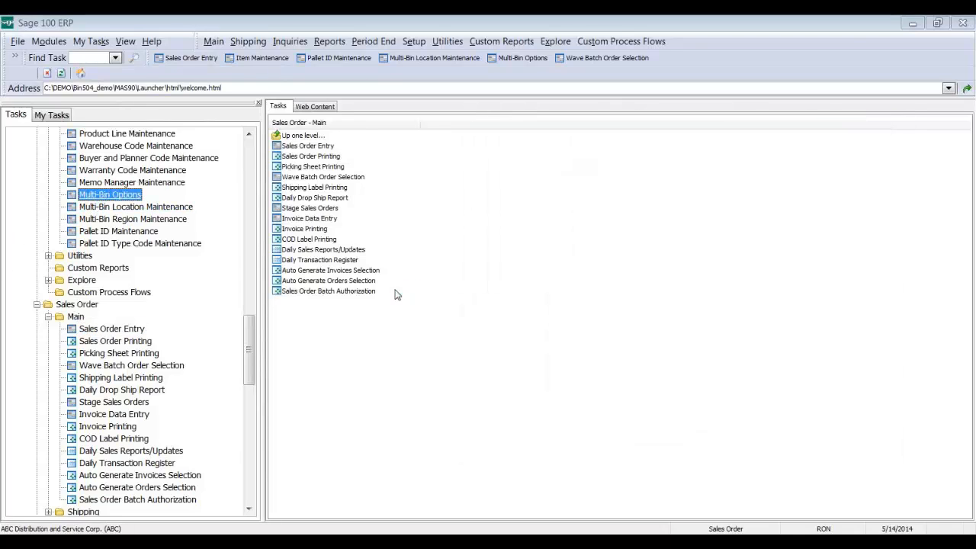
pyautogui.click(479, 219)
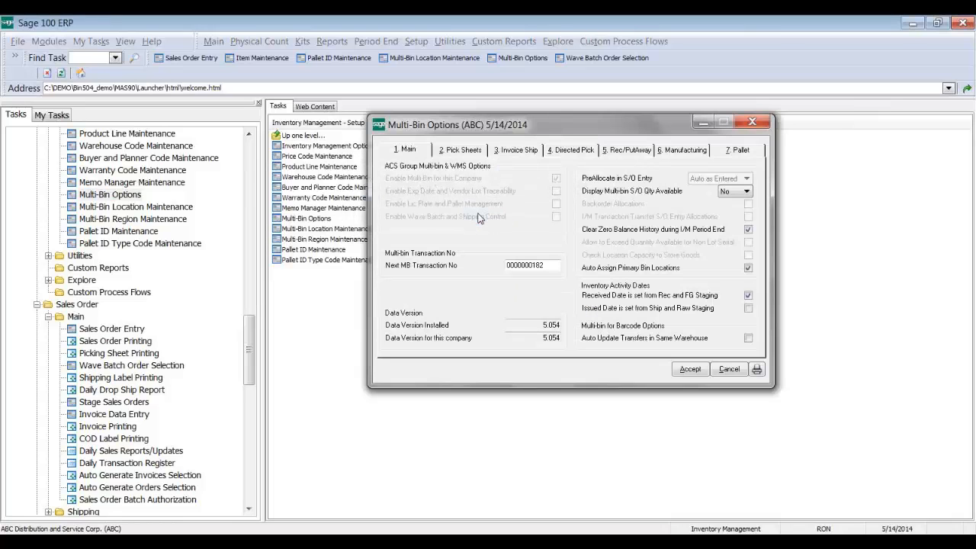
pyautogui.click(690, 369)
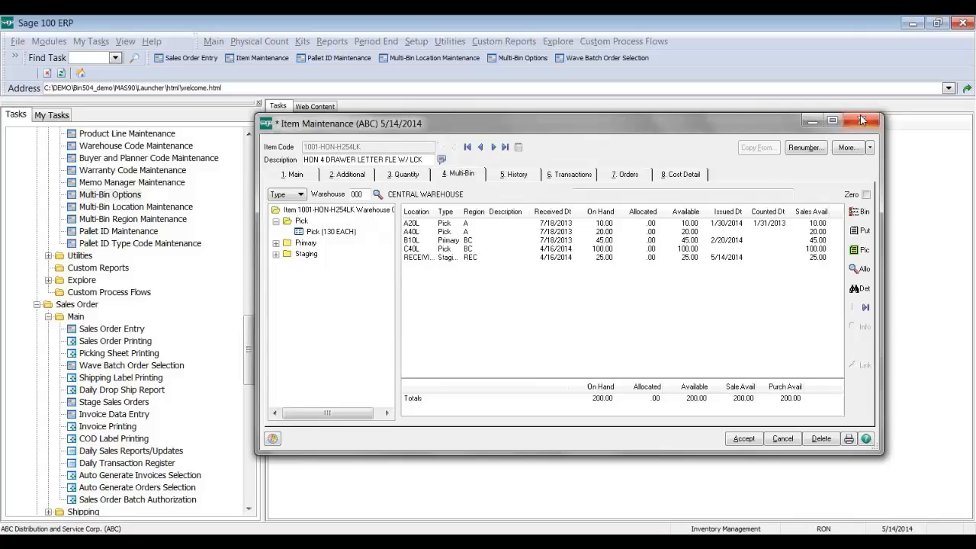
pyautogui.click(862, 120)
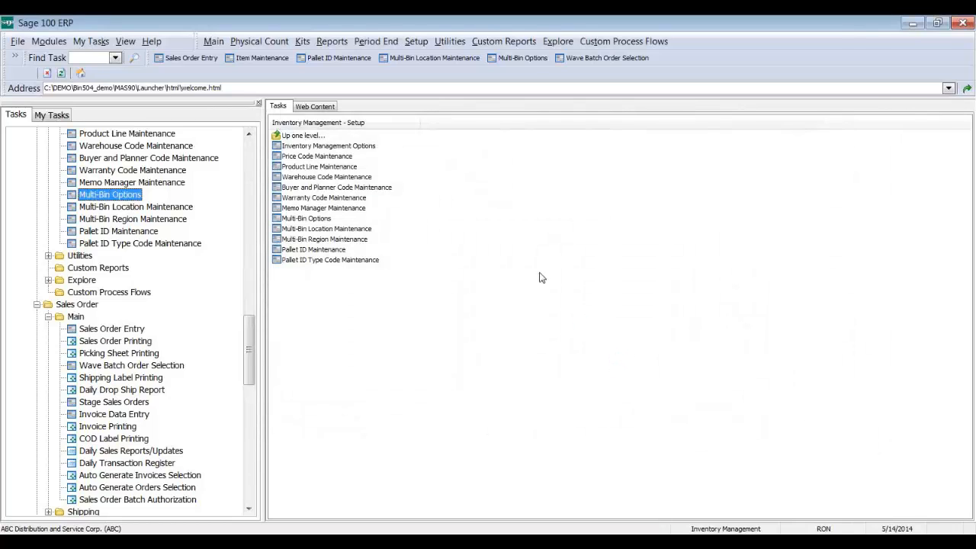
pyautogui.click(704, 180)
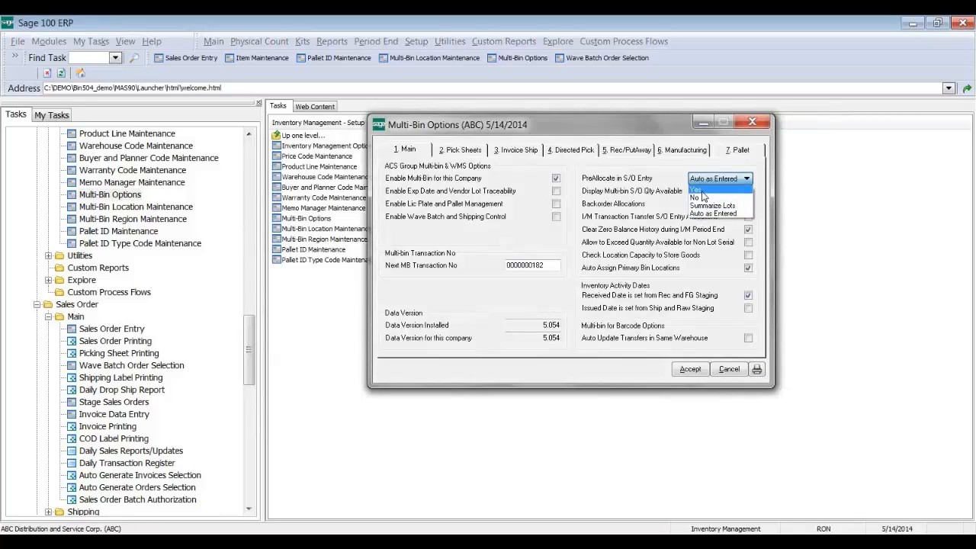
pyautogui.click(701, 191)
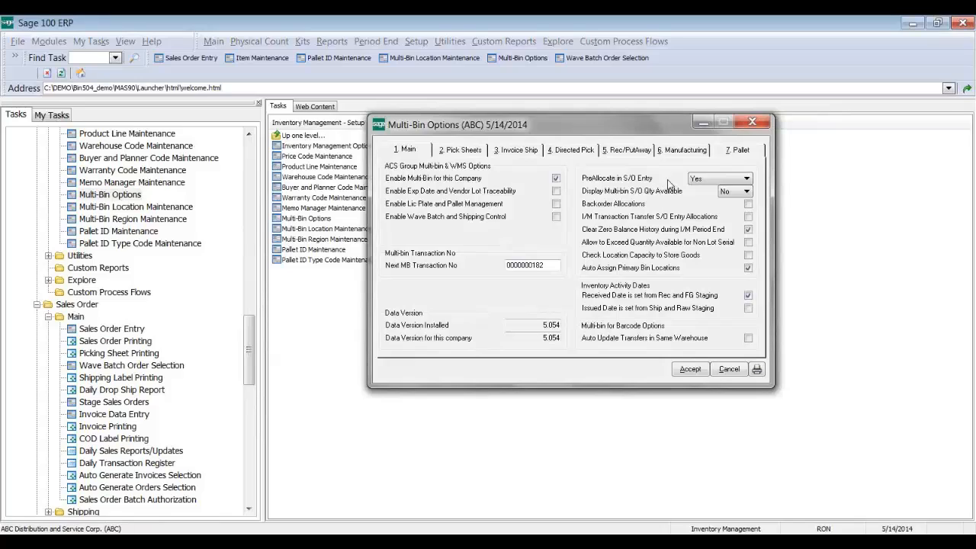
pyautogui.click(709, 181)
pyautogui.click(705, 191)
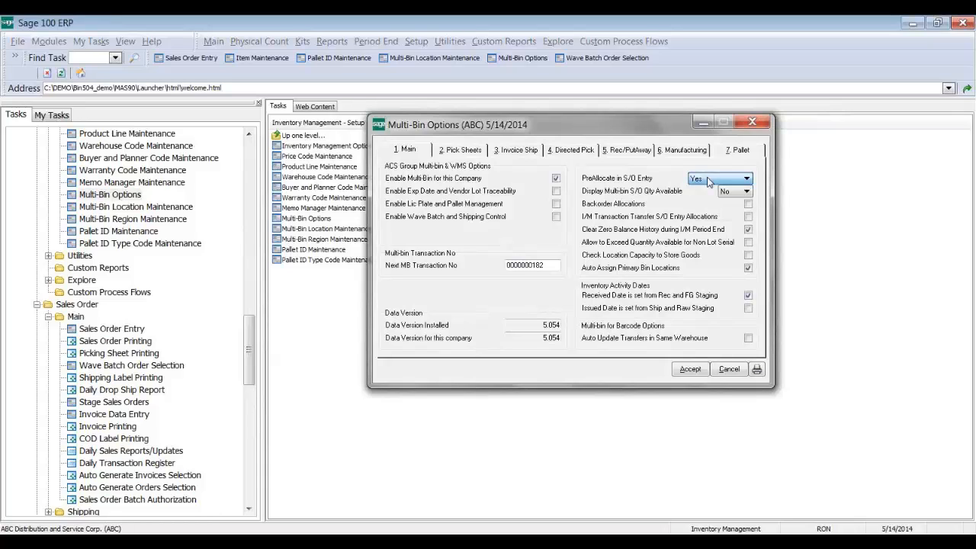
pyautogui.click(690, 368)
pyautogui.click(111, 328)
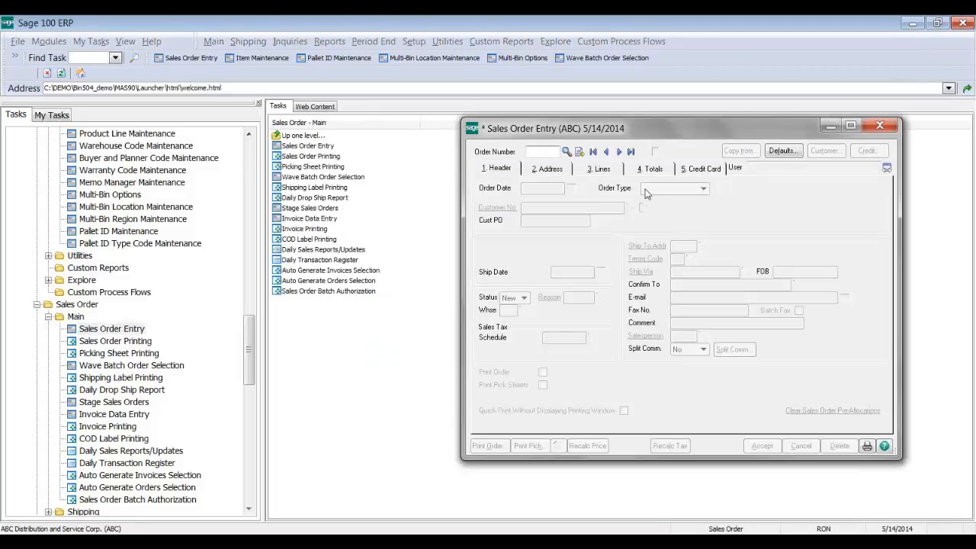
# Step: Load the last sales order and confirm its three lines show no allocated quantity
pyautogui.click(629, 151)
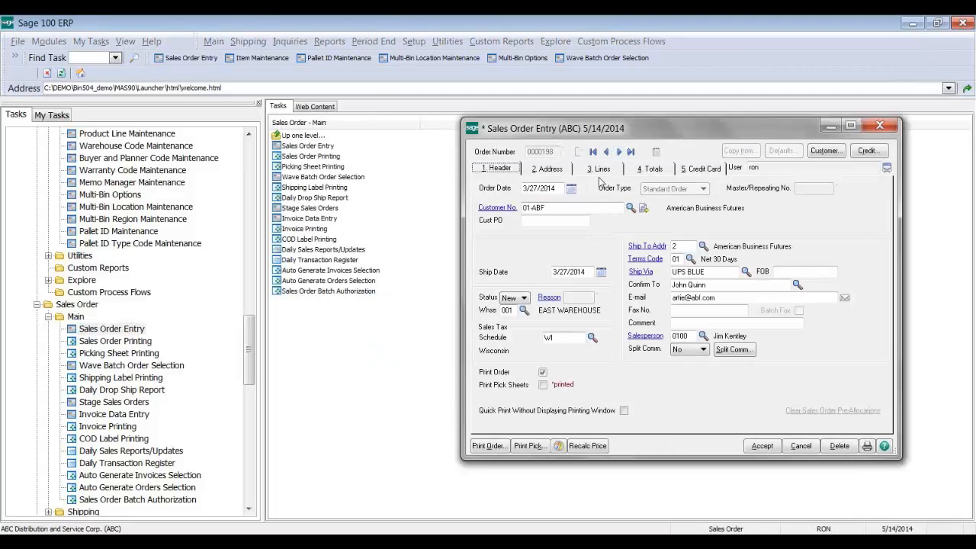
pyautogui.click(598, 175)
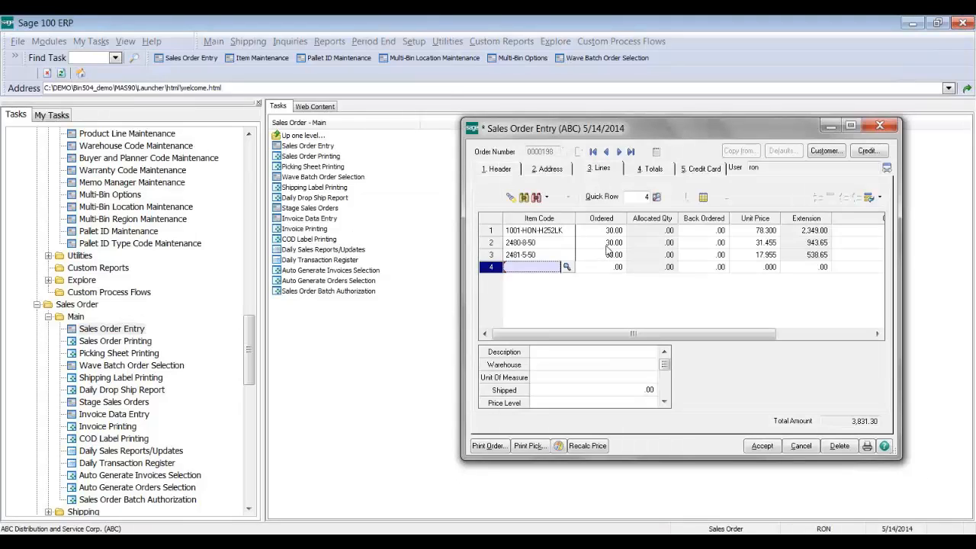
pyautogui.click(501, 170)
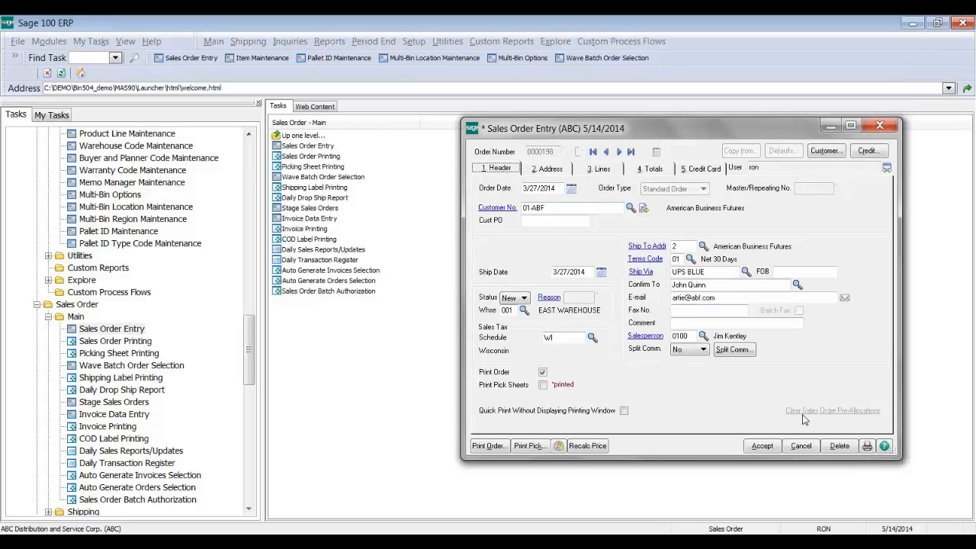
# Step: Load the ALLOC report setting into Picking Sheet Printing and preview the order's picking sheet
pyautogui.click(530, 446)
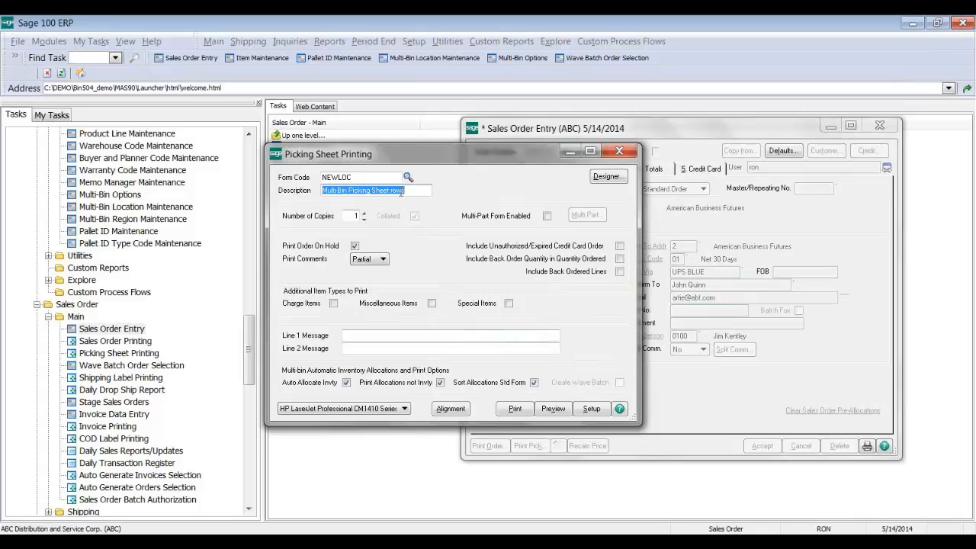
pyautogui.click(408, 177)
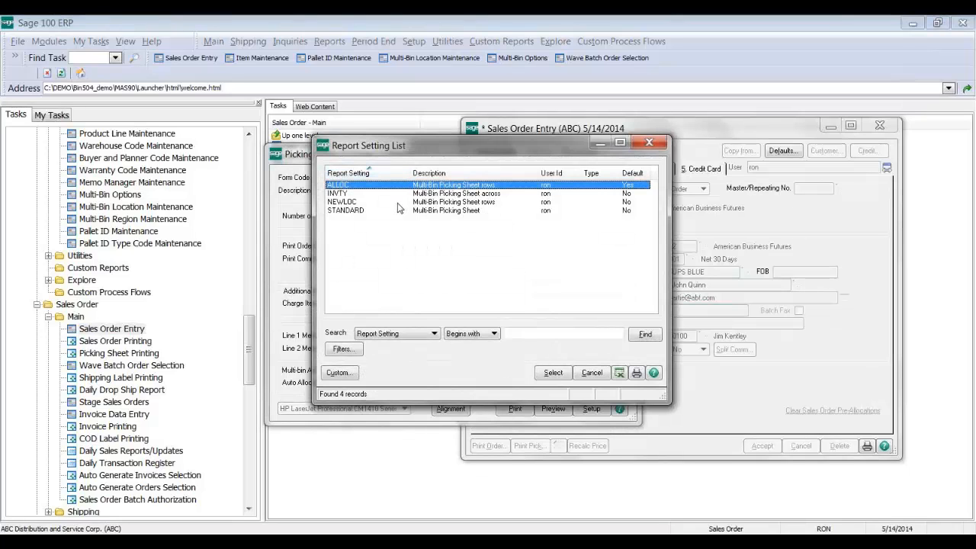
pyautogui.click(494, 194)
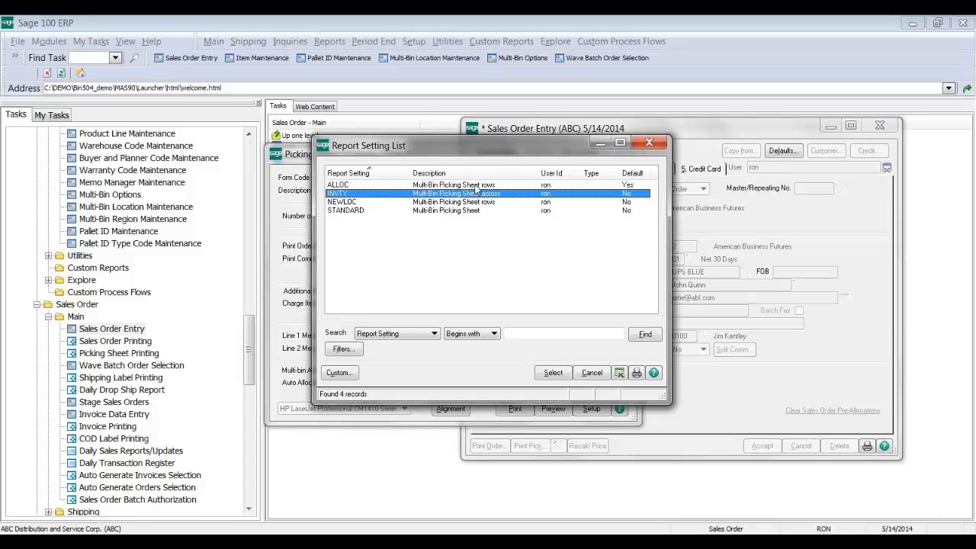
pyautogui.click(478, 185)
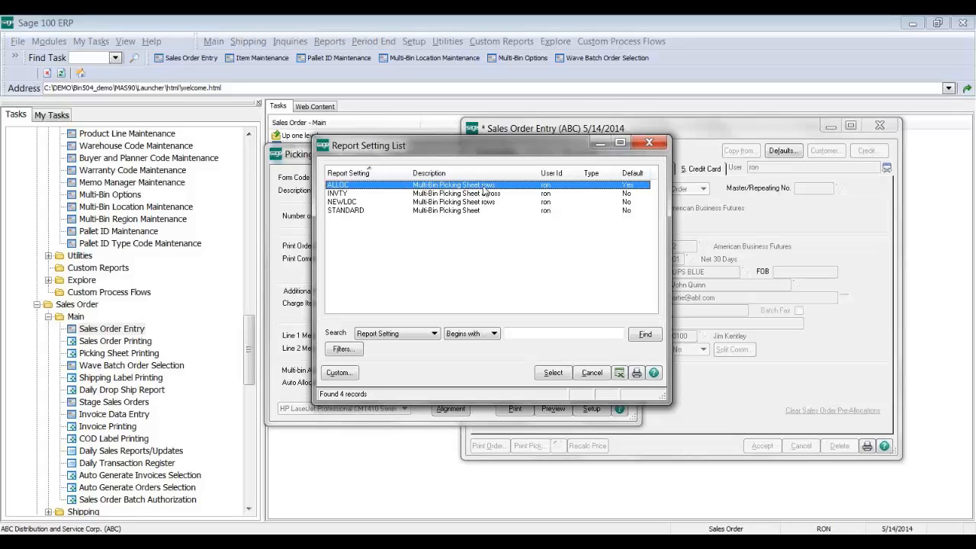
pyautogui.doubleClick(483, 190)
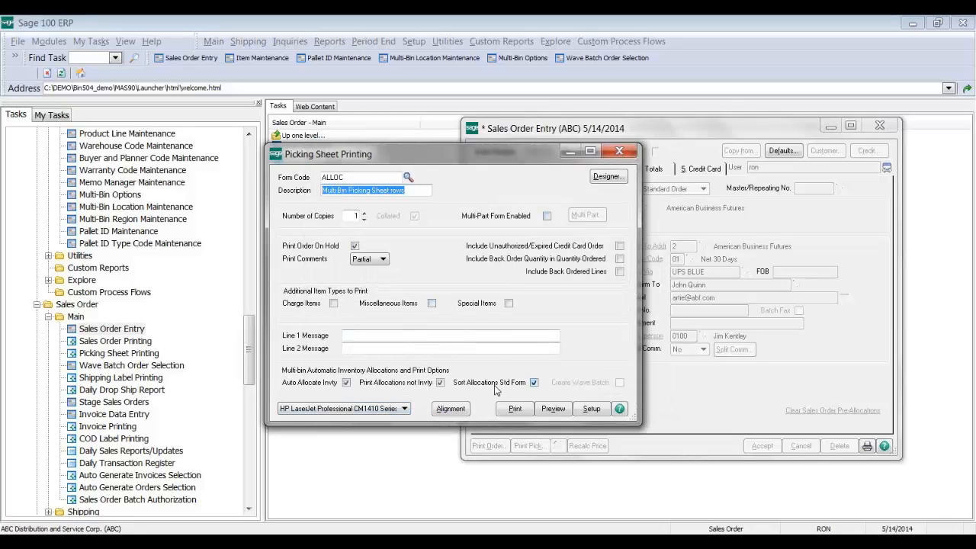
pyautogui.click(554, 408)
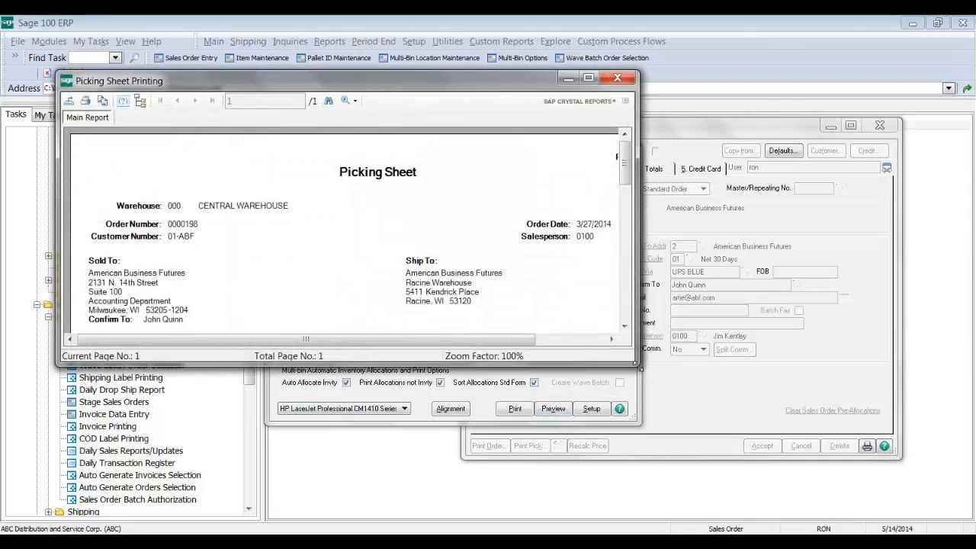
# Step: Review the picking sheet's pick lines: A-A region-aisle, *Primary bin A20L, DESK FILE 8" CAP 50
pyautogui.moveTo(639, 367); pyautogui.dragTo(707, 512)
pyautogui.scroll(-1, 696, 270)
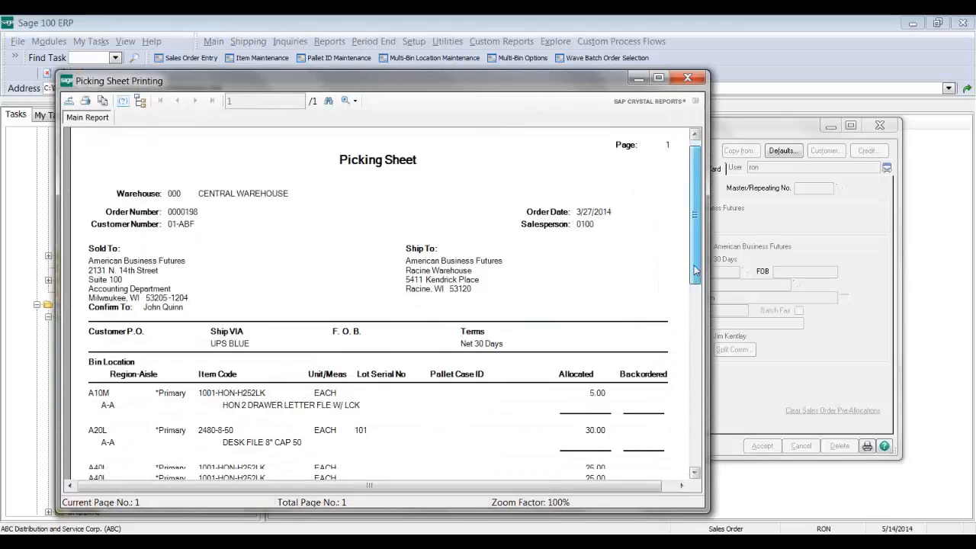
pyautogui.moveTo(695, 269); pyautogui.dragTo(693, 319)
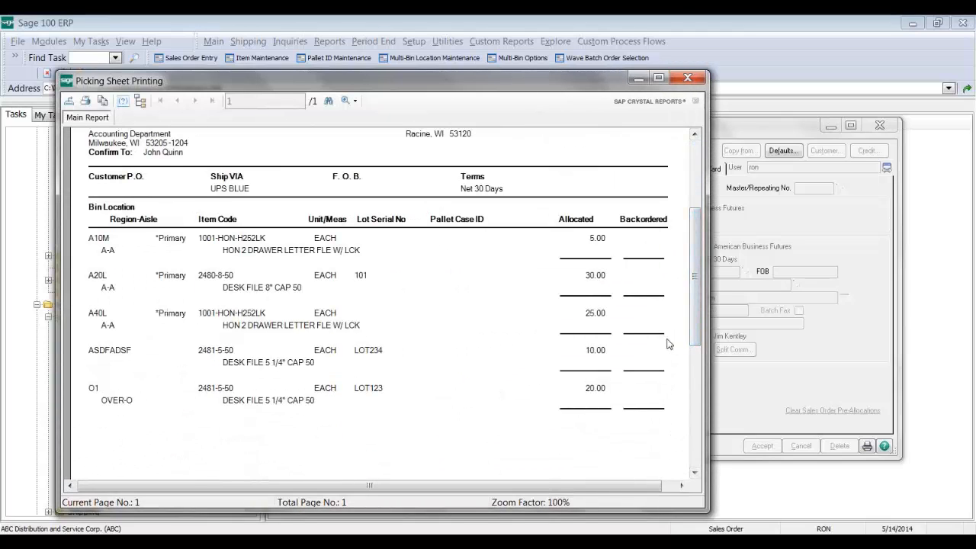
pyautogui.click(164, 252)
pyautogui.click(169, 277)
pyautogui.click(367, 289)
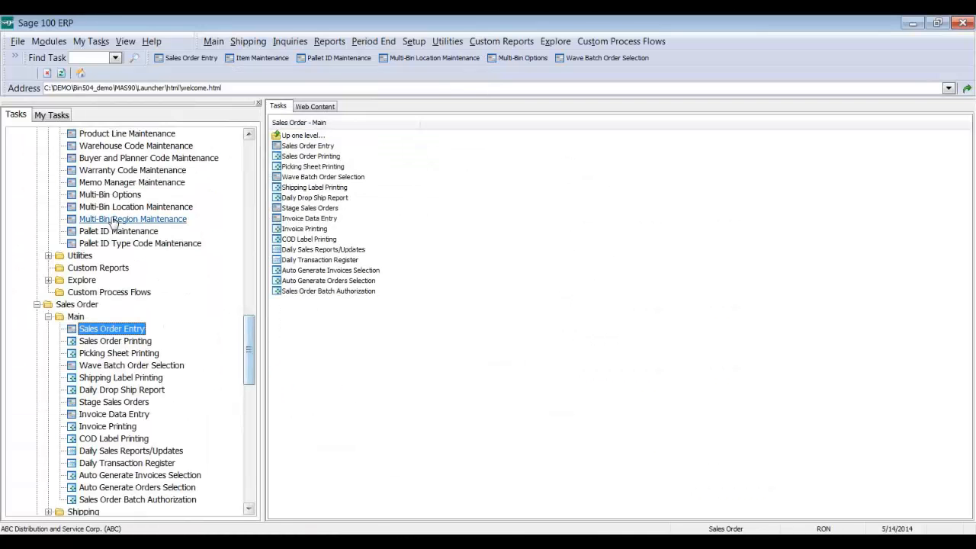
# Step: Open Multi-Bin Options past the files-in-use warning and show its Pick Sheets settings
pyautogui.click(114, 197)
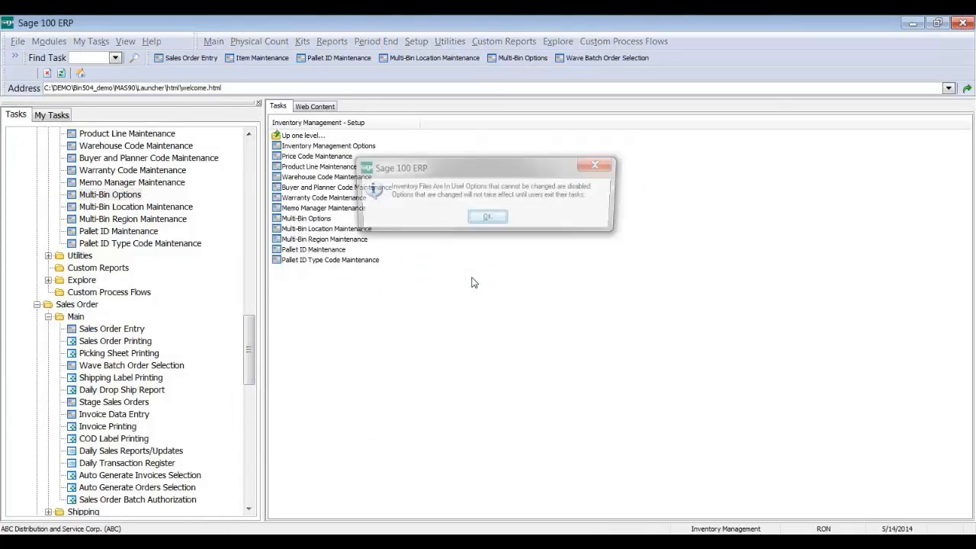
pyautogui.click(485, 218)
pyautogui.click(464, 150)
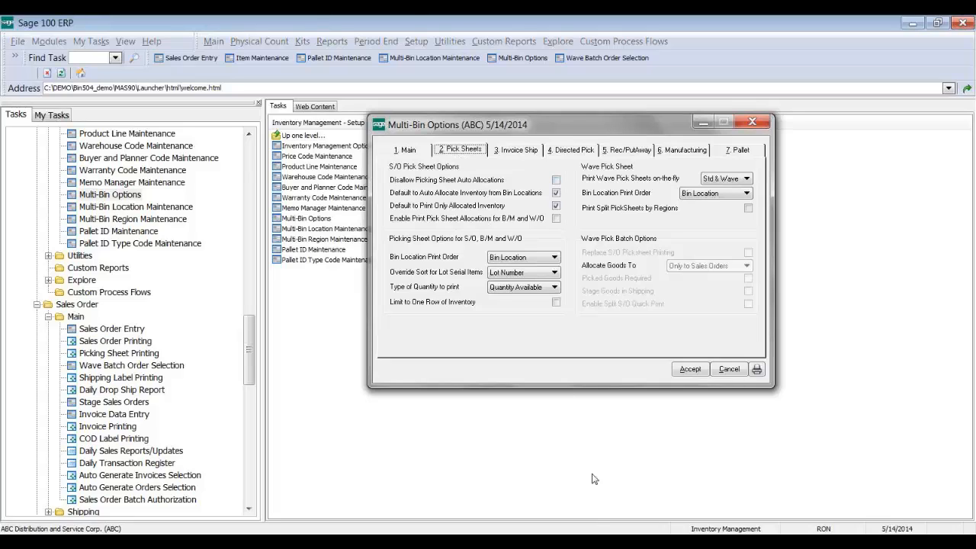
# Step: Close the earlier picking sheet preview and decline printing, closing Picking Sheet Printing
pyautogui.moveTo(587, 539)
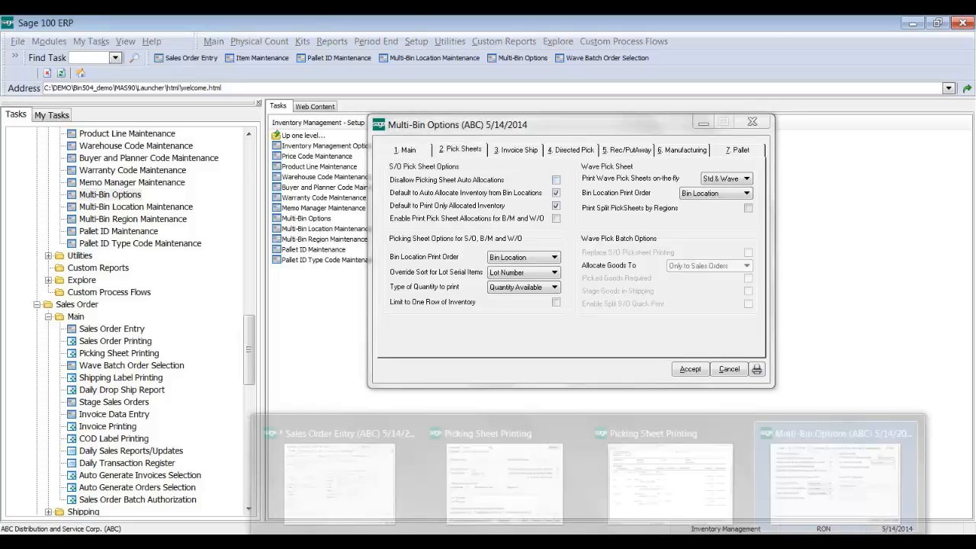
pyautogui.click(725, 475)
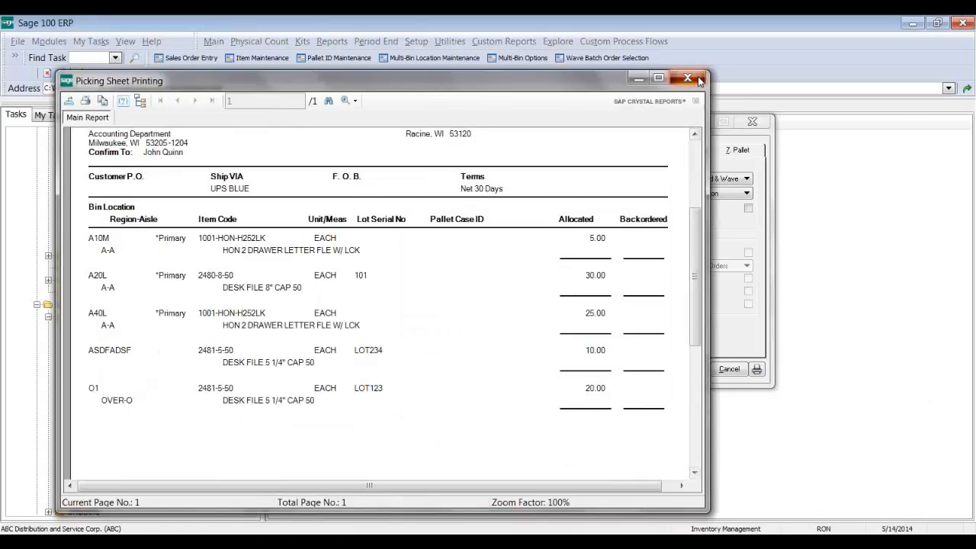
pyautogui.click(696, 78)
pyautogui.click(534, 210)
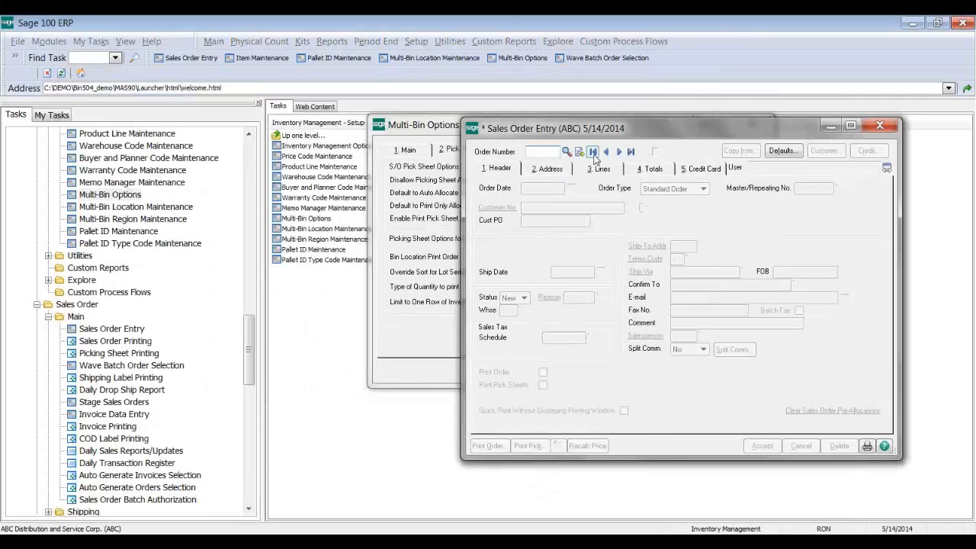
# Step: Reload the last sales order and reopen Picking Sheet Printing with the ALLOC form, moved left
pyautogui.click(630, 152)
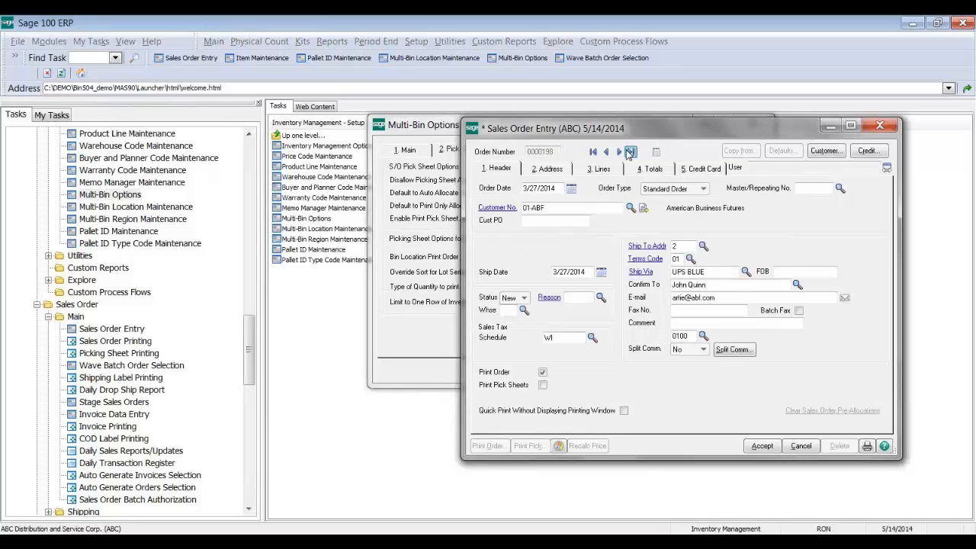
pyautogui.click(534, 445)
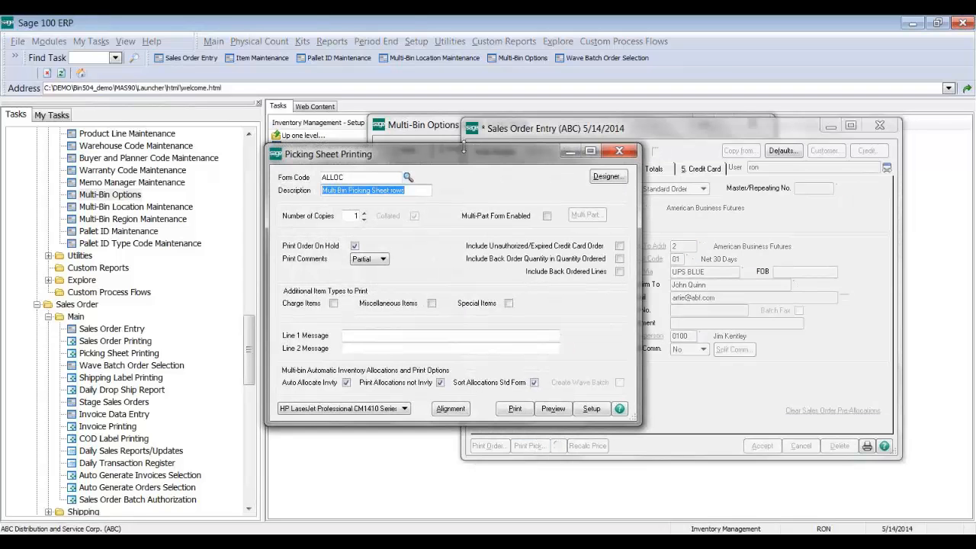
pyautogui.moveTo(408, 118); pyautogui.dragTo(247, 101)
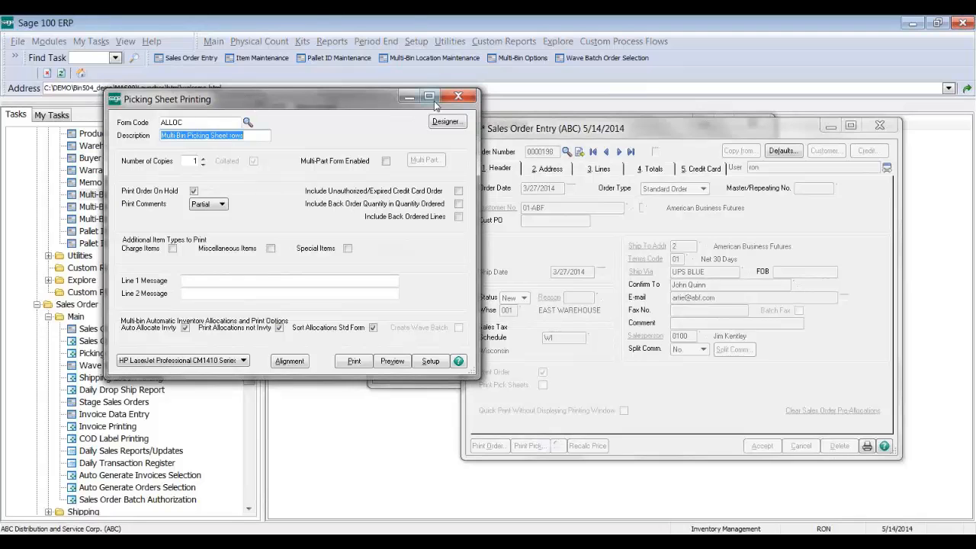
pyautogui.click(458, 97)
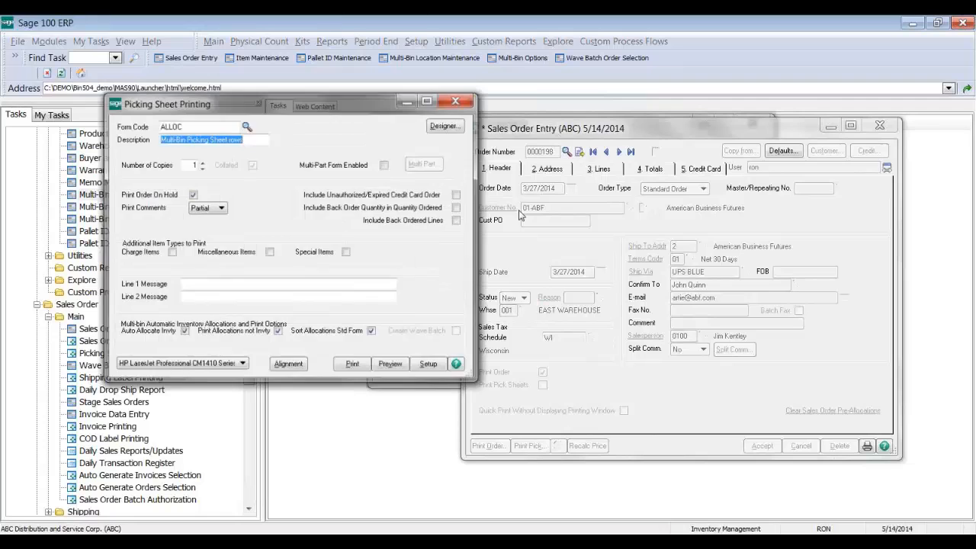
pyautogui.moveTo(386, 106); pyautogui.dragTo(327, 107)
# Step: Set Multi-Bin Options upper right beside Picking Sheet Printing; toggle Default to Auto Allocate off and on
pyautogui.moveTo(452, 124); pyautogui.dragTo(540, 96)
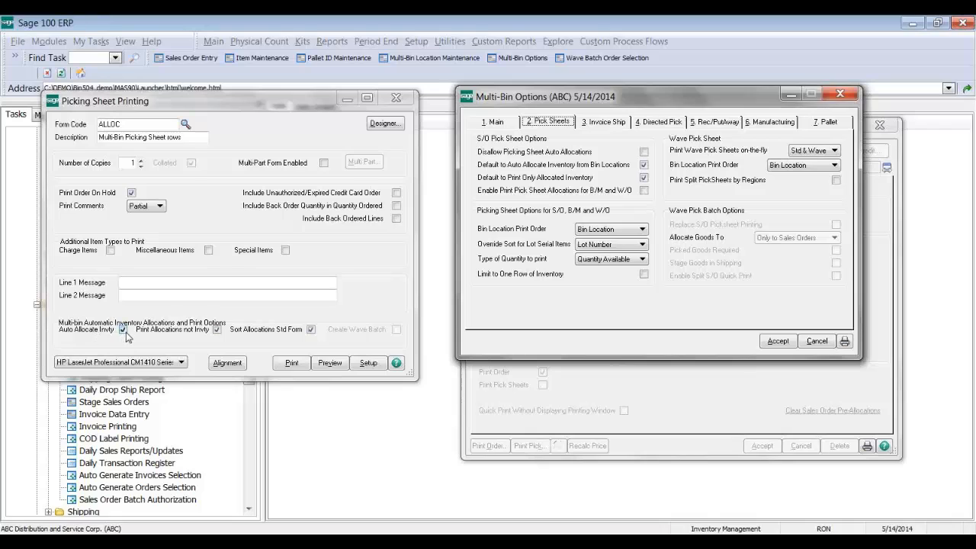
pyautogui.click(166, 378)
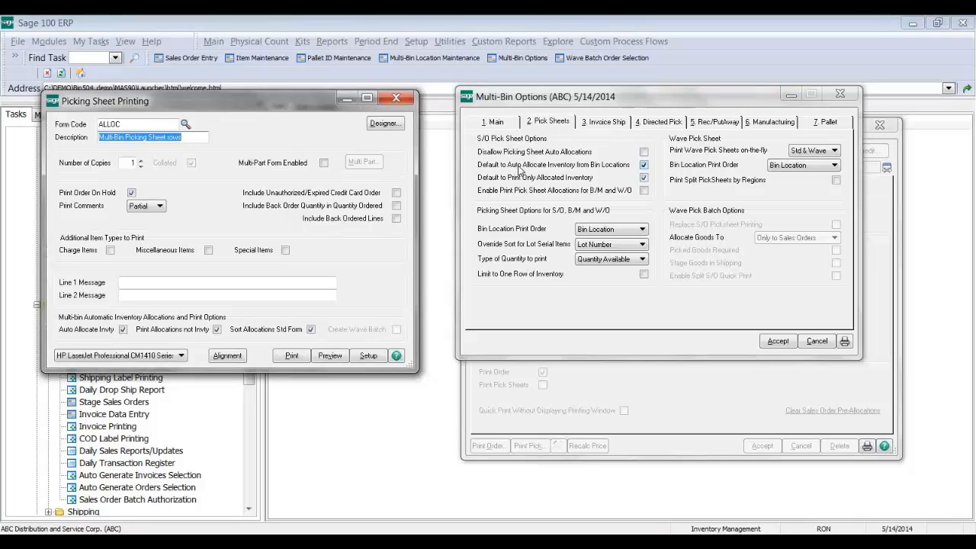
pyautogui.click(519, 168)
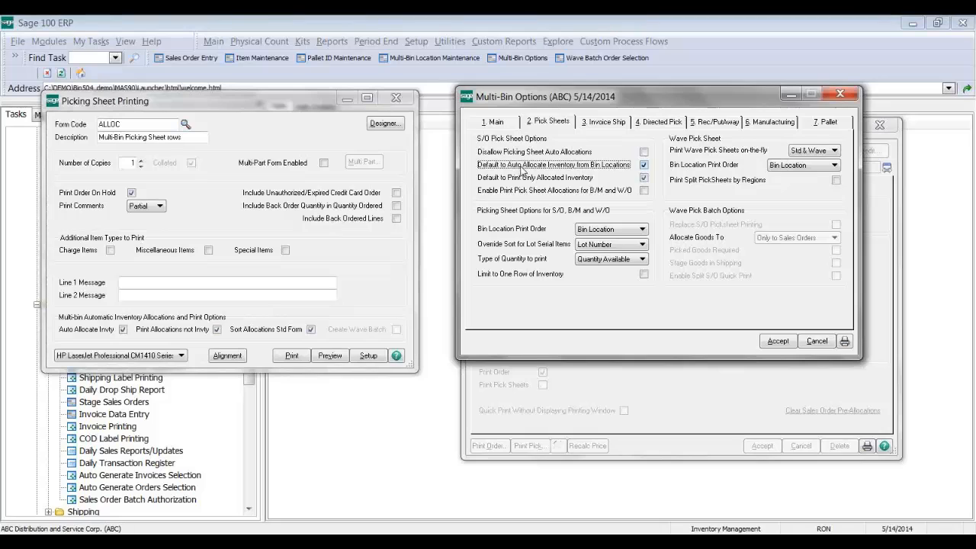
pyautogui.click(533, 168)
pyautogui.click(183, 120)
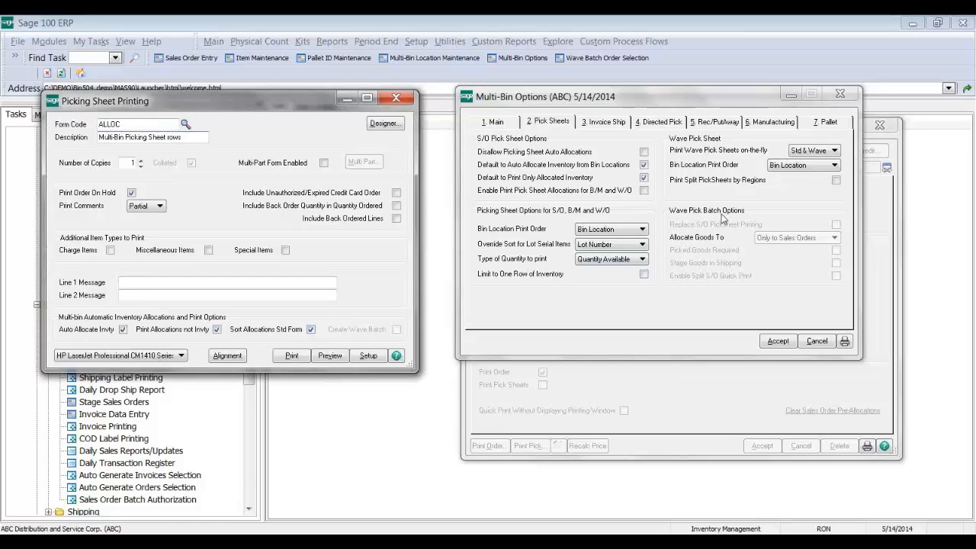
pyautogui.click(813, 152)
pyautogui.click(810, 153)
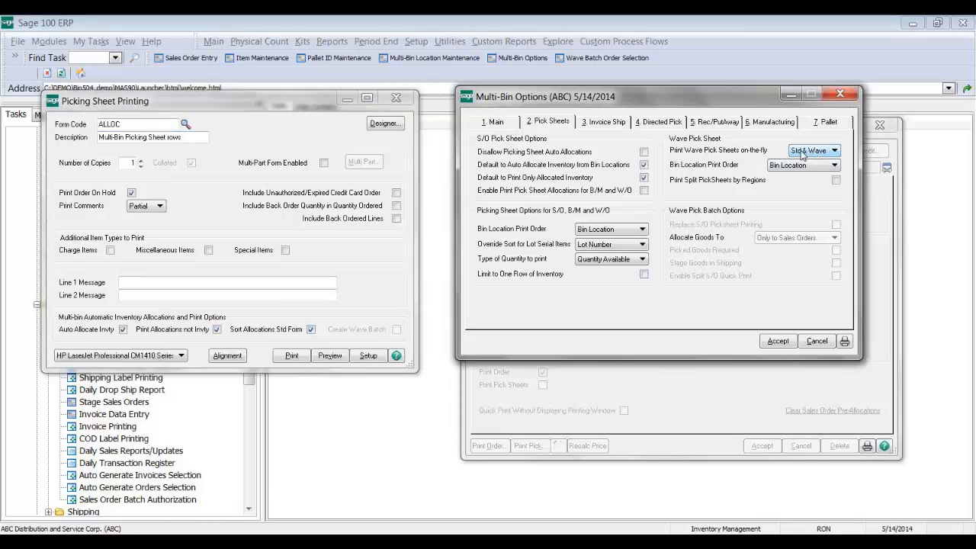
pyautogui.click(807, 152)
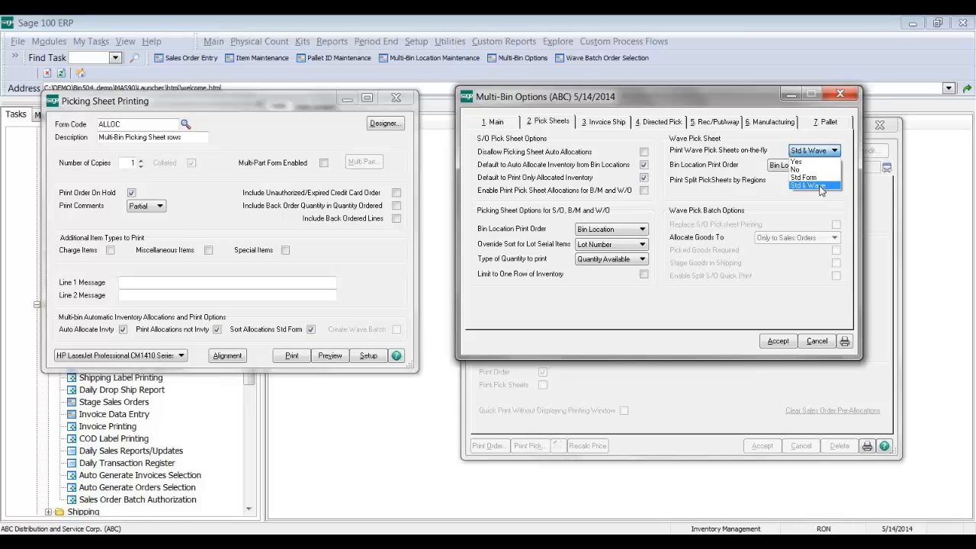
pyautogui.click(821, 186)
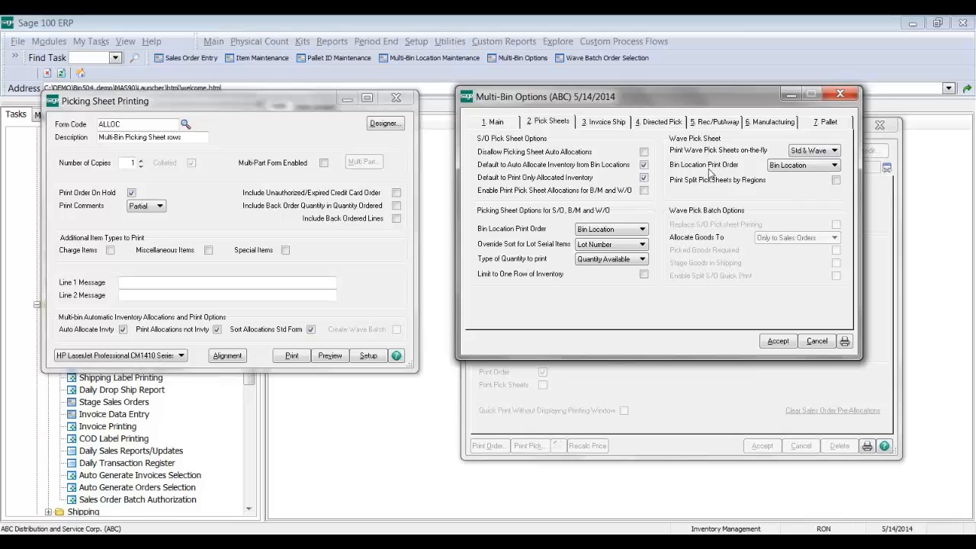
pyautogui.click(644, 164)
pyautogui.click(644, 164)
pyautogui.click(248, 106)
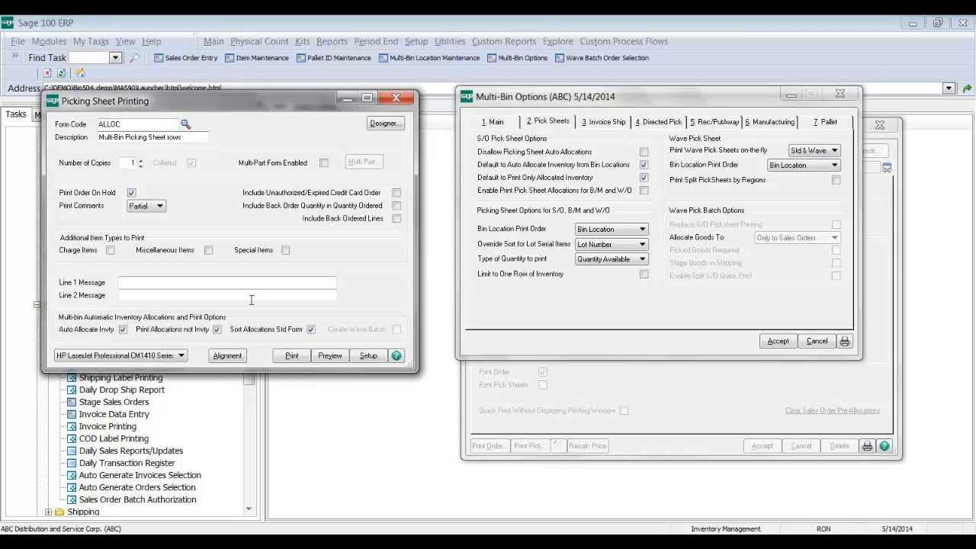
pyautogui.click(810, 155)
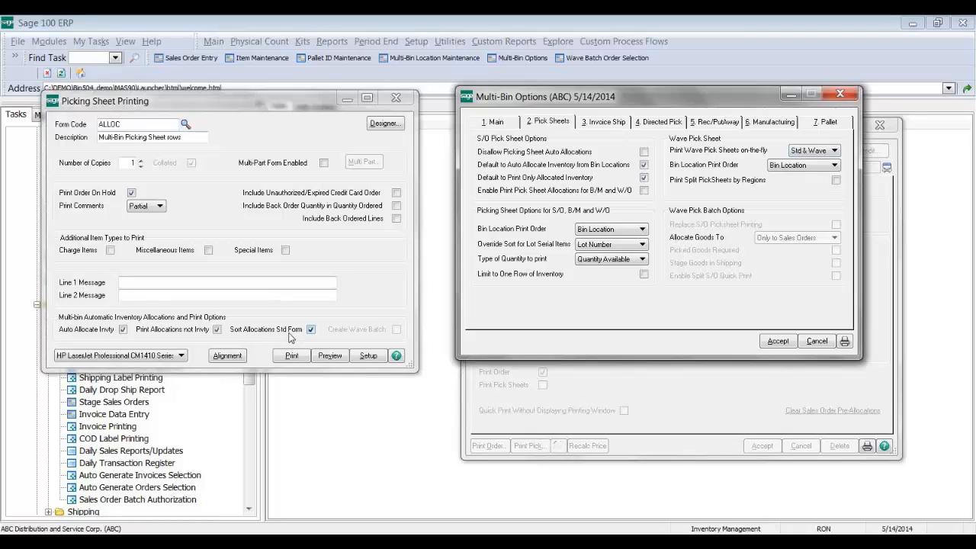
# Step: Preview the ALLOC picking sheet again, repositioned and enlarged to show more pick lines
pyautogui.click(338, 358)
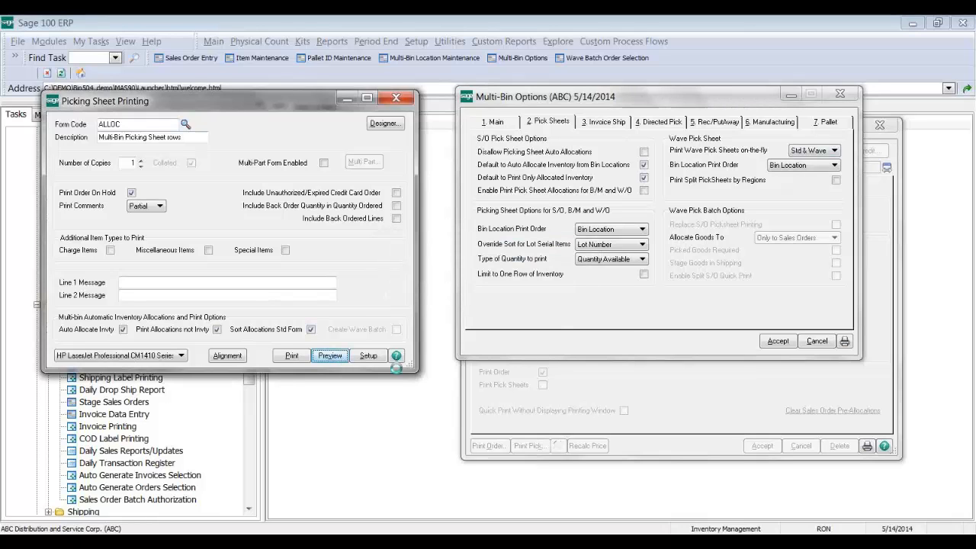
pyautogui.moveTo(543, 99); pyautogui.dragTo(522, 38)
pyautogui.moveTo(638, 330); pyautogui.dragTo(699, 496)
pyautogui.moveTo(687, 227); pyautogui.dragTo(687, 284)
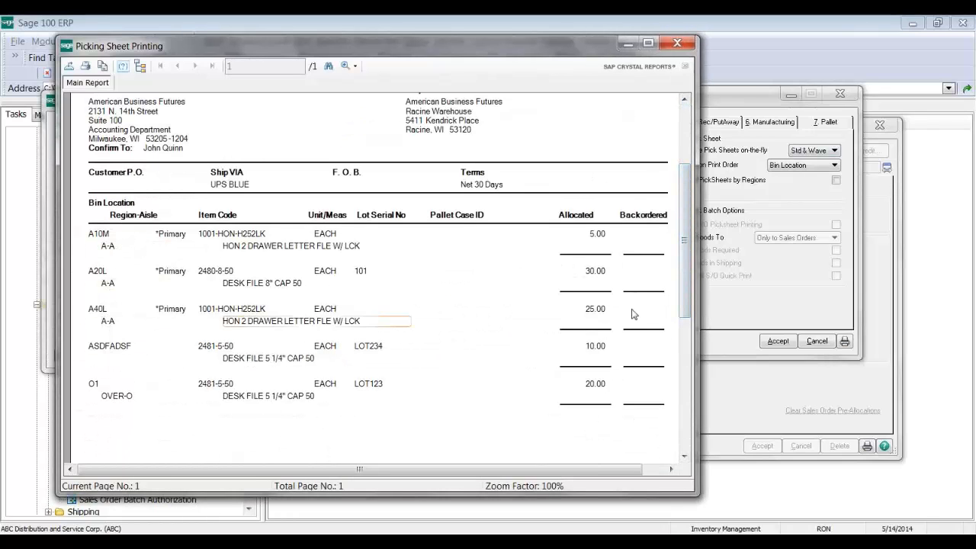
# Step: Keep Bin Location as the print order, then close the picking sheet preview
pyautogui.click(785, 166)
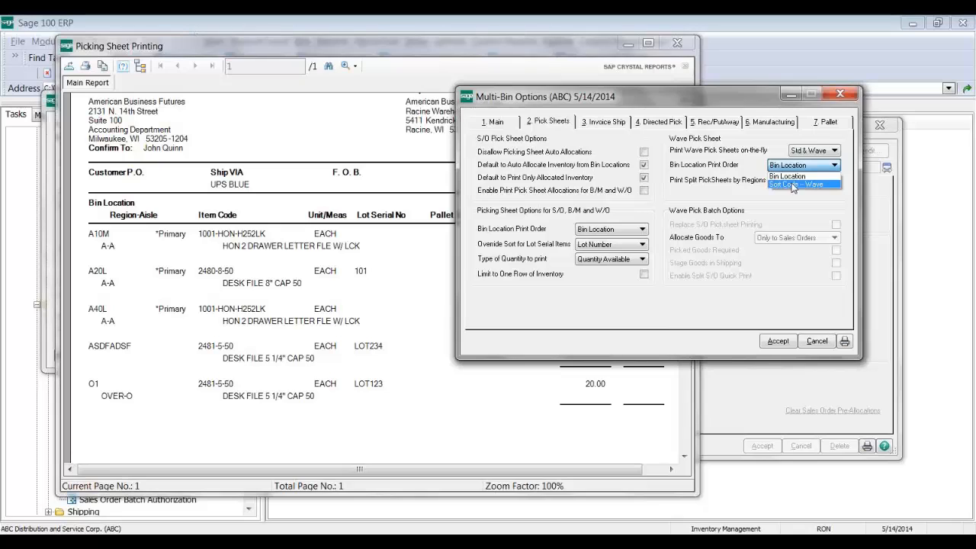
pyautogui.click(793, 177)
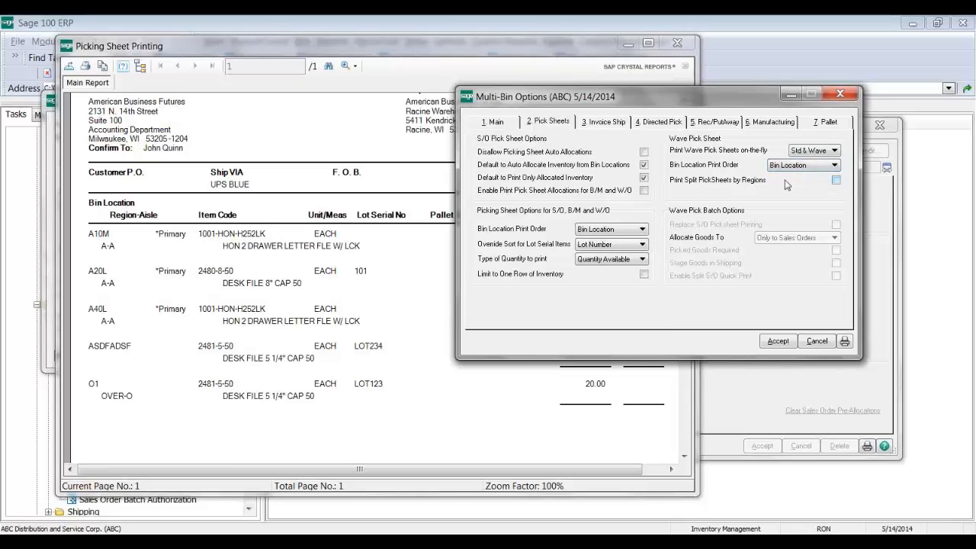
pyautogui.click(490, 51)
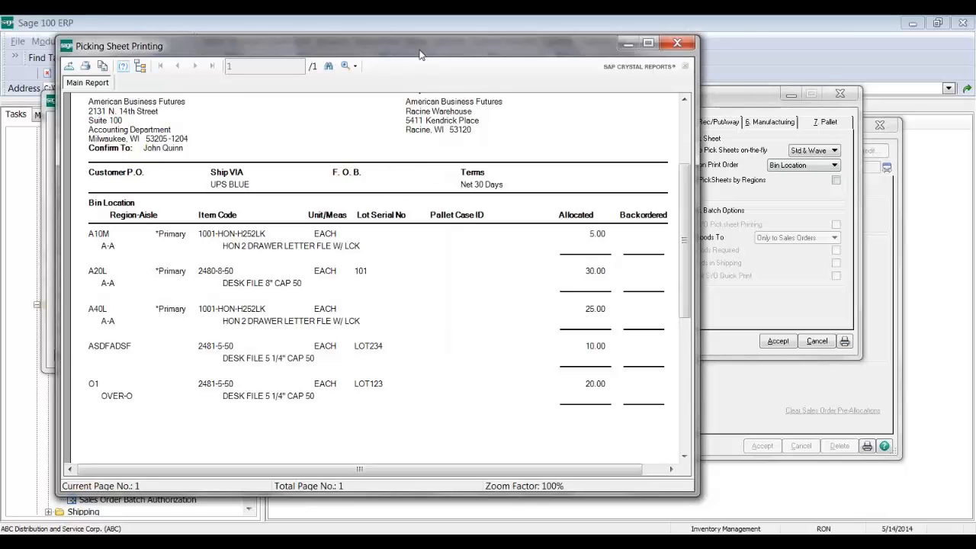
pyautogui.moveTo(420, 55); pyautogui.dragTo(511, 106)
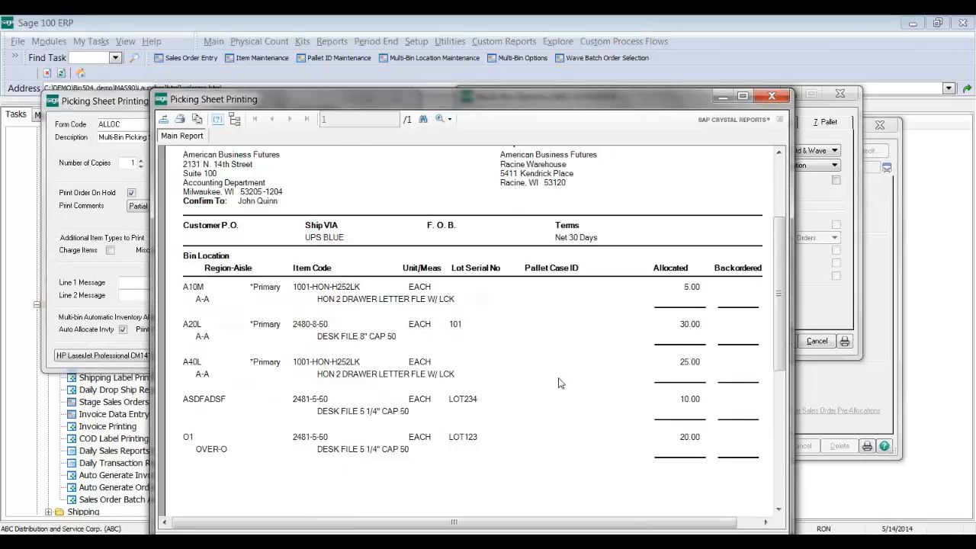
pyautogui.click(773, 100)
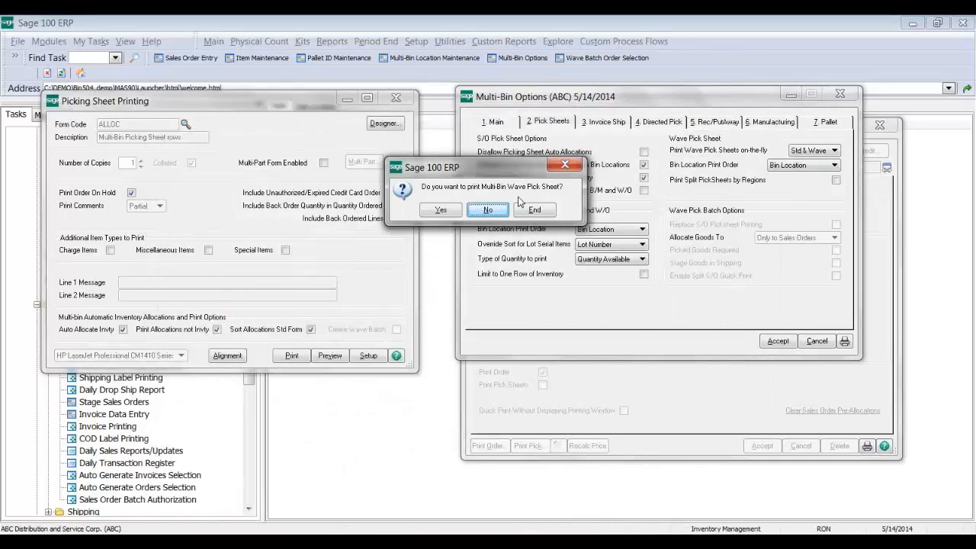
# Step: Accept the Multi-Bin Wave Pick Sheet for warehouse 000, preview it enlarged, then close it
pyautogui.click(442, 211)
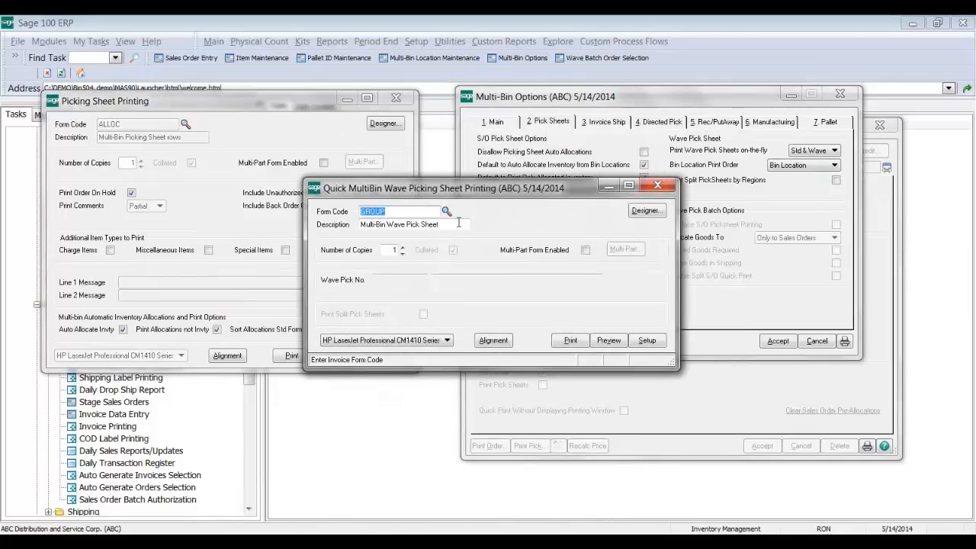
pyautogui.click(610, 342)
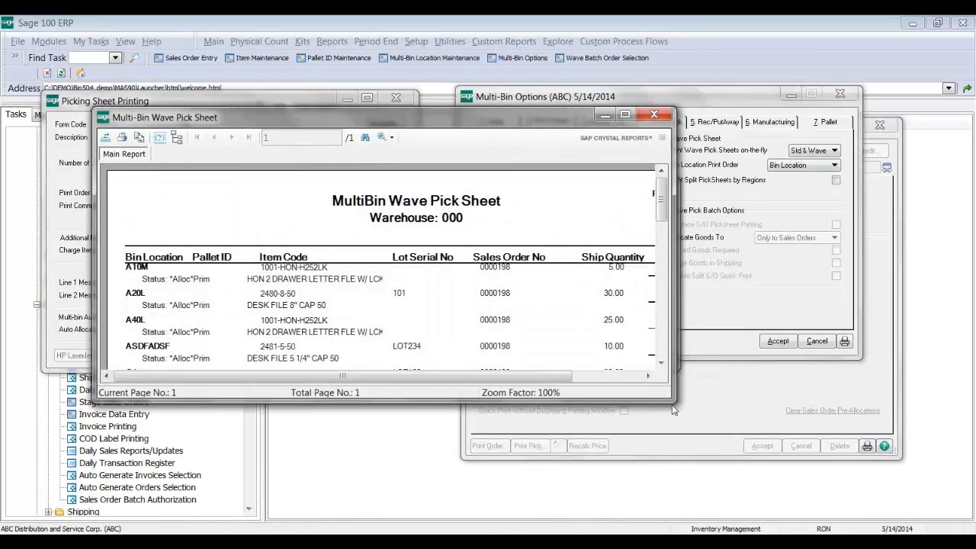
pyautogui.moveTo(673, 401); pyautogui.dragTo(711, 477)
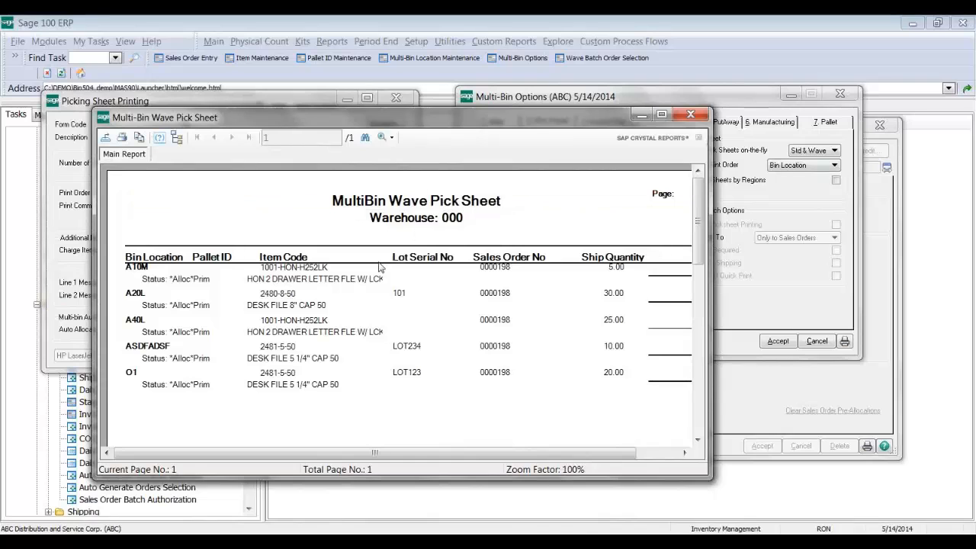
pyautogui.click(690, 116)
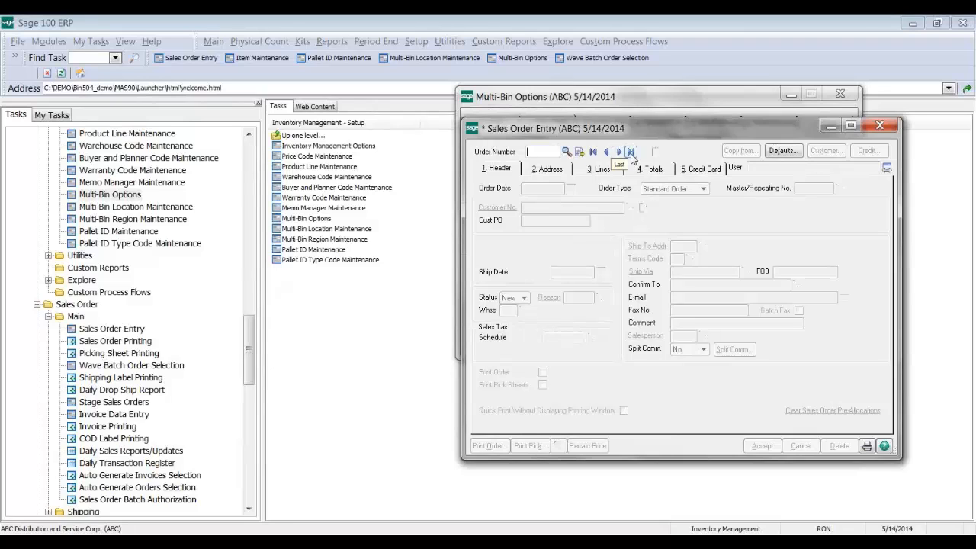
# Step: Reload the last sales order and preview its picking sheet with the INVTY Multi-Bin Picking Sheet across form
pyautogui.click(631, 152)
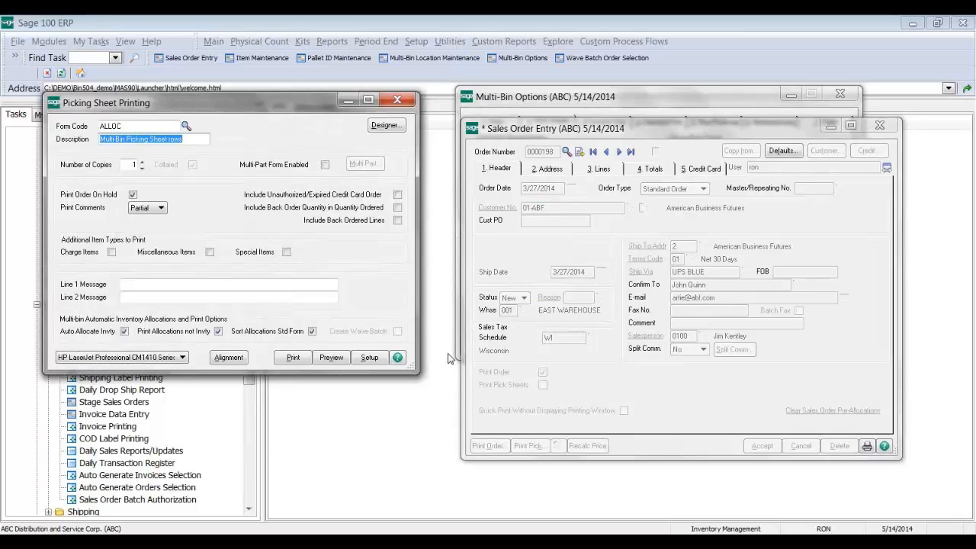
pyautogui.click(187, 127)
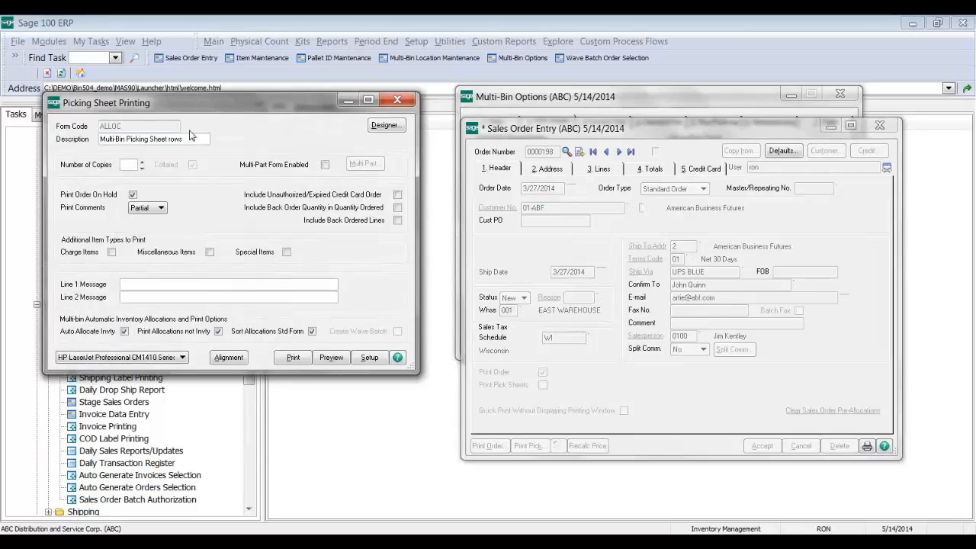
pyautogui.click(431, 195)
pyautogui.doubleClick(432, 195)
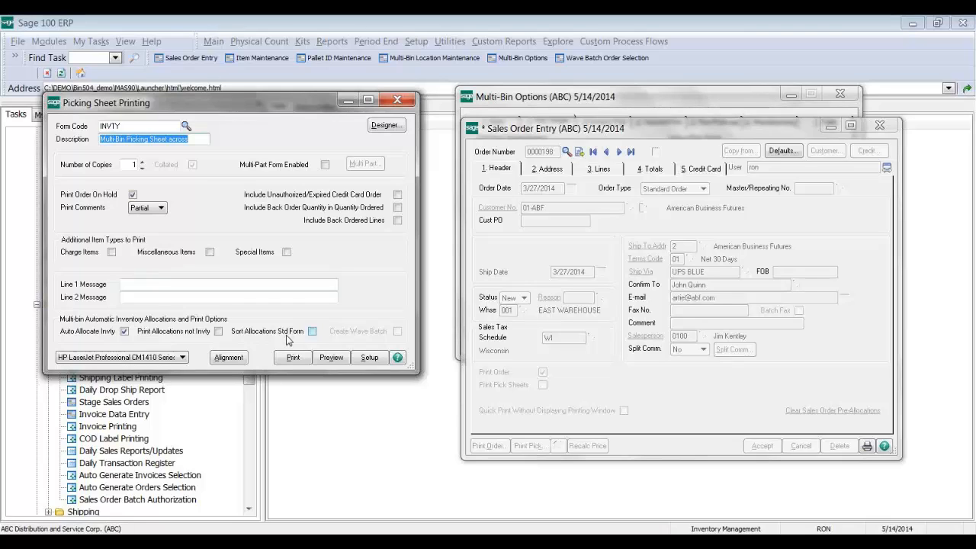
pyautogui.click(331, 358)
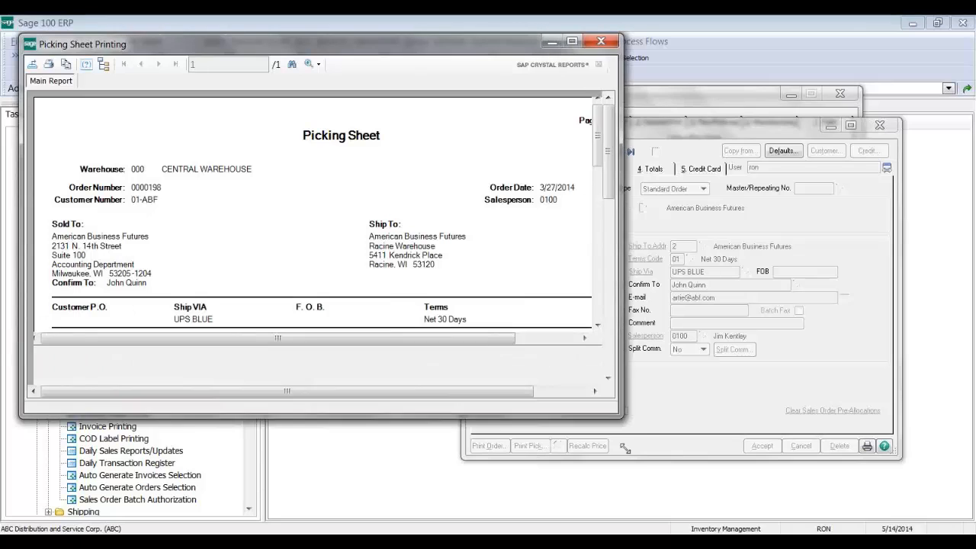
# Step: Review the INVTY picking sheet's per-bin quantities, then close the preview and finish printing
pyautogui.scroll(-3, 628, 231)
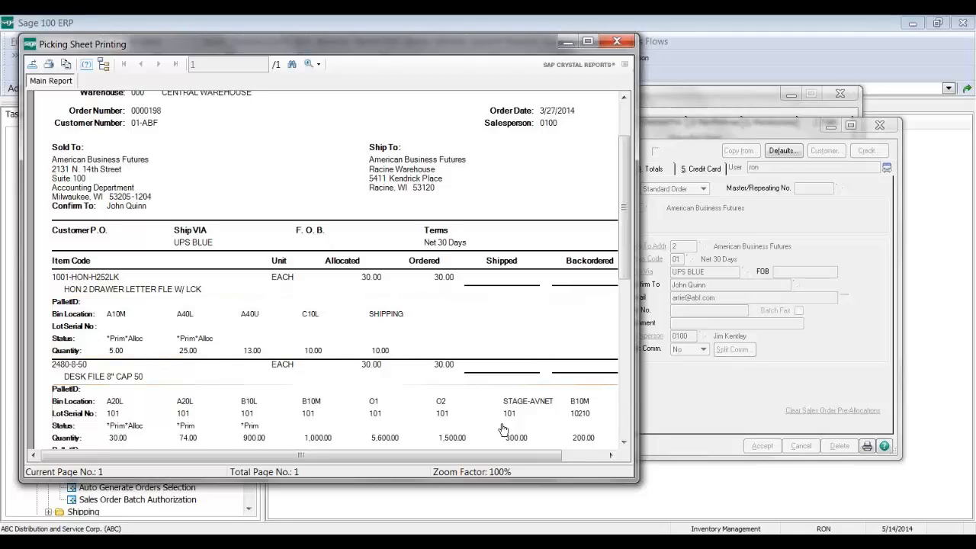
pyautogui.moveTo(634, 482); pyautogui.dragTo(660, 511)
pyautogui.moveTo(652, 304); pyautogui.dragTo(654, 329)
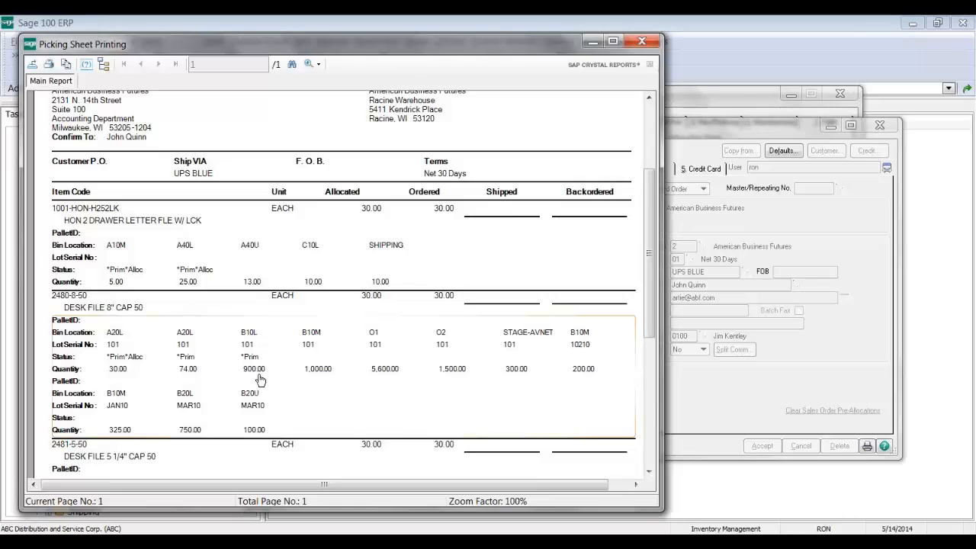
pyautogui.click(656, 44)
pyautogui.click(536, 269)
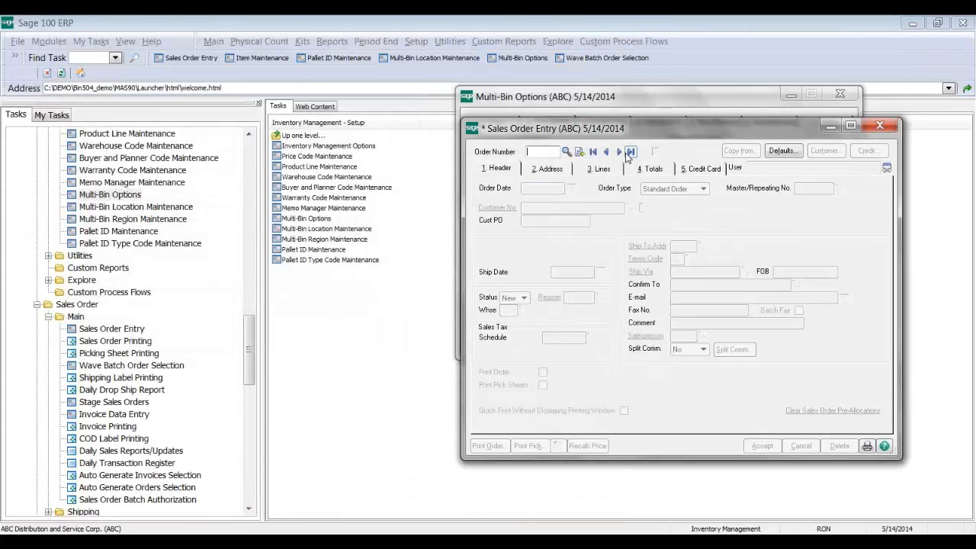
# Step: Reload the American Business Futures order and launch the form Designer in Crystal Reports 2011
pyautogui.click(629, 152)
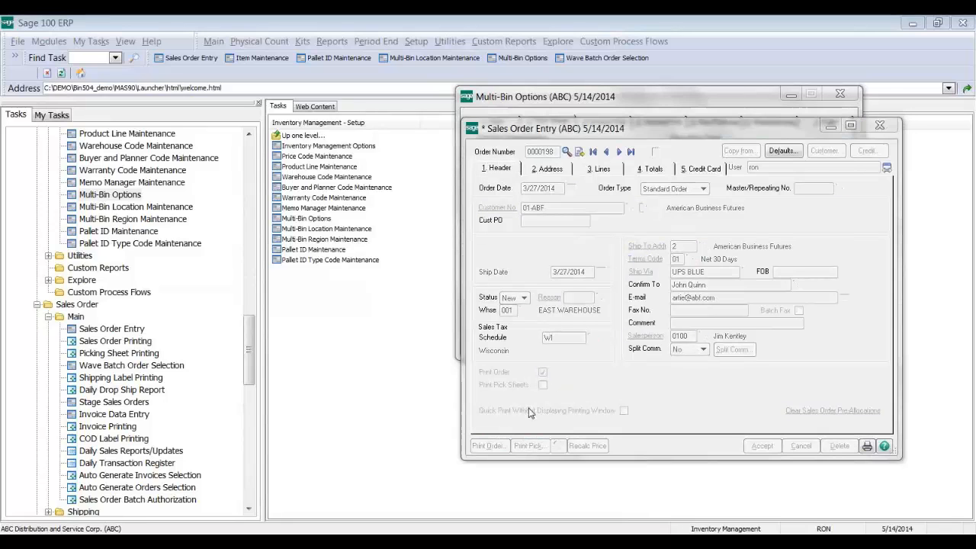
pyautogui.click(400, 128)
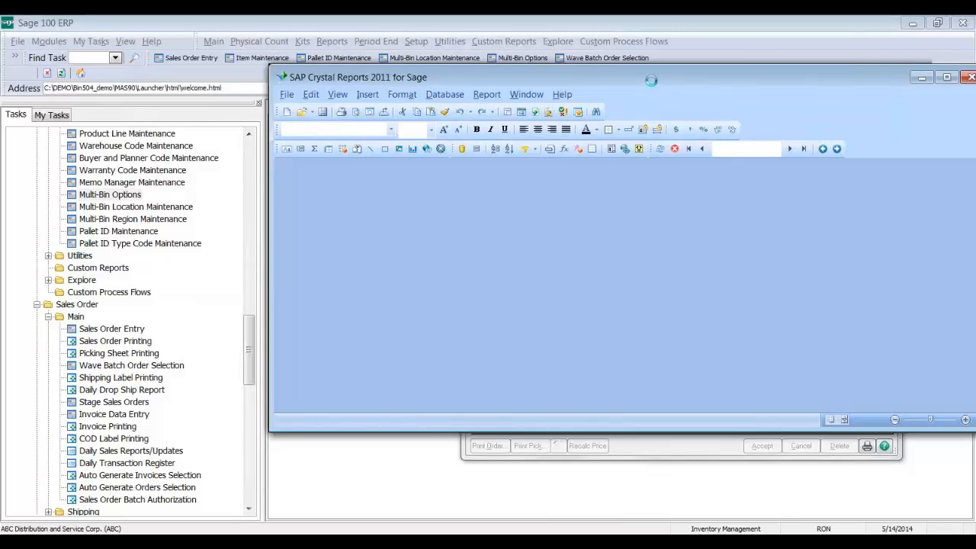
# Step: Dismiss the Invalid Printer warning and maximize the S/O Multi-Bin Picking Sheet Form designer
pyautogui.click(735, 284)
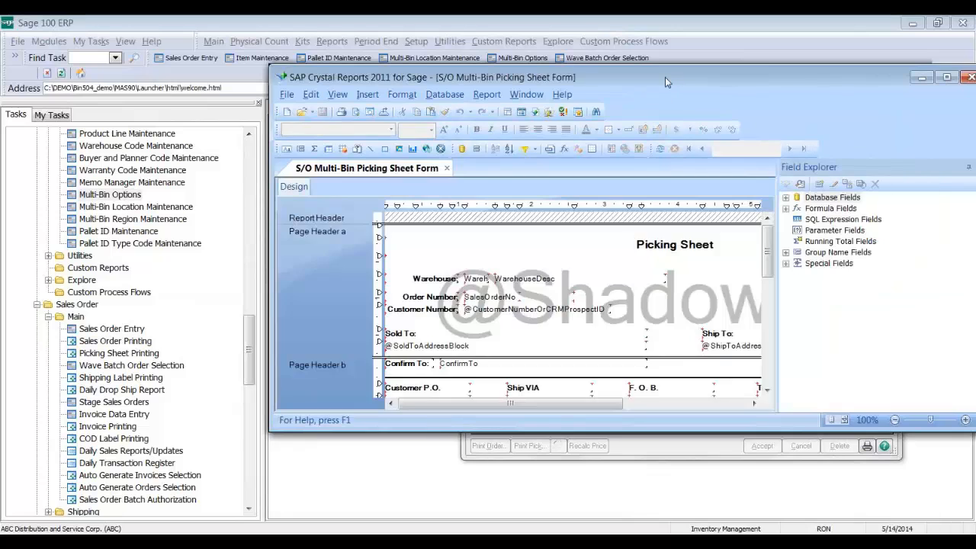
pyautogui.moveTo(665, 77); pyautogui.dragTo(494, 56)
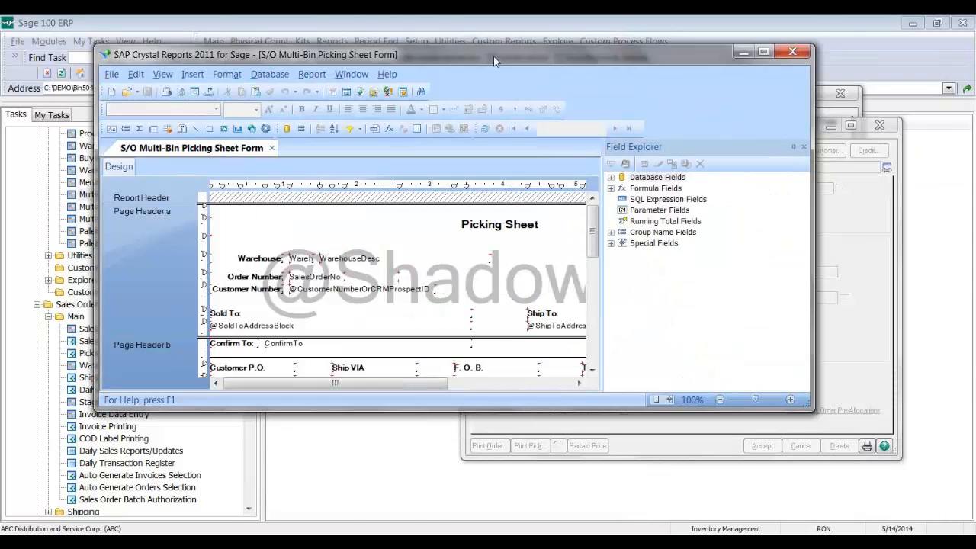
pyautogui.doubleClick(498, 53)
pyautogui.scroll(-1, 171, 416)
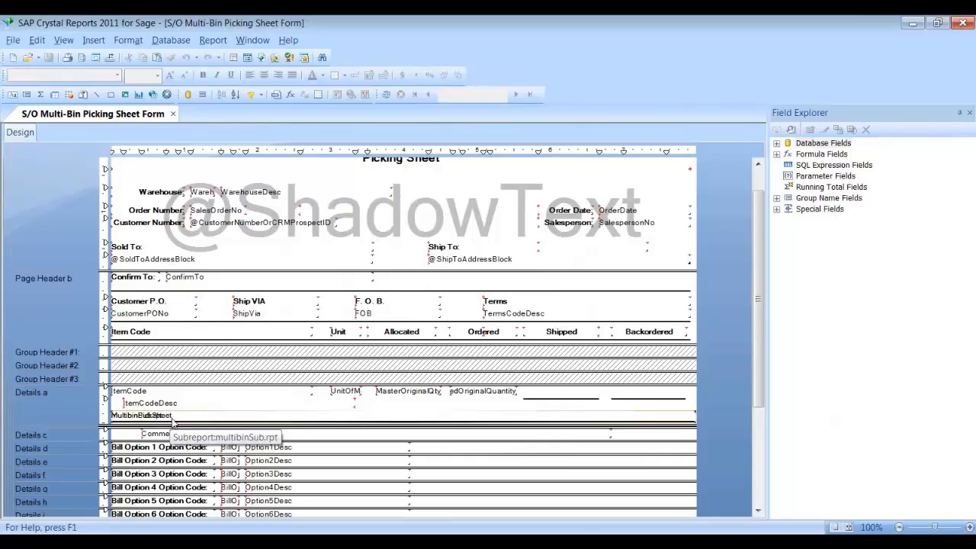
pyautogui.moveTo(172, 423); pyautogui.dragTo(177, 405)
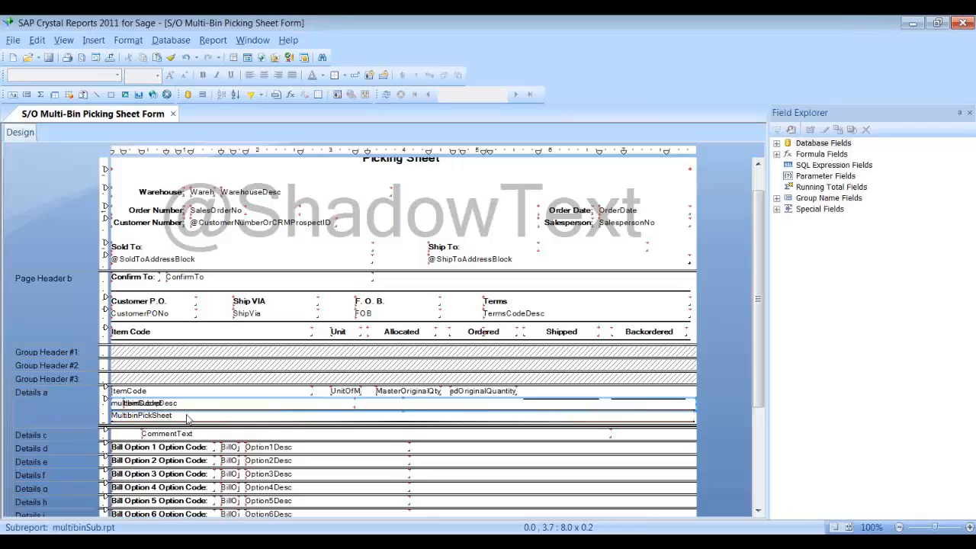
# Step: Open the MultibinPickSheet and multibinSub.rpt subreports in tabs, then select MultibinPickSheet in Design
pyautogui.doubleClick(185, 422)
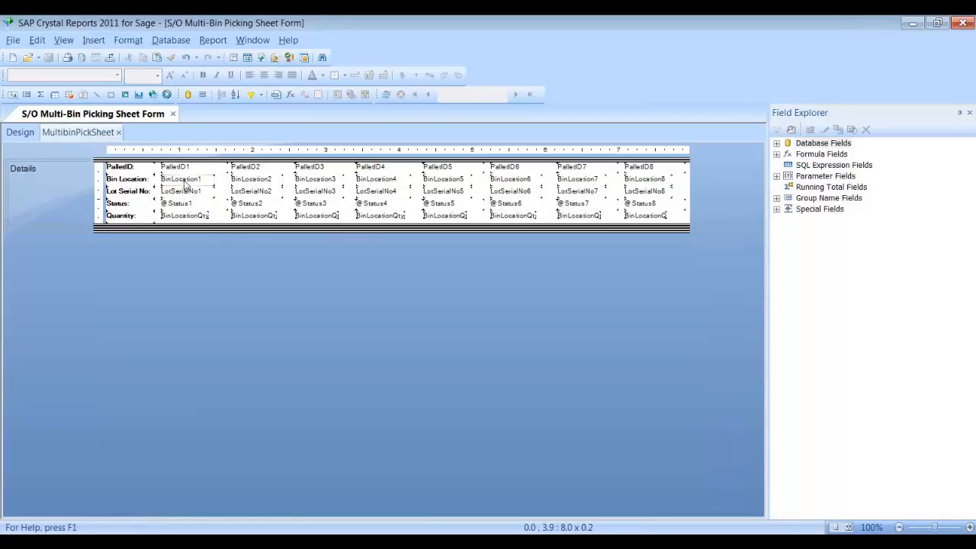
pyautogui.click(27, 133)
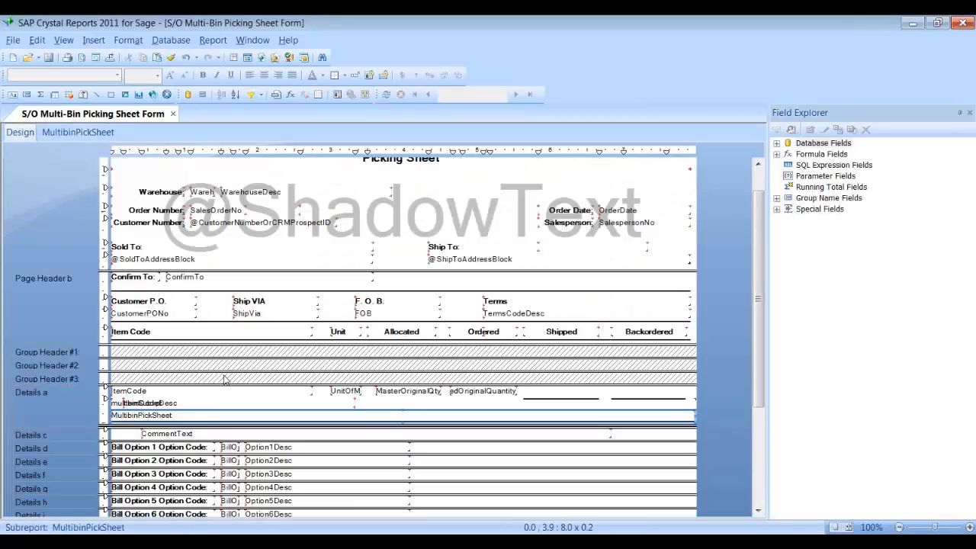
pyautogui.doubleClick(174, 415)
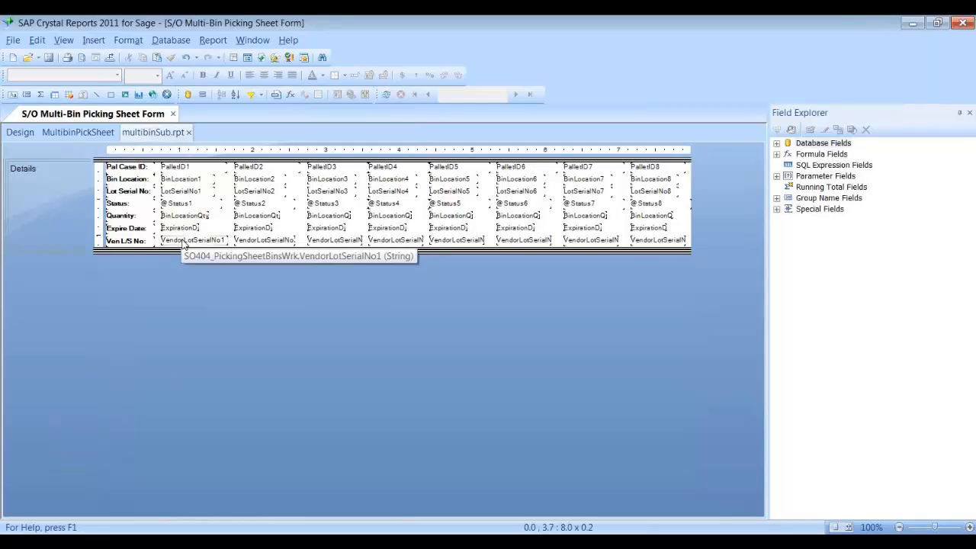
pyautogui.click(20, 132)
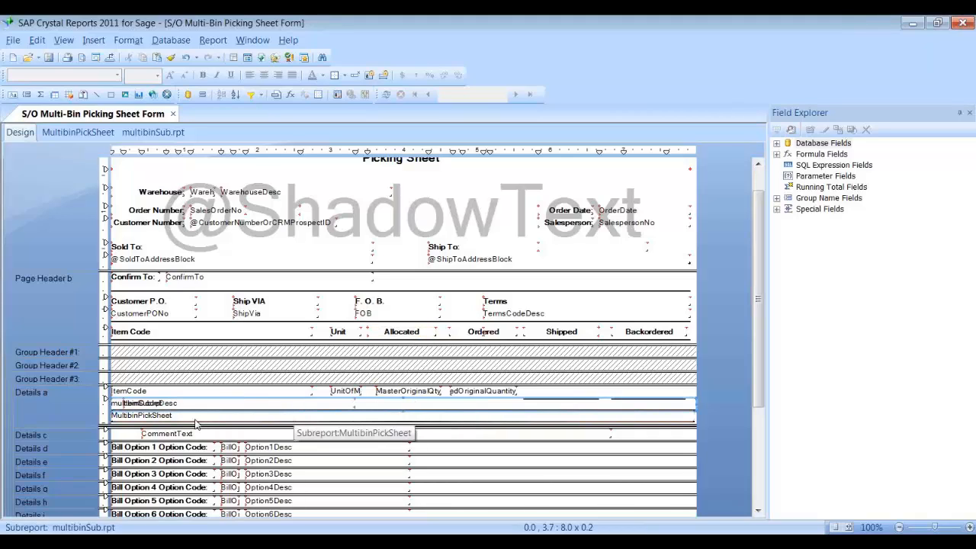
pyautogui.moveTo(172, 421); pyautogui.dragTo(175, 409)
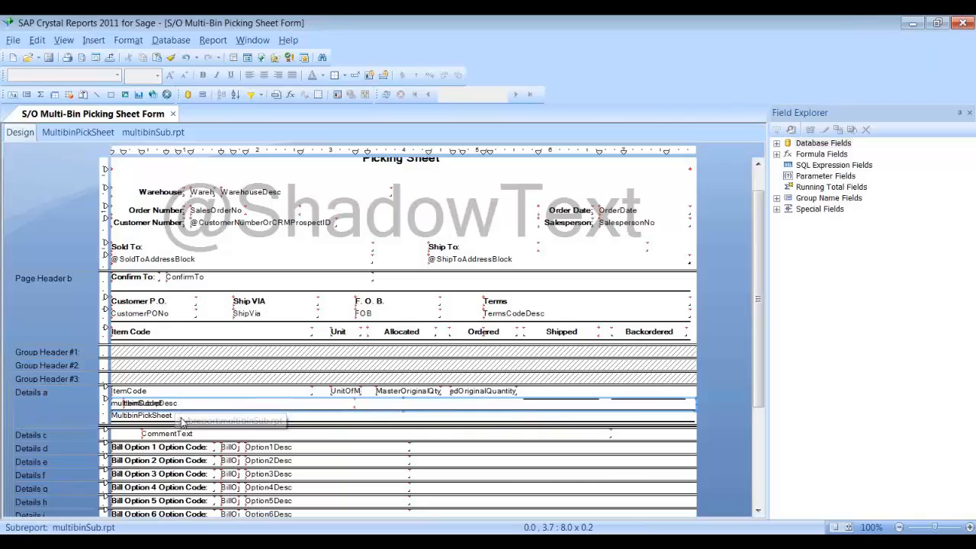
pyautogui.click(184, 418)
# Step: View the MultibinPickSheet subreport links, cancel leaving SortField unchanged, and close the form design
pyautogui.rightClick(184, 418)
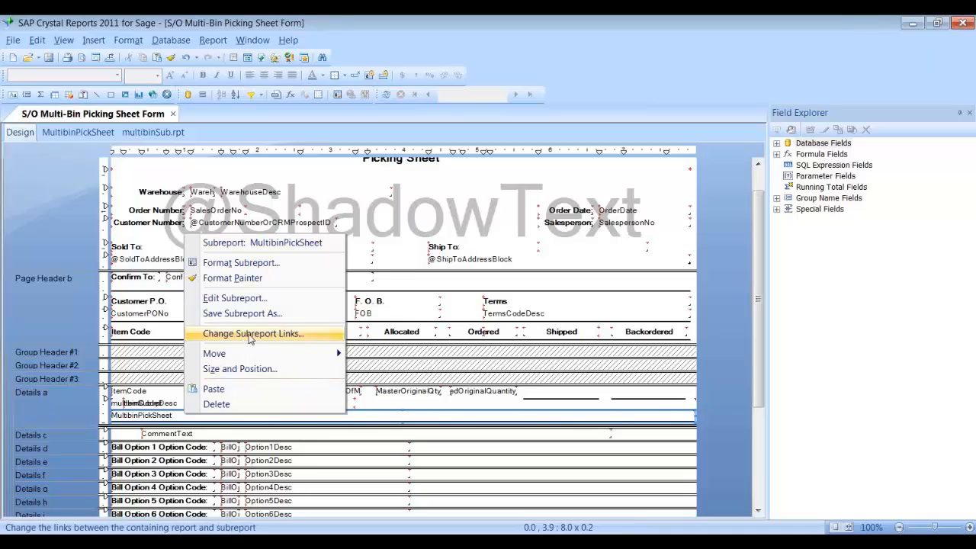
pyautogui.click(287, 336)
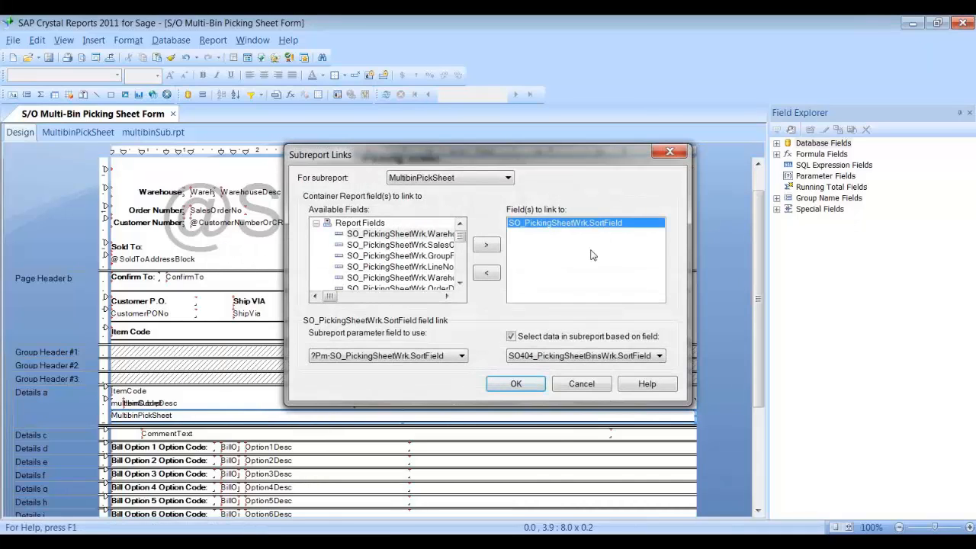
pyautogui.click(593, 388)
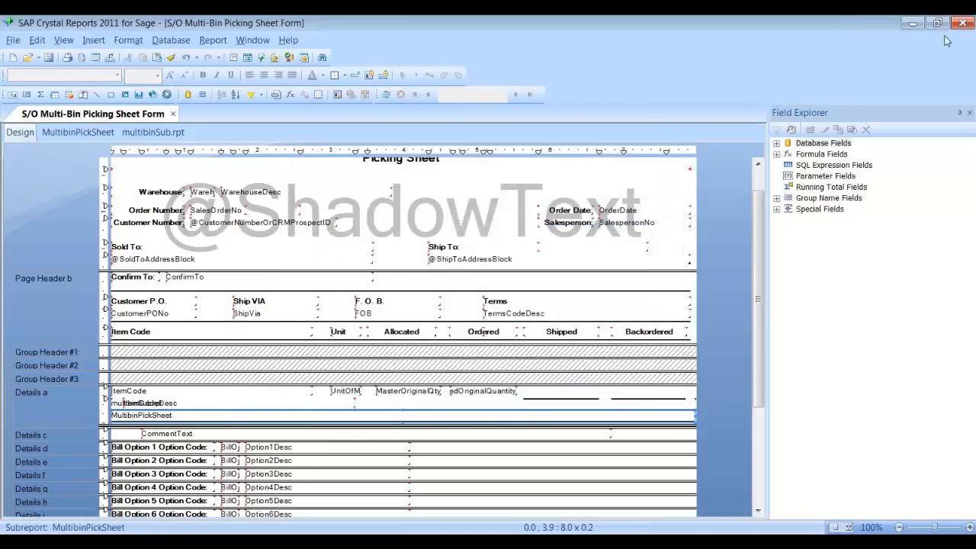
pyautogui.click(961, 22)
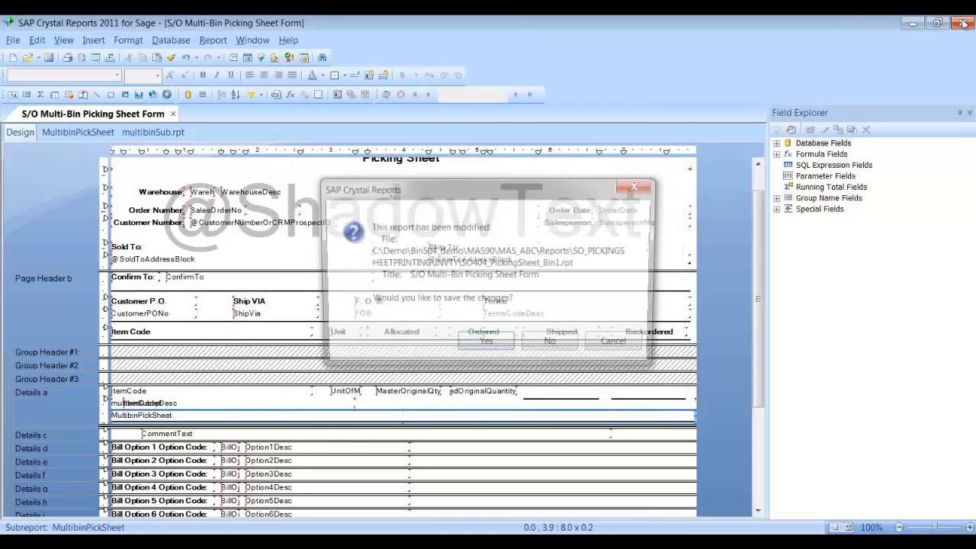
# Step: Close Crystal Reports without saving, plus Picking Sheet Printing, Sales Order Entry and Multi-Bin Options
pyautogui.click(553, 345)
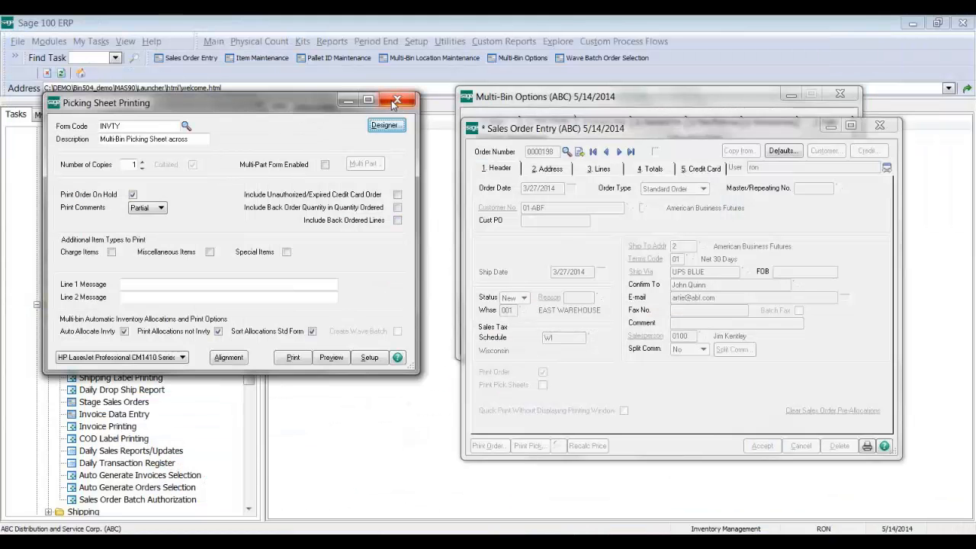
pyautogui.click(396, 103)
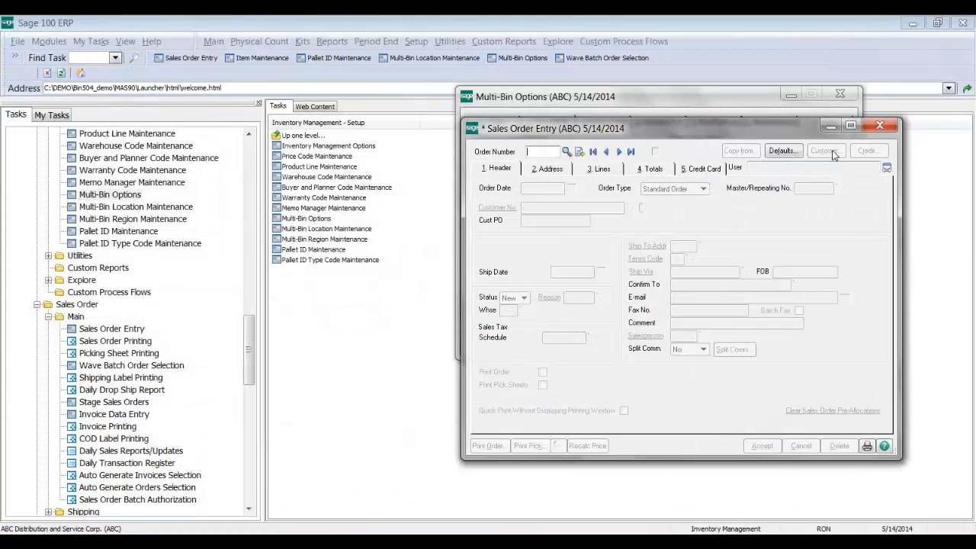
pyautogui.click(877, 128)
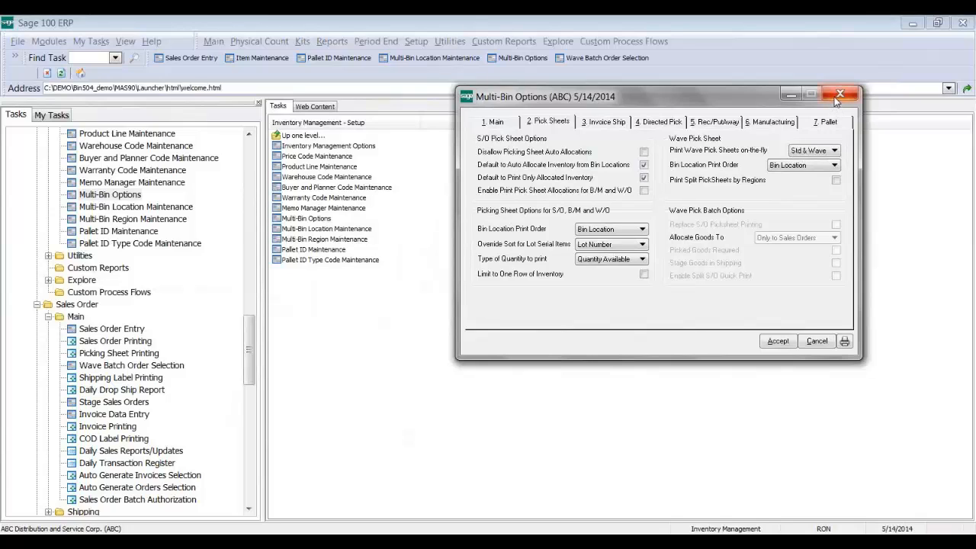
pyautogui.click(838, 95)
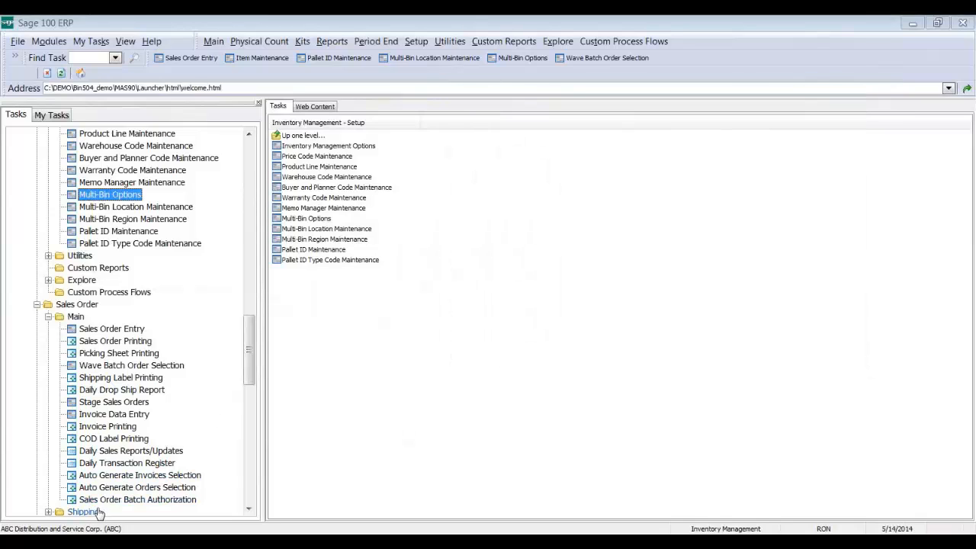
# Step: In Shipping Data Entry, load order 0000198 for shipper 1, showing three lines shipping 30.00 each
pyautogui.click(98, 513)
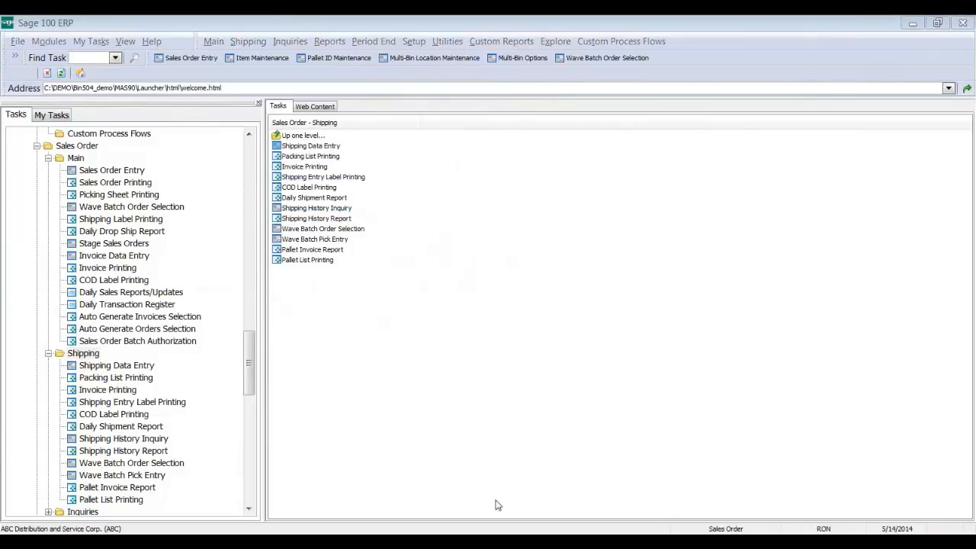
pyautogui.doubleClick(310, 146)
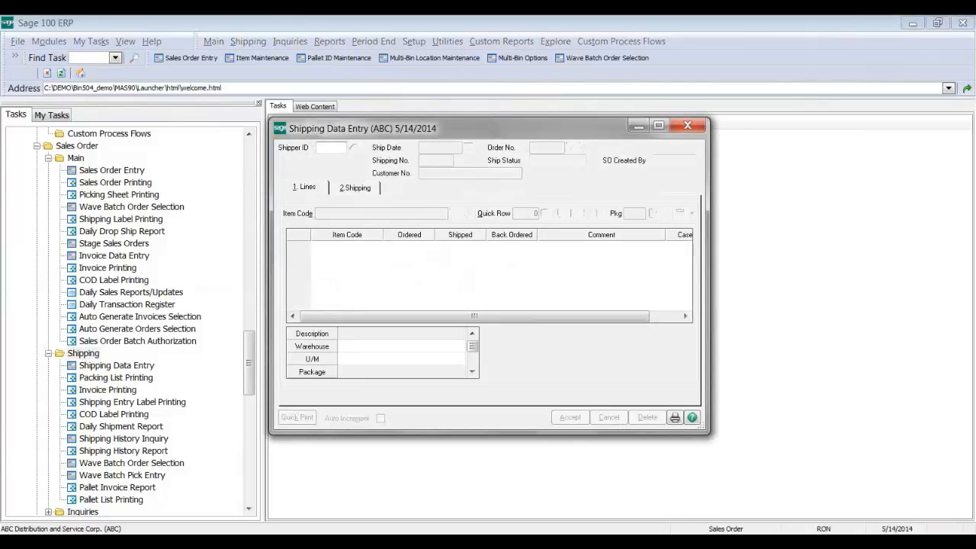
pyautogui.write('1')
pyautogui.press('Tab')
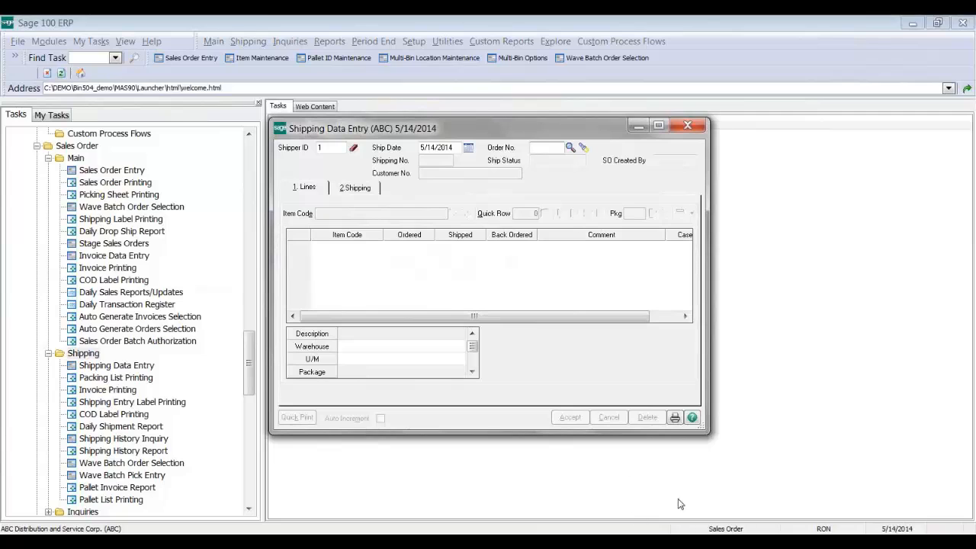
pyautogui.click(571, 147)
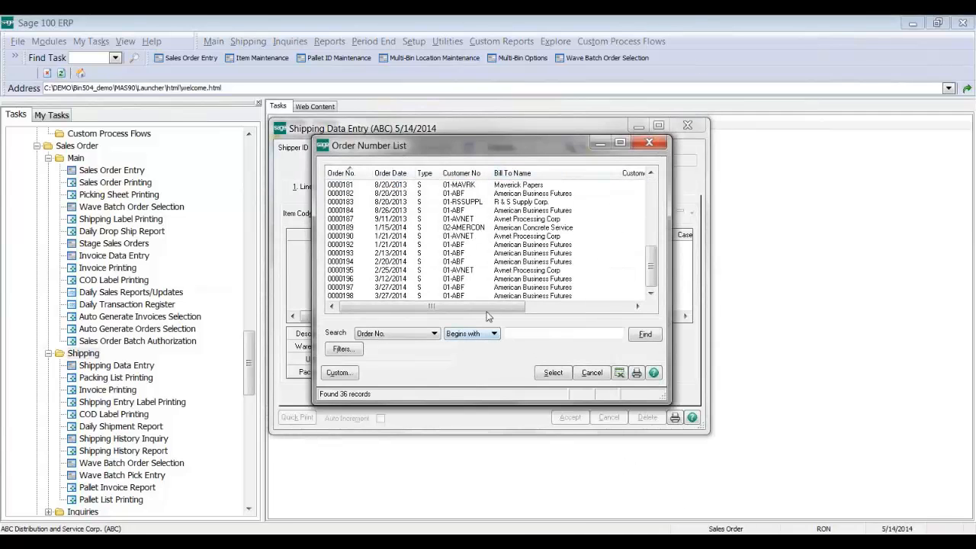
pyautogui.click(480, 295)
pyautogui.doubleClick(480, 297)
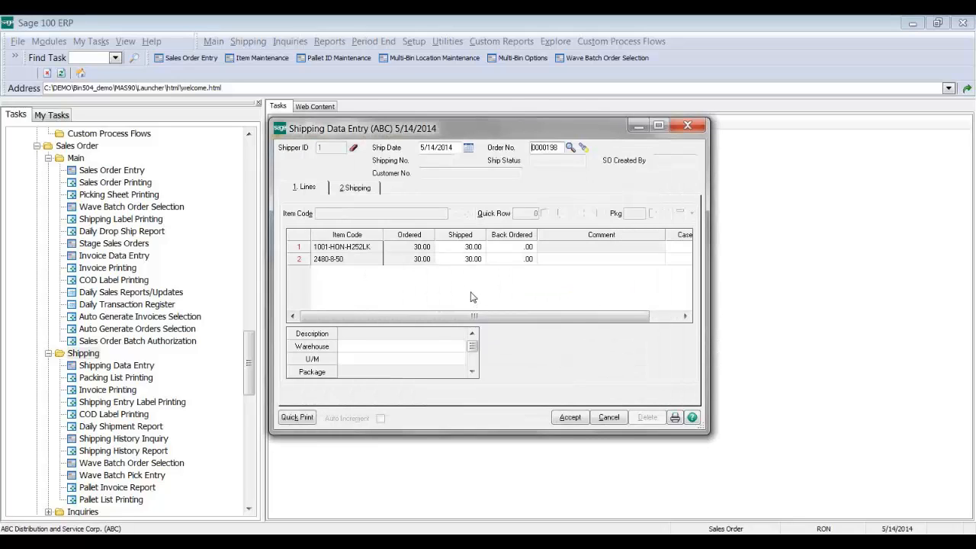
pyautogui.click(451, 247)
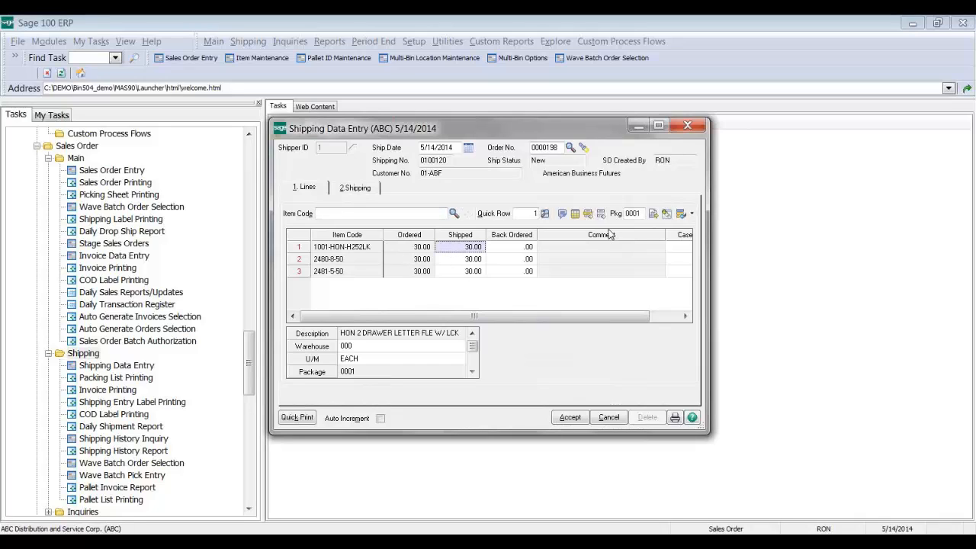
# Step: Accept line 1's bin distribution, then remove the lot 101 row from item 2480-8-50's distribution
pyautogui.click(576, 215)
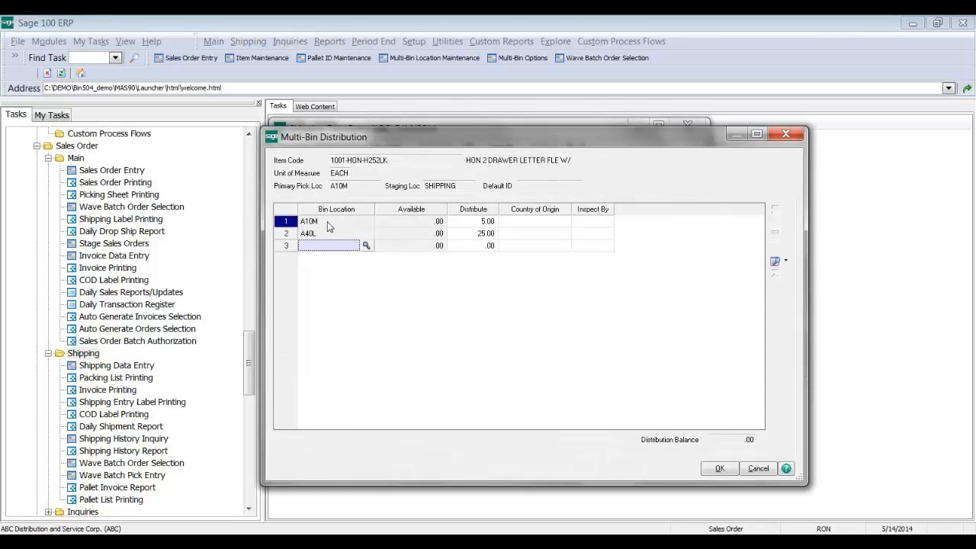
pyautogui.click(719, 468)
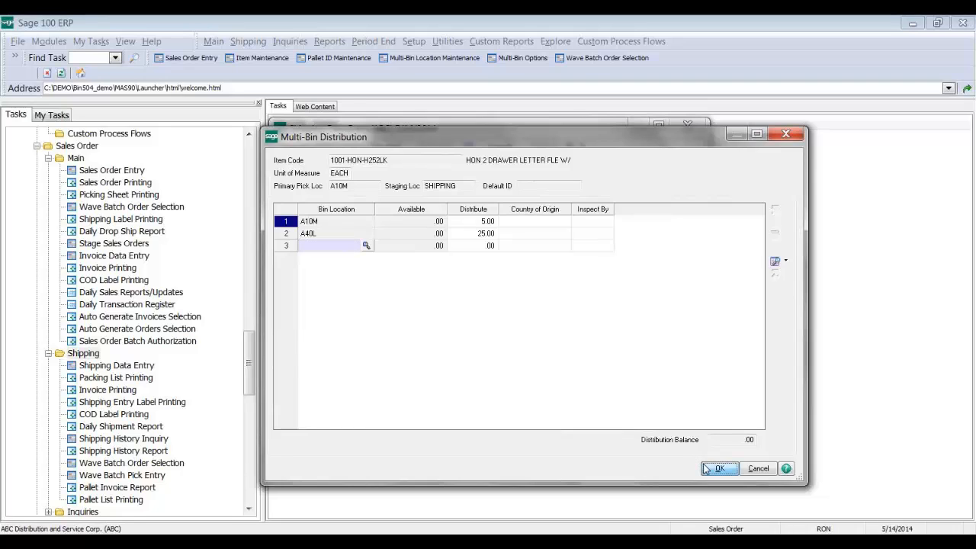
pyautogui.click(481, 260)
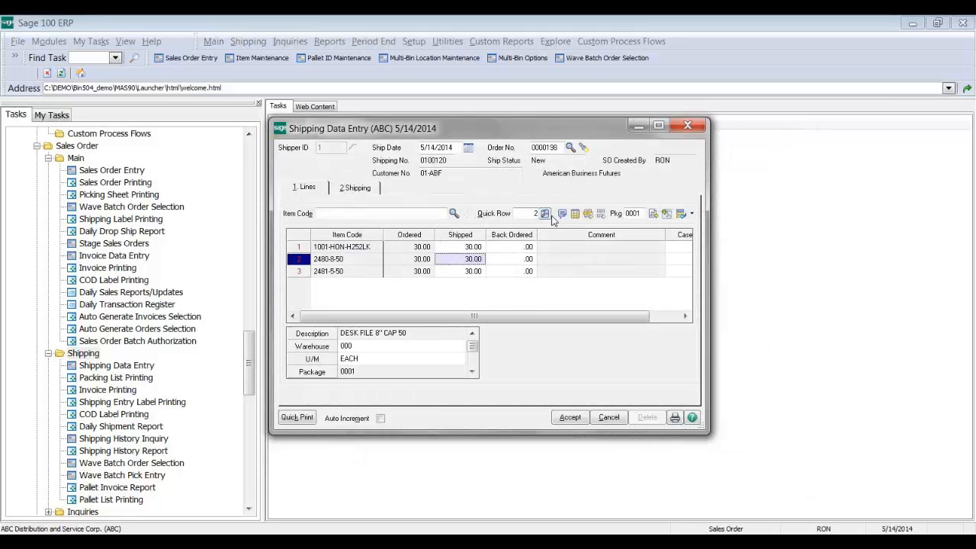
pyautogui.click(576, 214)
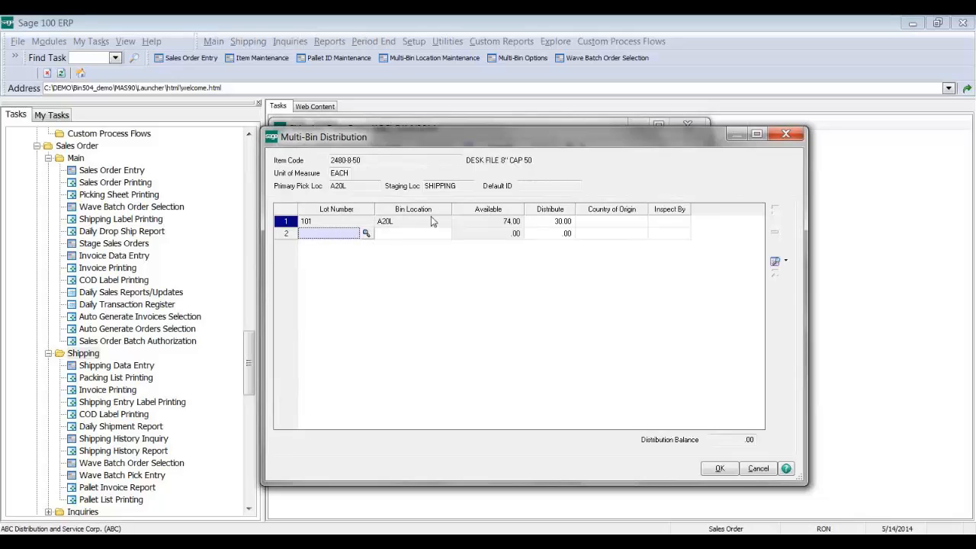
pyautogui.click(564, 223)
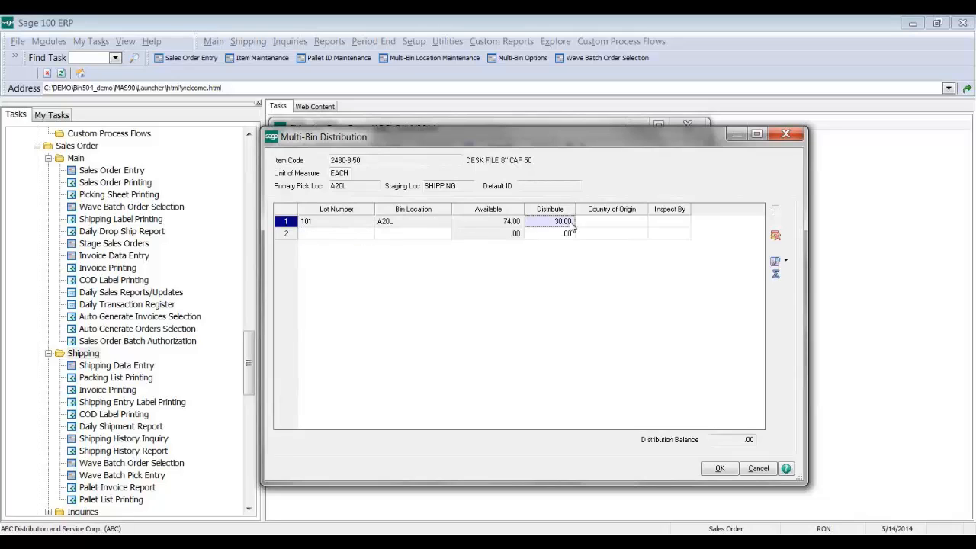
pyautogui.click(774, 238)
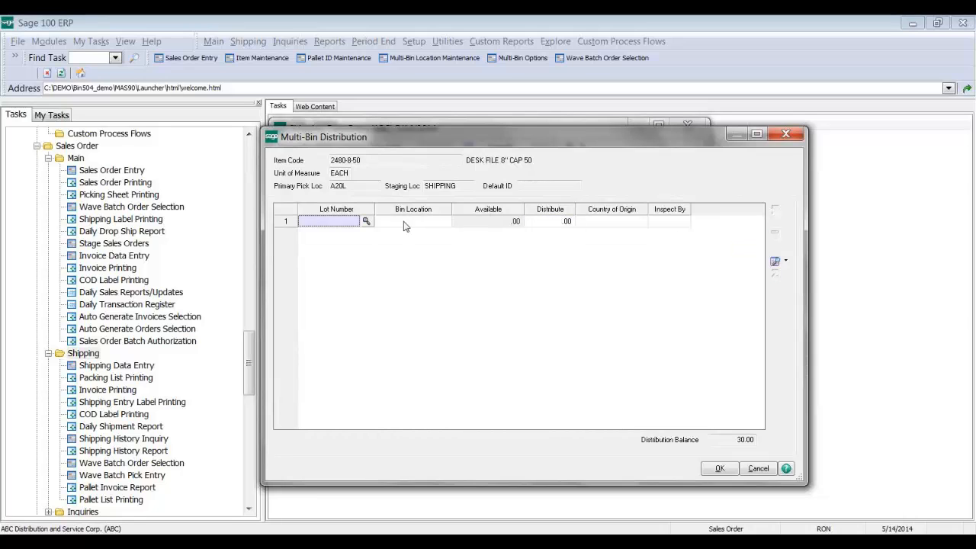
# Step: Assign 30.00 from lot 10210 in bin B10M and accept the shipment for order 0000198
pyautogui.click(365, 222)
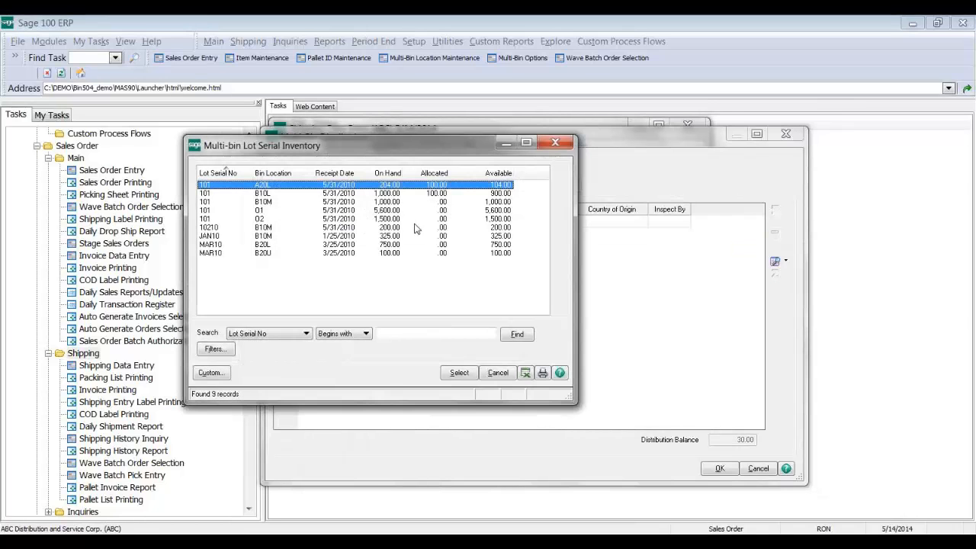
pyautogui.click(397, 229)
pyautogui.doubleClick(397, 229)
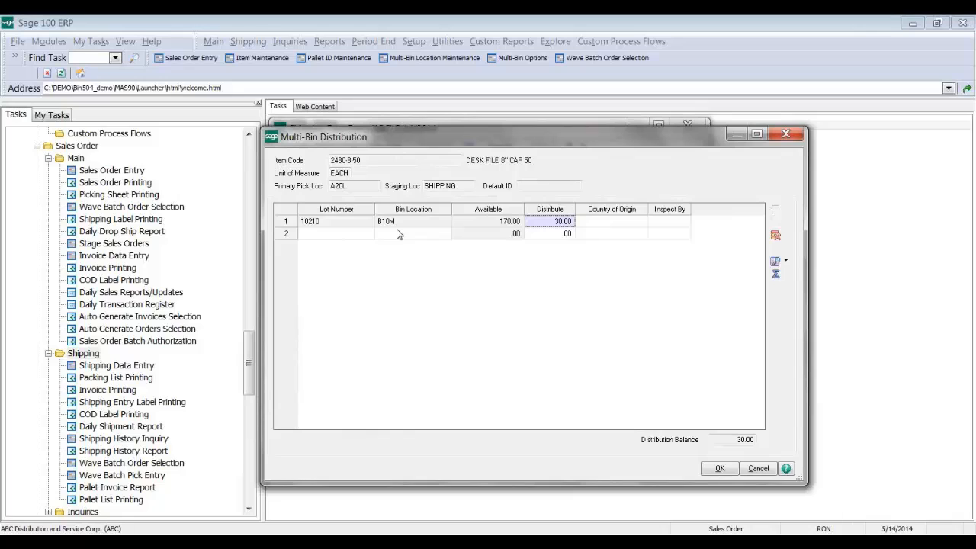
pyautogui.click(346, 233)
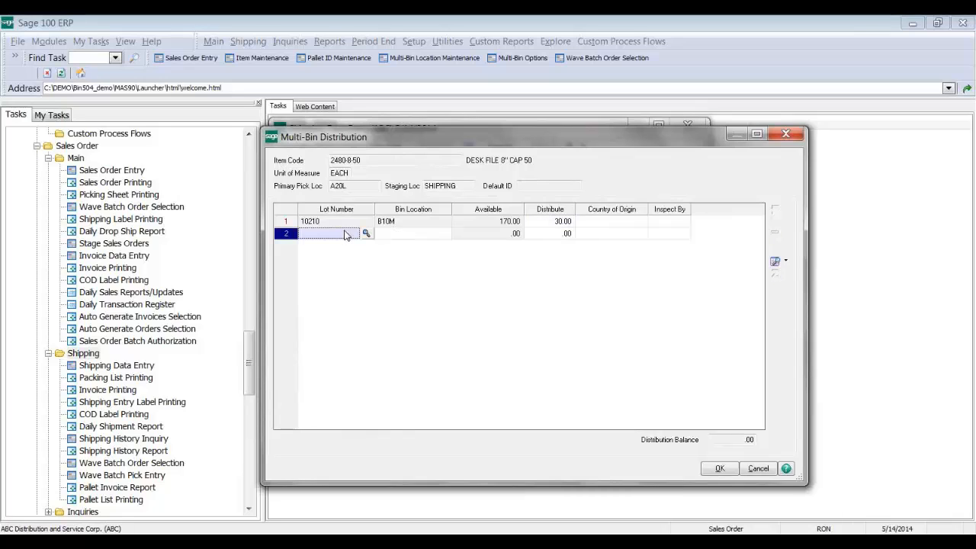
pyautogui.click(718, 469)
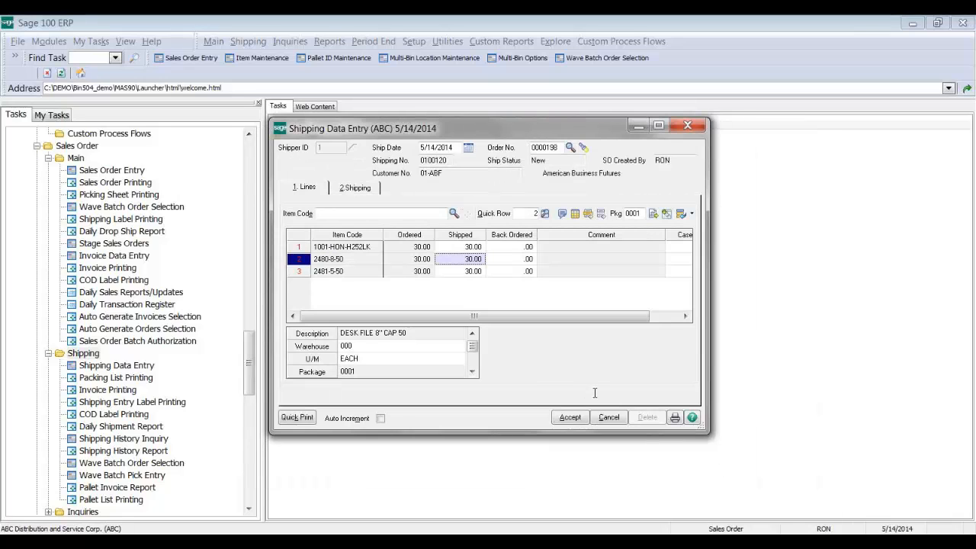
pyautogui.click(577, 417)
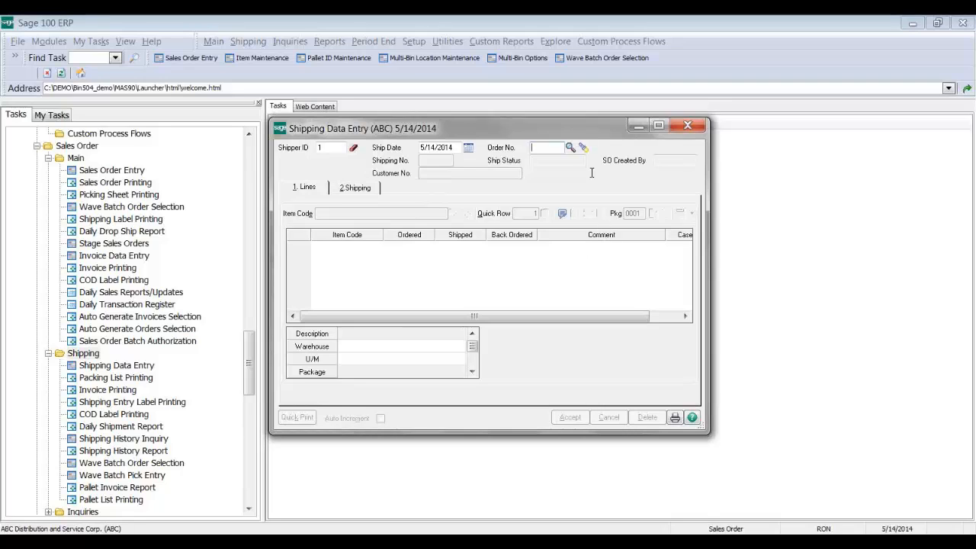
# Step: Reopen order 0000198's shipment from the Shipping List, review it, then close Shipping Data Entry
pyautogui.click(571, 147)
pyautogui.click(512, 211)
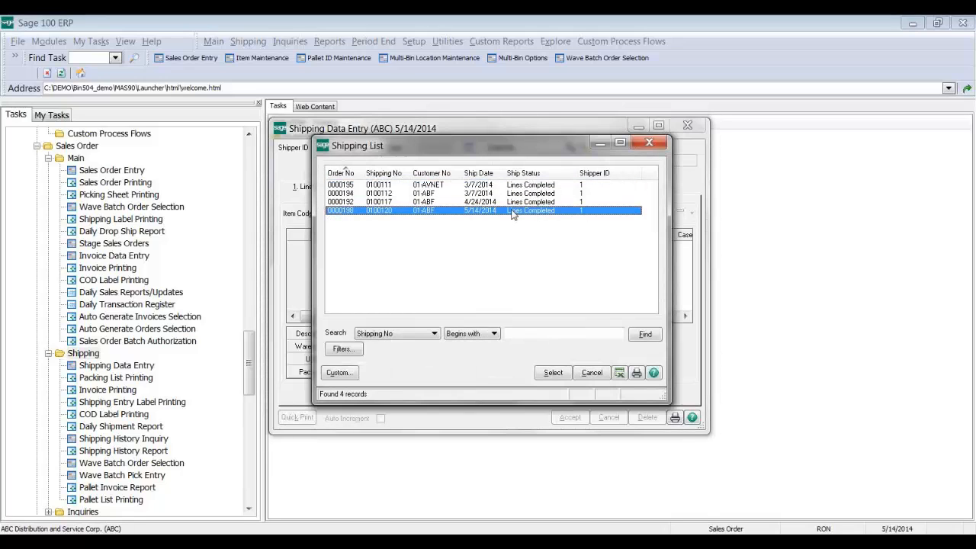
pyautogui.doubleClick(512, 211)
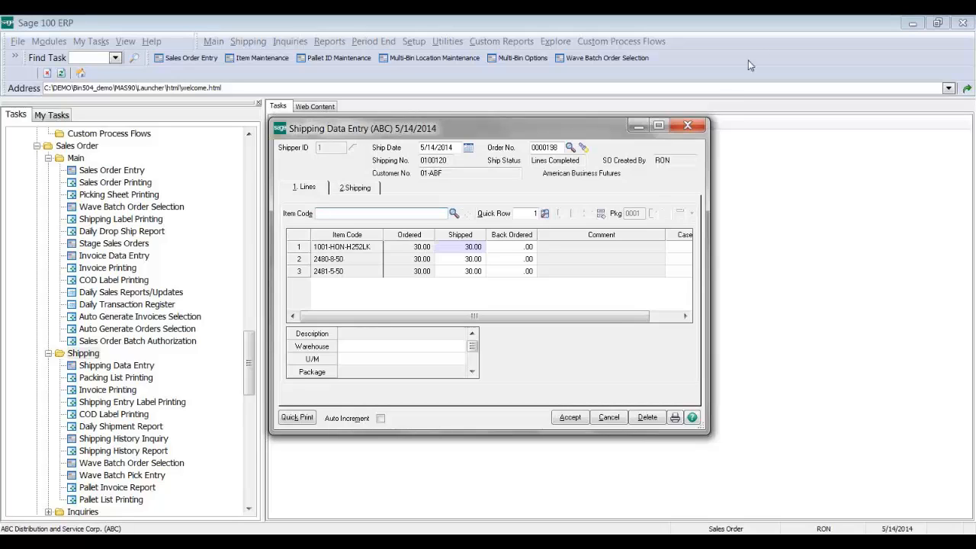
pyautogui.click(690, 126)
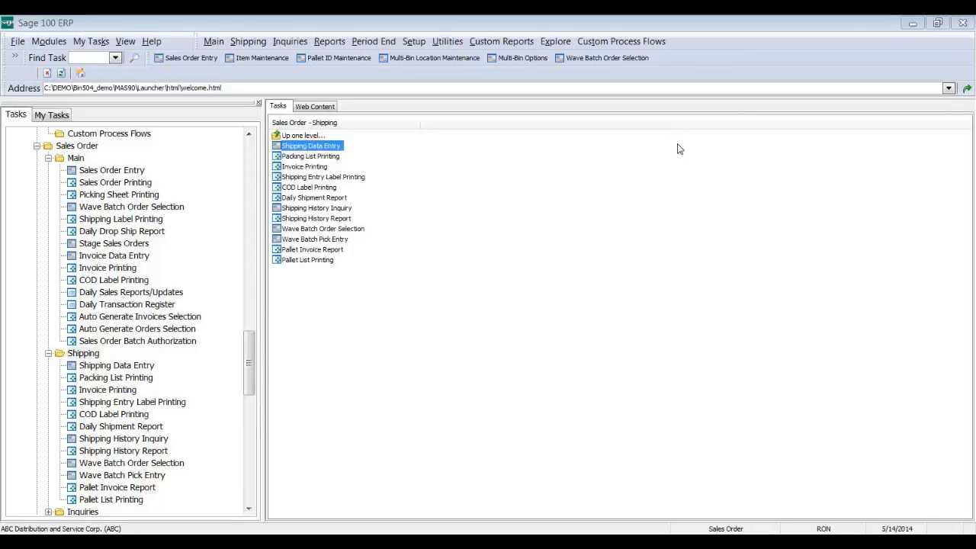
# Step: Launch Picking Sheet Printing from Sales Order > Main, loading the INVTY Multi-Bin form
pyautogui.click(126, 196)
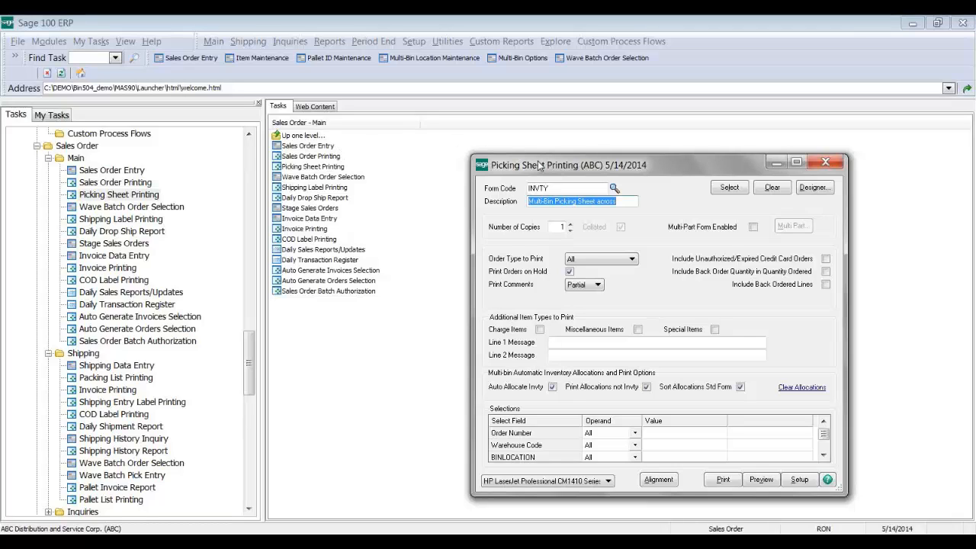
# Step: Reposition the Picking Sheet Printing window, keep order type All, and clear printing of orders on hold
pyautogui.moveTo(529, 156); pyautogui.dragTo(496, 124)
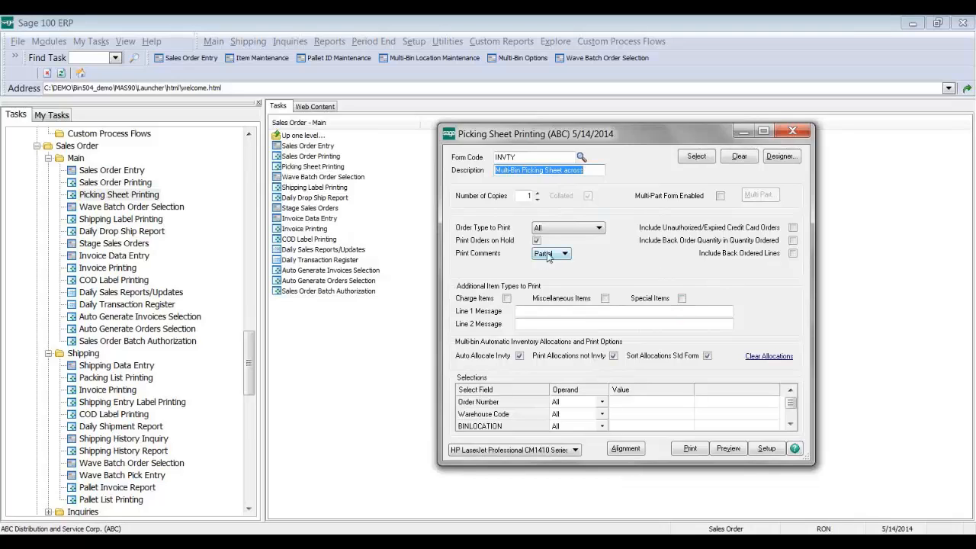
pyautogui.click(570, 230)
pyautogui.click(570, 232)
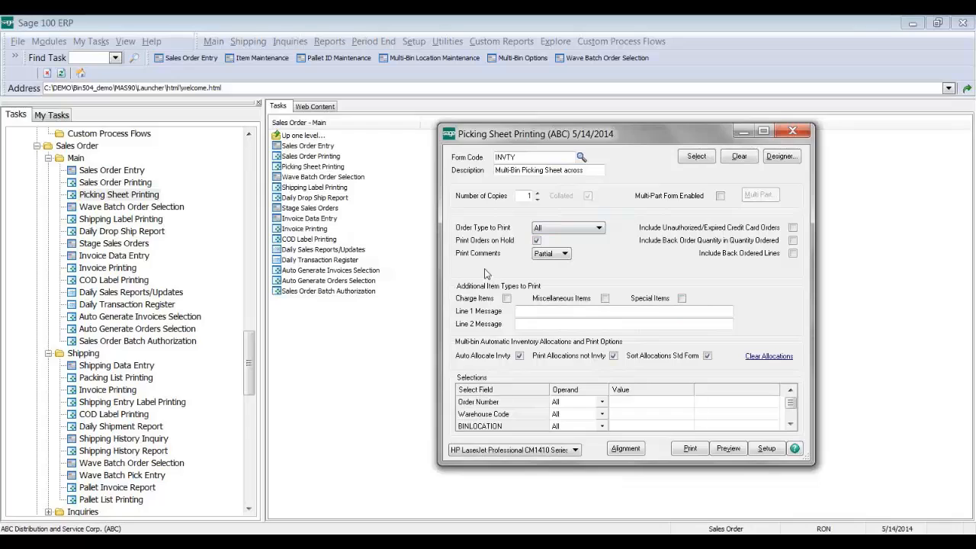
pyautogui.click(484, 242)
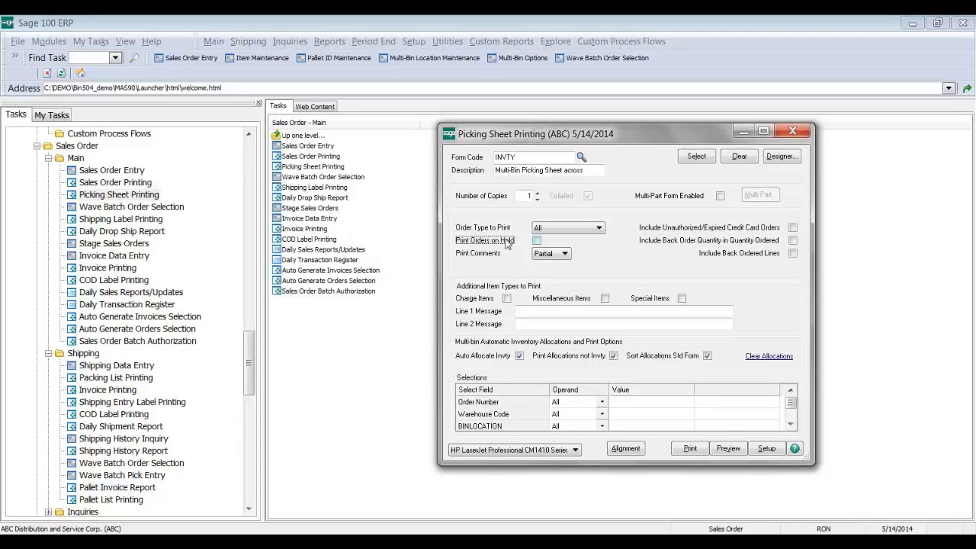
pyautogui.click(505, 242)
# Step: Browse the Order Number lookup, dismiss it without choosing, and close the window without printing
pyautogui.click(633, 402)
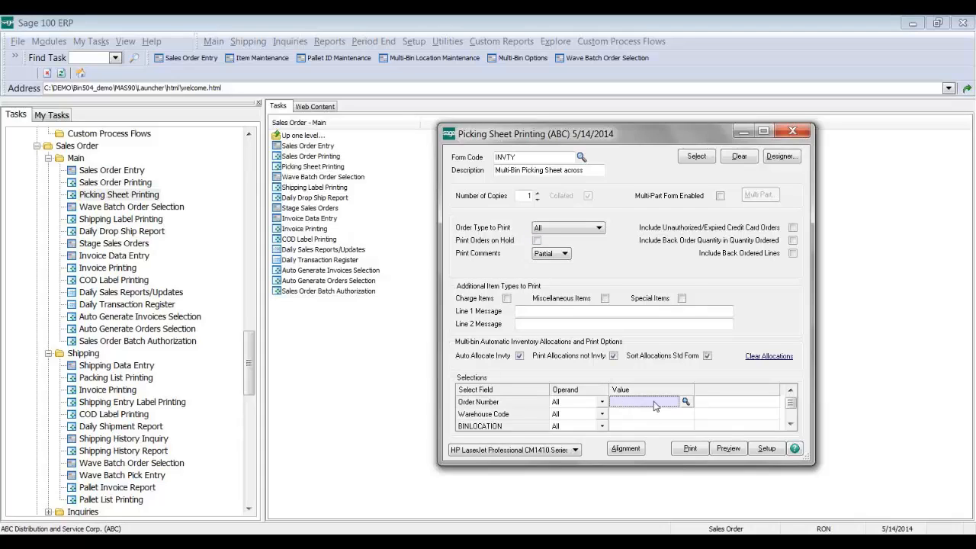
pyautogui.click(686, 402)
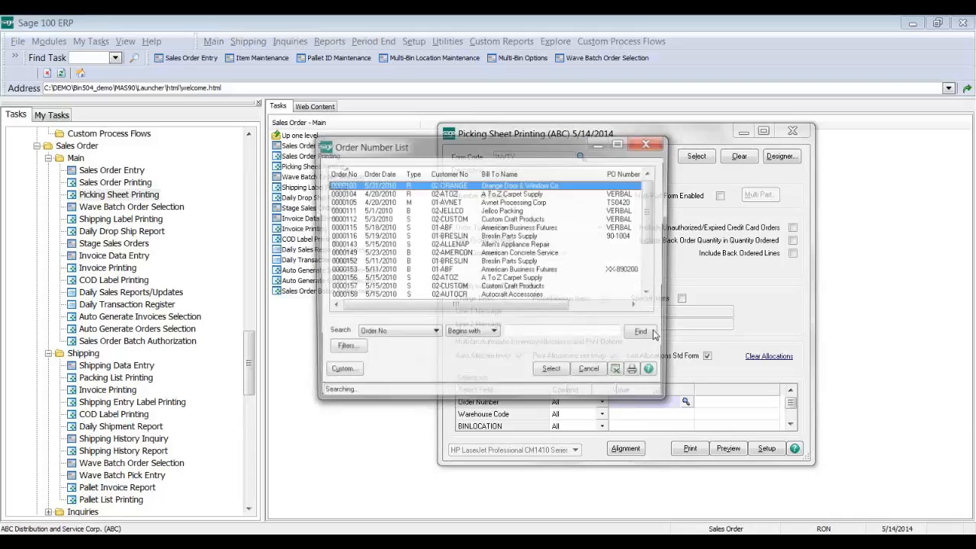
pyautogui.click(588, 369)
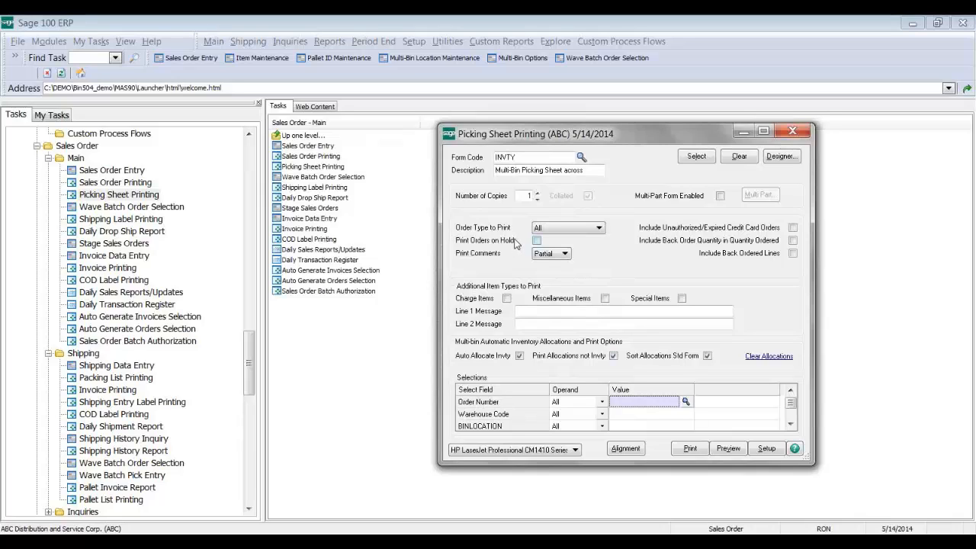
pyautogui.click(792, 131)
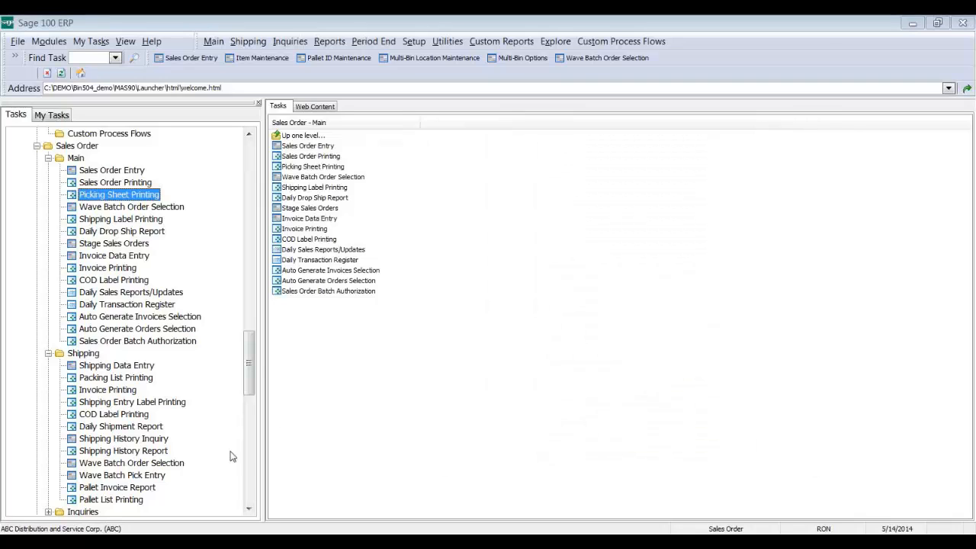
# Step: Switch to company ABW and open Wave Batch Order Selection, accepting the 5/14/2014 date
pyautogui.doubleClick(114, 528)
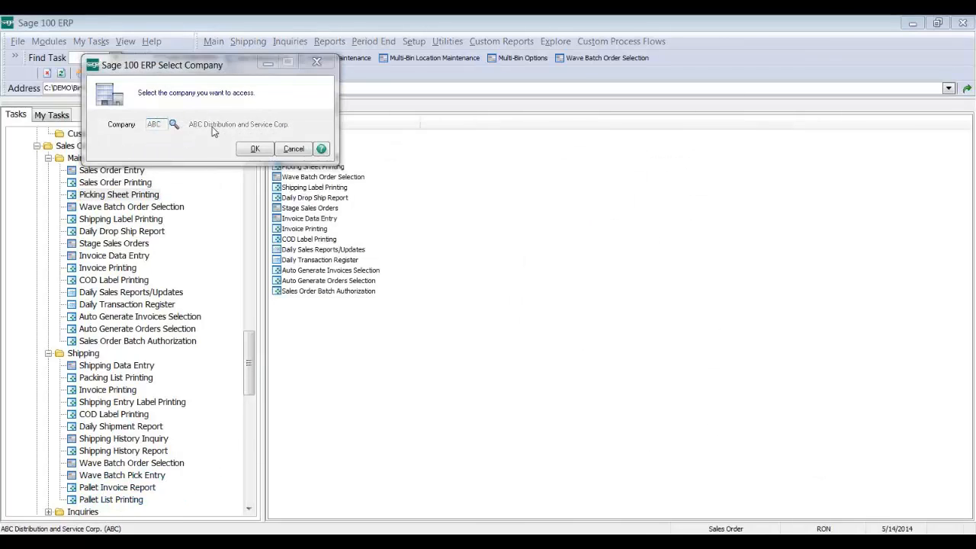
pyautogui.click(174, 124)
pyautogui.click(349, 190)
pyautogui.doubleClick(349, 191)
pyautogui.click(242, 151)
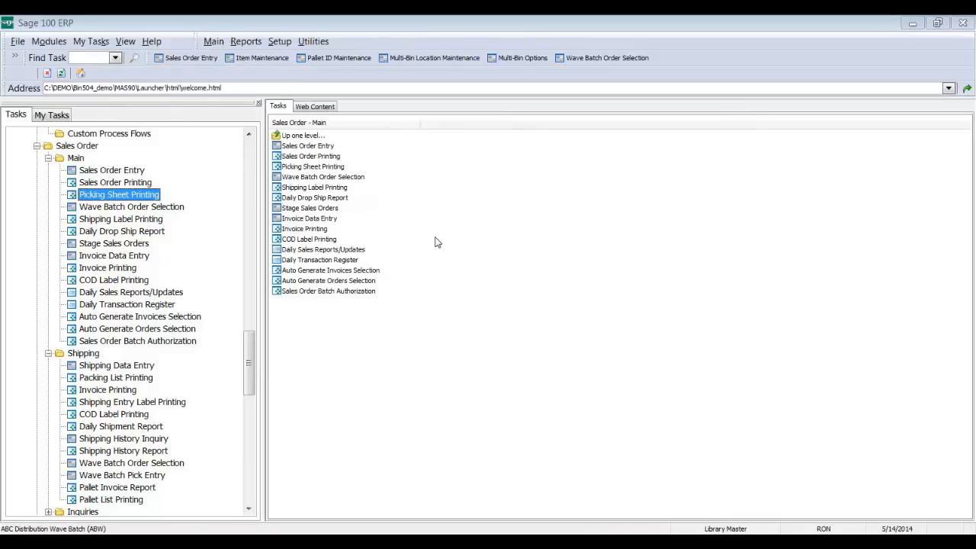
pyautogui.doubleClick(169, 206)
pyautogui.press('Return')
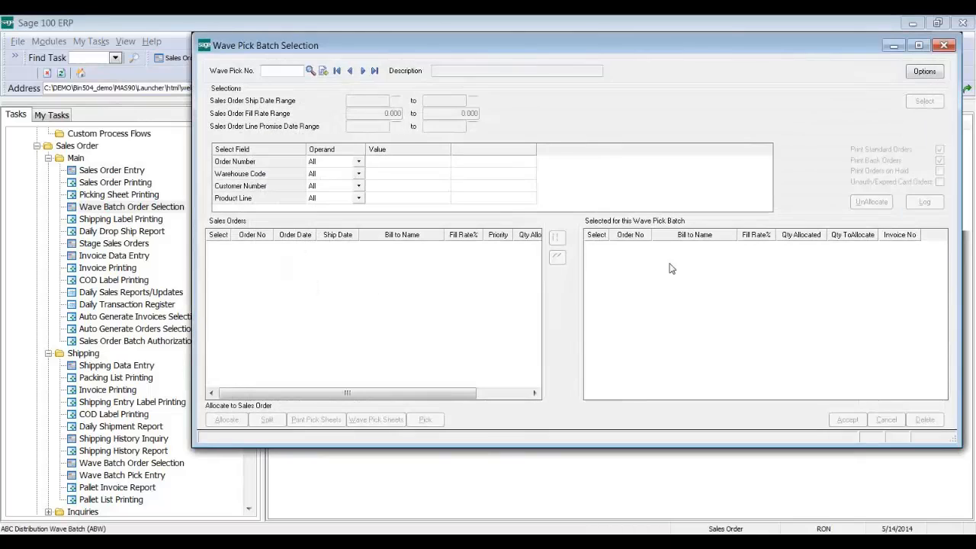
pyautogui.click(375, 71)
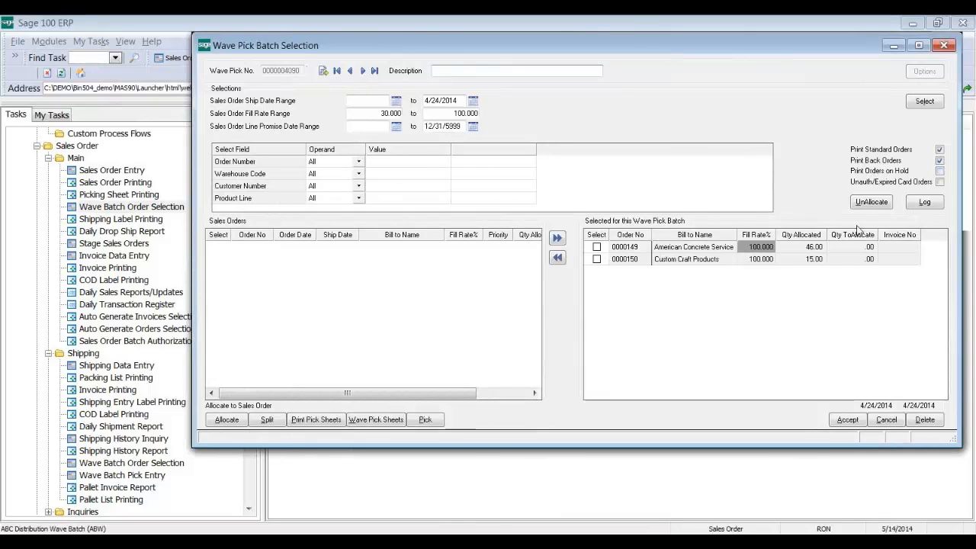
pyautogui.click(882, 173)
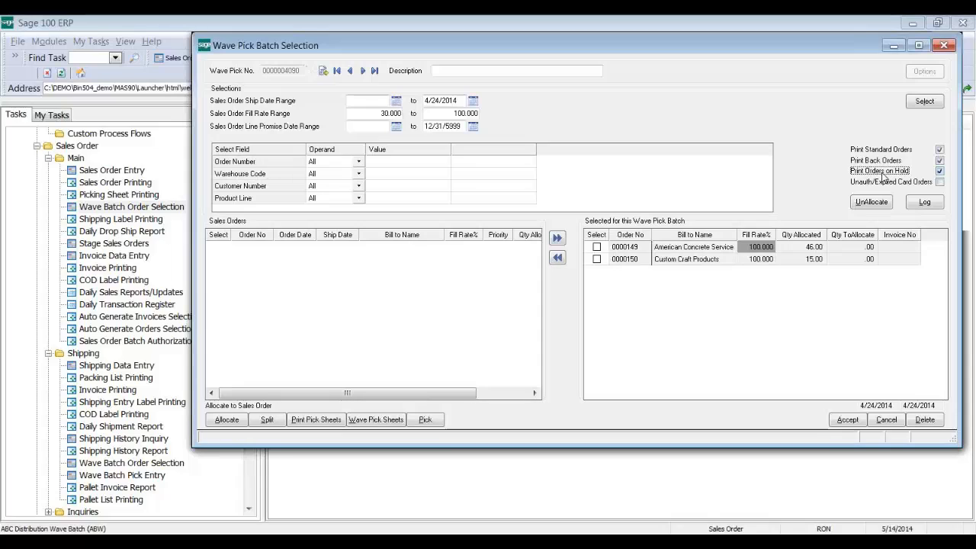
pyautogui.click(882, 172)
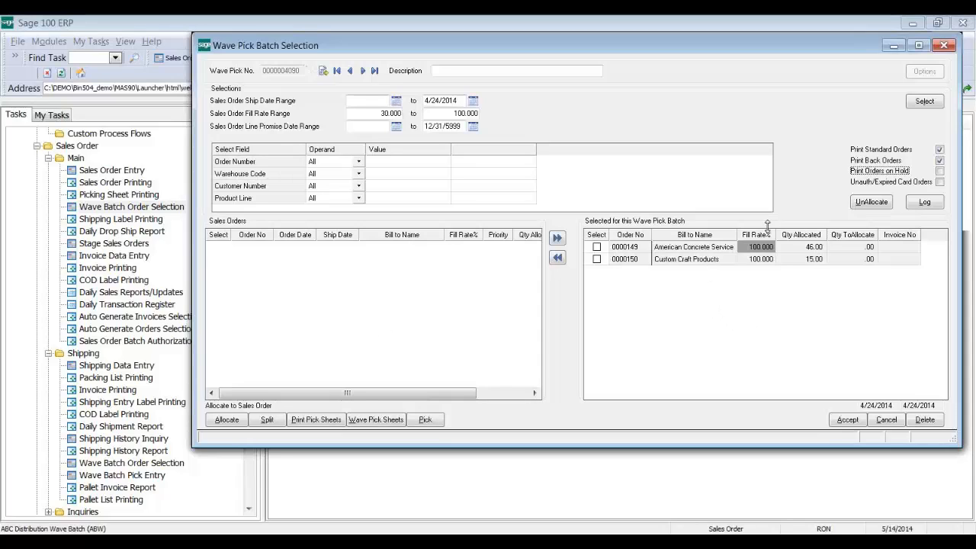
pyautogui.moveTo(751, 42); pyautogui.dragTo(691, 46)
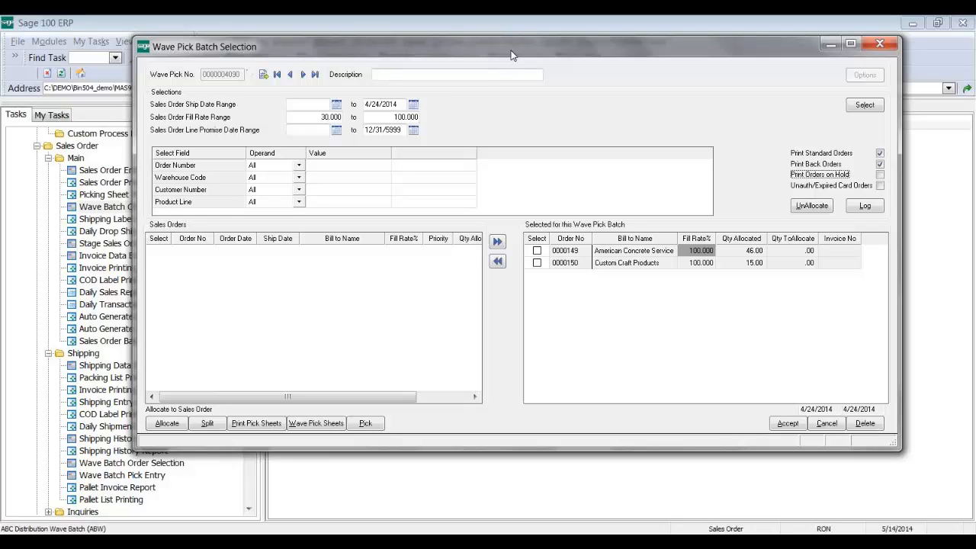
pyautogui.click(318, 119)
pyautogui.doubleClick(318, 119)
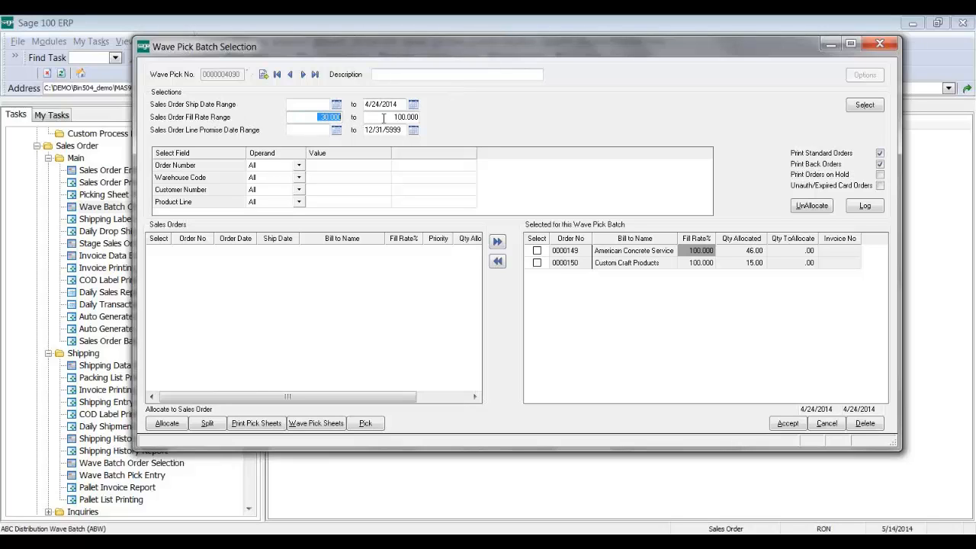
pyautogui.click(301, 104)
pyautogui.moveTo(401, 103); pyautogui.dragTo(366, 107)
pyautogui.moveTo(397, 56); pyautogui.dragTo(377, 73)
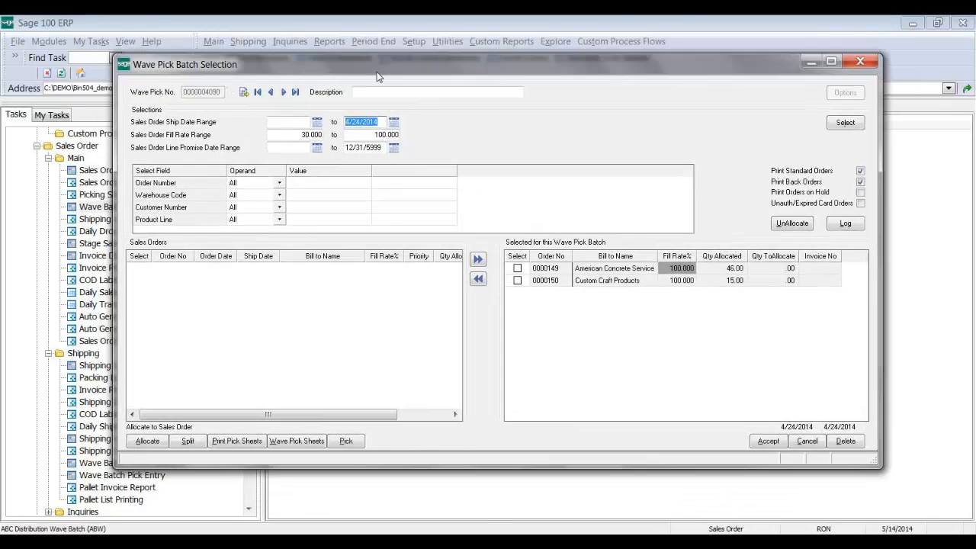
pyautogui.click(293, 121)
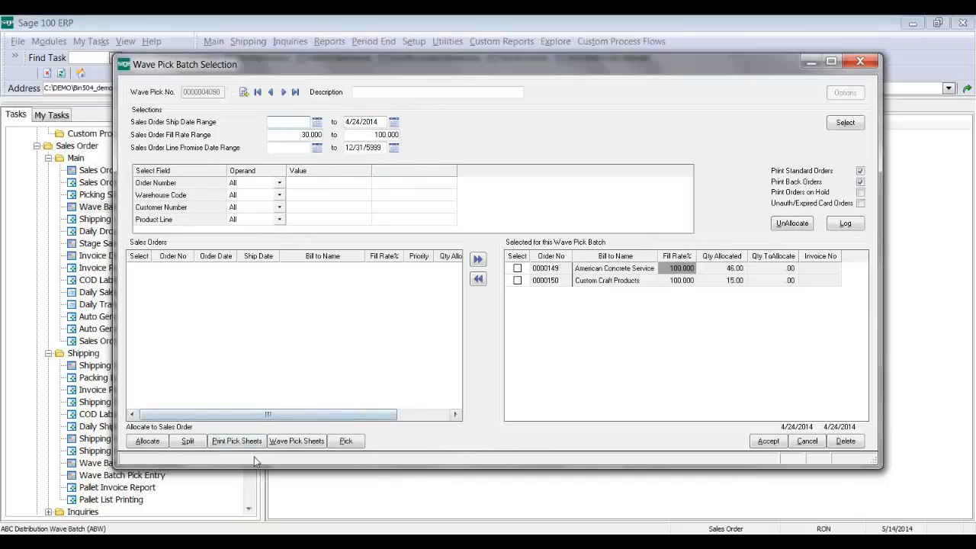
pyautogui.write('042414')
pyautogui.press('Tab')
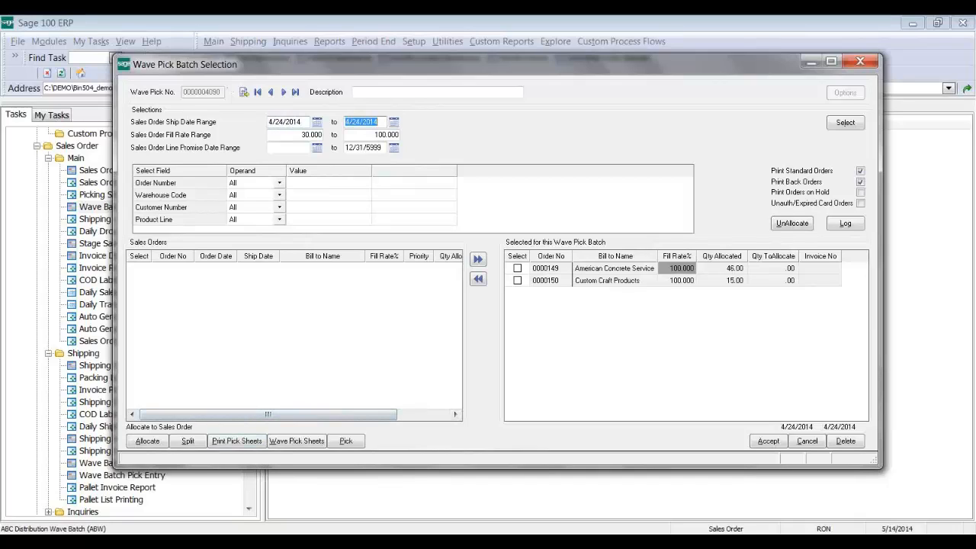
pyautogui.click(301, 122)
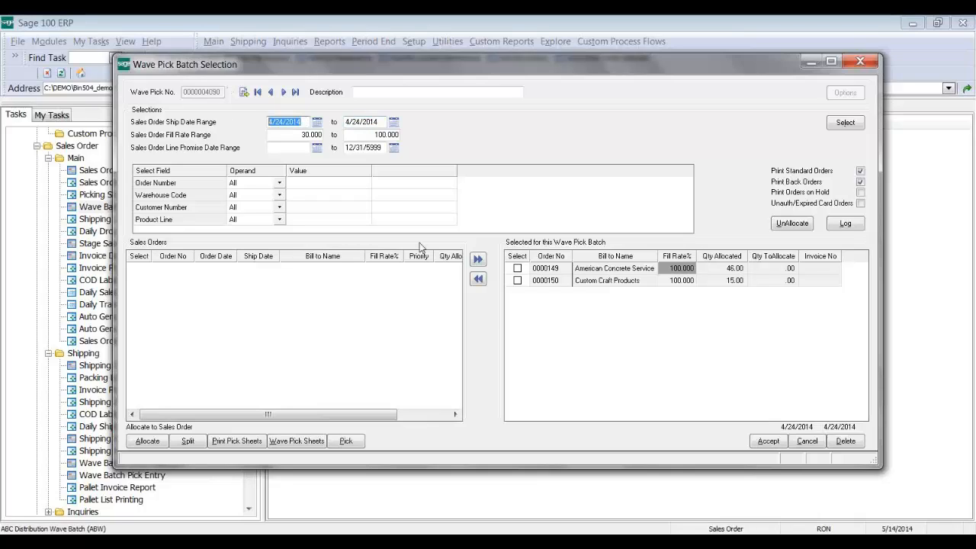
pyautogui.press('Delete')
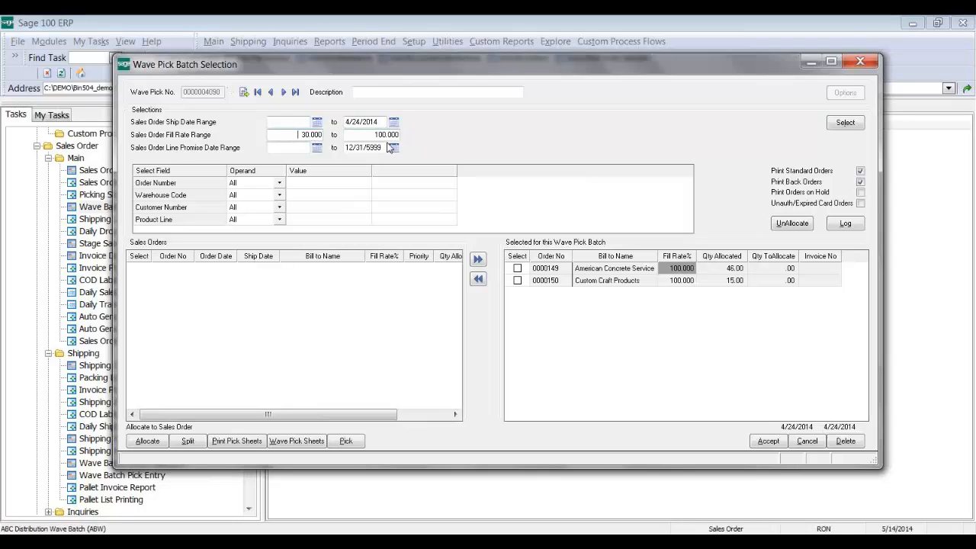
pyautogui.click(834, 125)
pyautogui.click(768, 440)
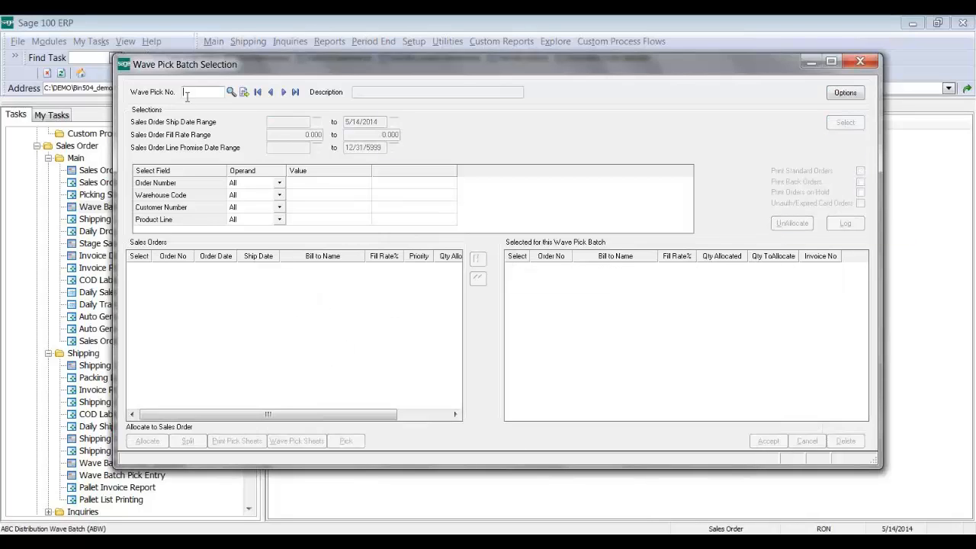
pyautogui.click(231, 91)
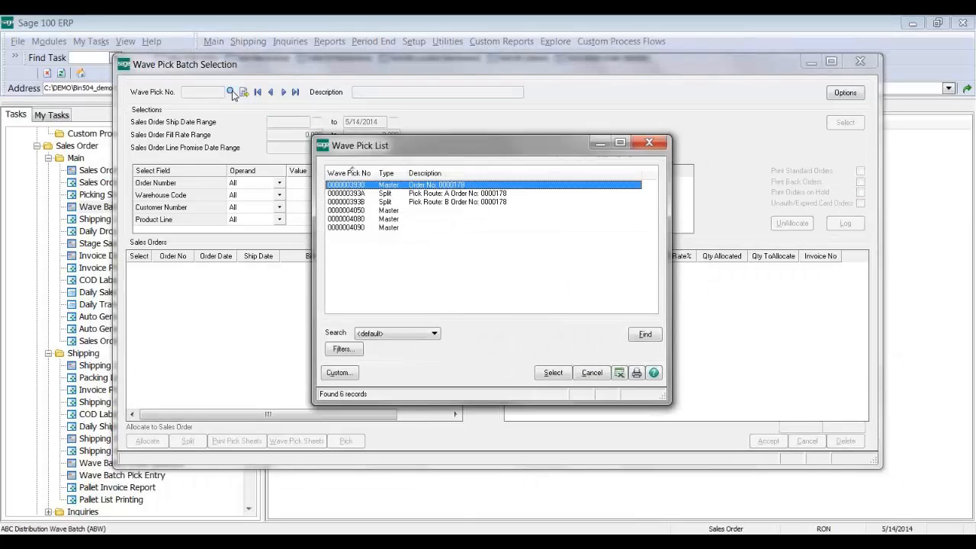
pyautogui.doubleClick(358, 227)
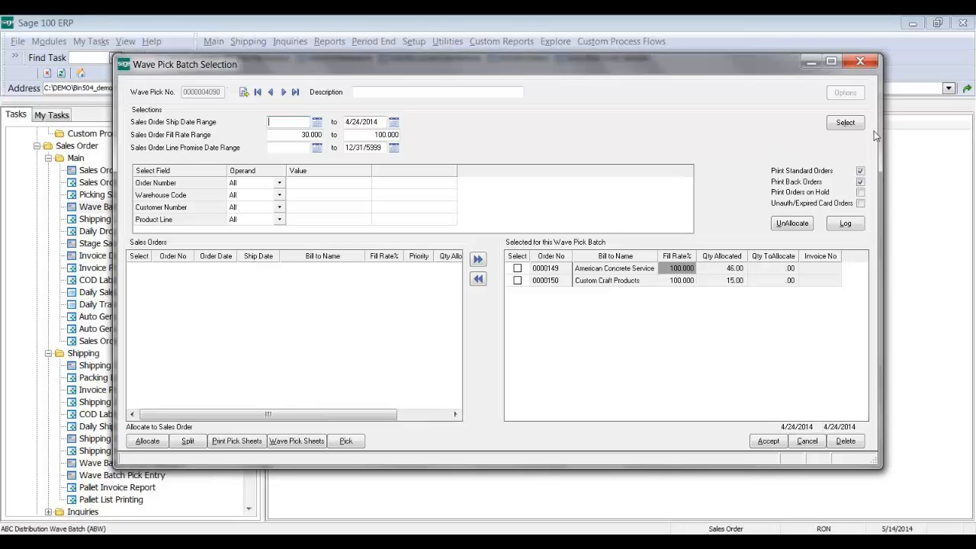
pyautogui.click(848, 124)
pyautogui.click(841, 225)
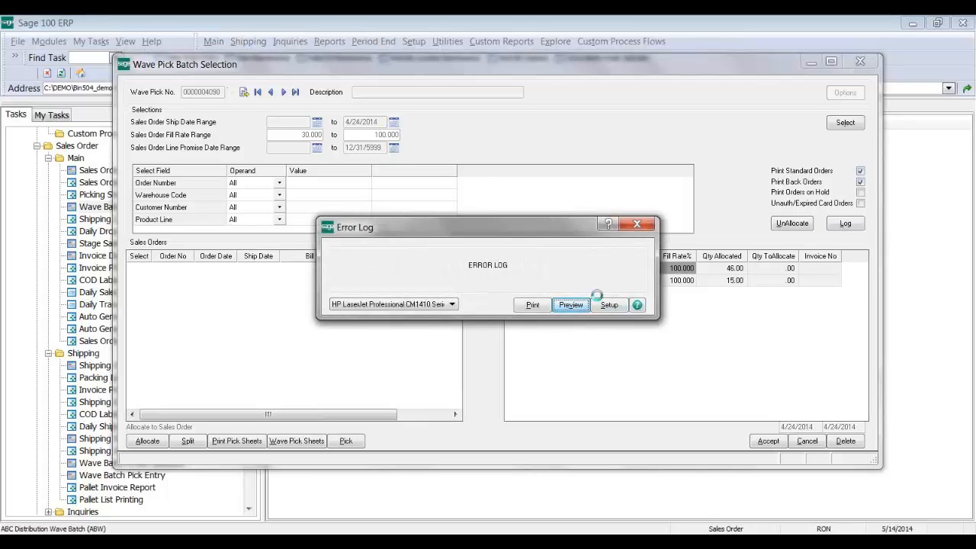
pyautogui.click(574, 303)
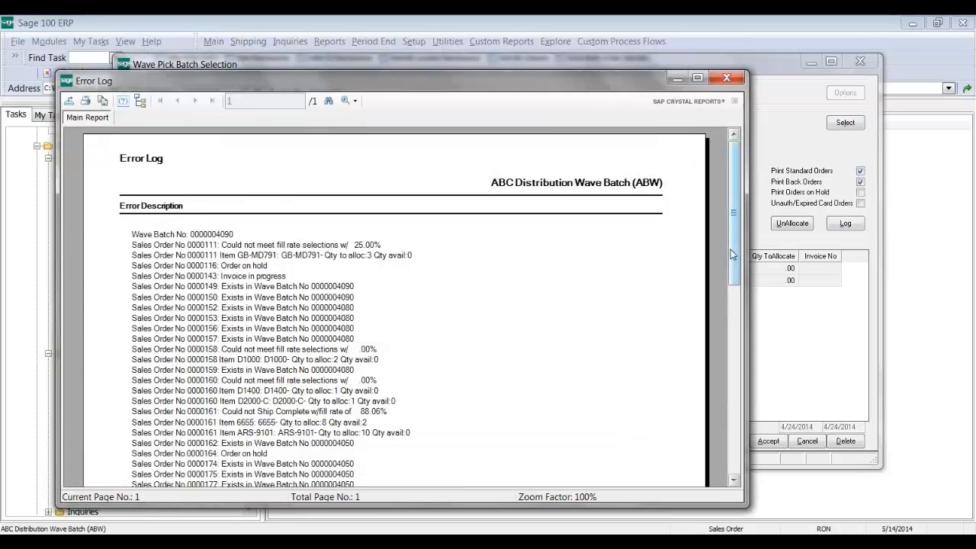
pyautogui.scroll(-3, 729, 294)
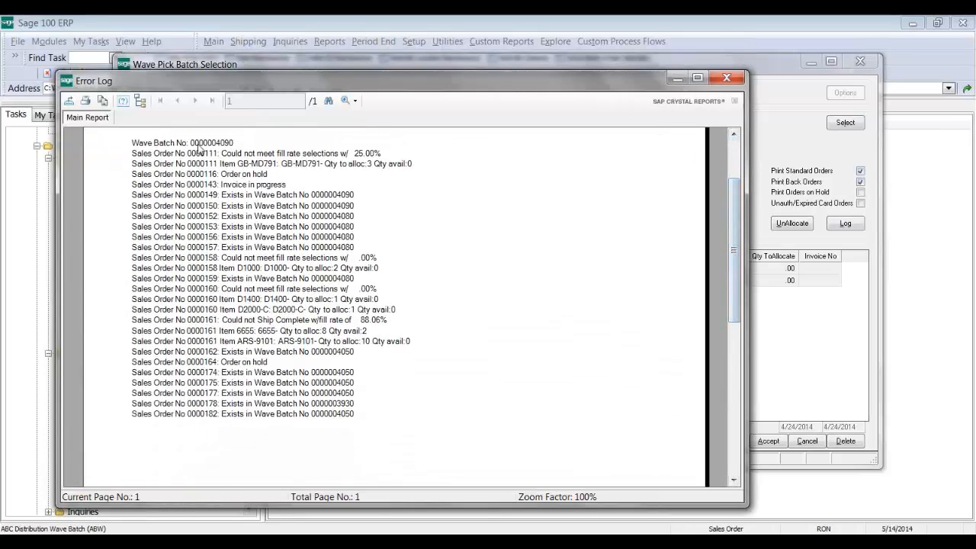
pyautogui.click(309, 155)
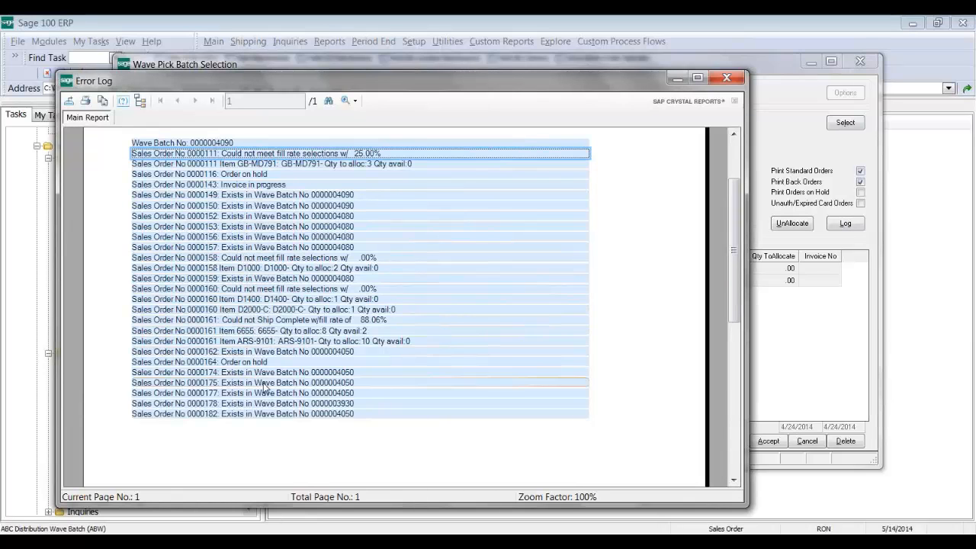
# Step: Close the error log preview and Wave Pick Batch Selection, answering No to saving changes
pyautogui.click(726, 78)
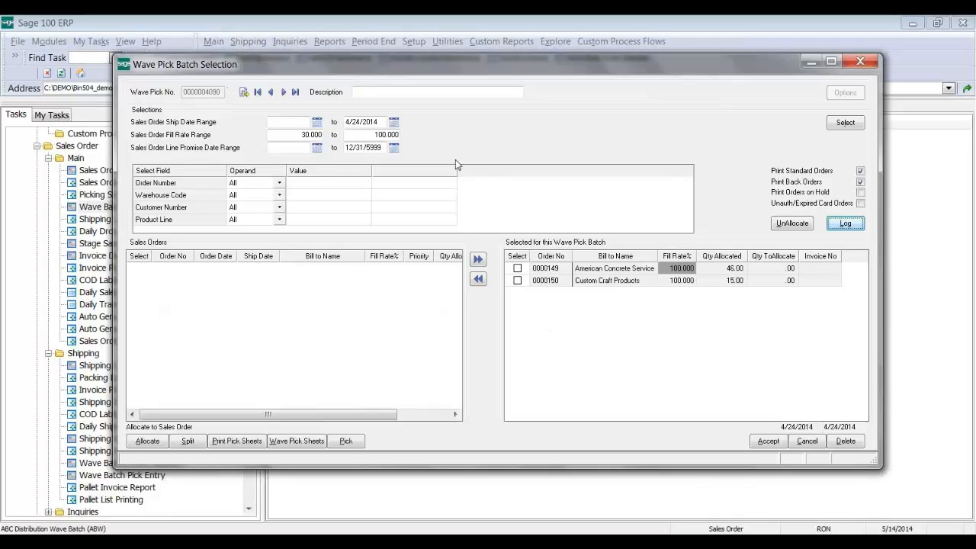
pyautogui.click(861, 61)
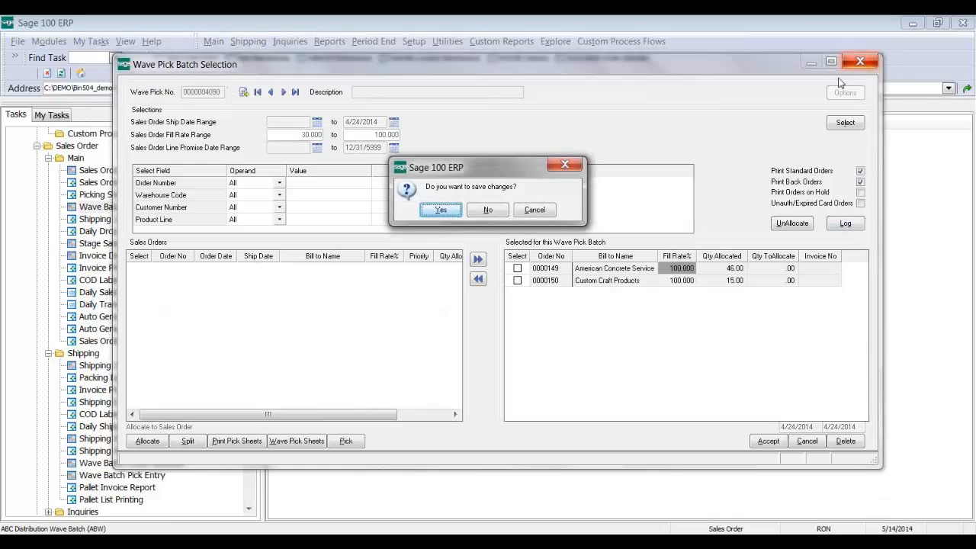
pyautogui.click(496, 210)
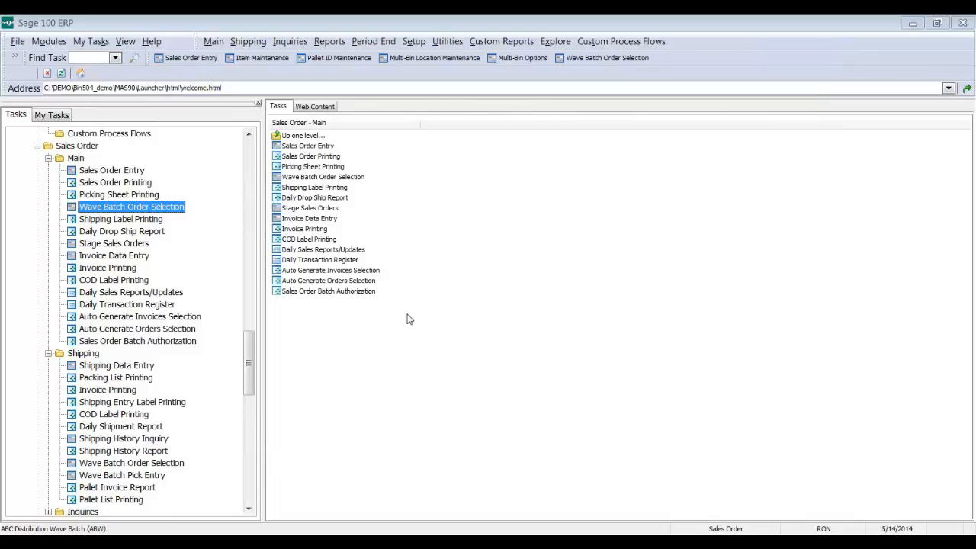
# Step: Switch the active company back to ABC Distribution and Service Corp. from the Company List
pyautogui.doubleClick(89, 526)
pyautogui.click(176, 125)
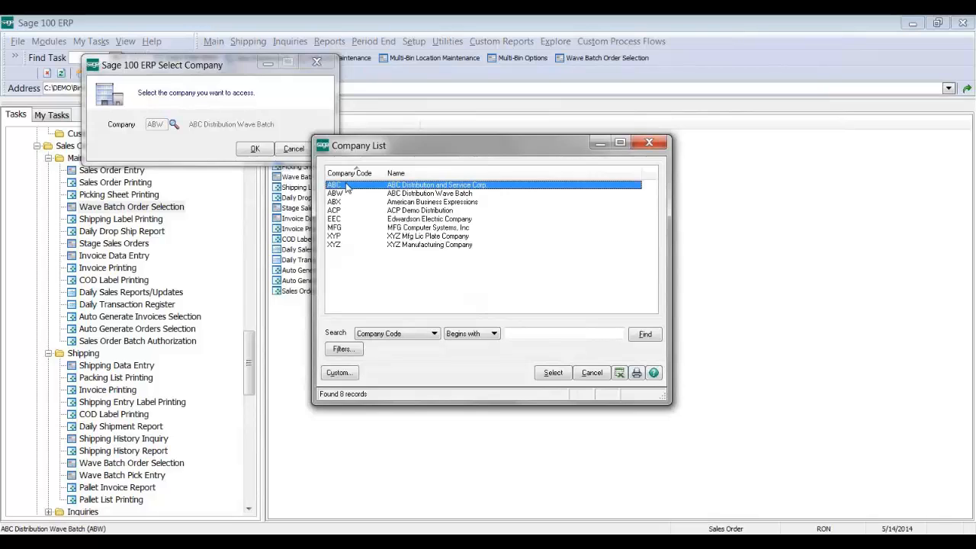
pyautogui.doubleClick(347, 187)
pyautogui.click(255, 148)
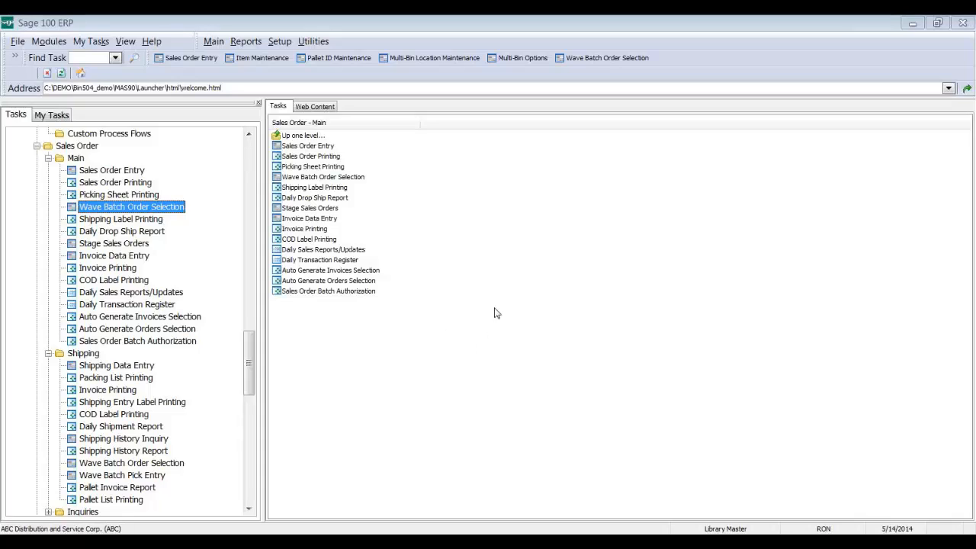
pyautogui.click(313, 148)
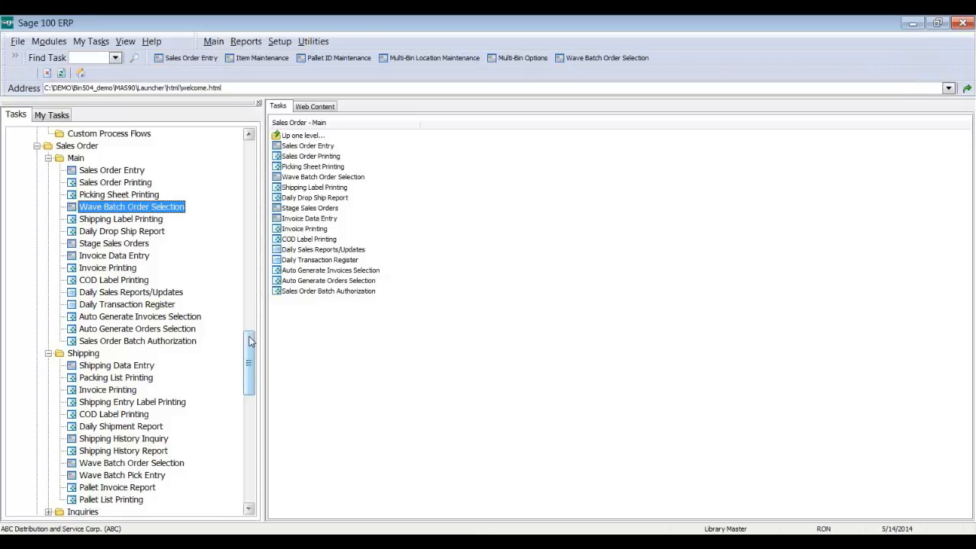
# Step: Scroll up the Sales Order Main task list for company ABC
pyautogui.scroll(15, 237, 247)
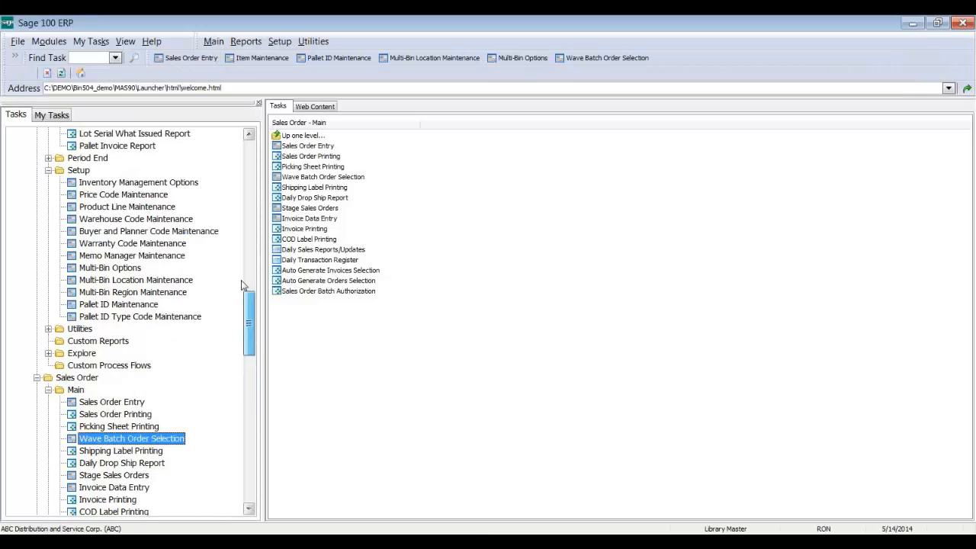
# Step: Open Item Maintenance and load the first item record
pyautogui.scroll(7, 236, 247)
pyautogui.click(112, 194)
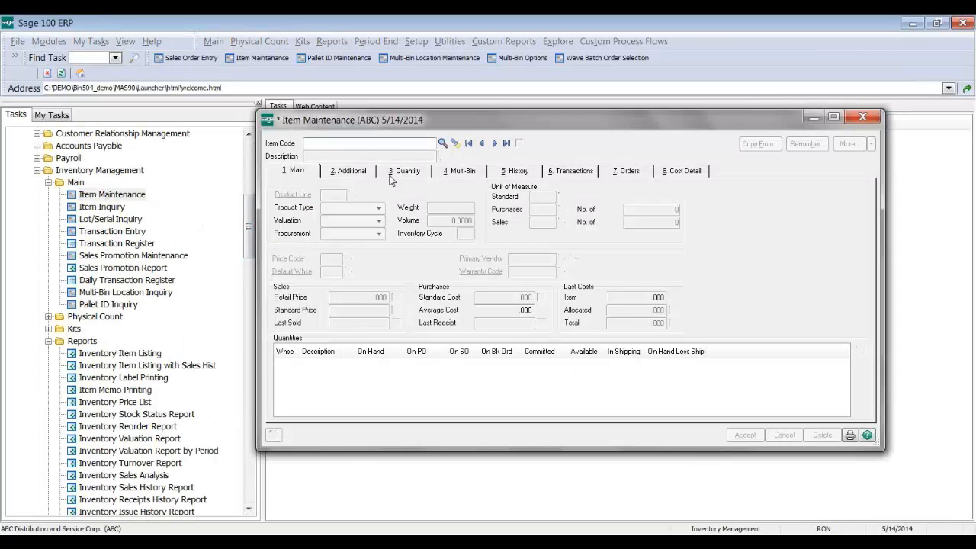
pyautogui.click(468, 143)
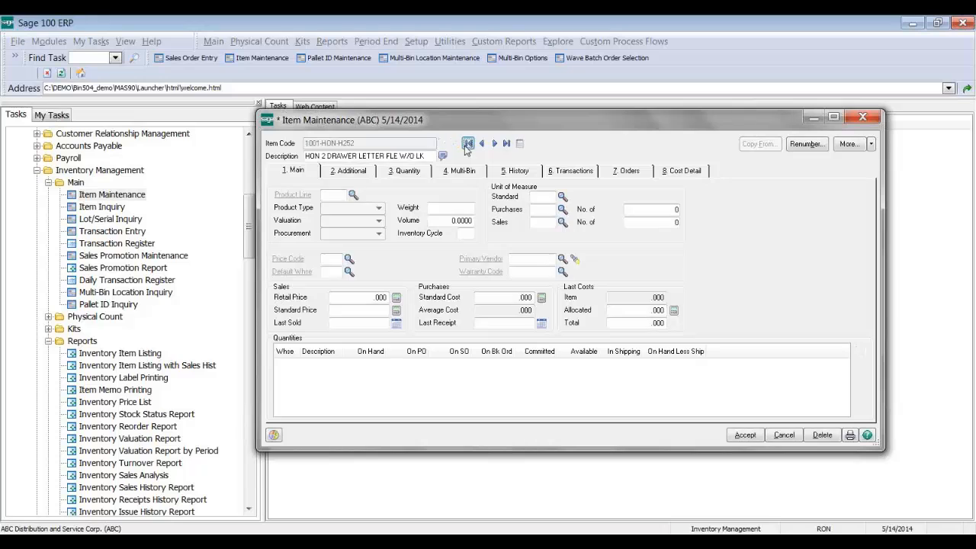
# Step: Show the Multi-Bin locations for item 1001-HON-H252LK and open its bin history
pyautogui.click(425, 173)
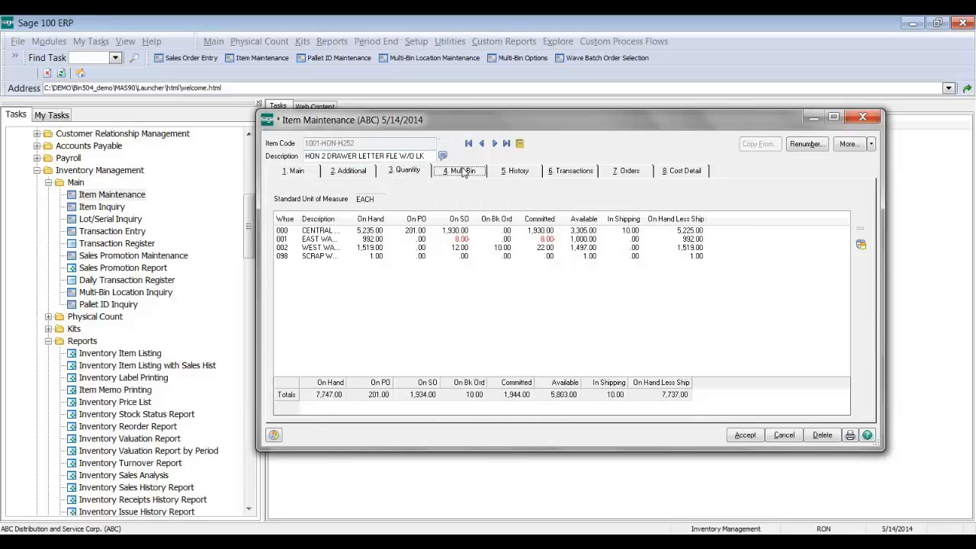
pyautogui.click(462, 171)
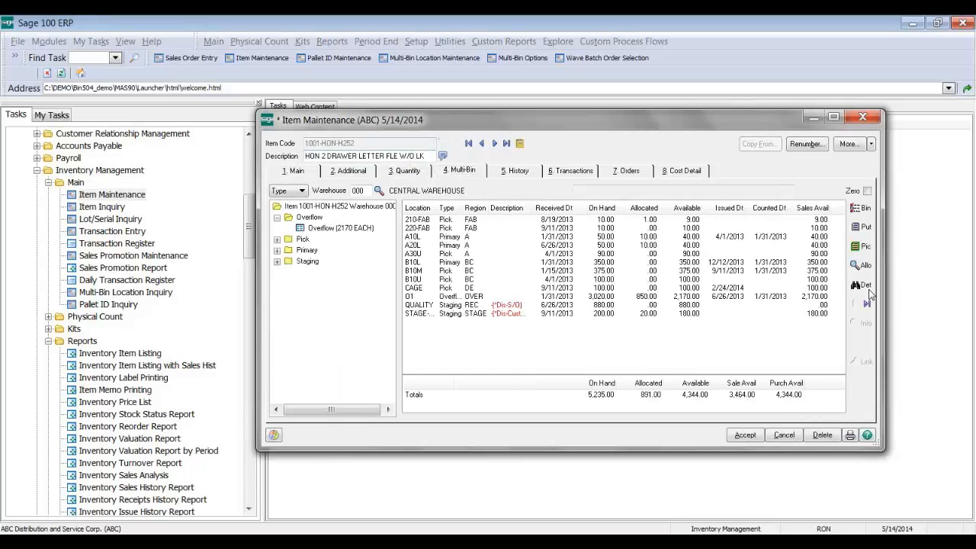
pyautogui.click(494, 143)
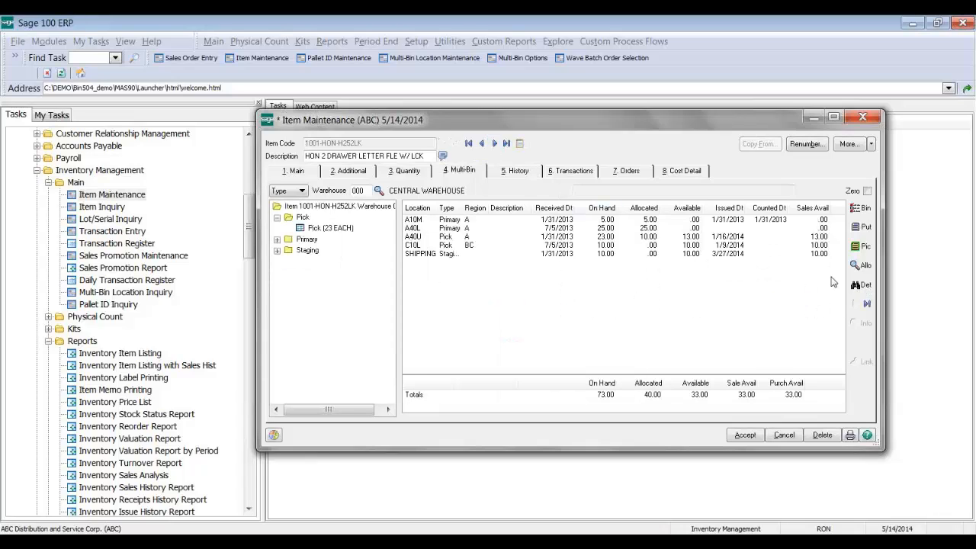
pyautogui.click(869, 284)
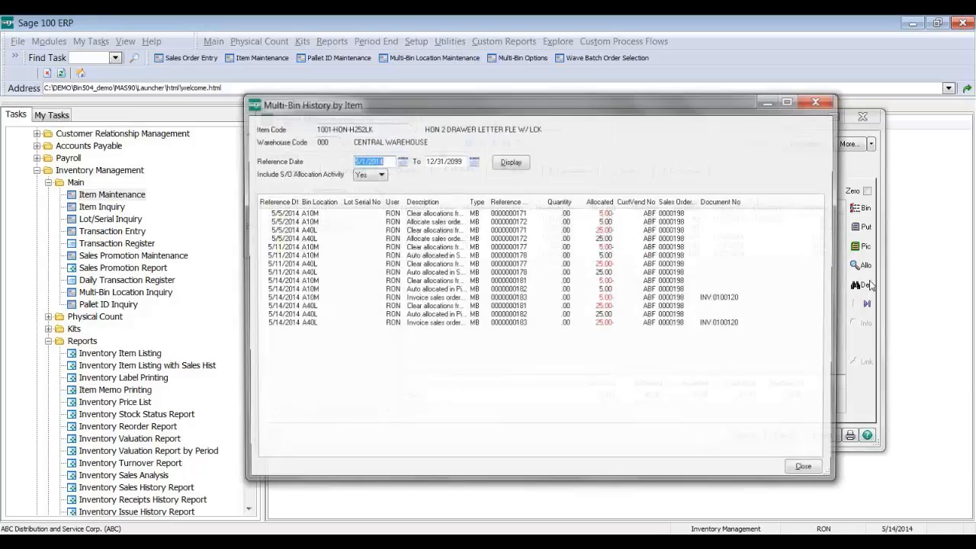
# Step: Widen the Description column and review the A10M clear-allocation, picking-sheet and invoice pre-allocation entries
pyautogui.click(663, 291)
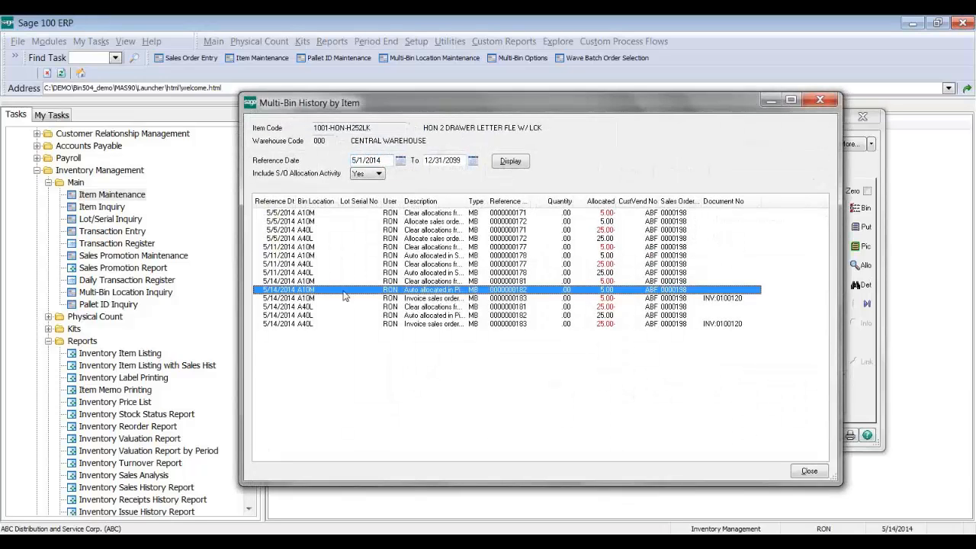
pyautogui.click(288, 281)
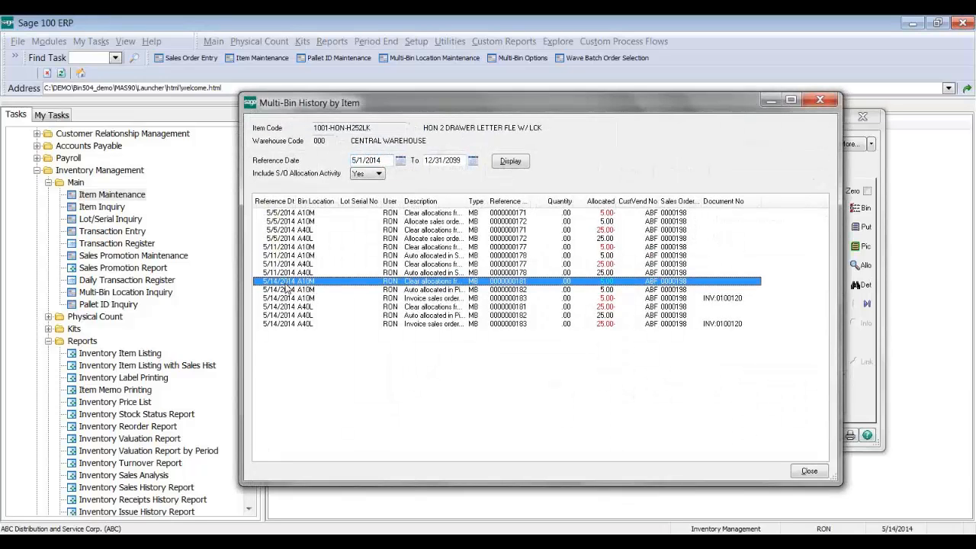
pyautogui.moveTo(467, 202); pyautogui.dragTo(539, 202)
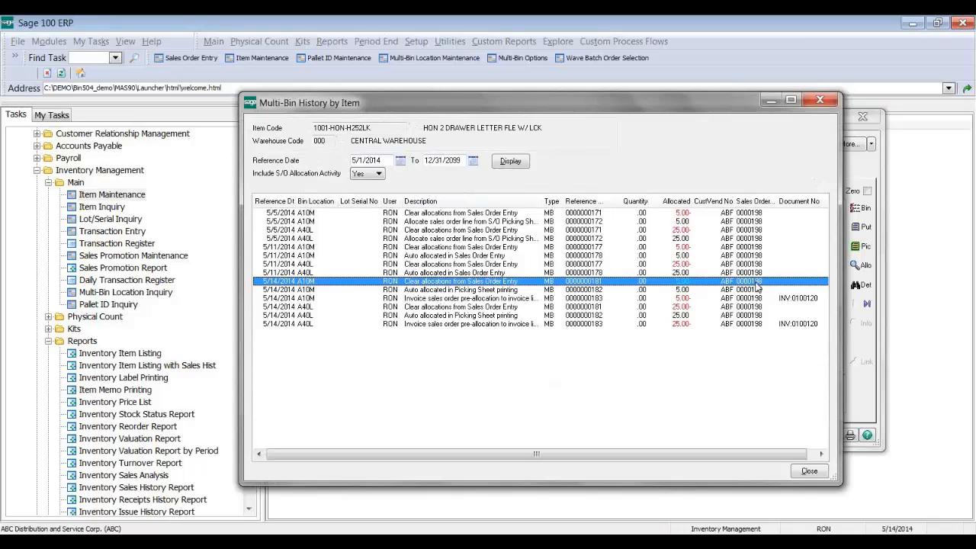
pyautogui.click(411, 292)
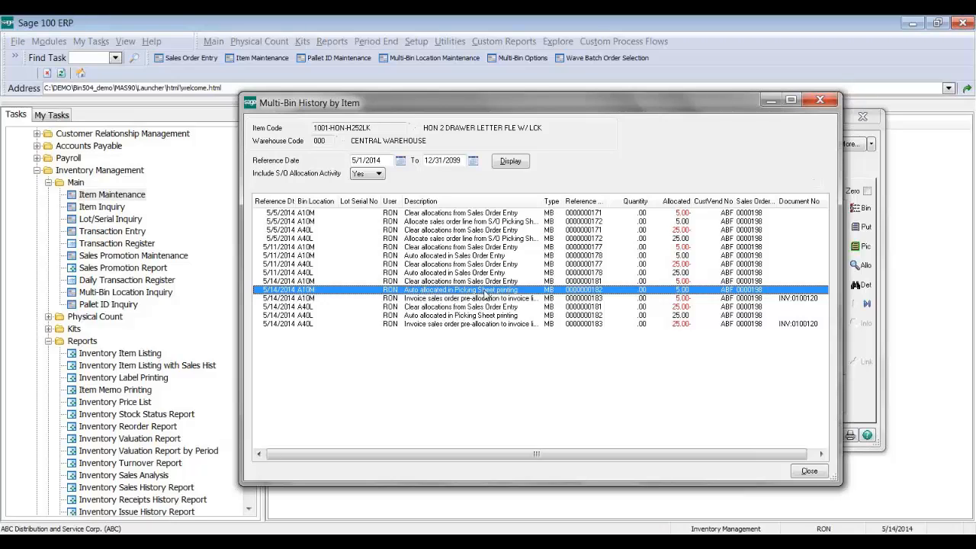
pyautogui.click(442, 299)
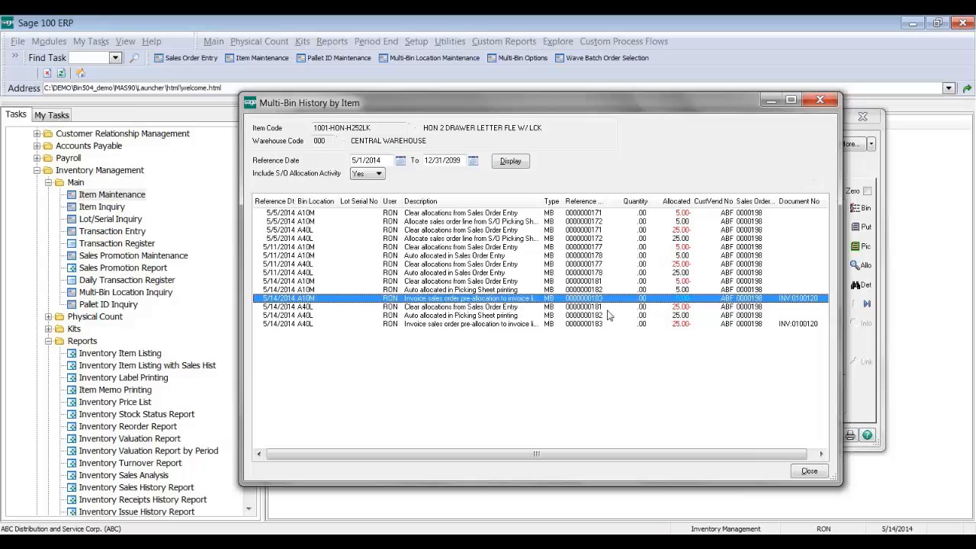
pyautogui.click(613, 281)
pyautogui.click(608, 290)
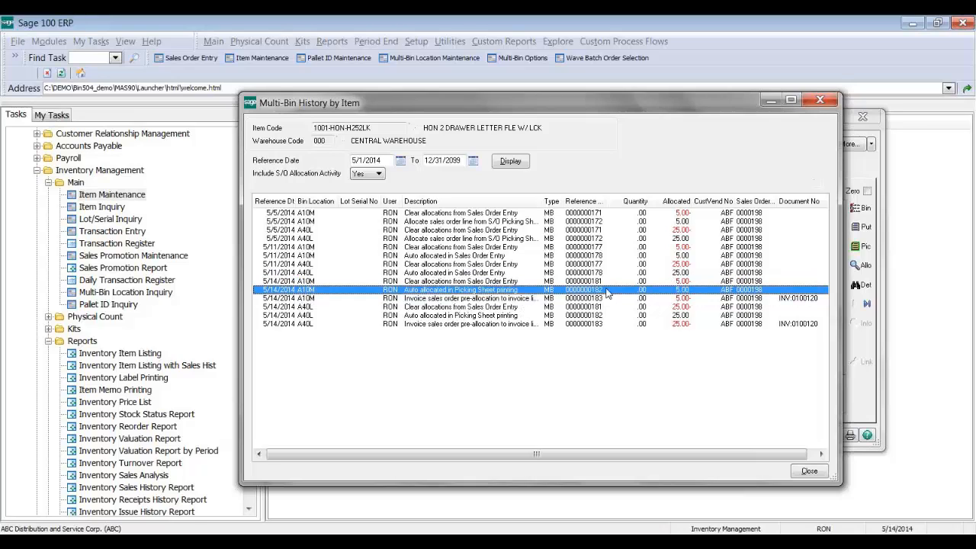
pyautogui.click(606, 299)
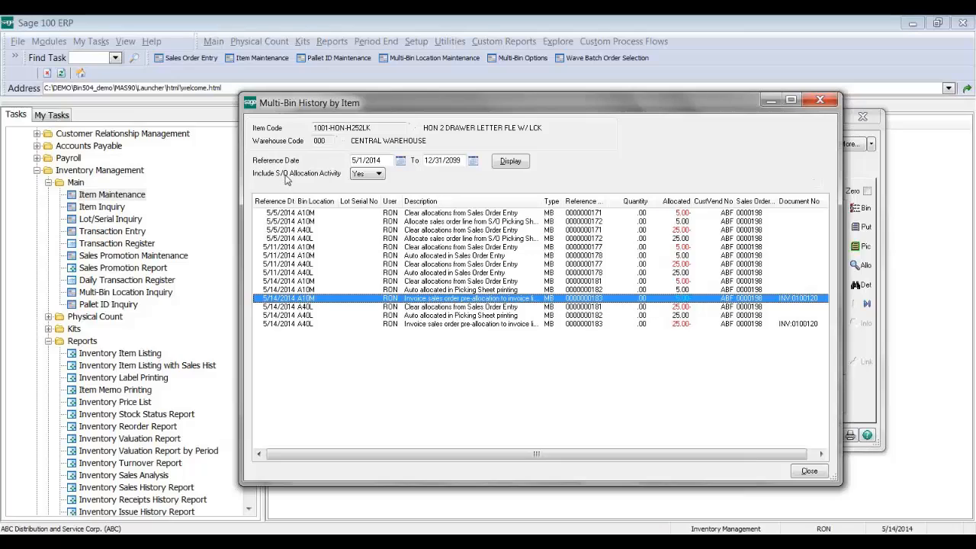
# Step: Exclude S/O allocation activity and list bin history starting 5/1/2013
pyautogui.click(361, 176)
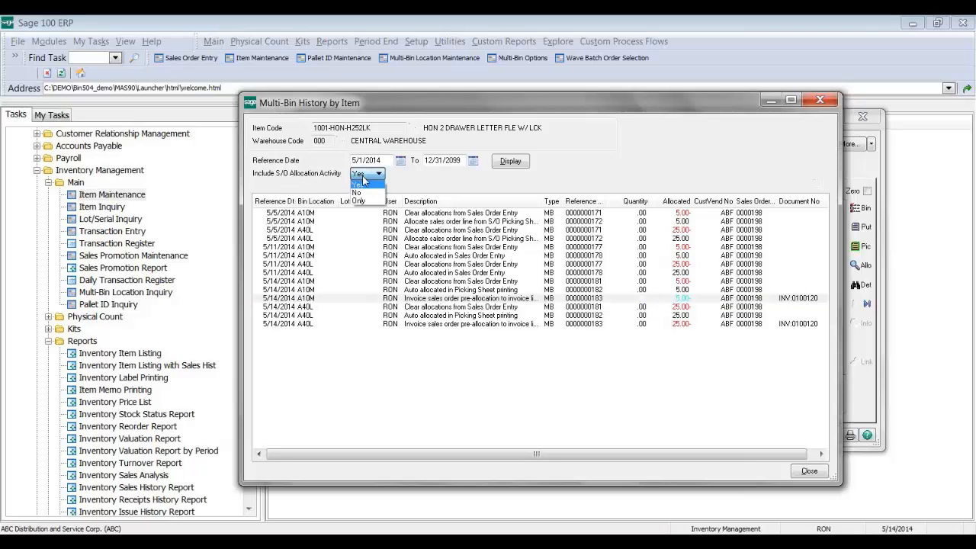
pyautogui.click(356, 192)
pyautogui.click(523, 162)
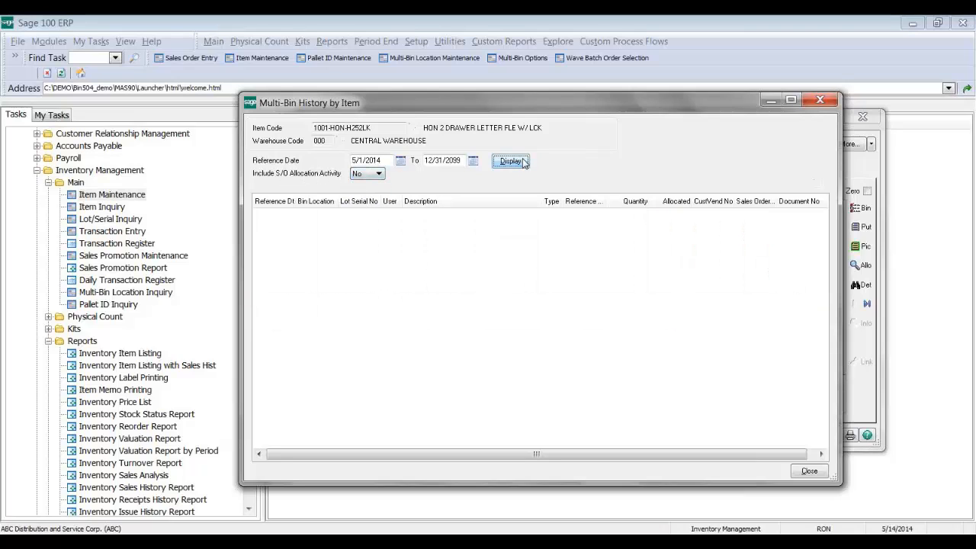
pyautogui.click(401, 161)
pyautogui.click(460, 201)
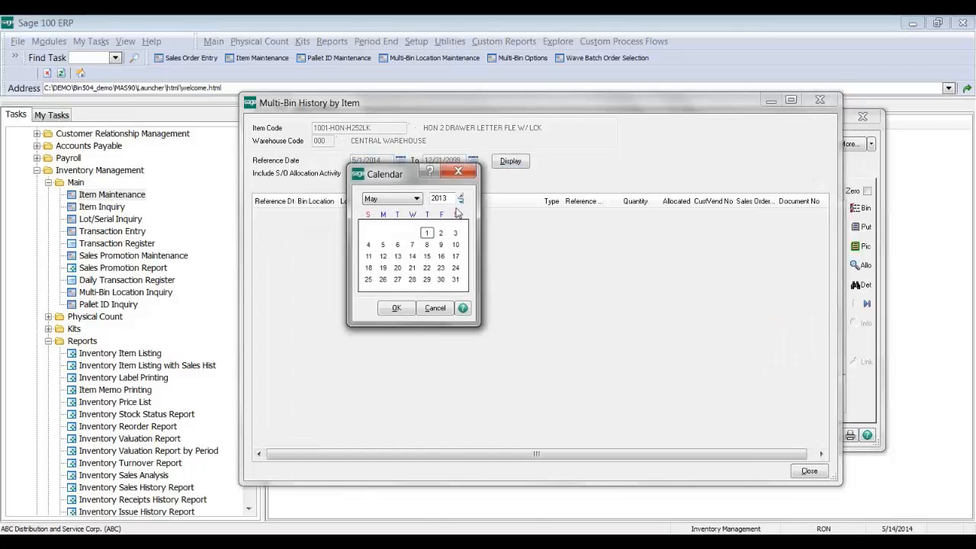
pyautogui.click(397, 309)
pyautogui.click(508, 162)
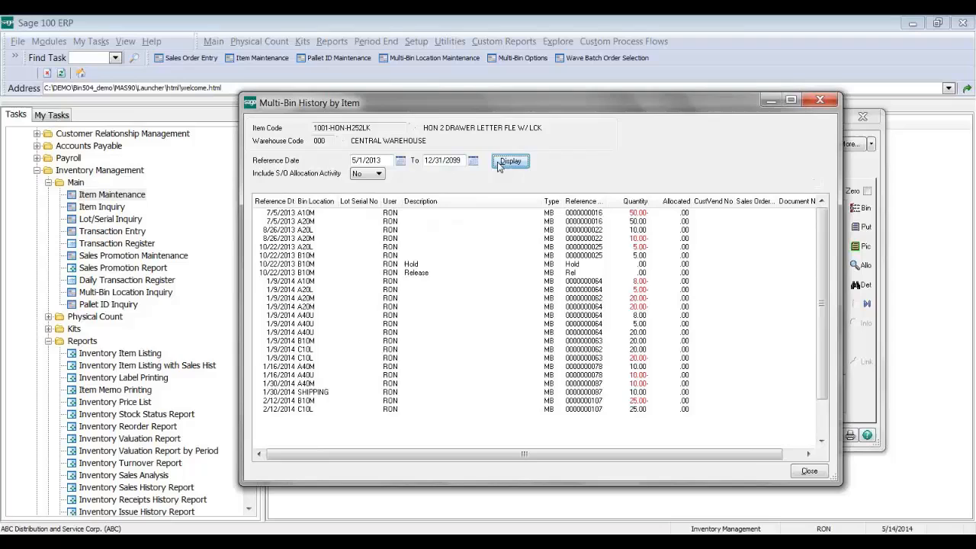
# Step: Review the 10/22/2013 B10M Hold/Release and 1/30/2014 SHIPPING entries, then close the history window
pyautogui.click(611, 273)
pyautogui.scroll(-2, 811, 306)
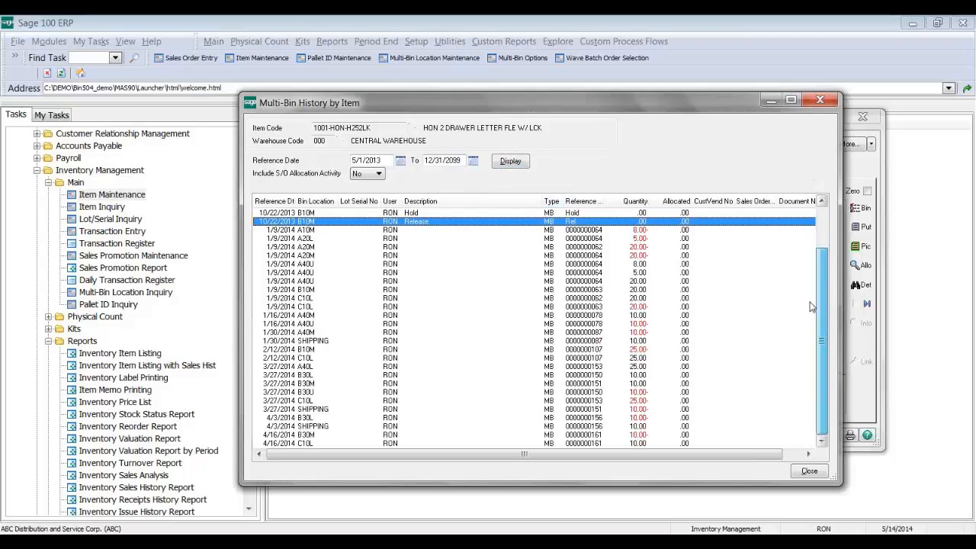
pyautogui.click(689, 341)
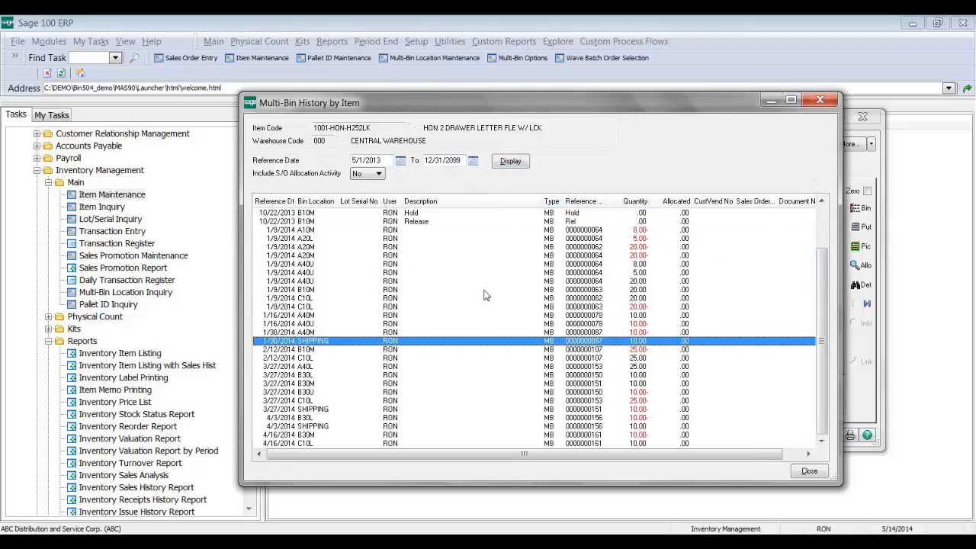
pyautogui.click(445, 223)
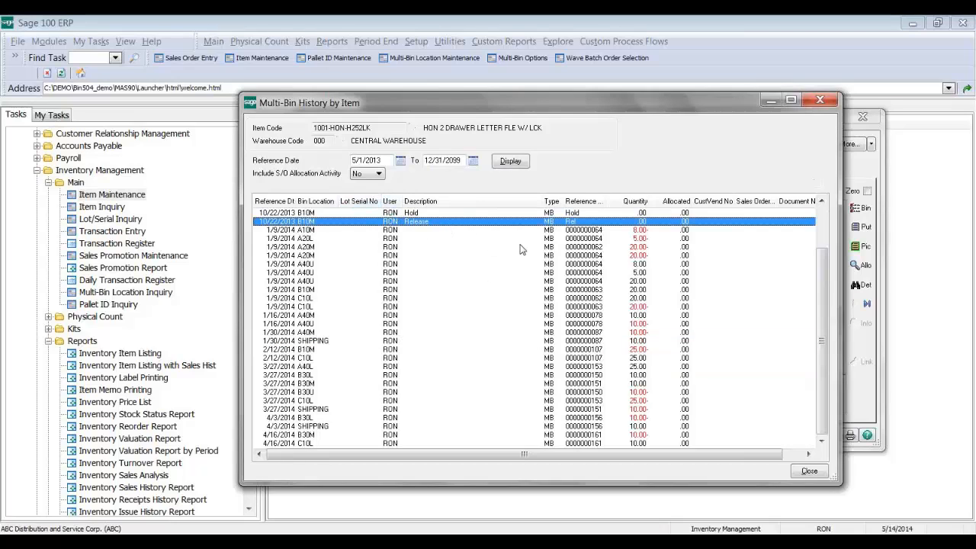
pyautogui.scroll(1, 521, 250)
pyautogui.click(343, 239)
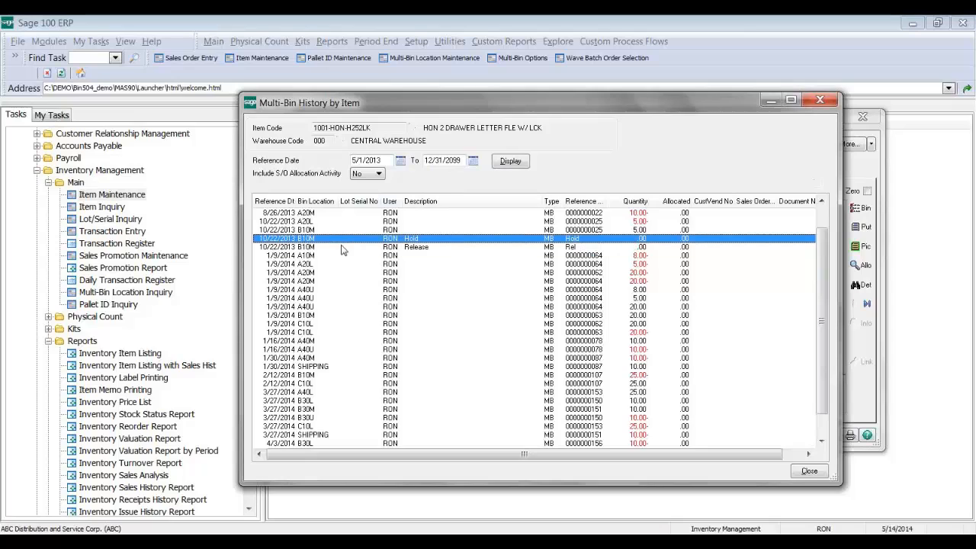
pyautogui.click(383, 249)
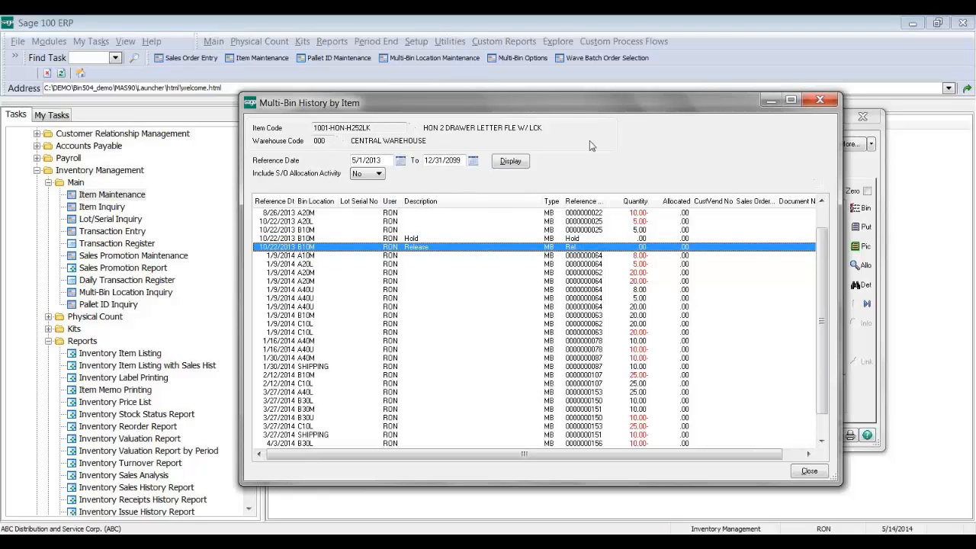
pyautogui.click(820, 100)
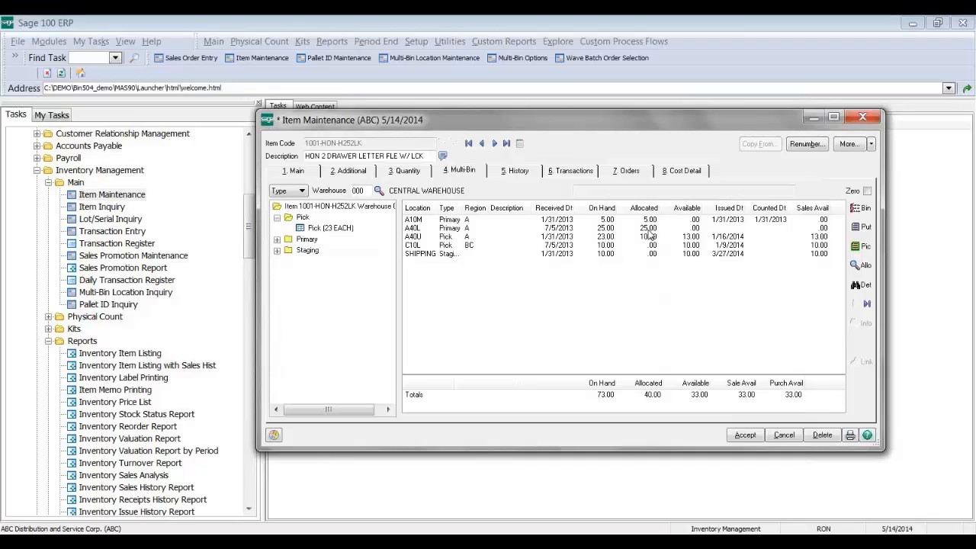
# Step: Show the item's Multi-Bin allocations and inspect the A40L and A40U bin rows
pyautogui.click(865, 268)
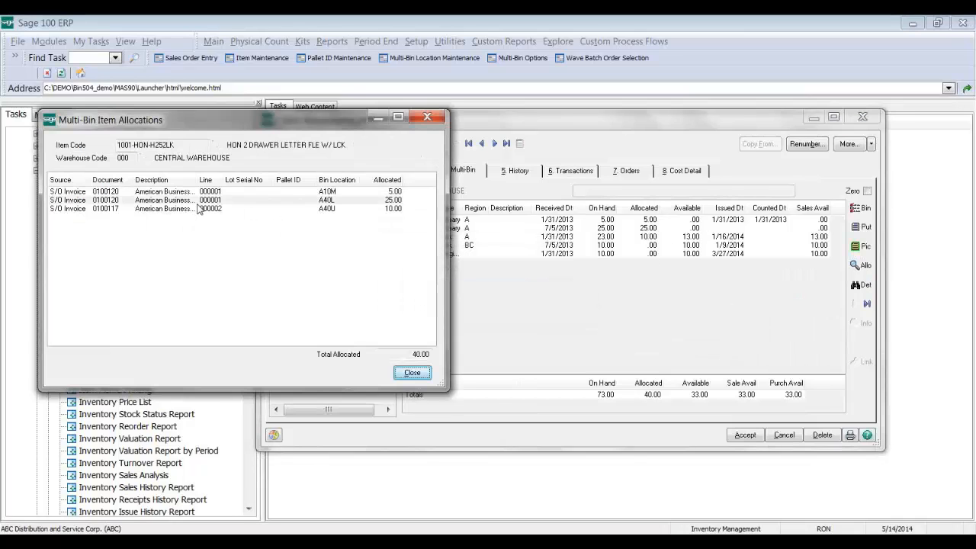
pyautogui.click(198, 202)
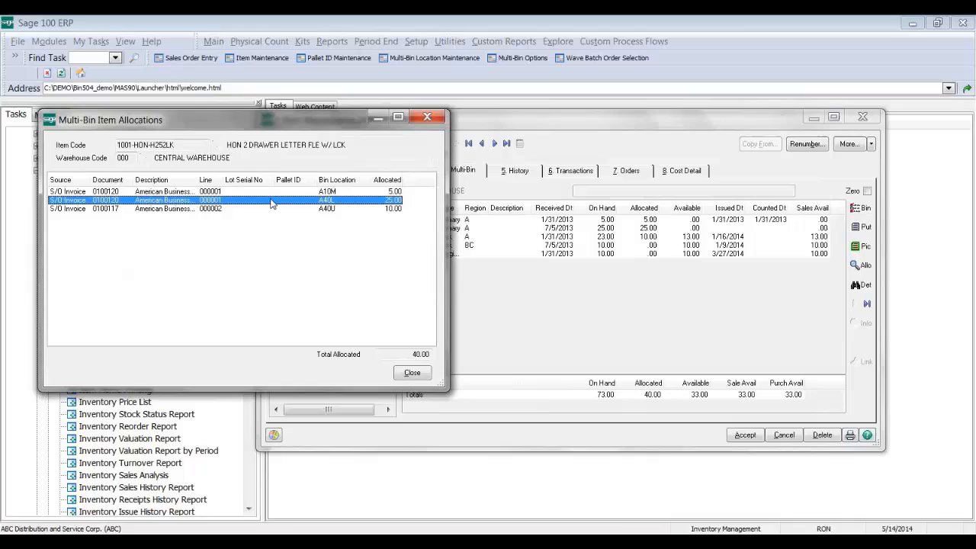
pyautogui.click(174, 209)
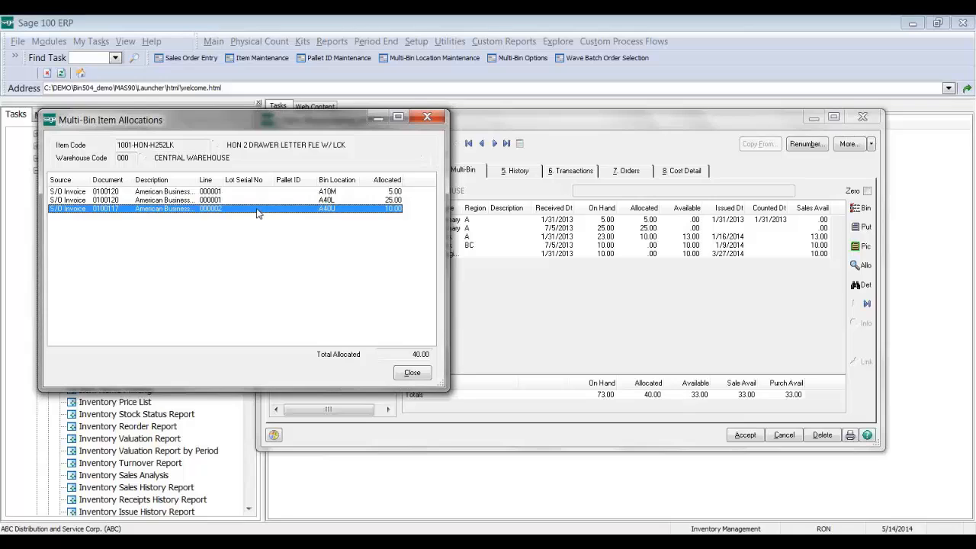
# Step: Close the item bin allocations list and open Multi-Bin Options from the Setup tasks
pyautogui.click(428, 116)
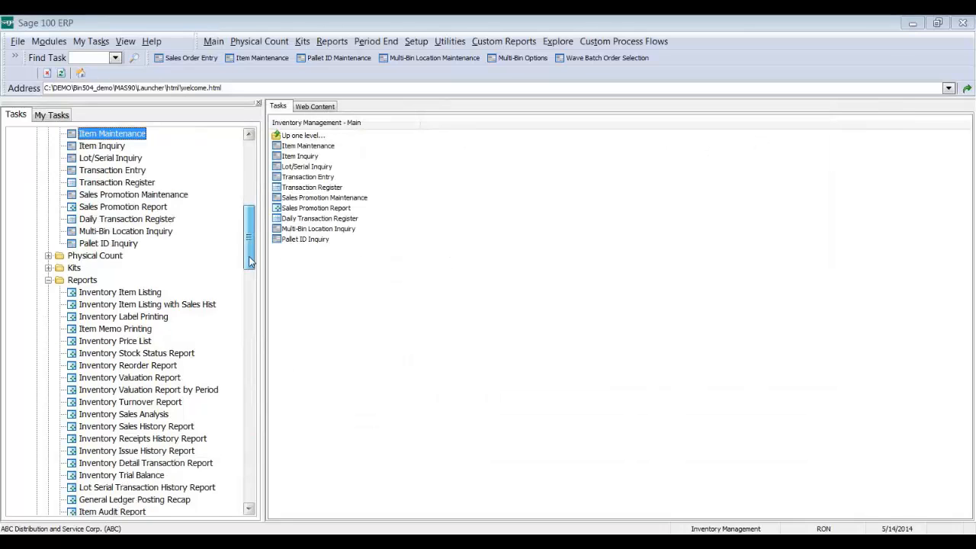
pyautogui.moveTo(249, 262); pyautogui.dragTo(249, 333)
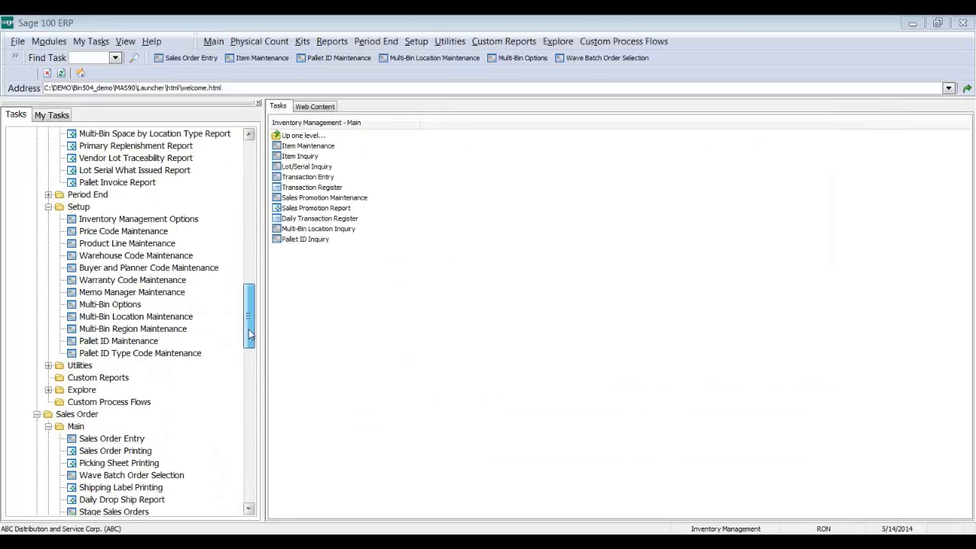
pyautogui.click(131, 306)
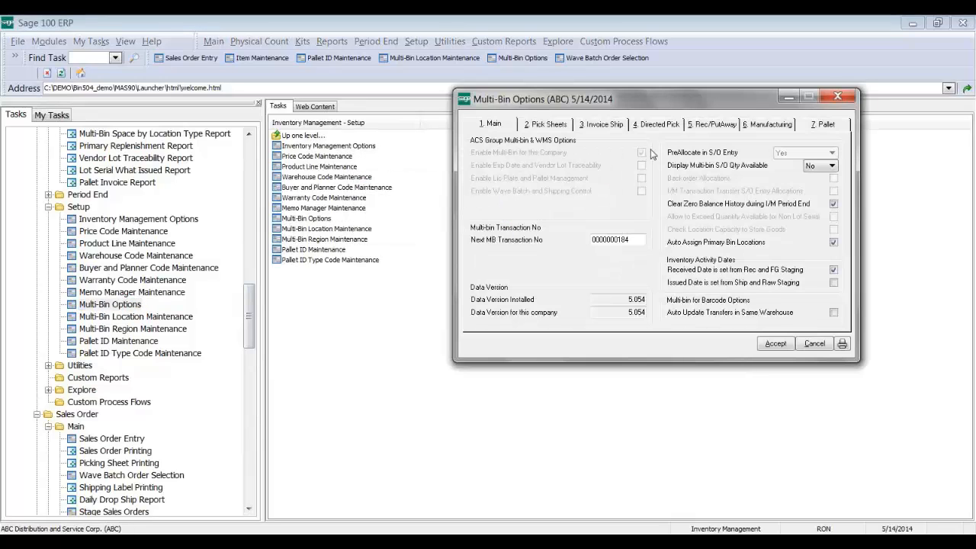
# Step: Keep Pick Area Location then Last Received Date, enable 'Put in Primary Pick location if no stock', and accept
pyautogui.click(660, 128)
pyautogui.click(690, 128)
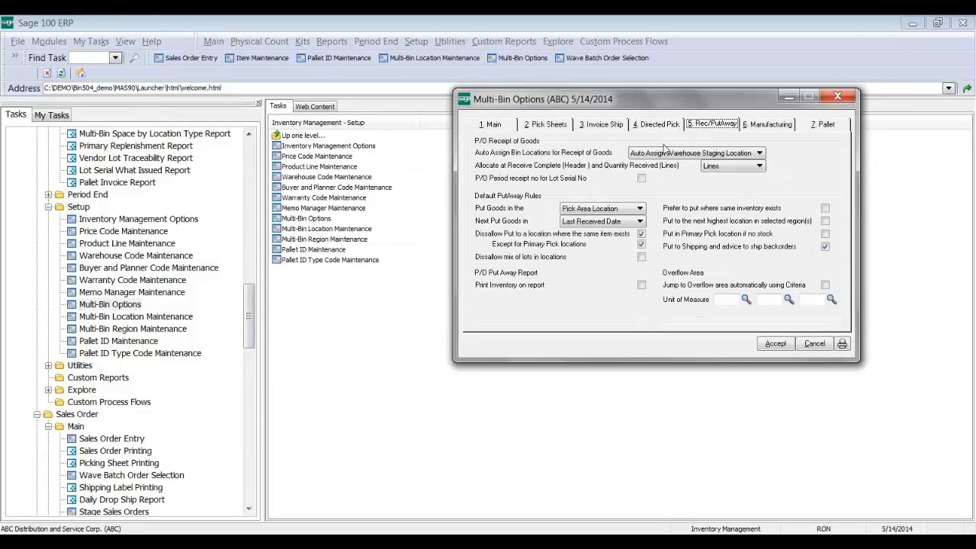
pyautogui.click(626, 208)
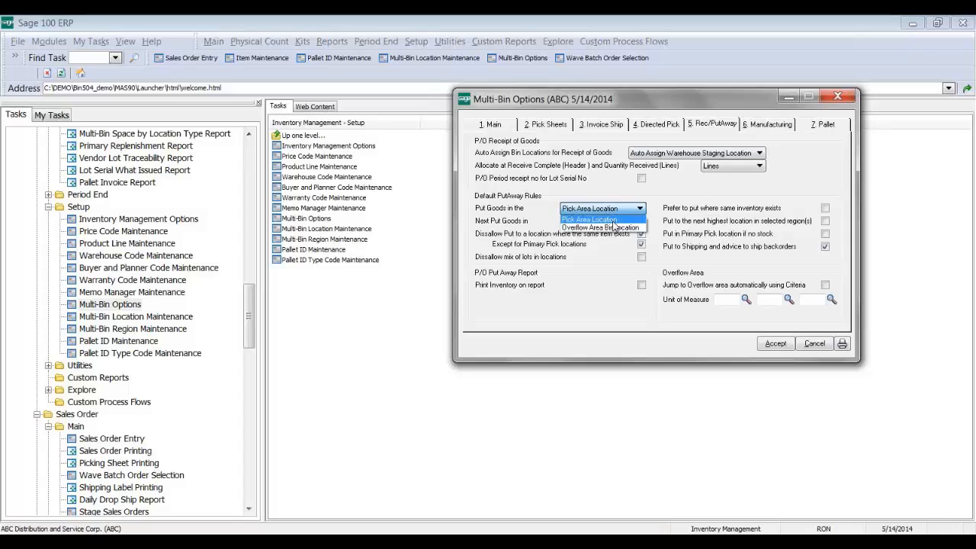
pyautogui.click(612, 219)
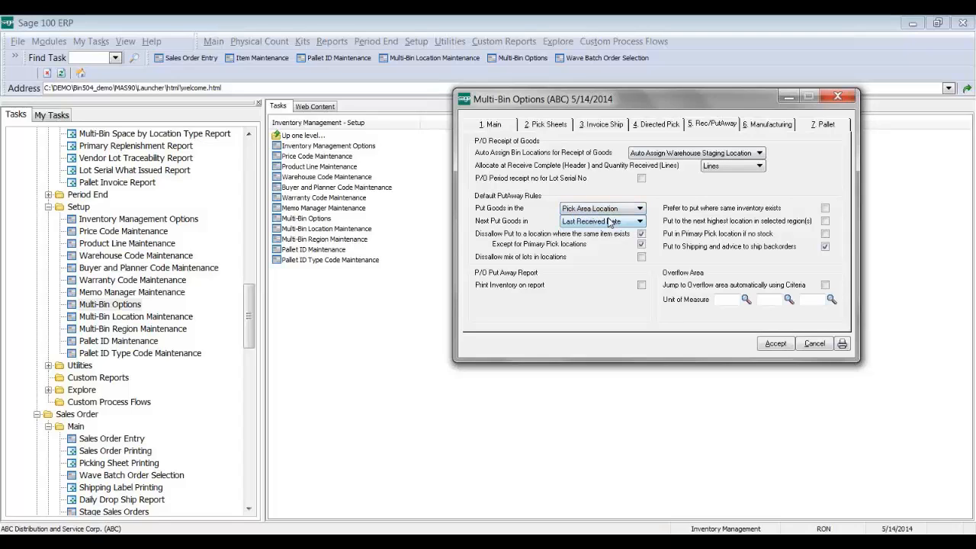
pyautogui.click(603, 221)
pyautogui.click(607, 228)
pyautogui.click(716, 235)
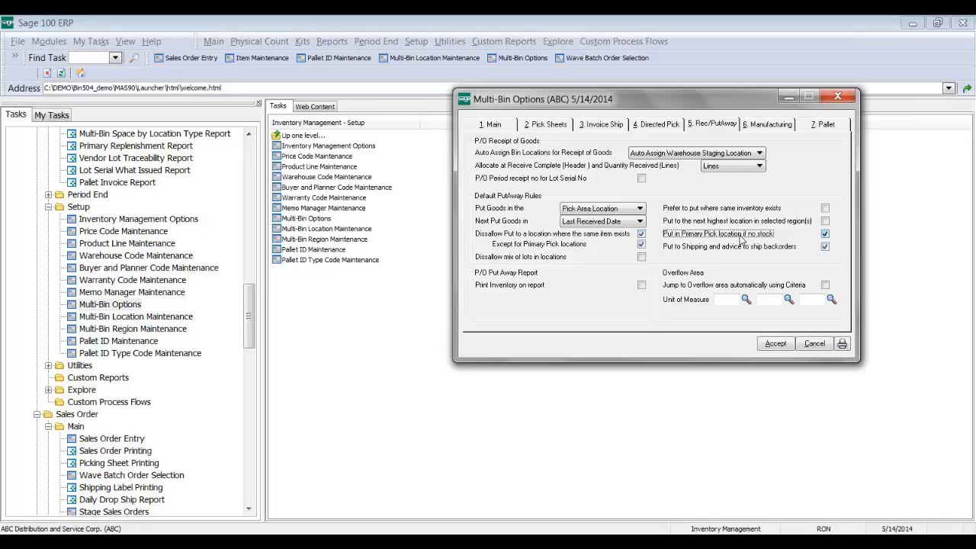
pyautogui.click(509, 235)
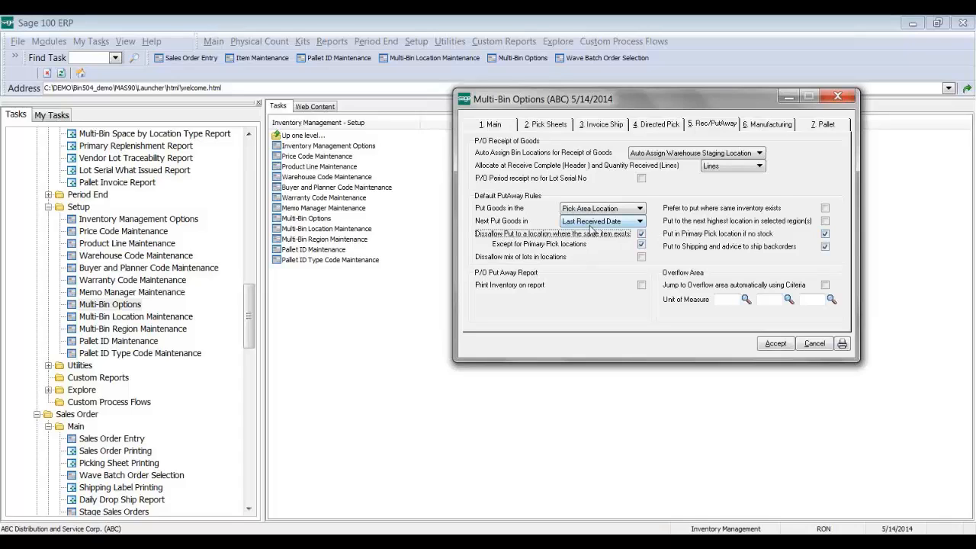
pyautogui.click(546, 244)
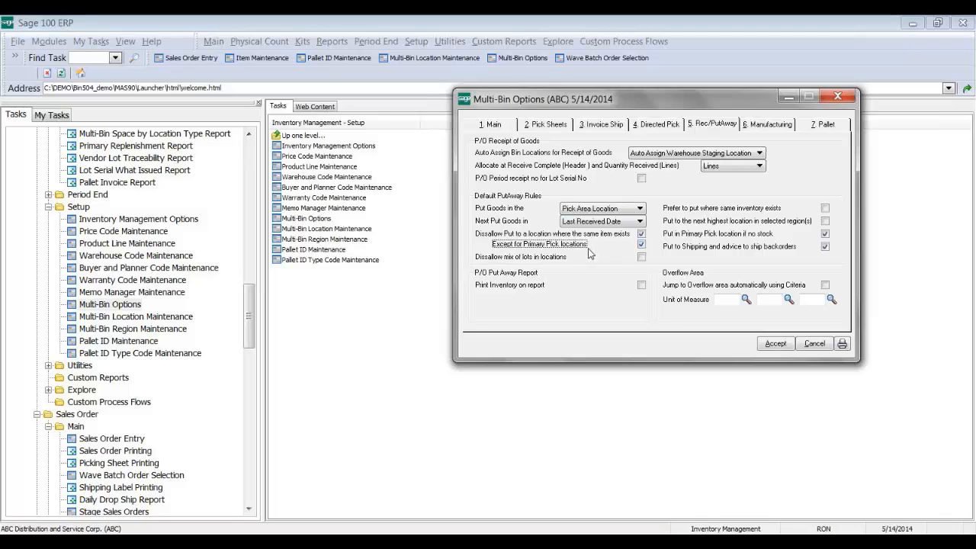
pyautogui.click(773, 342)
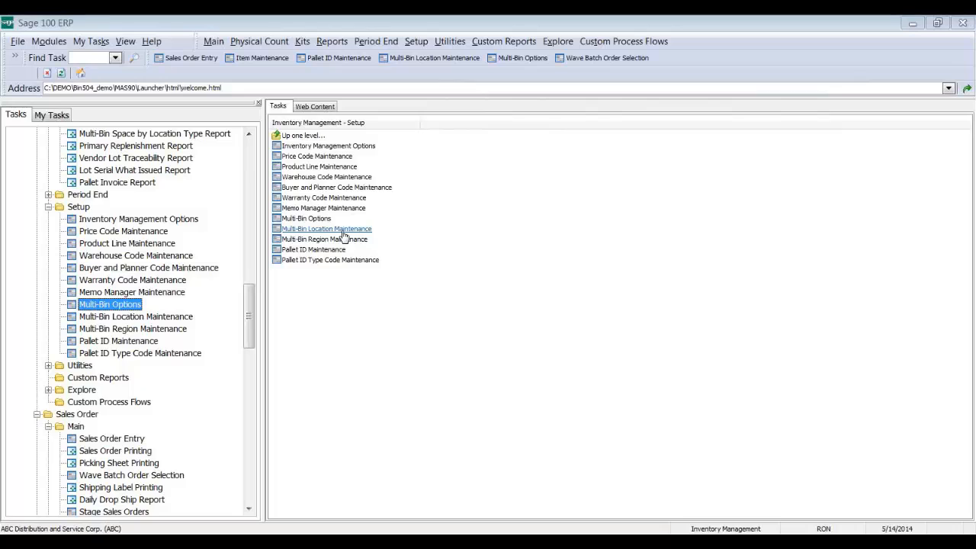
pyautogui.click(332, 168)
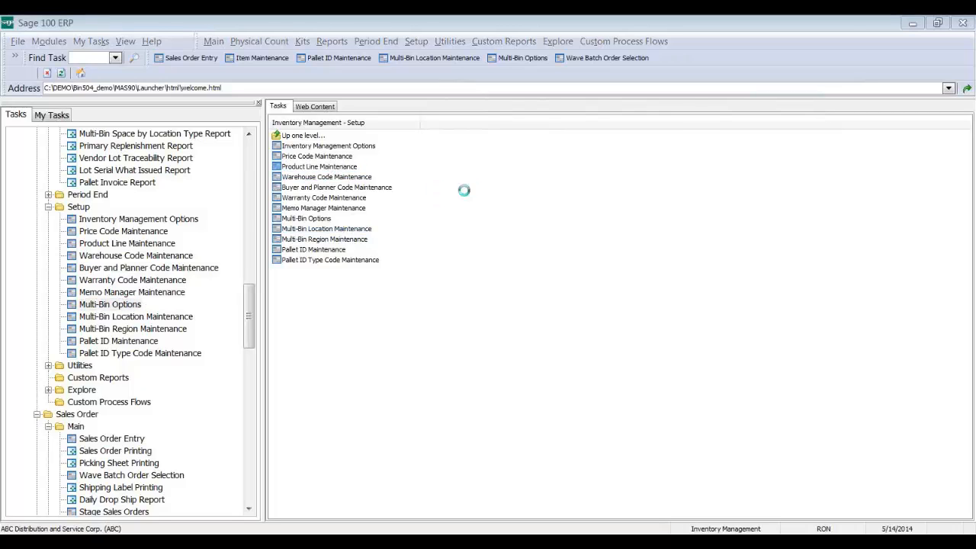
pyautogui.click(396, 144)
pyautogui.click(317, 418)
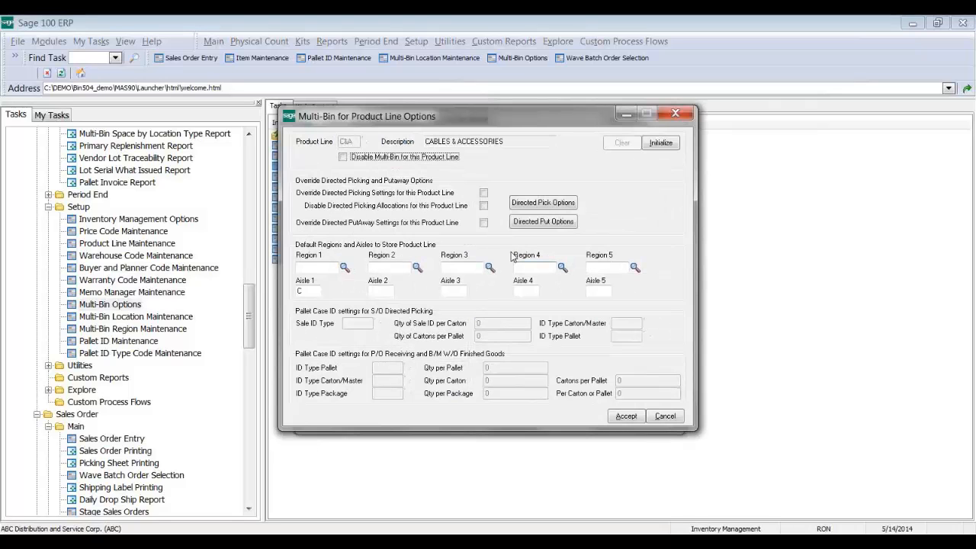
pyautogui.click(543, 222)
pyautogui.click(614, 382)
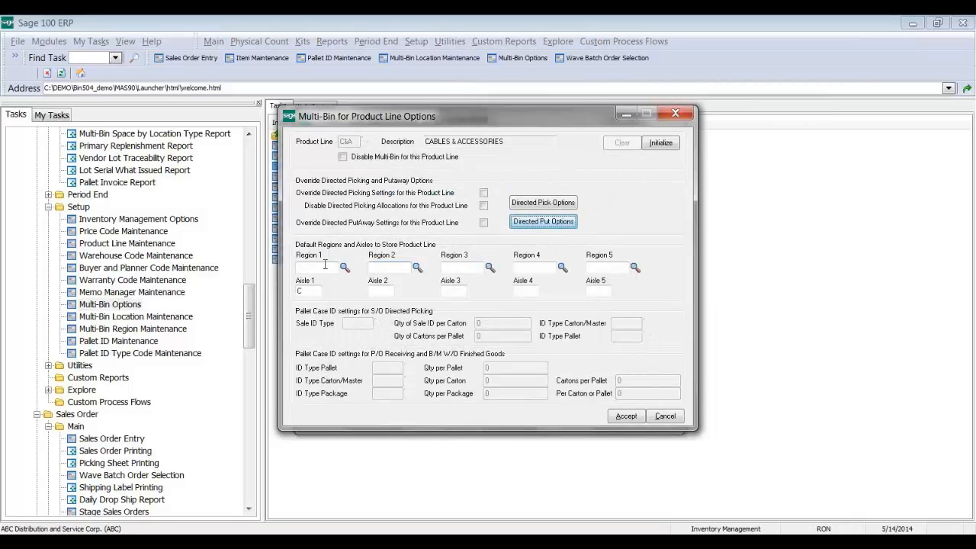
pyautogui.click(315, 268)
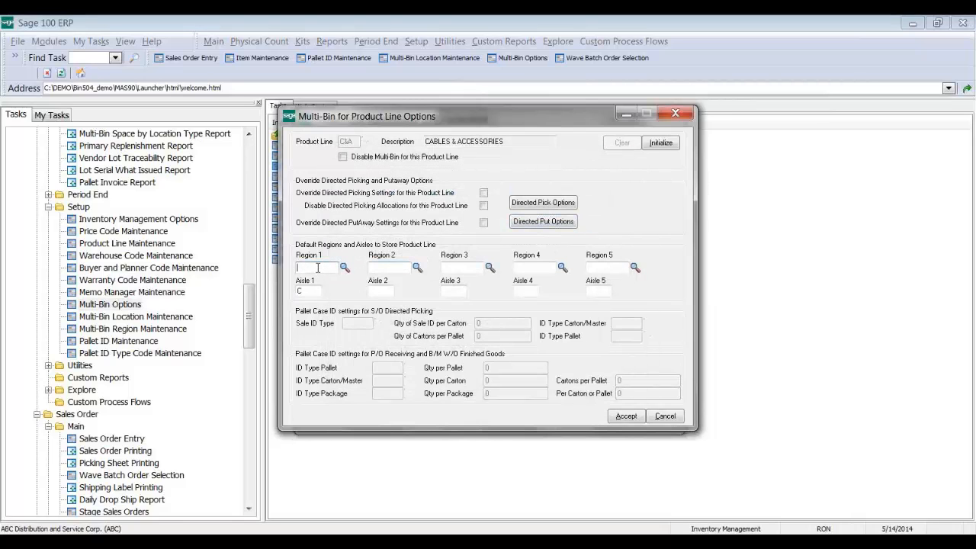
pyautogui.click(674, 114)
pyautogui.click(661, 118)
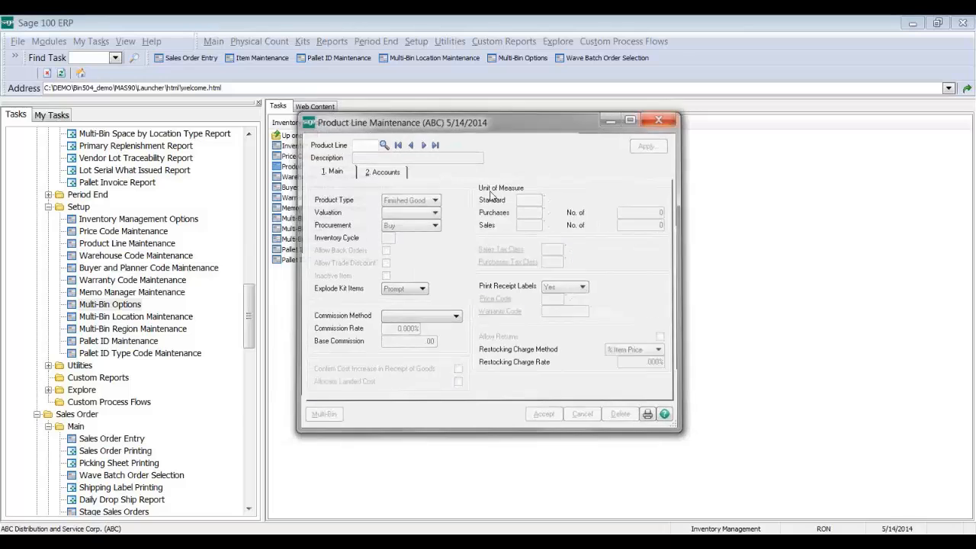
# Step: For bin 0000193, disallow put-away and mixing goods, enable auto put-away of held goods, and save
pyautogui.click(336, 228)
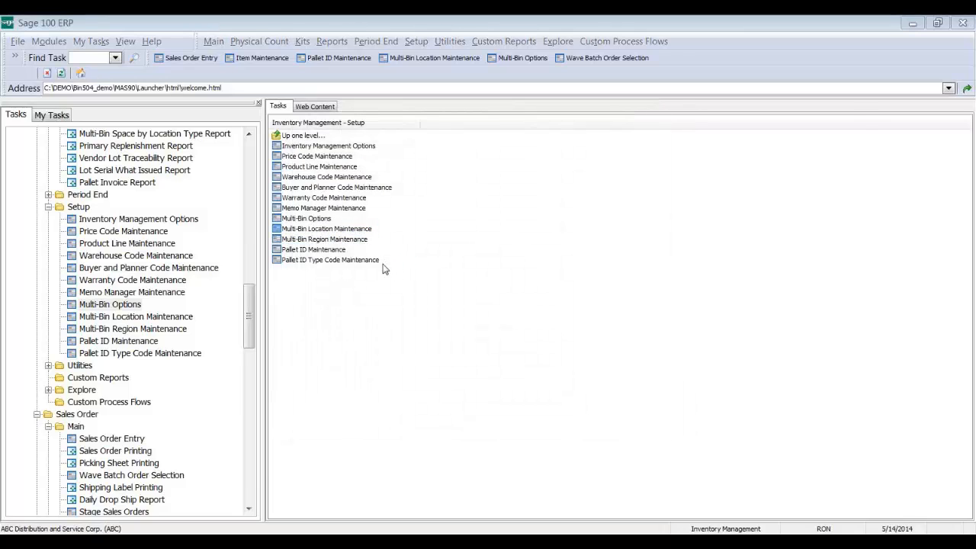
pyautogui.click(389, 175)
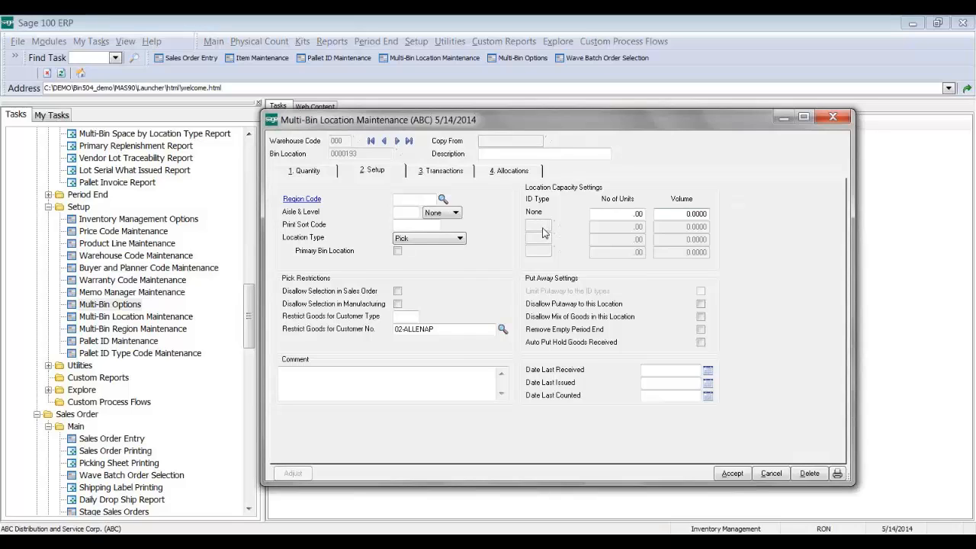
pyautogui.click(576, 309)
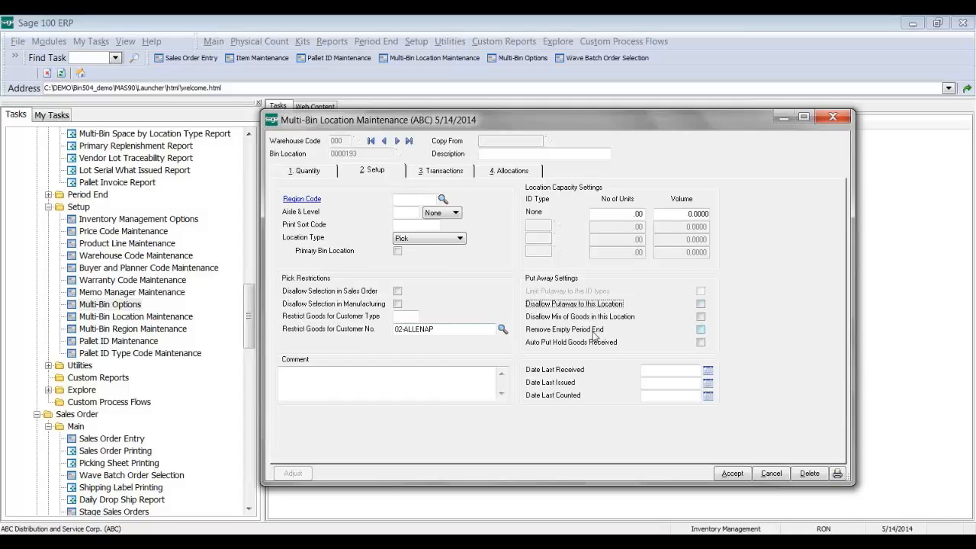
pyautogui.click(569, 349)
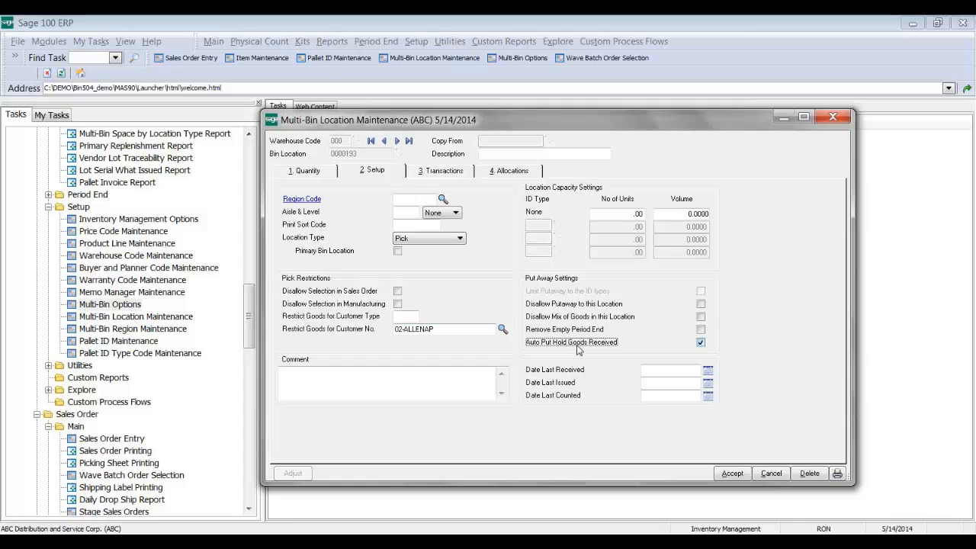
pyautogui.click(569, 318)
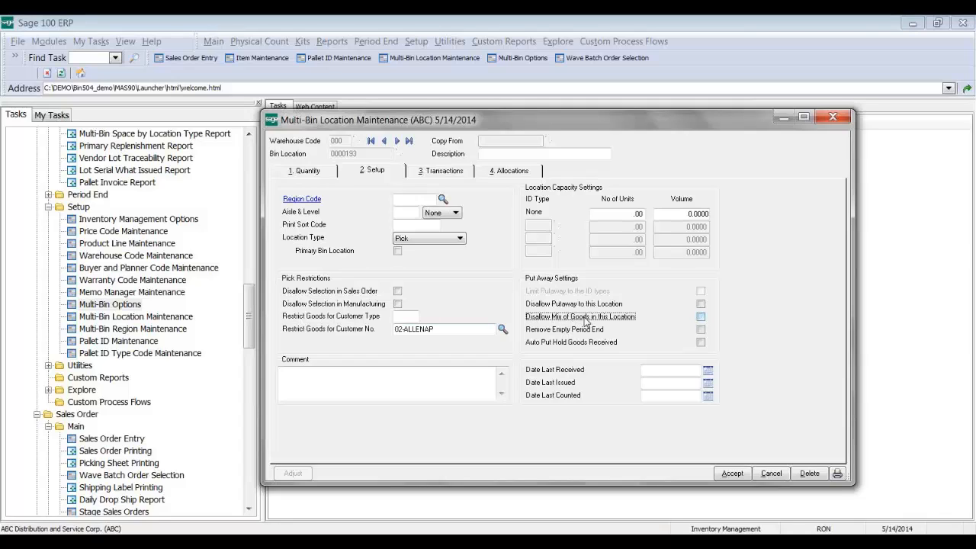
pyautogui.click(732, 474)
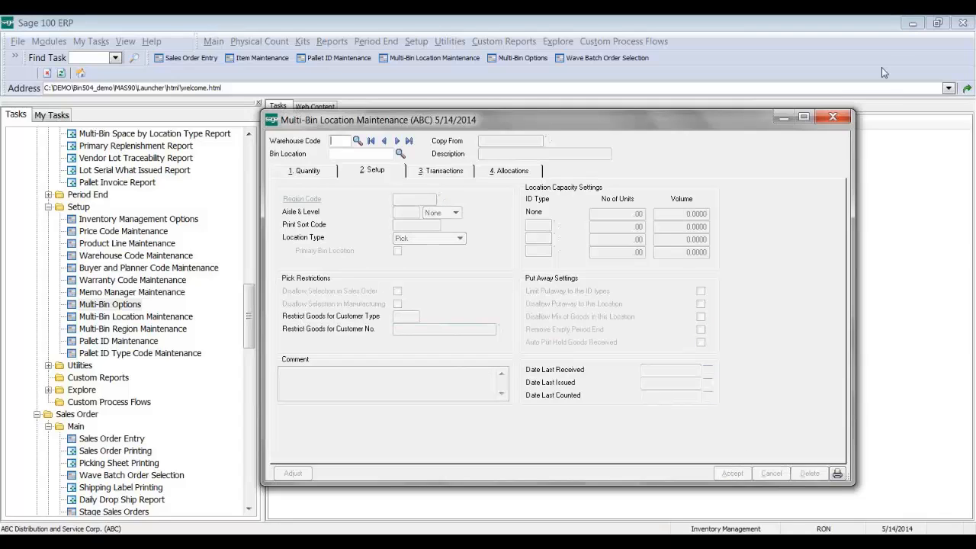
pyautogui.click(834, 118)
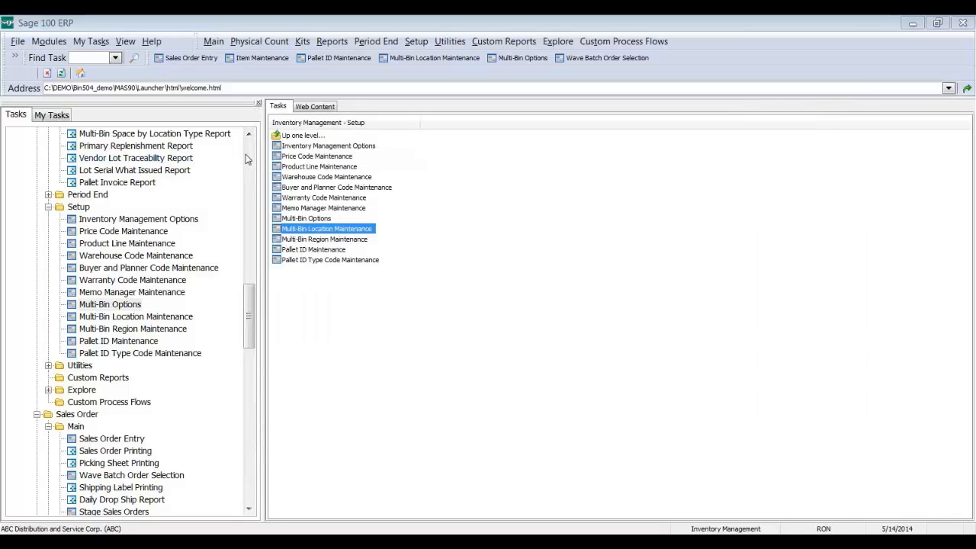
# Step: Start a Multi-Bin Put Away Report from the B/M Production FG stage area with put-away detail
pyautogui.click(248, 135)
pyautogui.click(248, 135)
pyautogui.click(248, 135)
pyautogui.click(248, 135)
pyautogui.click(249, 135)
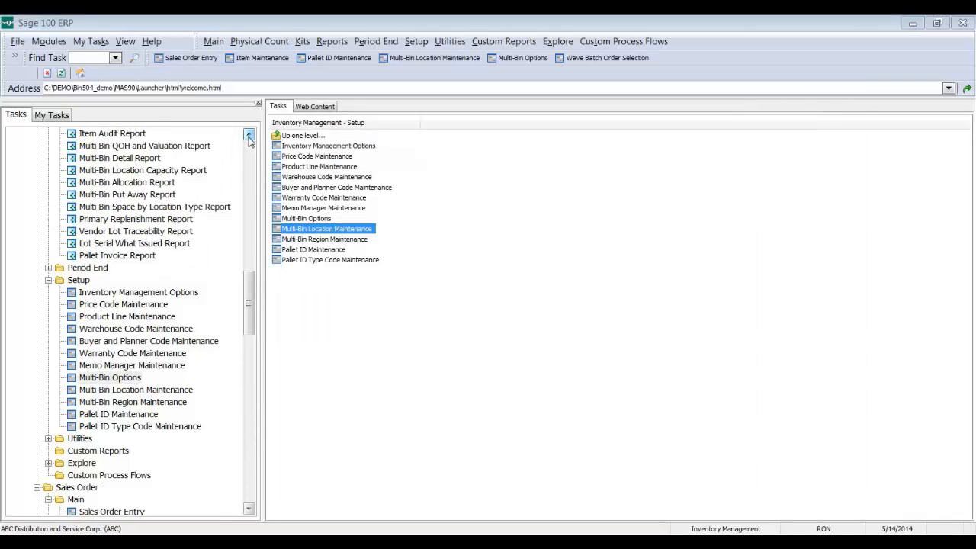
pyautogui.click(154, 196)
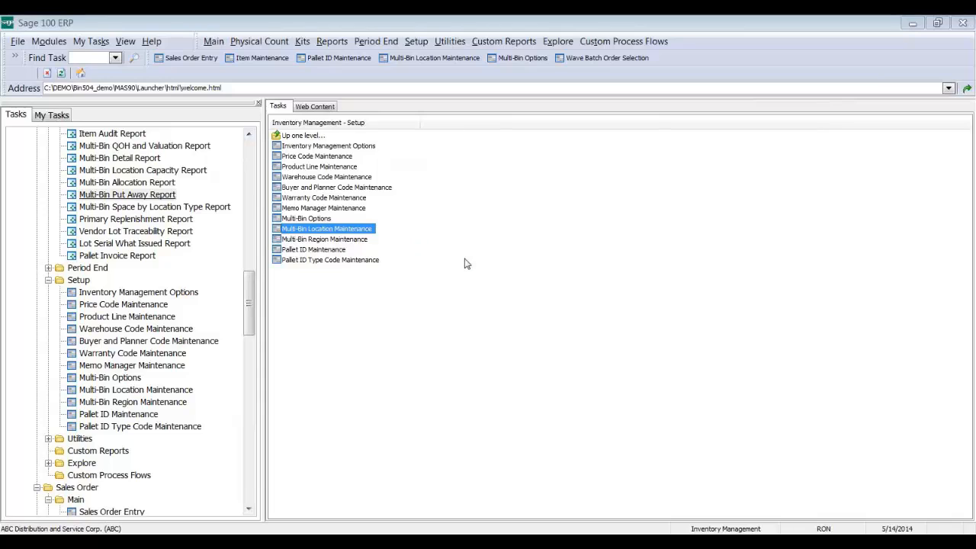
pyautogui.click(398, 238)
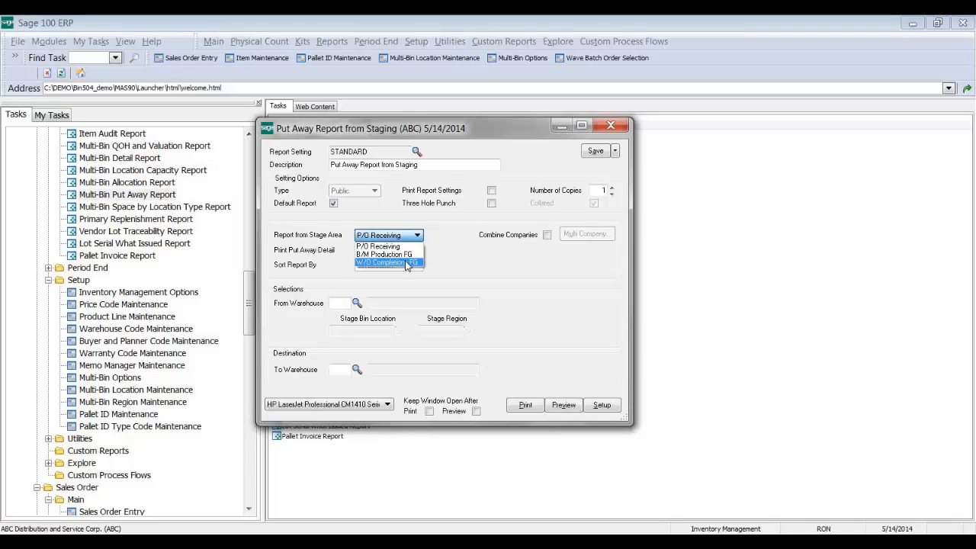
pyautogui.click(411, 254)
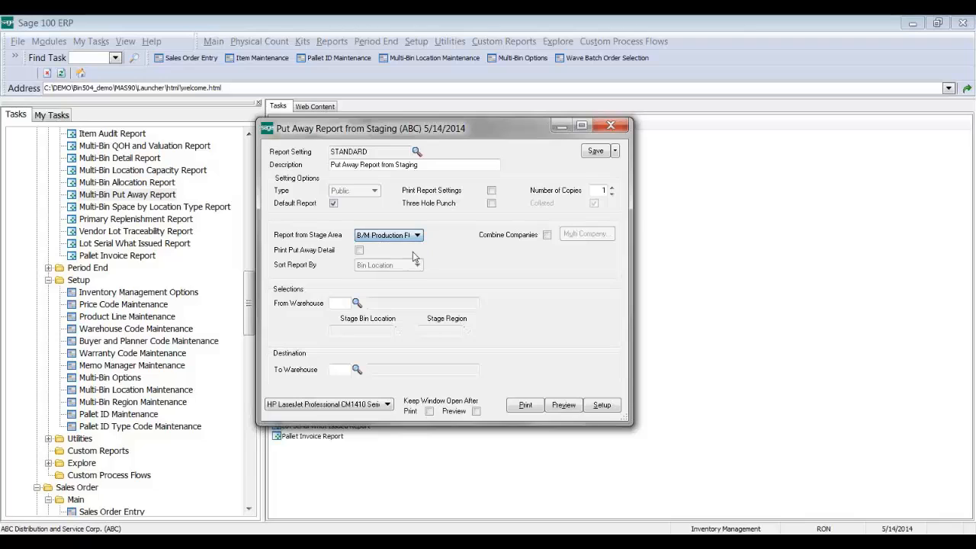
pyautogui.click(358, 251)
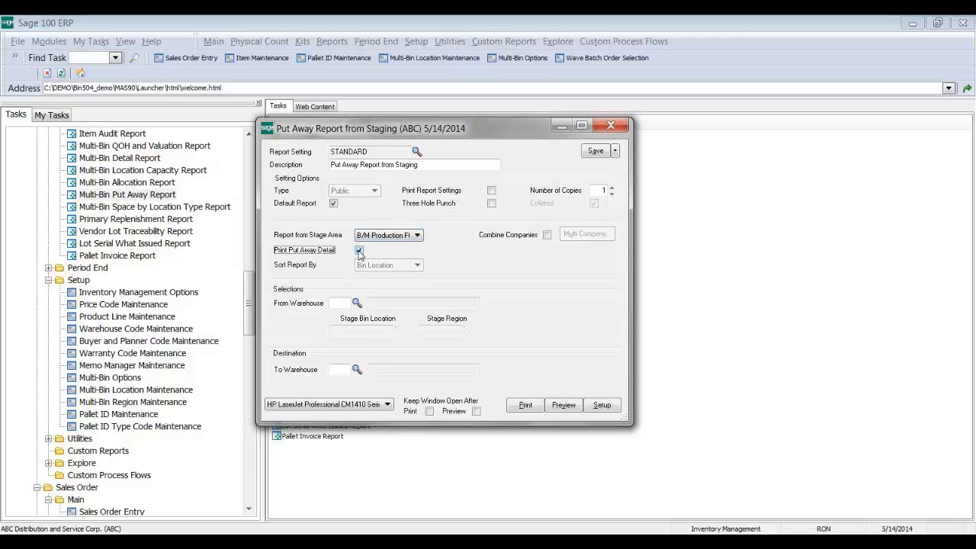
# Step: Switch the stage area to P/O Receiving, choose warehouse 000, and preview the report
pyautogui.click(356, 302)
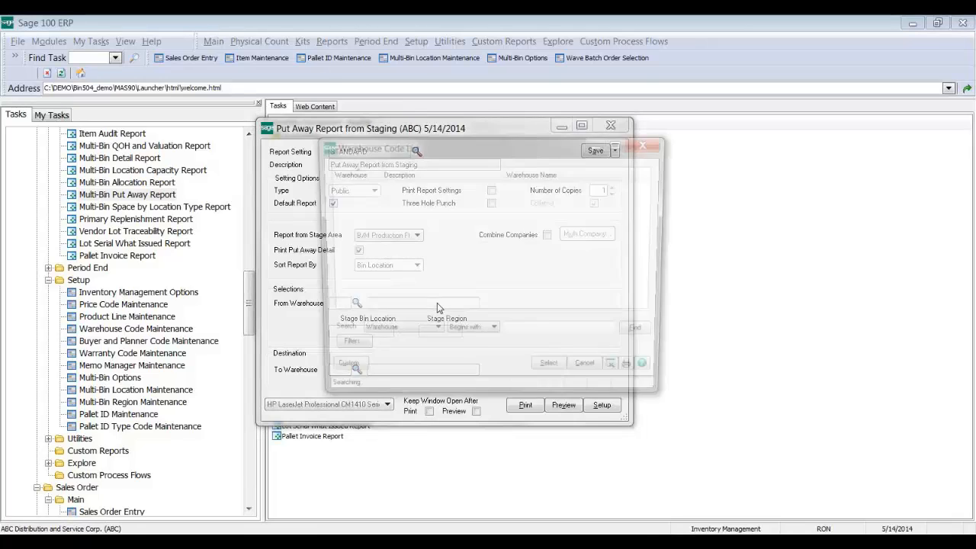
pyautogui.click(544, 375)
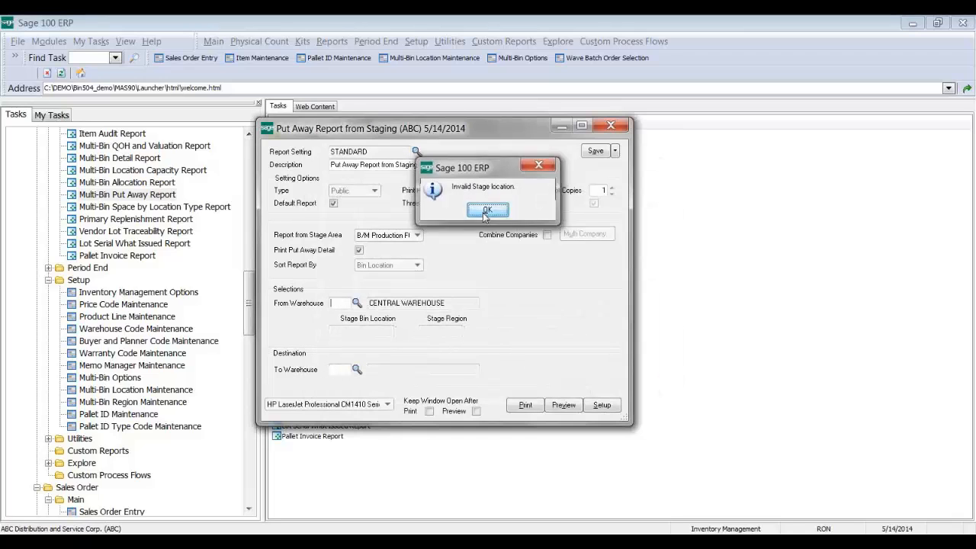
pyautogui.press('Return')
pyautogui.click(412, 235)
pyautogui.click(389, 251)
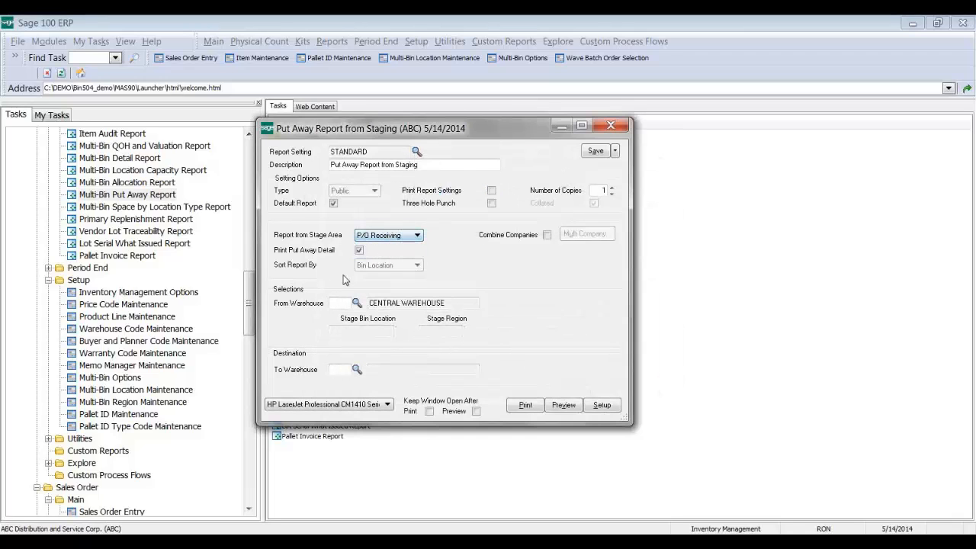
pyautogui.click(357, 303)
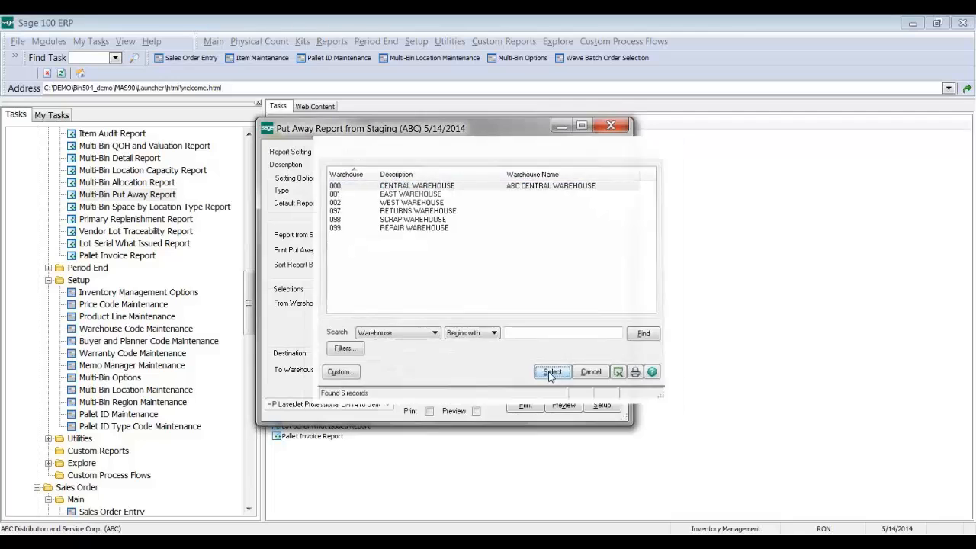
pyautogui.click(544, 376)
pyautogui.click(566, 405)
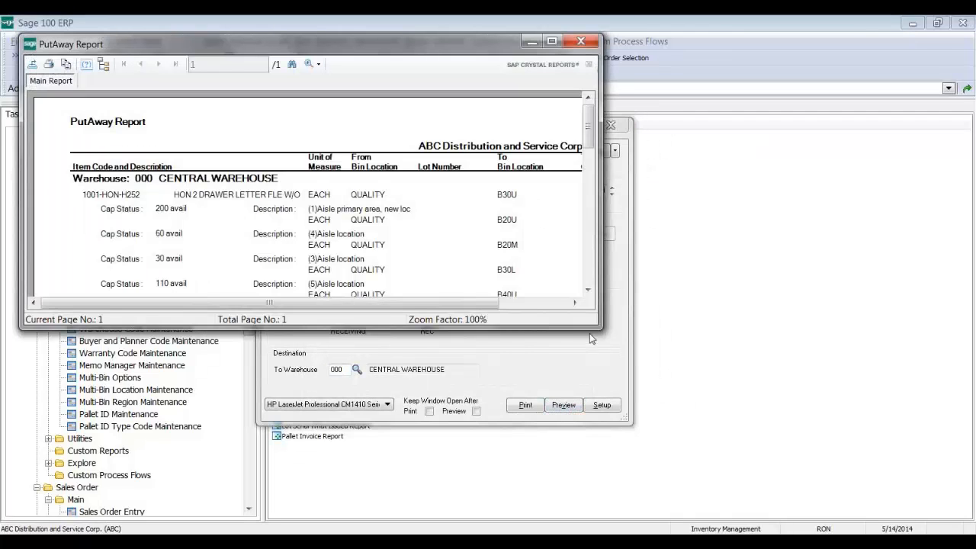
# Step: Enlarge the PutAway Report preview, scroll through the bin transfer lines, and close it
pyautogui.moveTo(595, 328); pyautogui.dragTo(676, 467)
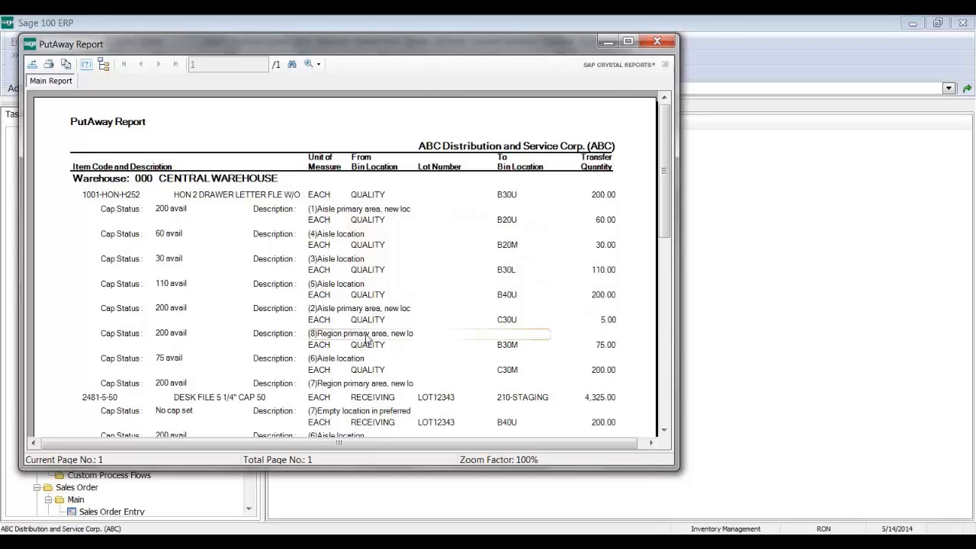
pyautogui.moveTo(663, 233); pyautogui.dragTo(662, 311)
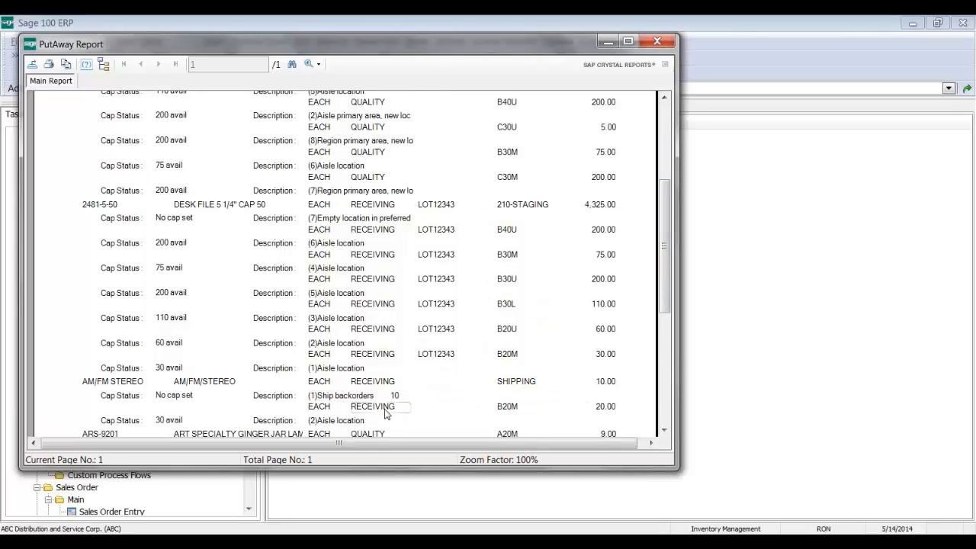
pyautogui.moveTo(664, 311); pyautogui.dragTo(665, 358)
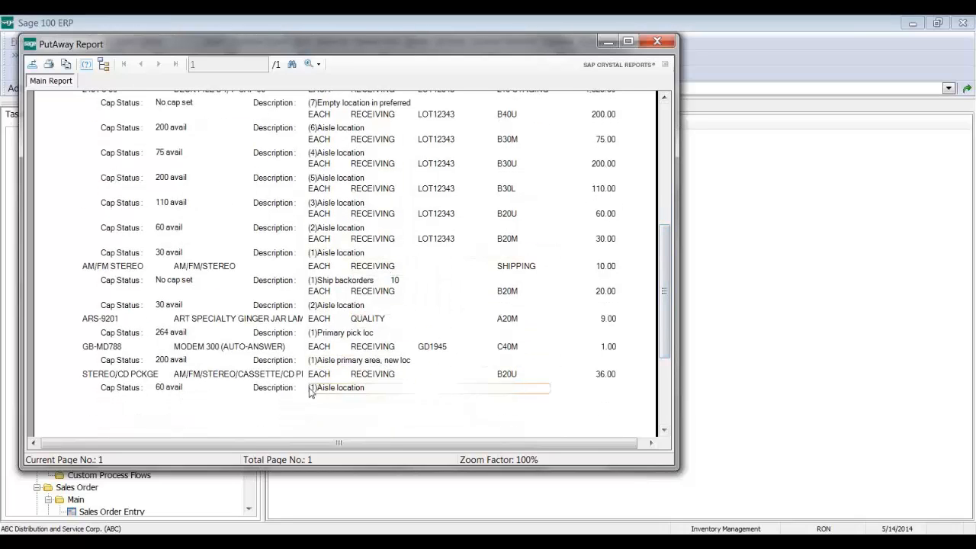
pyautogui.click(655, 43)
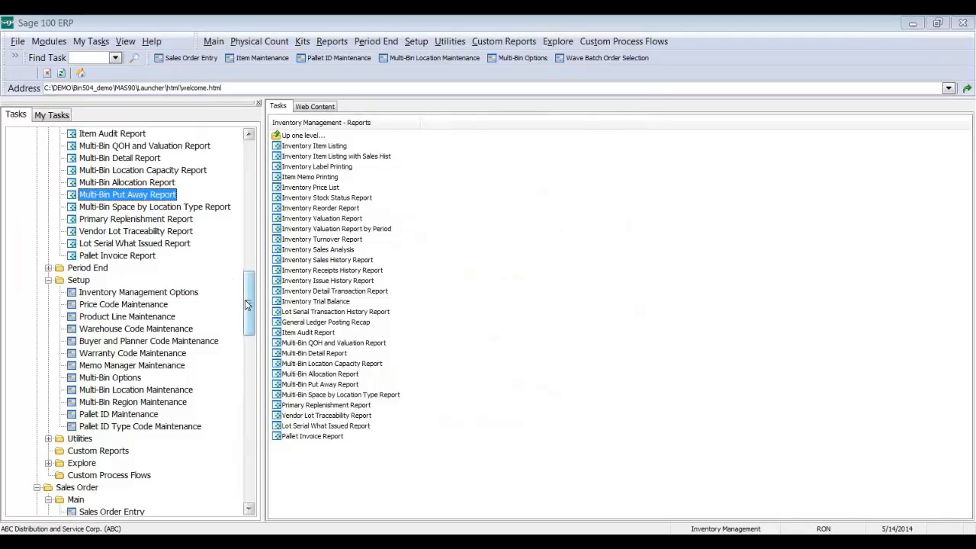
# Step: Open the Physical Count Worksheet from the Inventory Management Physical Count tasks
pyautogui.moveTo(248, 305); pyautogui.dragTo(245, 290)
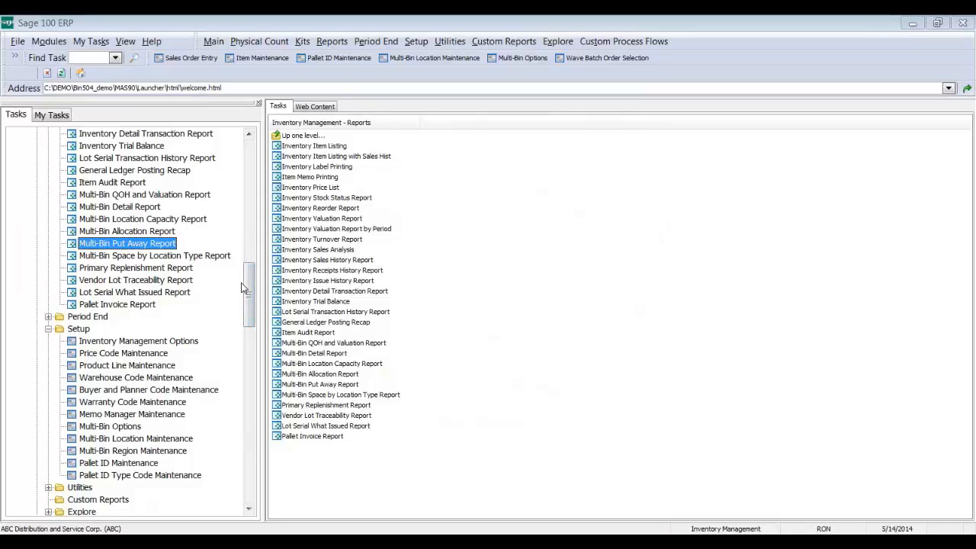
pyautogui.moveTo(249, 291); pyautogui.dragTo(249, 289)
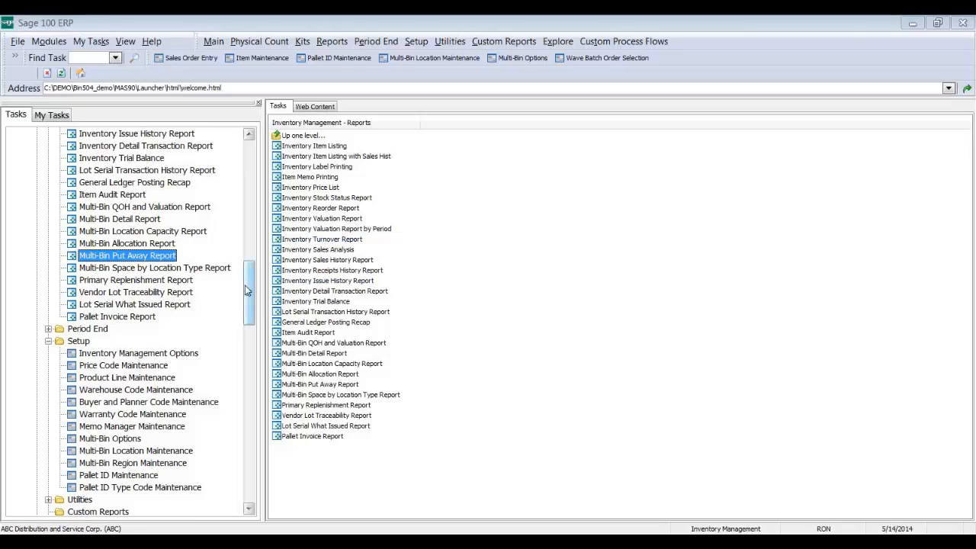
pyautogui.moveTo(248, 290); pyautogui.dragTo(246, 219)
pyautogui.click(94, 316)
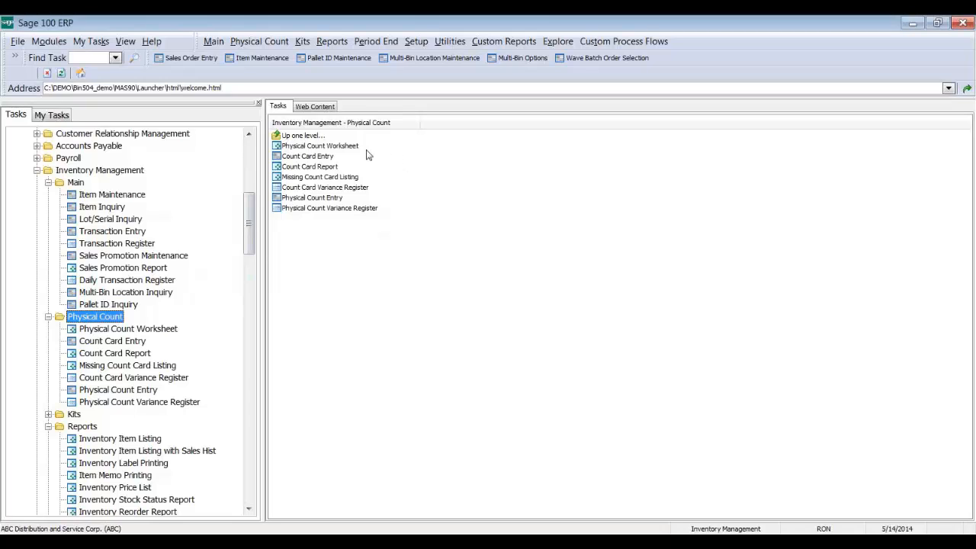
pyautogui.click(339, 146)
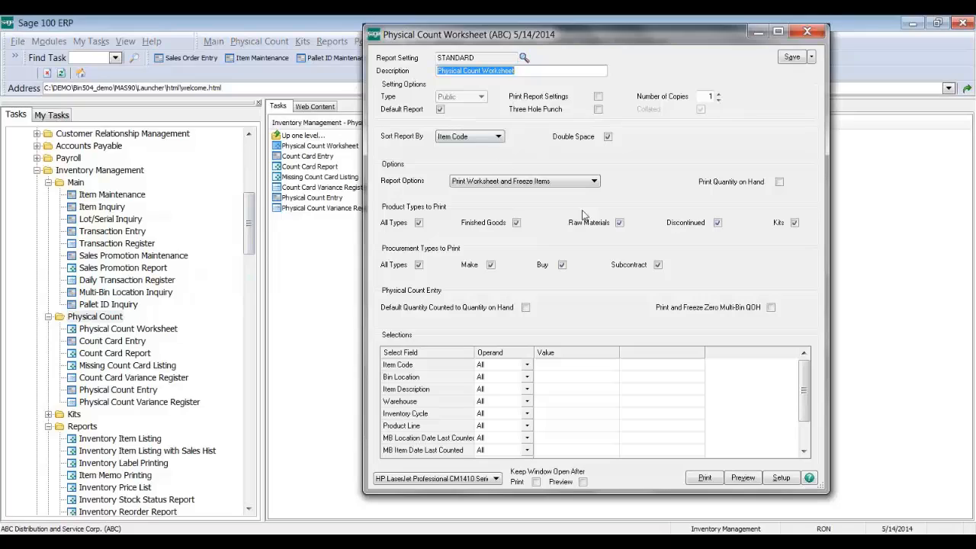
# Step: Run the worksheet with the Clear Frozen Items option, then reopen it
pyautogui.click(534, 182)
pyautogui.click(526, 218)
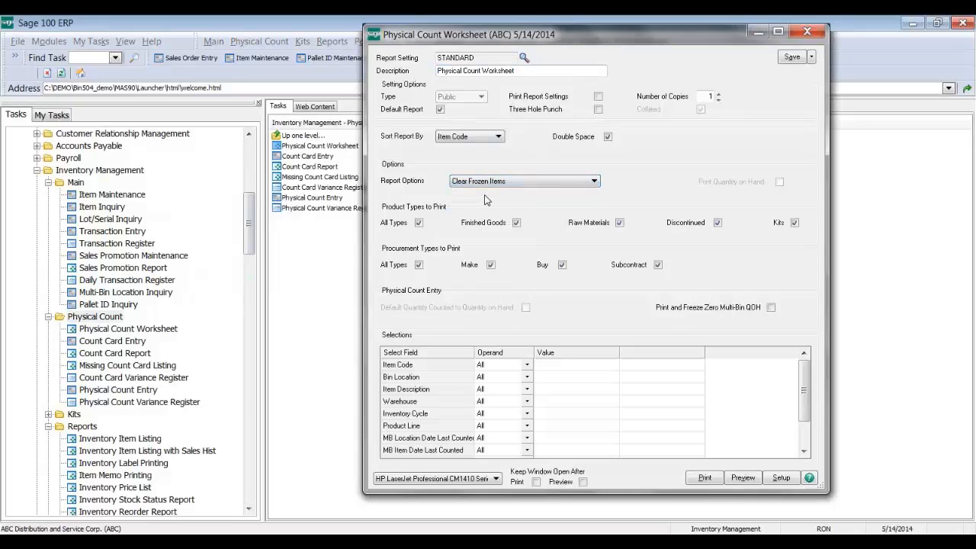
pyautogui.click(743, 478)
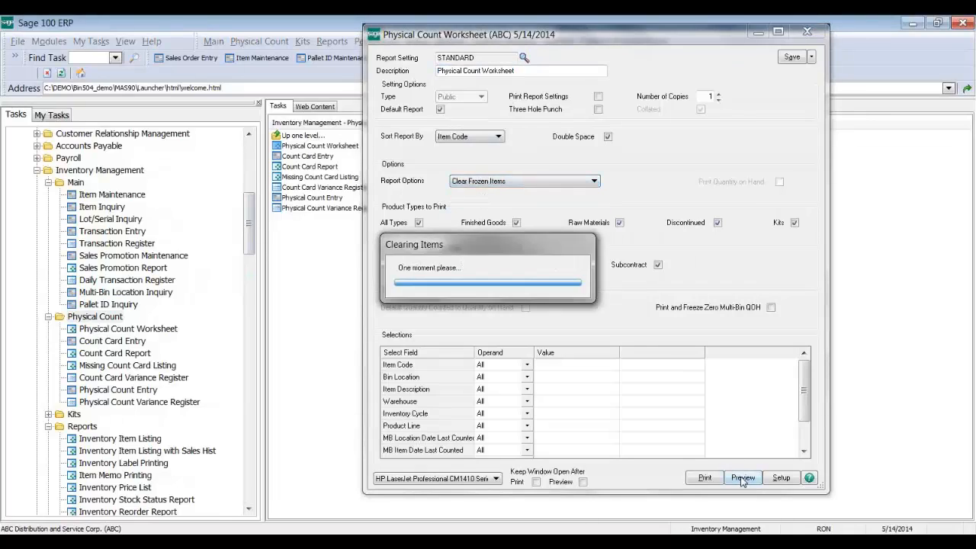
pyautogui.press('Return')
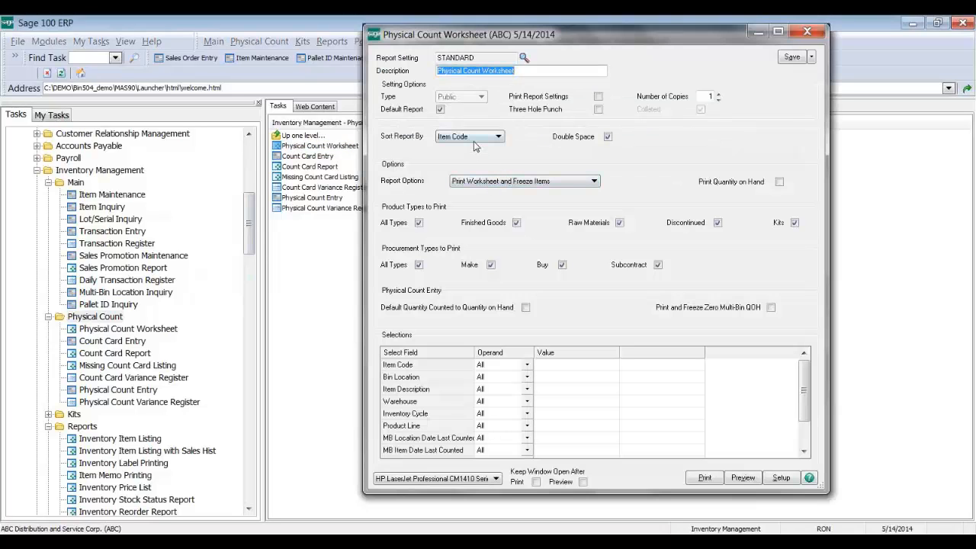
# Step: Sort the worksheet by Bin Location, print quantity on hand, and default counted to on-hand
pyautogui.click(477, 138)
pyautogui.click(472, 151)
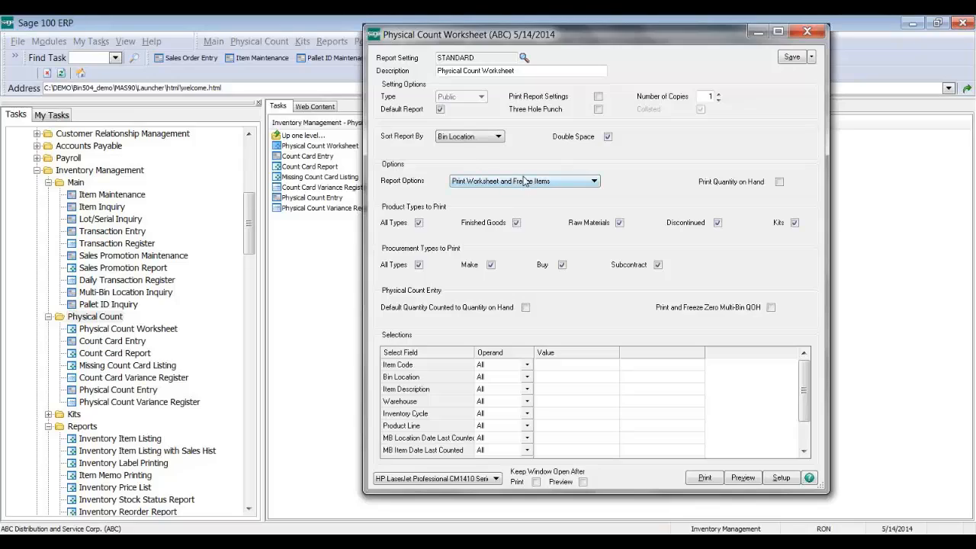
pyautogui.click(723, 183)
pyautogui.click(485, 312)
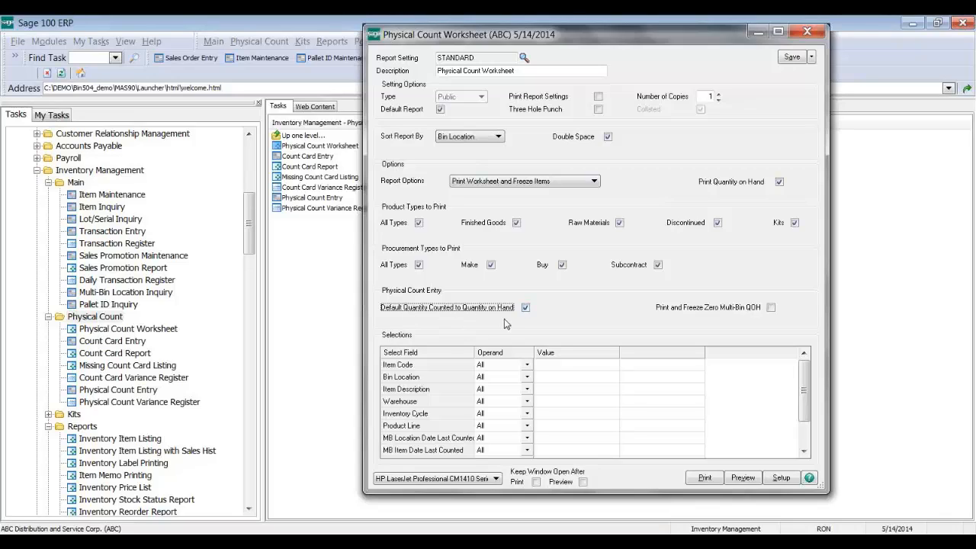
# Step: Limit the Bin Location selection to the range A10L through A20U
pyautogui.click(580, 379)
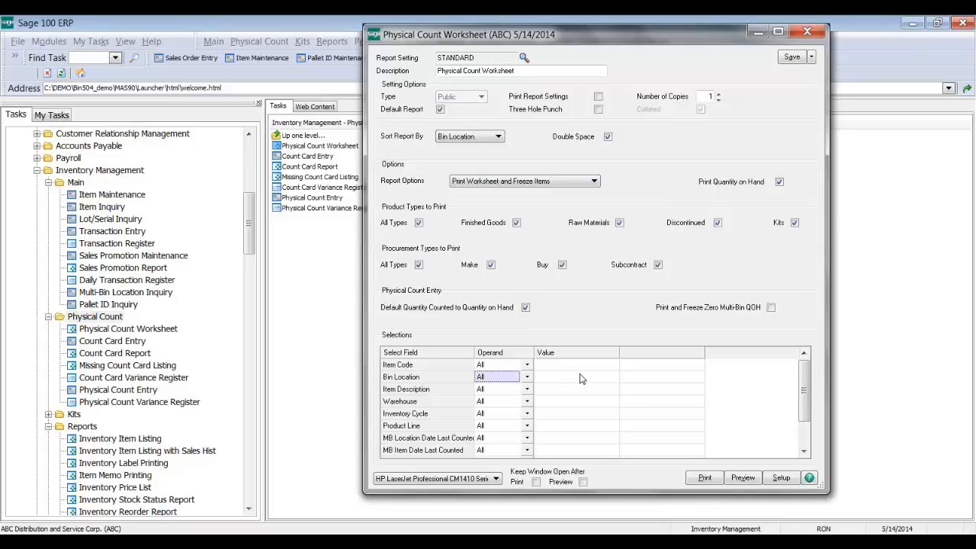
pyautogui.scroll(-1, 582, 378)
pyautogui.scroll(1, 581, 379)
pyautogui.click(570, 379)
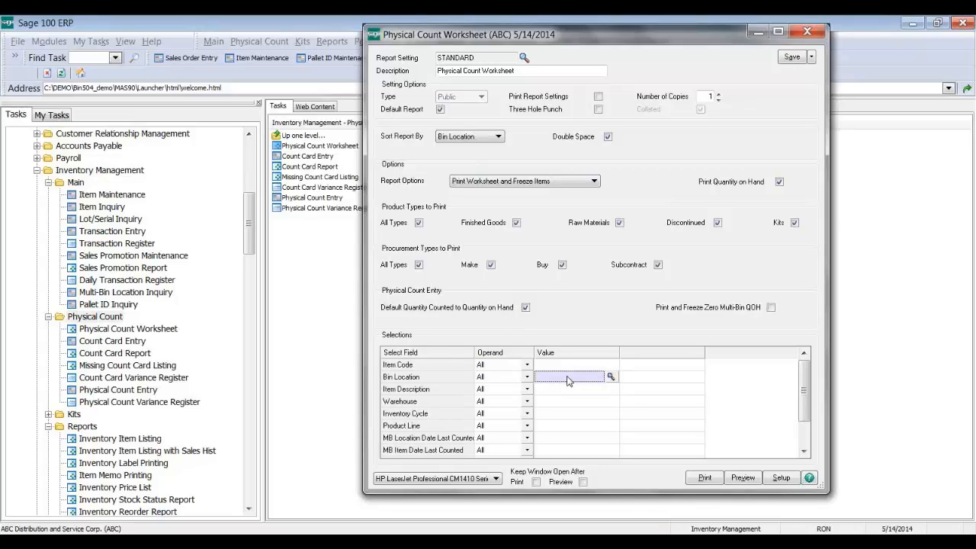
pyautogui.click(610, 376)
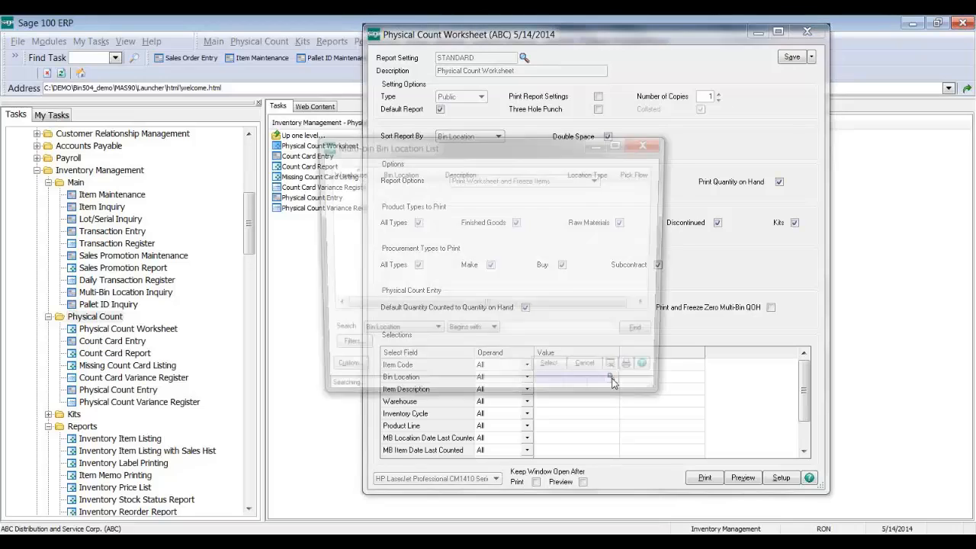
pyautogui.click(400, 221)
pyautogui.doubleClick(400, 221)
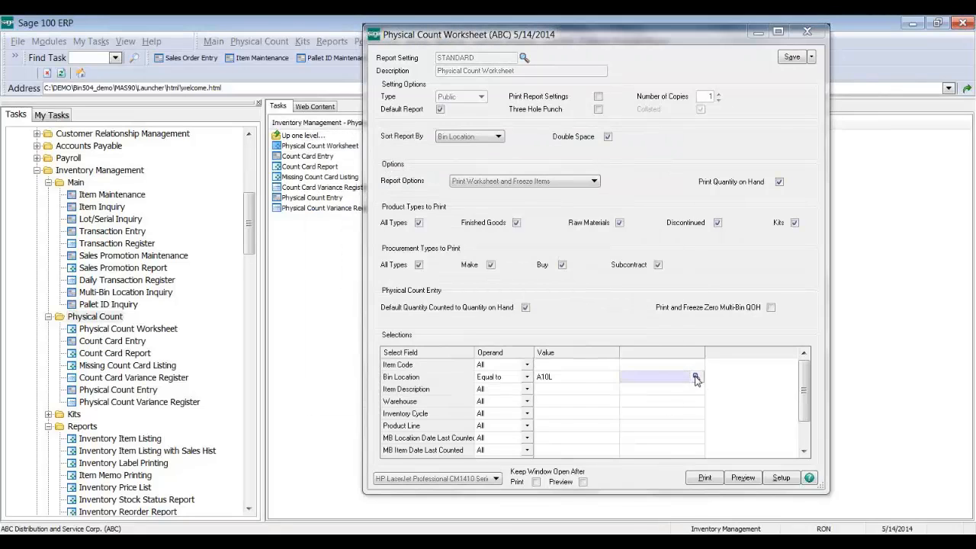
pyautogui.click(695, 376)
pyautogui.click(483, 263)
pyautogui.doubleClick(483, 265)
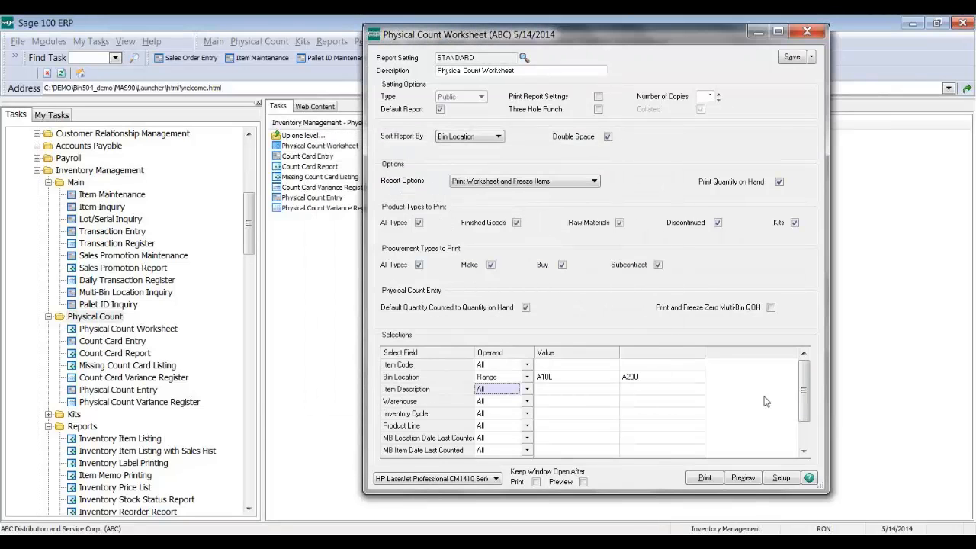
pyautogui.moveTo(802, 396); pyautogui.dragTo(801, 432)
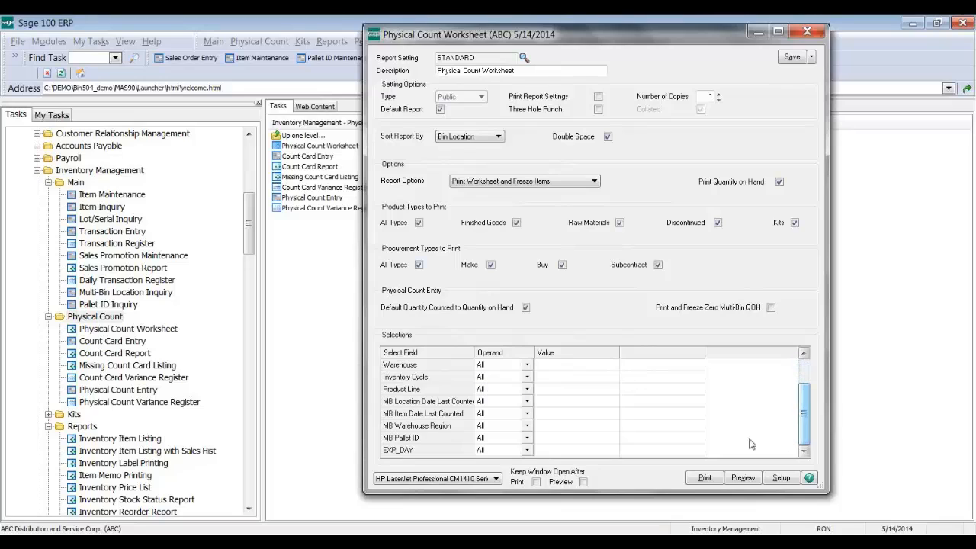
# Step: Check the warehouse region list, then filter MB Location Date Last Counted to less than 3/31/2014
pyautogui.click(594, 427)
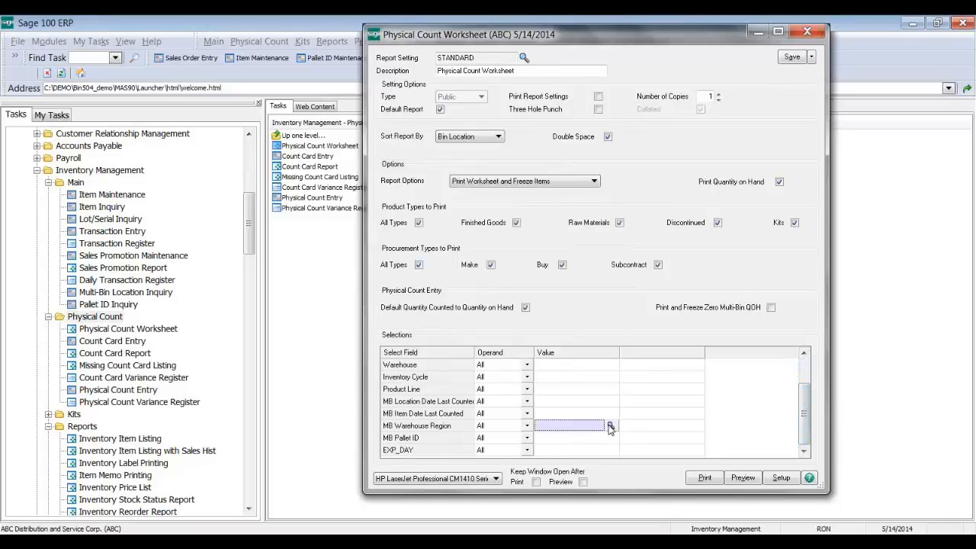
pyautogui.click(610, 425)
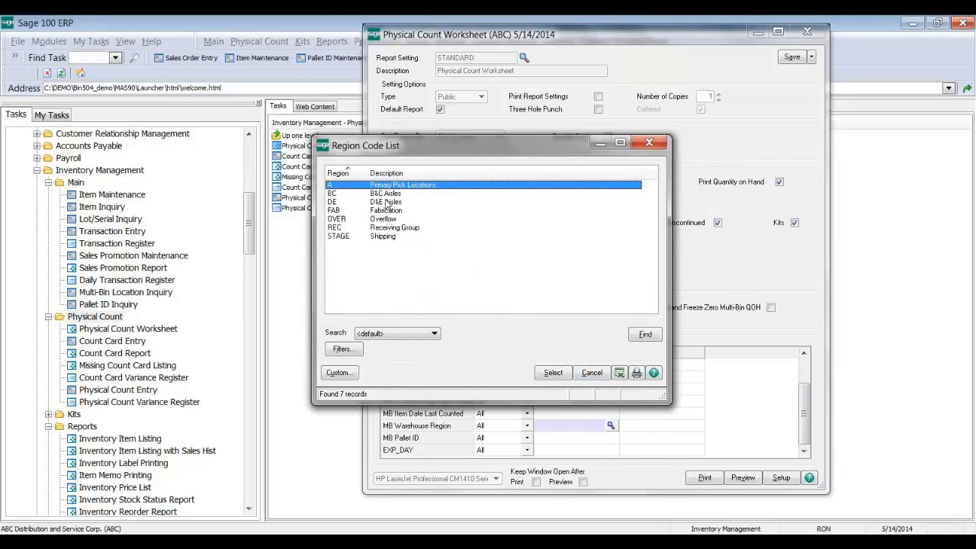
pyautogui.click(587, 372)
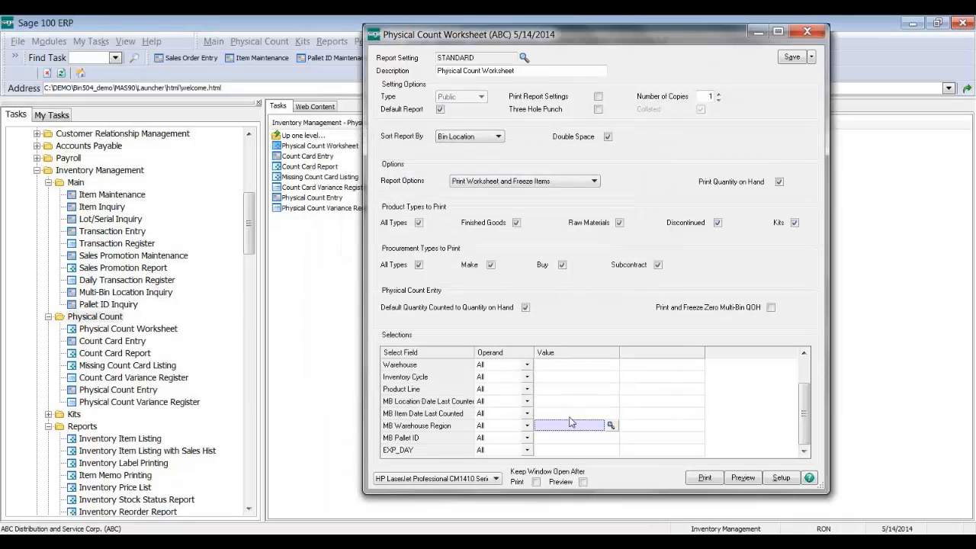
pyautogui.click(526, 404)
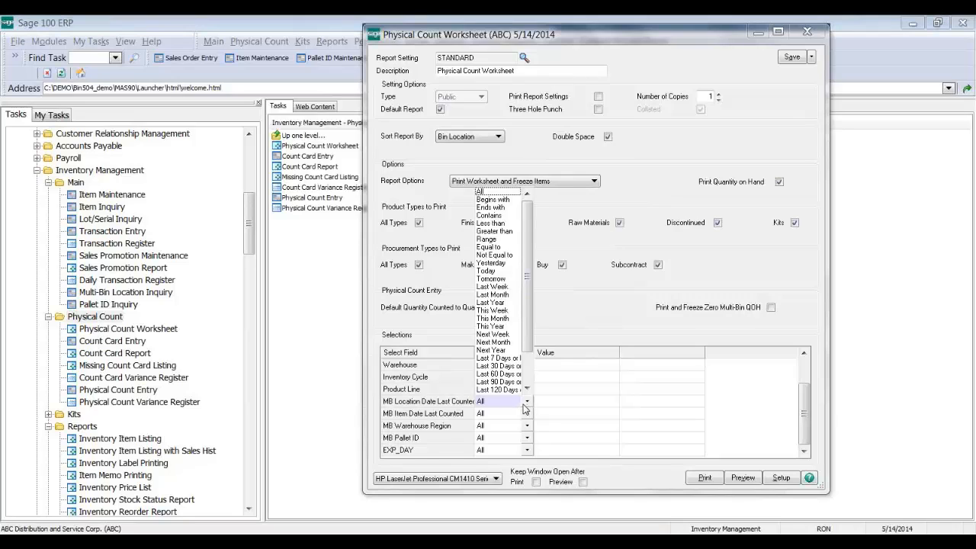
pyautogui.click(503, 226)
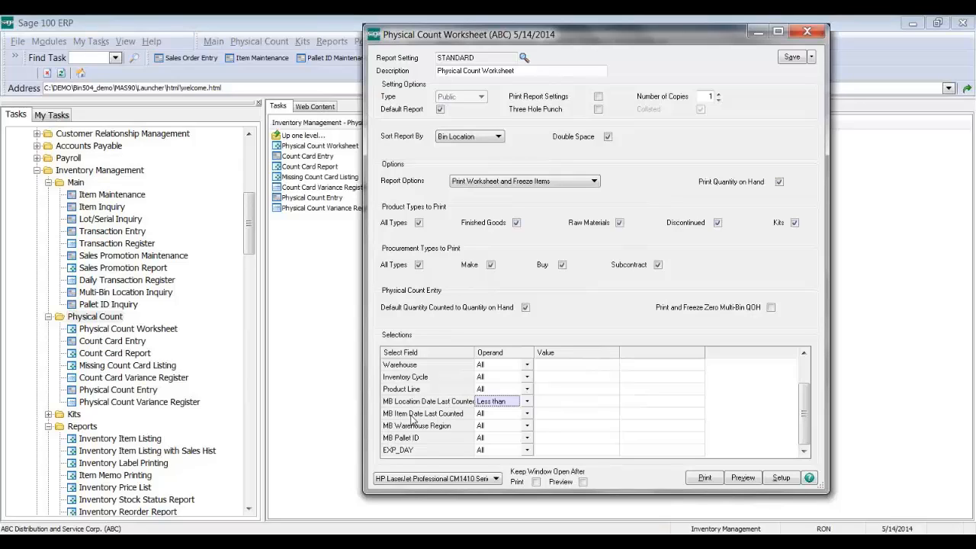
pyautogui.click(563, 402)
pyautogui.click(612, 401)
pyautogui.click(587, 270)
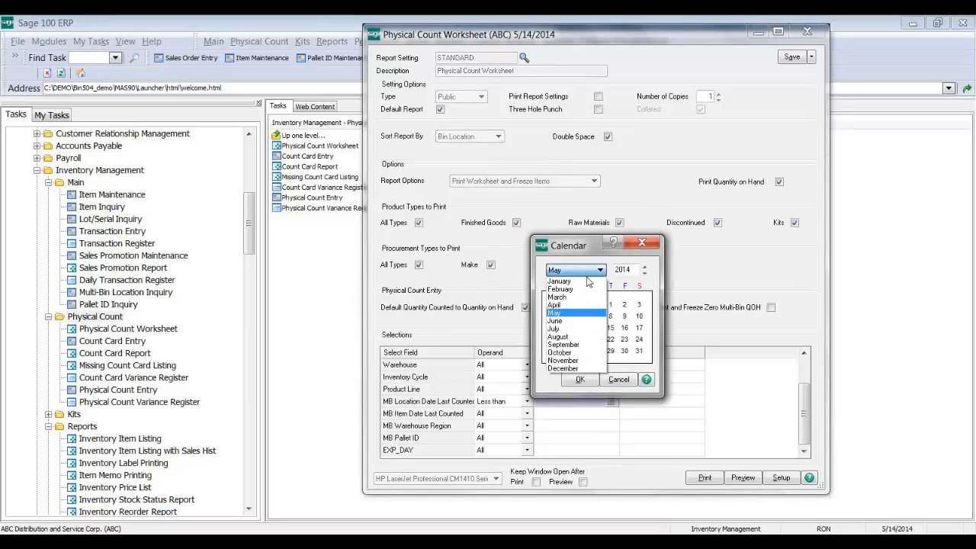
pyautogui.click(575, 305)
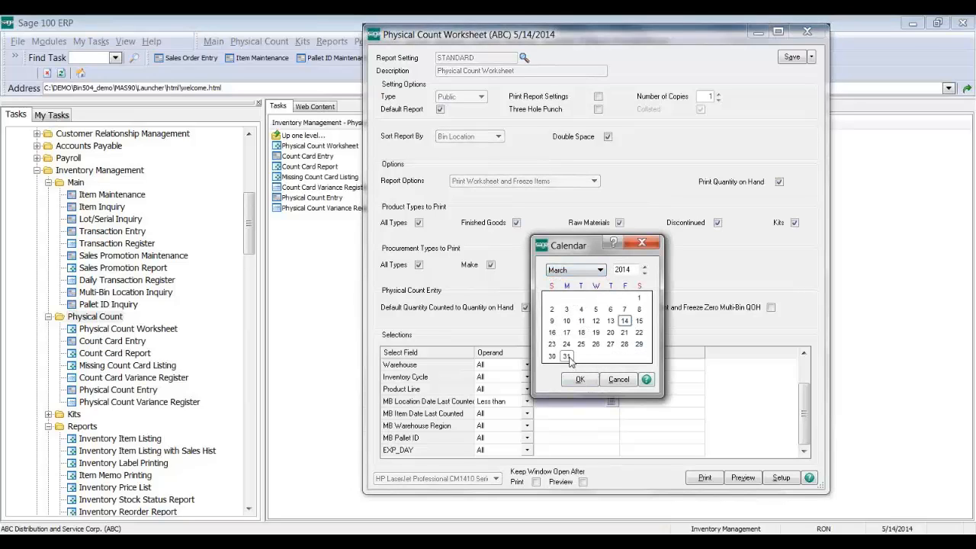
pyautogui.doubleClick(566, 356)
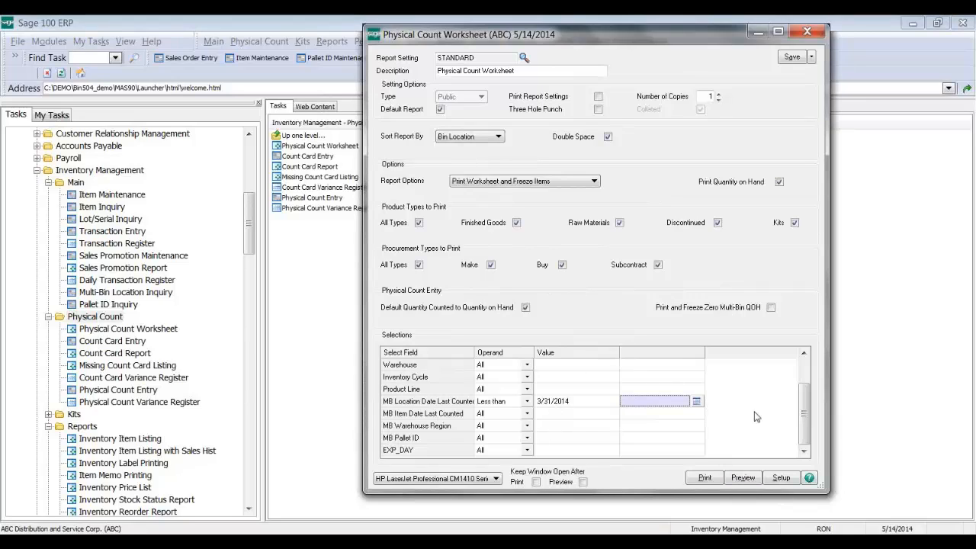
pyautogui.moveTo(805, 404); pyautogui.dragTo(809, 371)
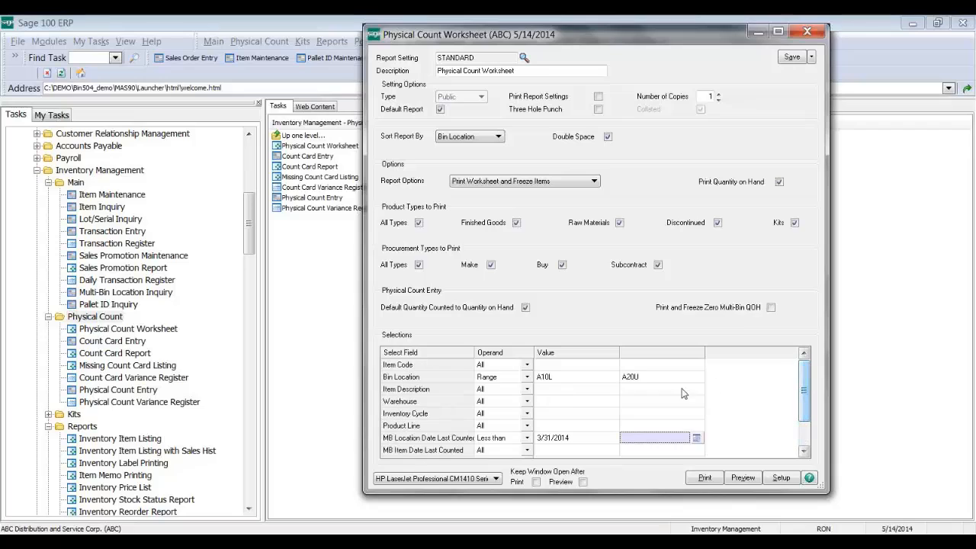
# Step: Preview the count worksheet, continuing past the unposted data and inventory lock warnings
pyautogui.click(748, 477)
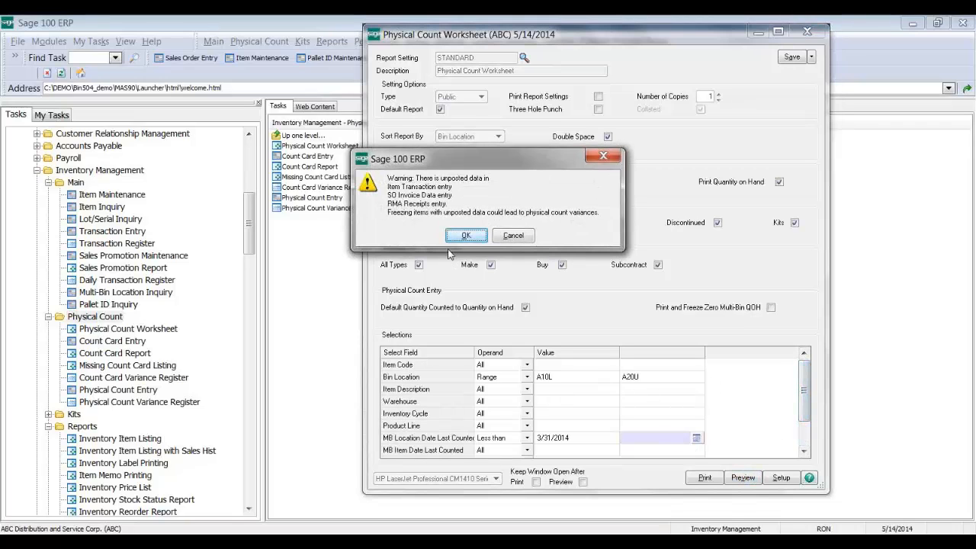
pyautogui.click(463, 236)
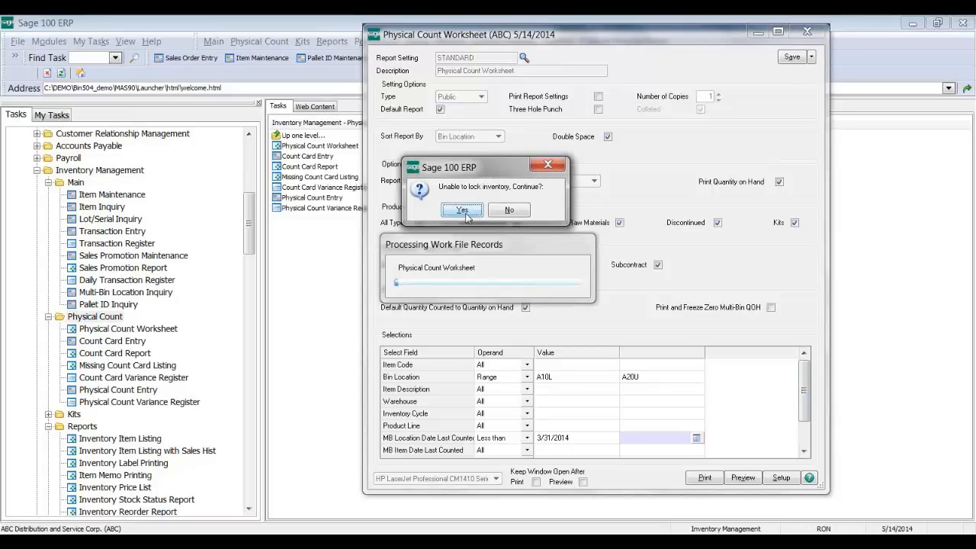
pyautogui.click(463, 211)
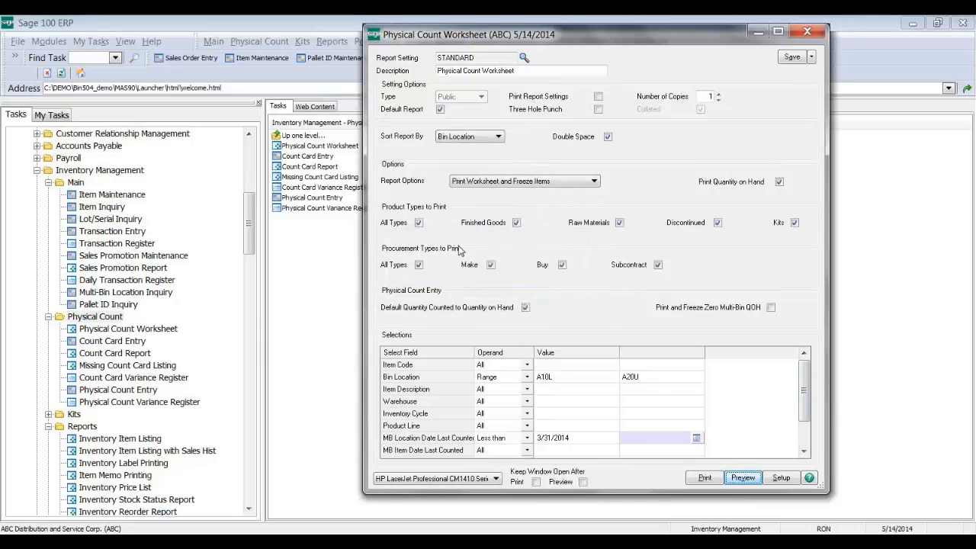
# Step: Enlarge the preview, review the A10M and A20L 2480-8-50 rows, and close it
pyautogui.moveTo(623, 350); pyautogui.dragTo(685, 460)
pyautogui.scroll(-3, 676, 230)
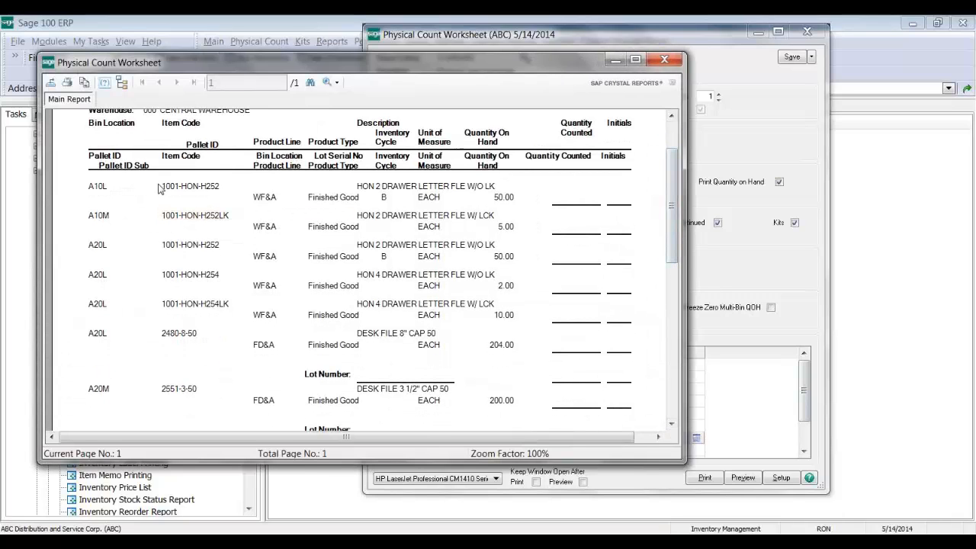
pyautogui.click(484, 216)
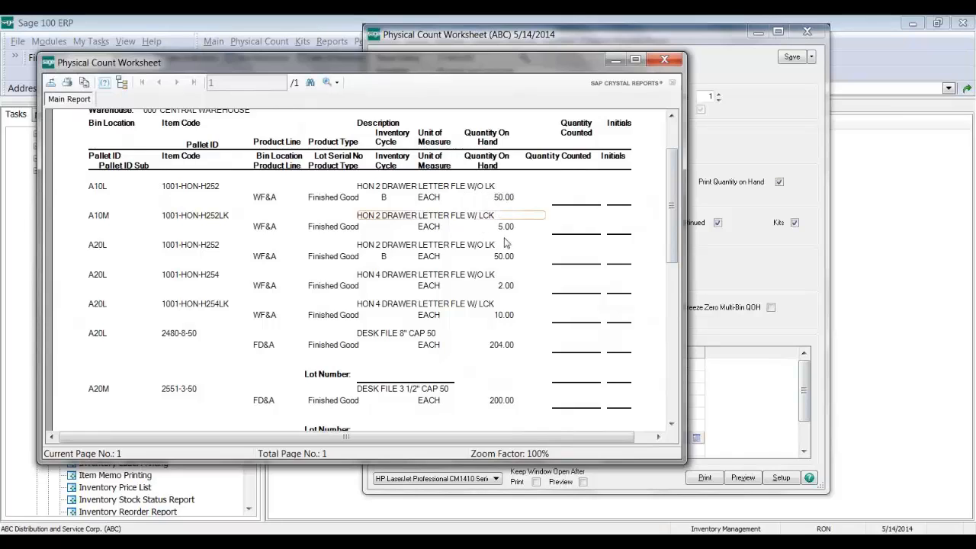
pyautogui.click(505, 243)
pyautogui.click(296, 334)
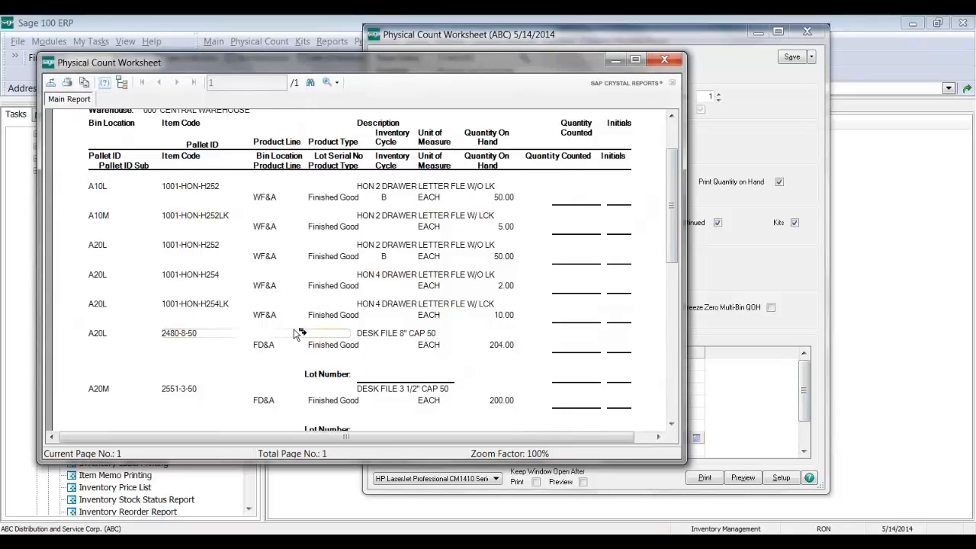
pyautogui.click(664, 60)
# Step: Open Physical Count Entry for warehouse 000 CENTRAL WAREHOUSE and view its count lines
pyautogui.doubleClick(320, 198)
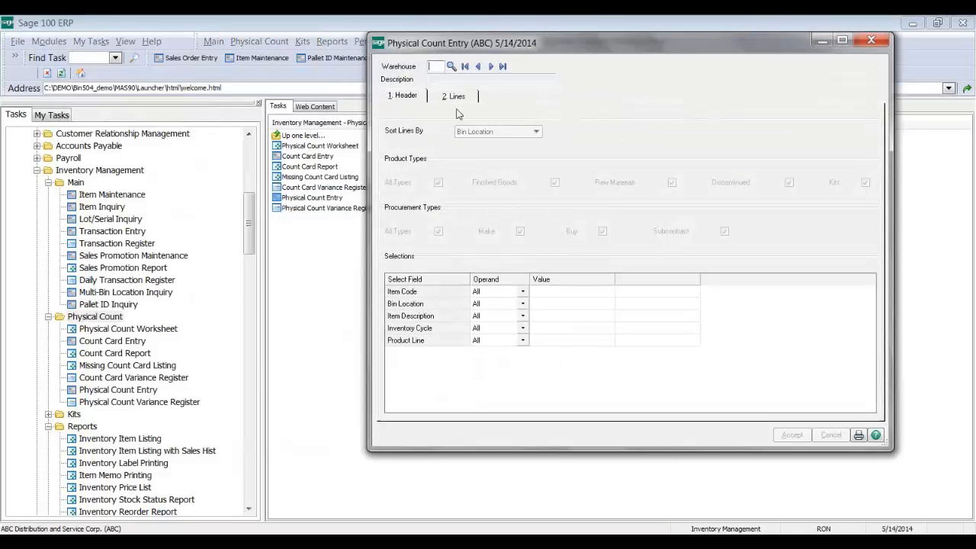
pyautogui.click(465, 67)
pyautogui.click(455, 96)
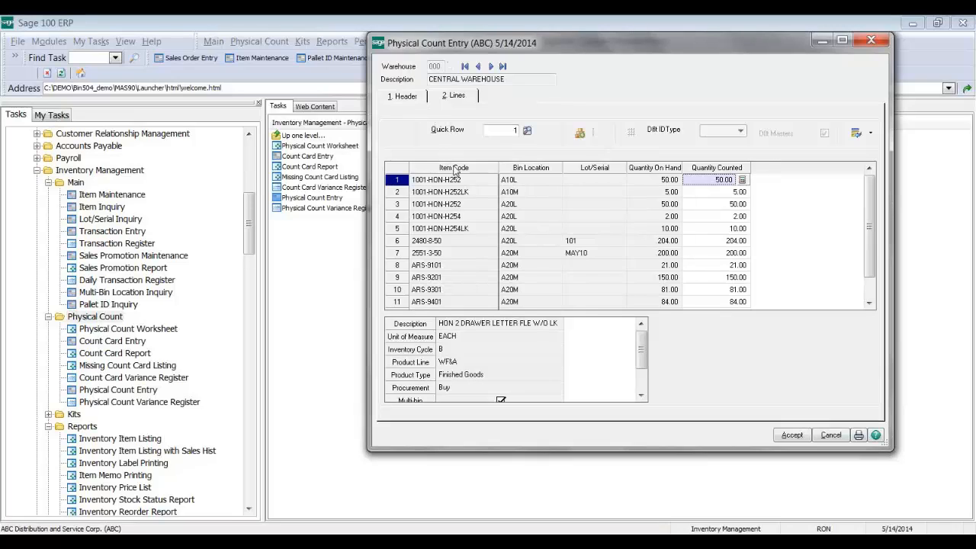
pyautogui.click(404, 95)
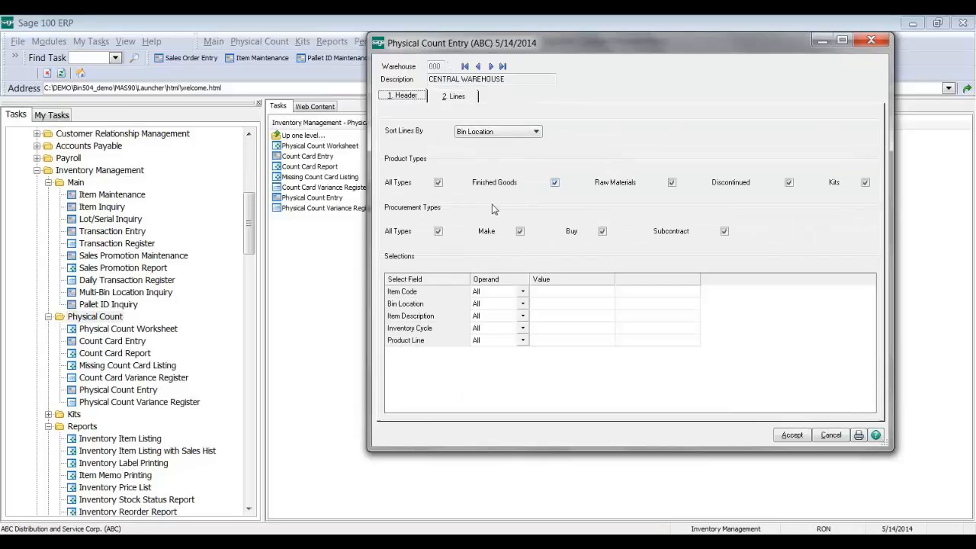
pyautogui.click(457, 97)
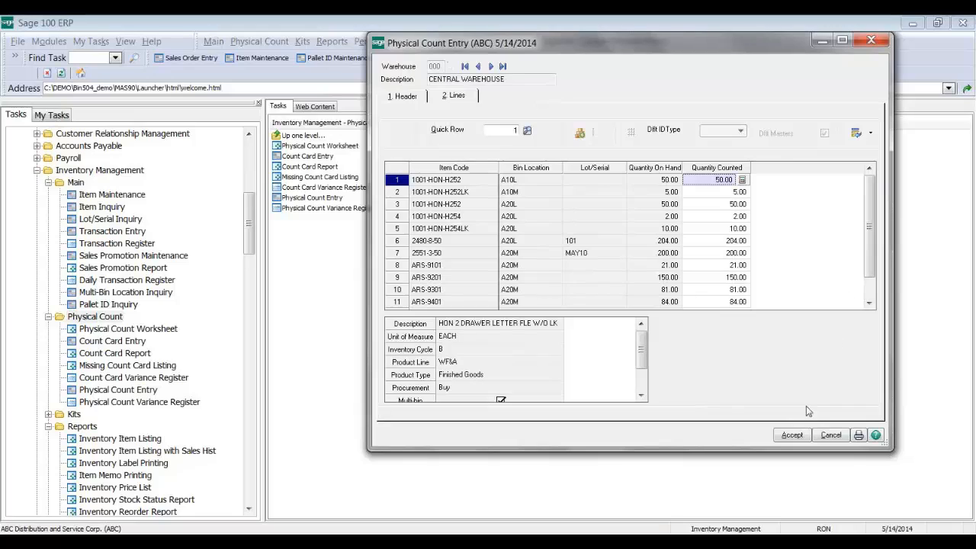
# Step: Enter 0 counted for rows 1–7, keep 21.00 for ARS-9101, and accept the count
pyautogui.write('0')
pyautogui.press('Return')
pyautogui.write('0')
pyautogui.press('Return')
pyautogui.write('0')
pyautogui.press('Return')
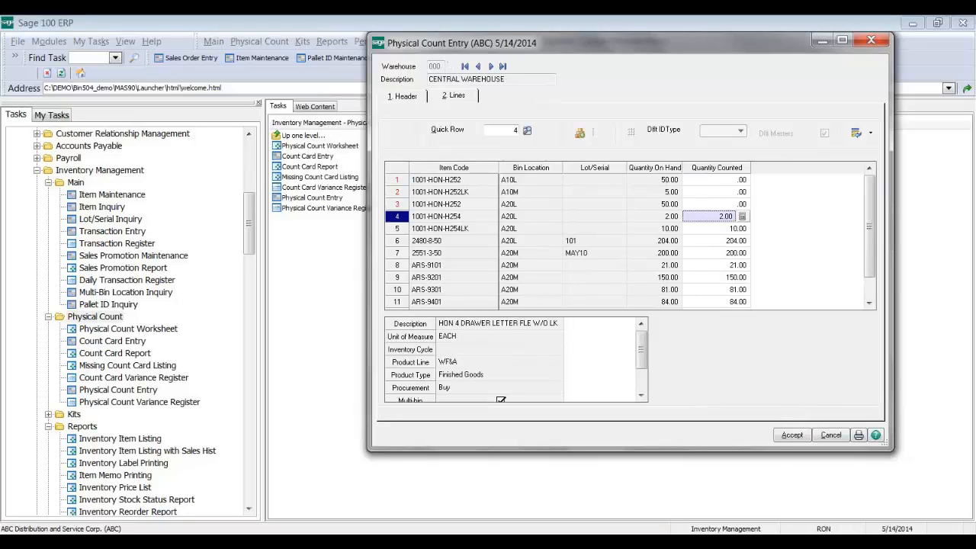
pyautogui.write('0')
pyautogui.press('Return')
pyautogui.press('0')
pyautogui.press('Return')
pyautogui.write('0')
pyautogui.press('Return')
pyautogui.write('0')
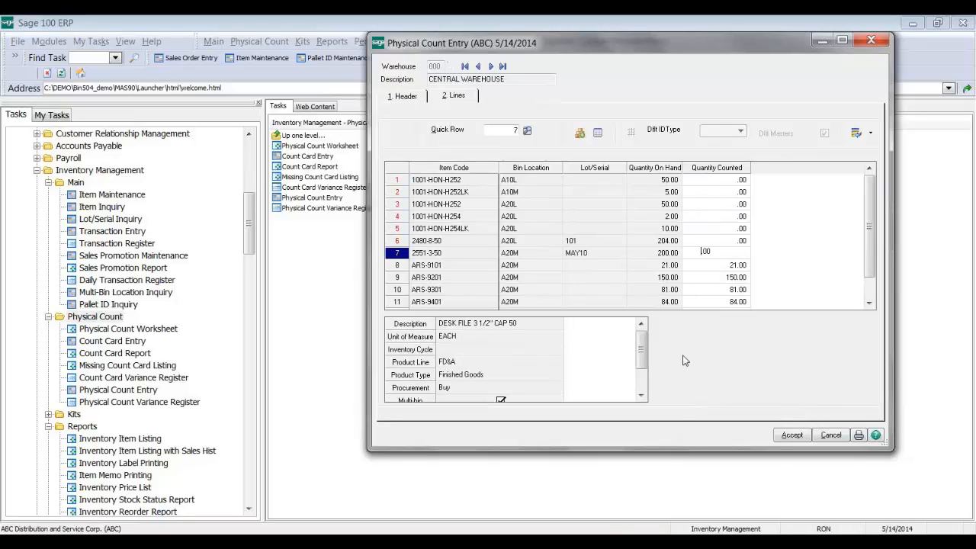
pyautogui.press('Return')
pyautogui.click(742, 264)
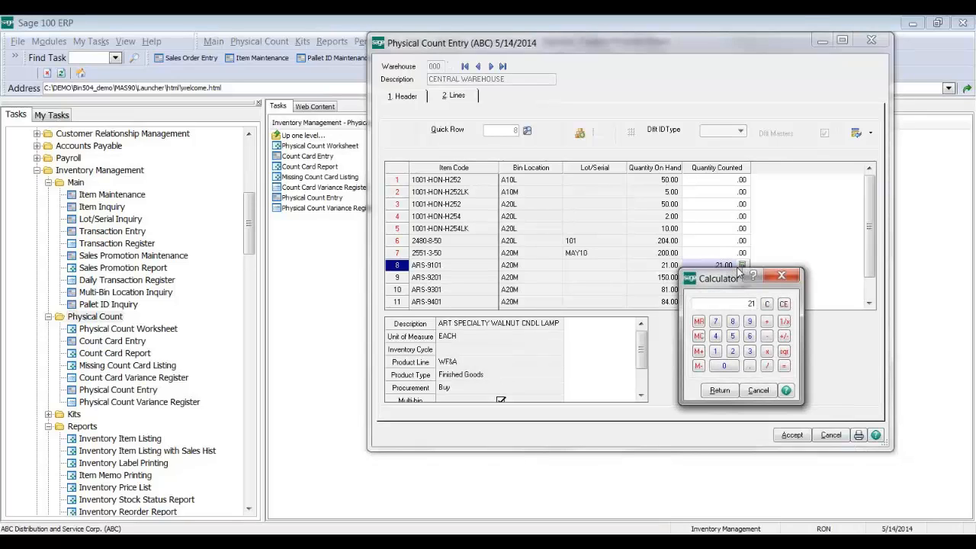
pyautogui.press('Return')
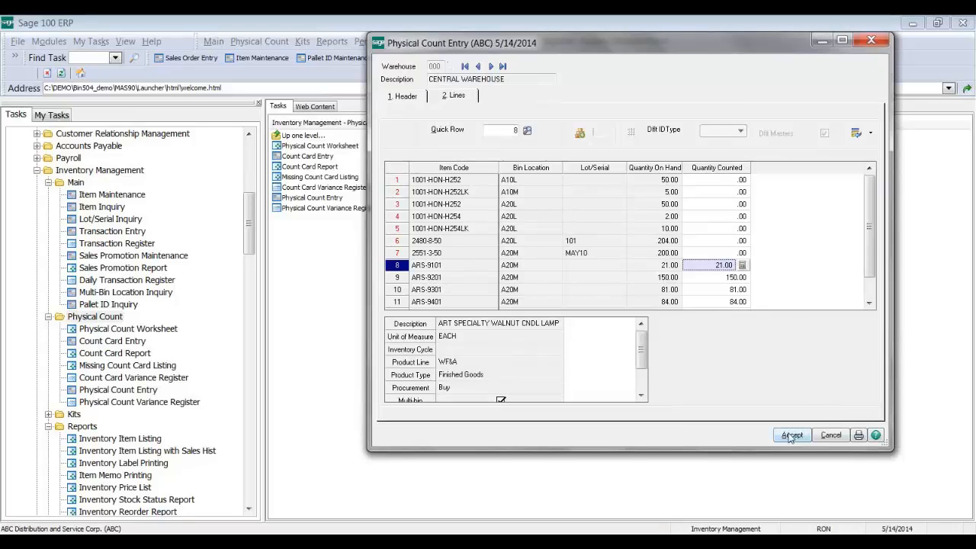
pyautogui.scroll(-1, 674, 229)
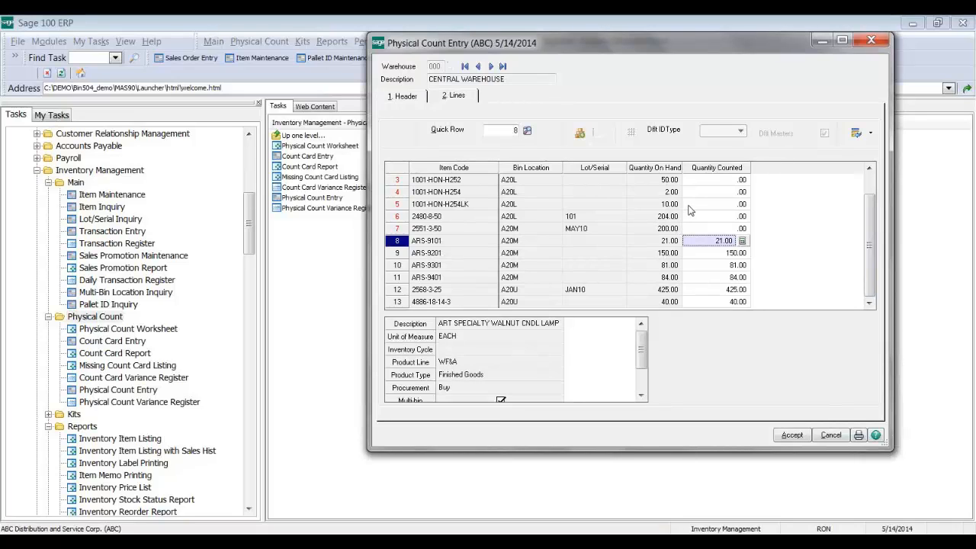
pyautogui.click(790, 435)
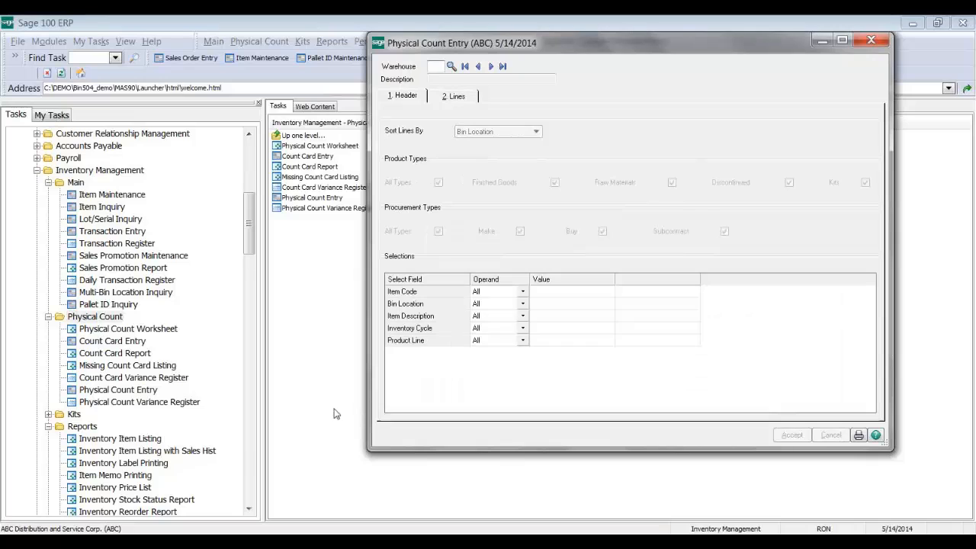
# Step: Start a new Visual Integrator import job named PHYS in Import Job Maintenance
pyautogui.click(250, 456)
pyautogui.click(249, 459)
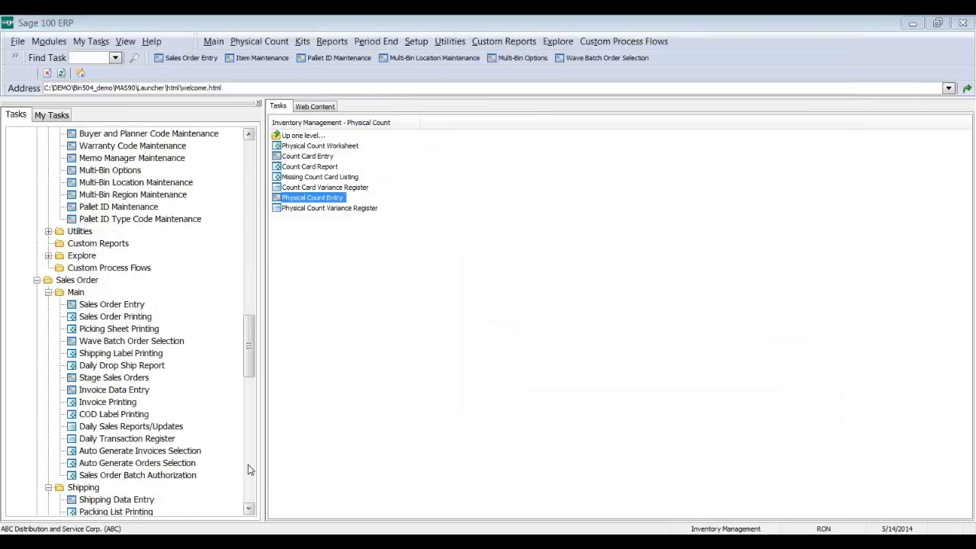
pyautogui.click(248, 467)
pyautogui.click(245, 482)
pyautogui.doubleClick(126, 378)
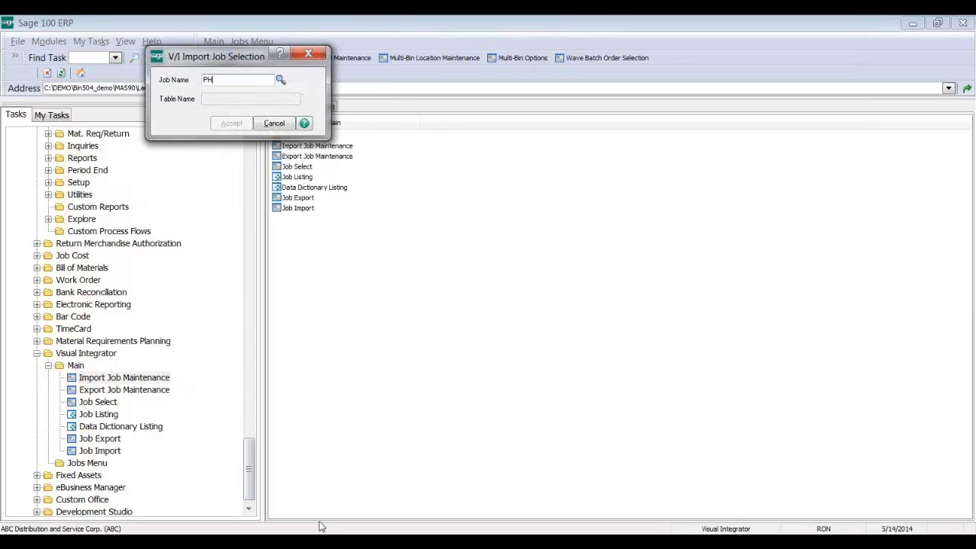
pyautogui.write('PHYS')
pyautogui.press('Tab')
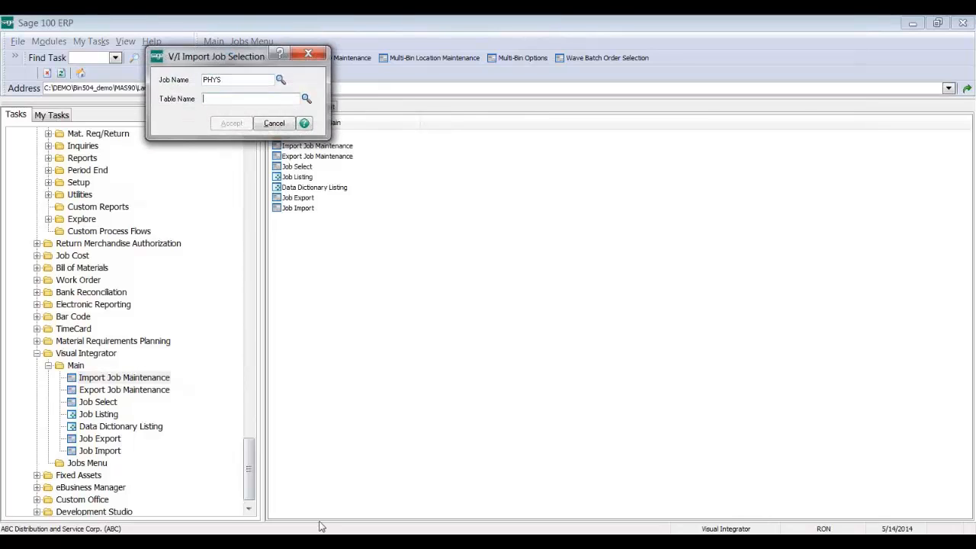
# Step: Look up tables starting with 'im', assign IM404_Physical to the PHYS job, and accept
pyautogui.write('im')
pyautogui.press('F2')
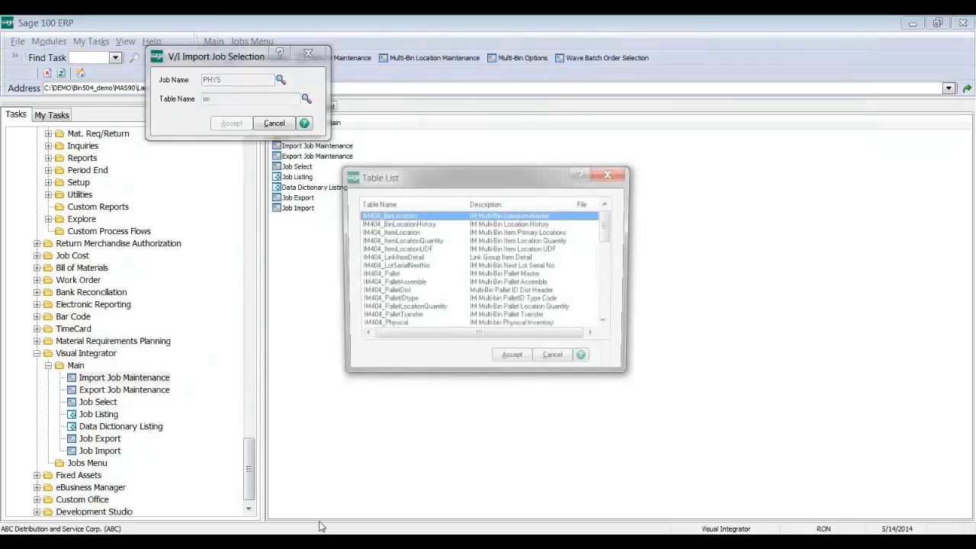
pyautogui.click(422, 284)
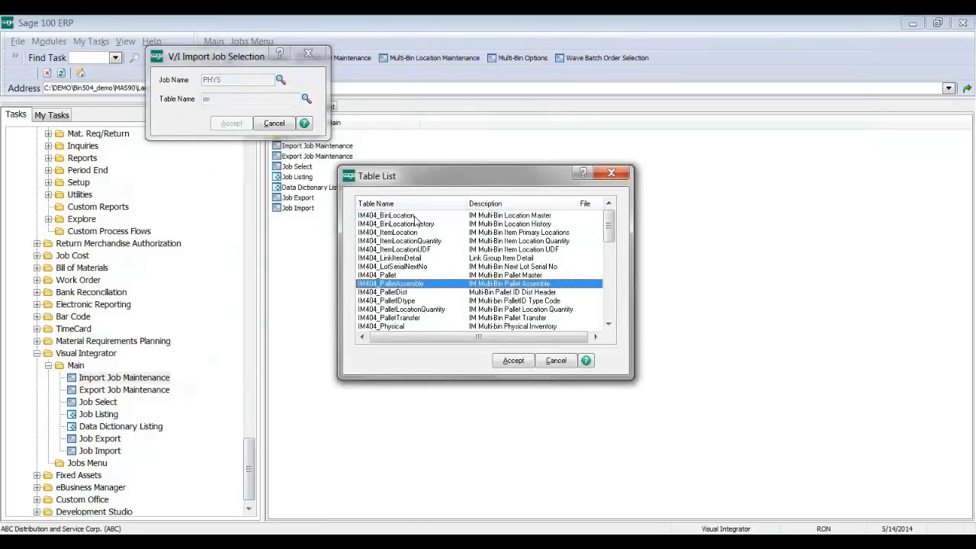
pyautogui.click(402, 327)
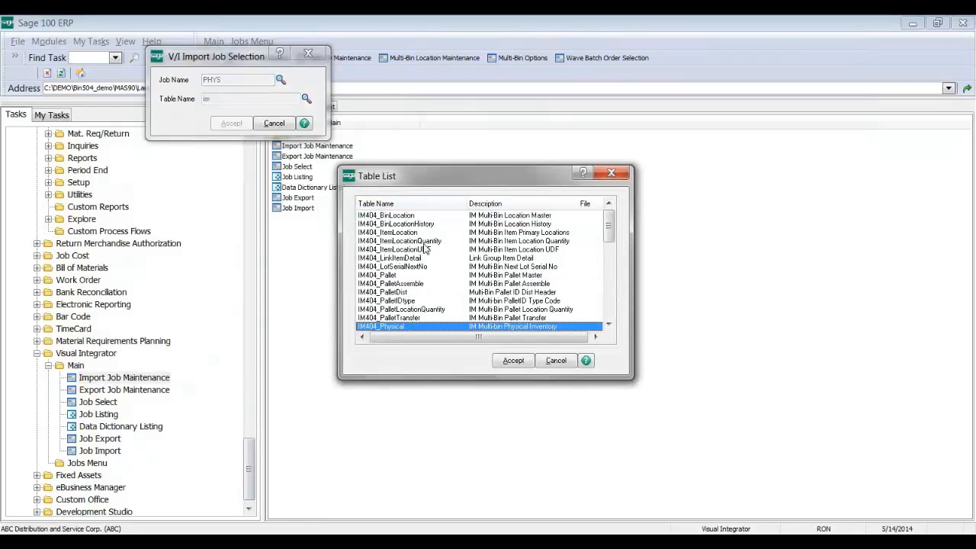
pyautogui.scroll(-1, 425, 265)
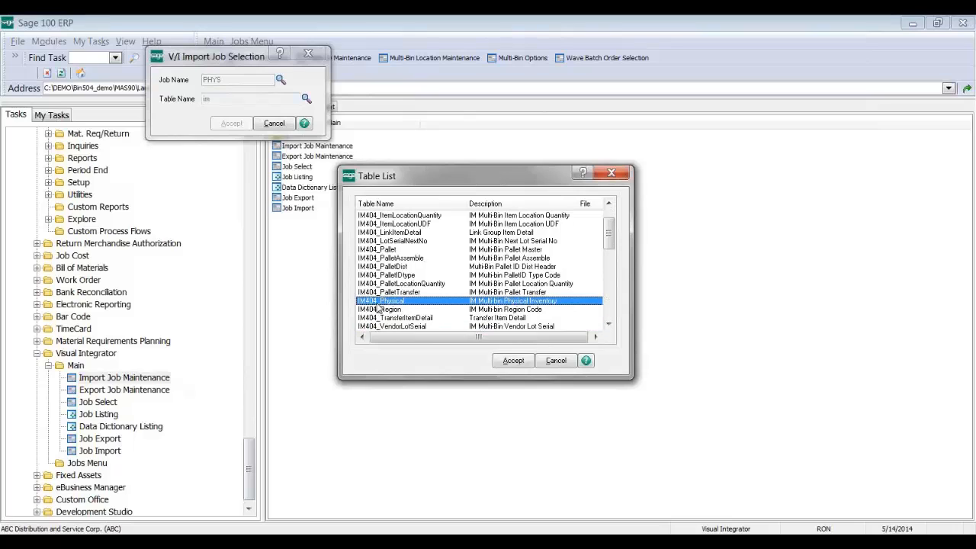
pyautogui.click(526, 359)
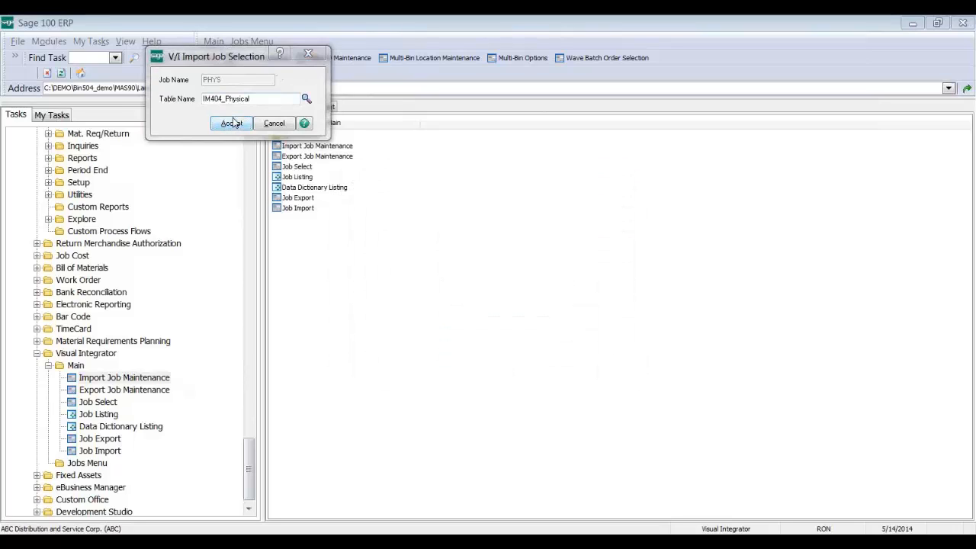
pyautogui.click(232, 123)
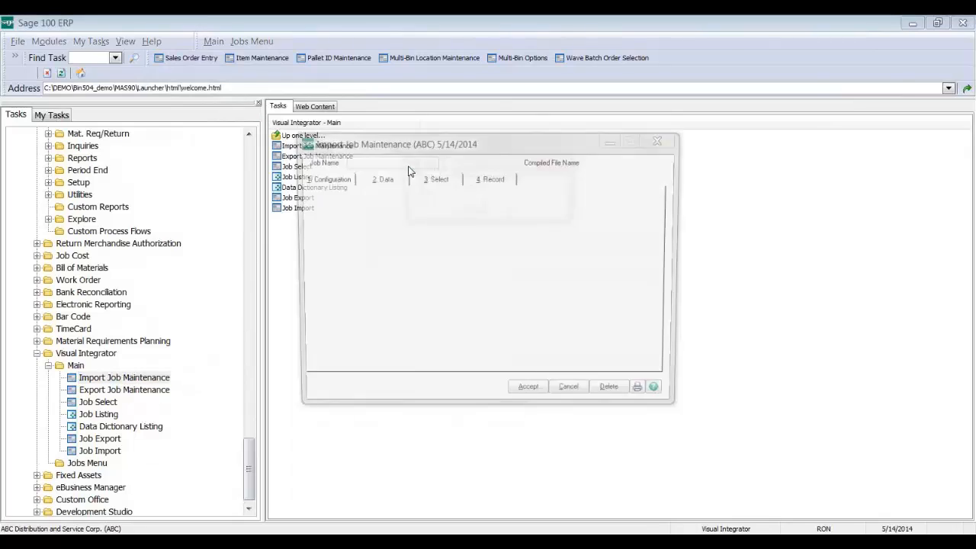
# Step: Confirm PHYS as a new job and map BinLocation after LotSerialNo in its imported fields
pyautogui.click(464, 213)
pyautogui.click(404, 182)
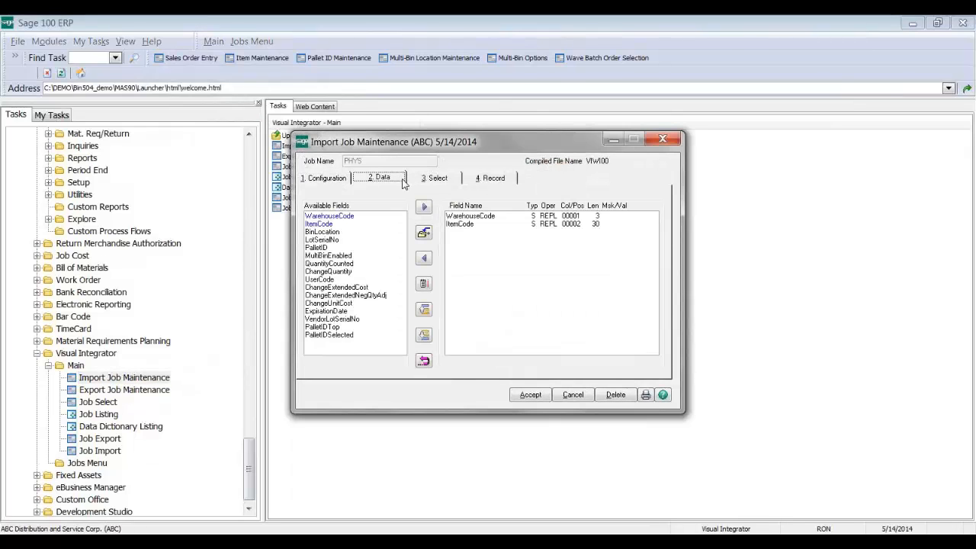
pyautogui.click(358, 236)
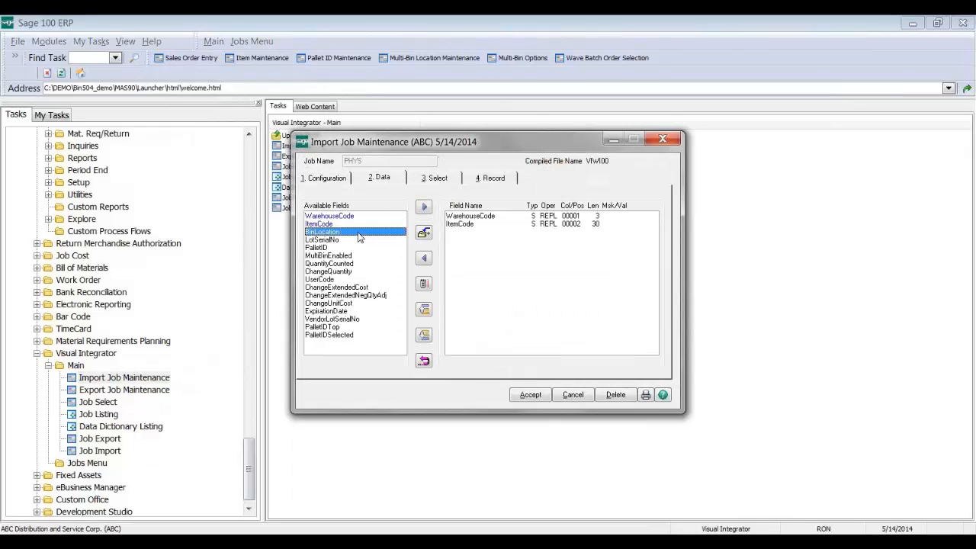
pyautogui.click(424, 207)
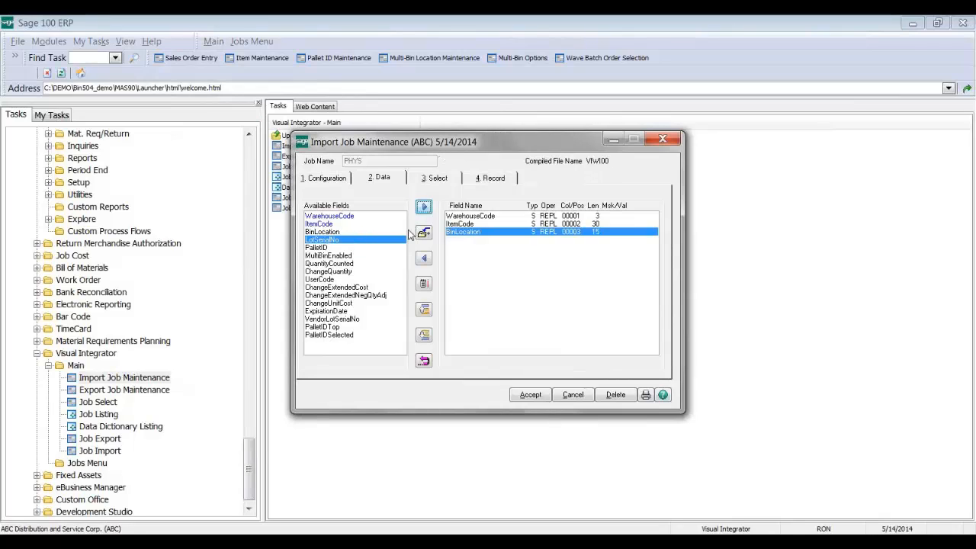
pyautogui.click(427, 260)
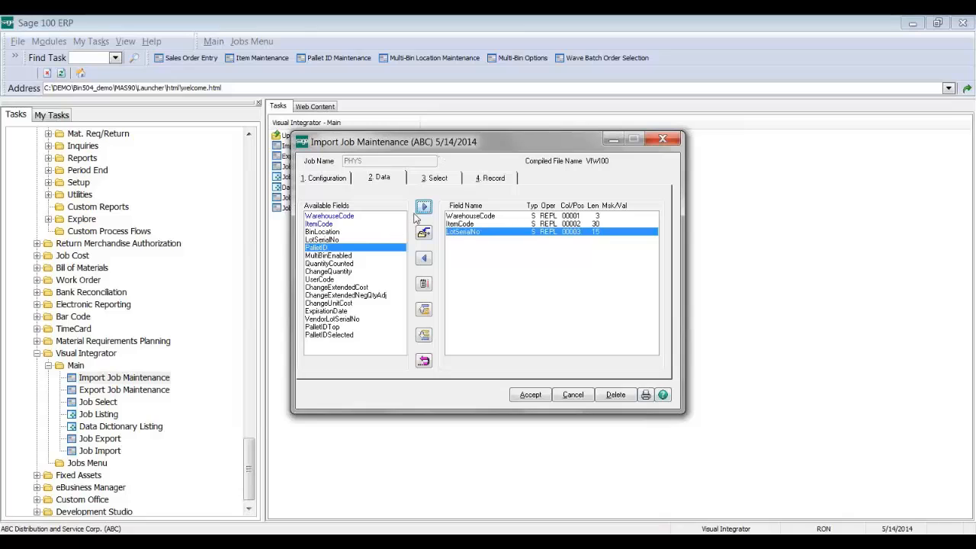
pyautogui.click(370, 231)
pyautogui.click(423, 207)
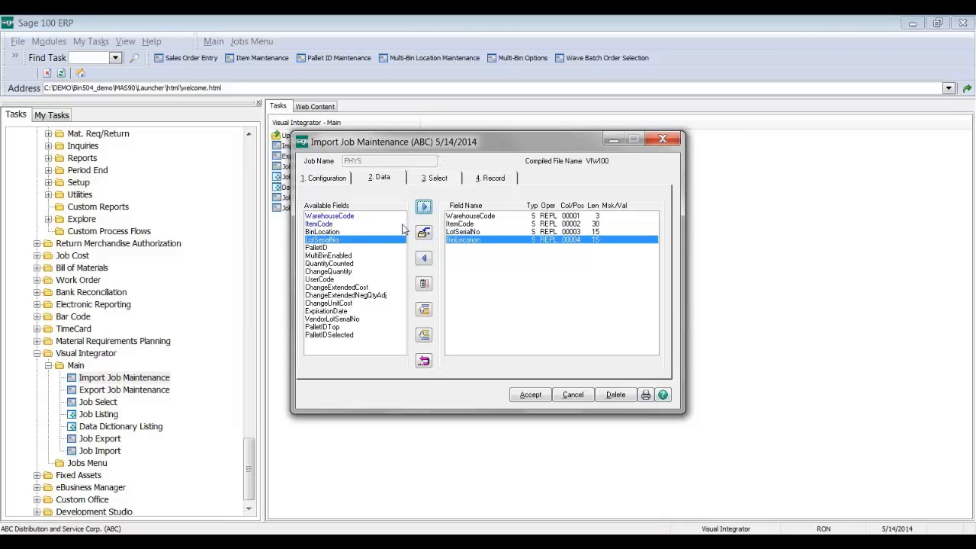
# Step: Add QuantityCounted to the imported fields, accept the PHYS job, and answer the execute prompt
pyautogui.click(356, 264)
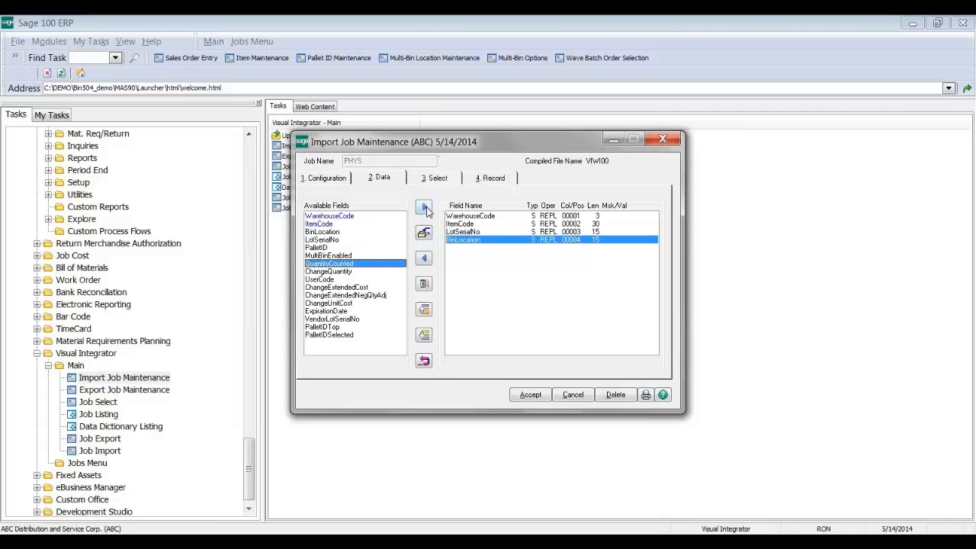
pyautogui.click(424, 206)
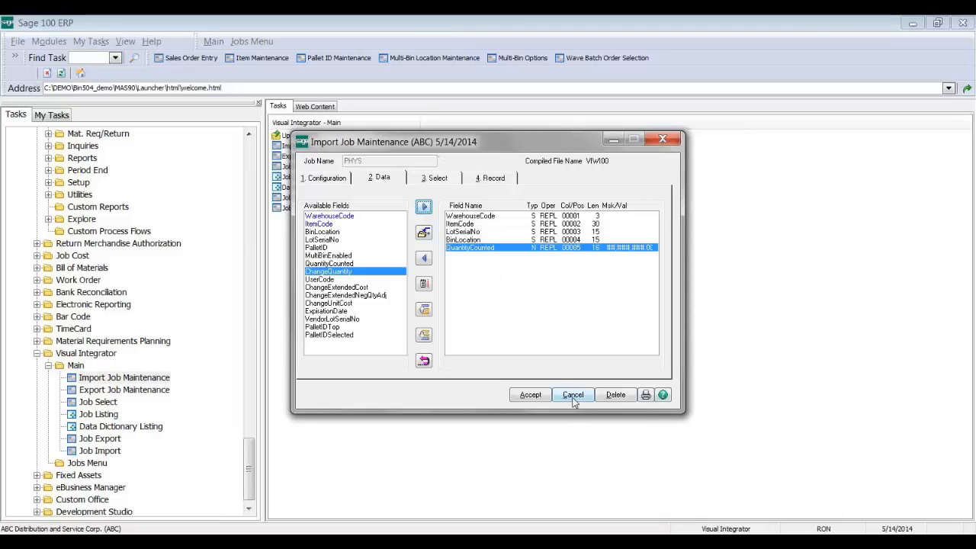
pyautogui.click(546, 397)
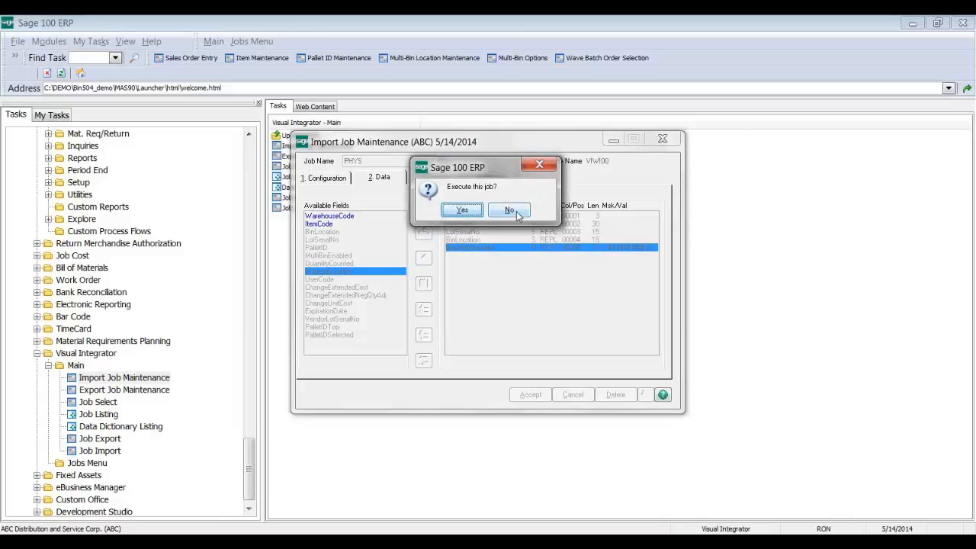
pyautogui.click(515, 212)
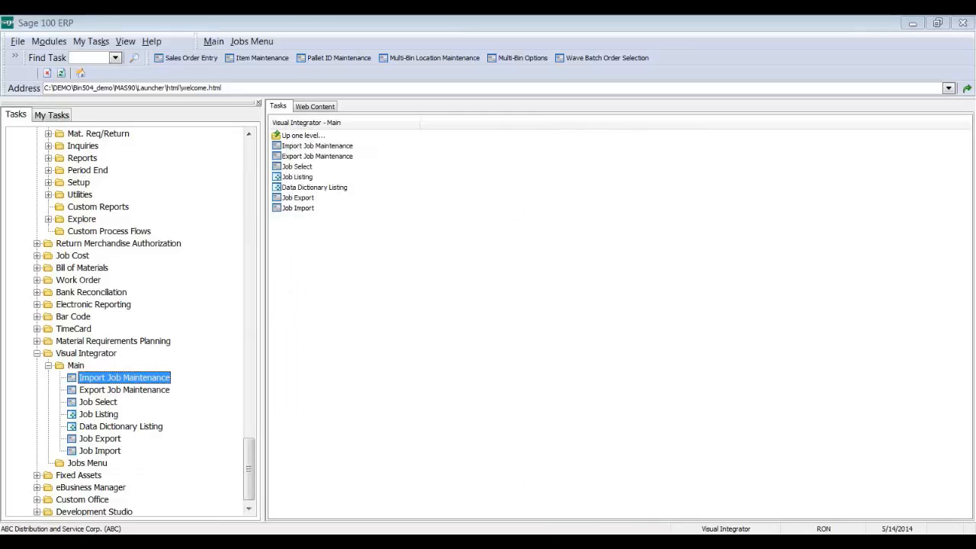
# Step: Preview the Physical Count Variance Register for warehouse 000, Central Warehouse, with the report window widened
pyautogui.click(626, 472)
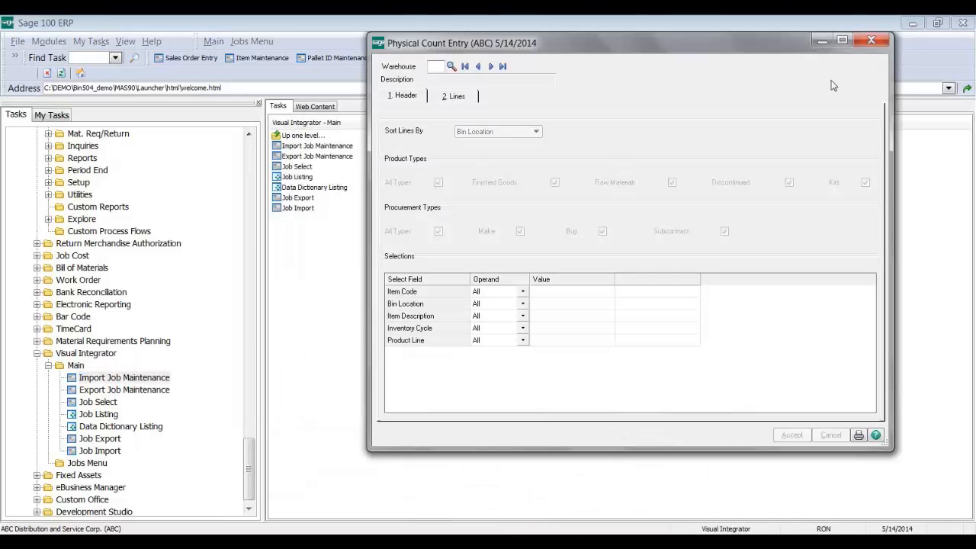
pyautogui.click(465, 67)
pyautogui.click(451, 97)
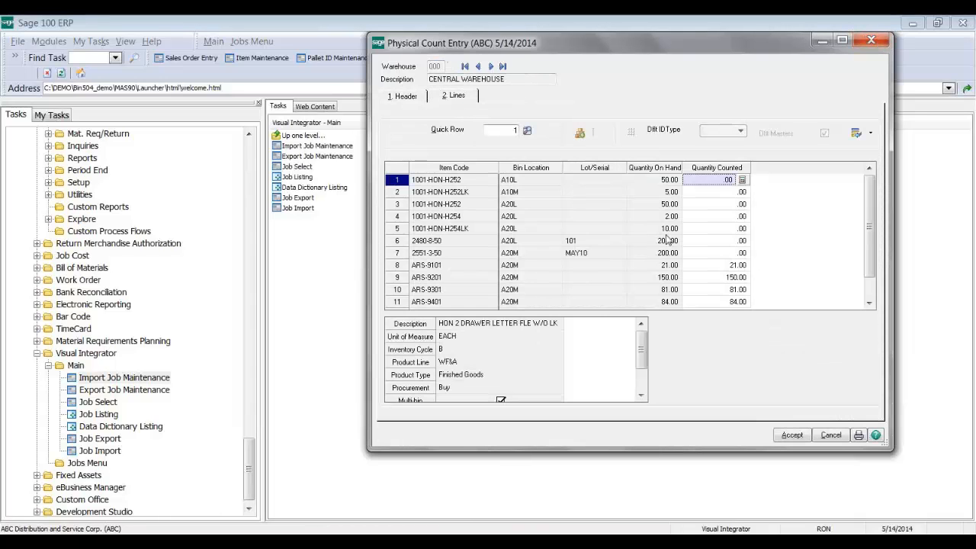
pyautogui.click(859, 435)
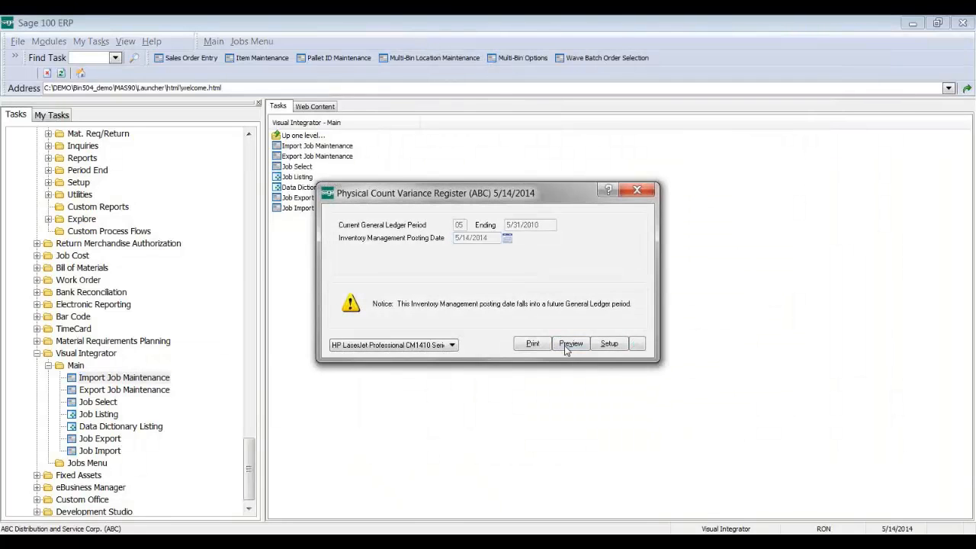
pyautogui.click(565, 345)
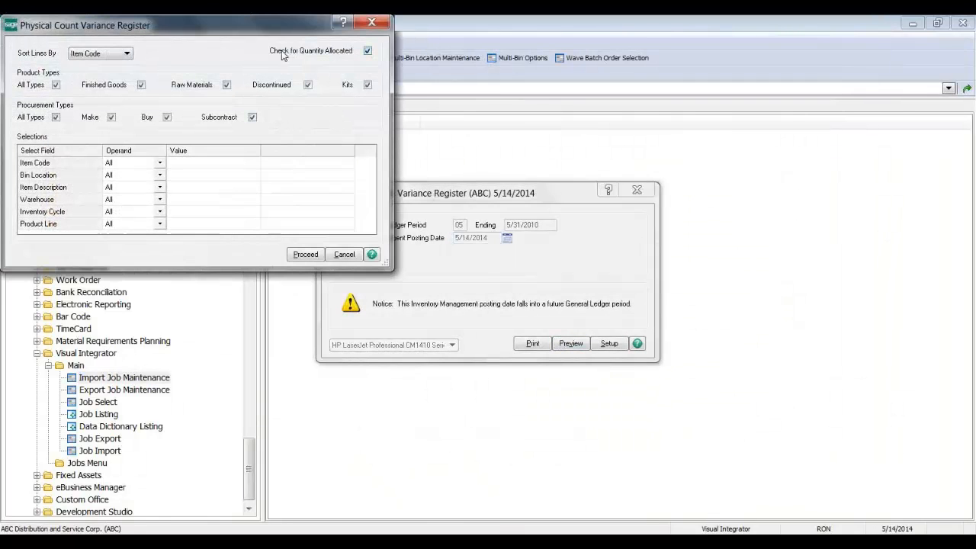
pyautogui.click(301, 254)
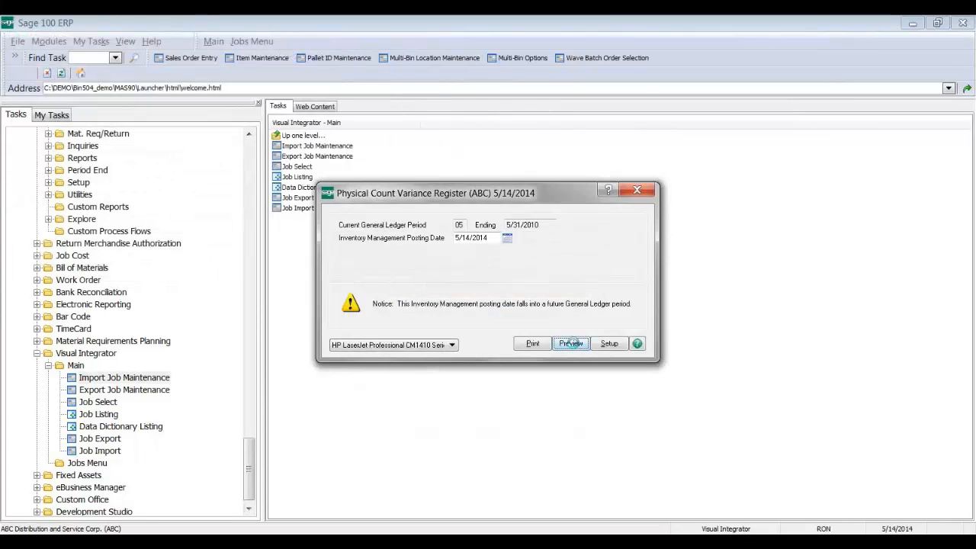
pyautogui.click(571, 343)
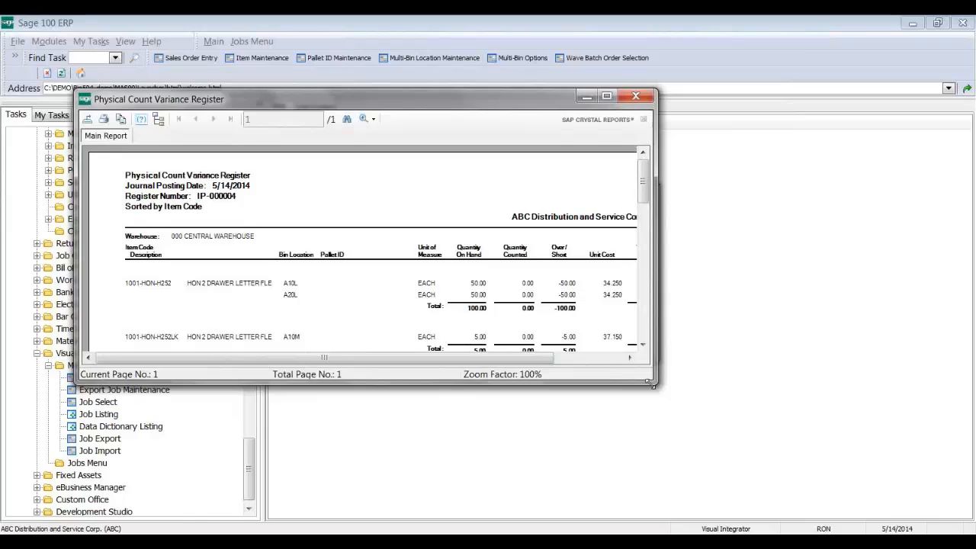
pyautogui.moveTo(653, 385); pyautogui.dragTo(735, 486)
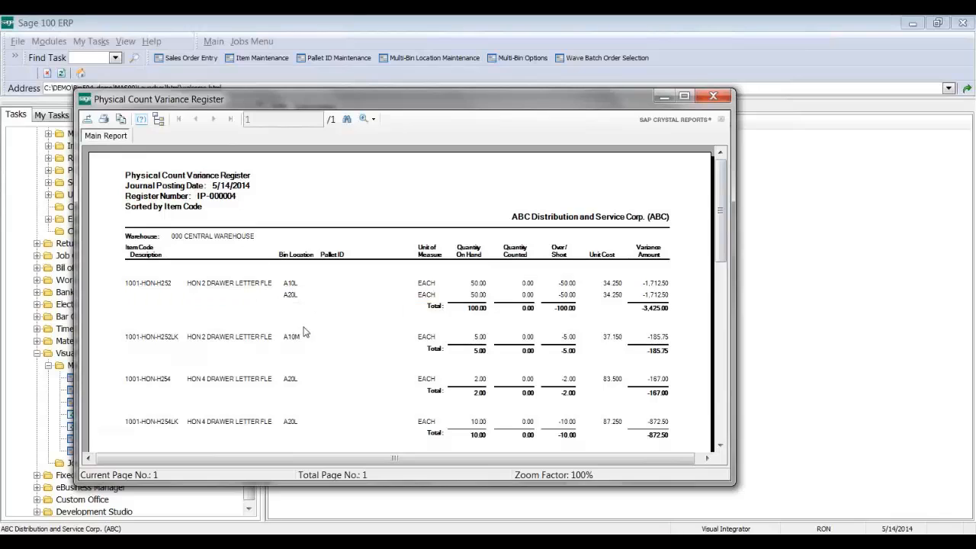
# Step: Close the variance register, then preview and close its error log of six negative-quantity warnings
pyautogui.click(712, 96)
pyautogui.click(773, 373)
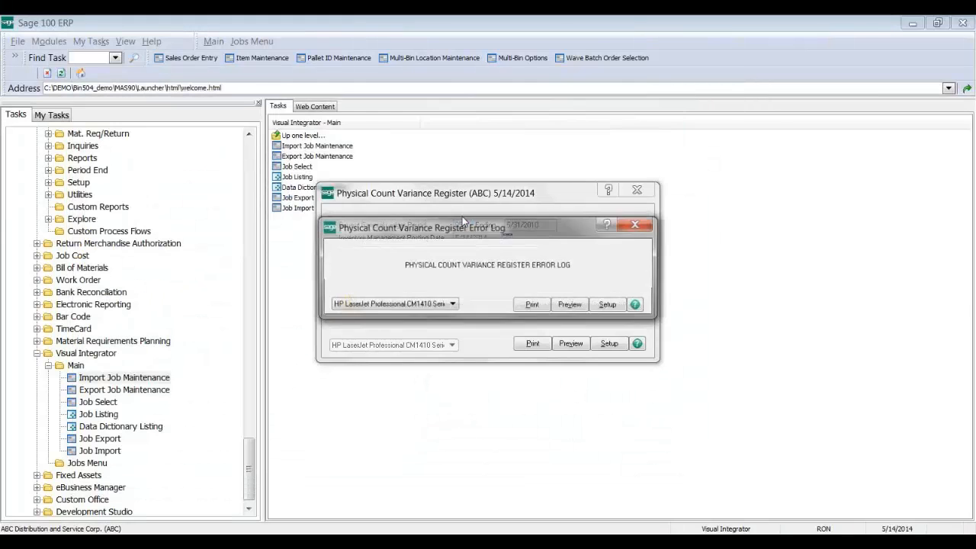
pyautogui.click(572, 305)
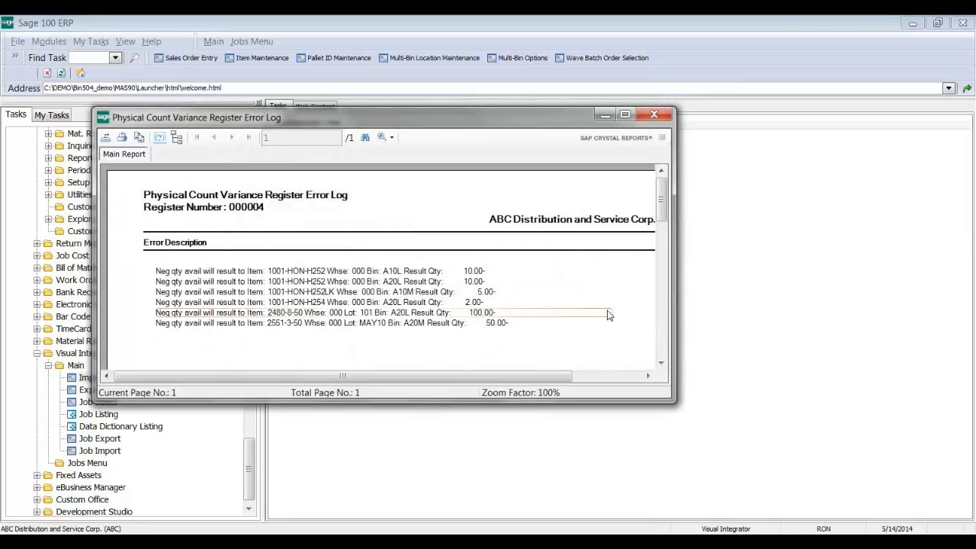
pyautogui.moveTo(674, 316); pyautogui.dragTo(728, 317)
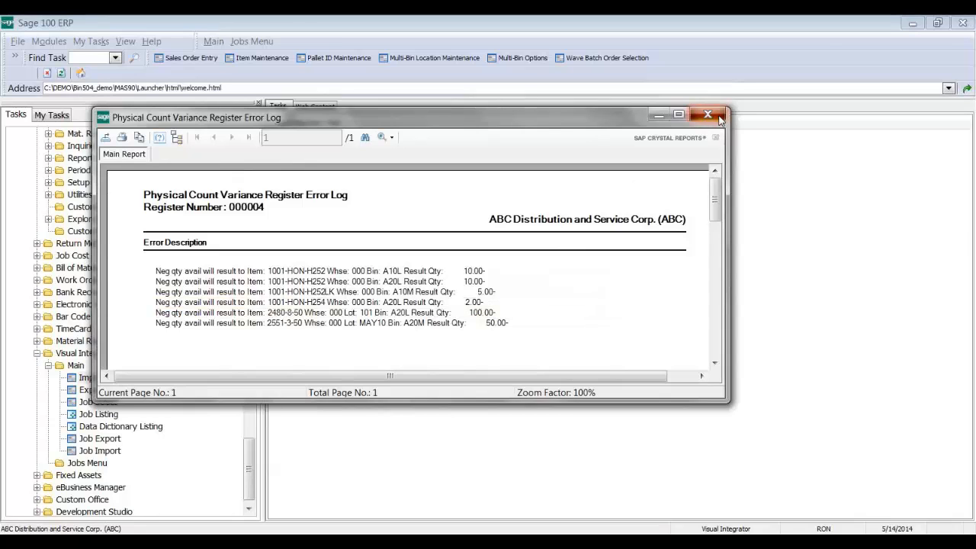
pyautogui.click(708, 115)
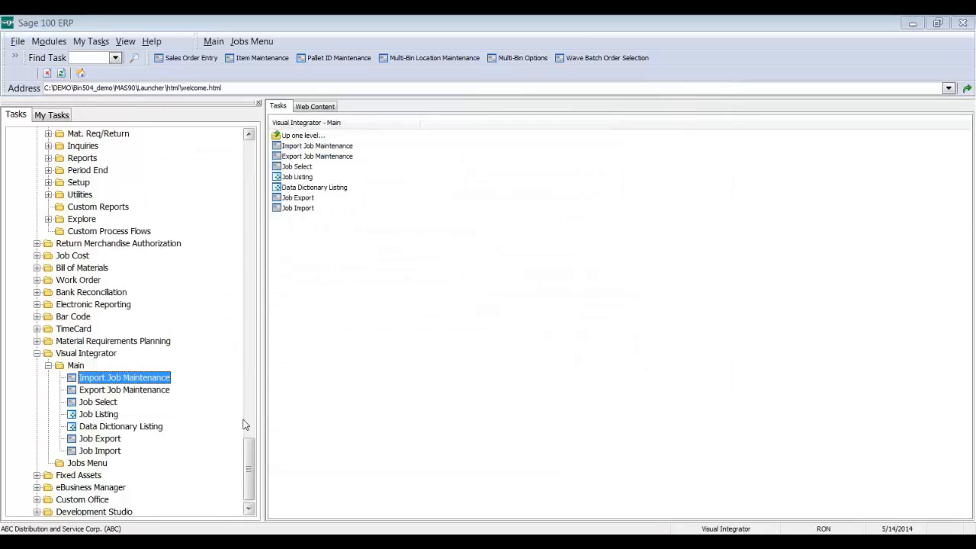
# Step: From Physical Count tasks, open the Variance Register, uncheck Check for Quantity Allocated, and close it
pyautogui.moveTo(249, 441); pyautogui.dragTo(244, 222)
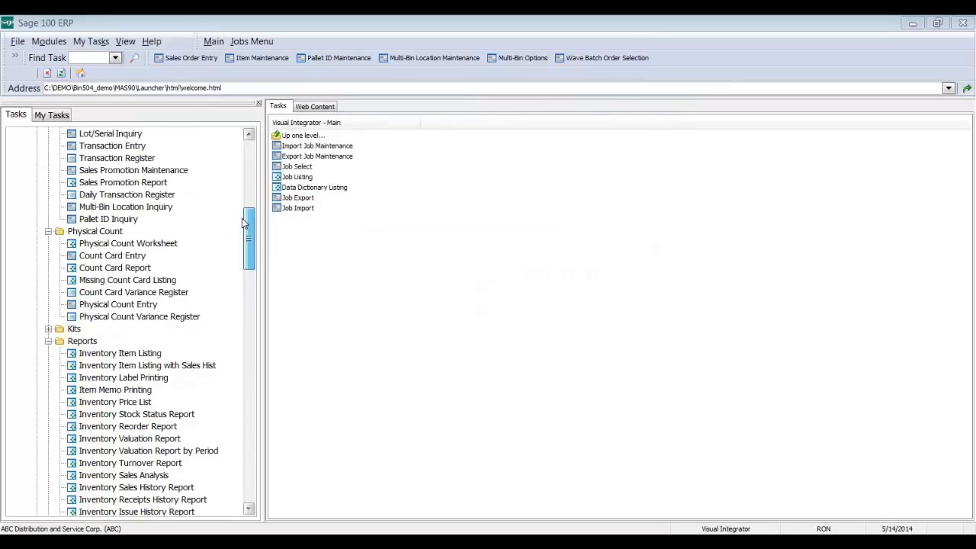
pyautogui.doubleClick(95, 231)
pyautogui.click(338, 207)
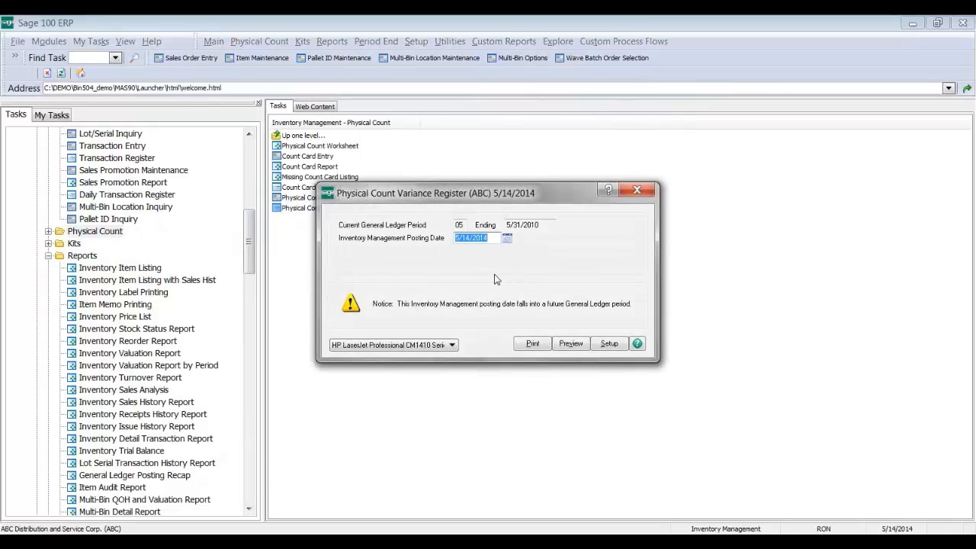
pyautogui.click(575, 347)
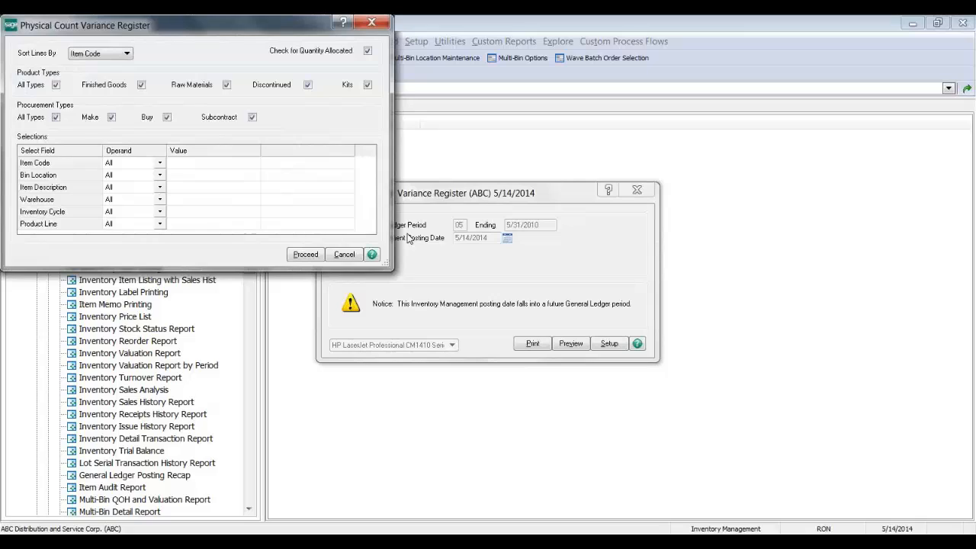
pyautogui.click(308, 51)
pyautogui.click(380, 27)
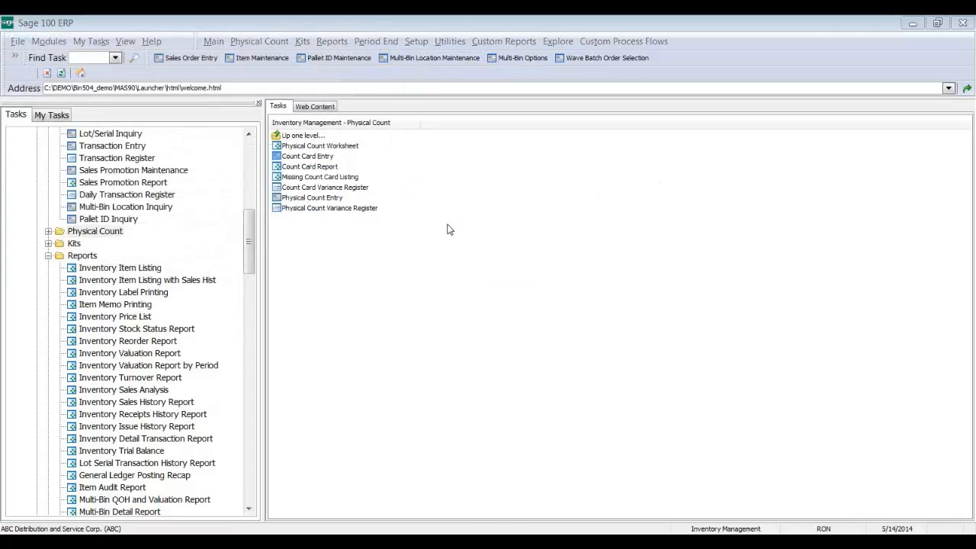
# Step: Start a new count card for item 1001-HON-H252, including all its bin locations
pyautogui.click(185, 50)
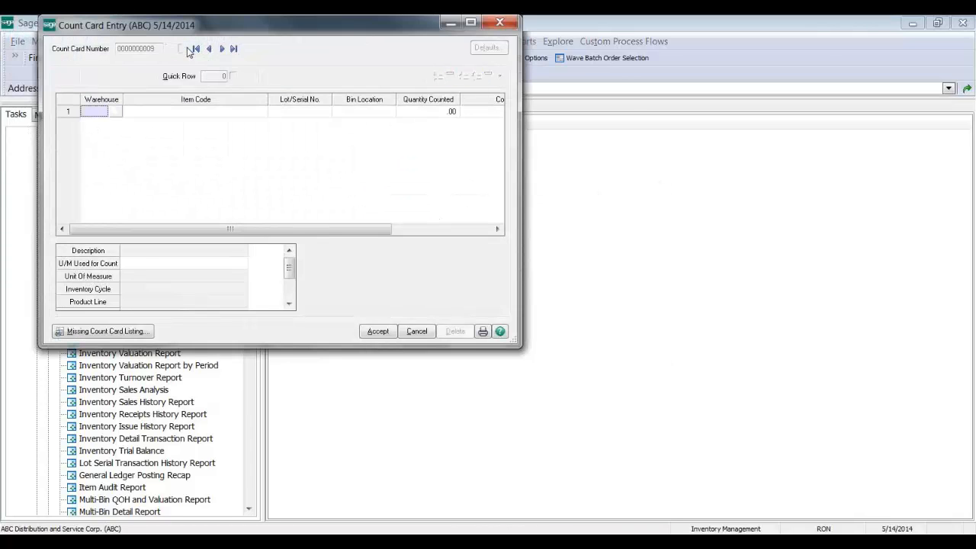
pyautogui.click(215, 117)
pyautogui.click(259, 111)
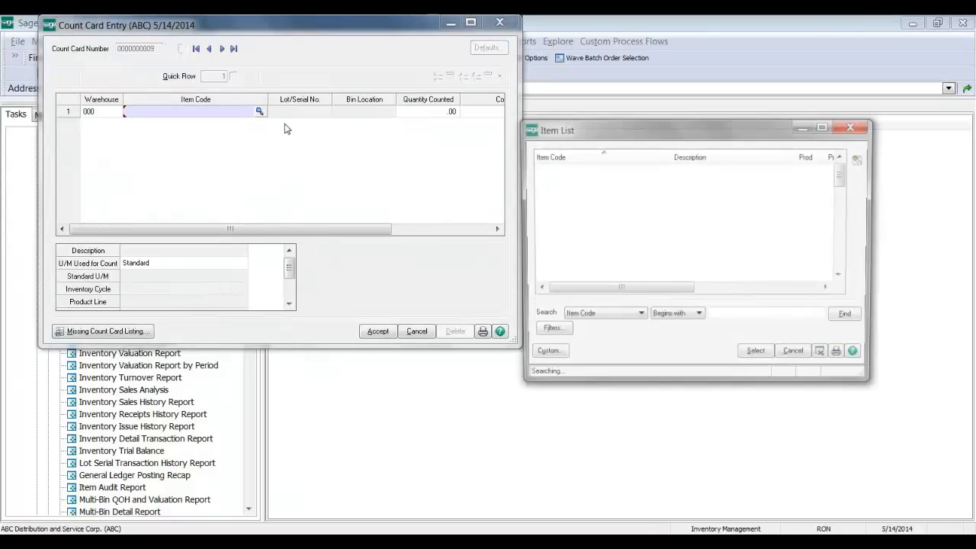
pyautogui.doubleClick(560, 168)
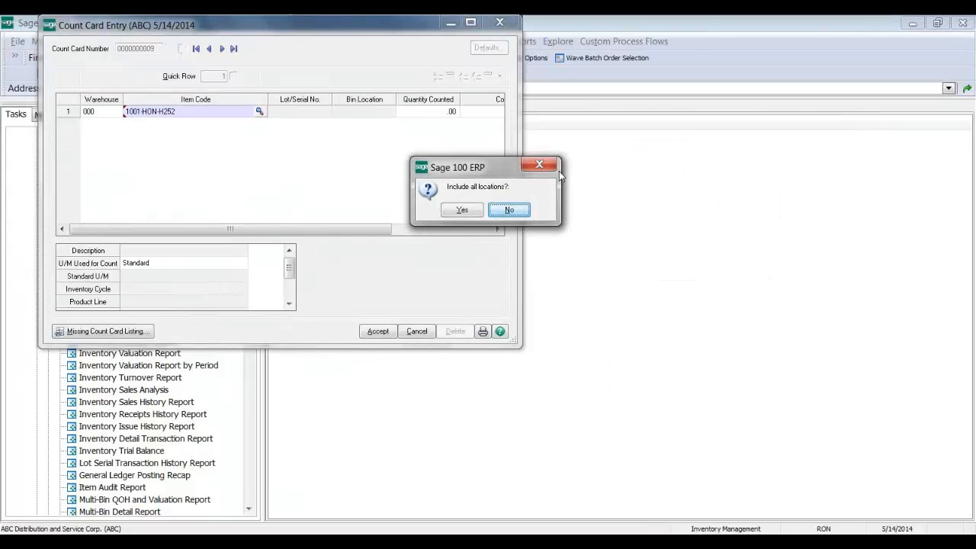
pyautogui.click(462, 211)
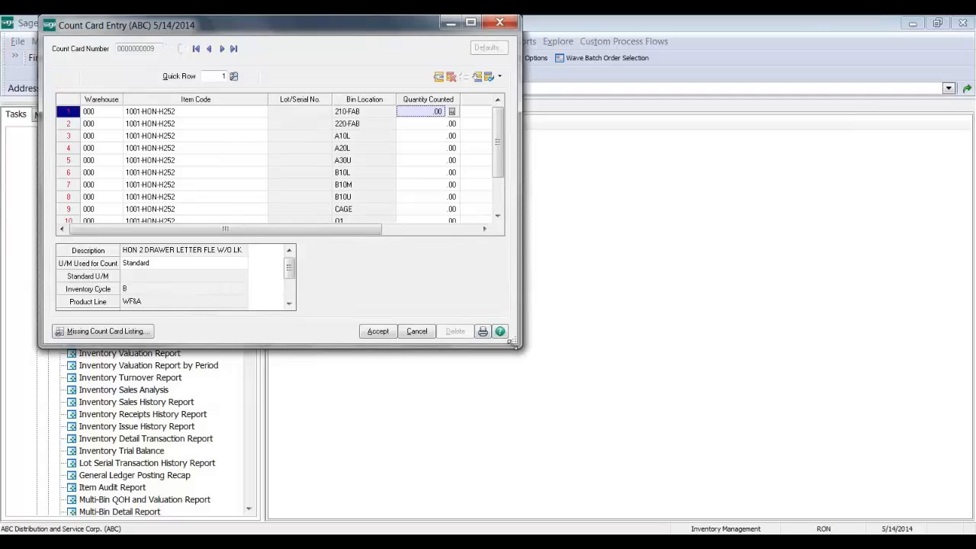
pyautogui.moveTo(520, 346); pyautogui.dragTo(580, 483)
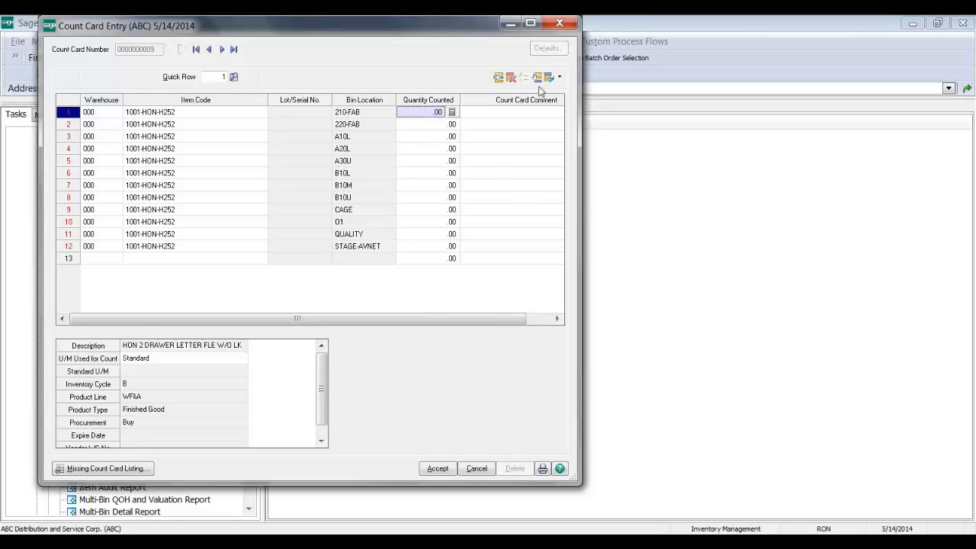
# Step: Delete the 01 and QUALITY bin lines, then cancel the count card and close Count Card Entry
pyautogui.click(511, 77)
pyautogui.click(511, 77)
pyautogui.click(511, 77)
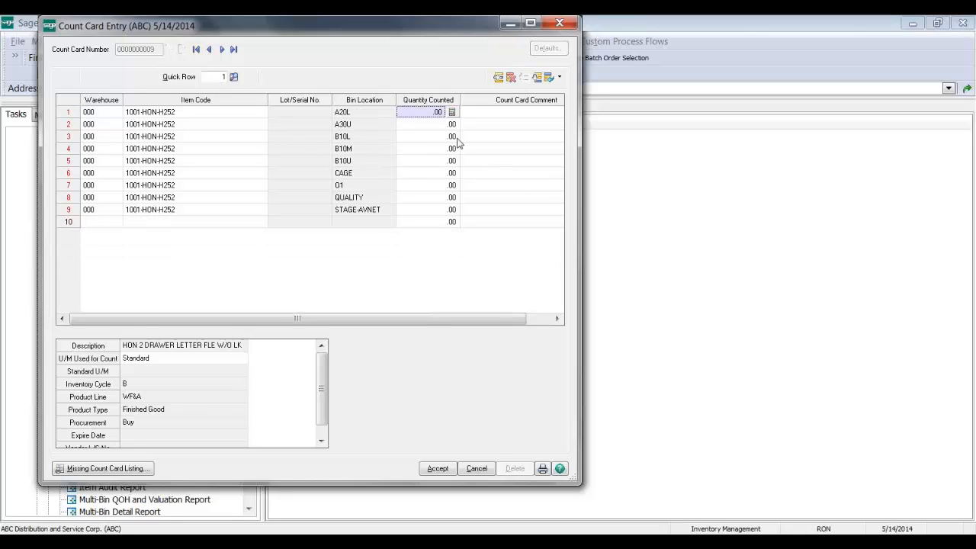
pyautogui.click(431, 186)
pyautogui.click(511, 77)
pyautogui.click(510, 77)
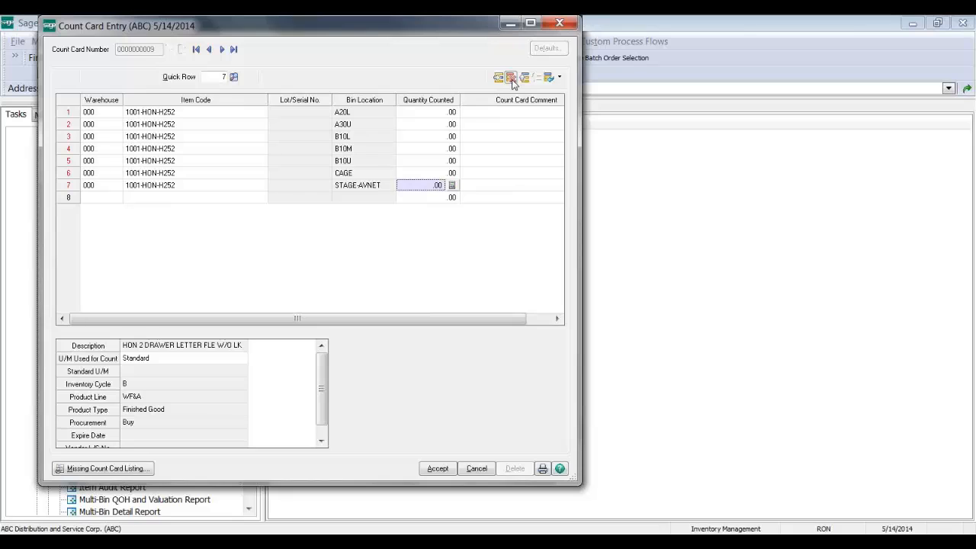
pyautogui.click(441, 115)
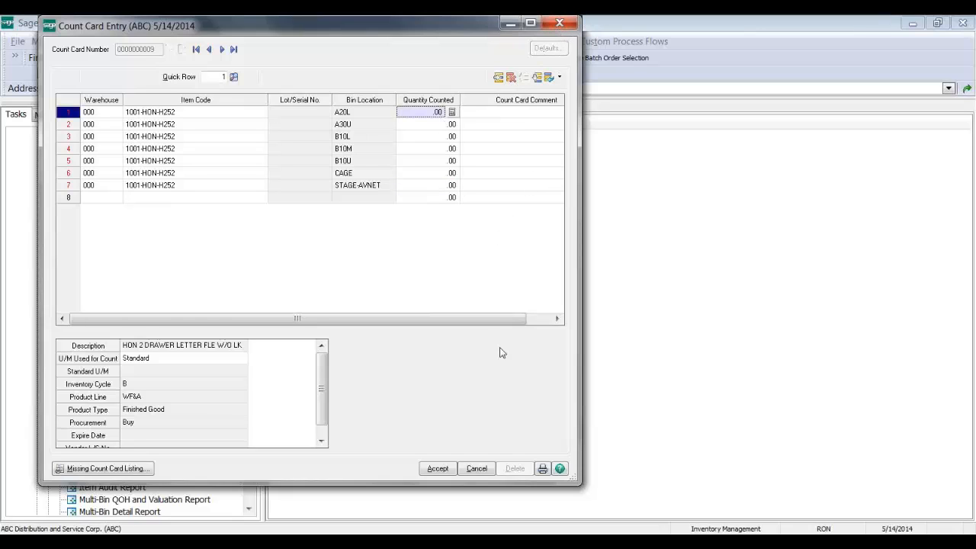
pyautogui.click(477, 468)
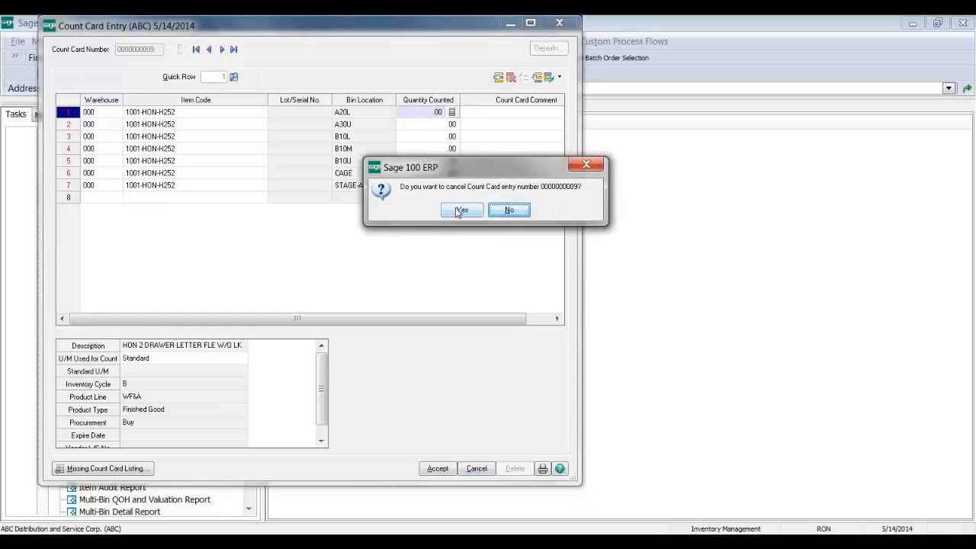
pyautogui.click(459, 211)
pyautogui.click(563, 25)
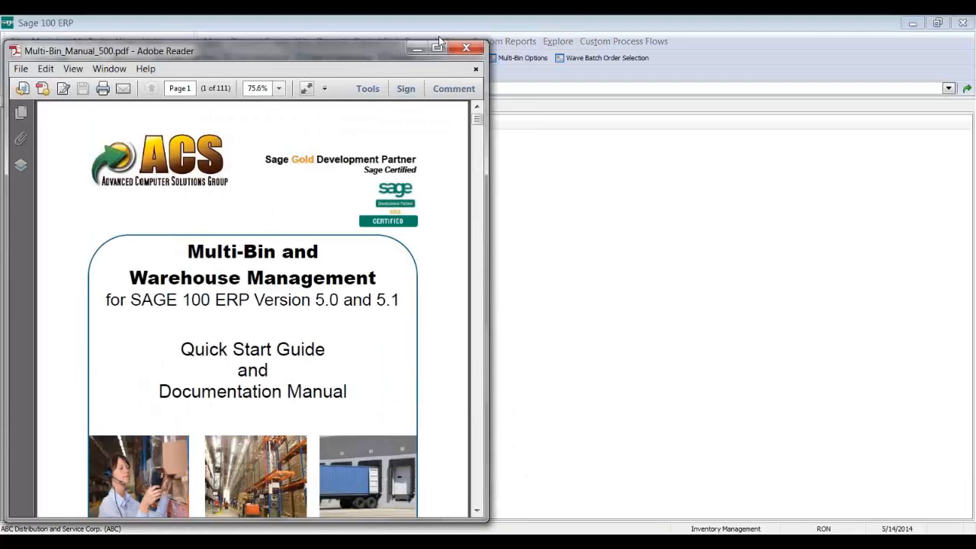
# Step: Move and widen the manual window, then scroll through the table of contents, pages 3 to 5
pyautogui.moveTo(372, 30); pyautogui.dragTo(469, 30)
pyautogui.moveTo(571, 321); pyautogui.dragTo(745, 340)
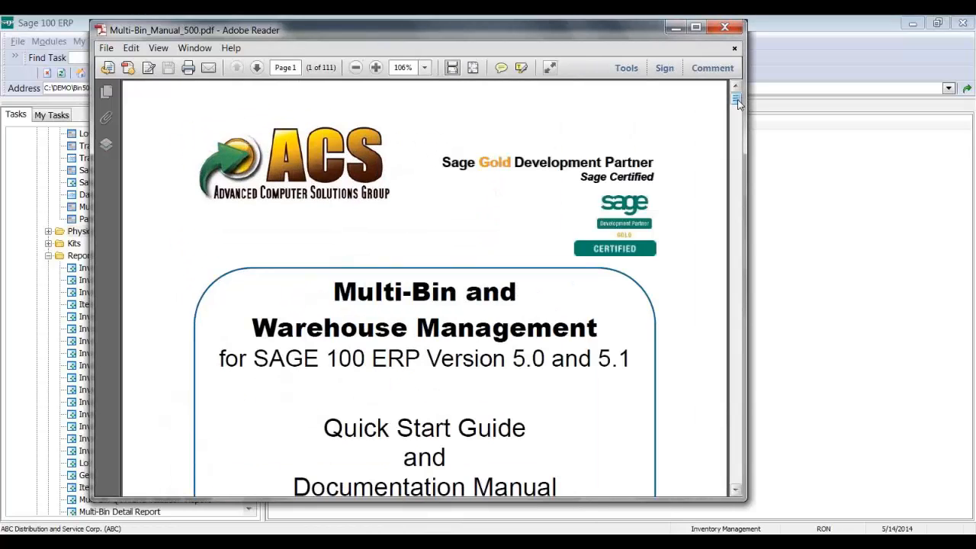
pyautogui.moveTo(737, 104); pyautogui.dragTo(737, 103)
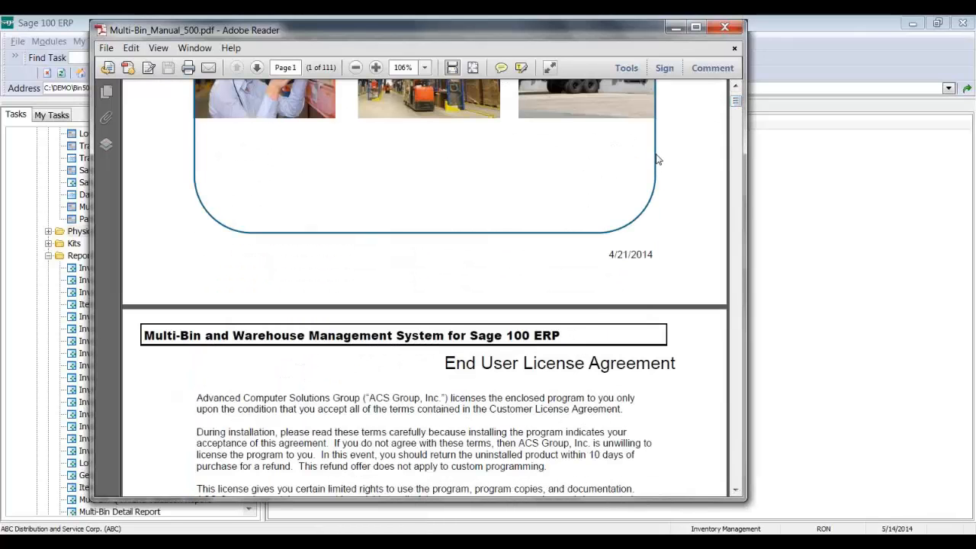
pyautogui.scroll(-2, 658, 158)
pyautogui.scroll(3, 650, 147)
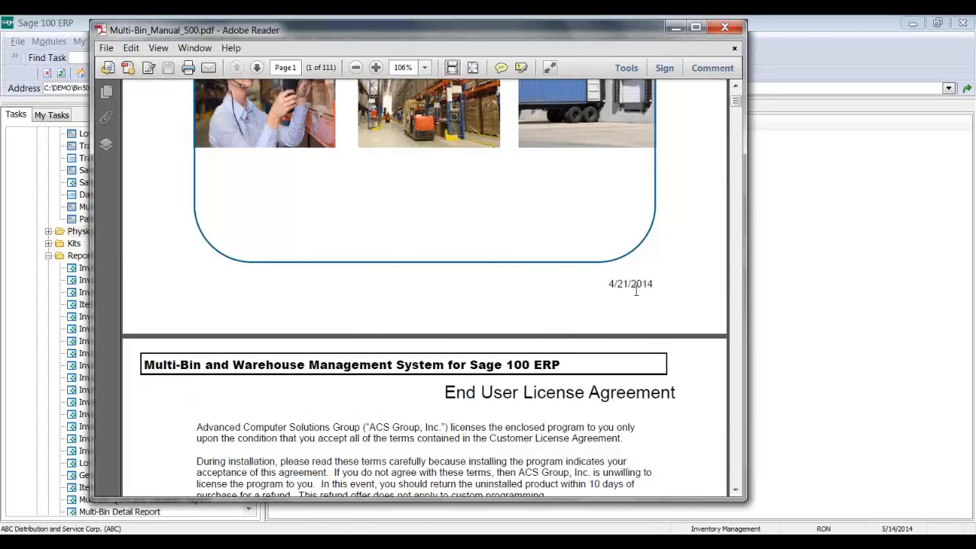
pyautogui.scroll(-20, 636, 290)
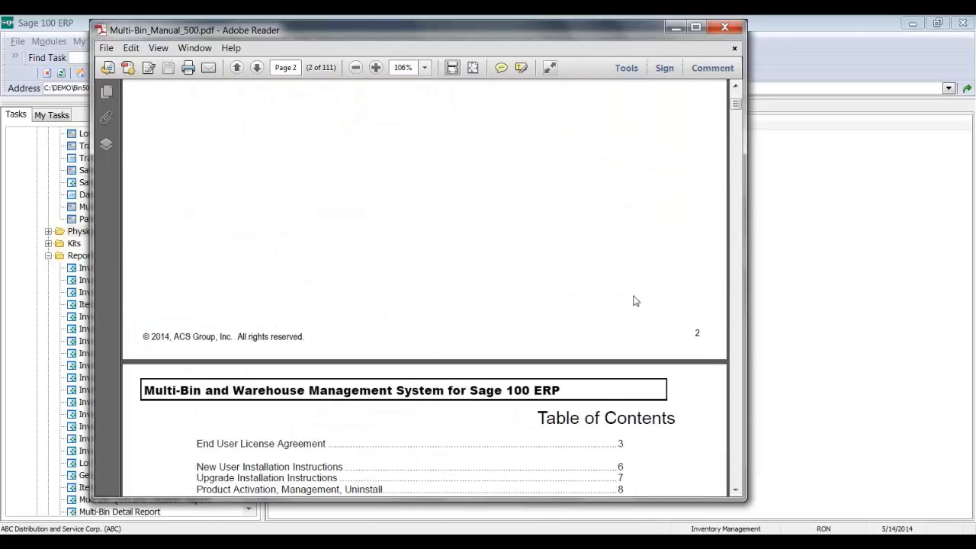
pyautogui.scroll(-4, 633, 294)
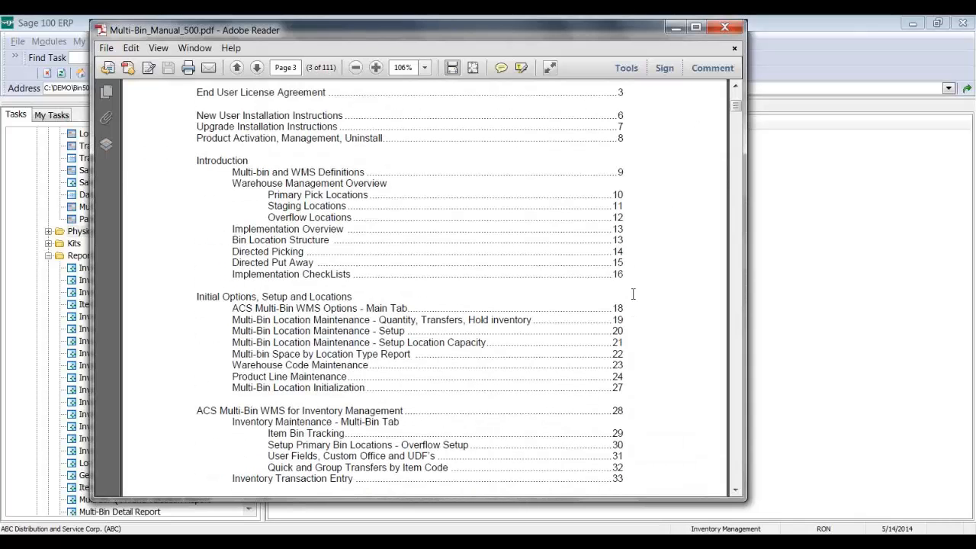
pyautogui.scroll(-10, 633, 293)
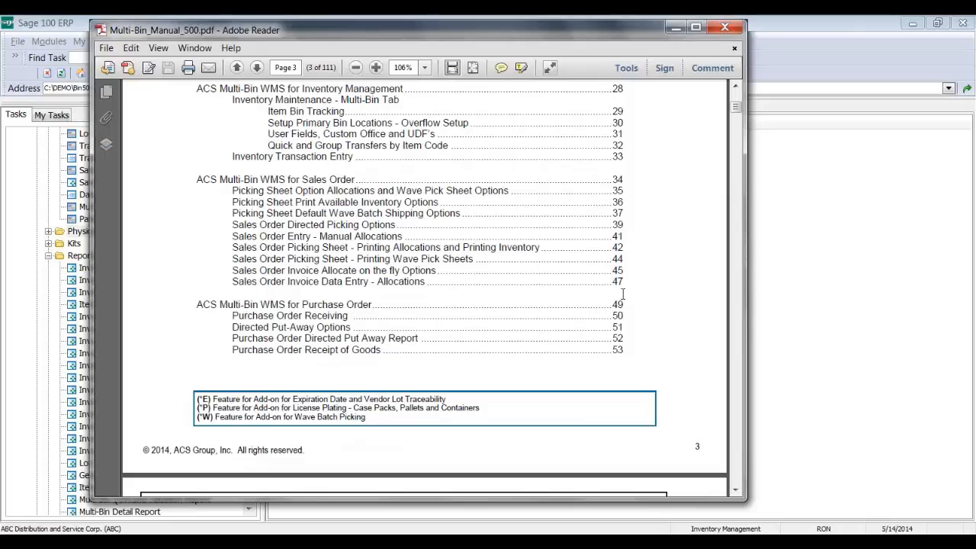
pyautogui.scroll(-10, 622, 295)
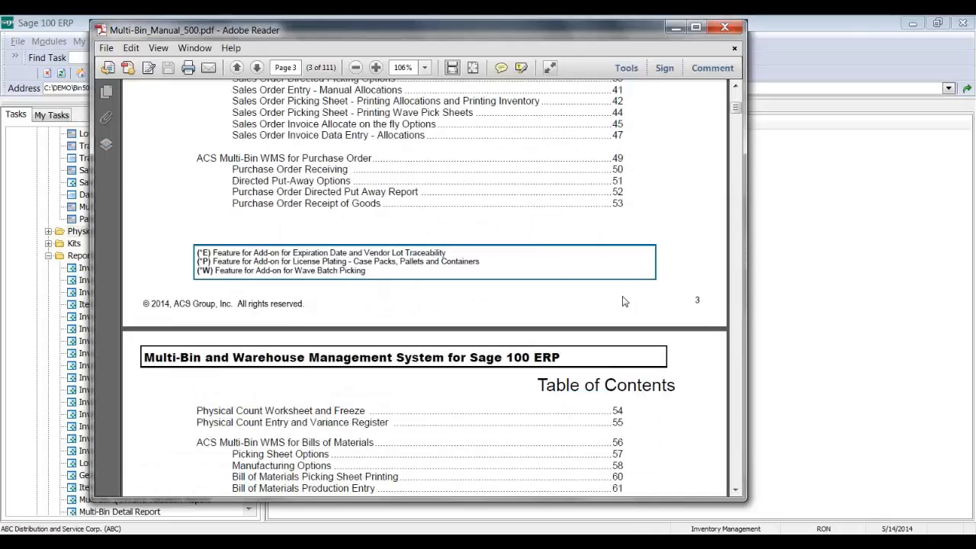
pyautogui.scroll(-7, 622, 295)
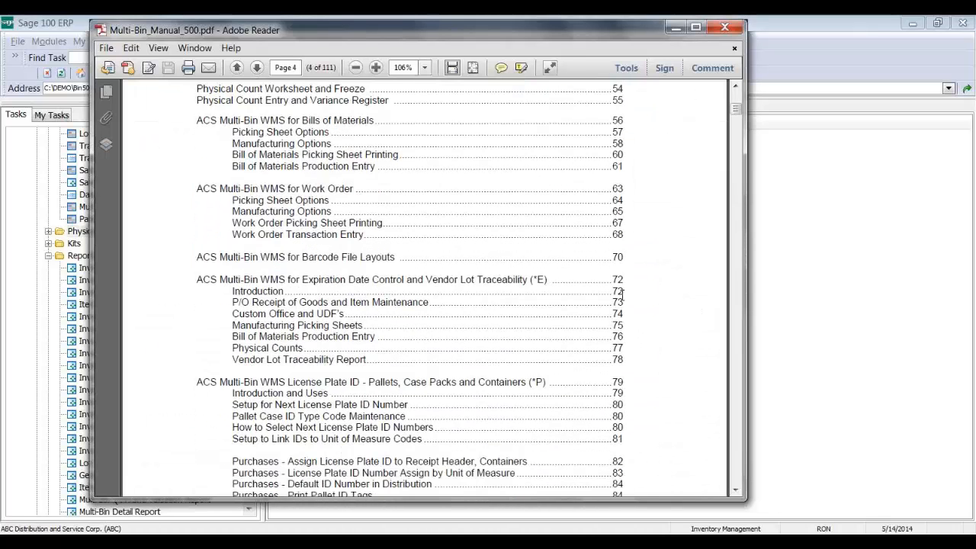
pyautogui.scroll(-14, 622, 294)
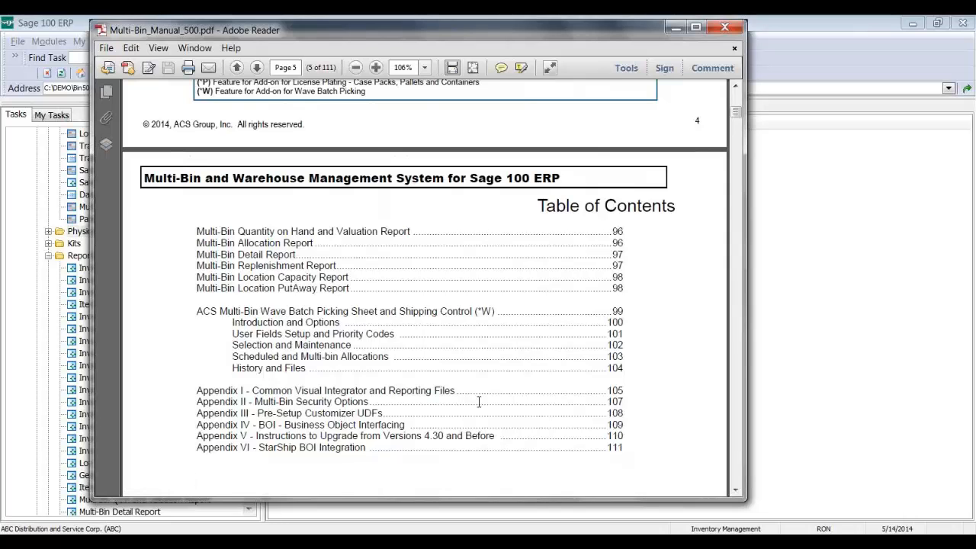
pyautogui.scroll(10, 477, 389)
# Step: Highlight the Transfers by Item Code and Custom Office and UDF's entries, returning to page 3
pyautogui.scroll(10, 476, 363)
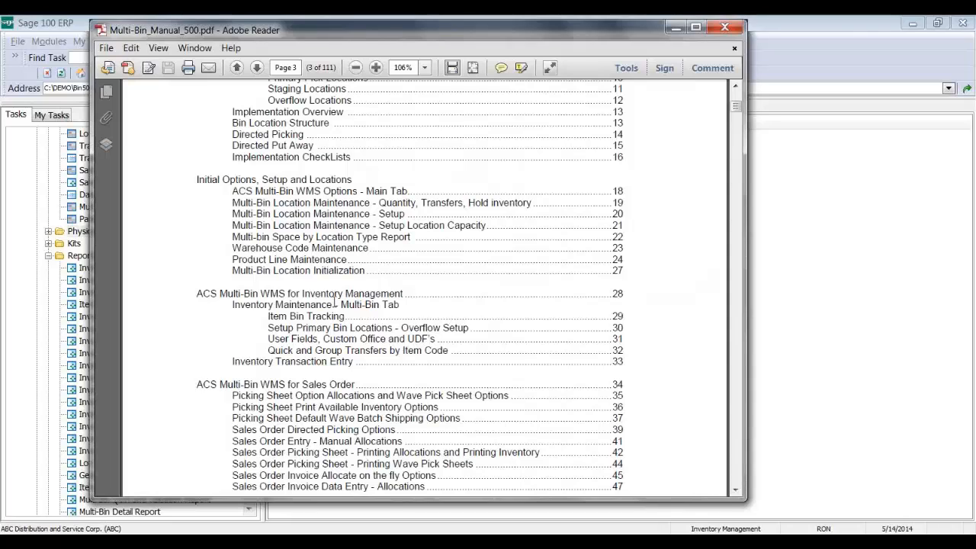
pyautogui.moveTo(627, 350); pyautogui.dragTo(361, 348)
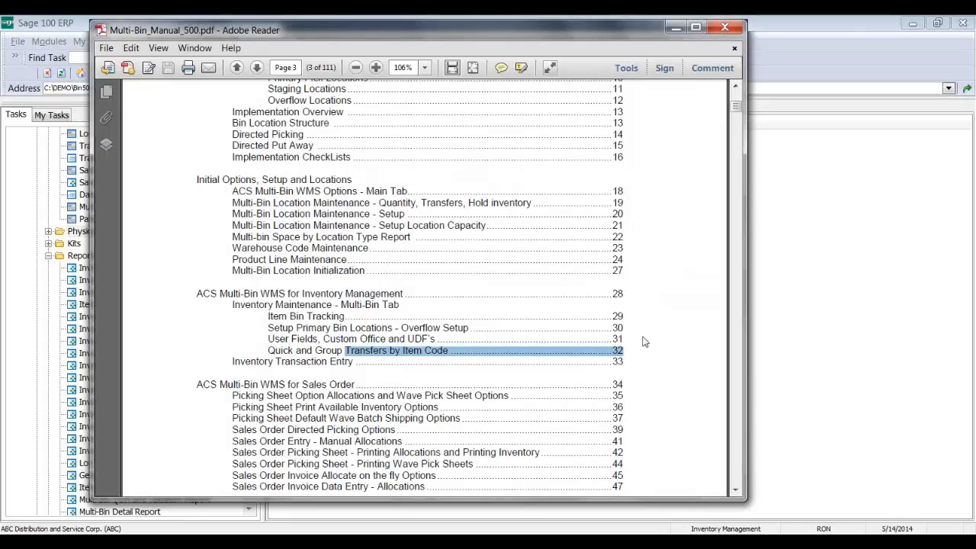
pyautogui.moveTo(645, 342); pyautogui.dragTo(588, 348)
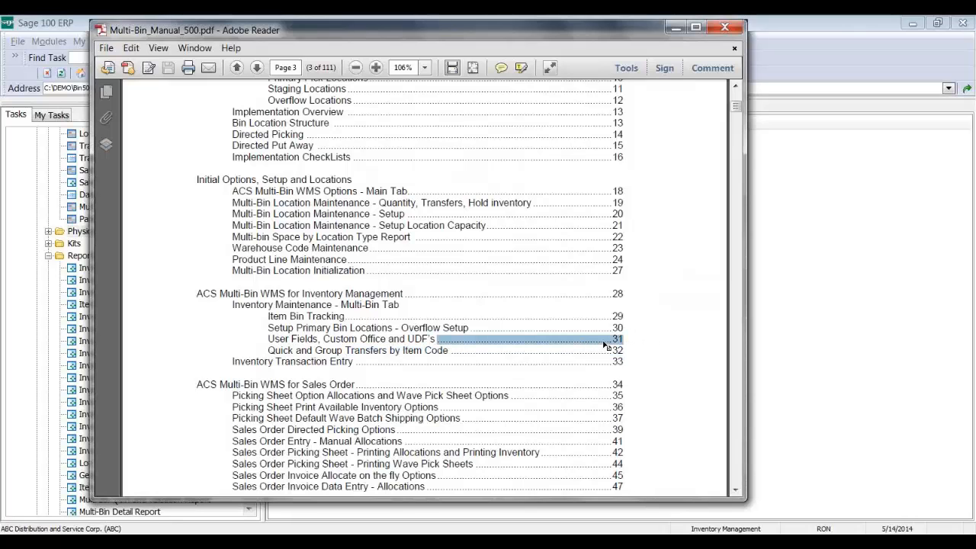
pyautogui.scroll(-10, 604, 346)
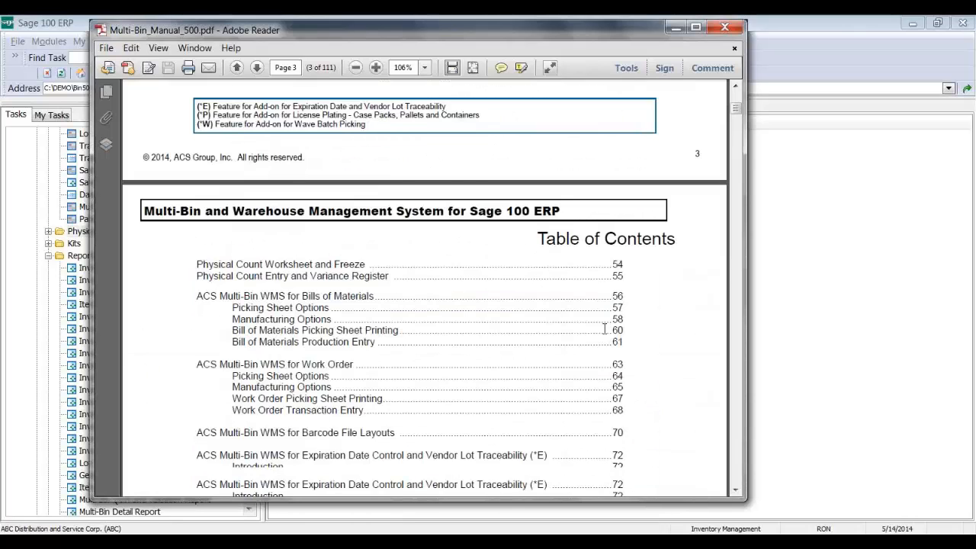
pyautogui.scroll(-2, 604, 328)
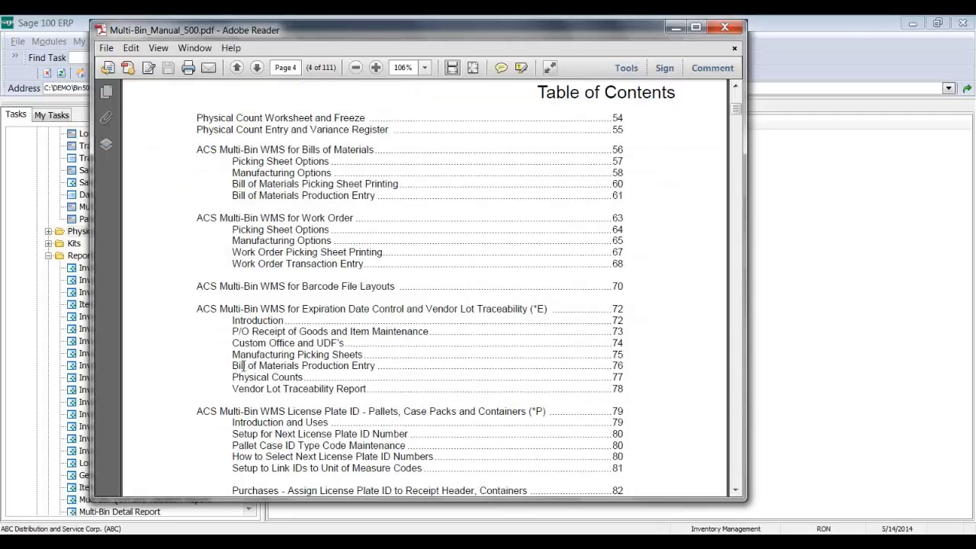
pyautogui.moveTo(231, 344); pyautogui.dragTo(639, 342)
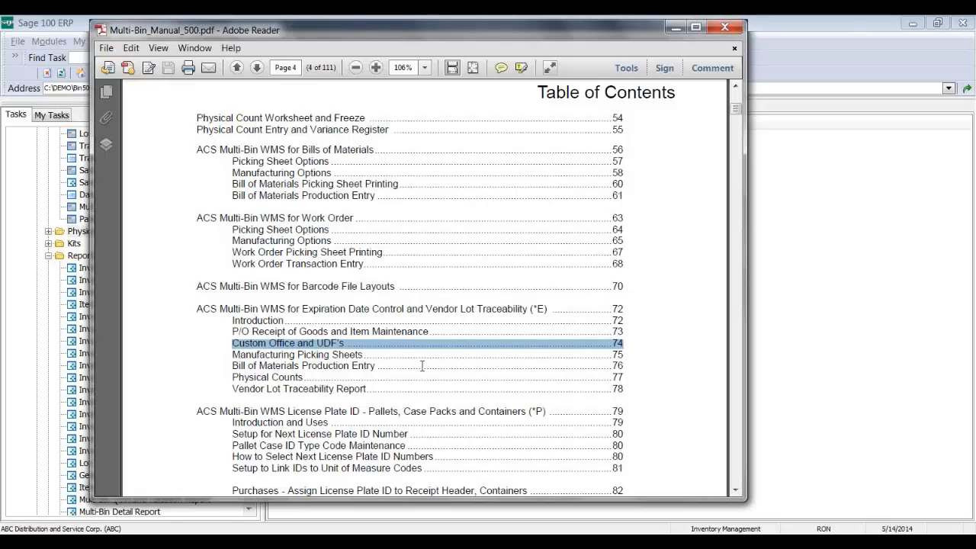
pyautogui.scroll(1, 418, 360)
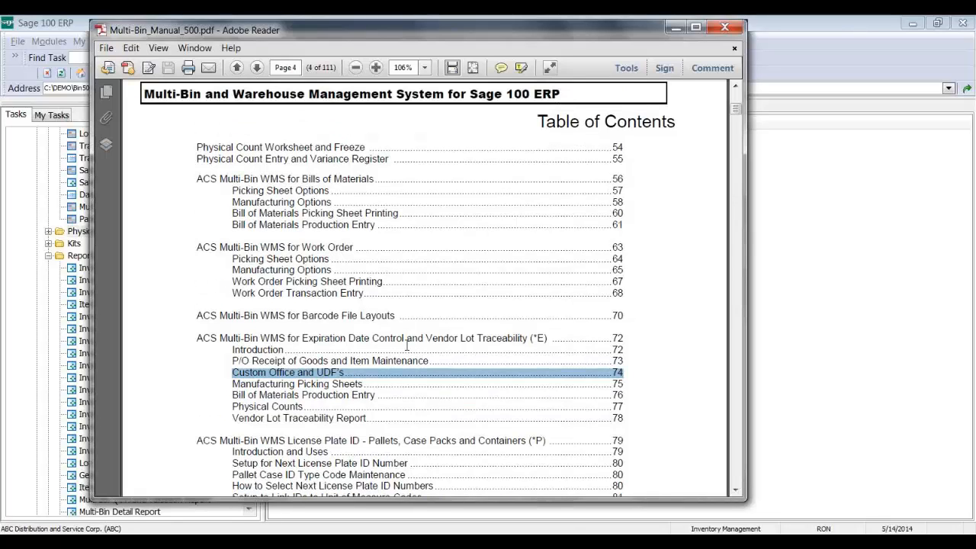
pyautogui.scroll(5, 407, 344)
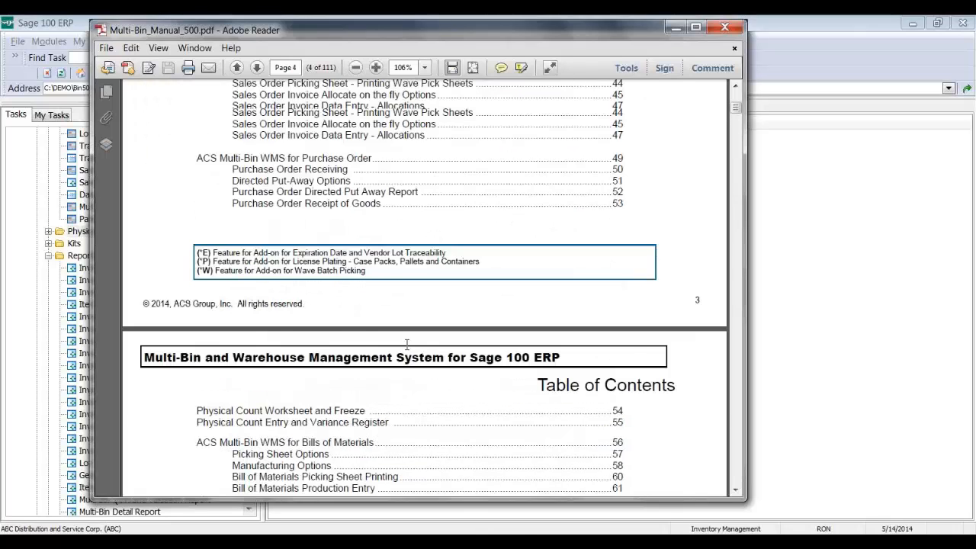
pyautogui.scroll(4, 407, 344)
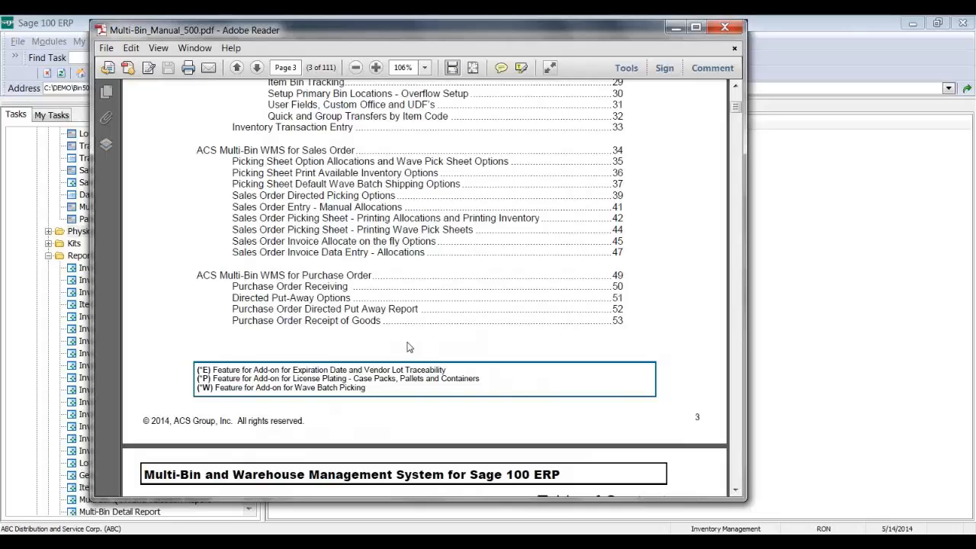
pyautogui.scroll(6, 407, 345)
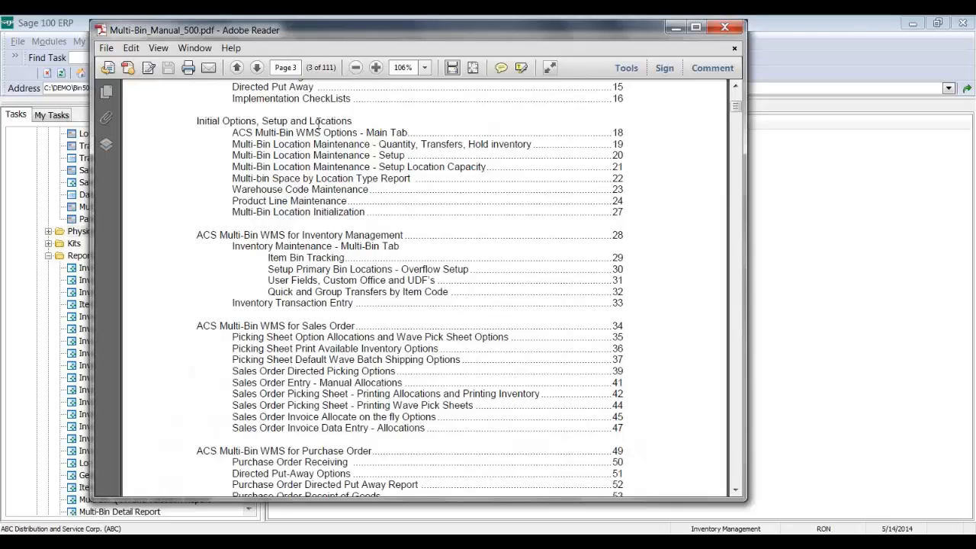
# Step: Jump to page 19 of the manual after dismissing the no-such-page error for 193
pyautogui.moveTo(299, 68); pyautogui.dragTo(273, 65)
pyautogui.write('193')
pyautogui.press('Return')
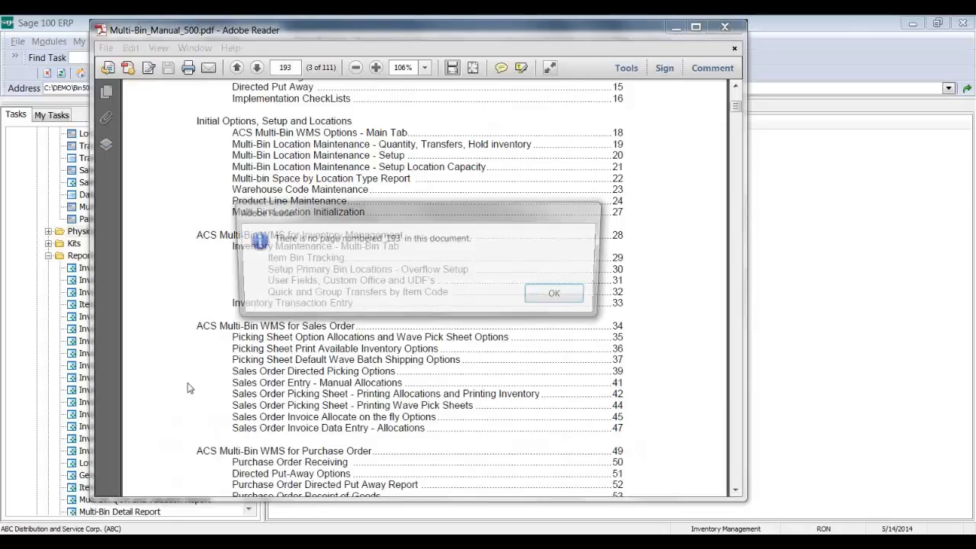
pyautogui.press('Return')
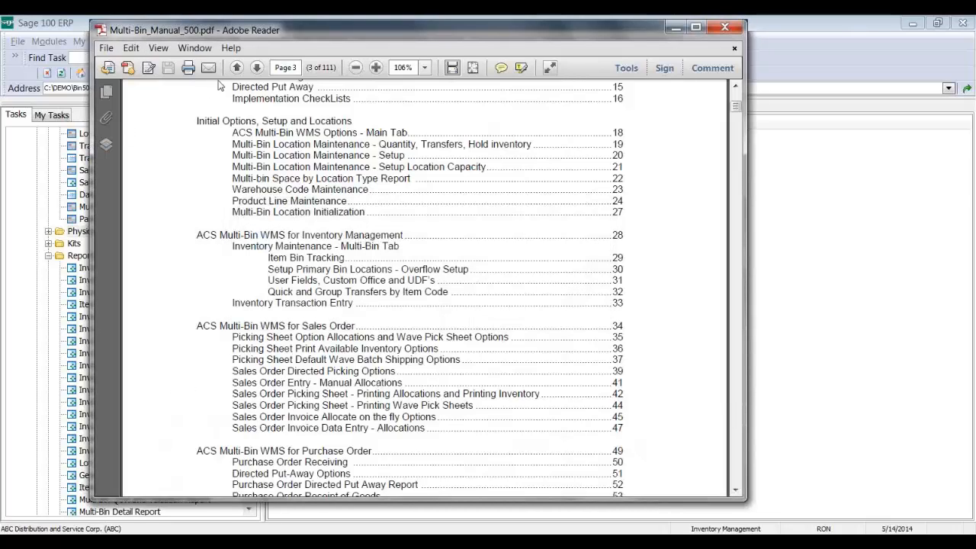
pyautogui.click(284, 68)
pyautogui.write('19')
pyautogui.press('Return')
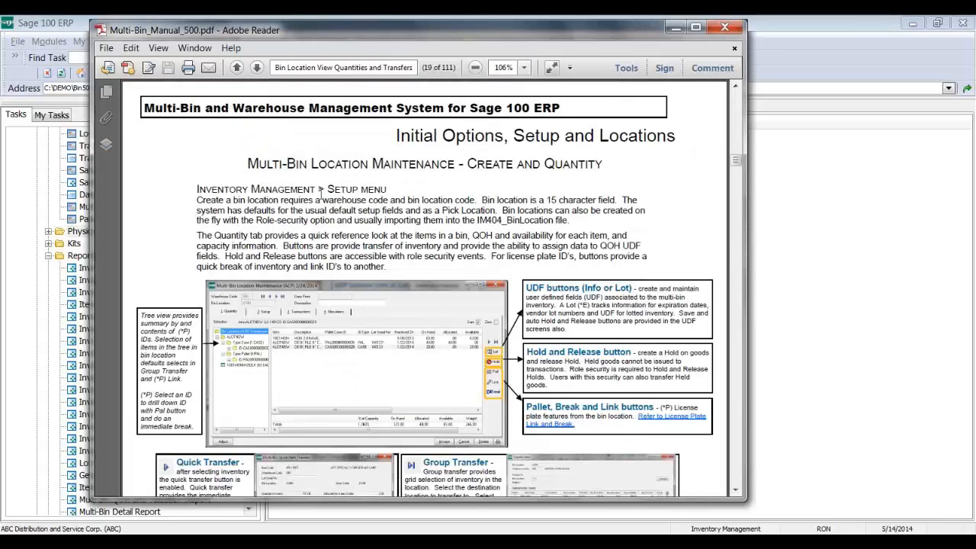
# Step: Scroll down to page 20, the Bin Location Options from Print Sort Code onward
pyautogui.scroll(-2, 320, 189)
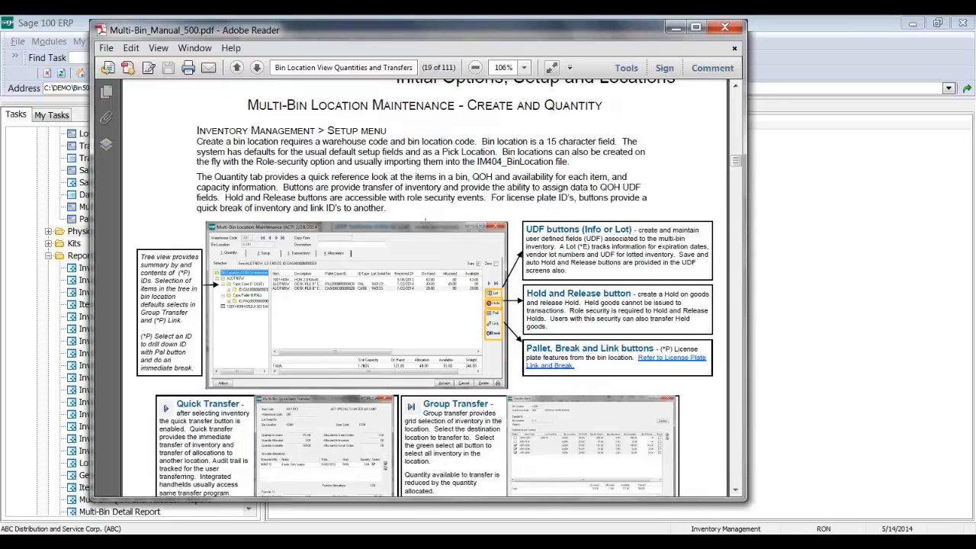
pyautogui.scroll(-1, 424, 224)
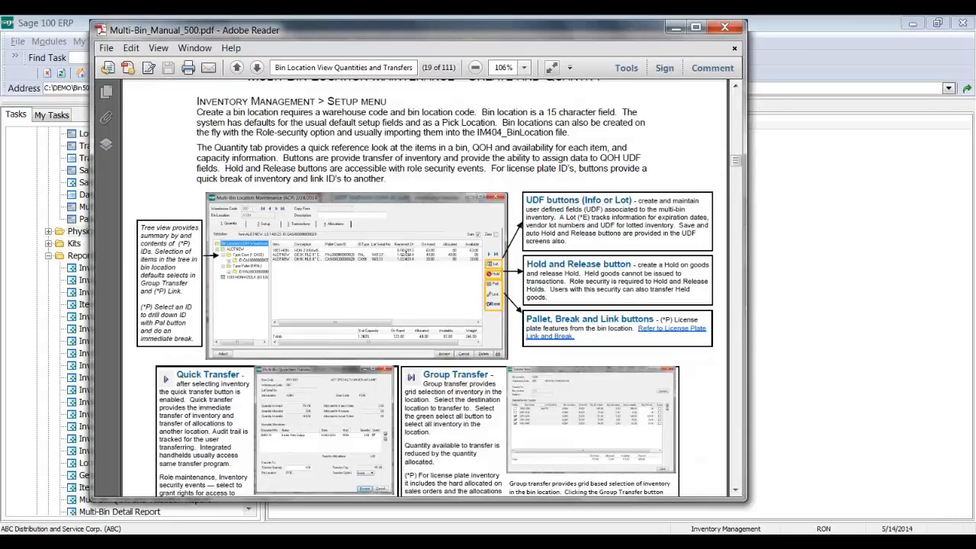
pyautogui.scroll(-1, 404, 256)
pyautogui.scroll(-14, 404, 256)
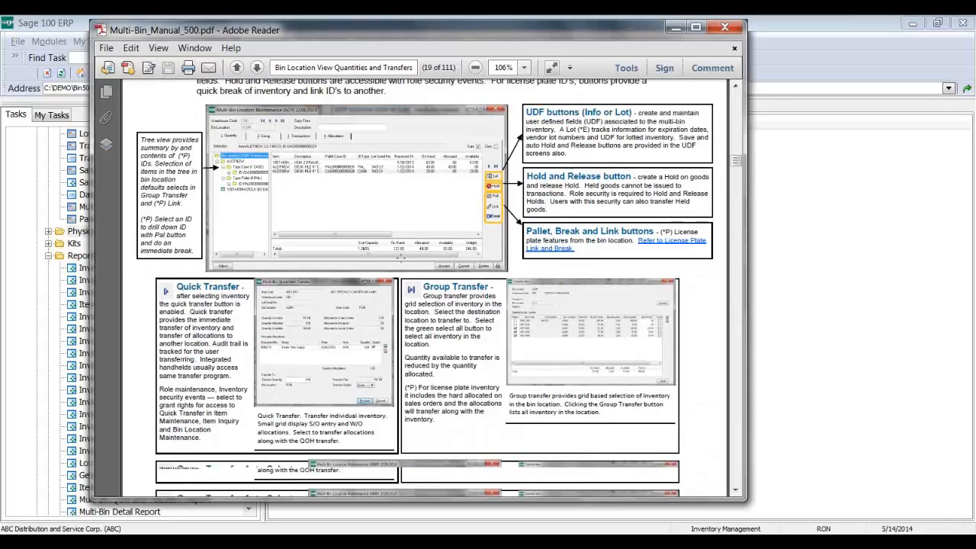
pyautogui.scroll(-9, 400, 248)
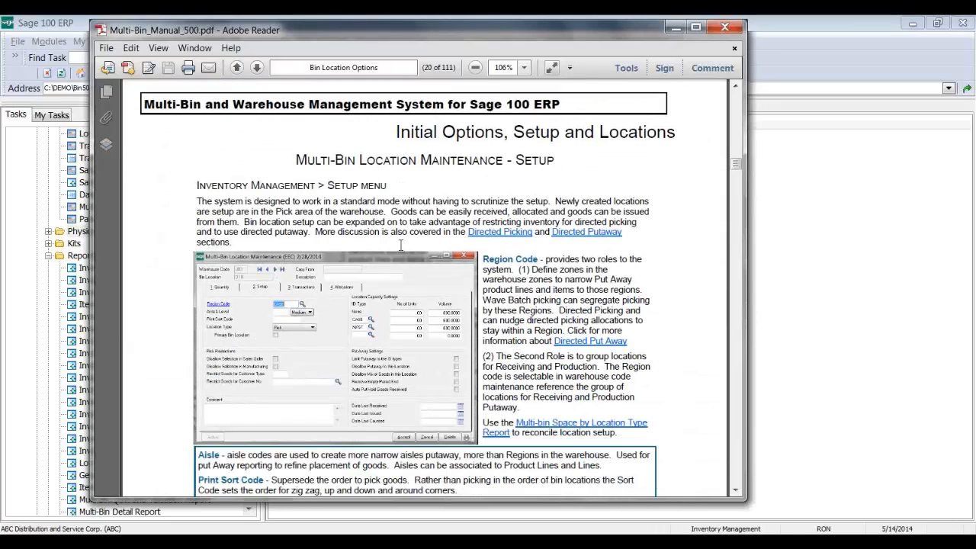
pyautogui.scroll(-13, 400, 246)
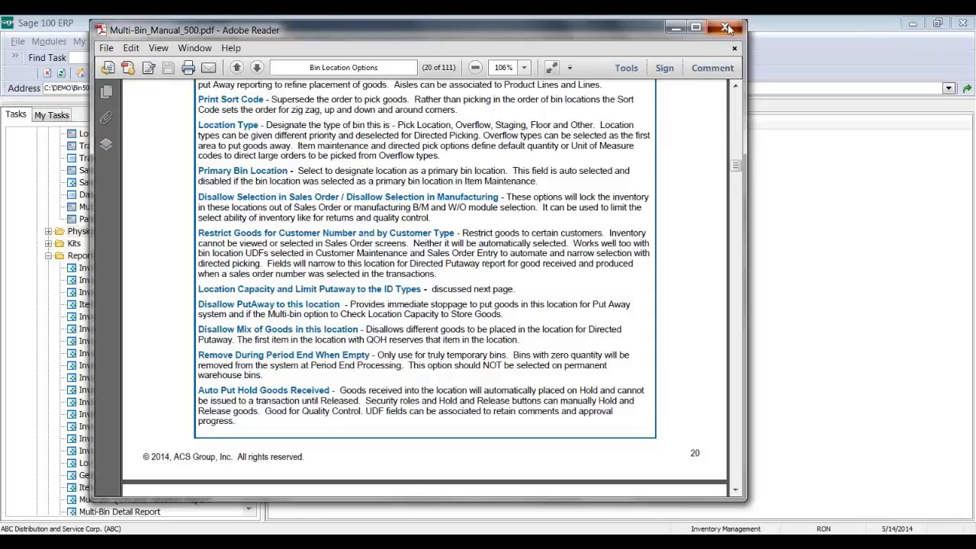
# Step: Close the PDF manual and bring up Sage 100's Change Company selection
pyautogui.click(726, 28)
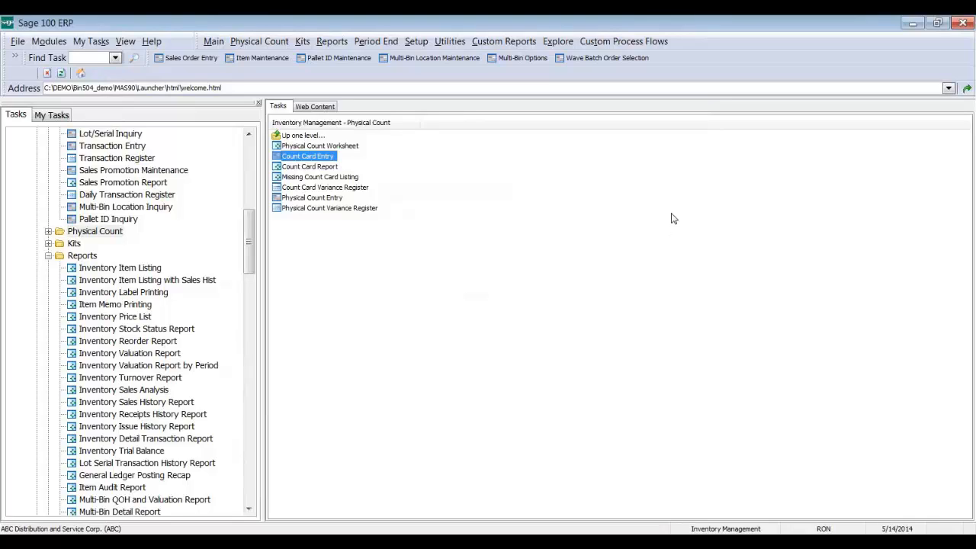
pyautogui.click(974, 50)
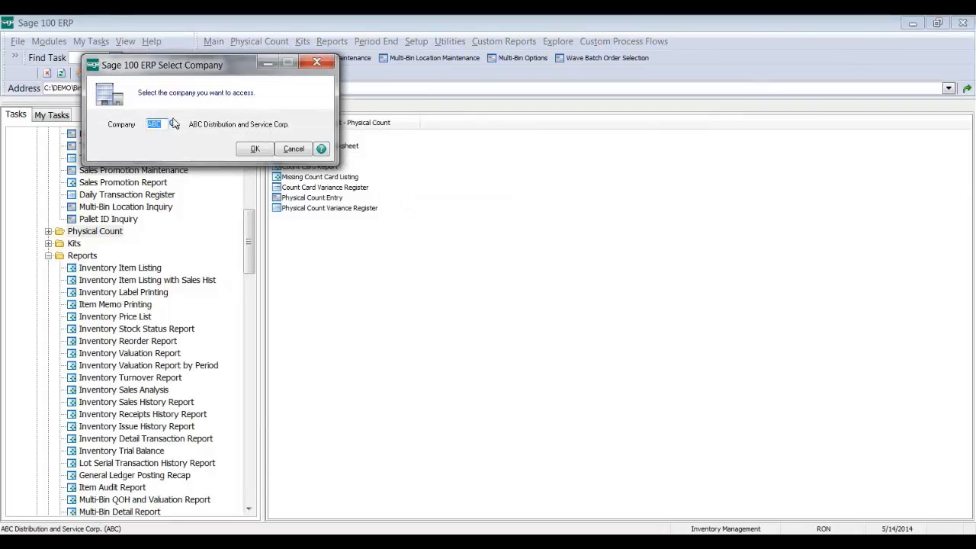
# Step: Switch the active company to XYZ Manufacturing Company and bring the Inventory Management Setup tasks into view
pyautogui.click(173, 124)
pyautogui.doubleClick(379, 246)
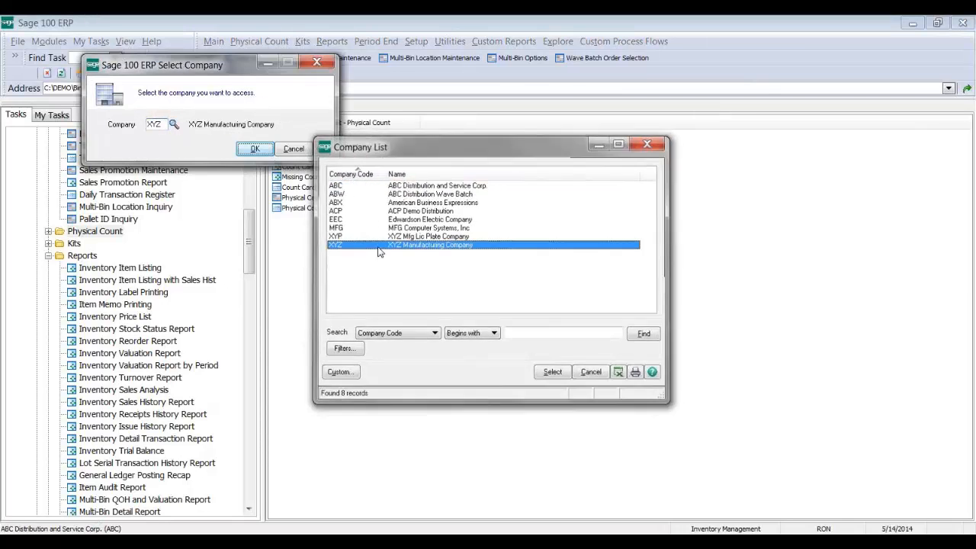
pyautogui.click(253, 150)
pyautogui.moveTo(253, 246); pyautogui.dragTo(253, 222)
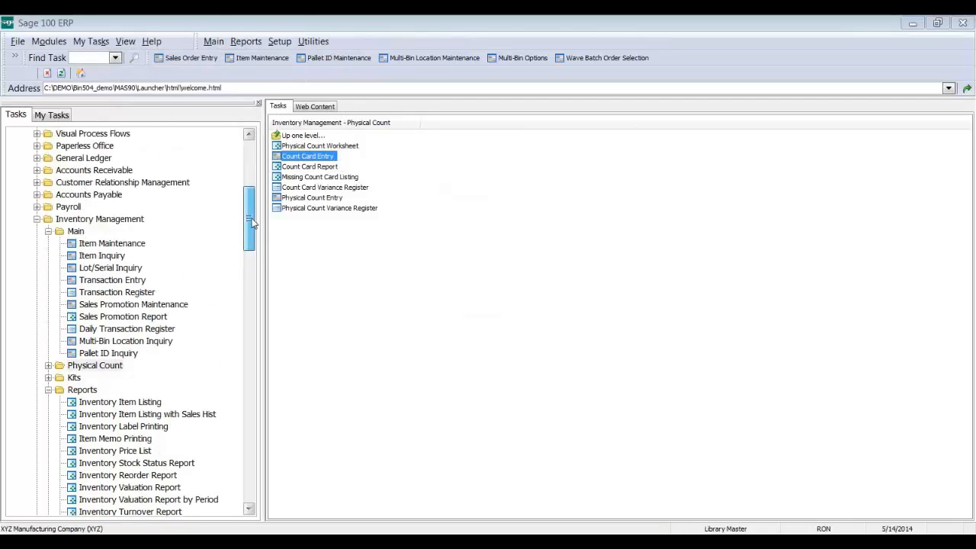
pyautogui.click(48, 402)
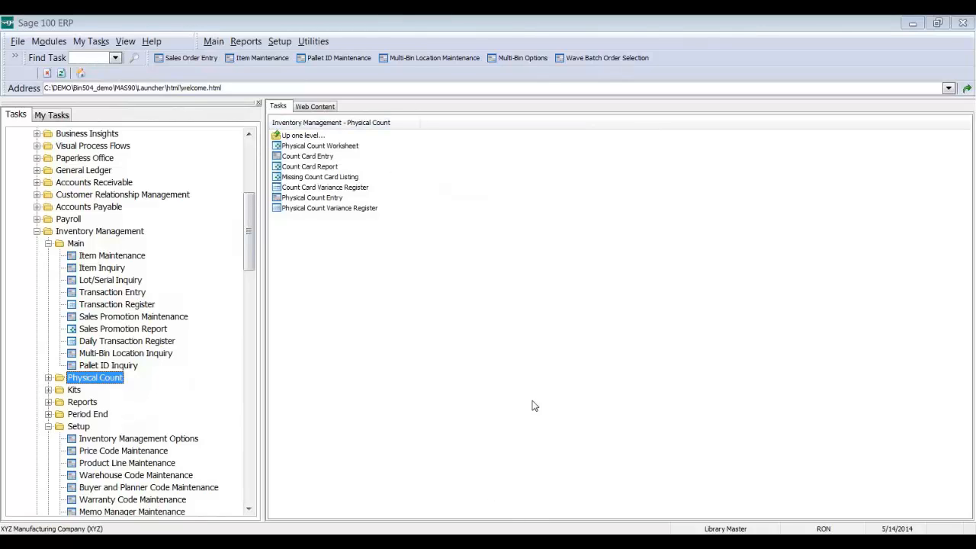
pyautogui.moveTo(252, 271); pyautogui.dragTo(254, 299)
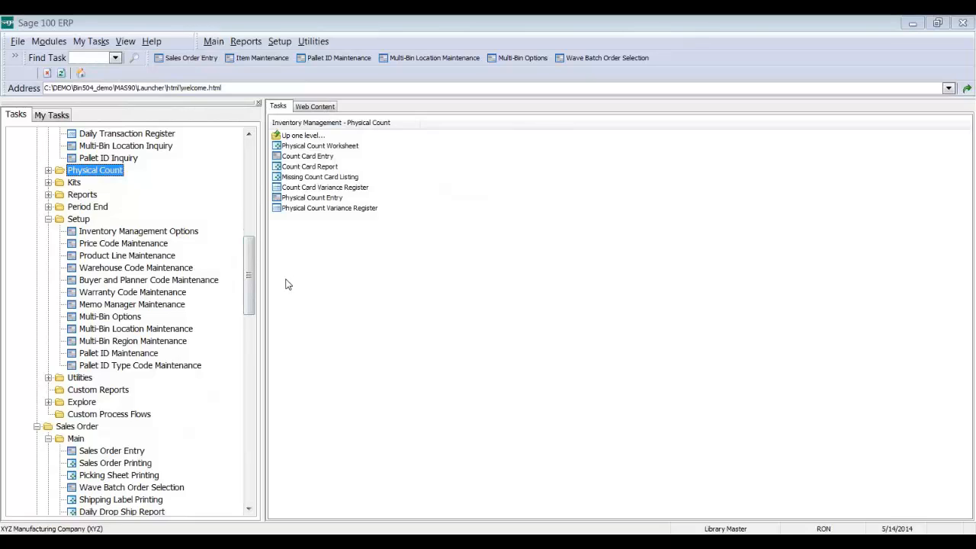
# Step: Review warehouse 000's multi-bin production staging bins, accept them, and close Warehouse Code Maintenance
pyautogui.doubleClick(183, 273)
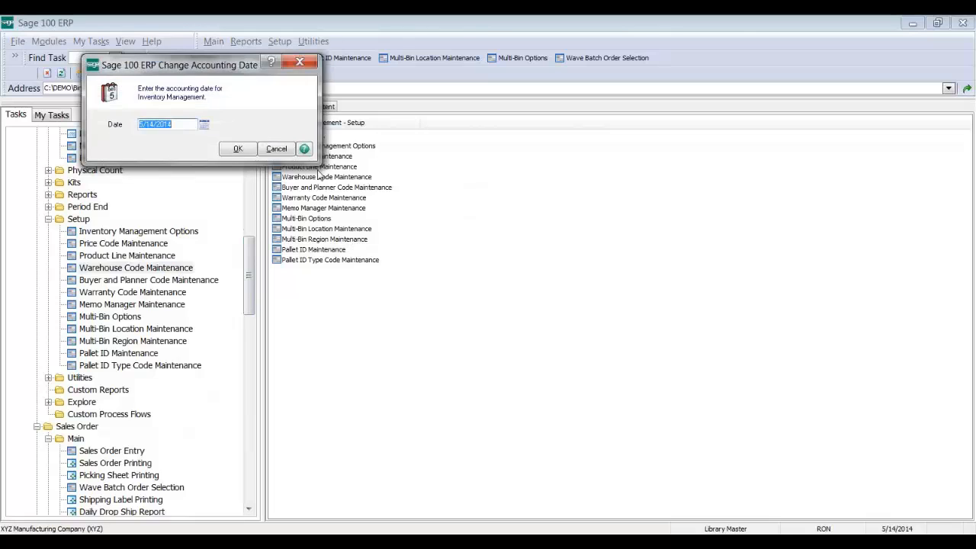
pyautogui.click(250, 150)
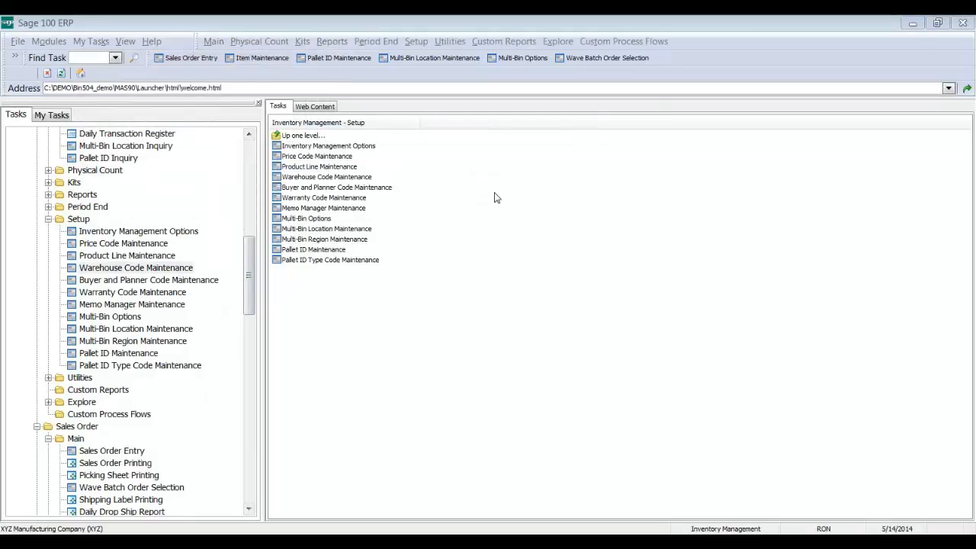
pyautogui.click(445, 165)
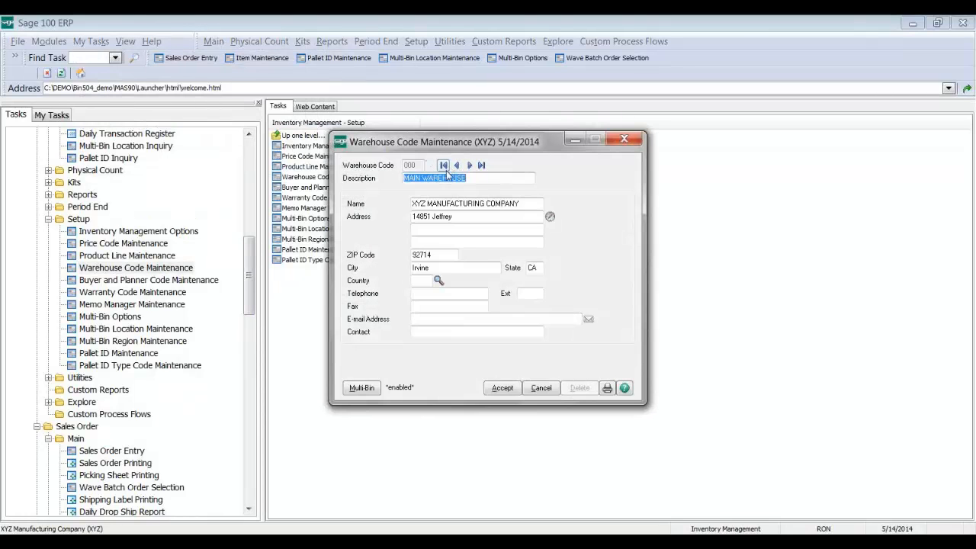
pyautogui.click(362, 387)
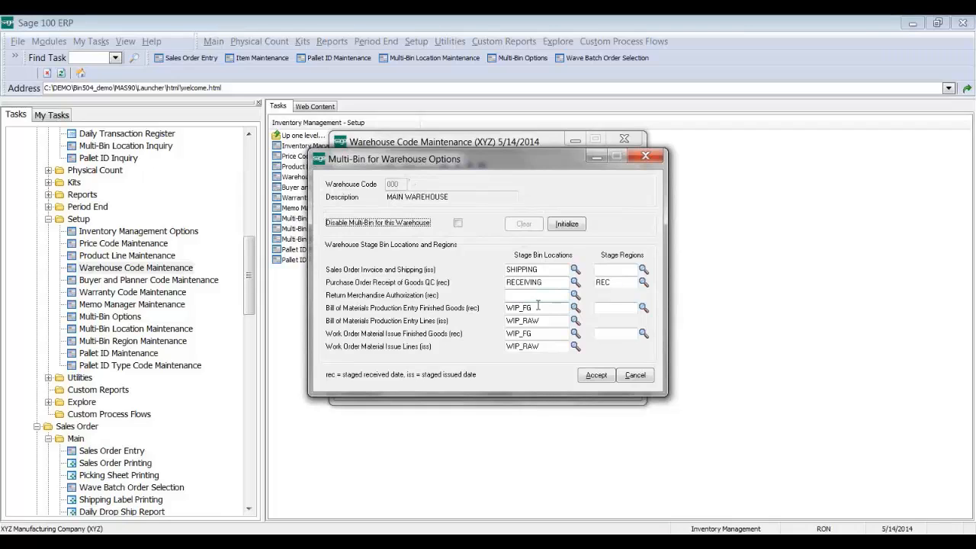
pyautogui.click(539, 305)
pyautogui.click(547, 321)
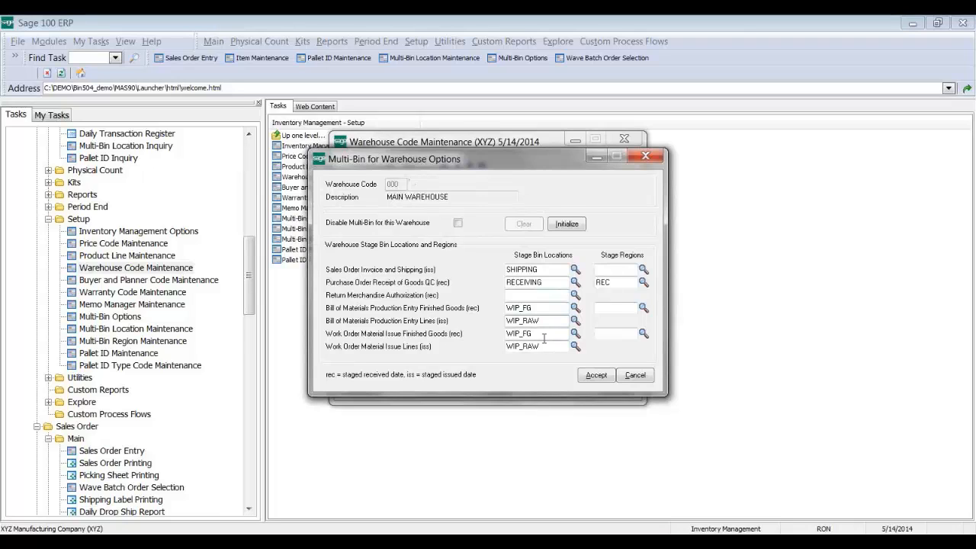
pyautogui.click(602, 375)
pyautogui.click(627, 139)
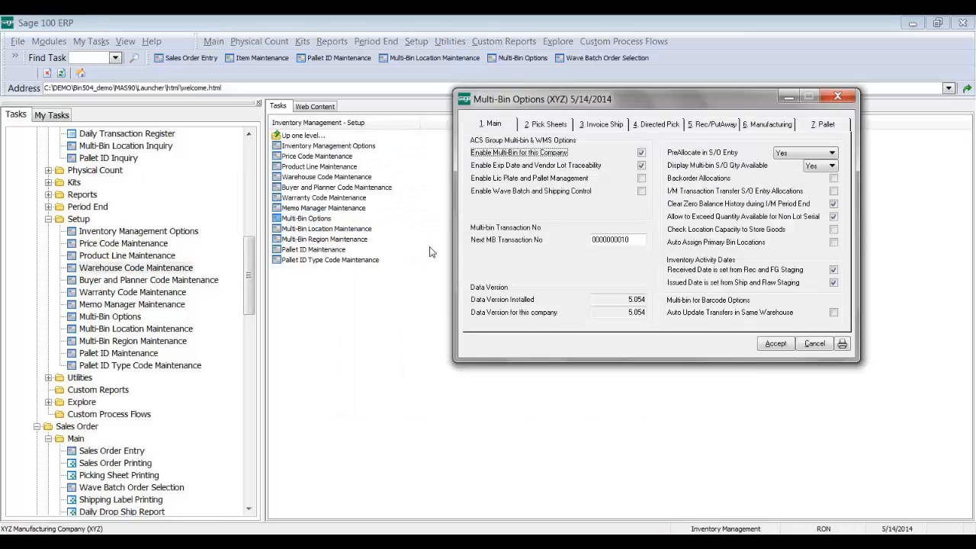
# Step: On the Manufacturing tab, keep finished goods on warehouse staging location and raw materials on primary item bin
pyautogui.click(766, 124)
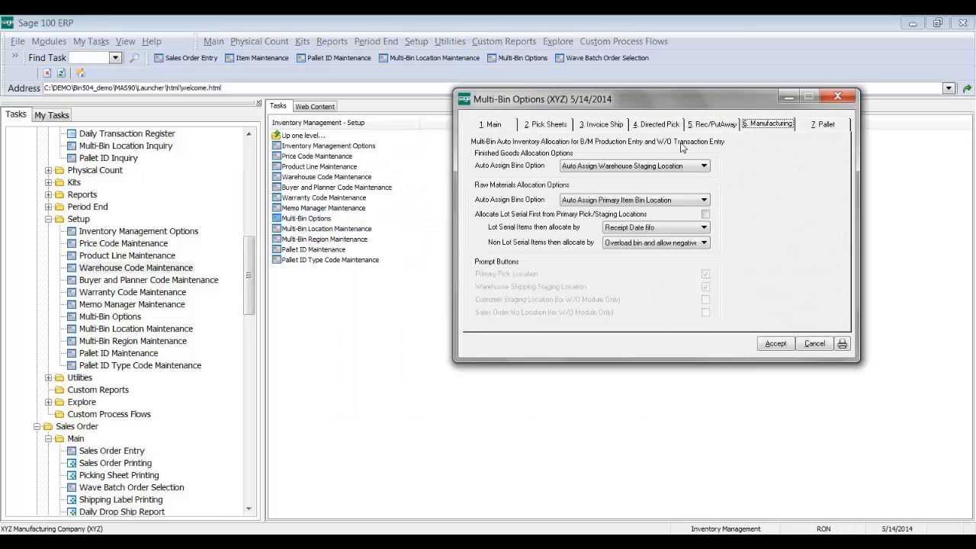
pyautogui.click(625, 166)
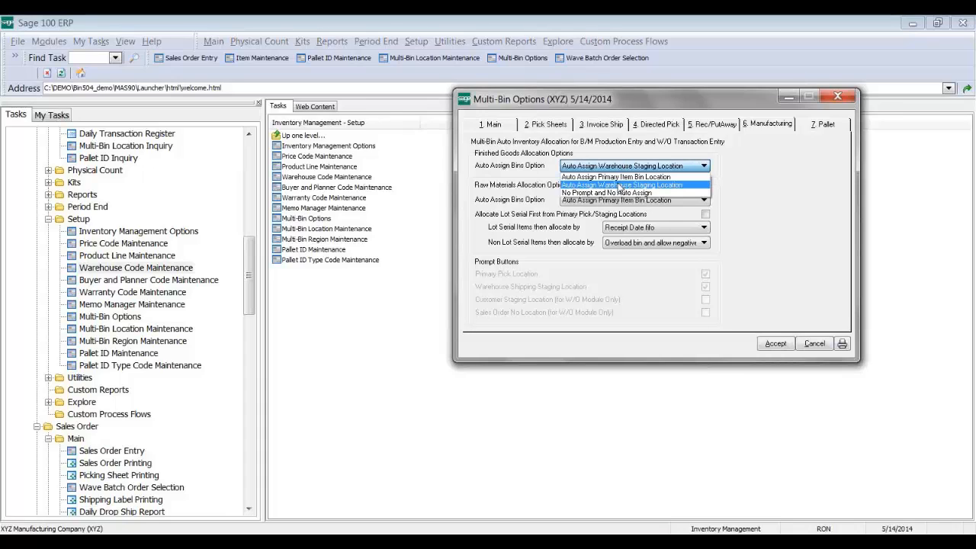
pyautogui.click(619, 185)
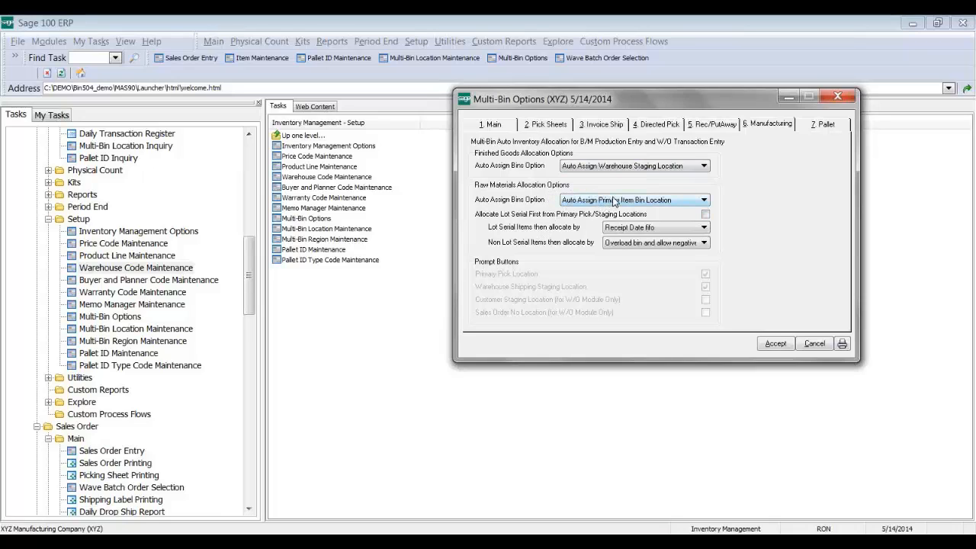
pyautogui.click(645, 201)
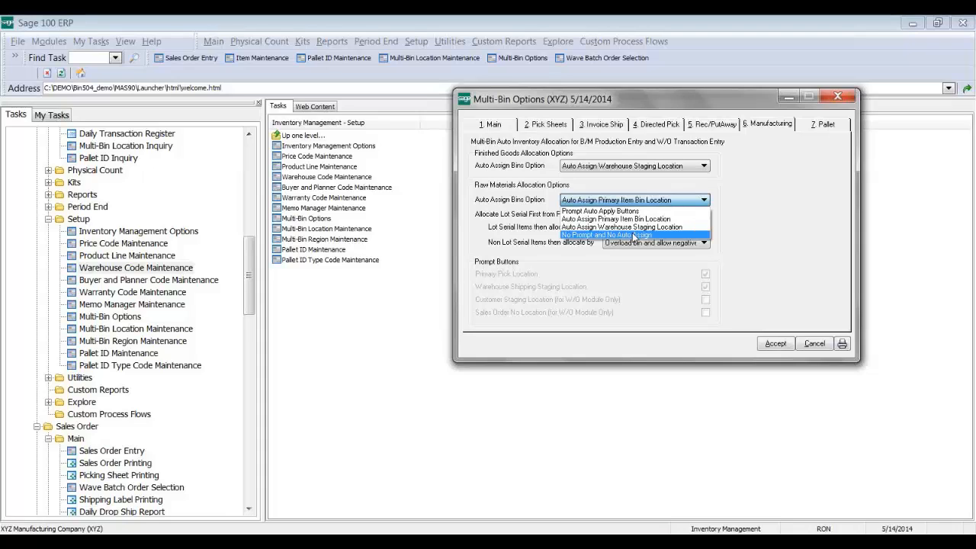
pyautogui.click(640, 219)
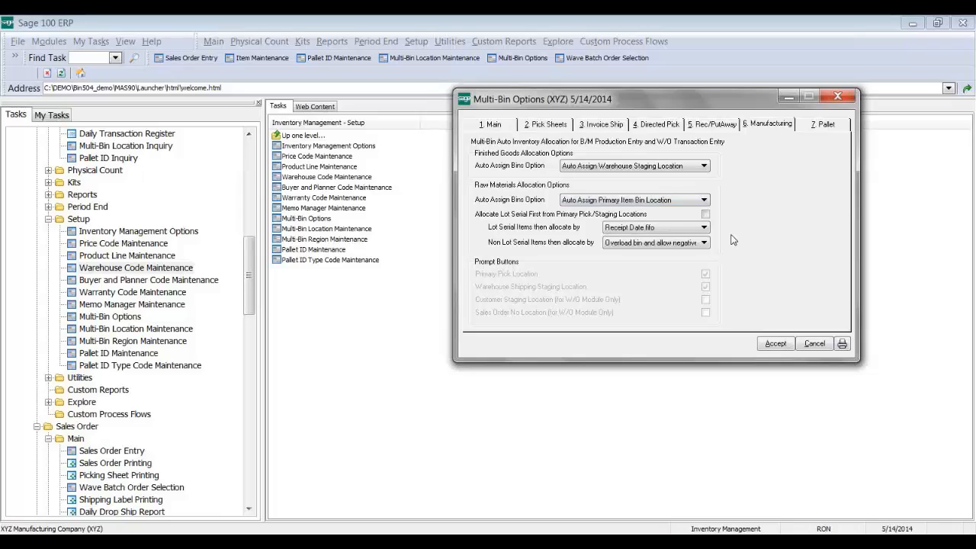
# Step: Review the raw materials and Non Lot Serial choices, keeping overload bin with negative QOH allowed
pyautogui.click(636, 202)
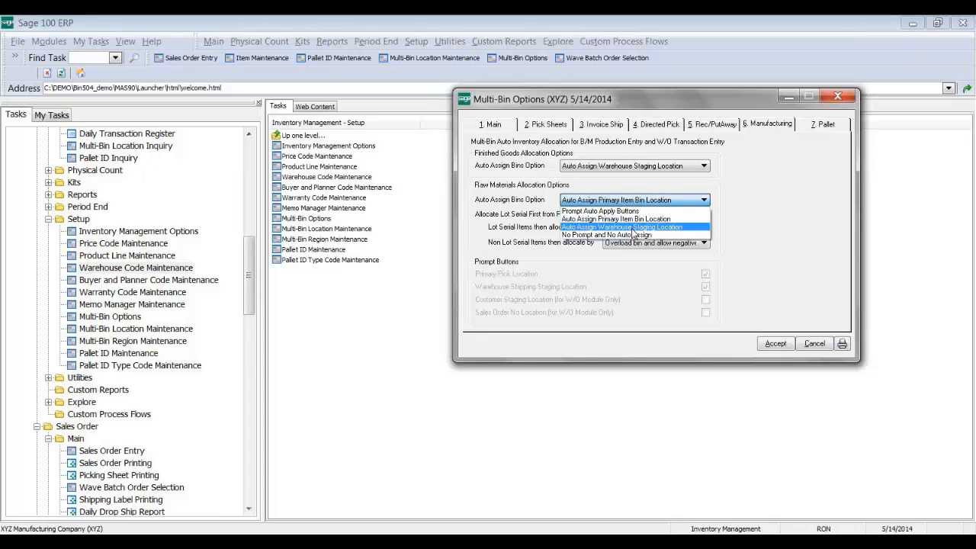
pyautogui.click(600, 219)
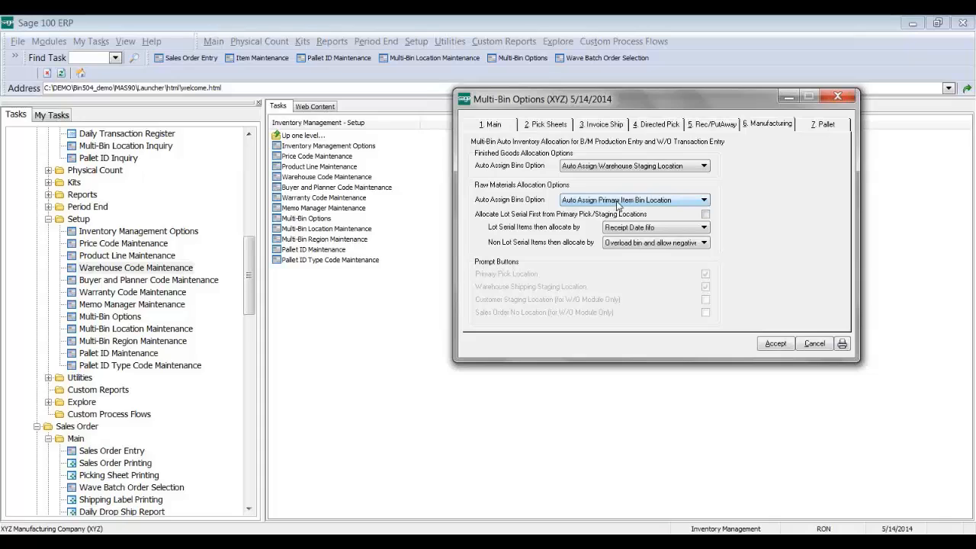
pyautogui.click(614, 244)
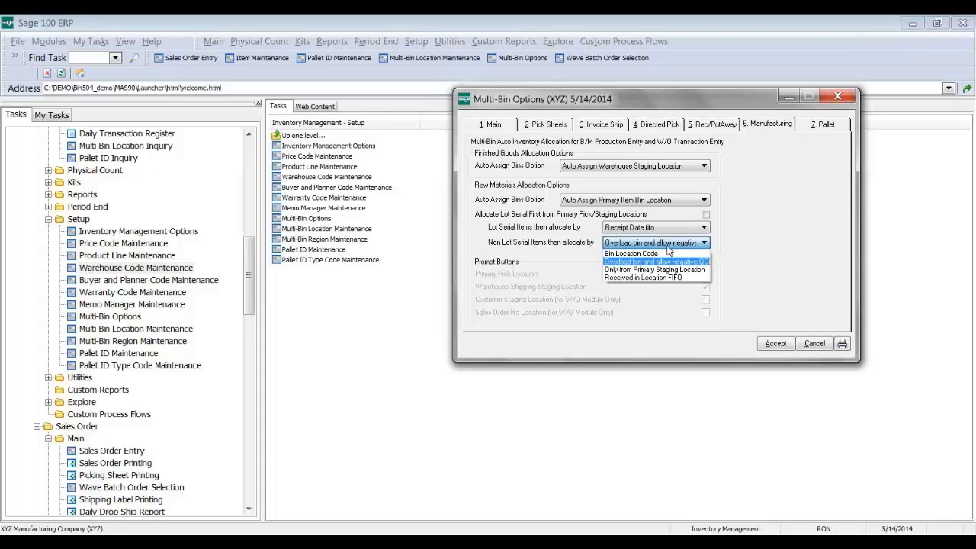
pyautogui.click(669, 261)
# Step: Set the Raw Materials Auto Assign Bins Option to Auto Assign Warehouse Staging Location
pyautogui.click(652, 202)
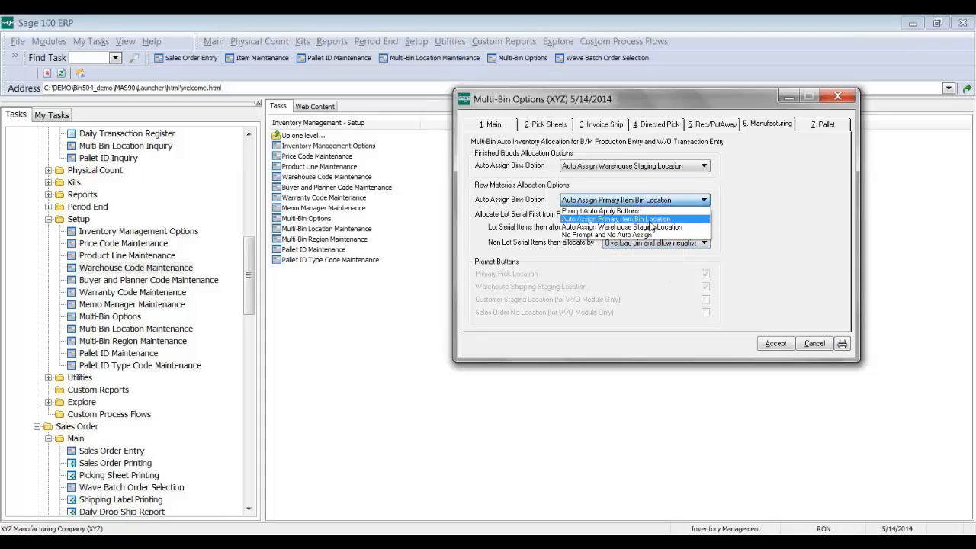
pyautogui.click(638, 218)
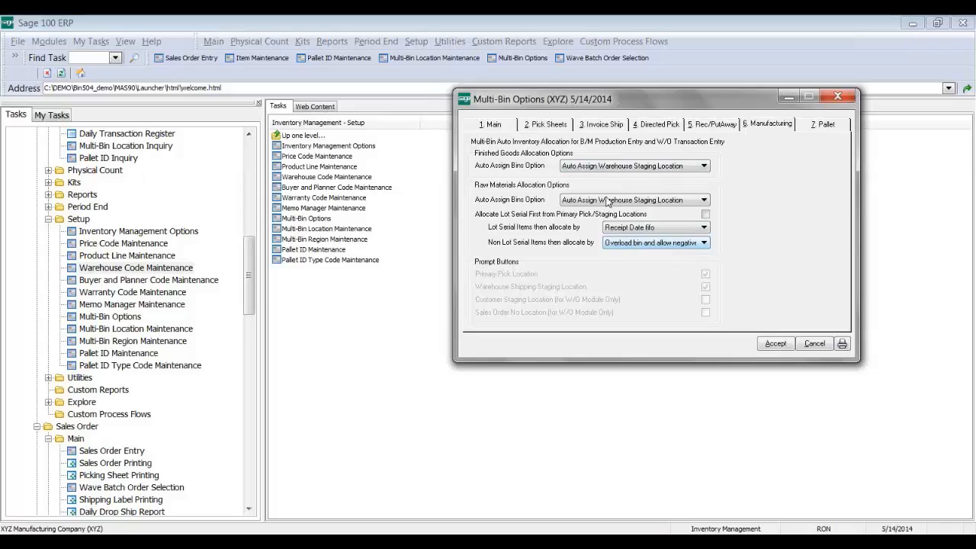
pyautogui.click(614, 168)
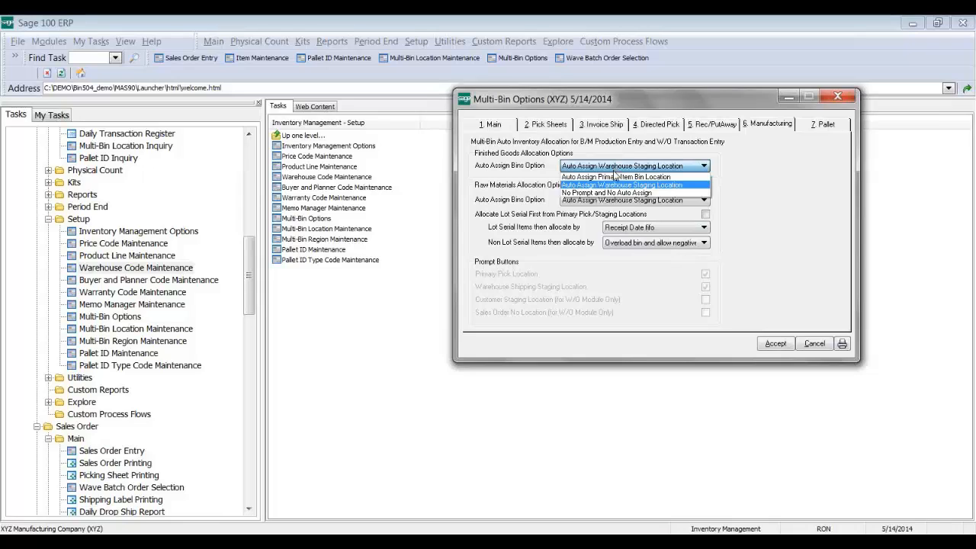
# Step: Leave finished goods on Auto Assign Warehouse Staging Location and accept the Multi-Bin Options
pyautogui.click(615, 169)
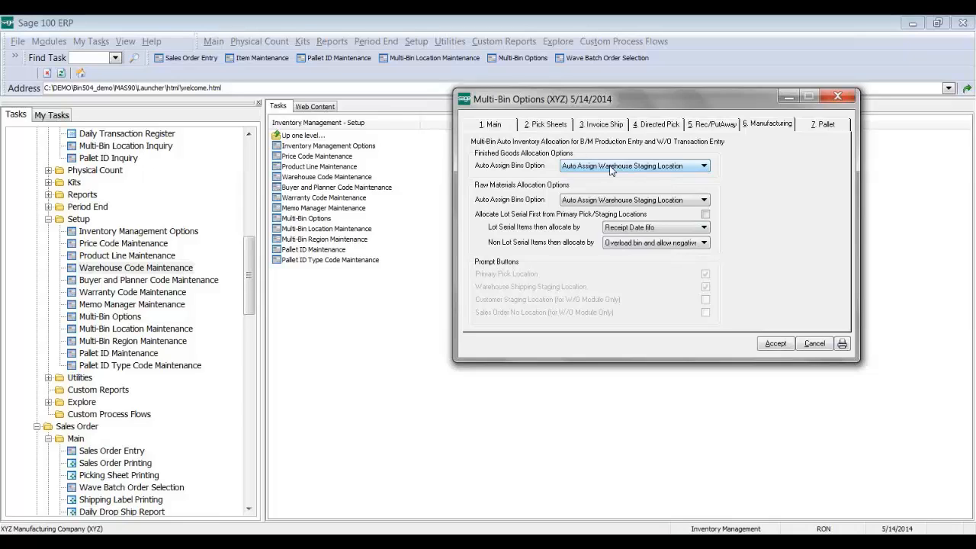
pyautogui.click(763, 345)
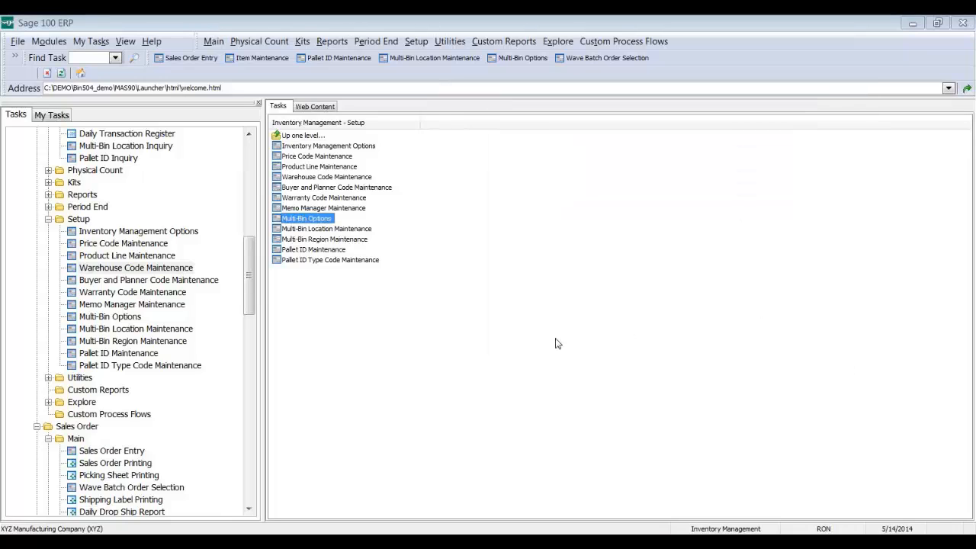
# Step: Open Production Entry from the Bill of Materials Main tasks, accepting the accounting date
pyautogui.moveTo(251, 314); pyautogui.dragTo(241, 470)
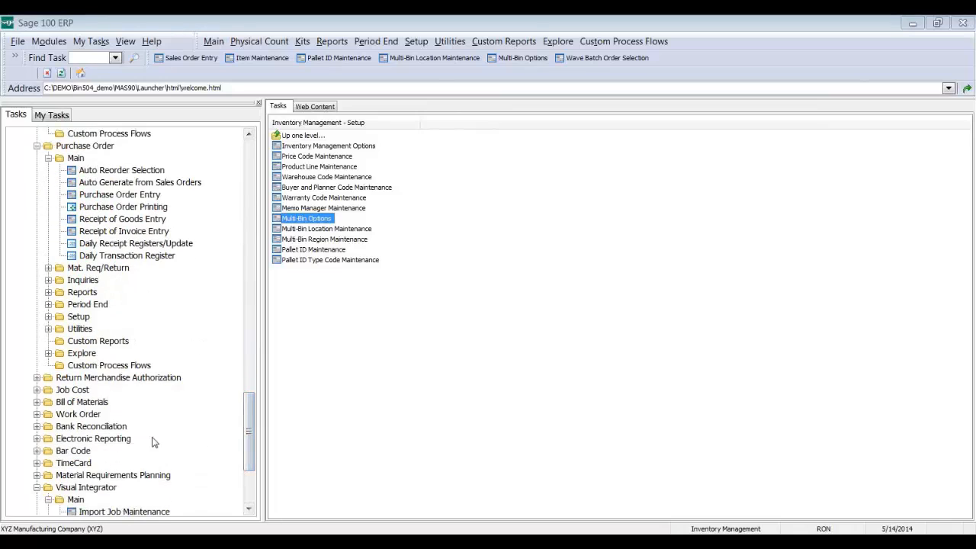
pyautogui.click(82, 402)
pyautogui.click(76, 401)
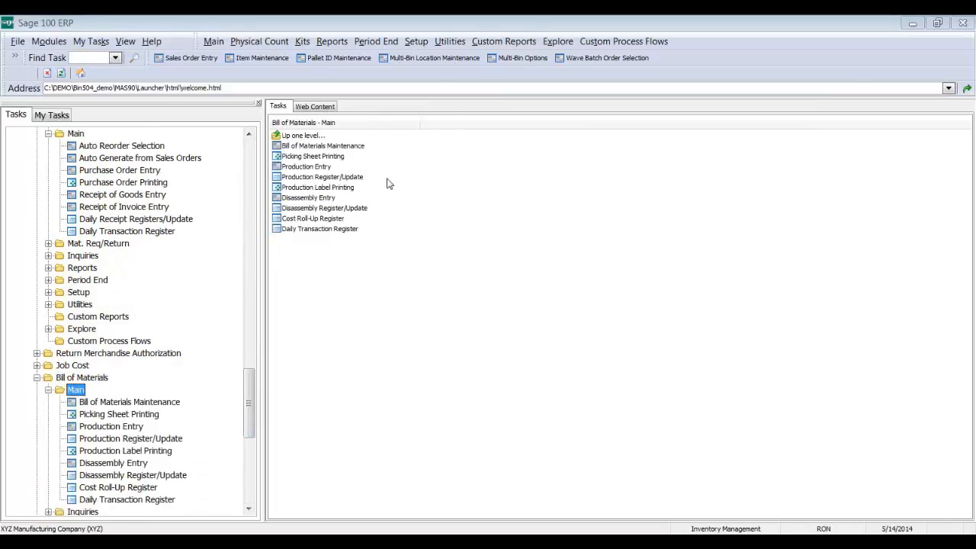
pyautogui.click(307, 167)
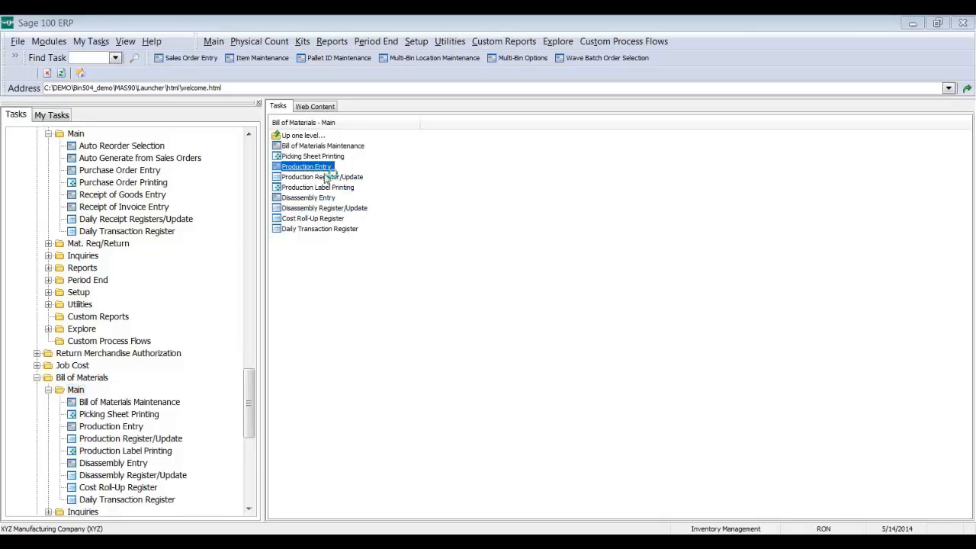
pyautogui.click(241, 149)
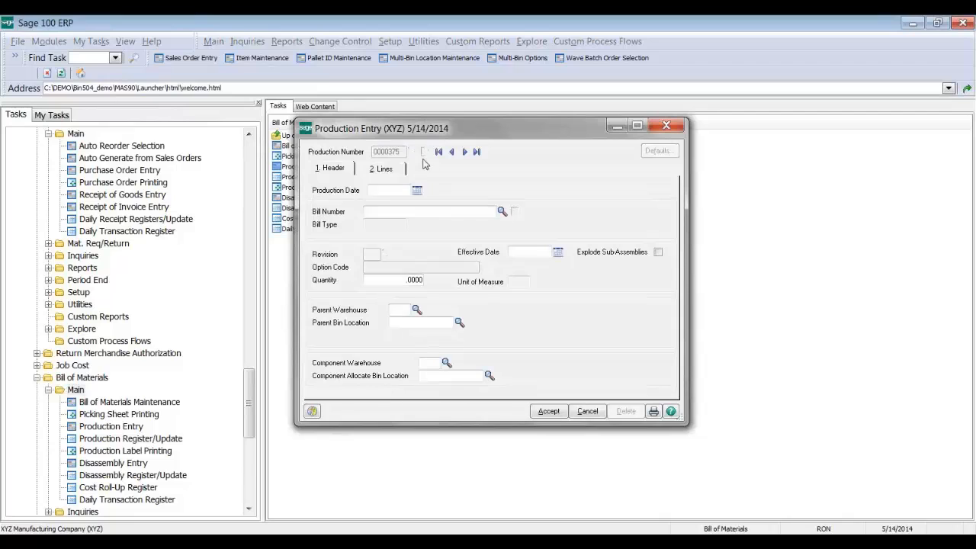
# Step: Start a production for bill ALOT with quantity 1, review its WIP bin, and show the component lines
pyautogui.click(511, 213)
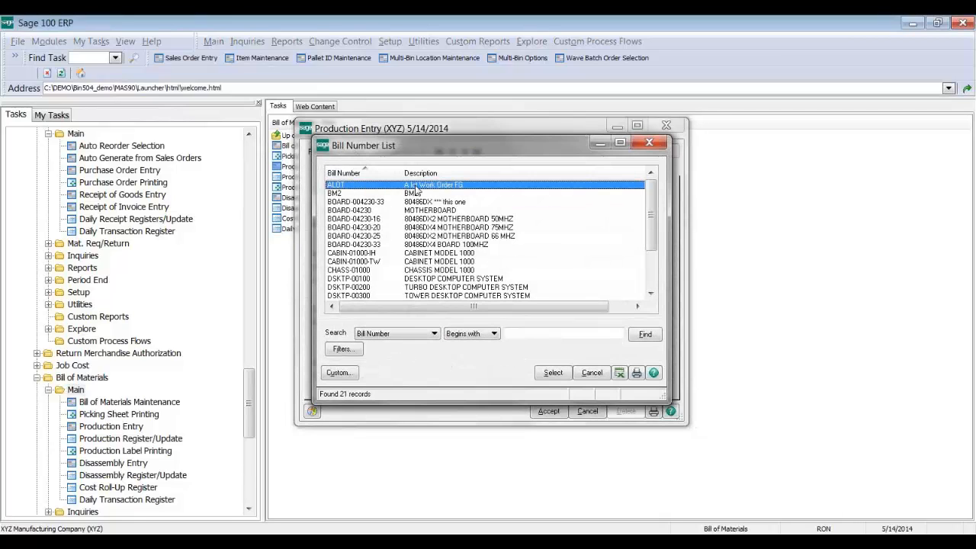
pyautogui.doubleClick(416, 190)
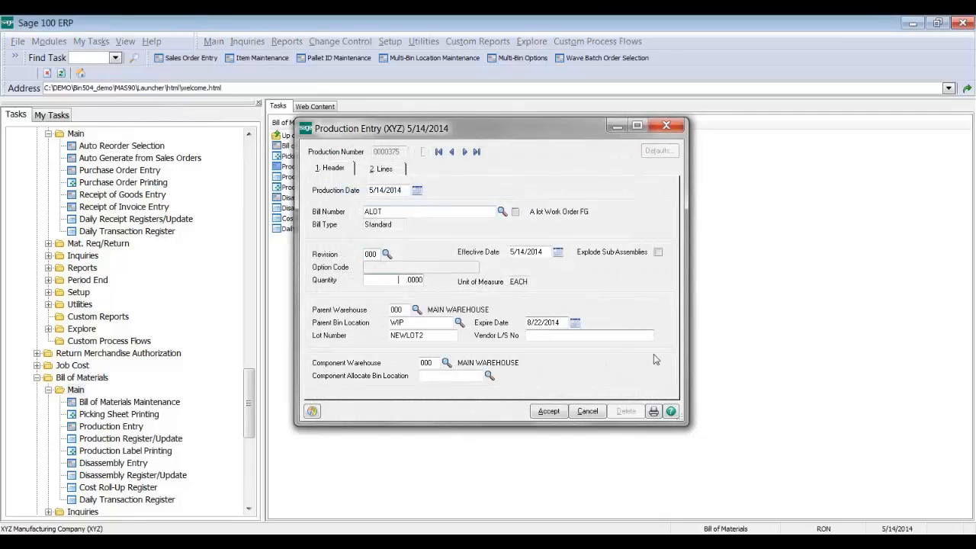
pyautogui.write('1')
pyautogui.press('Tab')
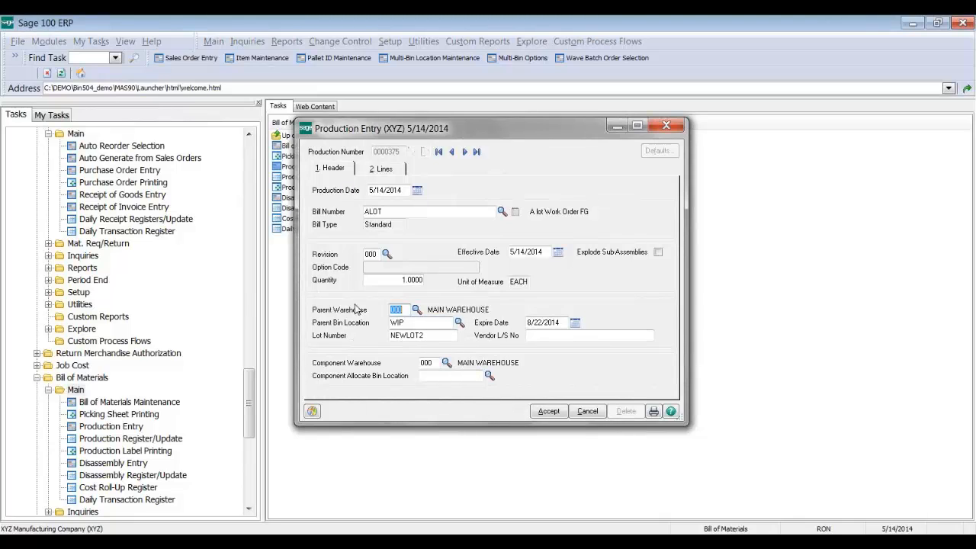
pyautogui.click(391, 322)
pyautogui.click(427, 376)
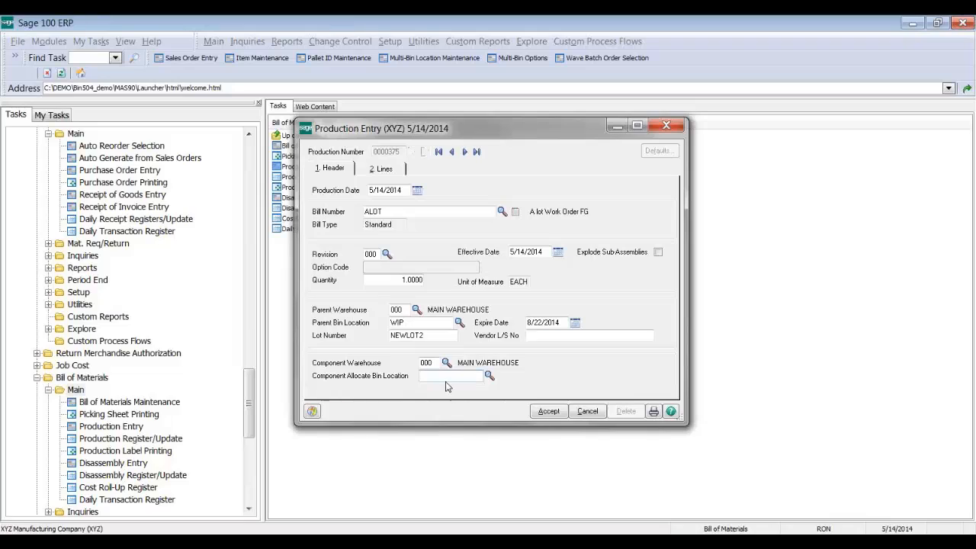
pyautogui.click(374, 172)
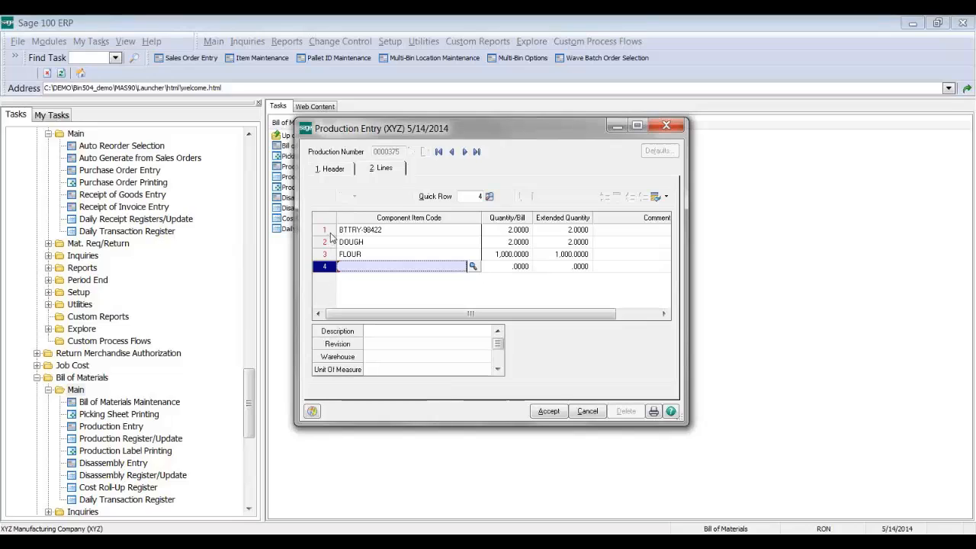
# Step: Review the bin distributions for the BTTRY-98422, DOUGH and FLOUR component lines
pyautogui.click(359, 231)
pyautogui.click(535, 198)
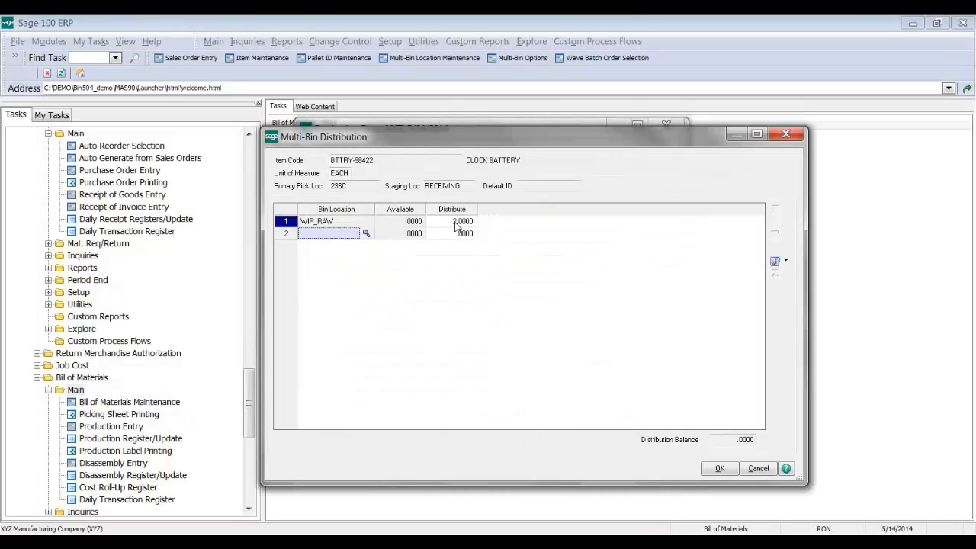
pyautogui.click(720, 468)
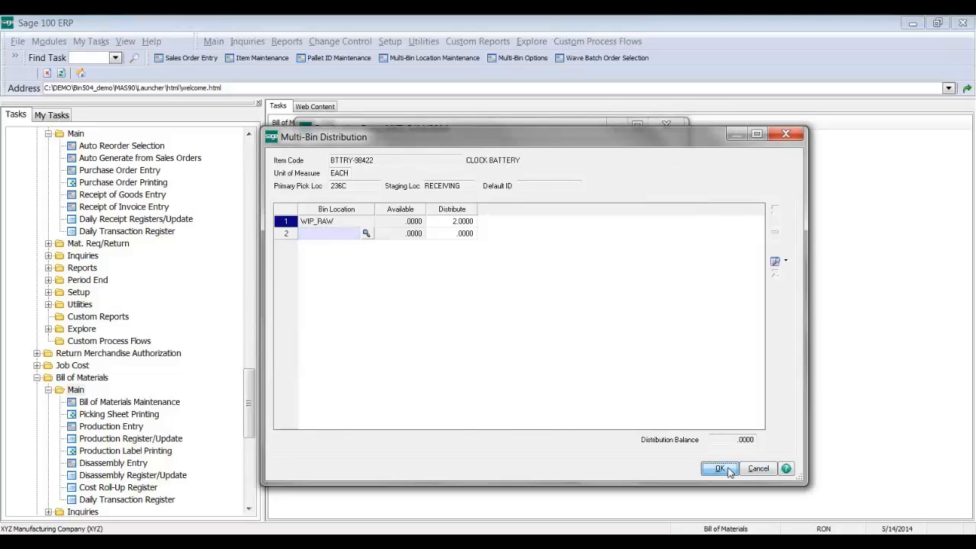
pyautogui.click(567, 246)
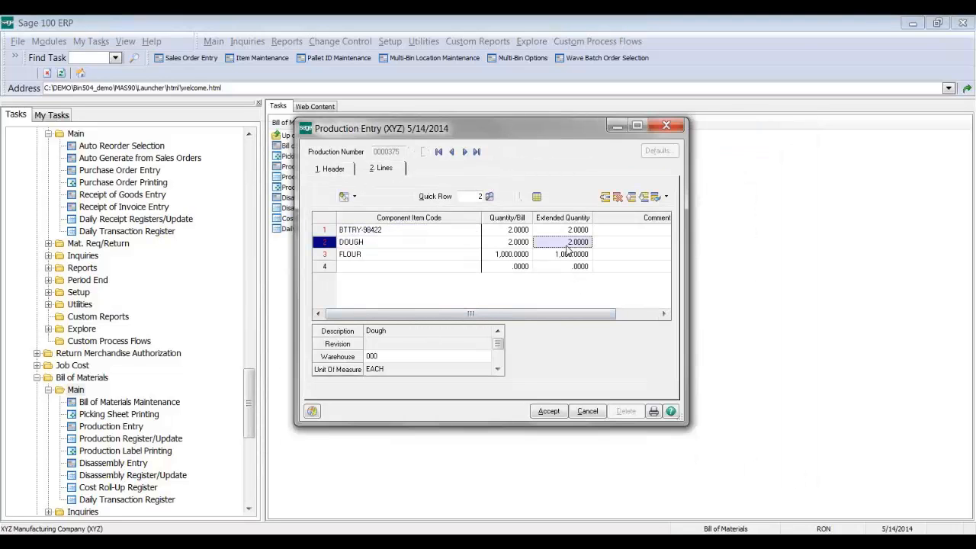
pyautogui.click(536, 197)
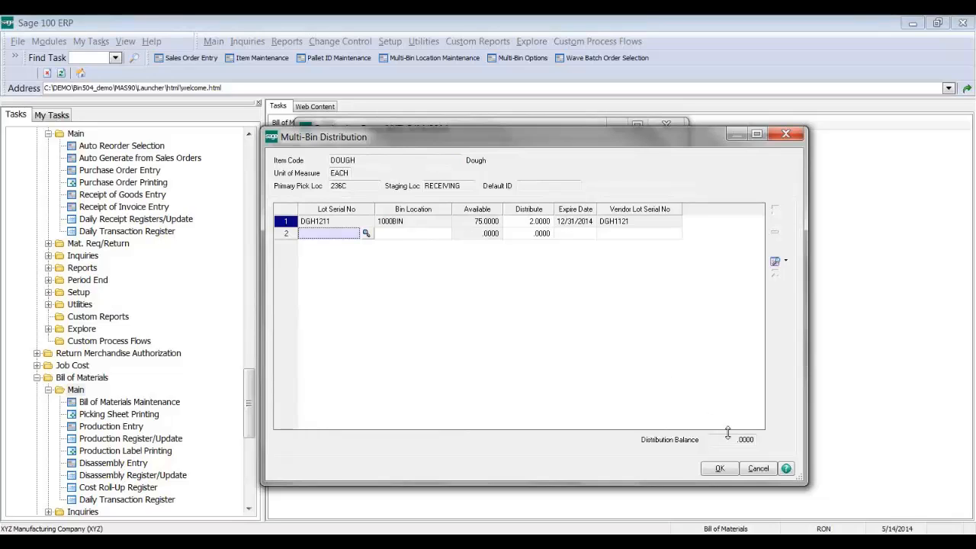
pyautogui.click(719, 468)
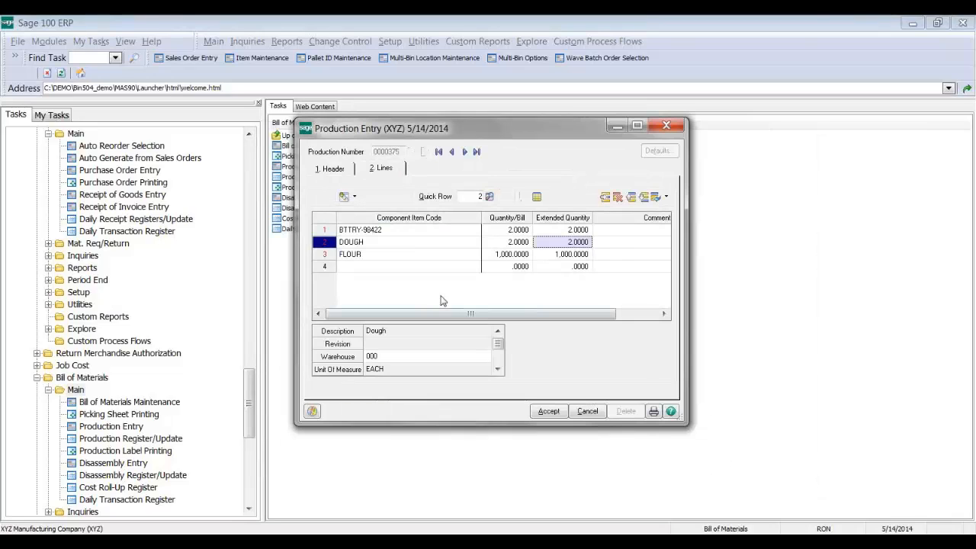
pyautogui.click(423, 258)
pyautogui.click(379, 266)
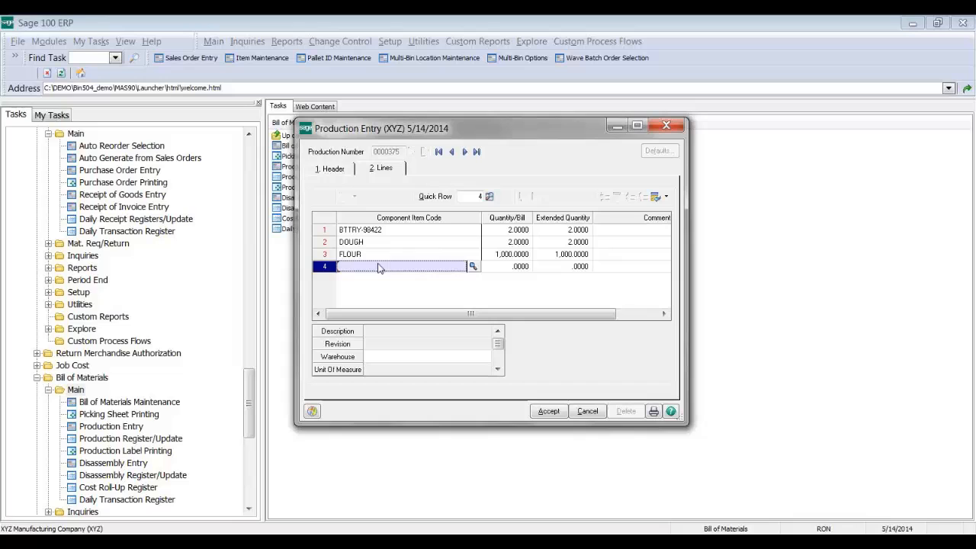
pyautogui.click(520, 255)
pyautogui.click(537, 199)
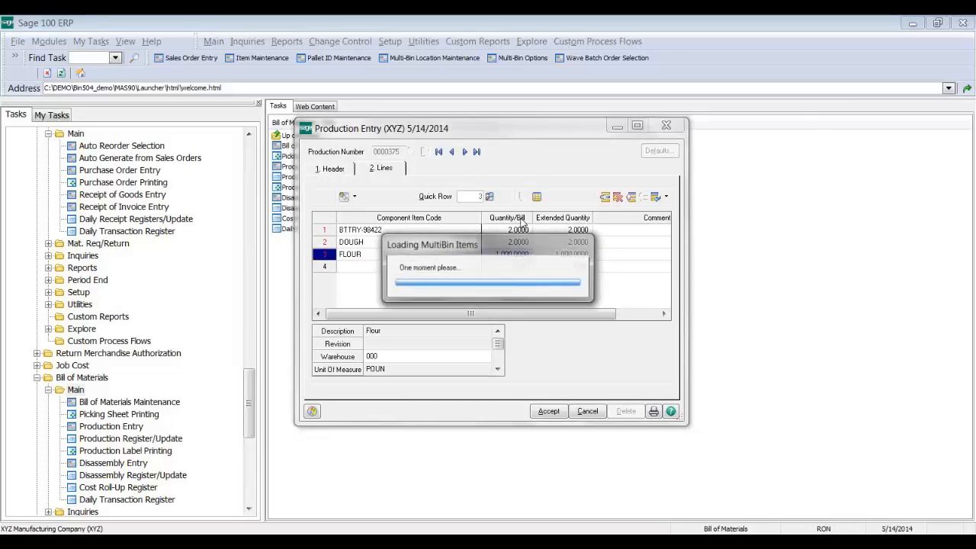
pyautogui.click(716, 468)
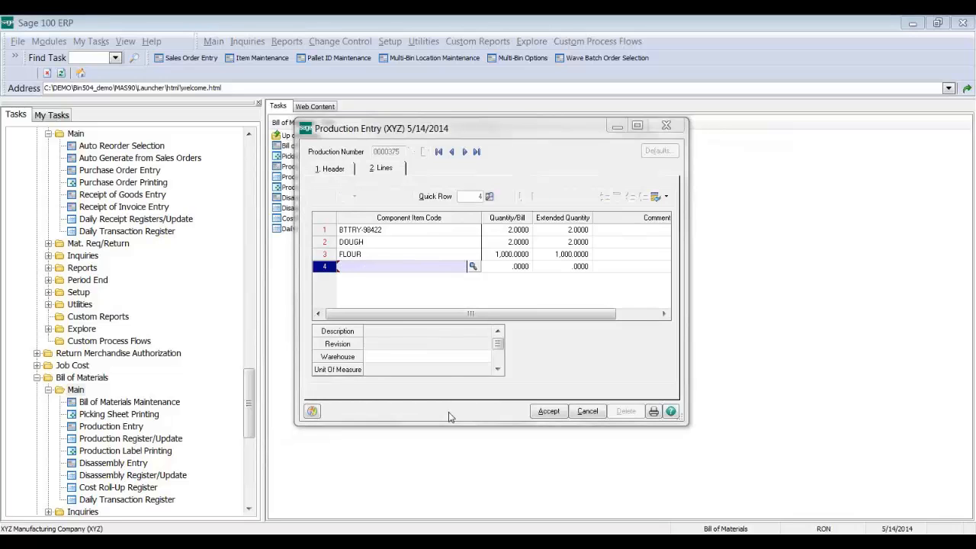
# Step: Add line 4 for item BTTRY-98422 with quantity 10
pyautogui.press('F2')
pyautogui.press('Down')
pyautogui.press('Down')
pyautogui.press('Down')
pyautogui.press('Down')
pyautogui.press('Down')
pyautogui.press('Down')
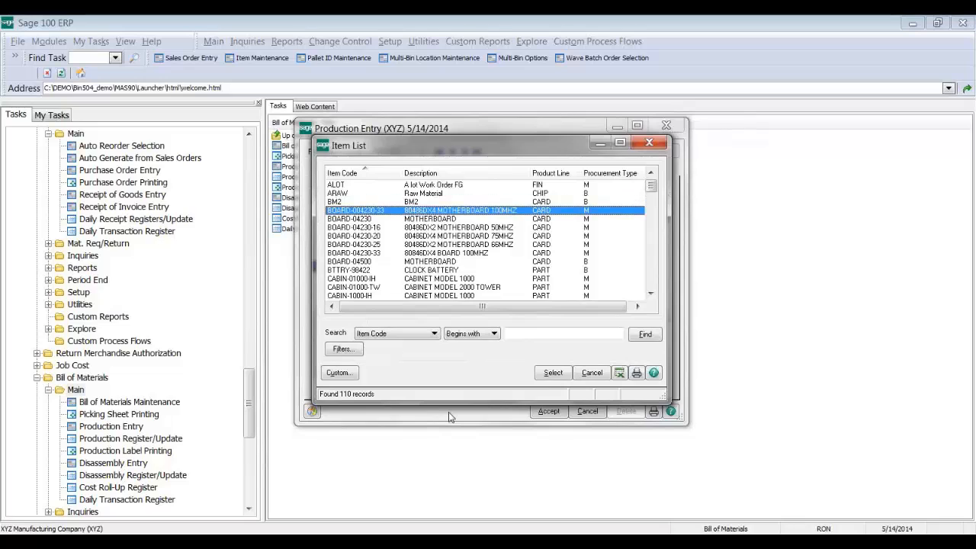
pyautogui.press('Down')
pyautogui.press('Down')
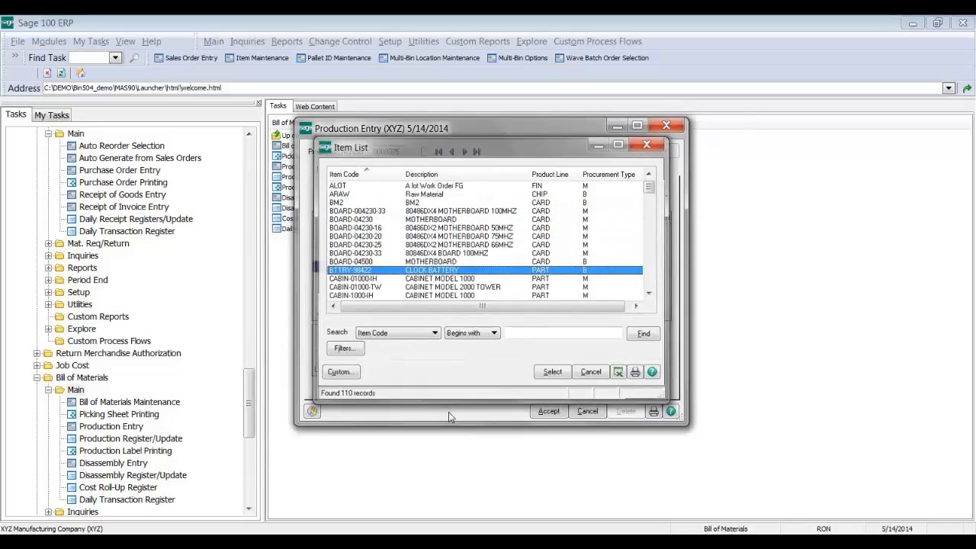
pyautogui.press('Return')
pyautogui.write('10')
pyautogui.press('Tab')
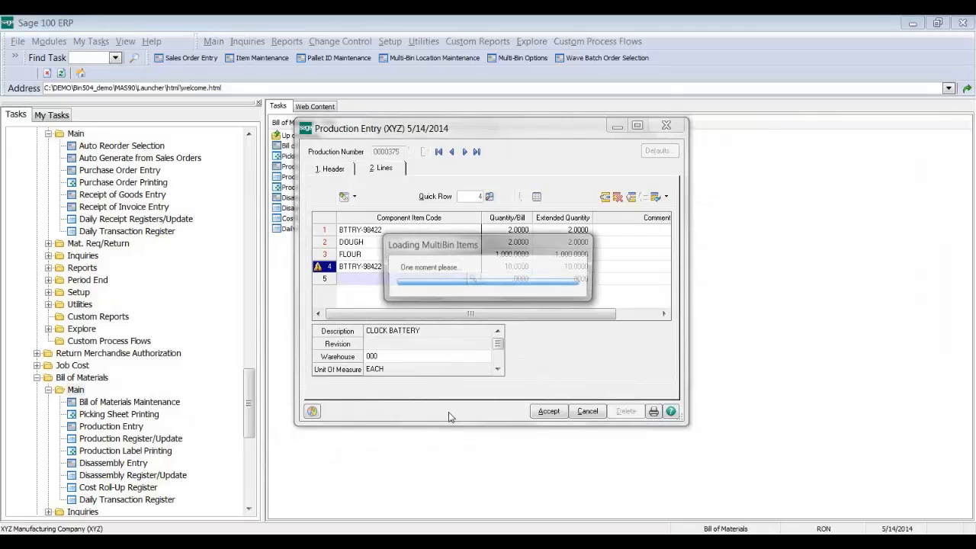
# Step: Distribute the 10 batteries from bin 200B and save production 0000375
pyautogui.press('F2')
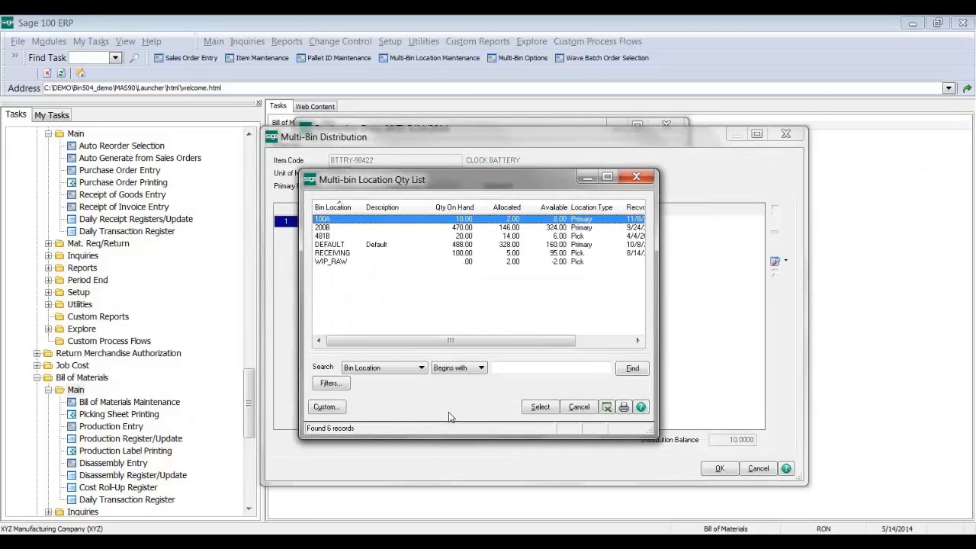
pyautogui.press('Down')
pyautogui.press('Down')
pyautogui.press('Up')
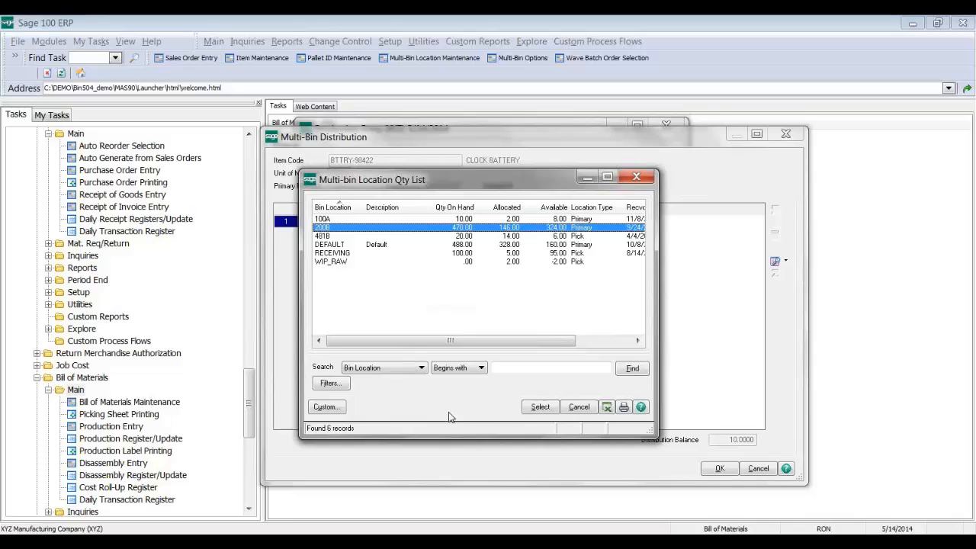
pyautogui.press('Return')
pyautogui.press('Tab')
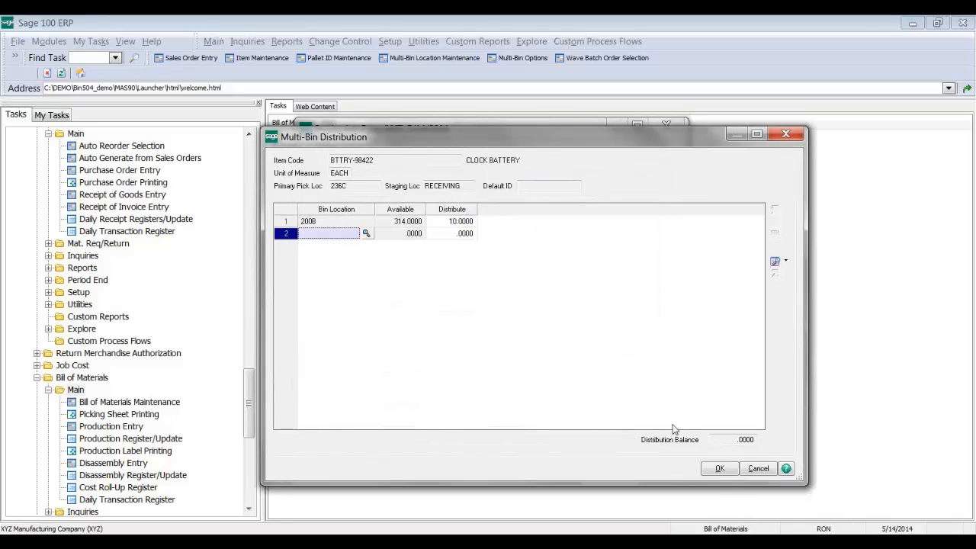
pyautogui.click(719, 470)
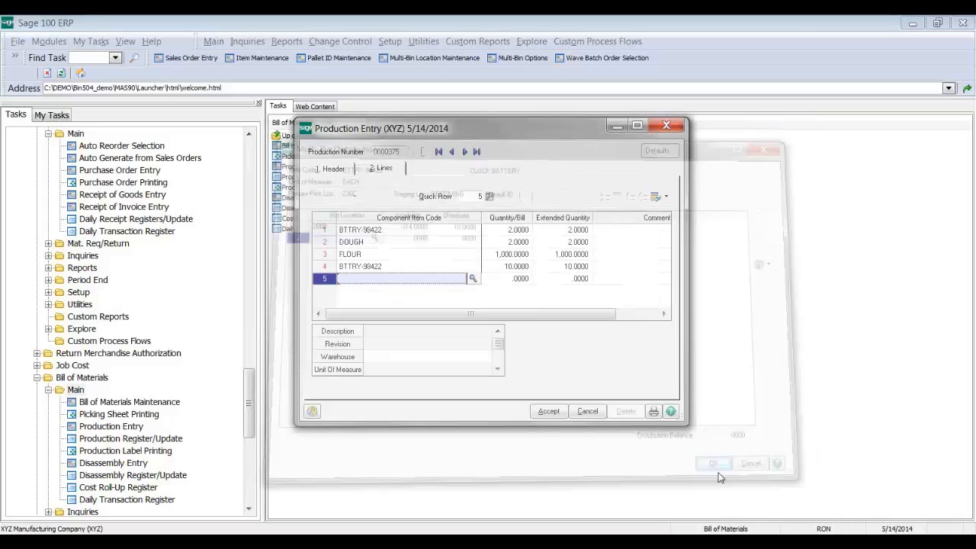
pyautogui.click(549, 411)
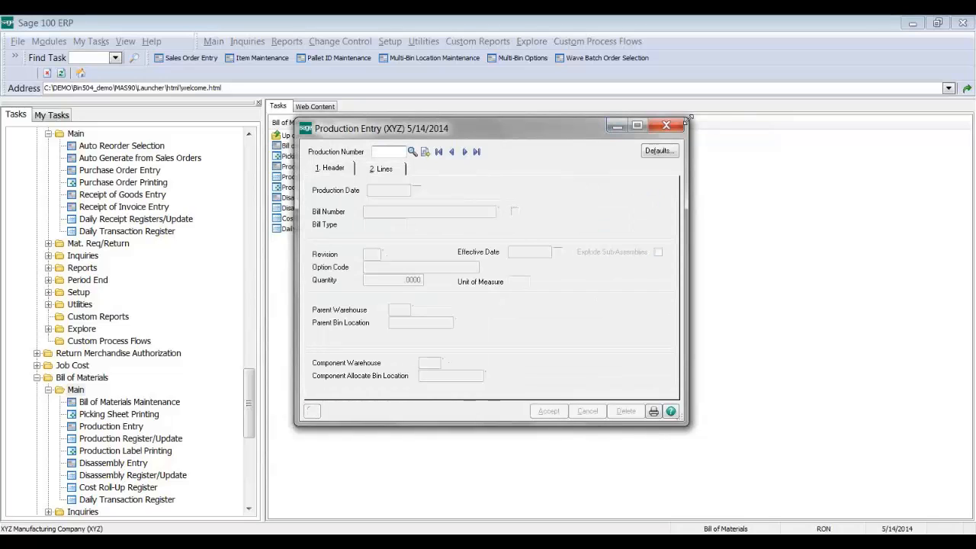
# Step: Close Production Entry, then review and accept Multi-Bin Options with Pick Sheet allocations enabled for B/M and W/O
pyautogui.click(664, 127)
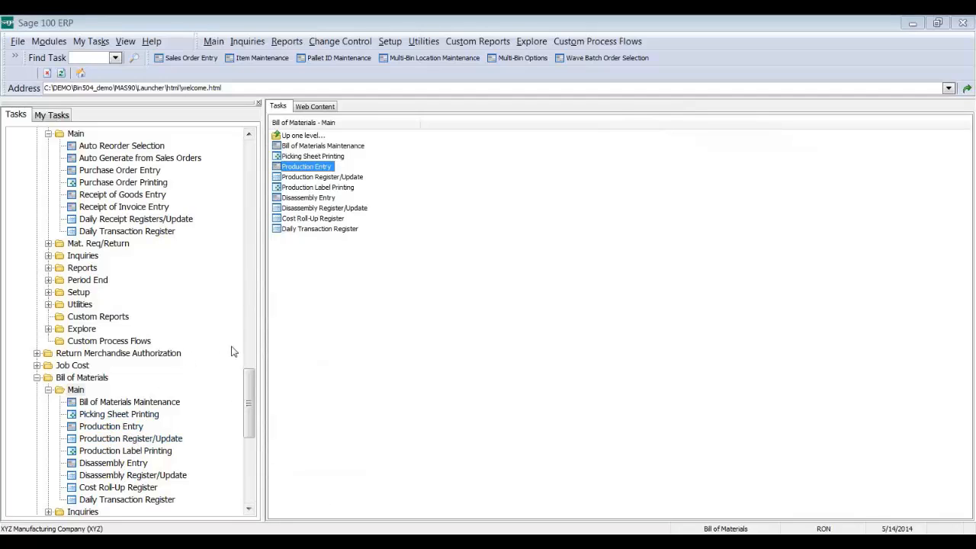
pyautogui.click(251, 252)
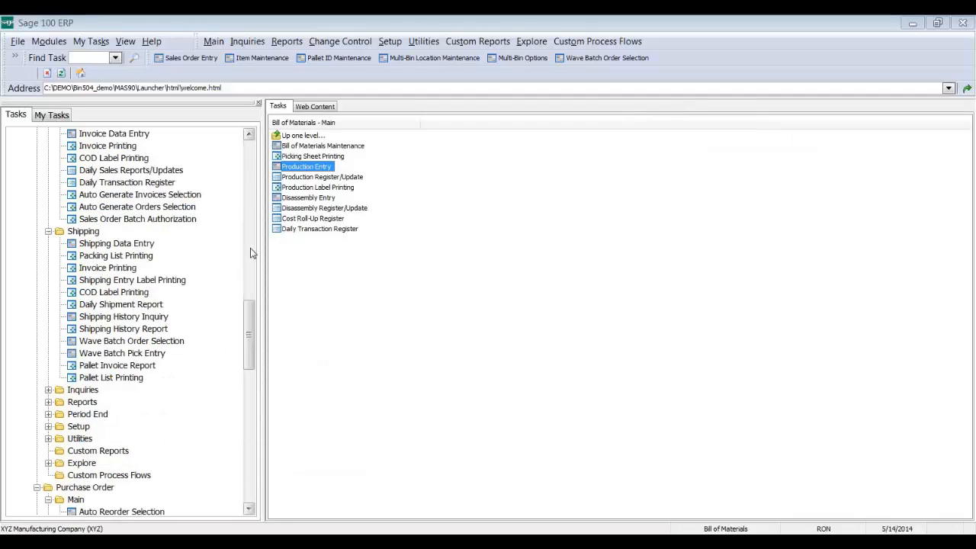
pyautogui.click(251, 252)
pyautogui.click(109, 280)
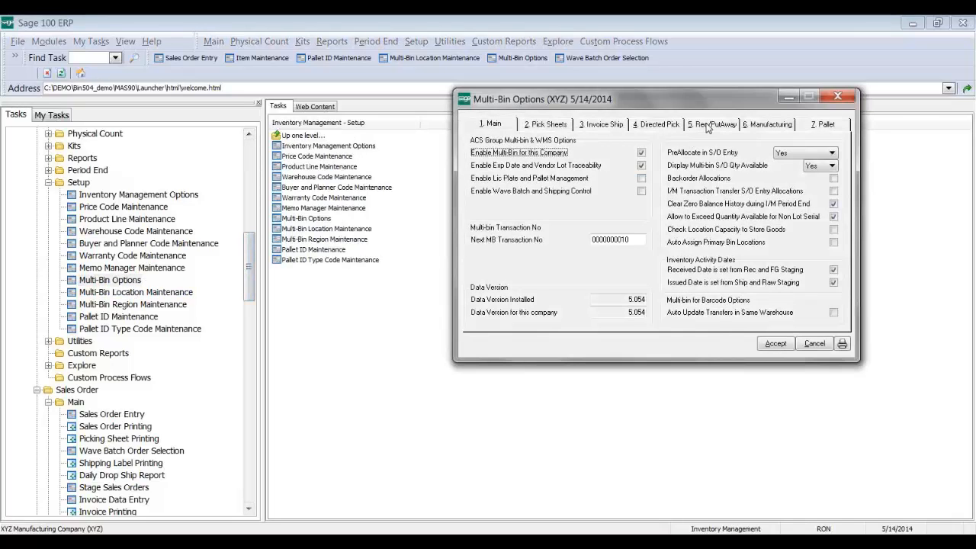
pyautogui.click(565, 125)
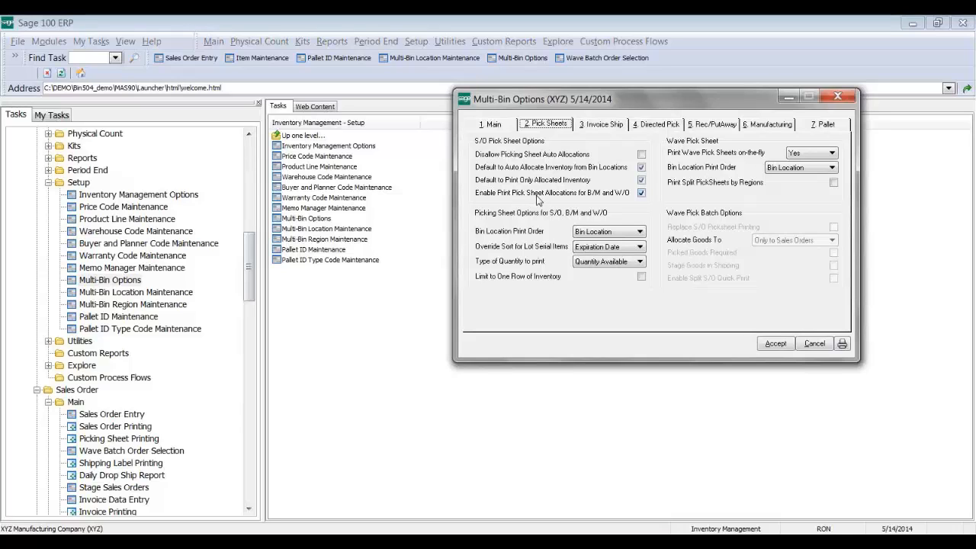
pyautogui.click(776, 343)
pyautogui.moveTo(249, 250); pyautogui.dragTo(245, 395)
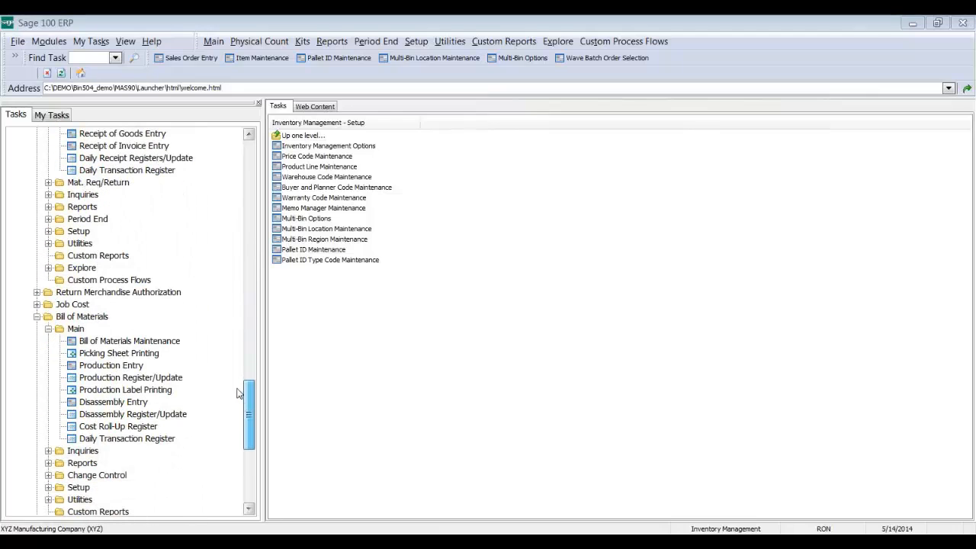
# Step: Preview the Bill of Materials picking sheet for production 0000375
pyautogui.click(143, 354)
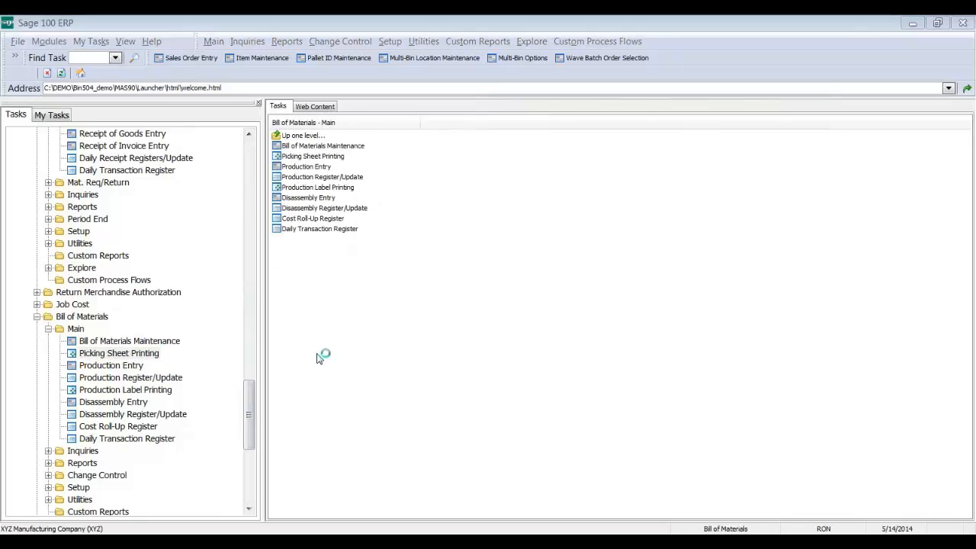
pyautogui.click(388, 272)
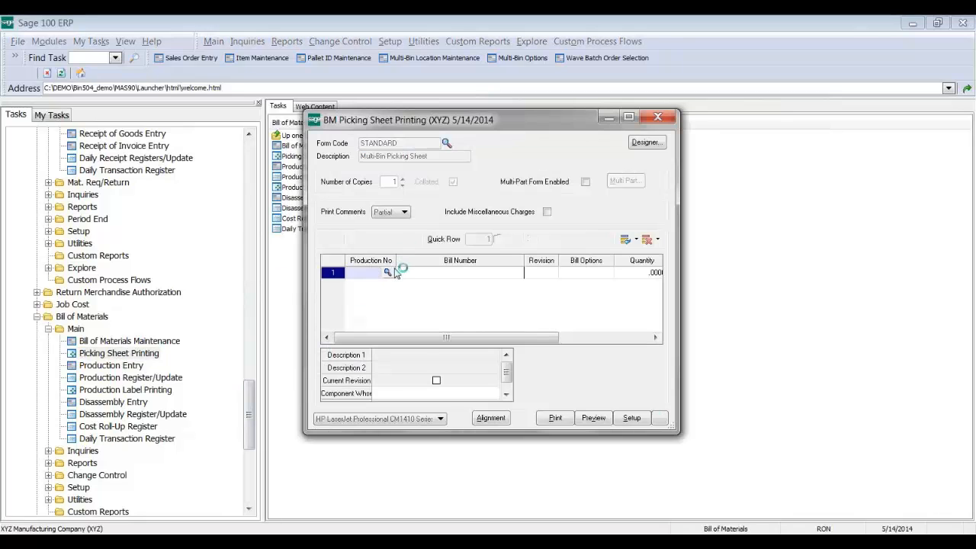
pyautogui.click(446, 253)
pyautogui.doubleClick(446, 254)
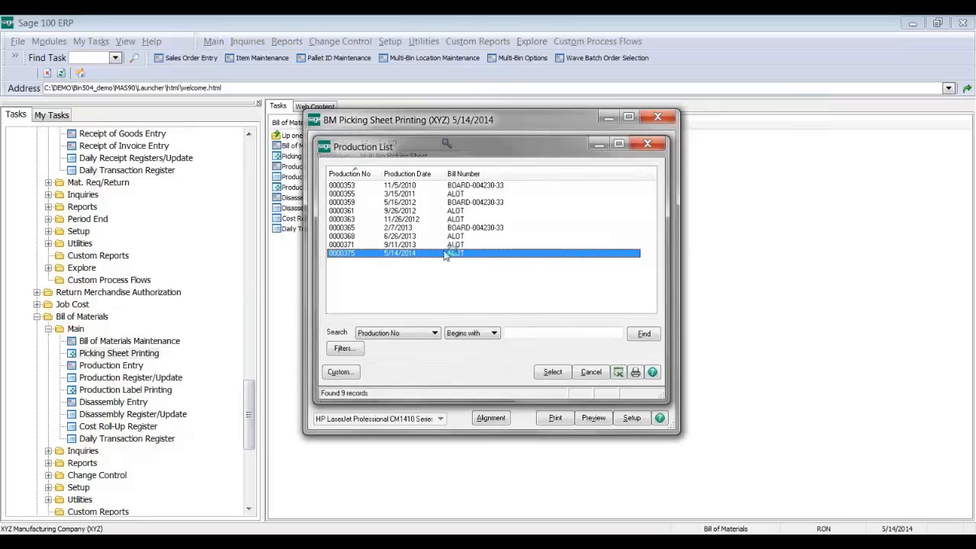
pyautogui.click(459, 286)
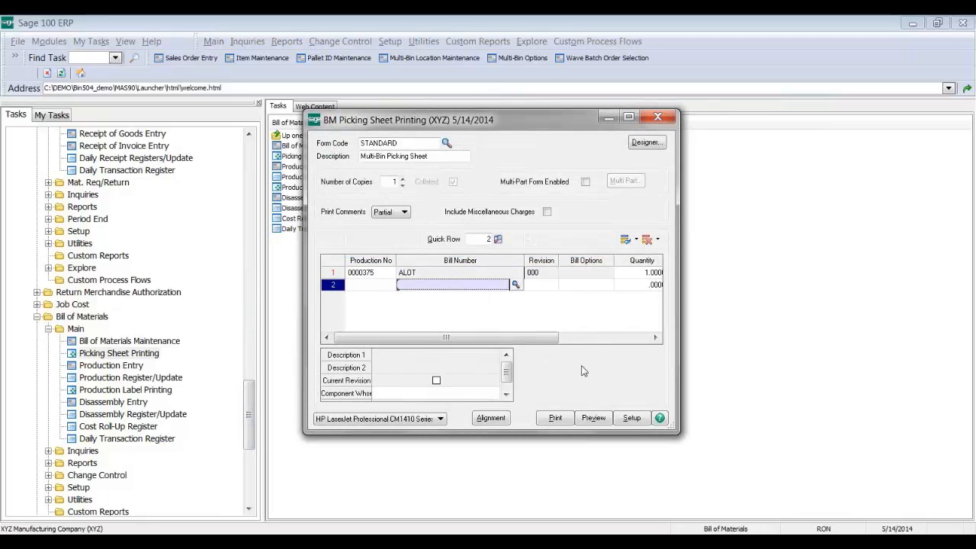
pyautogui.click(589, 416)
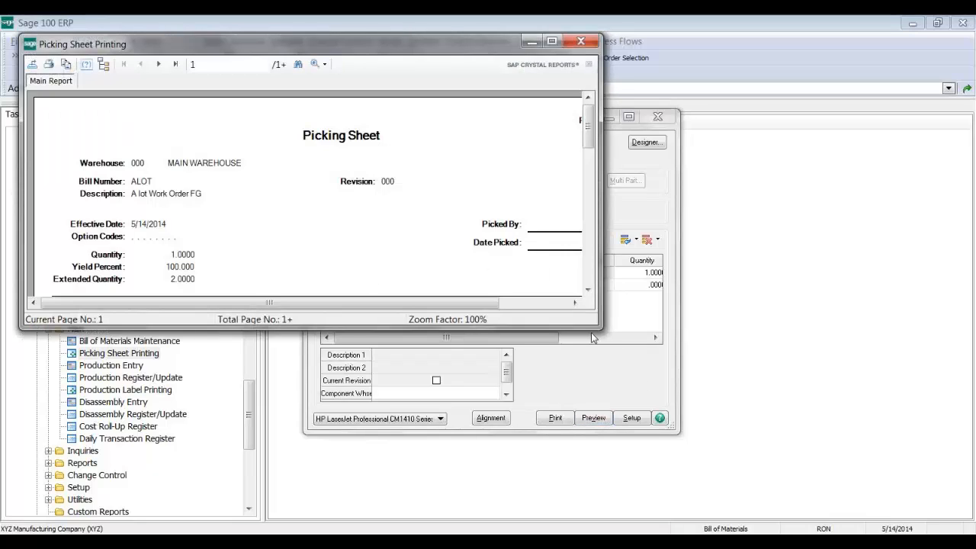
# Step: Page through the picking sheet's WIP_RAW, 1000BIN and 200B bin lines, then close the preview
pyautogui.moveTo(600, 330); pyautogui.dragTo(656, 485)
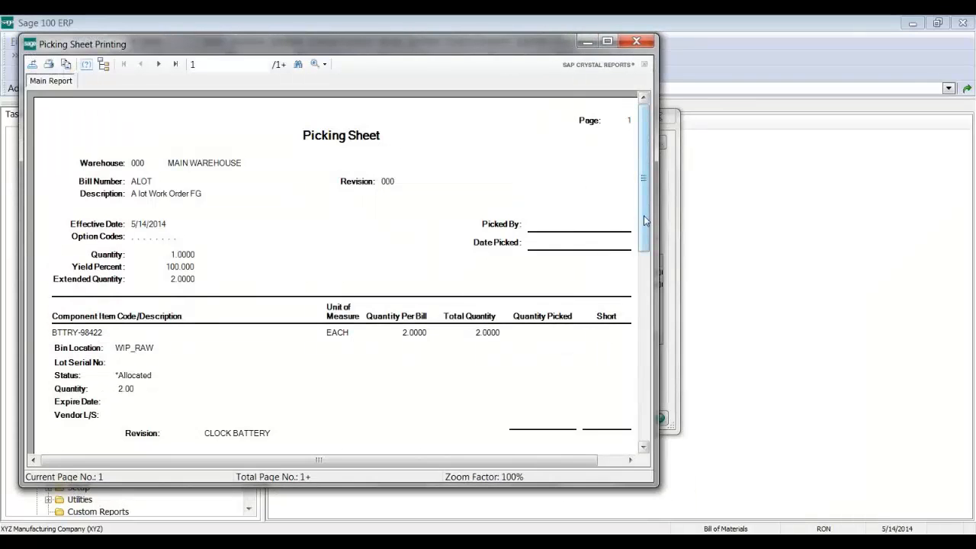
pyautogui.moveTo(643, 215); pyautogui.dragTo(648, 282)
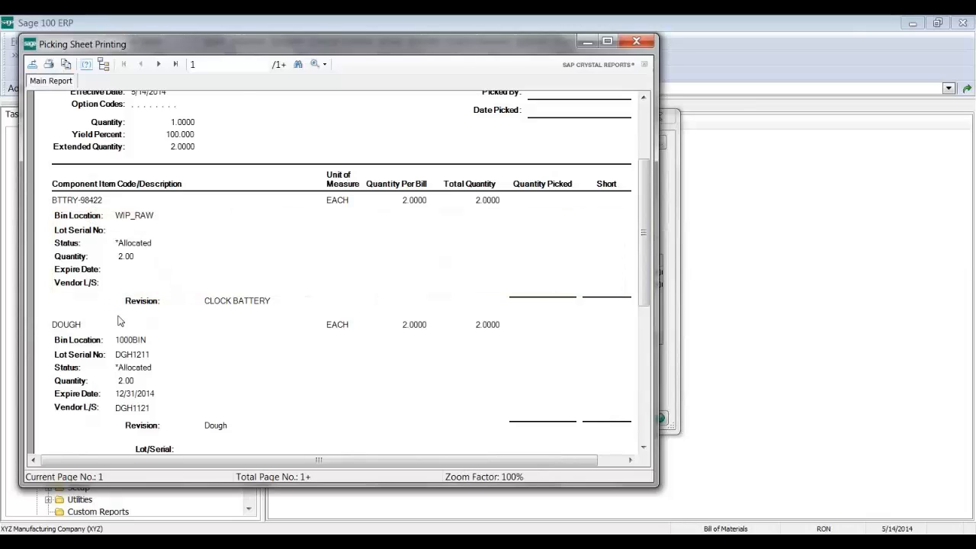
pyautogui.click(642, 412)
pyautogui.click(642, 412)
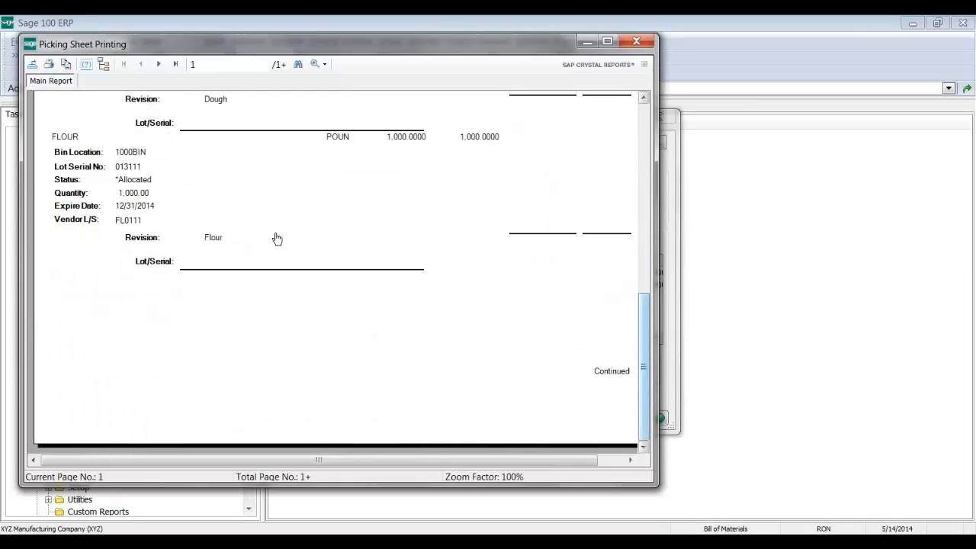
pyautogui.click(155, 64)
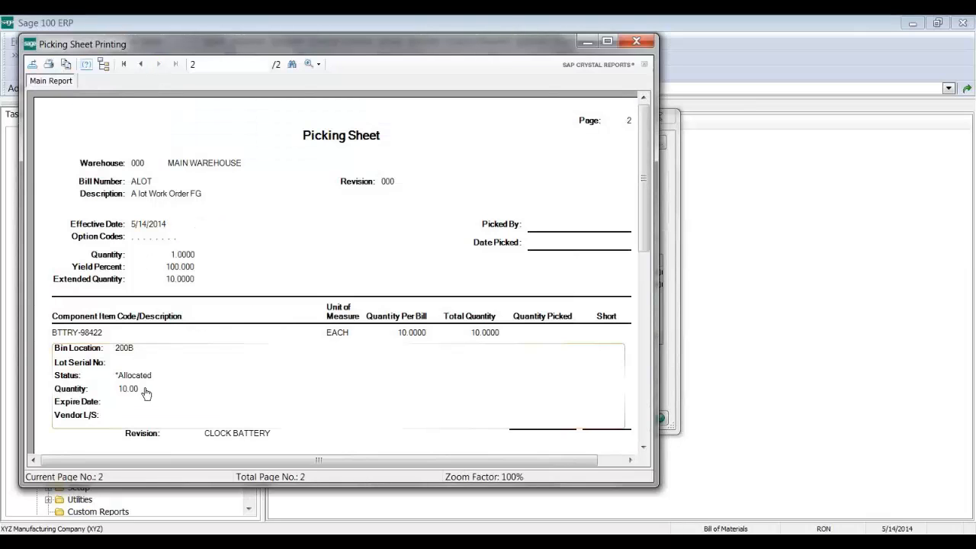
pyautogui.click(645, 425)
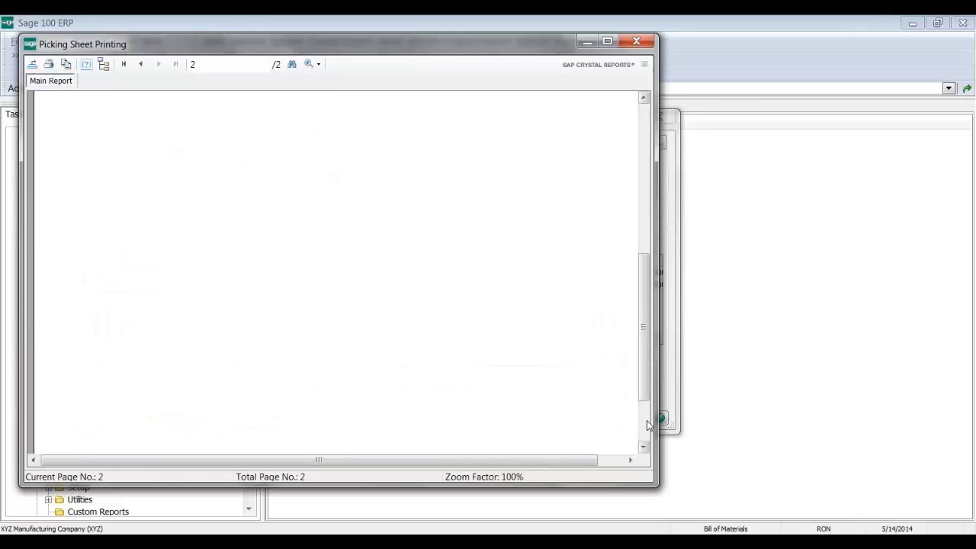
pyautogui.click(637, 41)
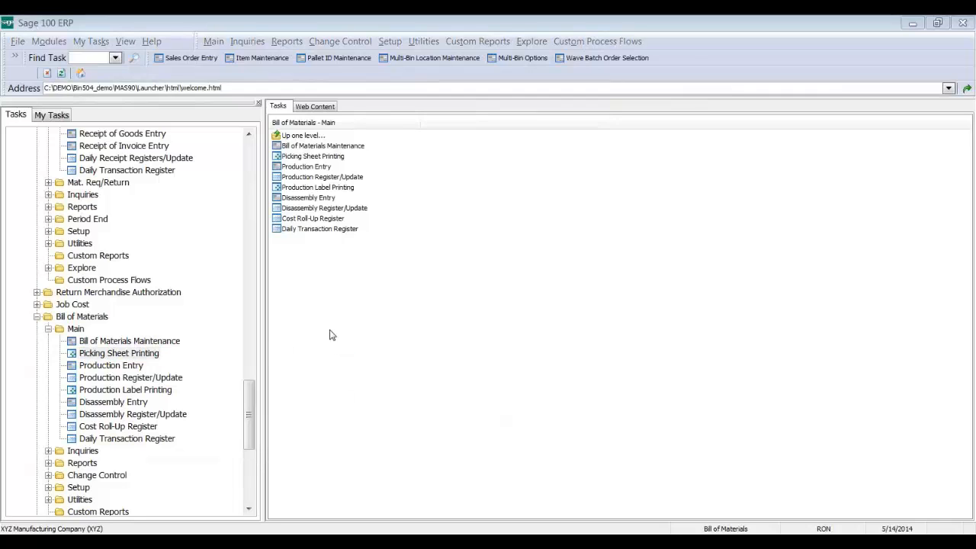
# Step: Preview a new picking sheet for bill ALOT
pyautogui.click(437, 275)
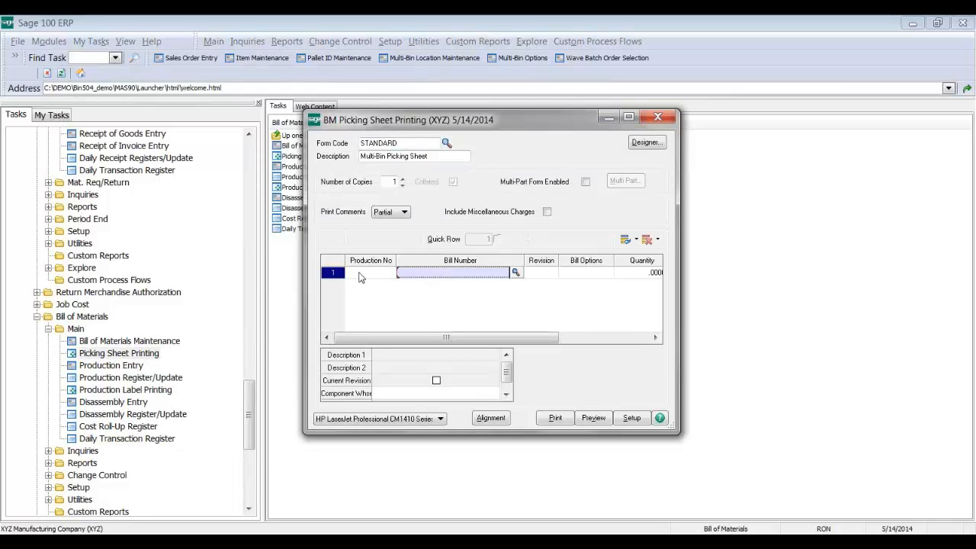
pyautogui.click(515, 272)
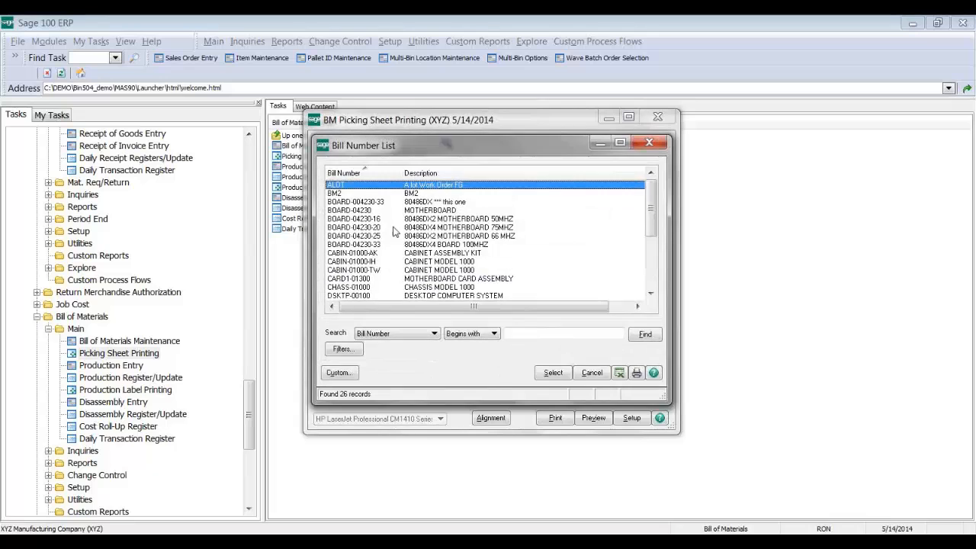
pyautogui.click(553, 373)
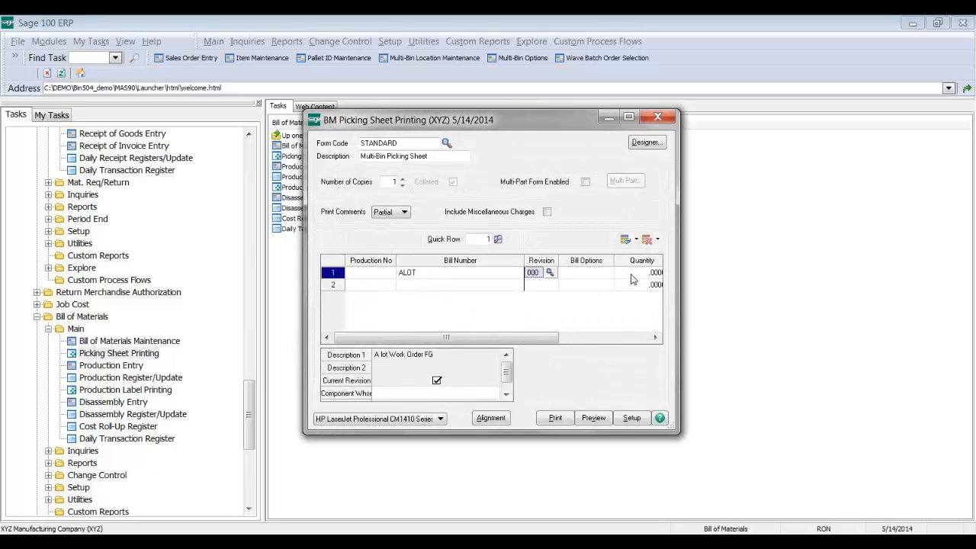
pyautogui.click(594, 419)
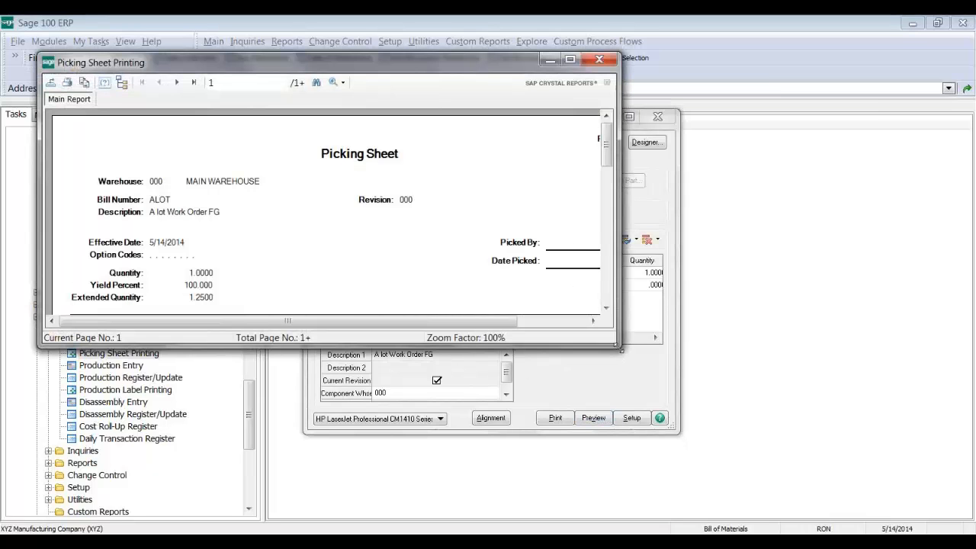
# Step: Examine the BTTRY-98422 and DOUGH bin breakdowns, move the report aside and back, then close it
pyautogui.moveTo(619, 347); pyautogui.dragTo(665, 468)
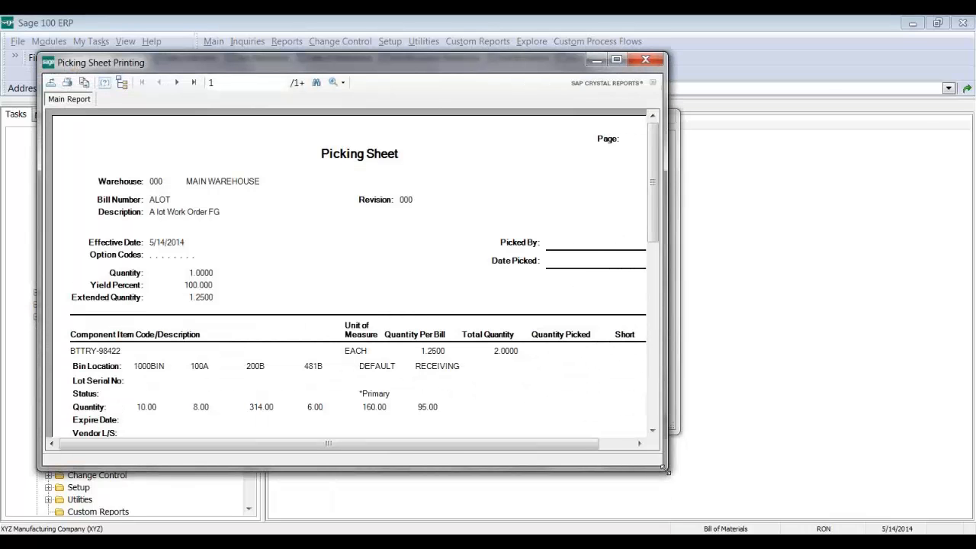
pyautogui.moveTo(653, 200); pyautogui.dragTo(654, 252)
pyautogui.click(260, 267)
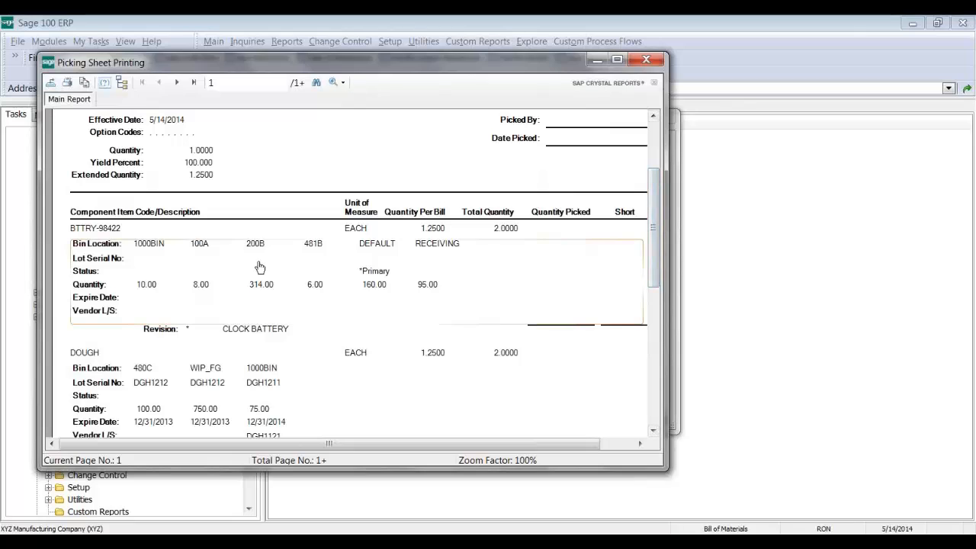
pyautogui.click(243, 412)
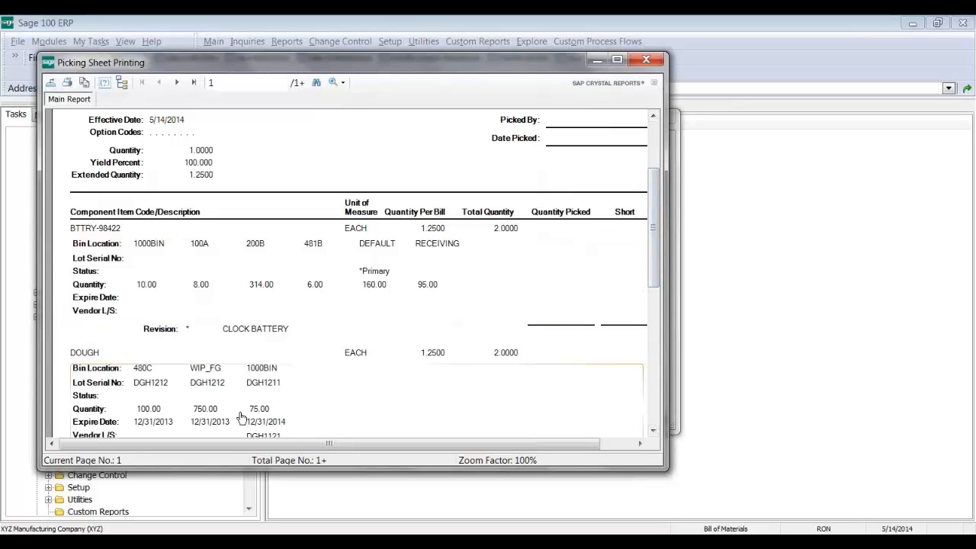
pyautogui.click(149, 285)
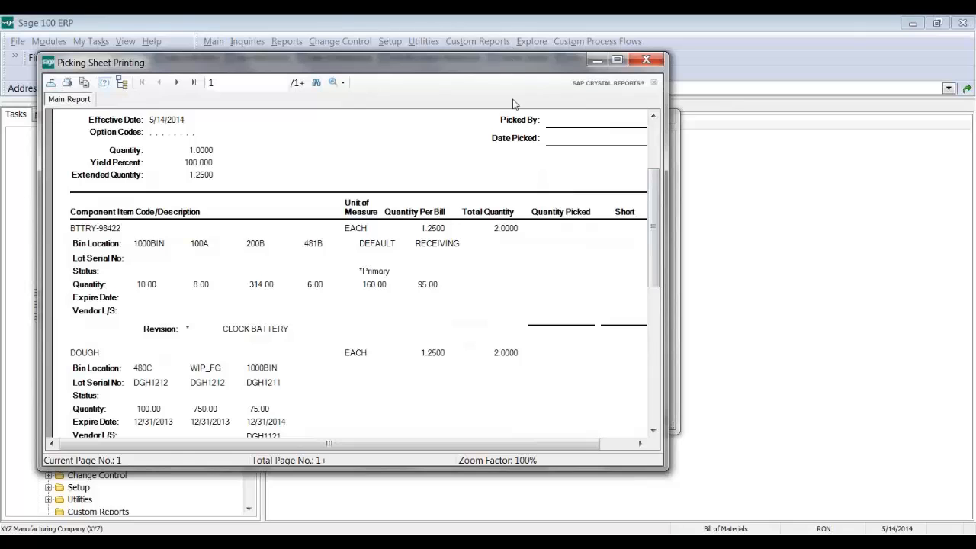
pyautogui.moveTo(500, 63); pyautogui.dragTo(563, 332)
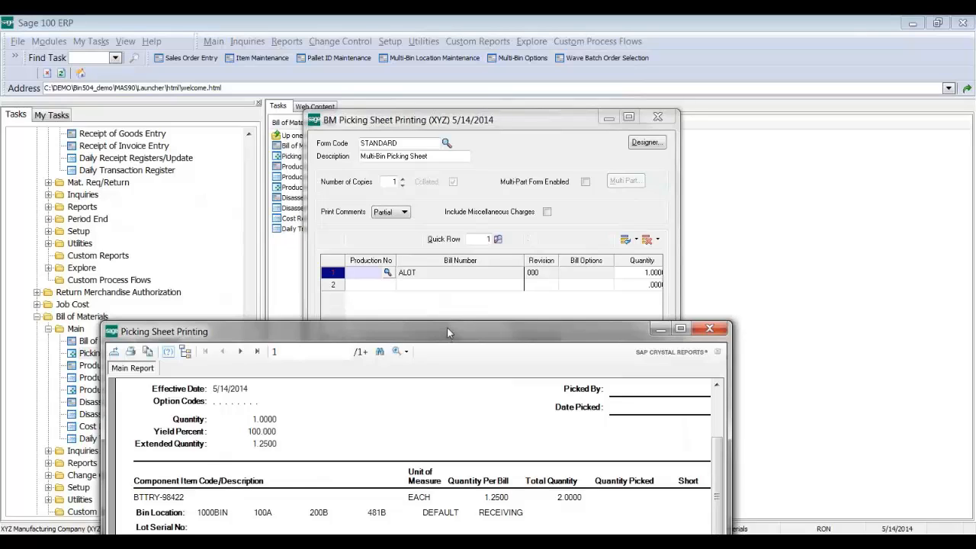
pyautogui.moveTo(448, 330); pyautogui.dragTo(483, 83)
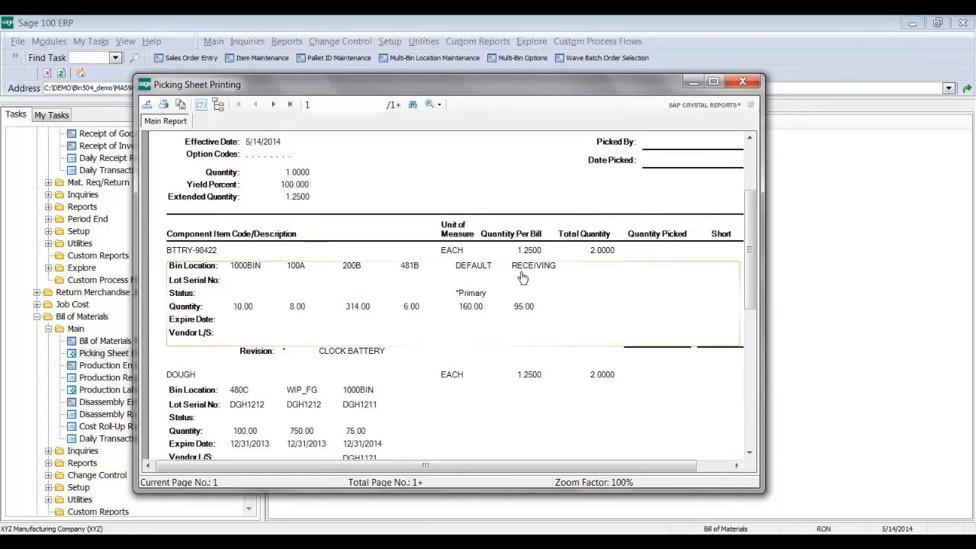
pyautogui.click(744, 84)
pyautogui.moveTo(250, 415); pyautogui.dragTo(250, 461)
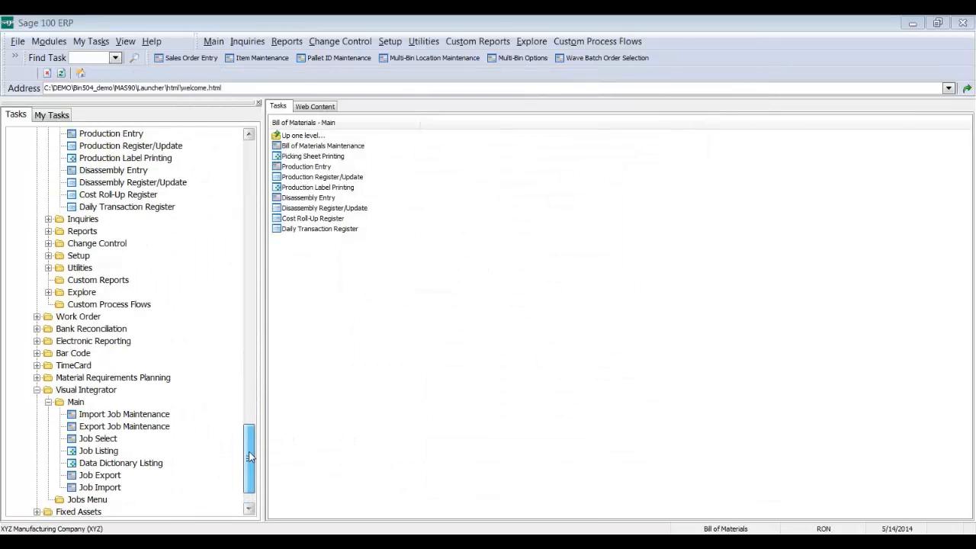
# Step: Open W/O Picking Sheet Printing from the Work Order Main tasks, accepting the accounting date
pyautogui.click(77, 316)
pyautogui.click(75, 329)
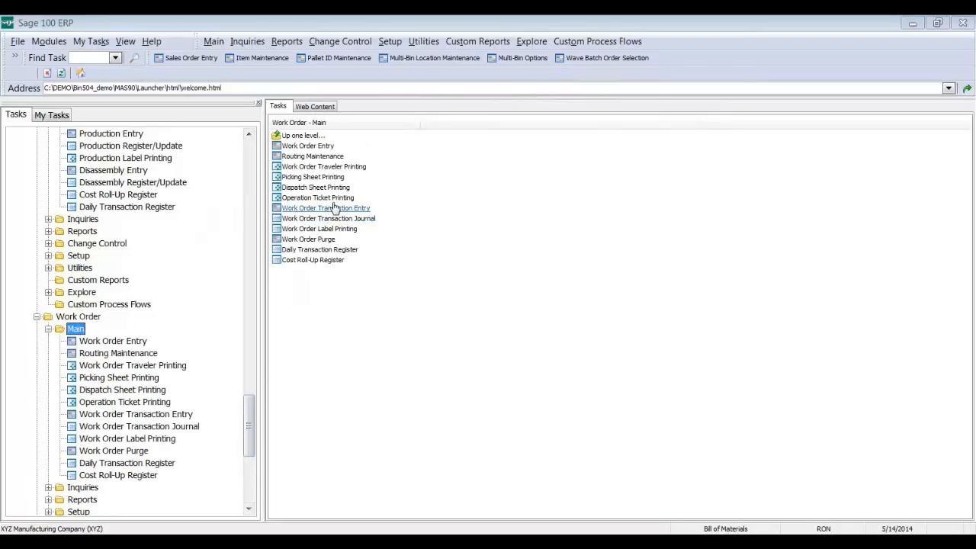
pyautogui.click(317, 177)
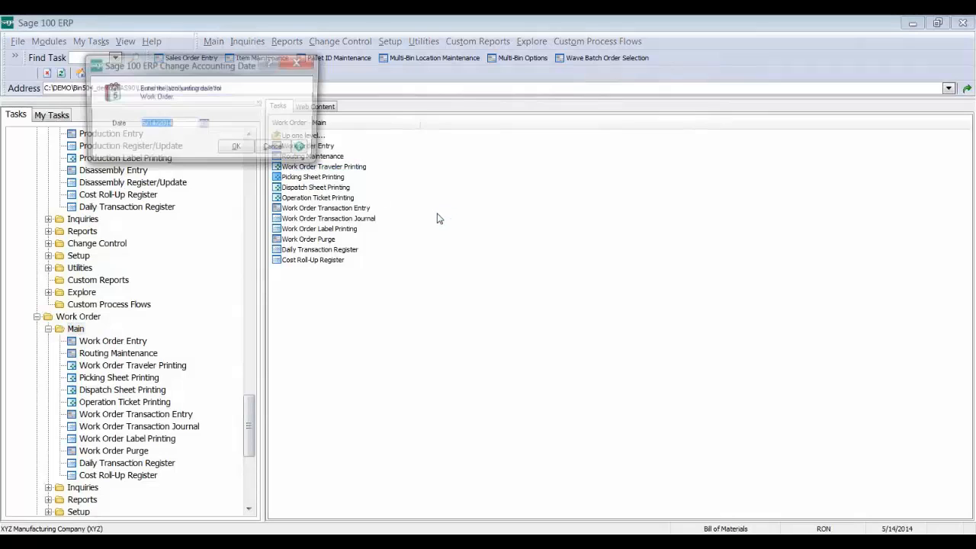
pyautogui.press('Return')
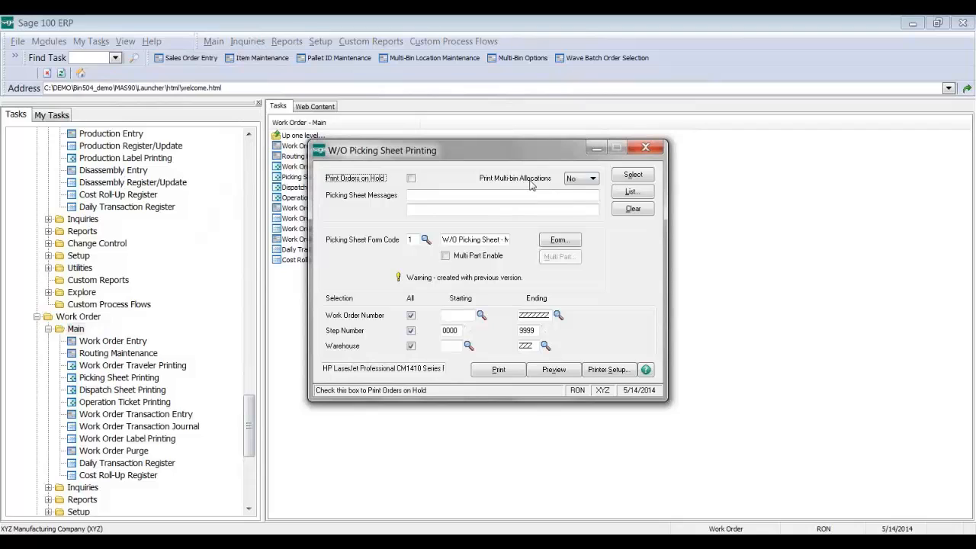
# Step: Leave Print Multi-bin Allocations at No, close the picking sheet window, and return to Sage
pyautogui.click(580, 181)
pyautogui.click(579, 183)
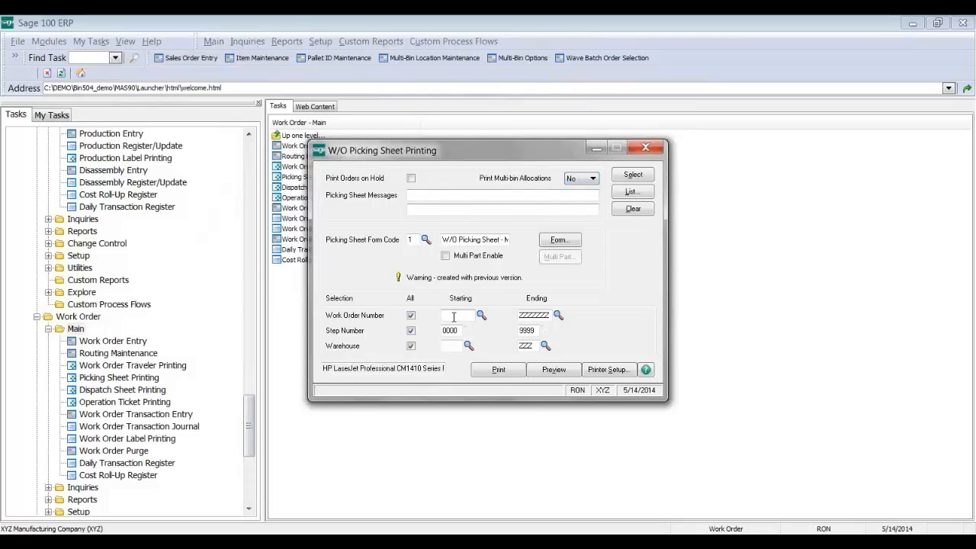
pyautogui.click(648, 151)
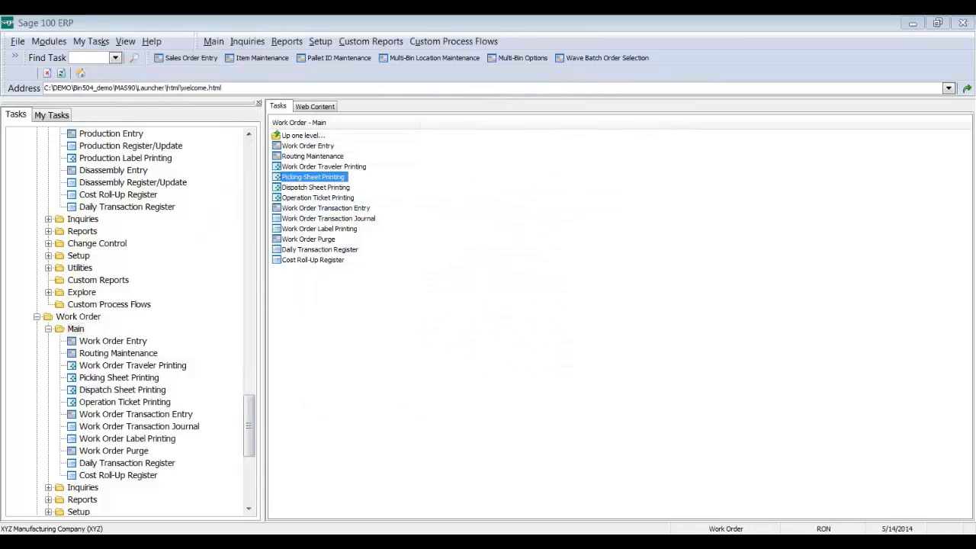
pyautogui.click(581, 543)
pyautogui.click(539, 24)
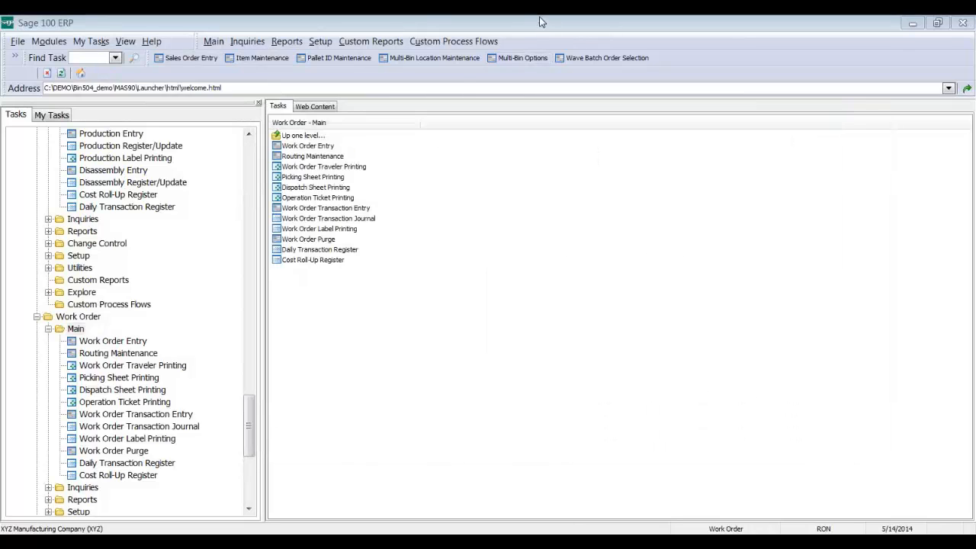
# Step: Start Completion transaction 0000366 in new batch 00021 in Work Order Transaction Entry
pyautogui.click(344, 211)
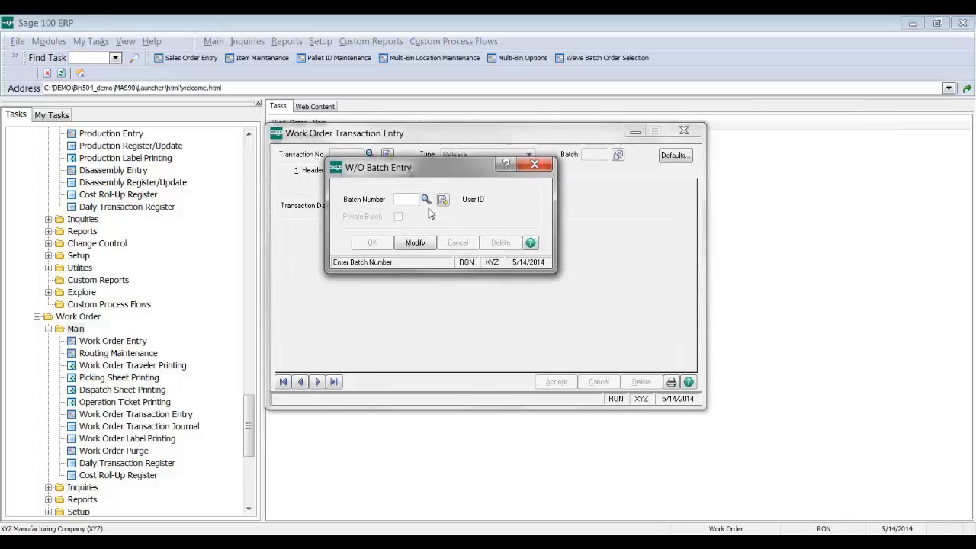
pyautogui.click(442, 200)
pyautogui.click(375, 242)
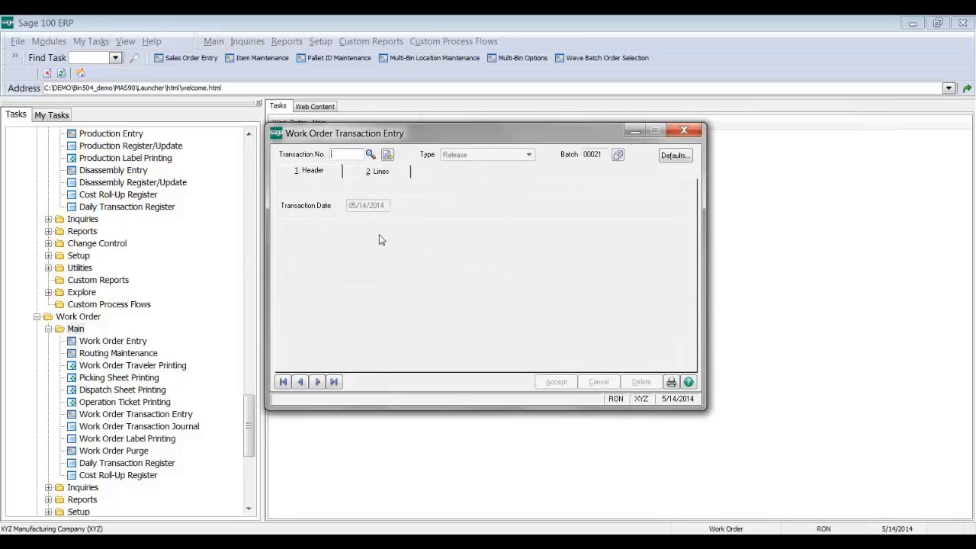
pyautogui.click(388, 155)
pyautogui.click(497, 162)
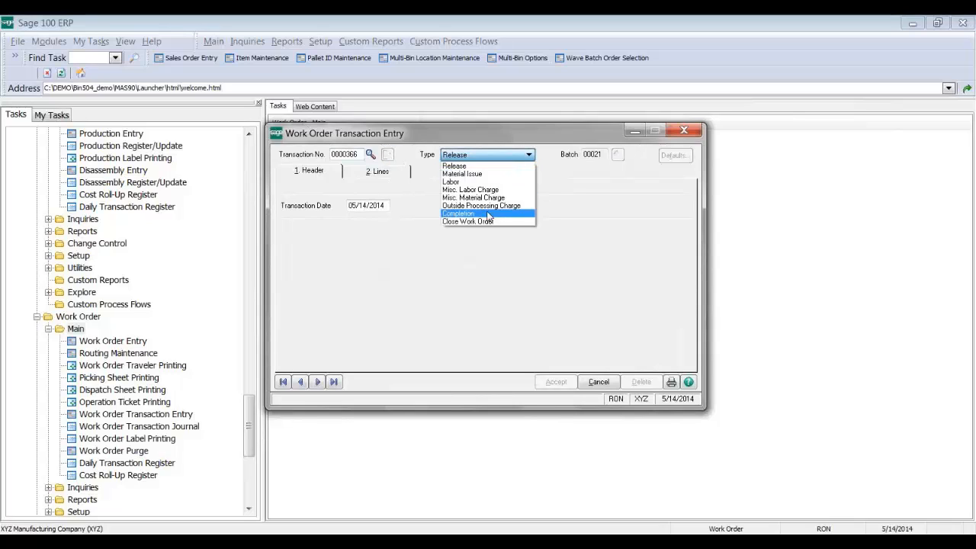
pyautogui.click(488, 213)
pyautogui.click(377, 172)
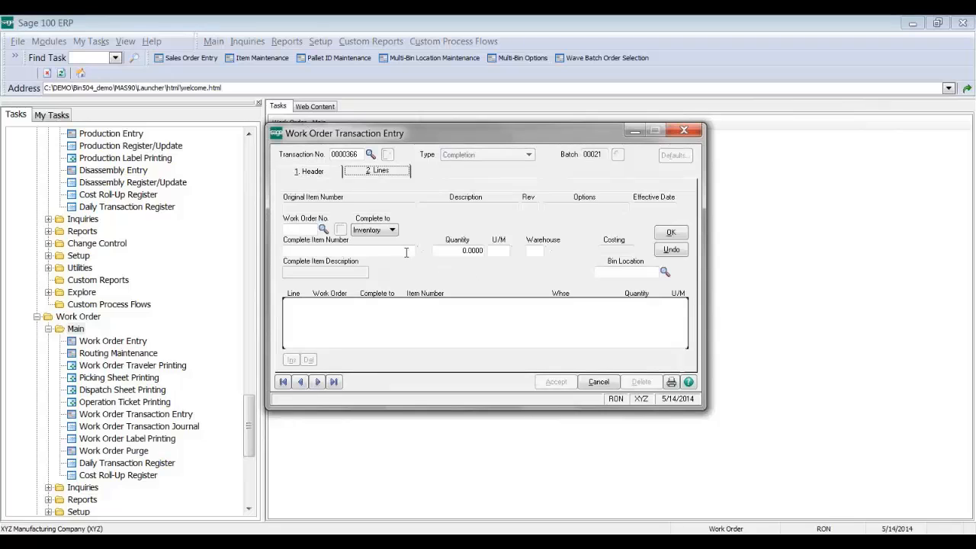
# Step: Complete 10 PIZZA from work order 0095032 into bin 200B and save the line
pyautogui.click(323, 228)
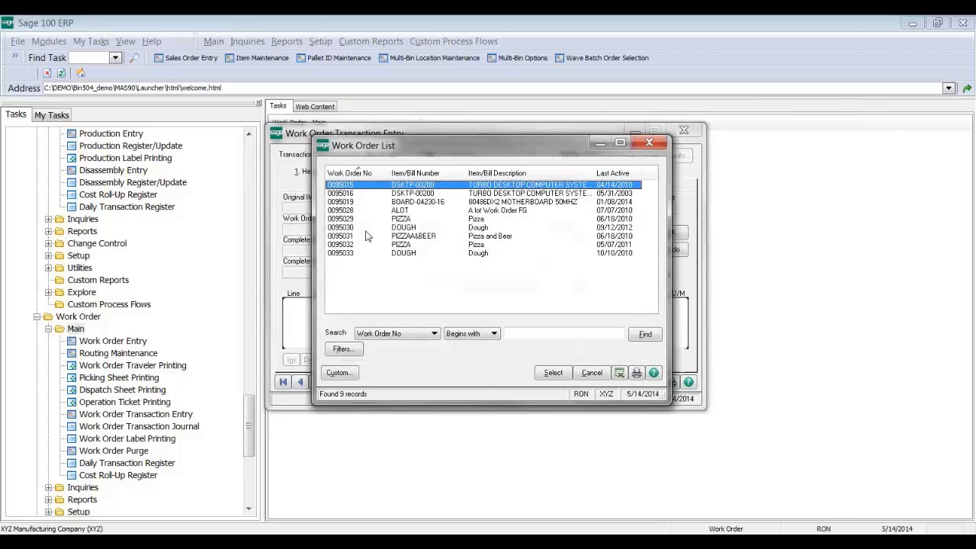
pyautogui.doubleClick(364, 244)
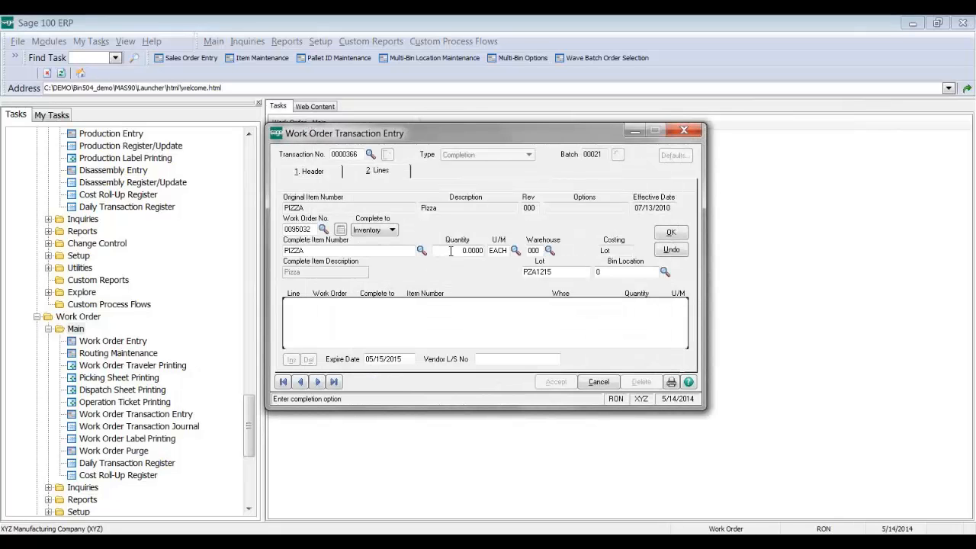
pyautogui.click(451, 251)
pyautogui.write('10')
pyautogui.press('Tab')
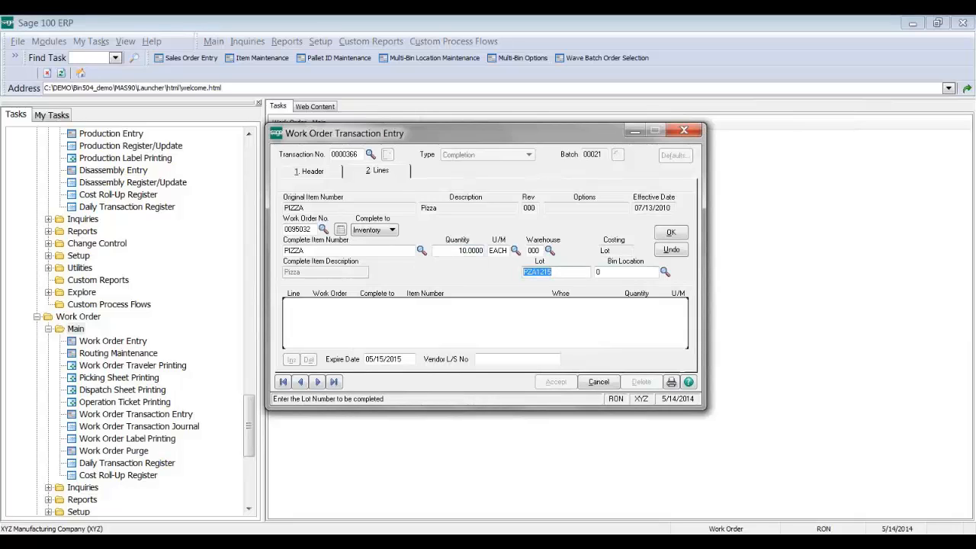
pyautogui.click(665, 272)
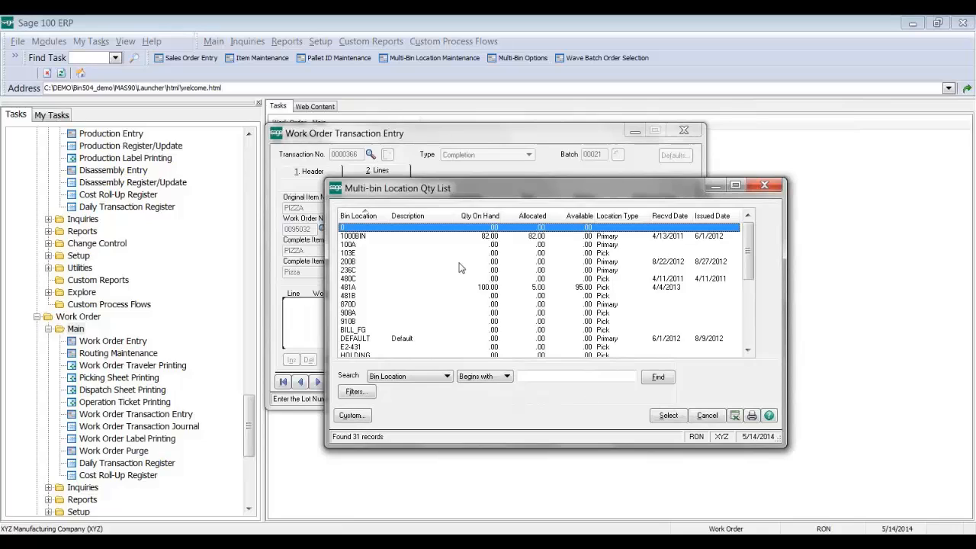
pyautogui.doubleClick(460, 263)
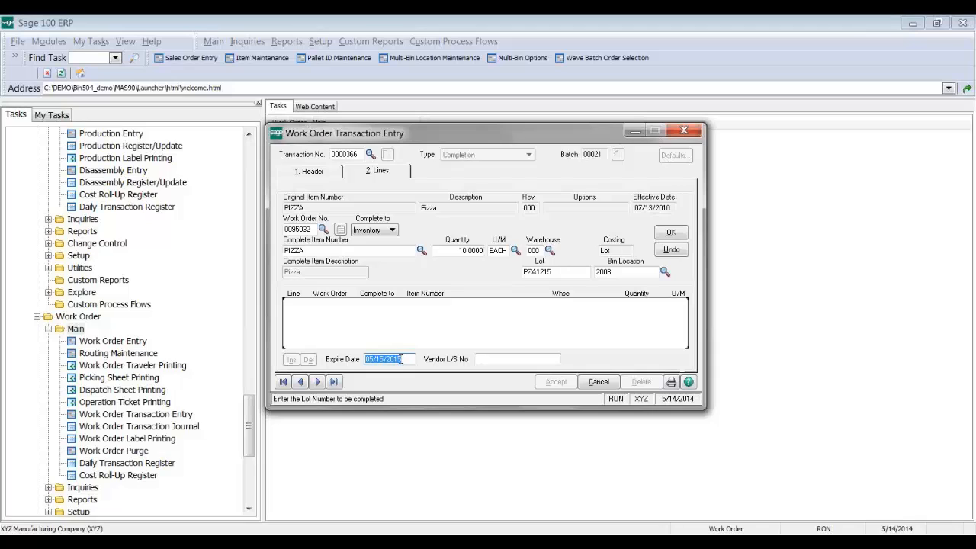
pyautogui.click(674, 235)
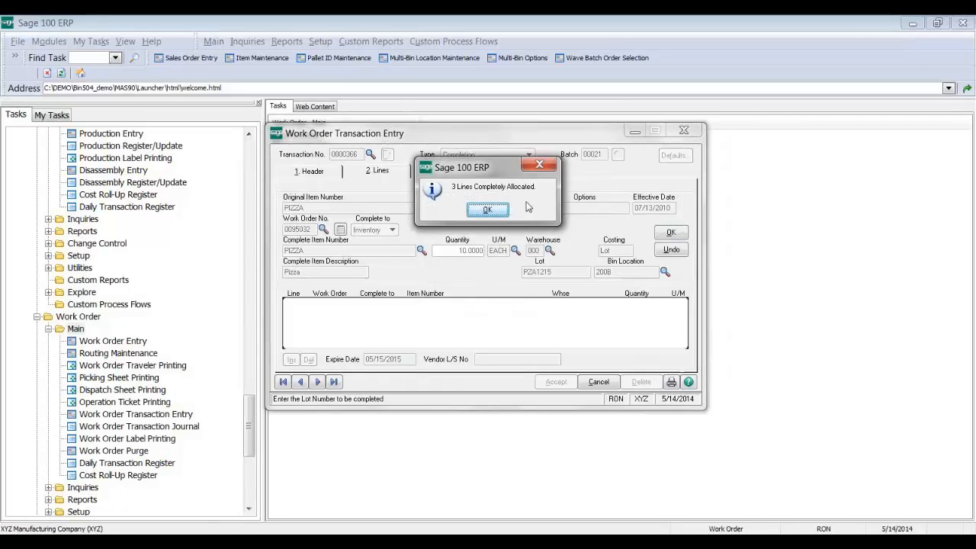
pyautogui.click(487, 210)
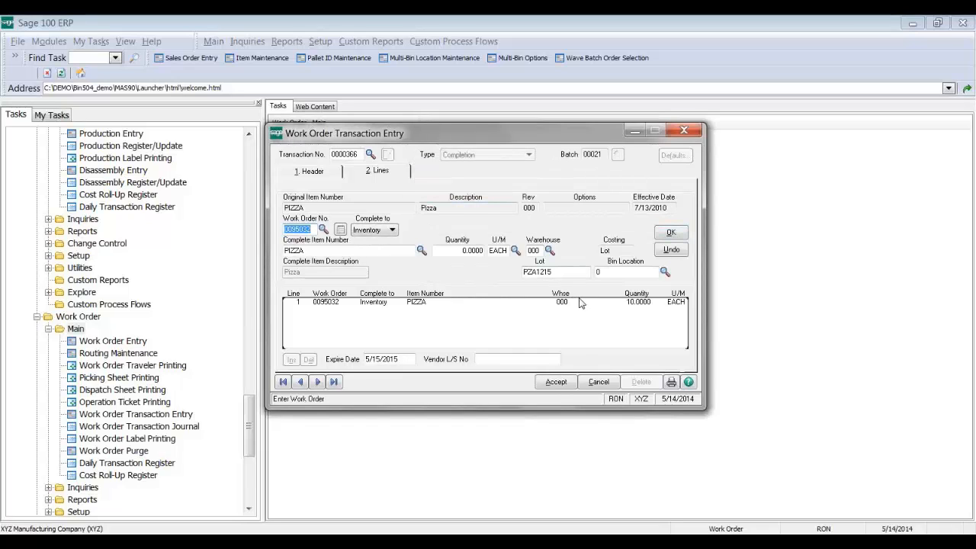
# Step: Accept the completion and load material issue transaction 0000367's lines
pyautogui.click(556, 381)
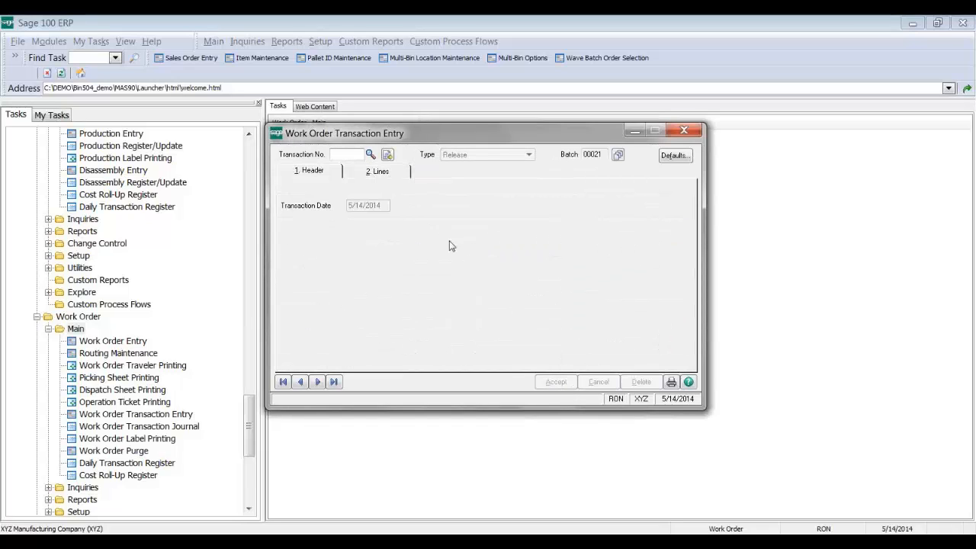
pyautogui.click(371, 154)
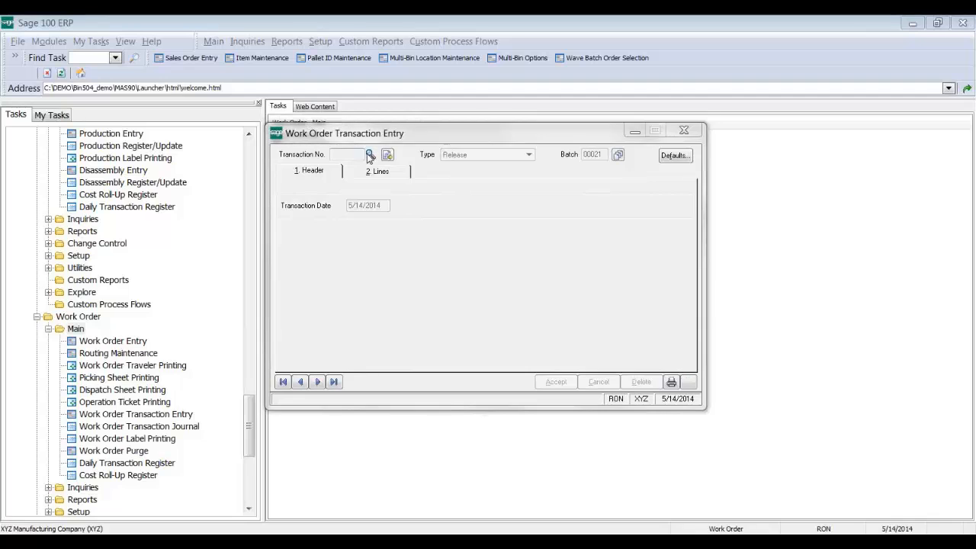
pyautogui.click(386, 195)
pyautogui.doubleClick(386, 195)
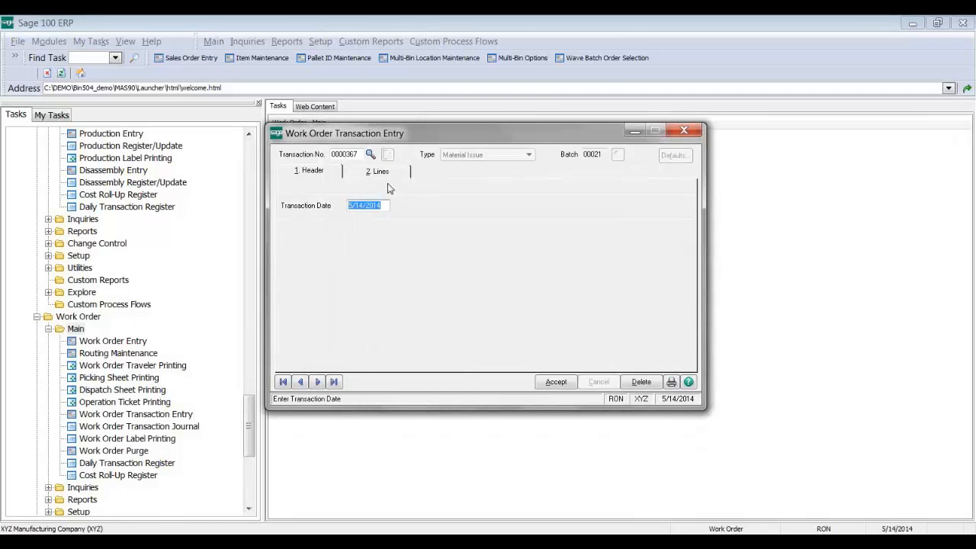
pyautogui.click(385, 175)
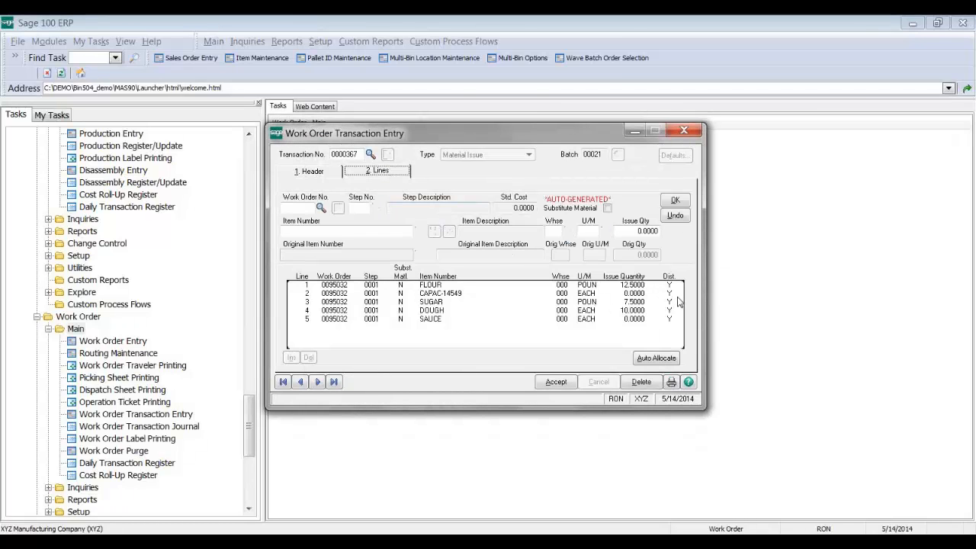
# Step: Review the CAPAC-14549, SAUCE, FLOUR, DOUGH and SUGAR issue lines
pyautogui.click(667, 294)
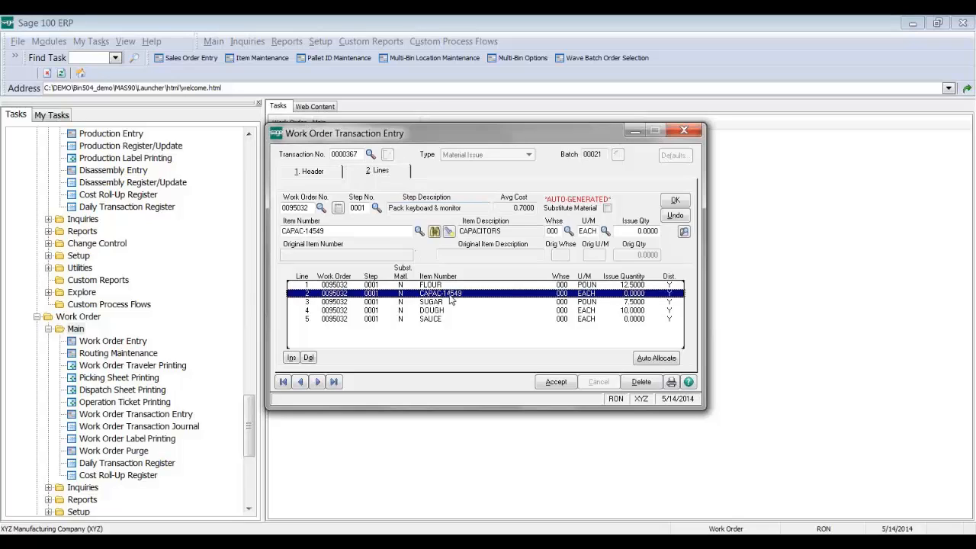
pyautogui.click(648, 319)
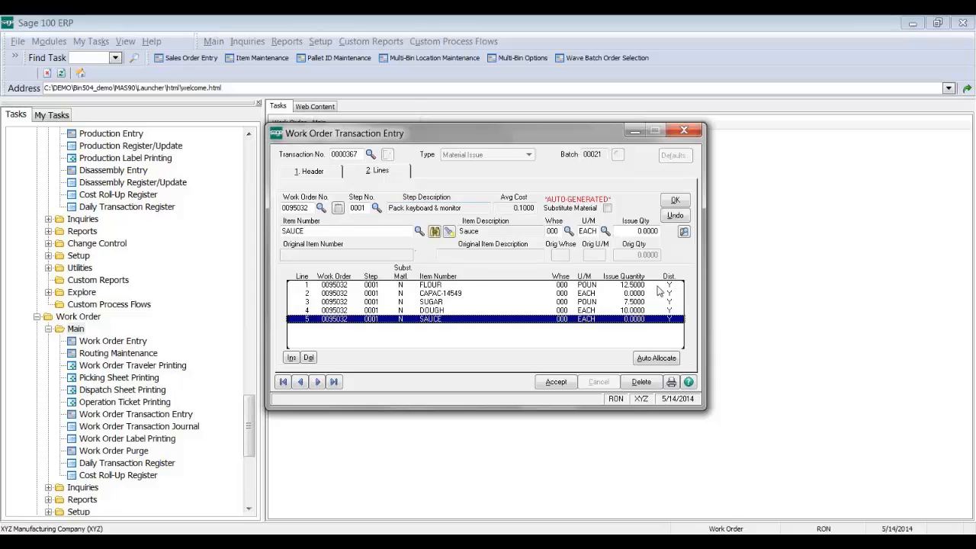
pyautogui.click(662, 285)
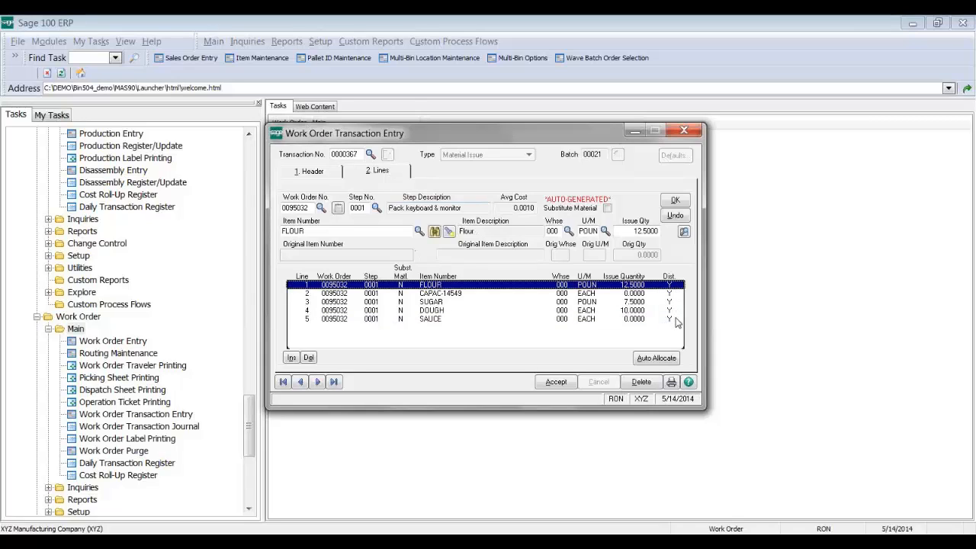
pyautogui.click(448, 311)
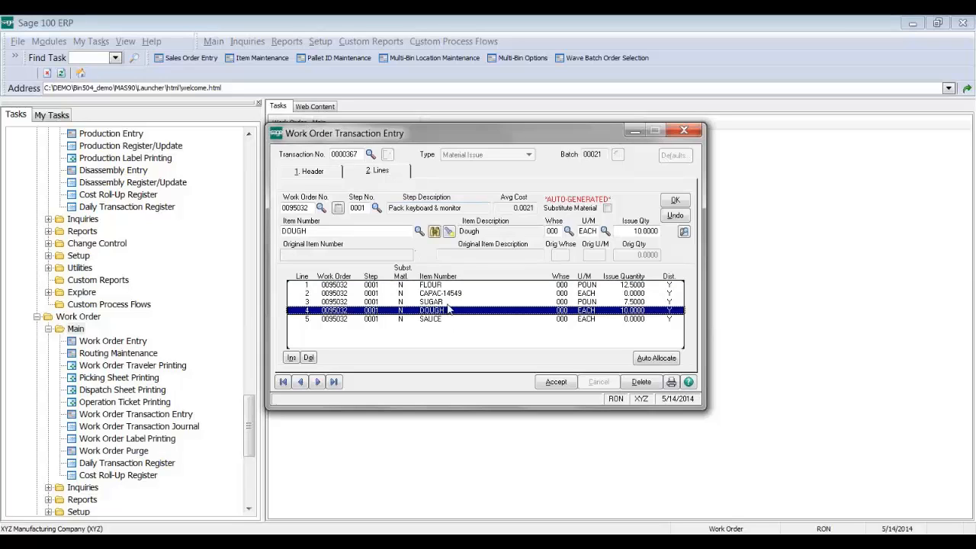
pyautogui.press('Up')
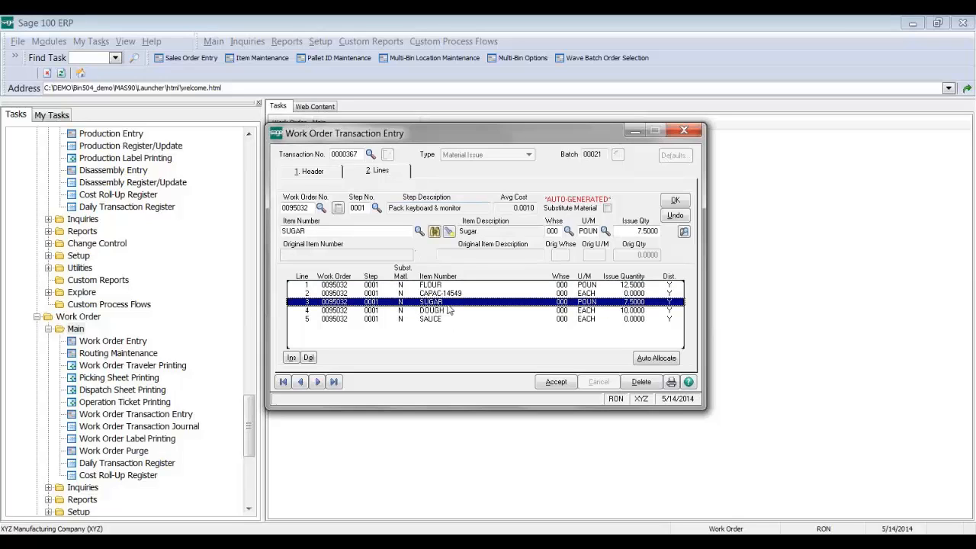
# Step: Accept SUGAR's 7.5 POUN distribution from bin 1000BIN, lot 013111, and save the issue
pyautogui.click(684, 231)
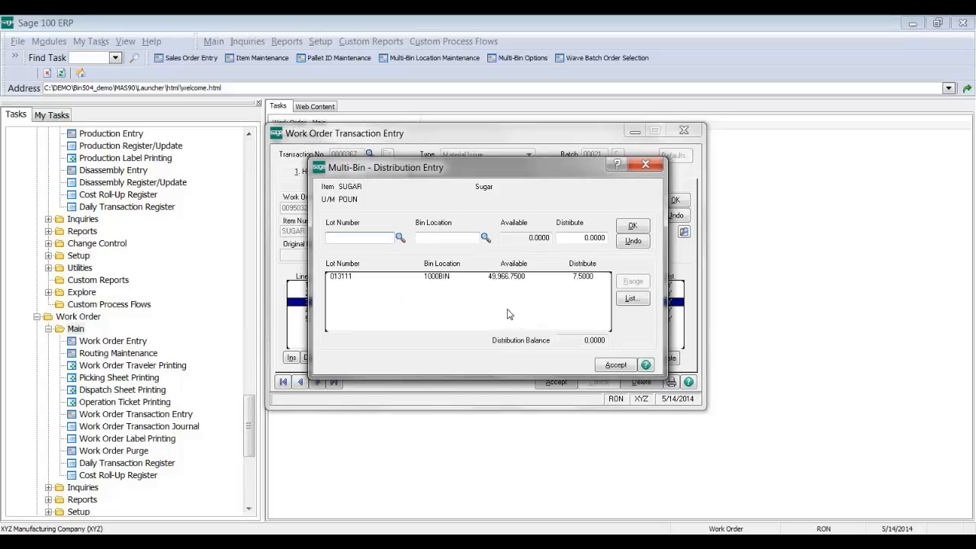
pyautogui.click(615, 364)
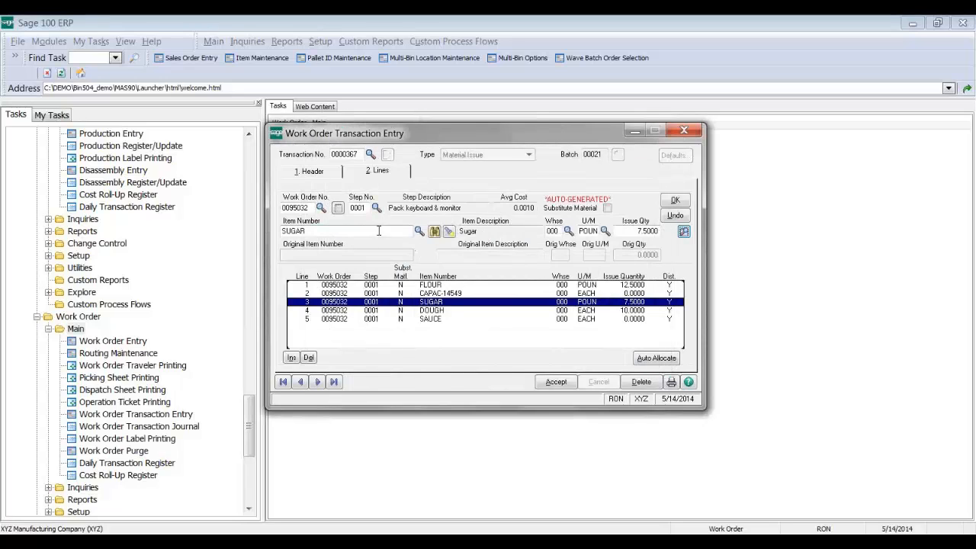
pyautogui.click(677, 216)
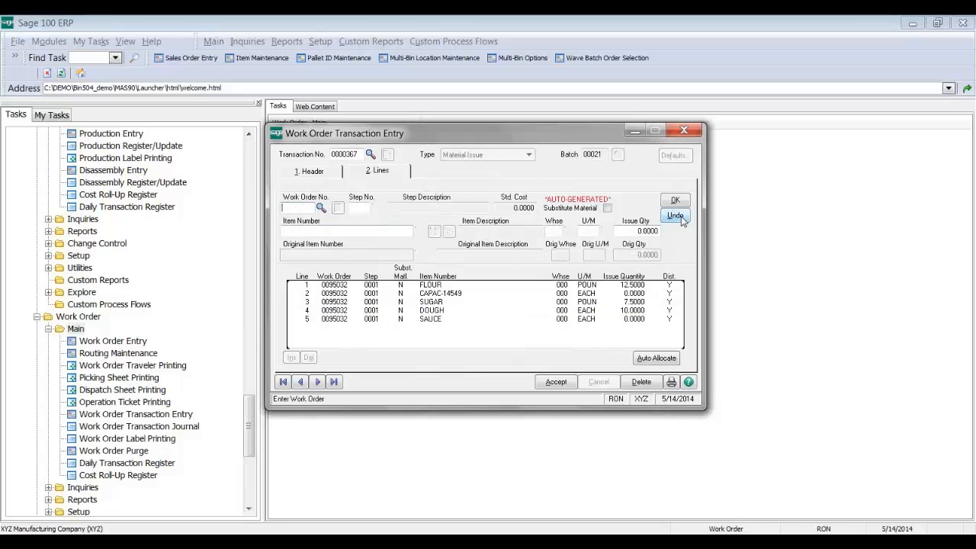
pyautogui.click(556, 381)
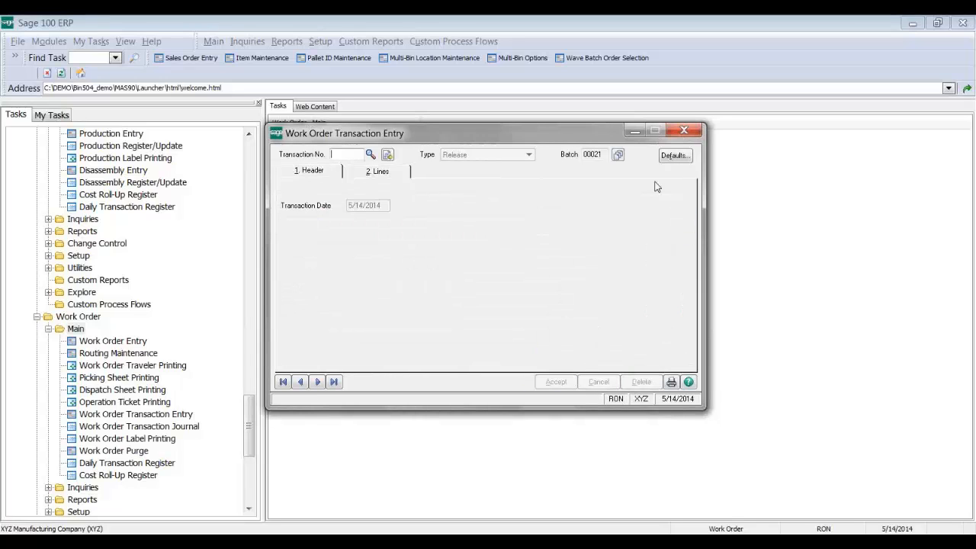
# Step: Close Work Order Transaction Entry and view the Manufacturing tab of Multi-Bin Options
pyautogui.click(683, 132)
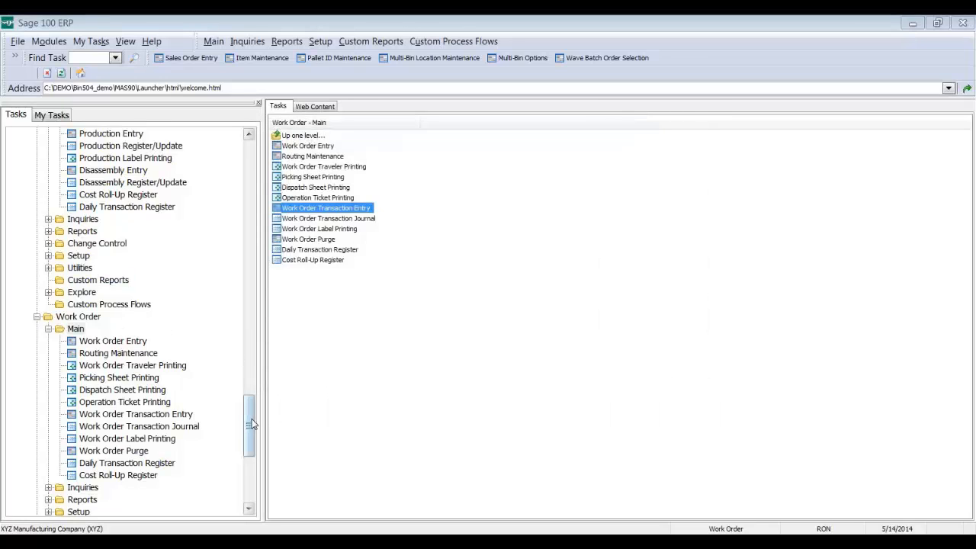
pyautogui.moveTo(246, 399); pyautogui.dragTo(236, 251)
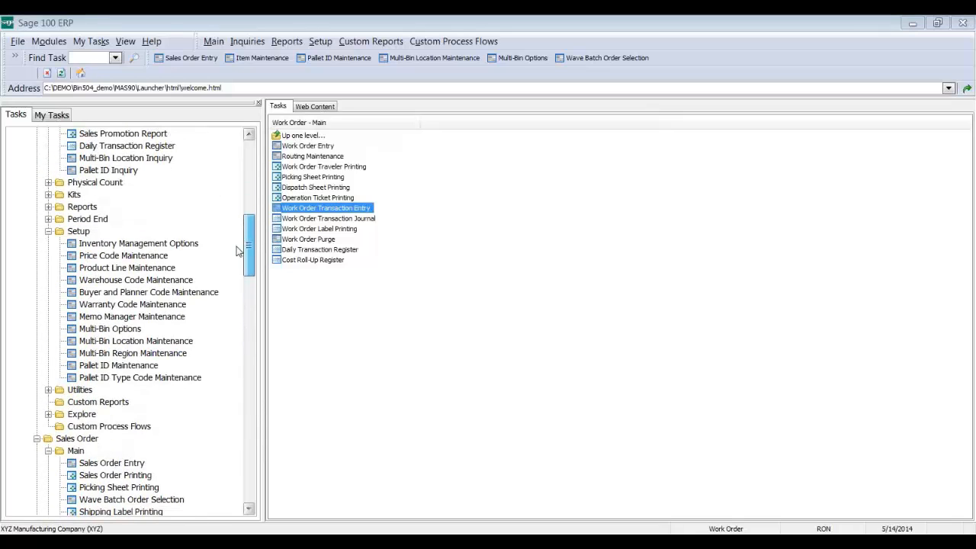
pyautogui.click(115, 328)
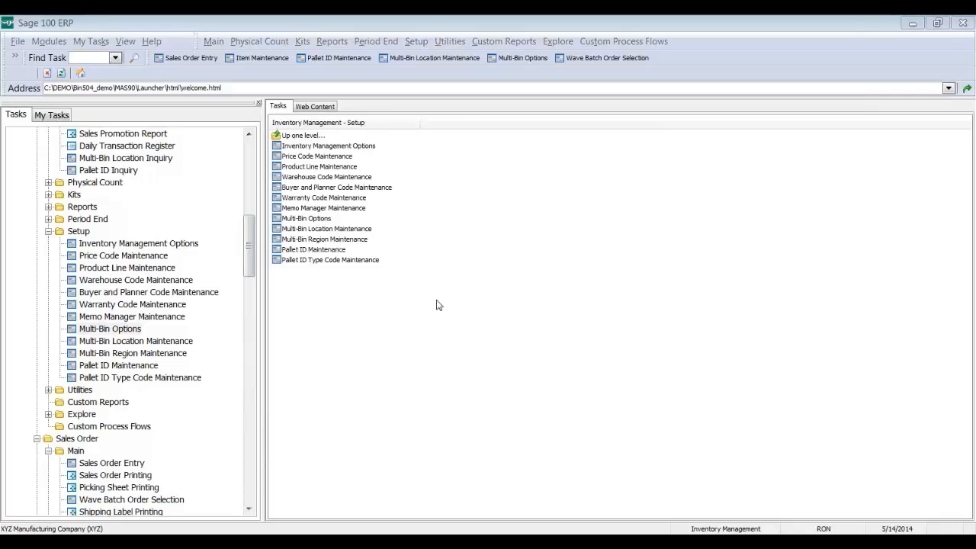
pyautogui.click(766, 123)
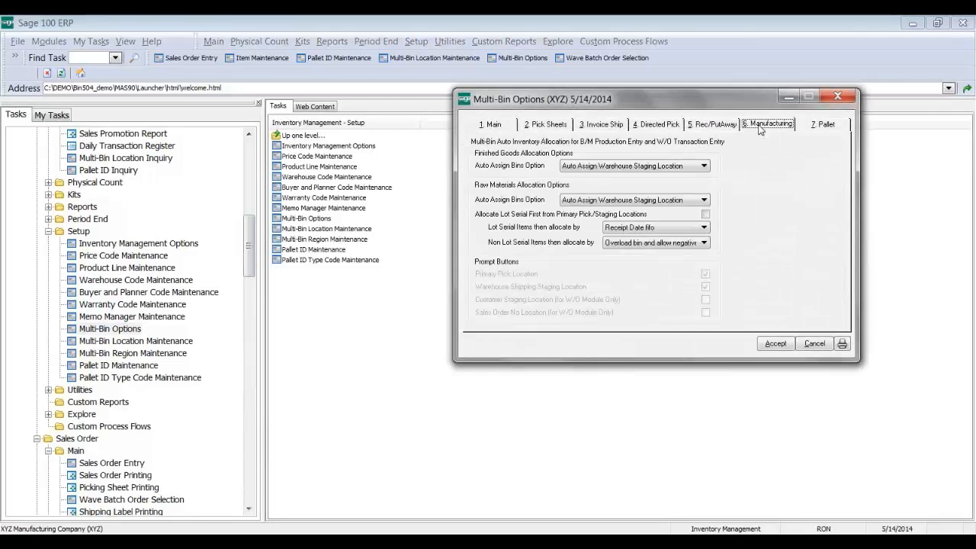
# Step: Try raw materials at No Prompt, then Prompt Auto Apply Buttons, and cancel the changes
pyautogui.click(633, 201)
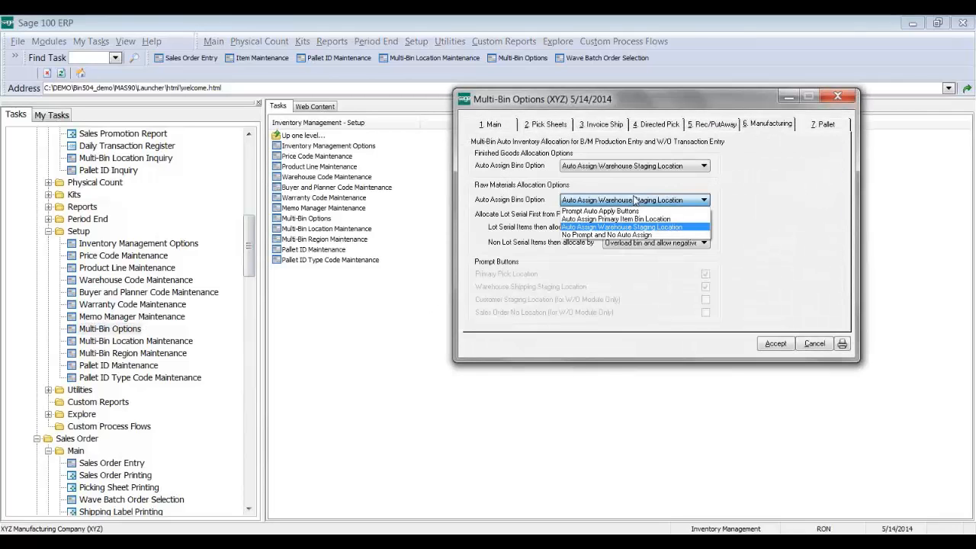
pyautogui.click(610, 235)
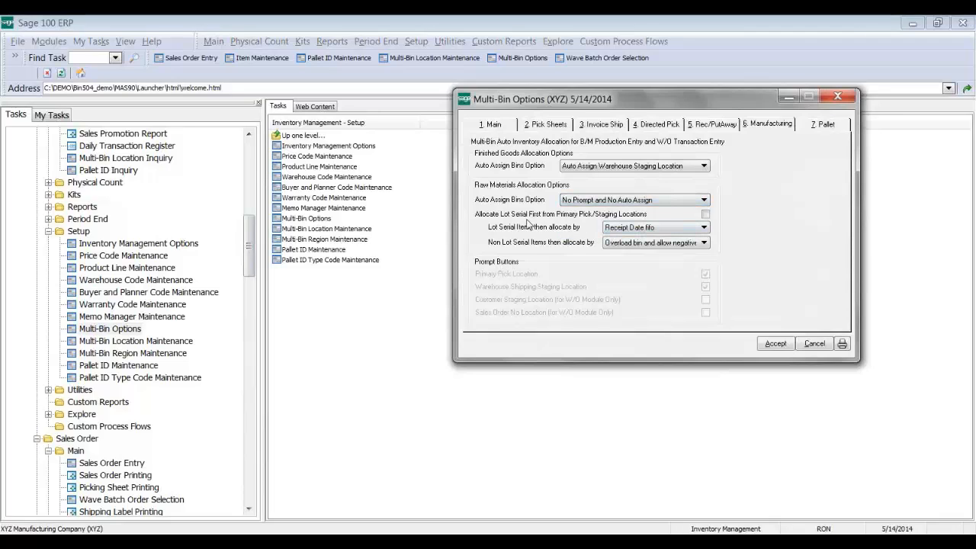
pyautogui.click(584, 201)
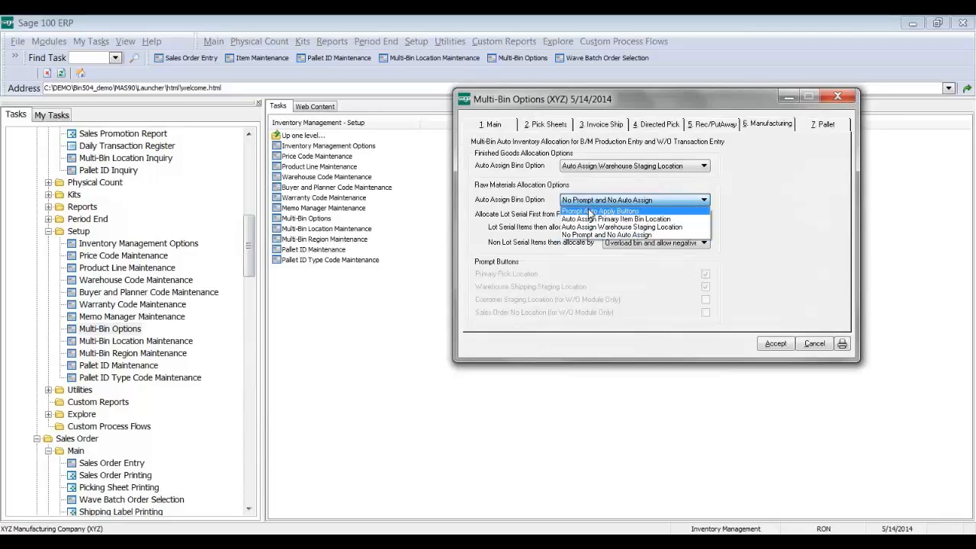
pyautogui.click(585, 209)
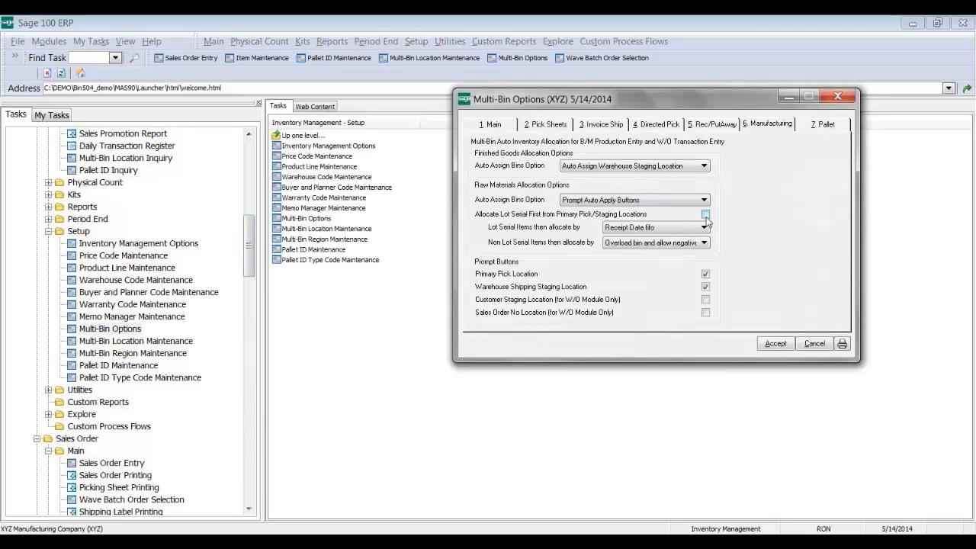
pyautogui.click(815, 344)
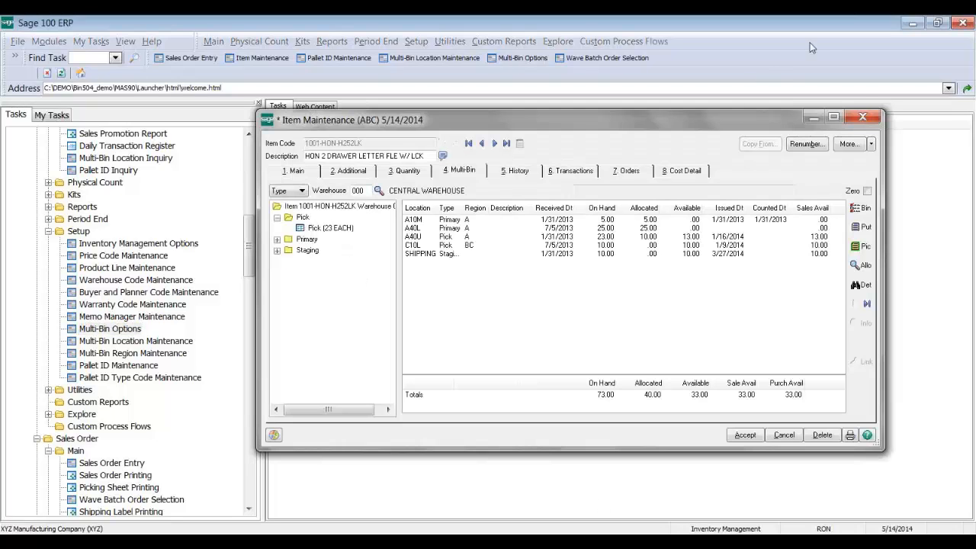
pyautogui.click(862, 117)
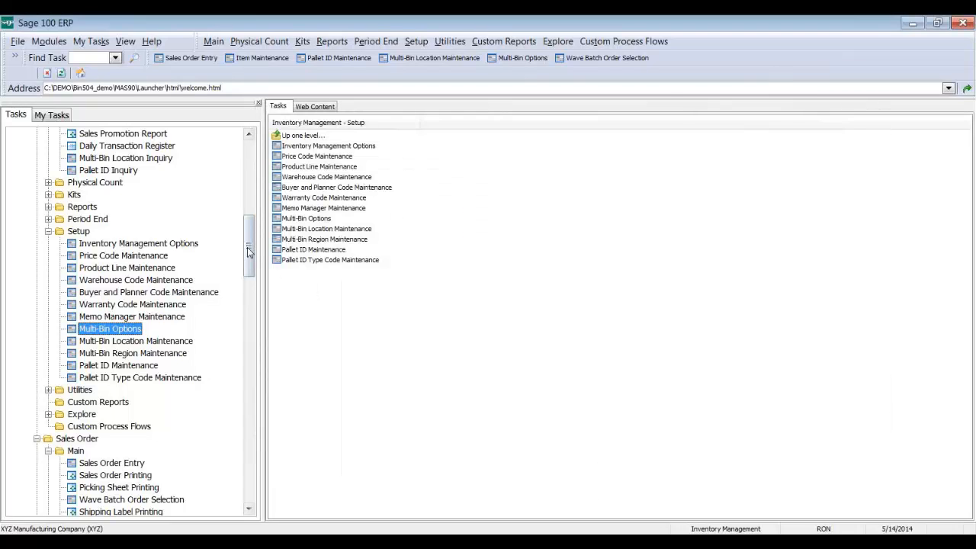
# Step: Load CLOCK BATTERY (BTTRY-98422) in Item Maintenance and show its Multi-Bin tab
pyautogui.moveTo(250, 253); pyautogui.dragTo(241, 199)
pyautogui.doubleClick(124, 245)
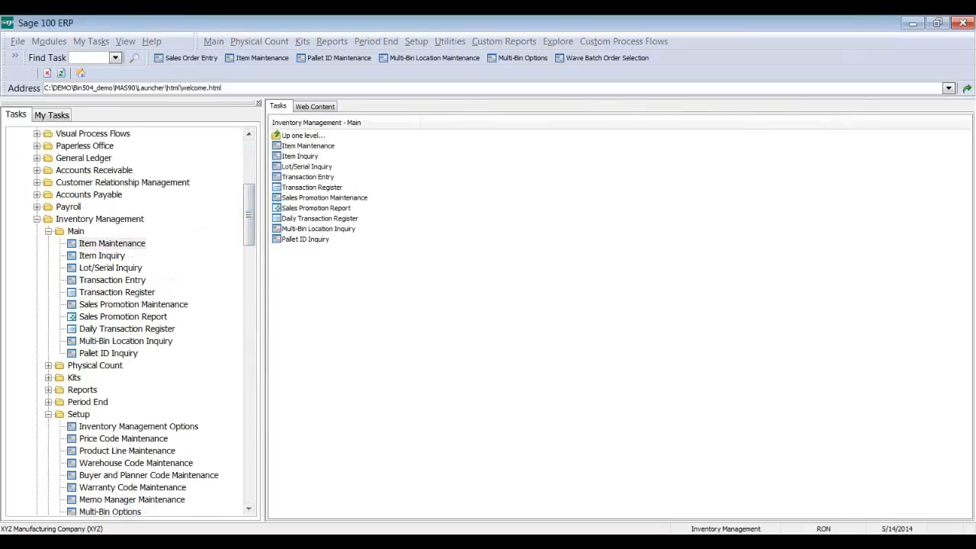
pyautogui.write('BT')
pyautogui.press('F2')
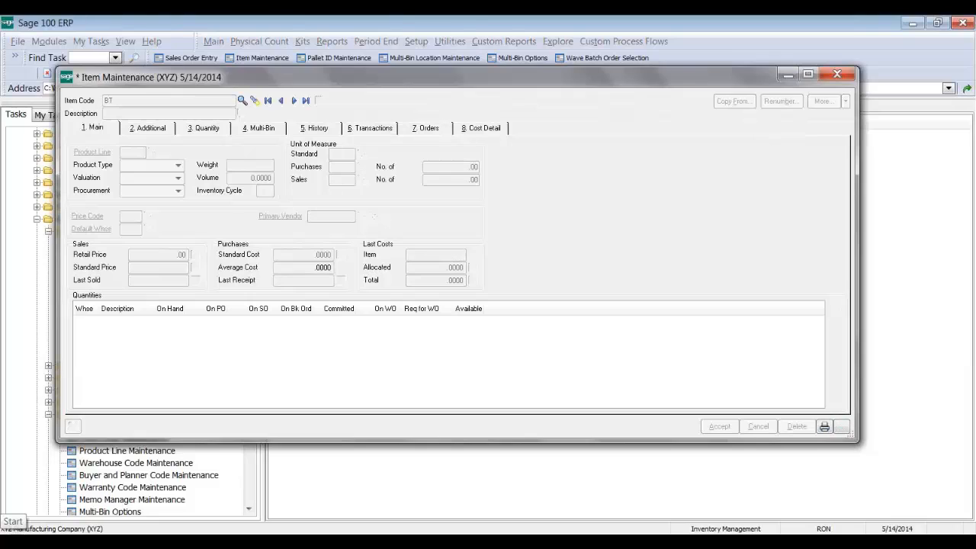
pyautogui.press('Return')
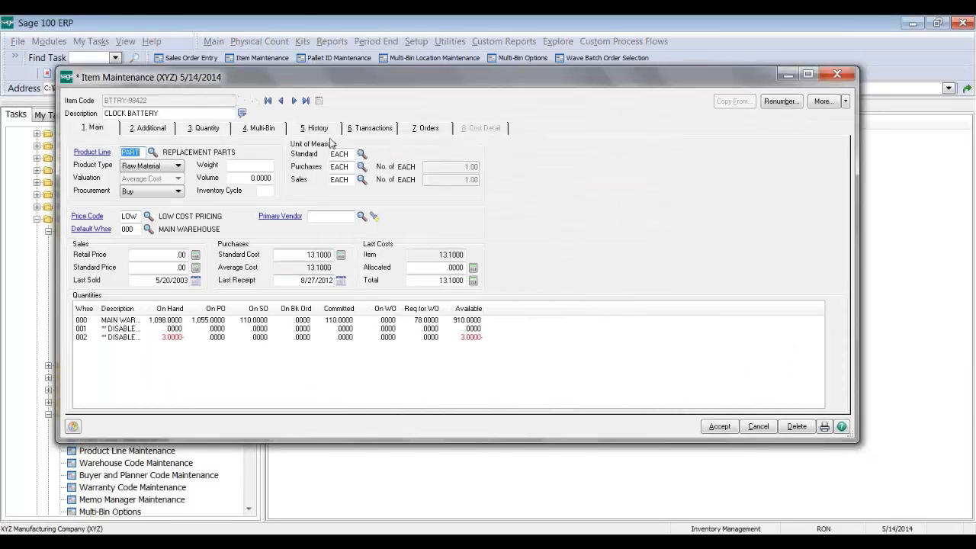
pyautogui.click(267, 132)
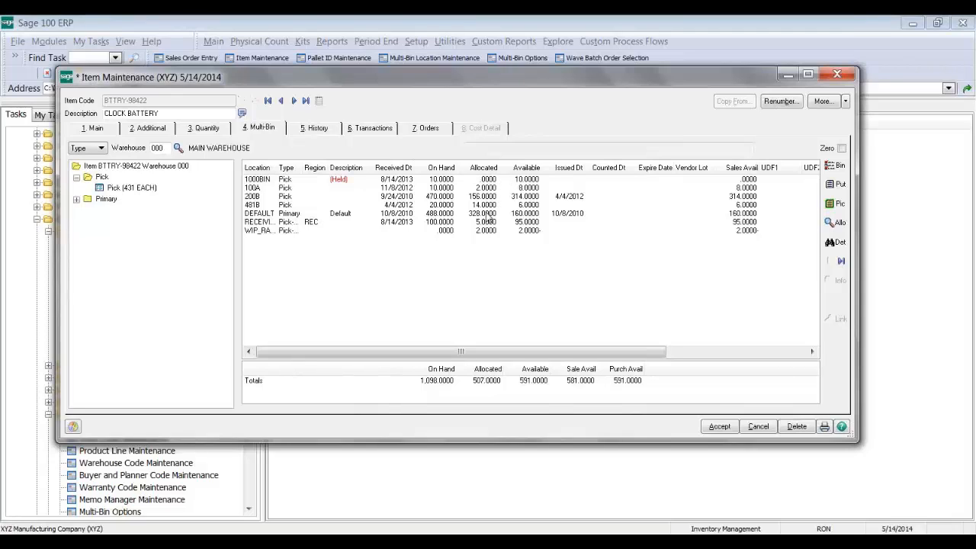
# Step: Review the item's 507 allocated units across B/M Prod and W/O Matlss rows, then close
pyautogui.click(835, 224)
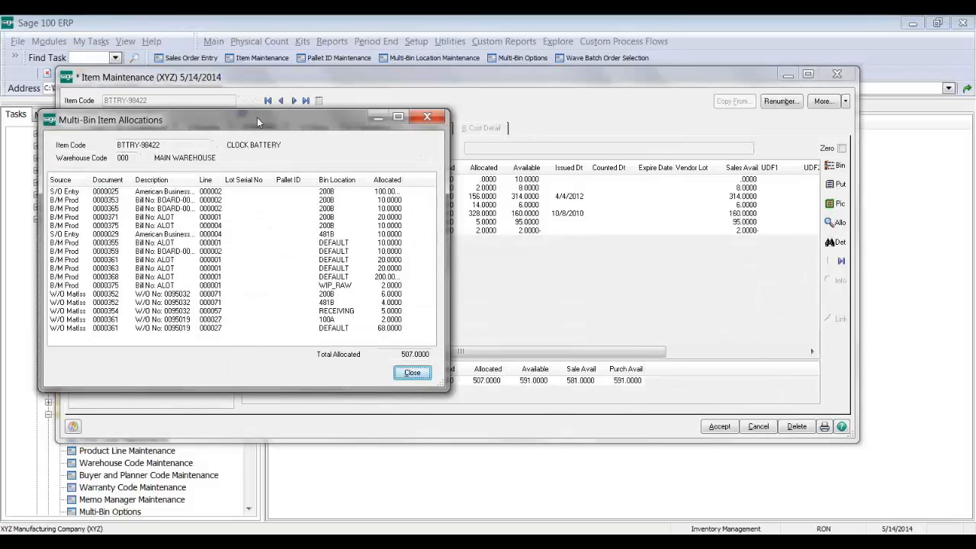
pyautogui.moveTo(257, 117); pyautogui.dragTo(429, 104)
pyautogui.click(336, 186)
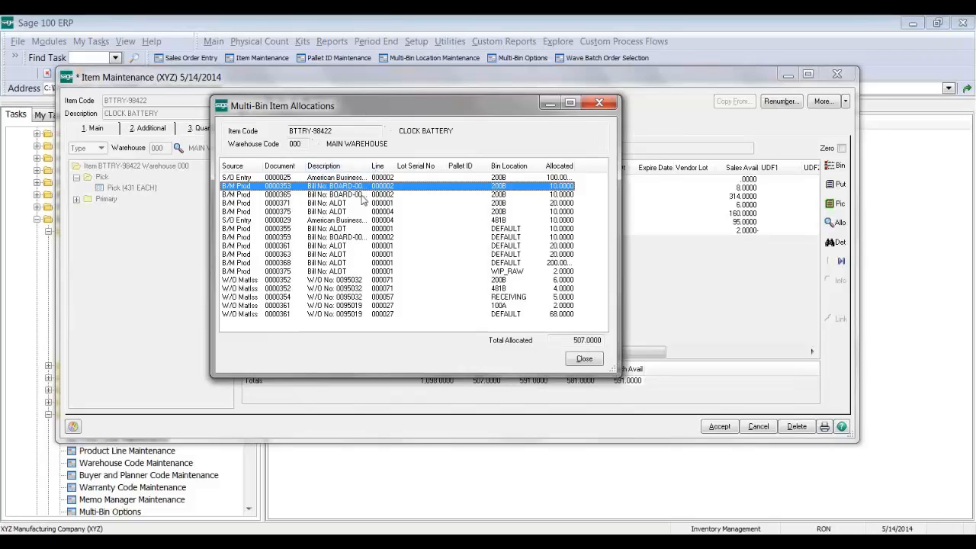
pyautogui.click(301, 280)
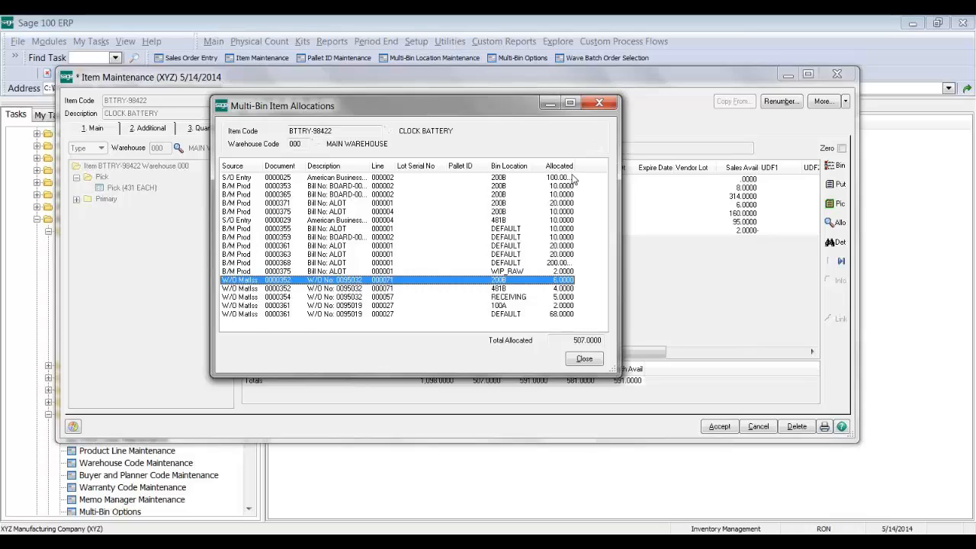
pyautogui.moveTo(574, 169); pyautogui.dragTo(577, 171)
pyautogui.click(563, 204)
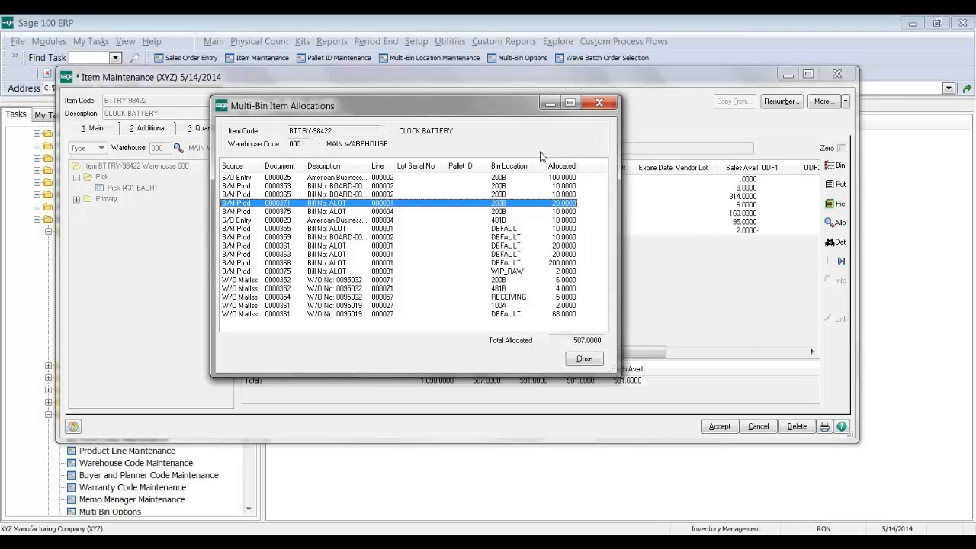
pyautogui.click(595, 107)
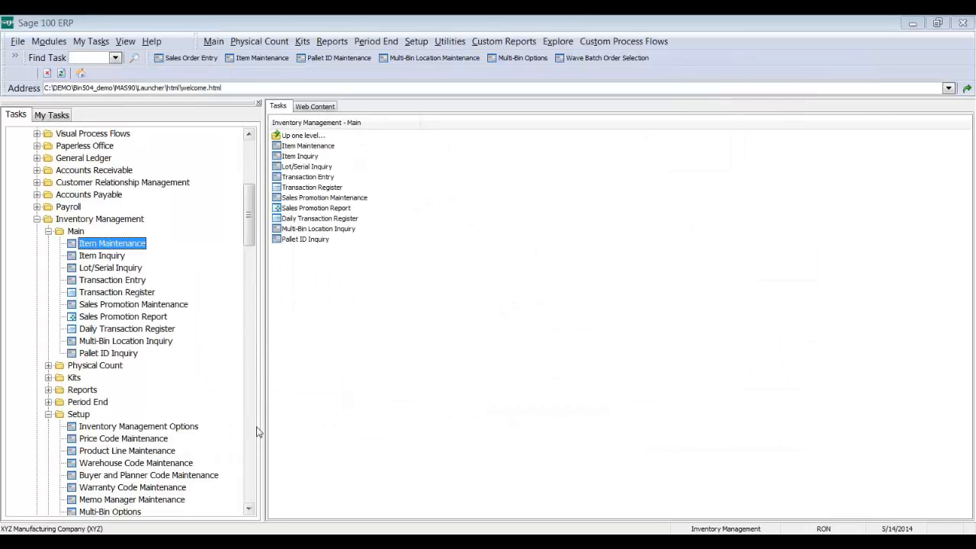
# Step: Preview Production Entry Register BM-000033 from Bill of Materials and enlarge the preview window
pyautogui.click(248, 461)
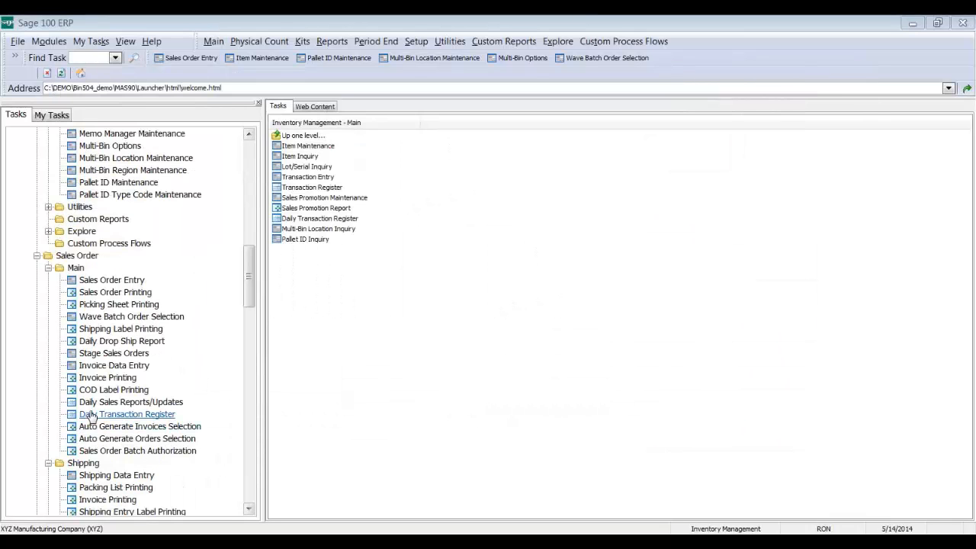
pyautogui.moveTo(248, 265); pyautogui.dragTo(252, 374)
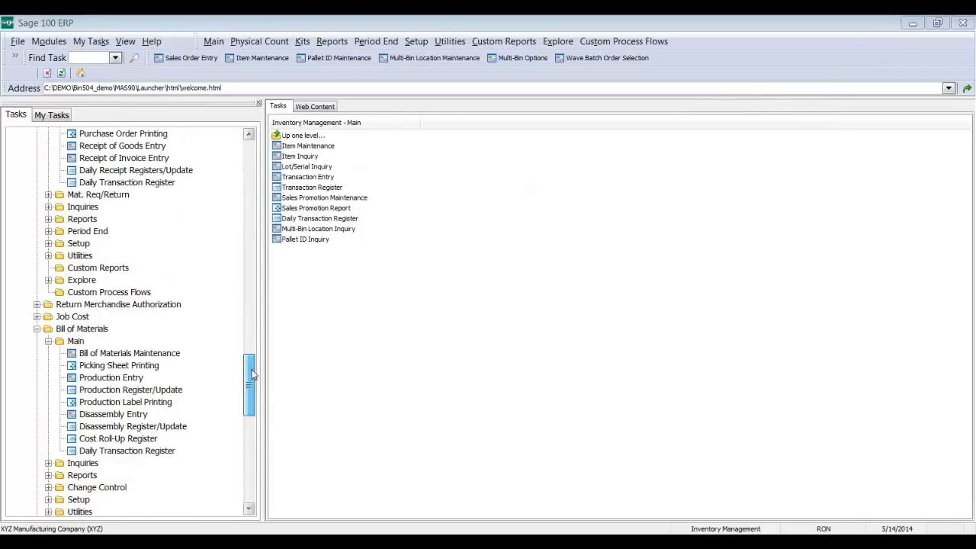
pyautogui.click(131, 389)
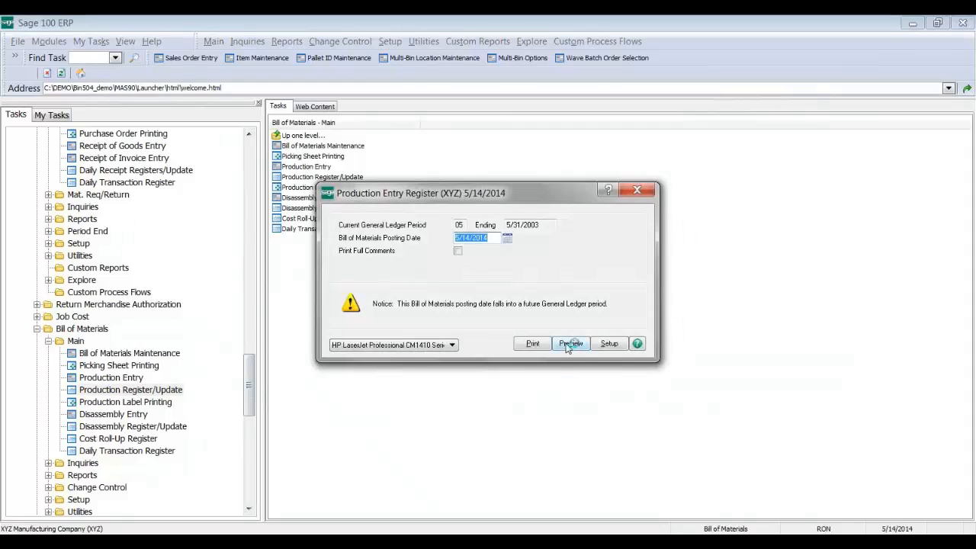
pyautogui.click(569, 345)
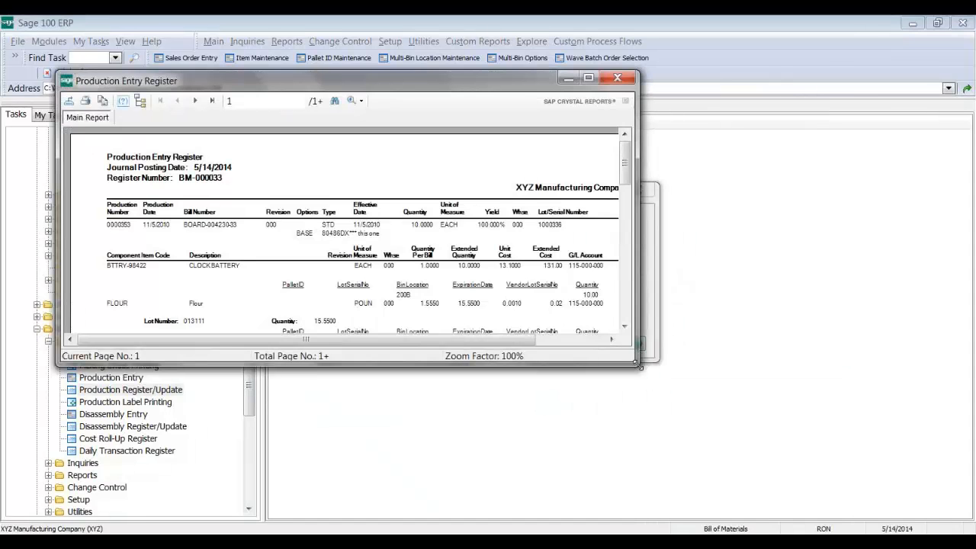
pyautogui.moveTo(639, 366); pyautogui.dragTo(785, 479)
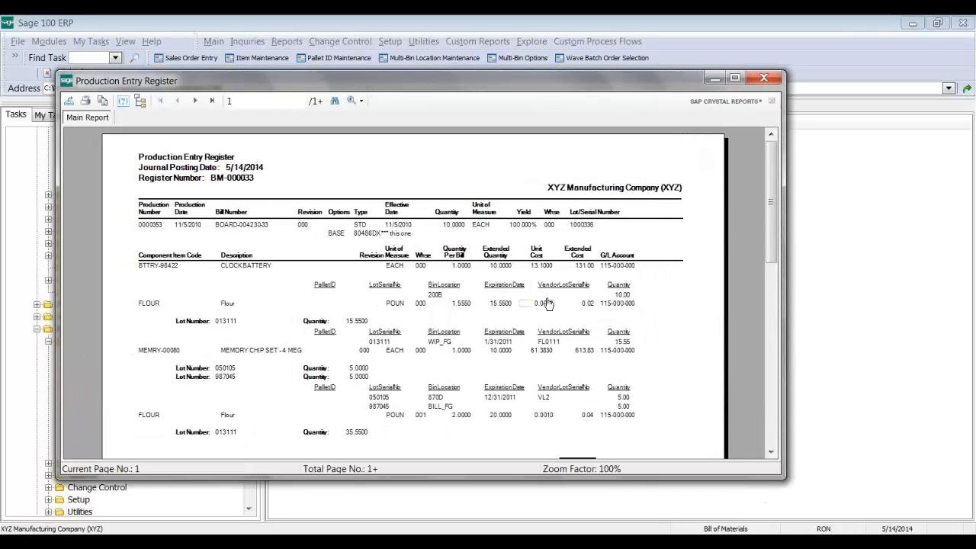
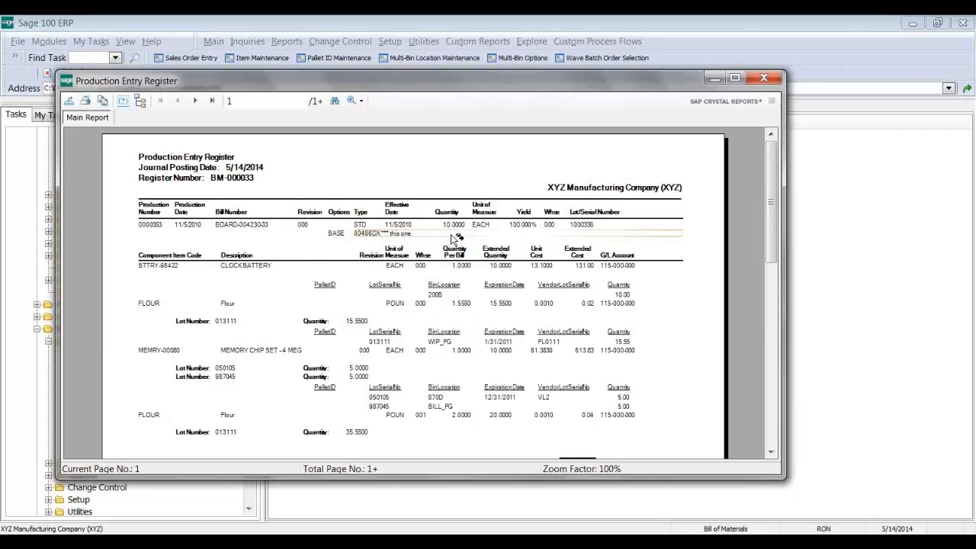
# Step: Close the register preview, then view production record 0000375 (bill ALOT, lot NEWLOT2) in Production Entry and close it
pyautogui.click(772, 81)
pyautogui.click(514, 219)
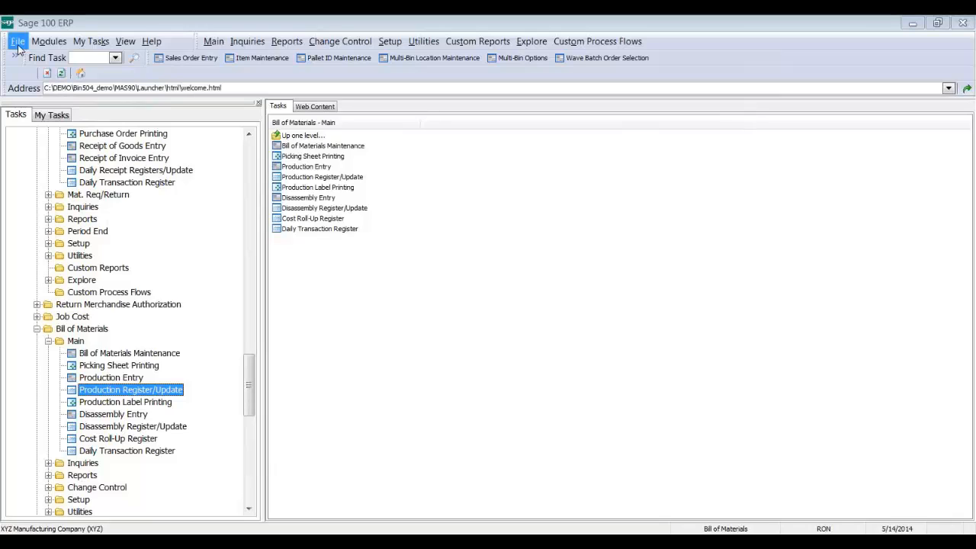
pyautogui.click(305, 166)
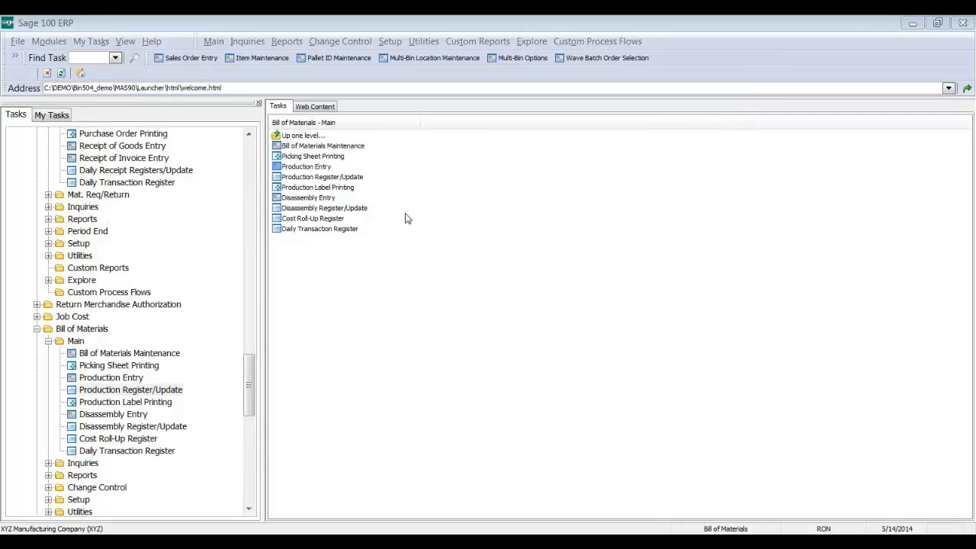
pyautogui.click(464, 152)
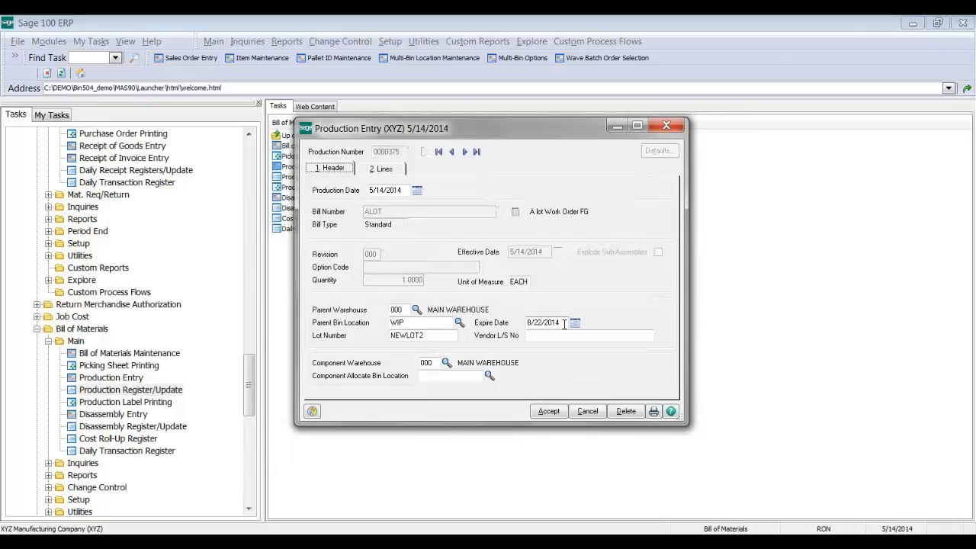
pyautogui.click(664, 125)
pyautogui.click(18, 42)
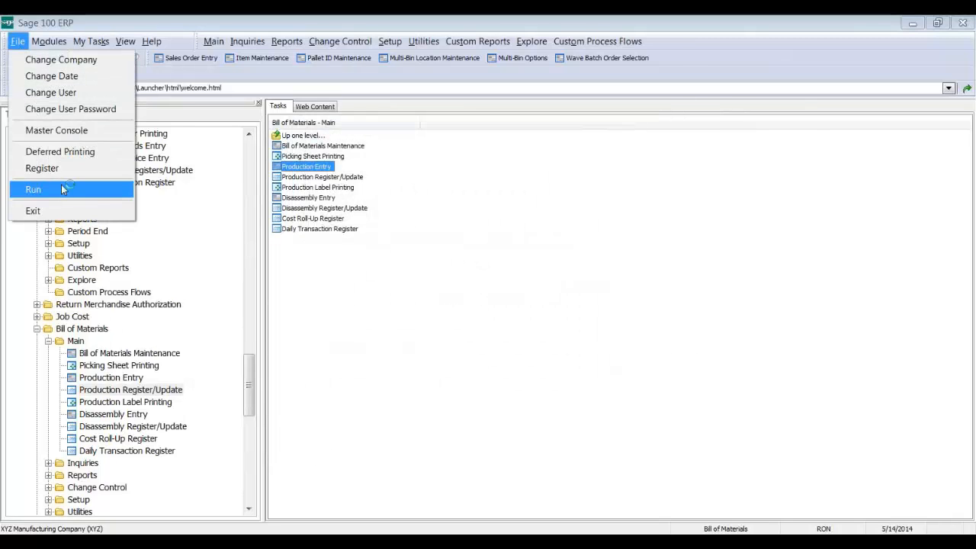
# Step: Start the Data File Display and Maintenance utility through File > Run, dismissing the warning
pyautogui.click(64, 186)
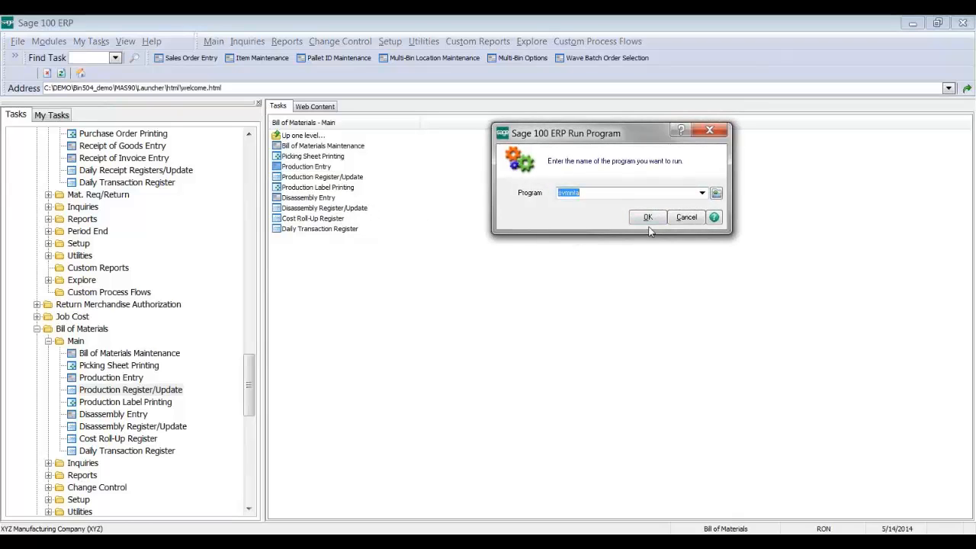
pyautogui.click(648, 220)
pyautogui.click(462, 246)
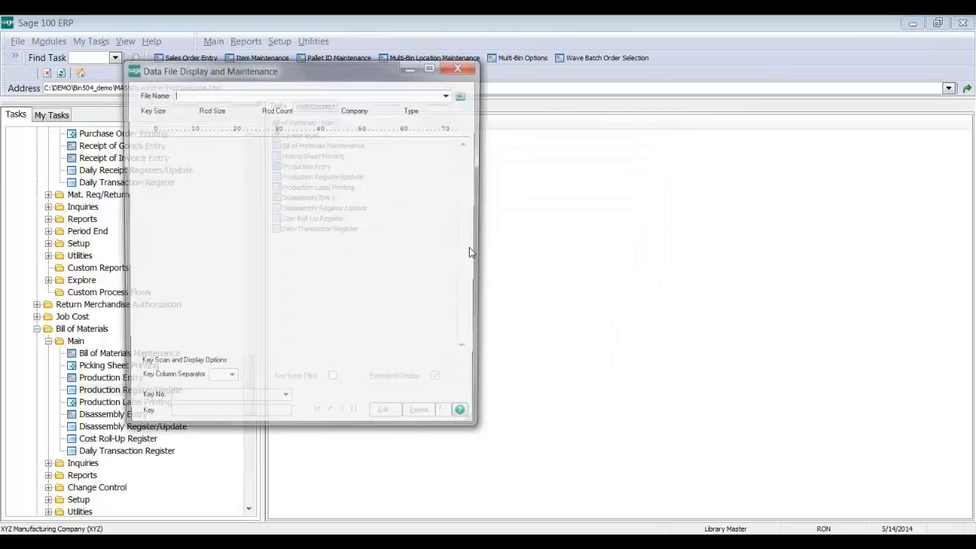
# Step: Browse to MAS_XYZ\BMXYZ and open BM404_ProductionHeader.M4T, which holds 0 records
pyautogui.click(463, 95)
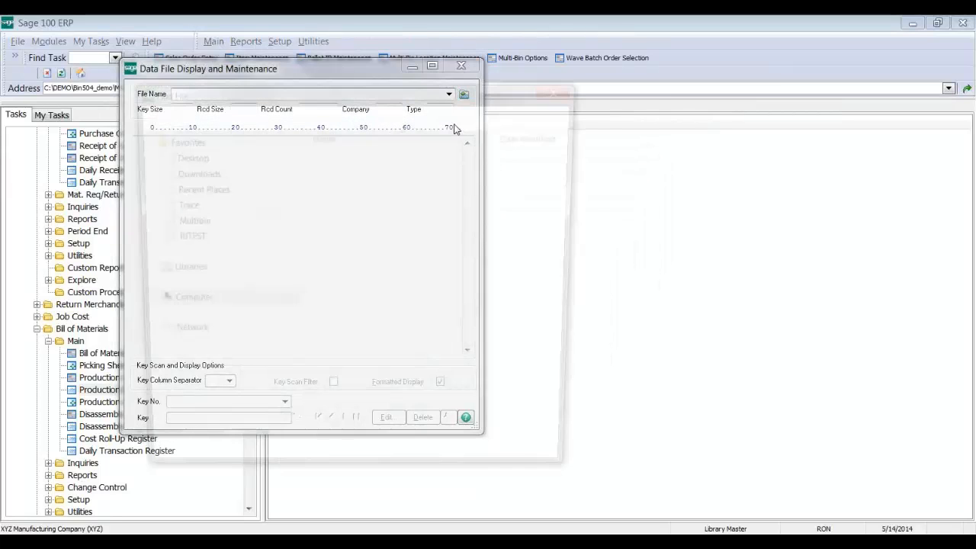
pyautogui.scroll(-10, 405, 236)
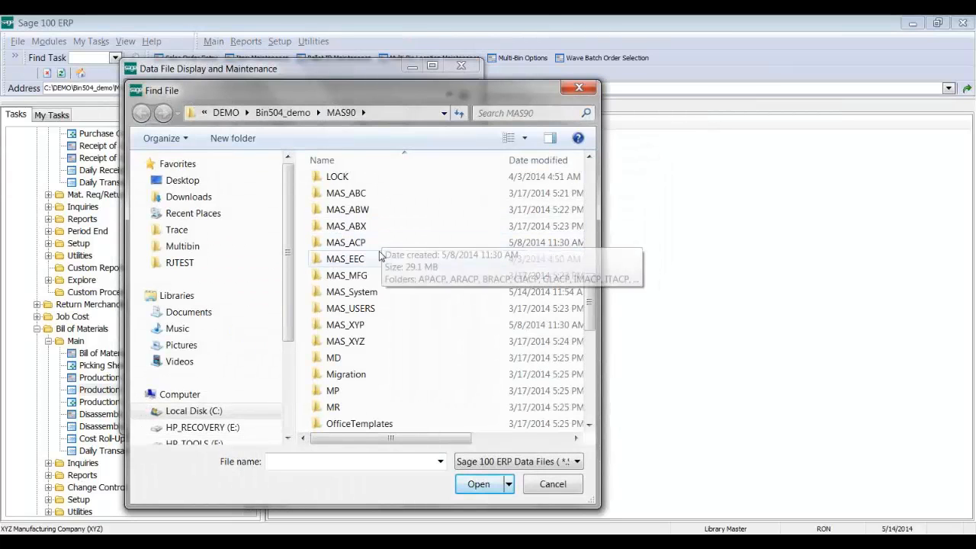
pyautogui.doubleClick(370, 341)
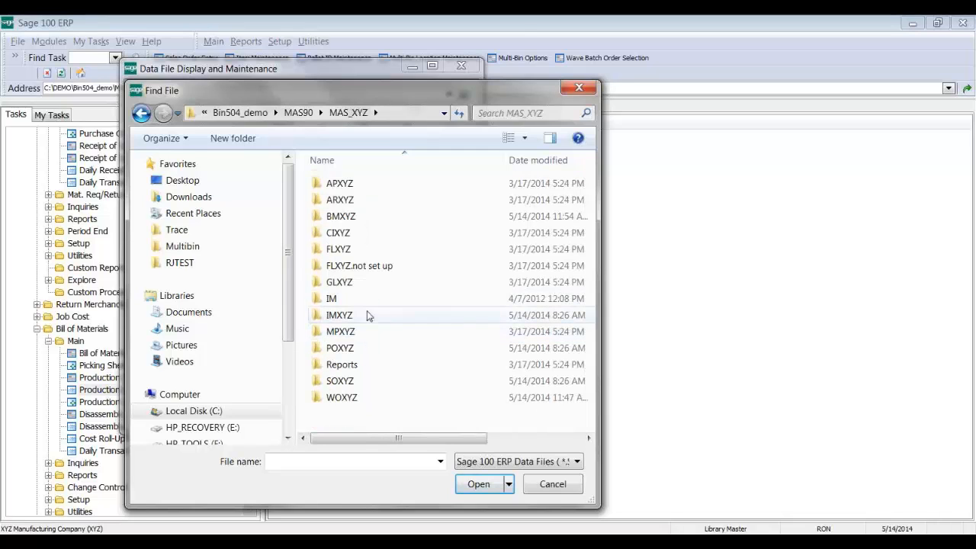
pyautogui.doubleClick(343, 216)
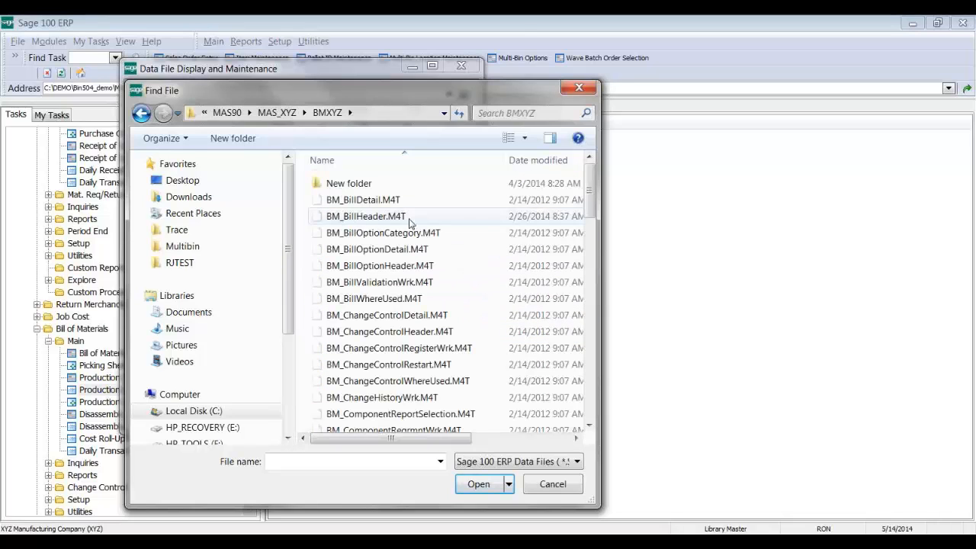
pyautogui.moveTo(593, 200); pyautogui.dragTo(587, 376)
pyautogui.click(476, 350)
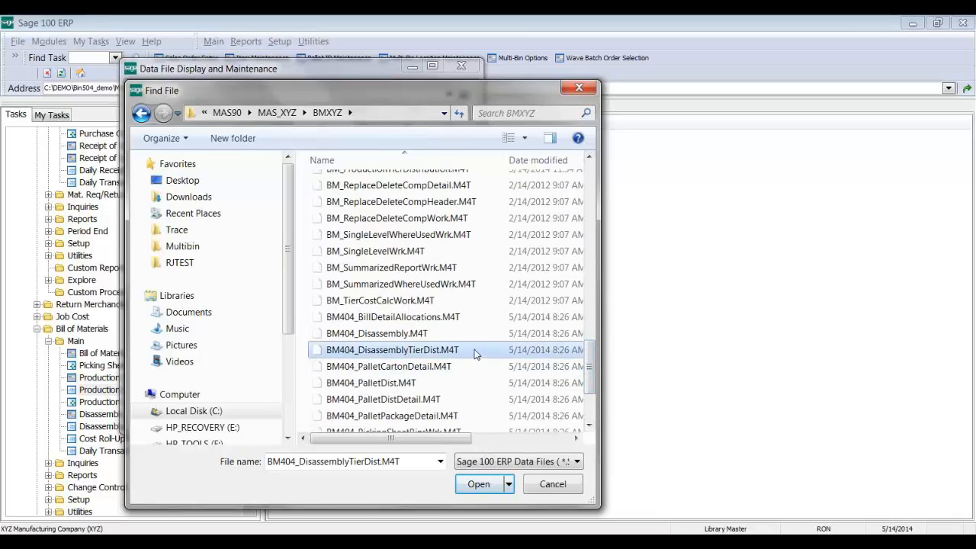
pyautogui.scroll(-1, 473, 360)
pyautogui.scroll(-1, 474, 359)
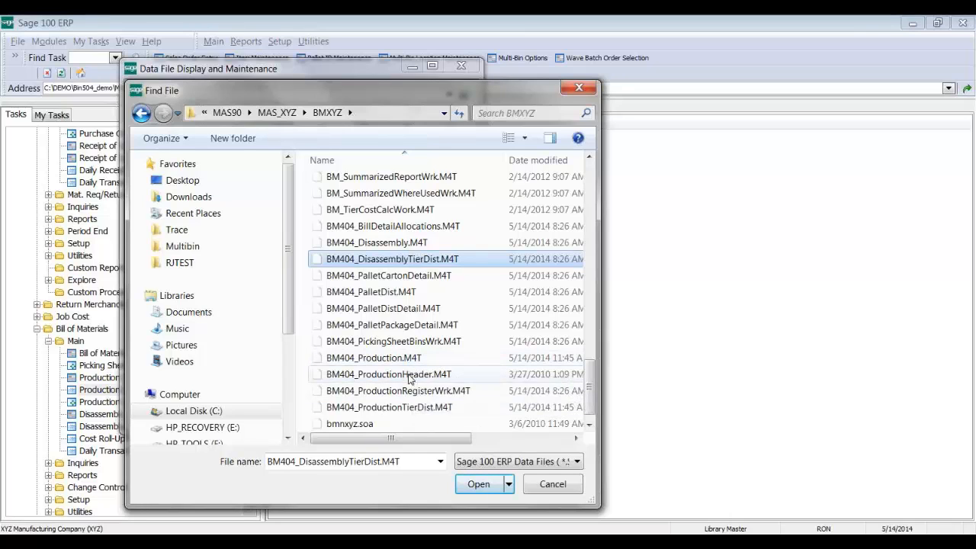
pyautogui.doubleClick(418, 374)
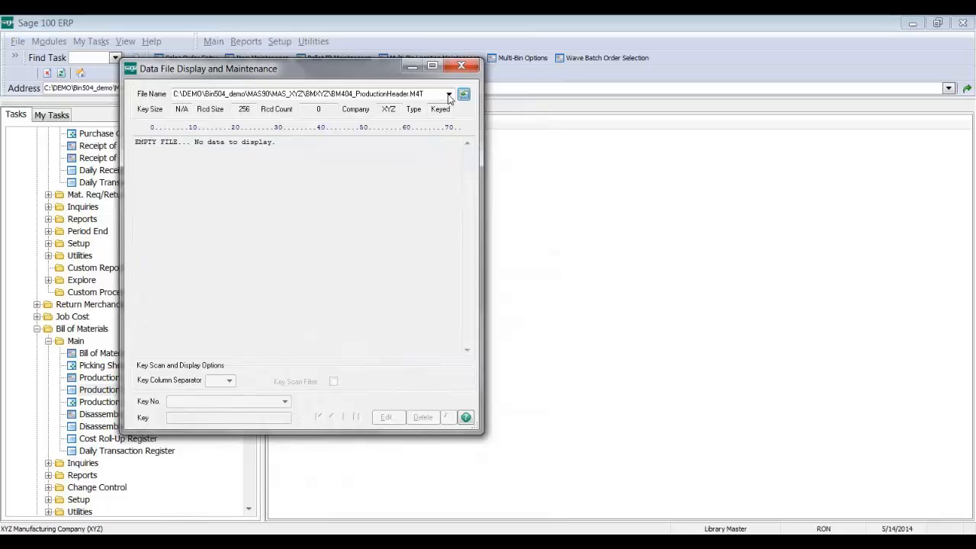
# Step: Change the file name to BM404_Production.M4T and open that data file
pyautogui.click(402, 90)
pyautogui.click(402, 90)
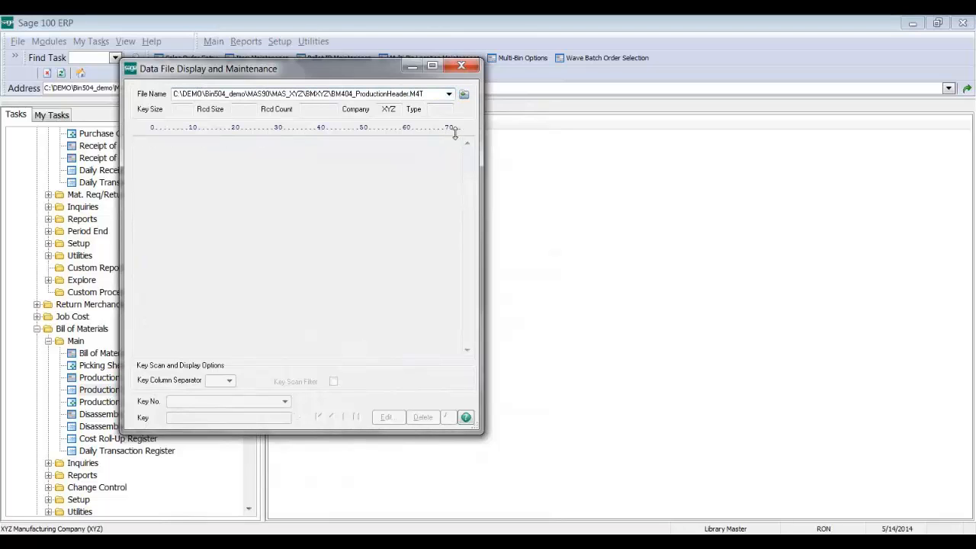
pyautogui.press('BackSpace')
pyautogui.press('BackSpace')
pyautogui.press('BackSpace')
pyautogui.press('BackSpace')
pyautogui.press('BackSpace')
pyautogui.press('BackSpace')
pyautogui.write('.')
pyautogui.press('Return')
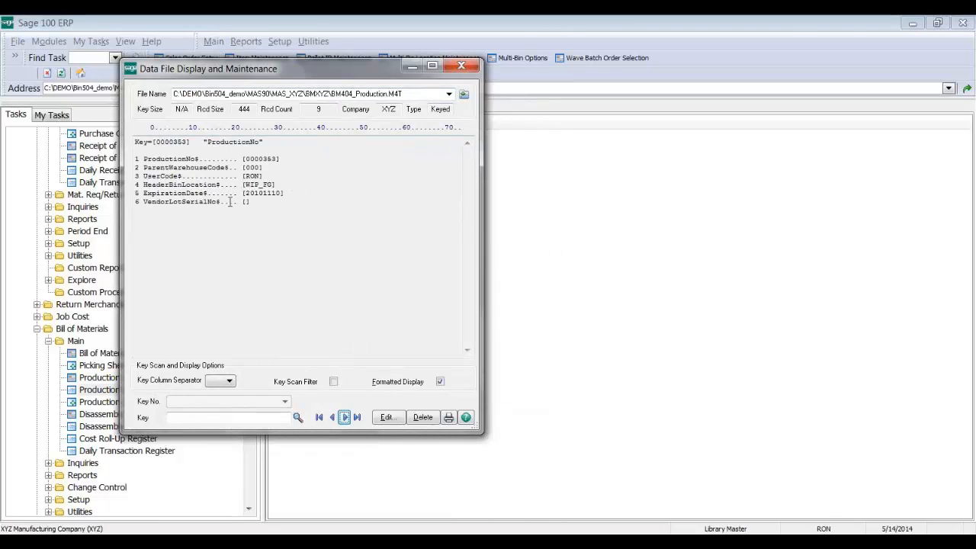
# Step: Highlight record 0000353's ProductionNo, bin location and expiration date 20101110
pyautogui.moveTo(246, 193); pyautogui.dragTo(285, 187)
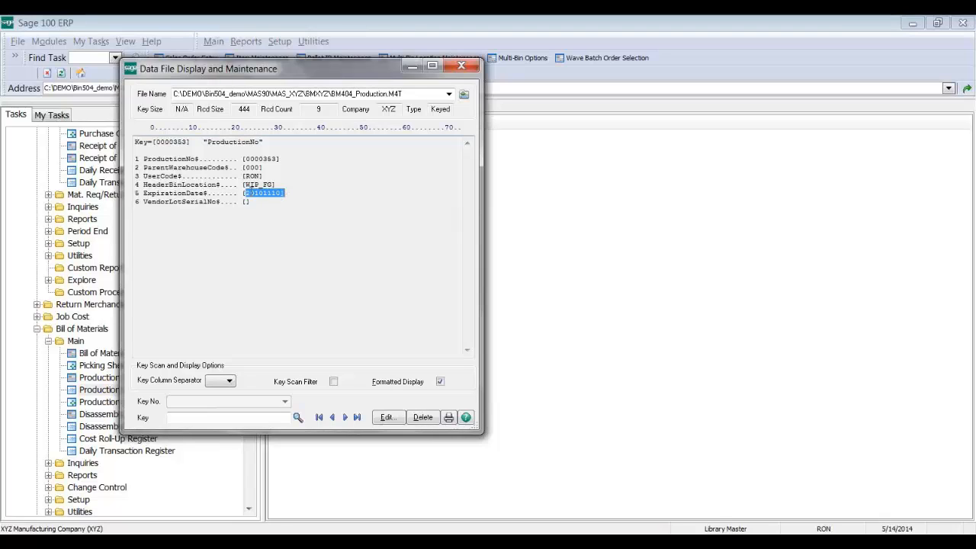
pyautogui.click(277, 195)
pyautogui.moveTo(245, 158); pyautogui.dragTo(272, 158)
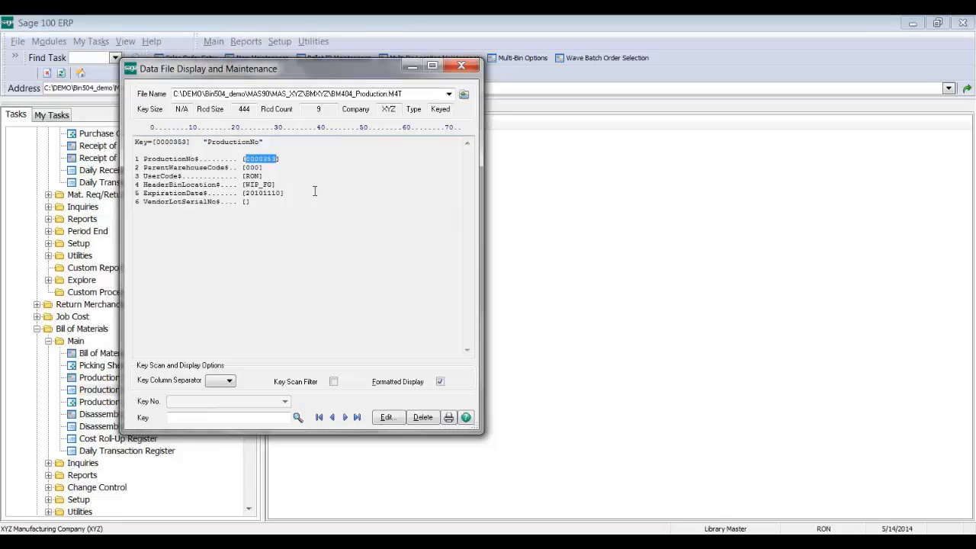
pyautogui.moveTo(238, 184); pyautogui.dragTo(148, 192)
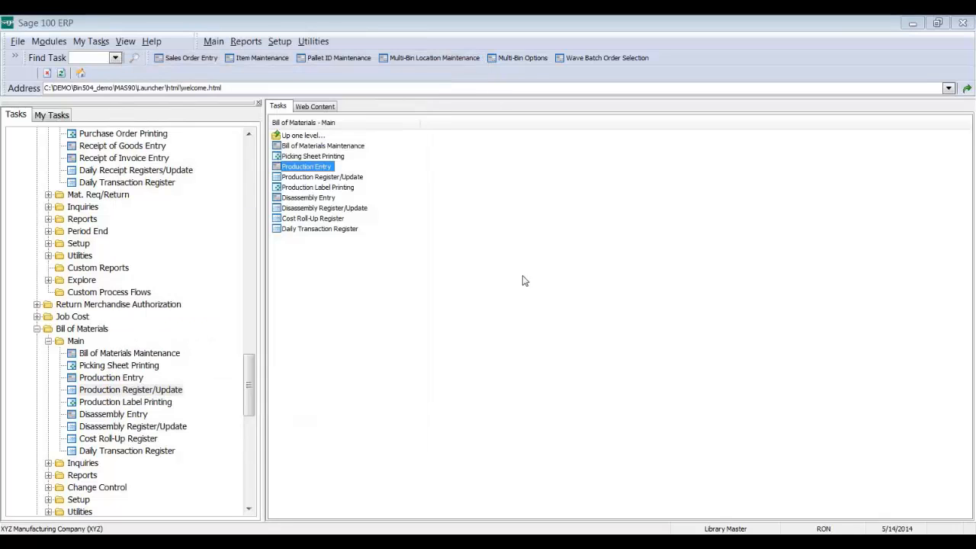
pyautogui.click(464, 67)
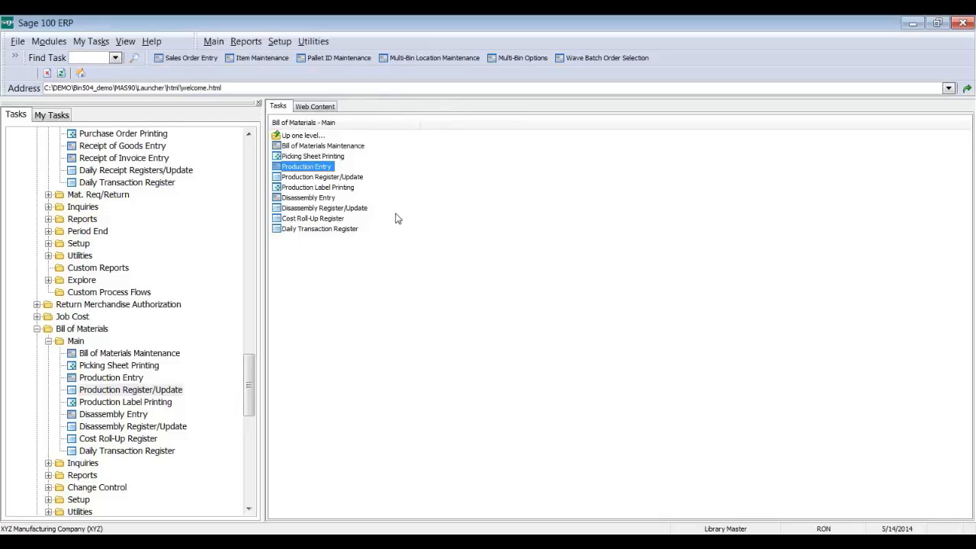
pyautogui.click(326, 166)
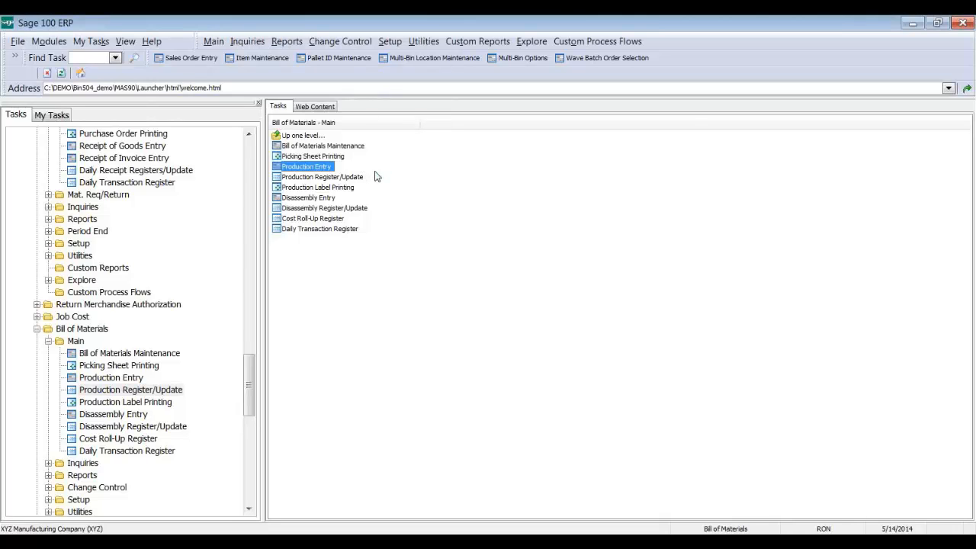
pyautogui.click(477, 152)
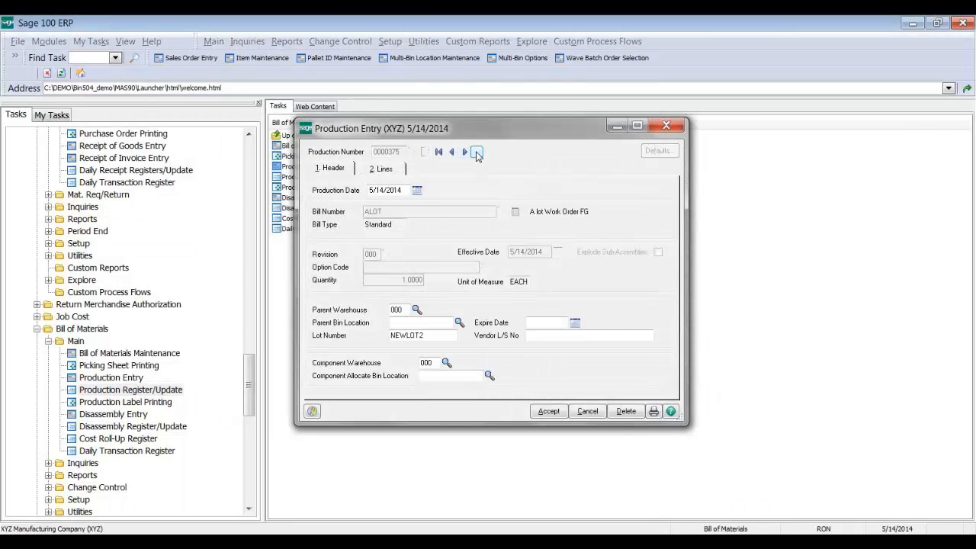
pyautogui.click(386, 171)
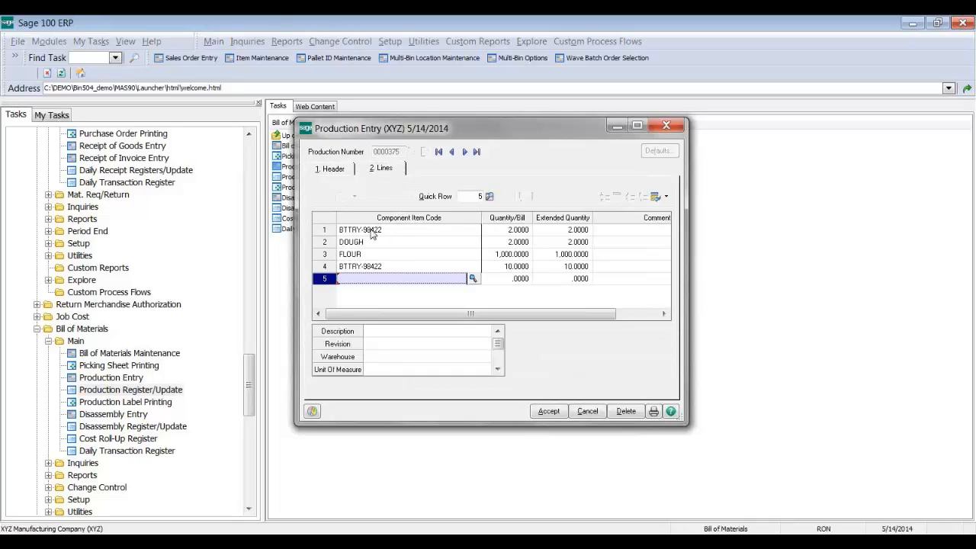
pyautogui.click(342, 168)
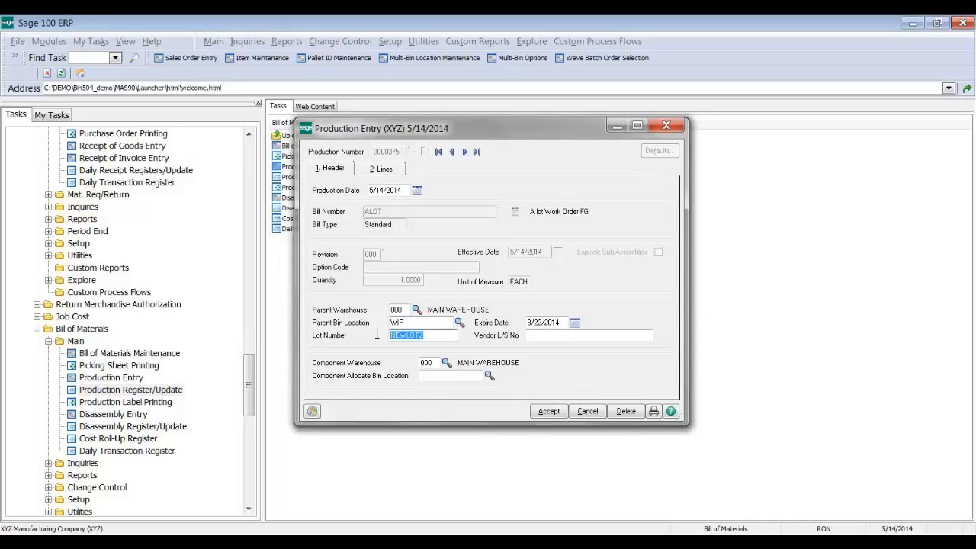
pyautogui.click(424, 335)
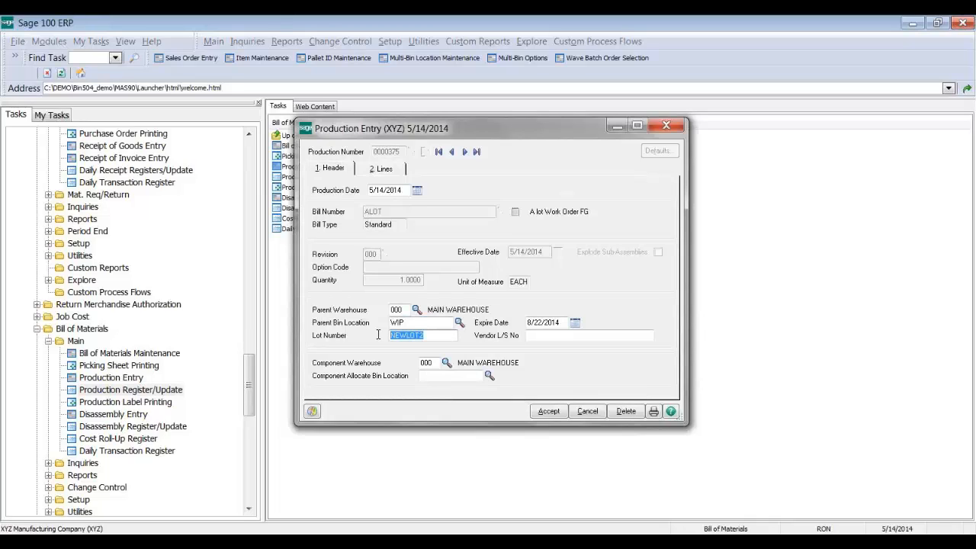
pyautogui.click(381, 171)
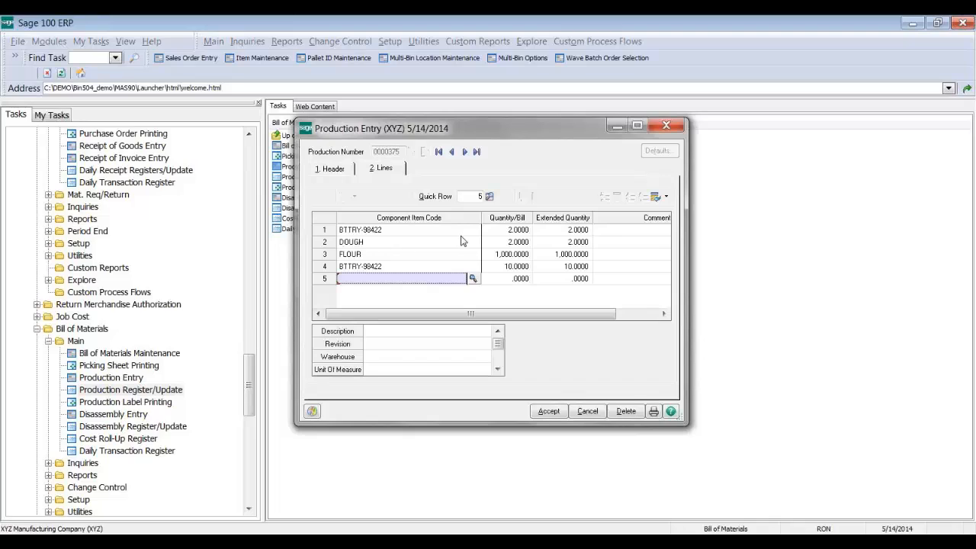
pyautogui.click(330, 169)
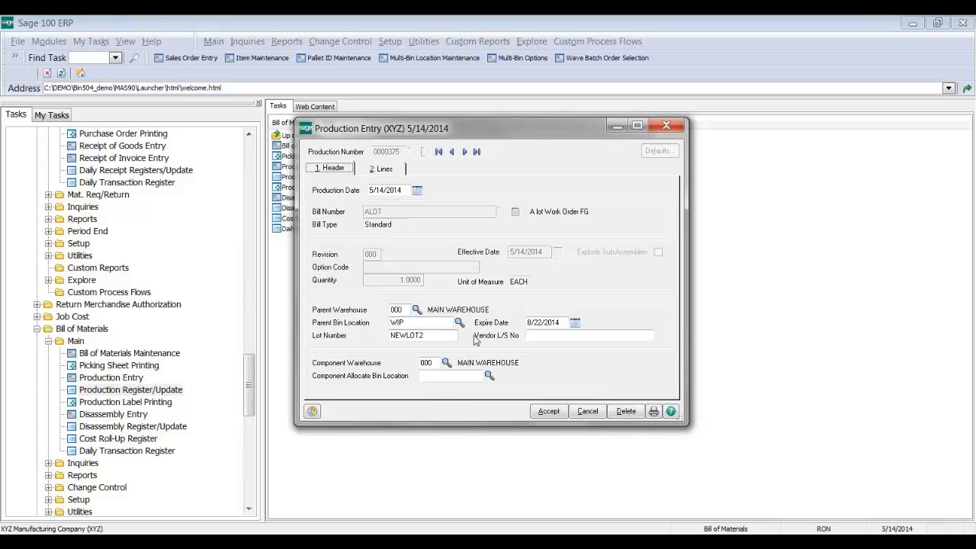
pyautogui.click(662, 129)
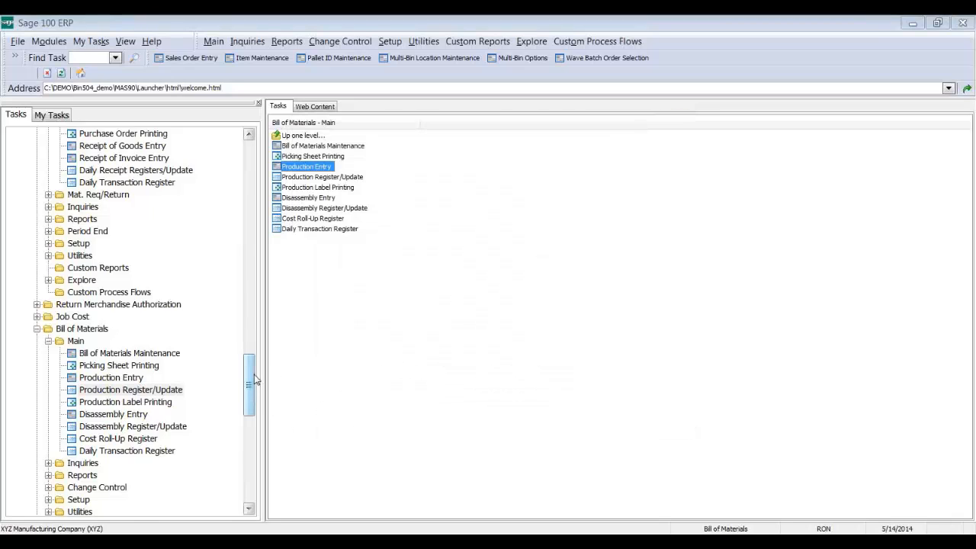
pyautogui.moveTo(251, 373); pyautogui.dragTo(252, 432)
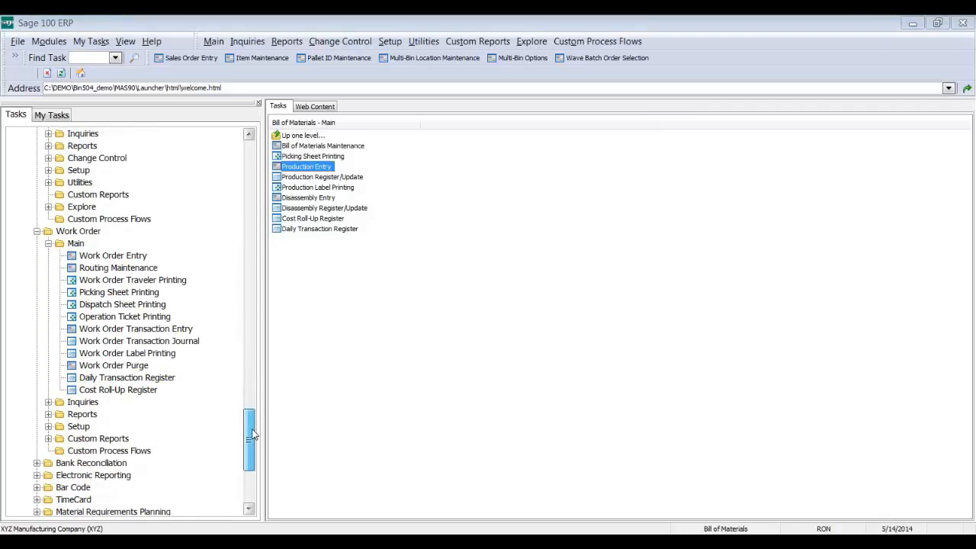